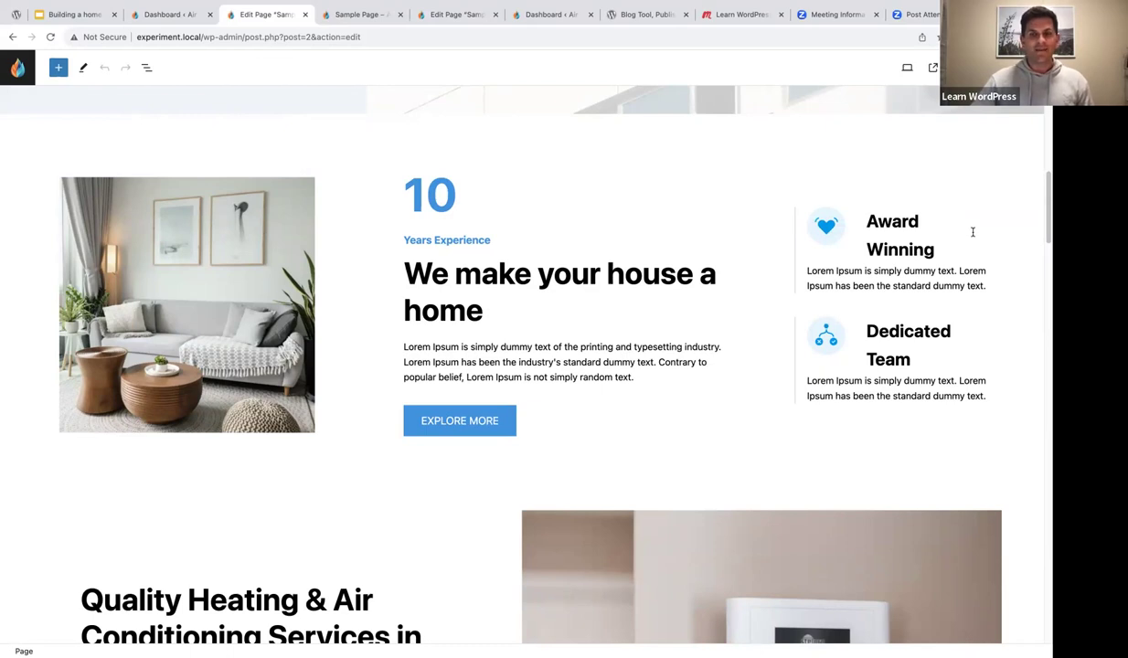
- Examine the sample page's Years Experience, Quality Heating & Air Conditioning Services and What's new? sections in the editor
{"action": "scroll", "coordinate": [879, 219], "scroll_direction": "down", "scroll_amount": 1}
{"action": "scroll", "coordinate": [912, 240], "scroll_direction": "down", "scroll_amount": 1}
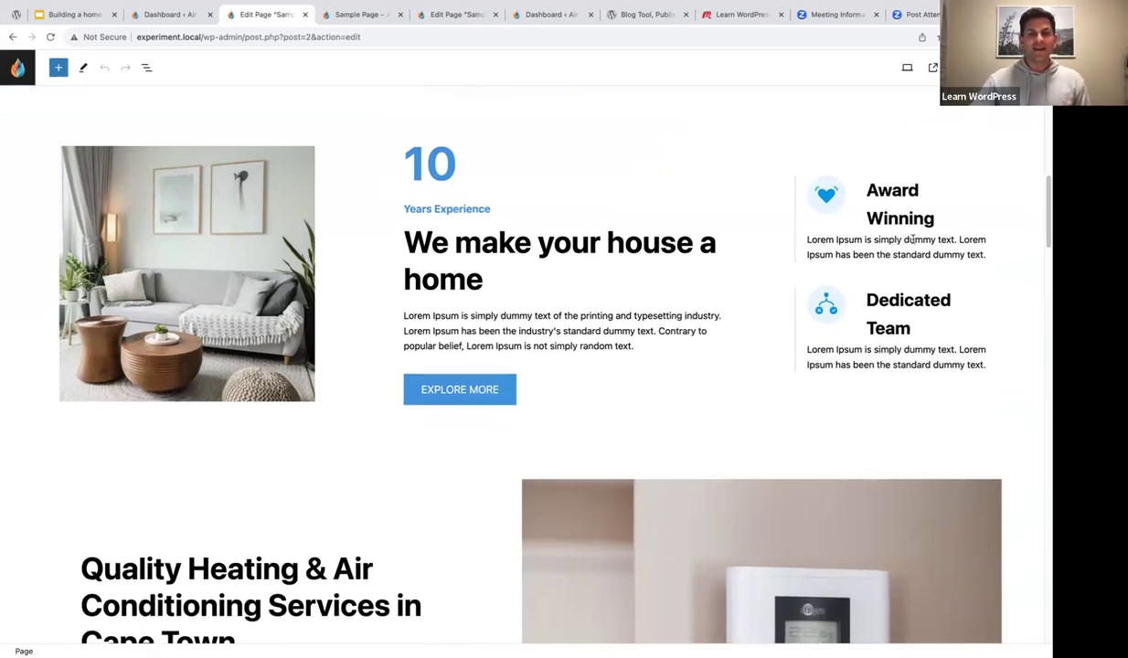
{"action": "scroll", "coordinate": [911, 240], "scroll_direction": "down", "scroll_amount": 4}
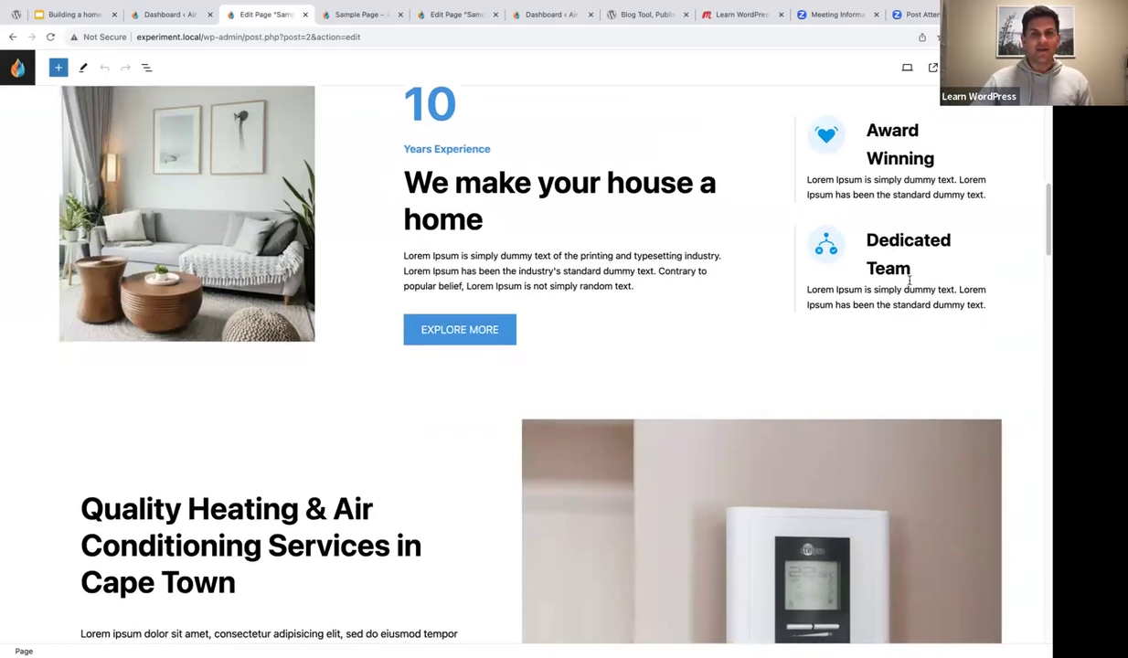
{"action": "scroll", "coordinate": [910, 281], "scroll_direction": "down", "scroll_amount": 1}
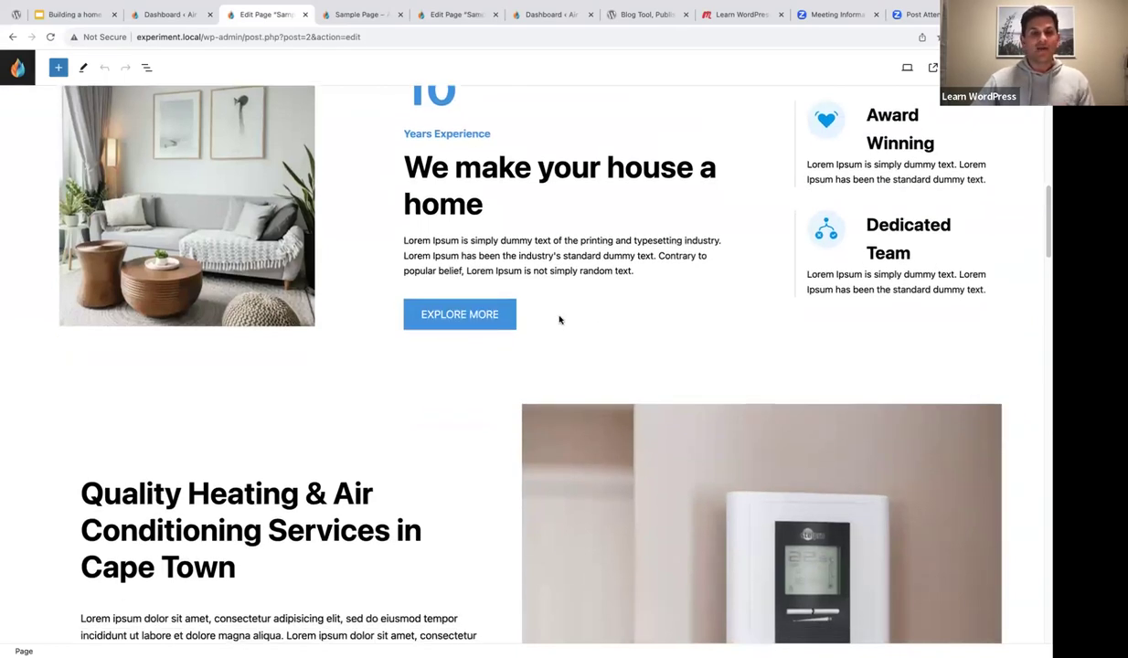
{"action": "scroll", "coordinate": [576, 315], "scroll_direction": "down", "scroll_amount": 5}
{"action": "scroll", "coordinate": [587, 311], "scroll_direction": "down", "scroll_amount": 14}
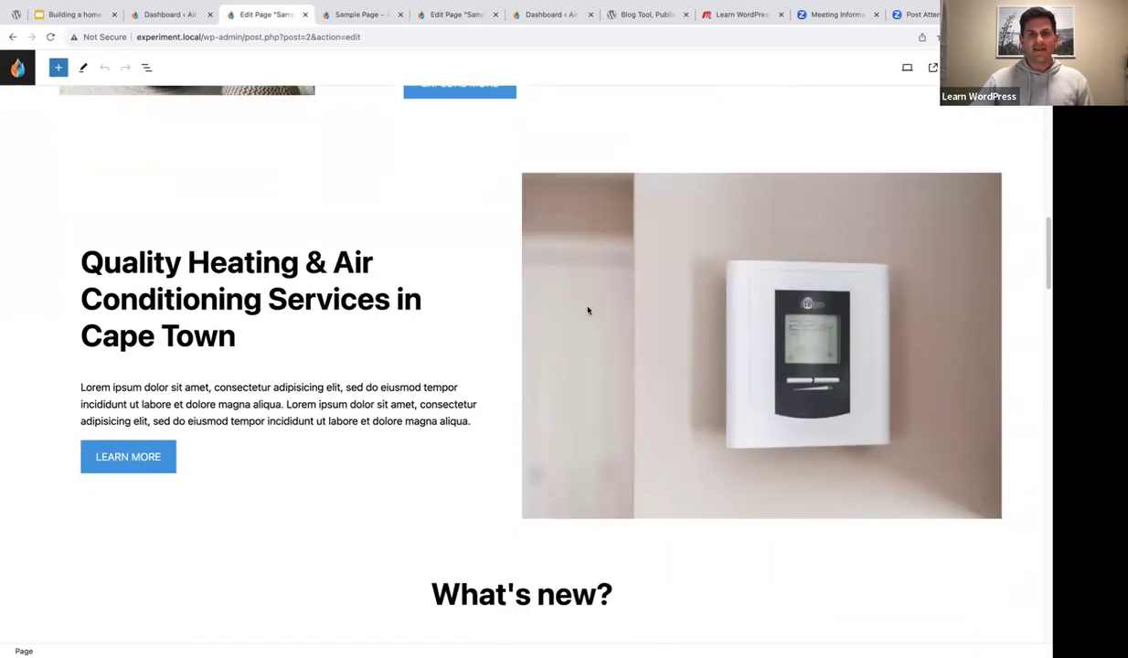
{"action": "scroll", "coordinate": [585, 370], "scroll_direction": "up", "scroll_amount": 1}
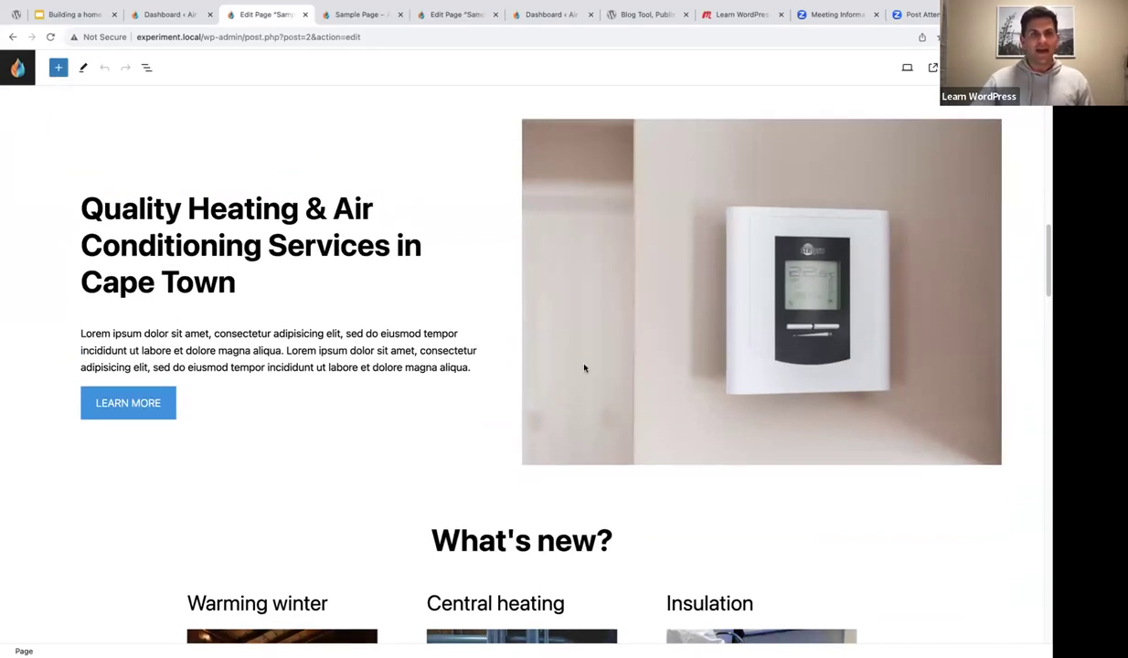
{"action": "mouse_move", "coordinate": [283, 313]}
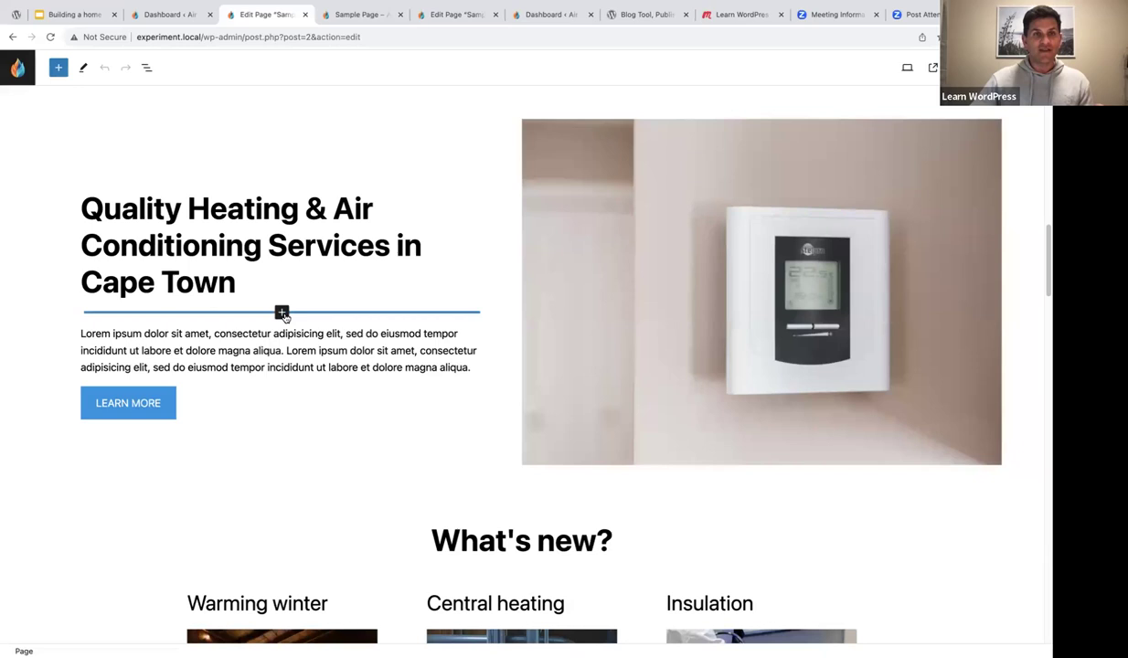
{"action": "scroll", "coordinate": [398, 328], "scroll_direction": "down", "scroll_amount": 9}
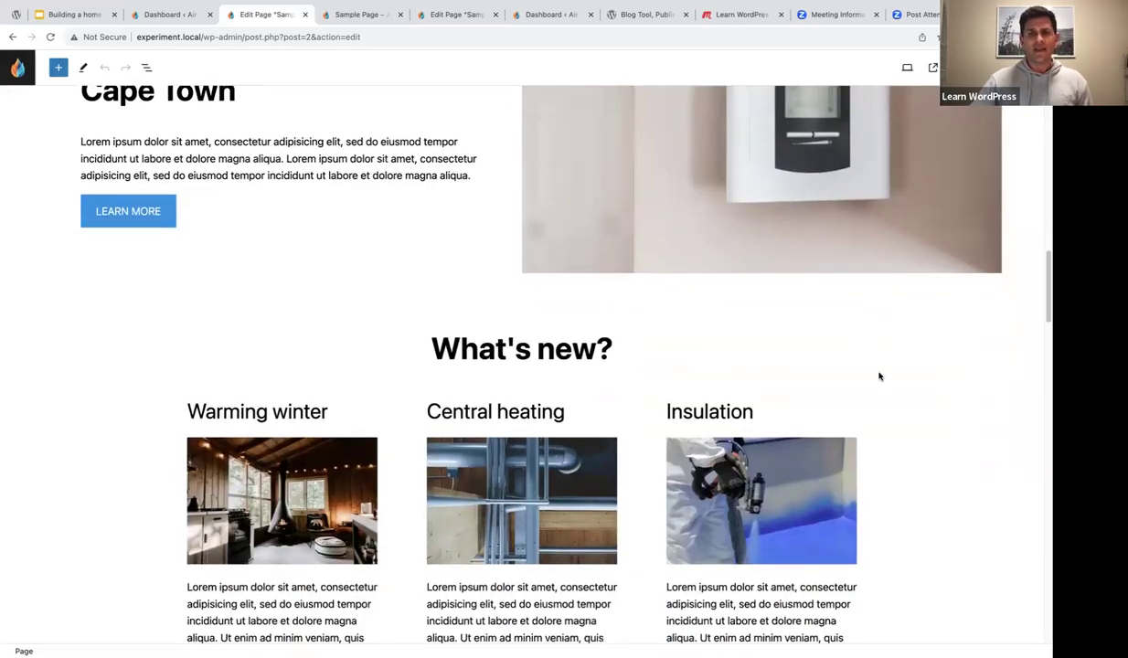
{"action": "scroll", "coordinate": [952, 385], "scroll_direction": "down", "scroll_amount": 9}
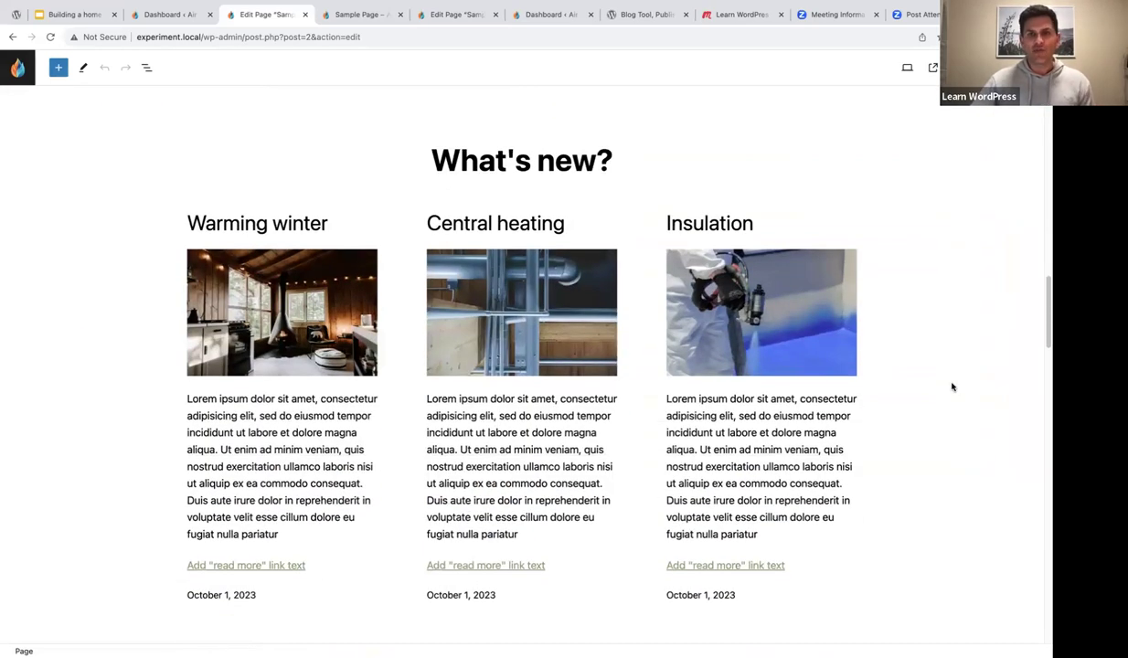
{"action": "scroll", "coordinate": [952, 388], "scroll_direction": "down", "scroll_amount": 2}
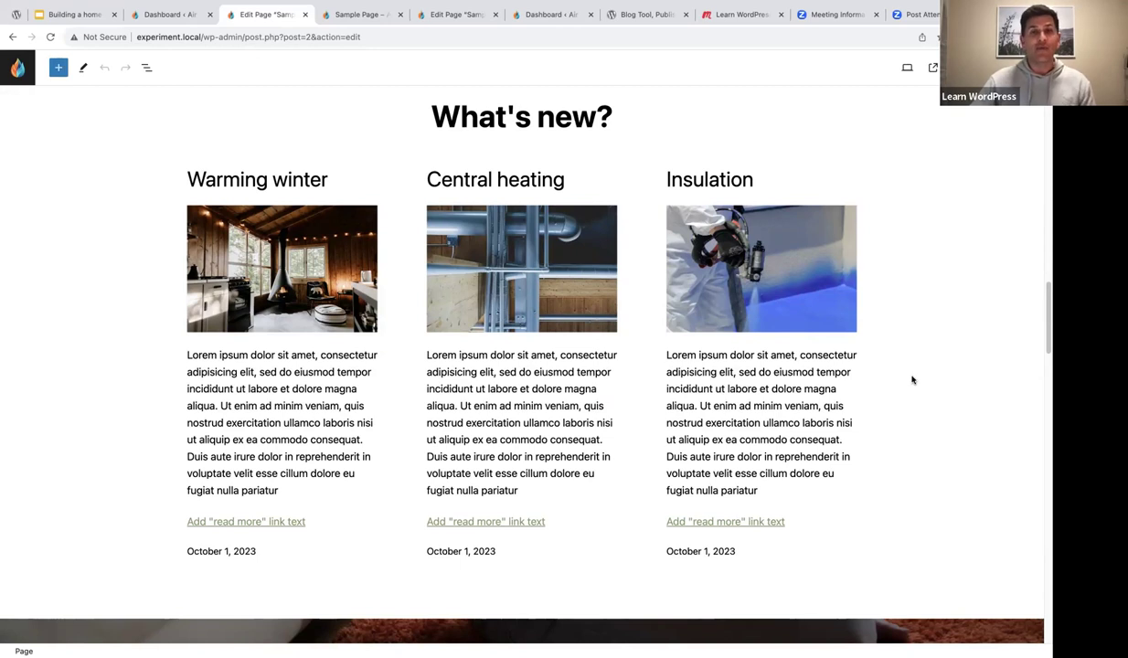
- Review the sample page's comfort banner, company numbers, contact details and image gallery, and return to the opening Airconditioning and Heating Services banner
{"action": "scroll", "coordinate": [917, 383], "scroll_direction": "down", "scroll_amount": 5}
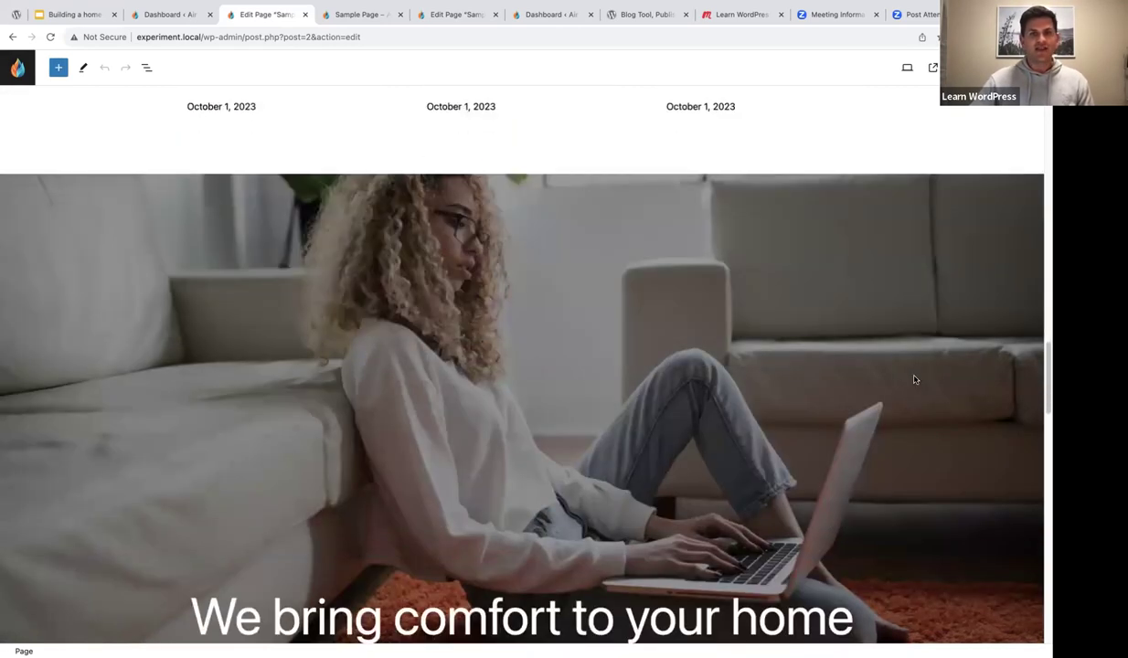
{"action": "scroll", "coordinate": [914, 379], "scroll_direction": "down", "scroll_amount": 2}
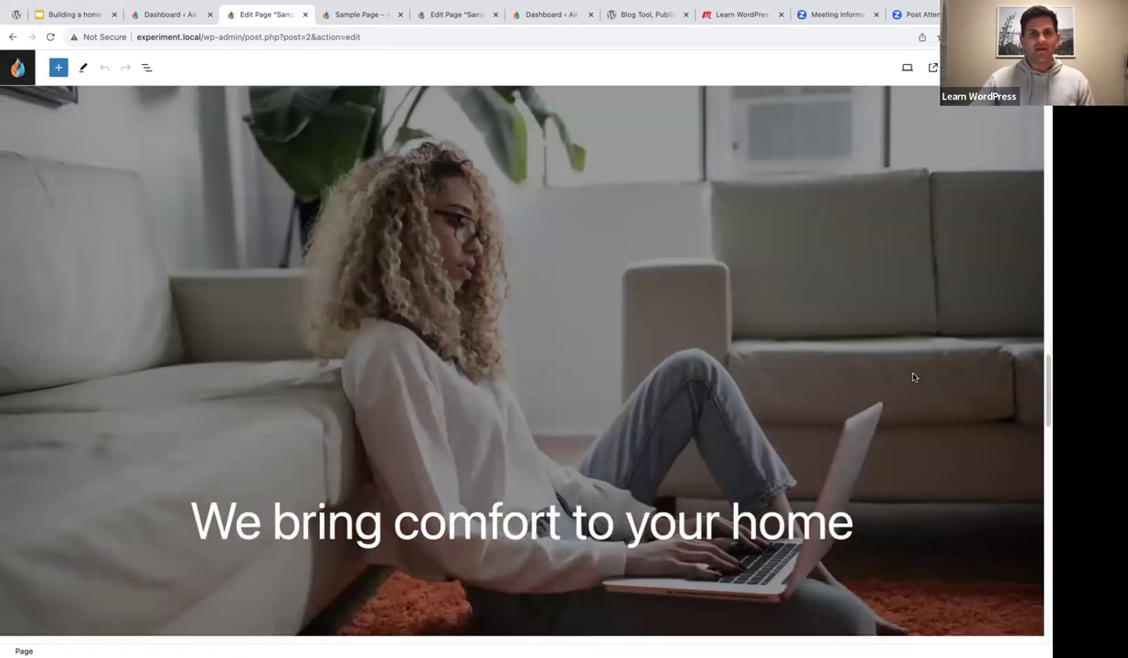
{"action": "scroll", "coordinate": [912, 377], "scroll_direction": "down", "scroll_amount": 2}
{"action": "scroll", "coordinate": [913, 376], "scroll_direction": "down", "scroll_amount": 2}
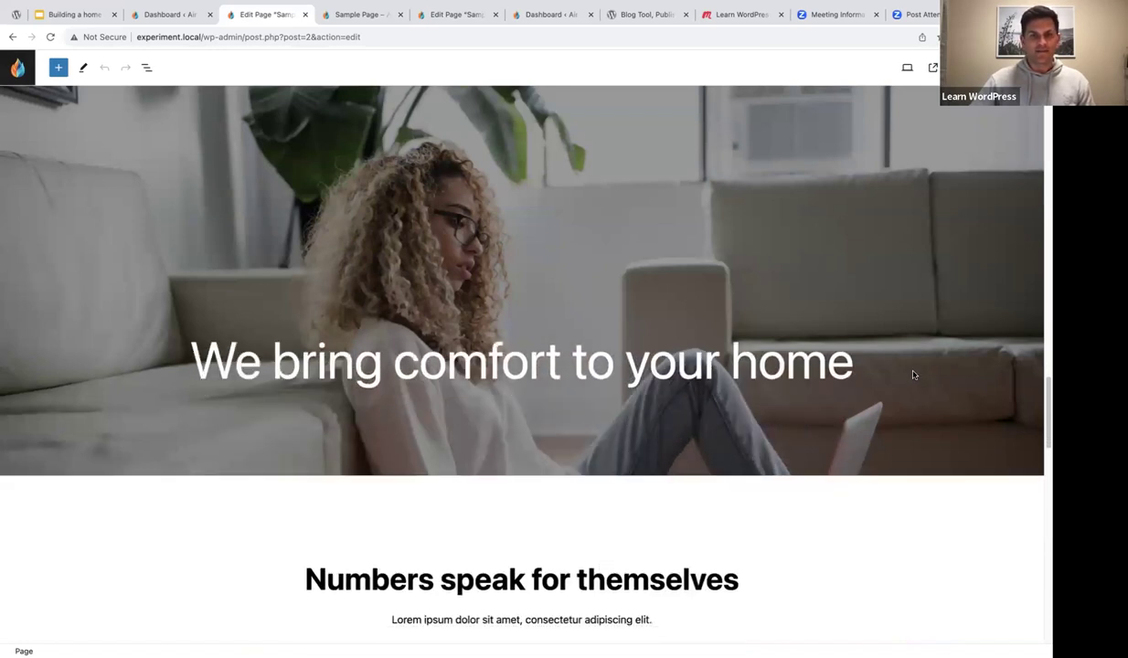
{"action": "scroll", "coordinate": [913, 375], "scroll_direction": "down", "scroll_amount": 8}
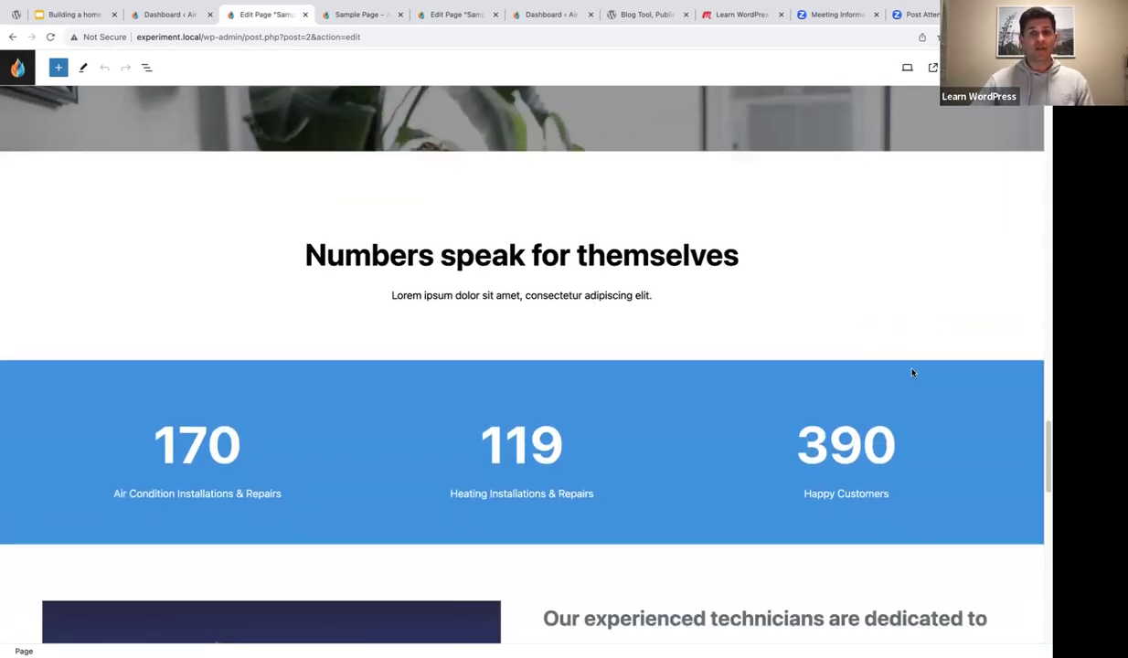
{"action": "scroll", "coordinate": [911, 372], "scroll_direction": "down", "scroll_amount": 4}
{"action": "scroll", "coordinate": [912, 373], "scroll_direction": "up", "scroll_amount": 2}
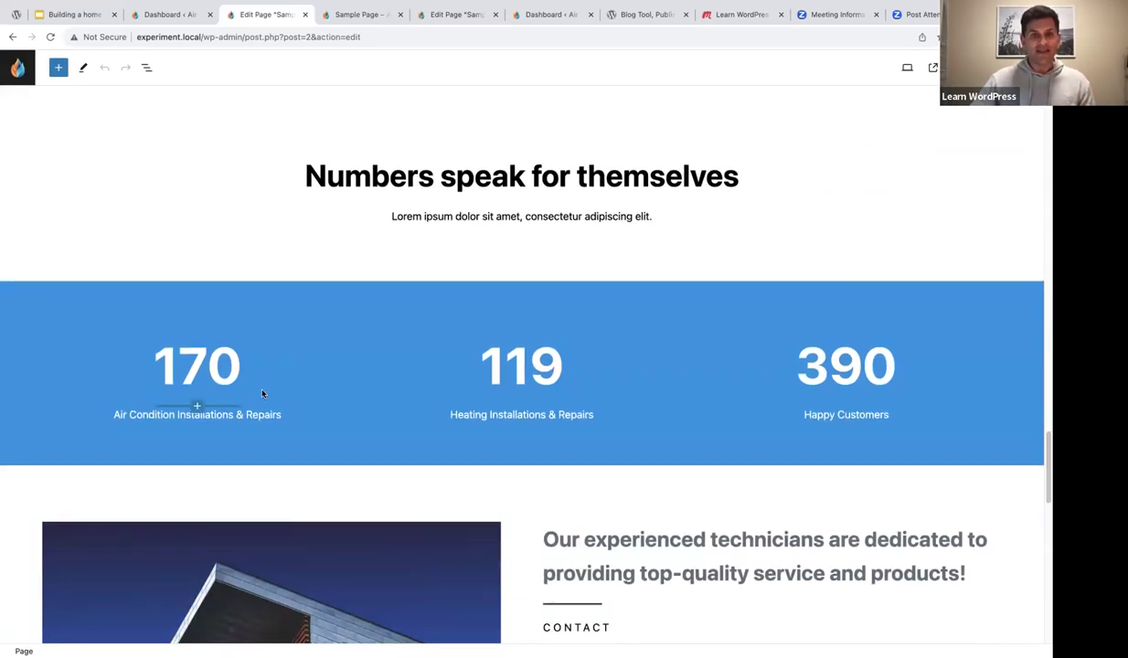
{"action": "scroll", "coordinate": [699, 414], "scroll_direction": "down", "scroll_amount": 6}
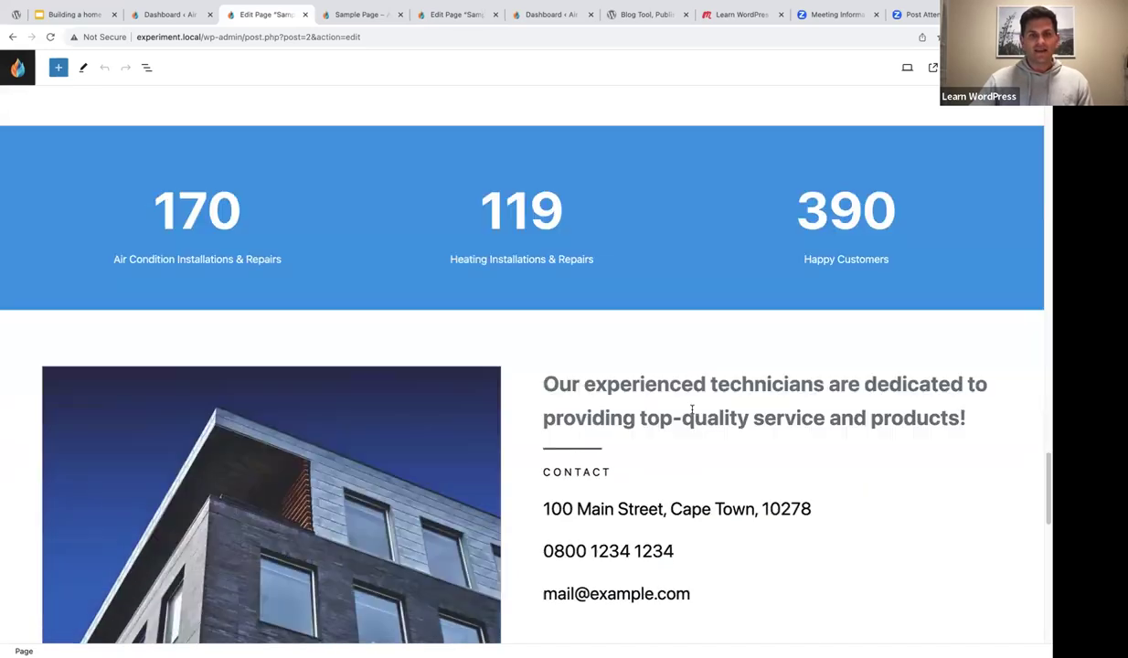
{"action": "scroll", "coordinate": [829, 421], "scroll_direction": "down", "scroll_amount": 1}
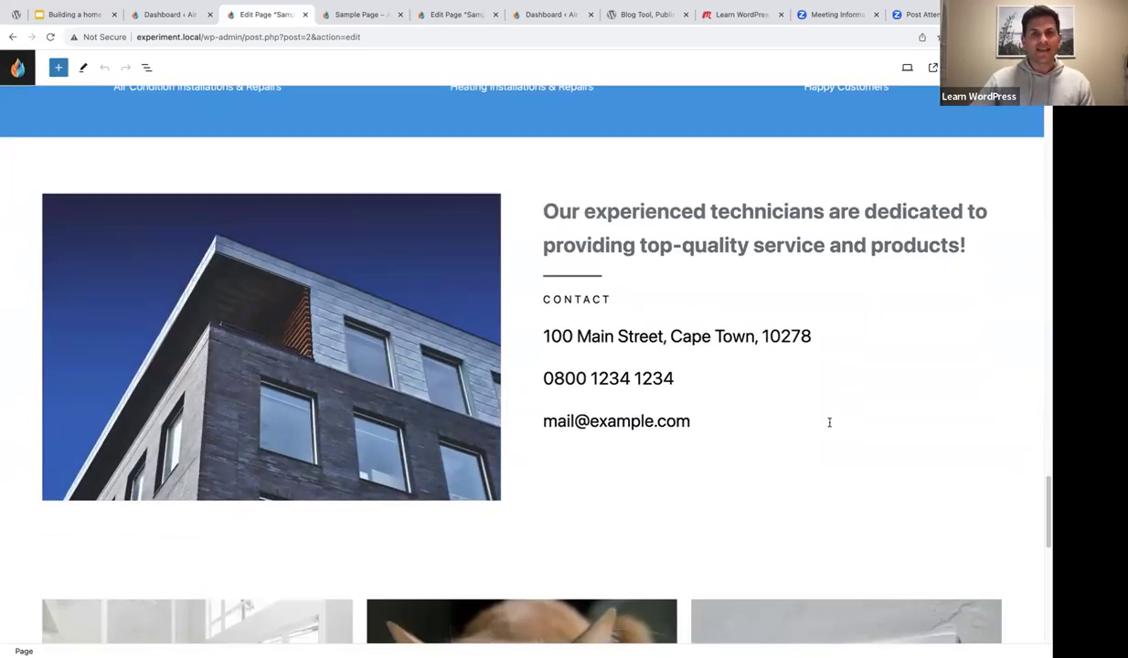
{"action": "scroll", "coordinate": [828, 427], "scroll_direction": "down", "scroll_amount": 2}
{"action": "scroll", "coordinate": [829, 427], "scroll_direction": "down", "scroll_amount": 8}
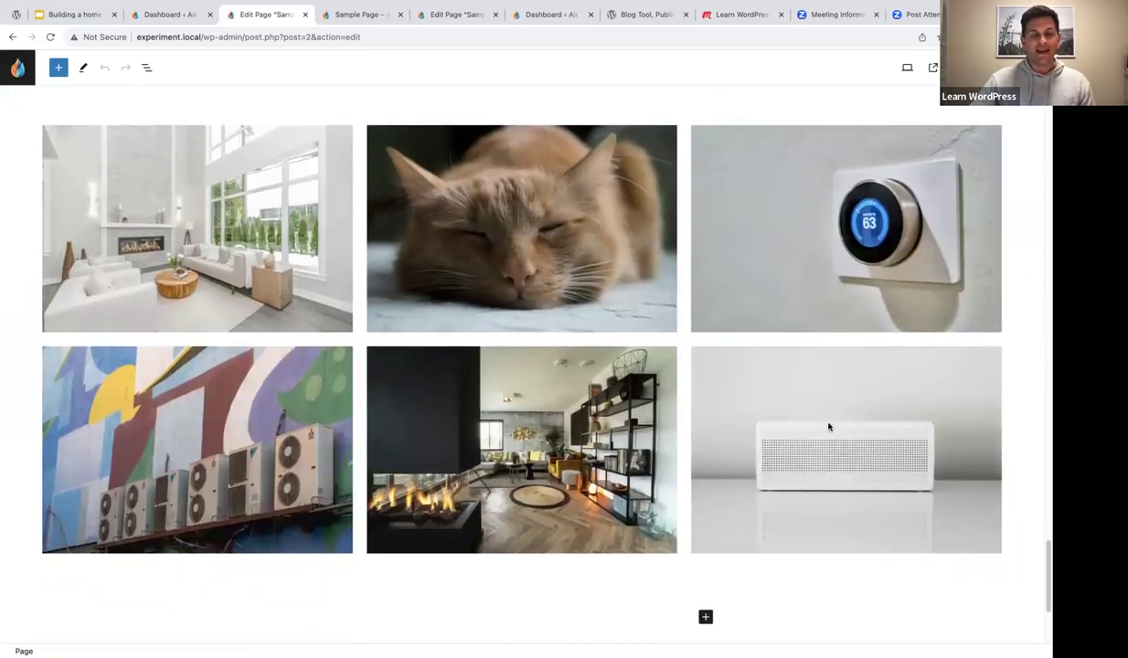
{"action": "scroll", "coordinate": [829, 427], "scroll_direction": "up", "scroll_amount": 20}
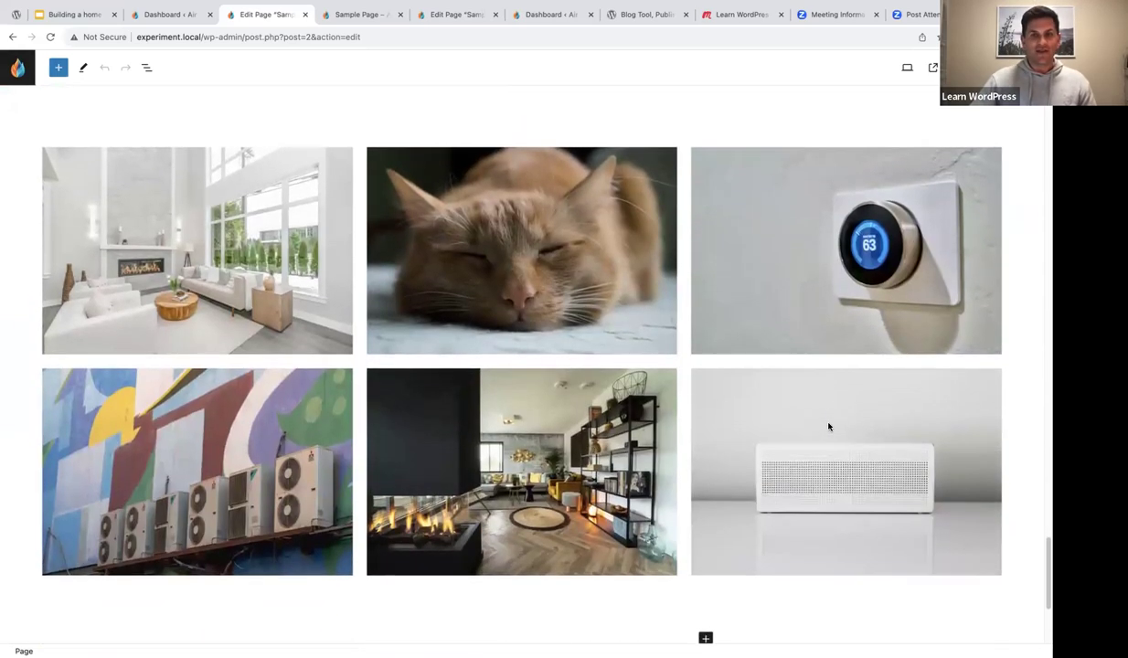
{"action": "scroll", "coordinate": [830, 427], "scroll_direction": "up", "scroll_amount": 18}
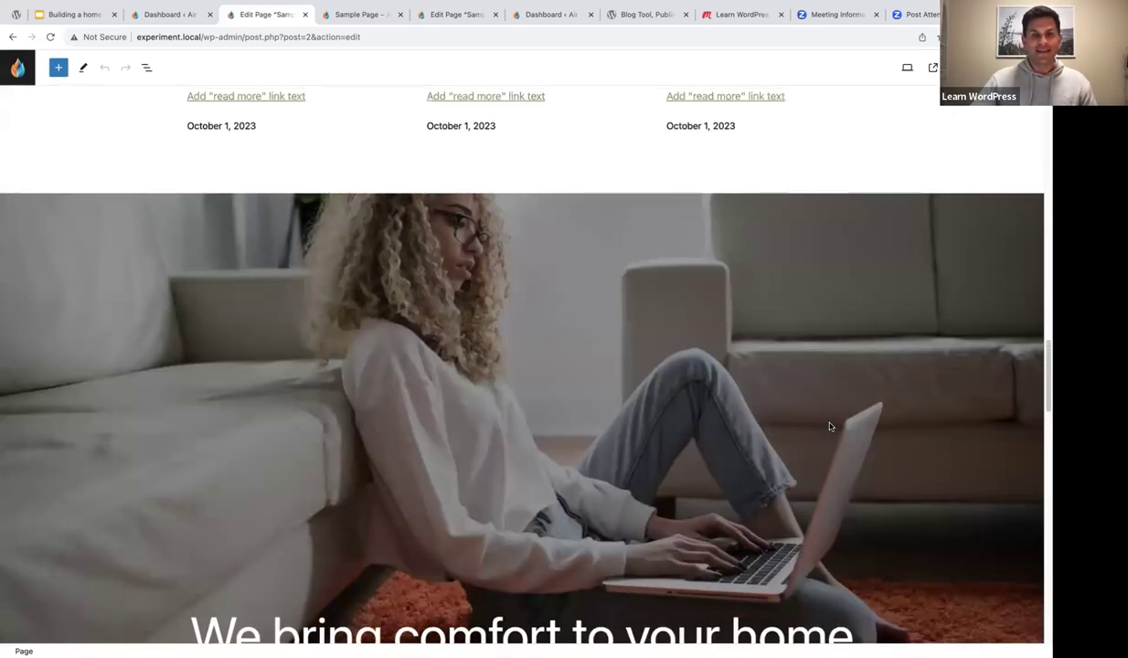
{"action": "scroll", "coordinate": [830, 426], "scroll_direction": "up", "scroll_amount": 15}
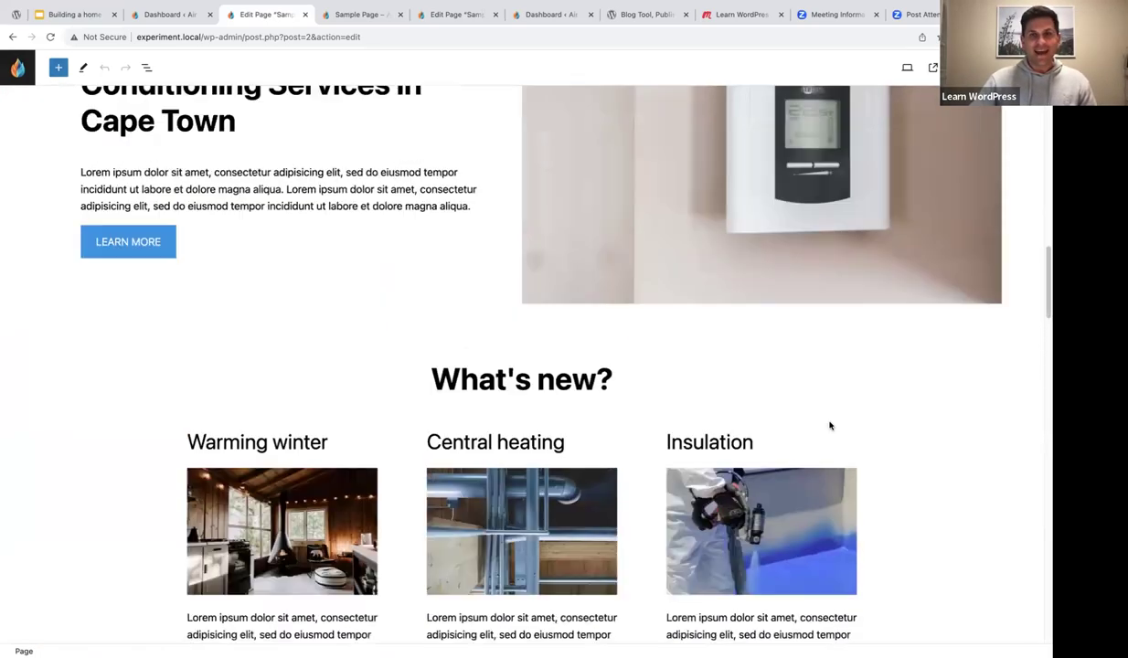
{"action": "scroll", "coordinate": [830, 427], "scroll_direction": "up", "scroll_amount": 10}
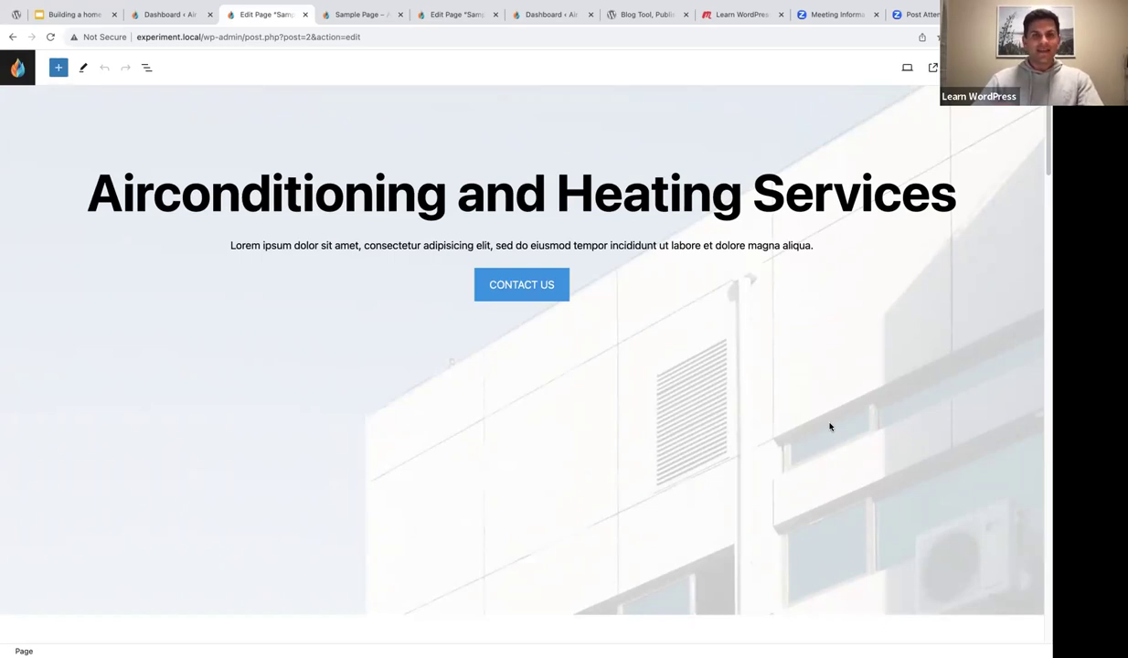
- Switch to the site's admin dashboard and open the installed themes to check which one is active
{"action": "left_click", "coordinate": [172, 15]}
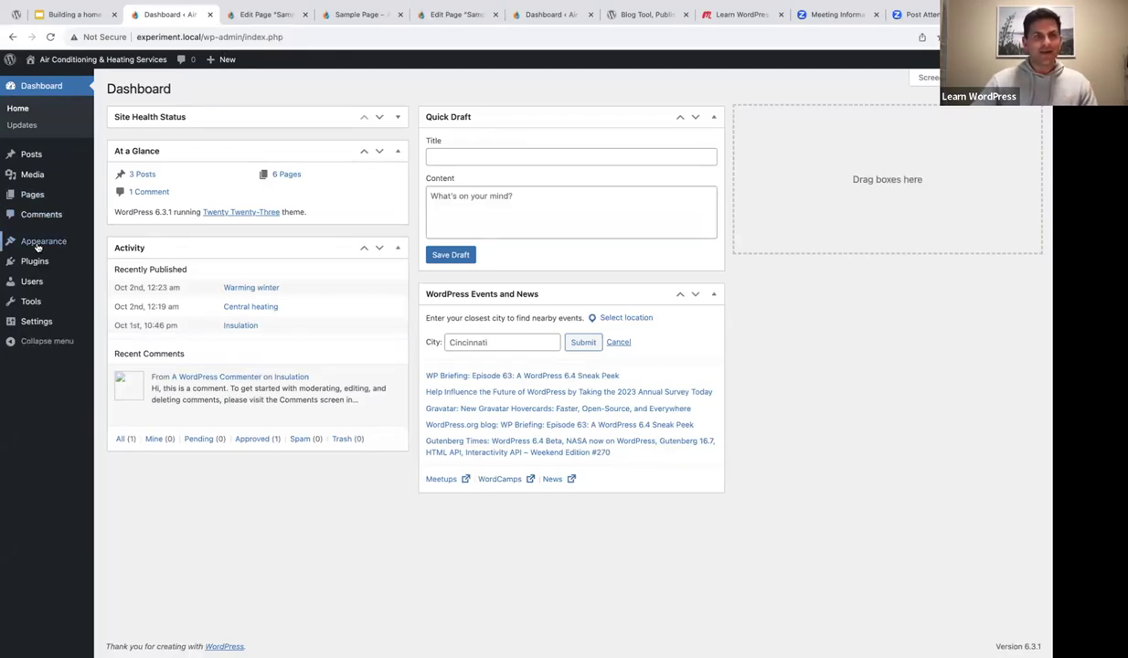
{"action": "mouse_move", "coordinate": [36, 241]}
{"action": "left_click", "coordinate": [119, 245]}
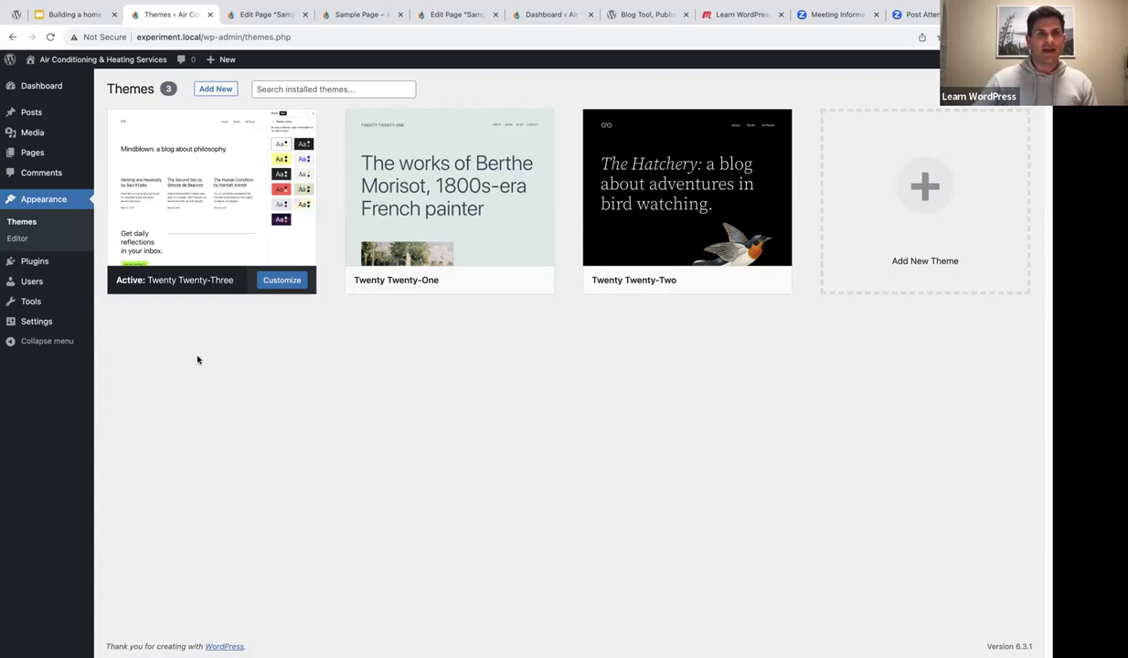
- Look at the Blog Home template in the site editor and return to the admin dashboard
{"action": "left_click", "coordinate": [18, 240]}
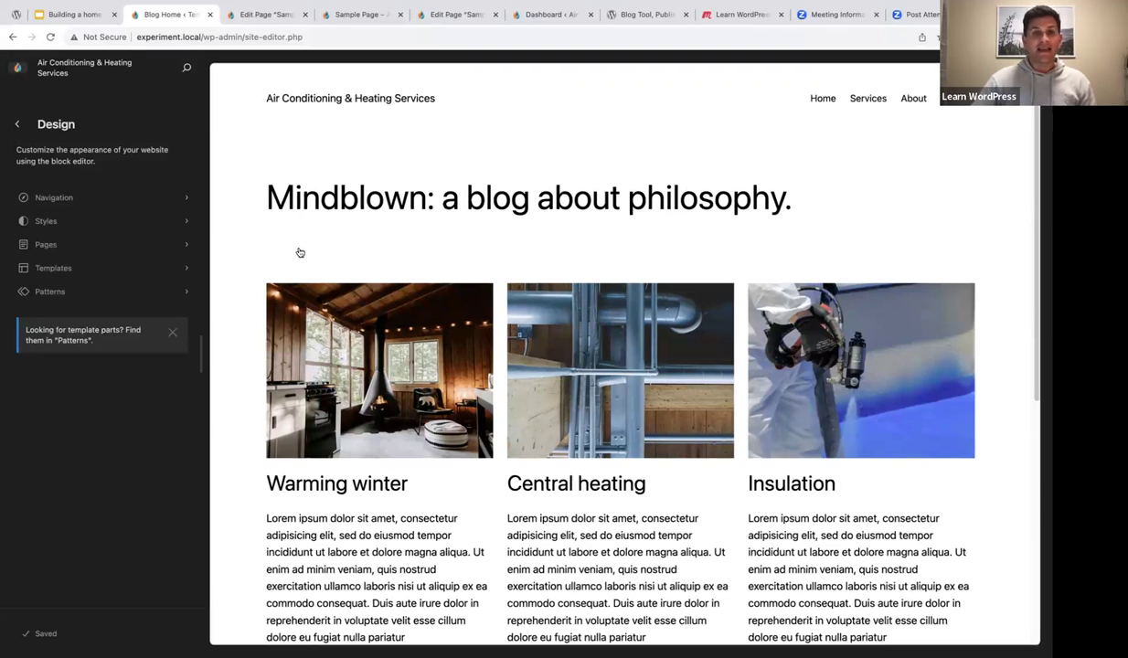
{"action": "left_click", "coordinate": [299, 251]}
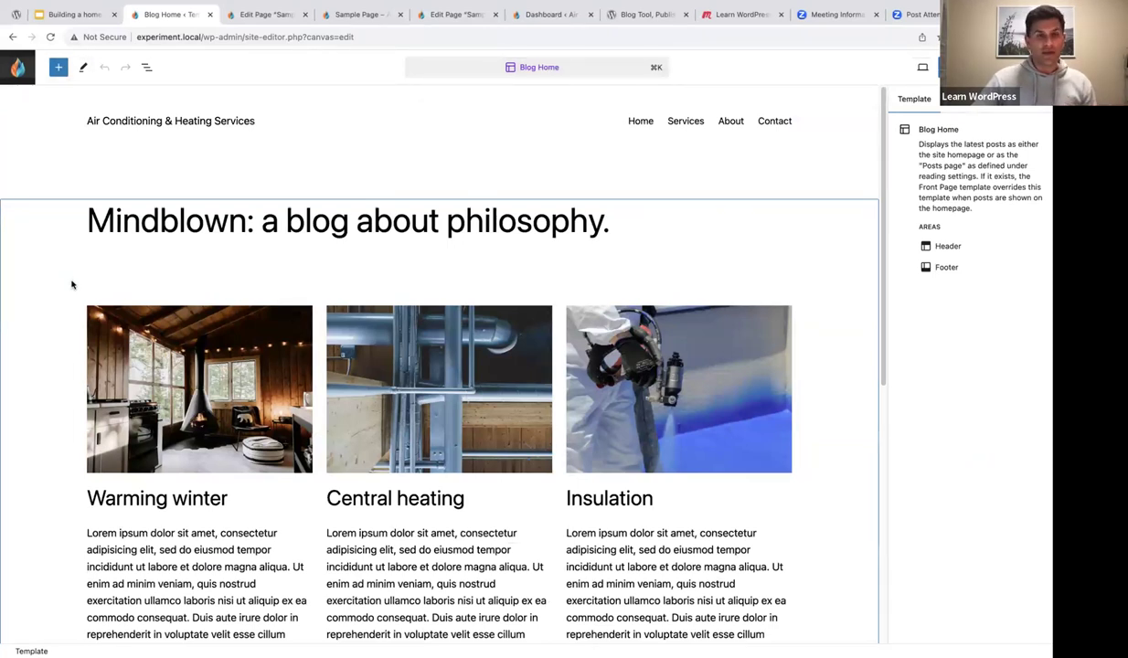
{"action": "left_click", "coordinate": [19, 73]}
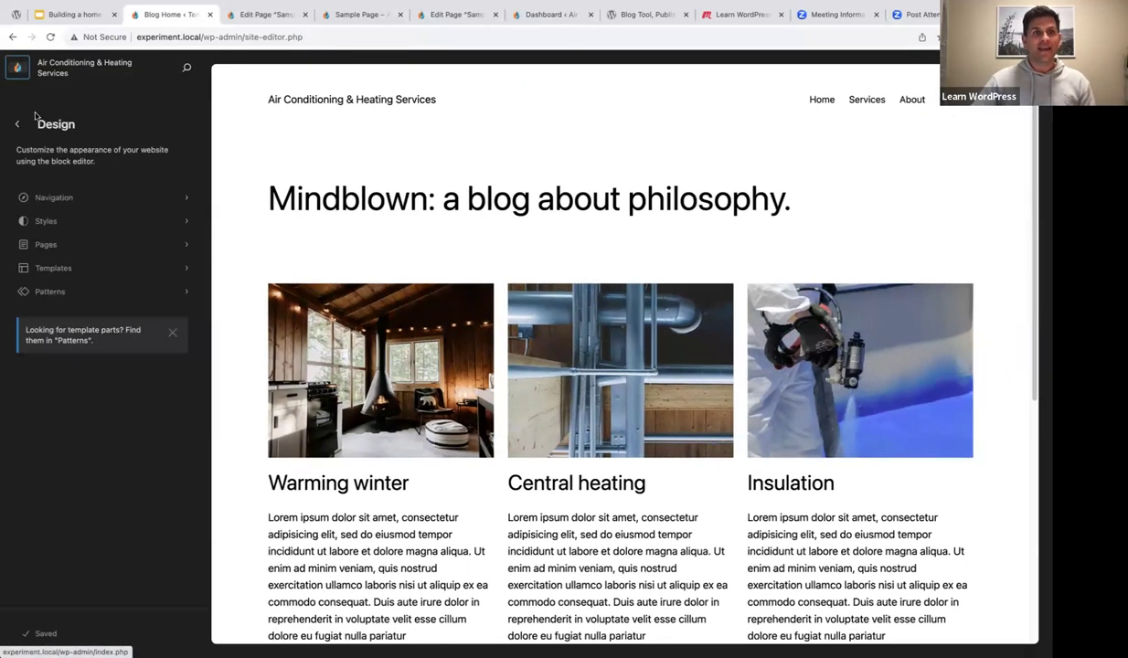
{"action": "left_click", "coordinate": [19, 70]}
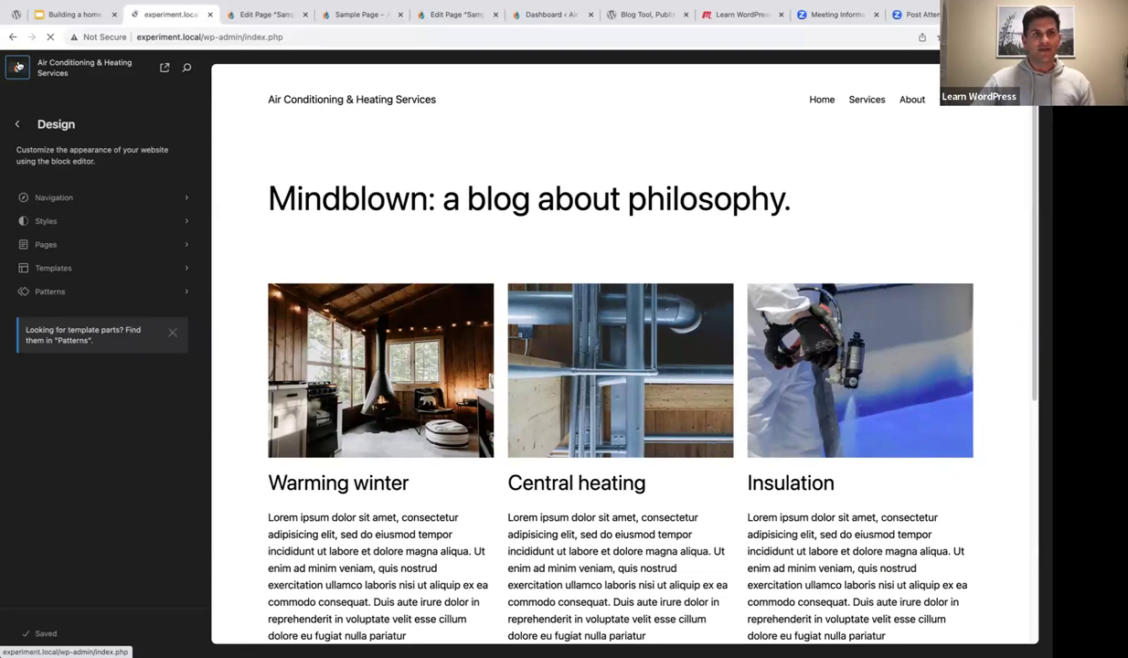
{"action": "mouse_move", "coordinate": [33, 72]}
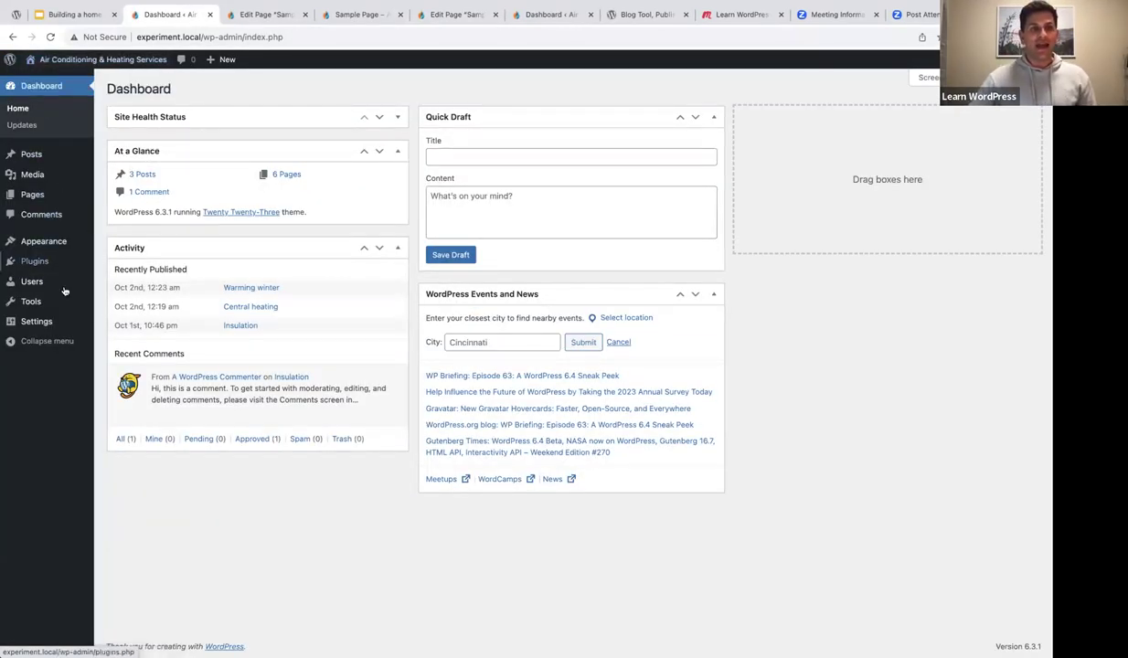
- Set the homepage in the Reading settings to display a static page, choose Home as that page, and save the changes
{"action": "mouse_move", "coordinate": [35, 324]}
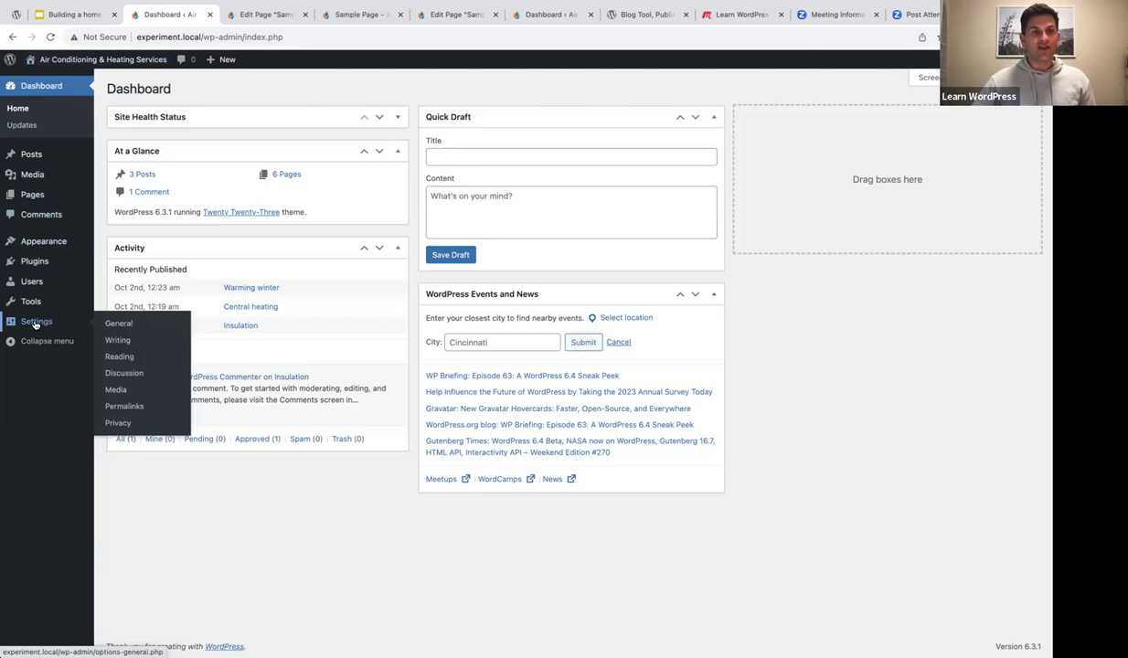
{"action": "left_click", "coordinate": [122, 357]}
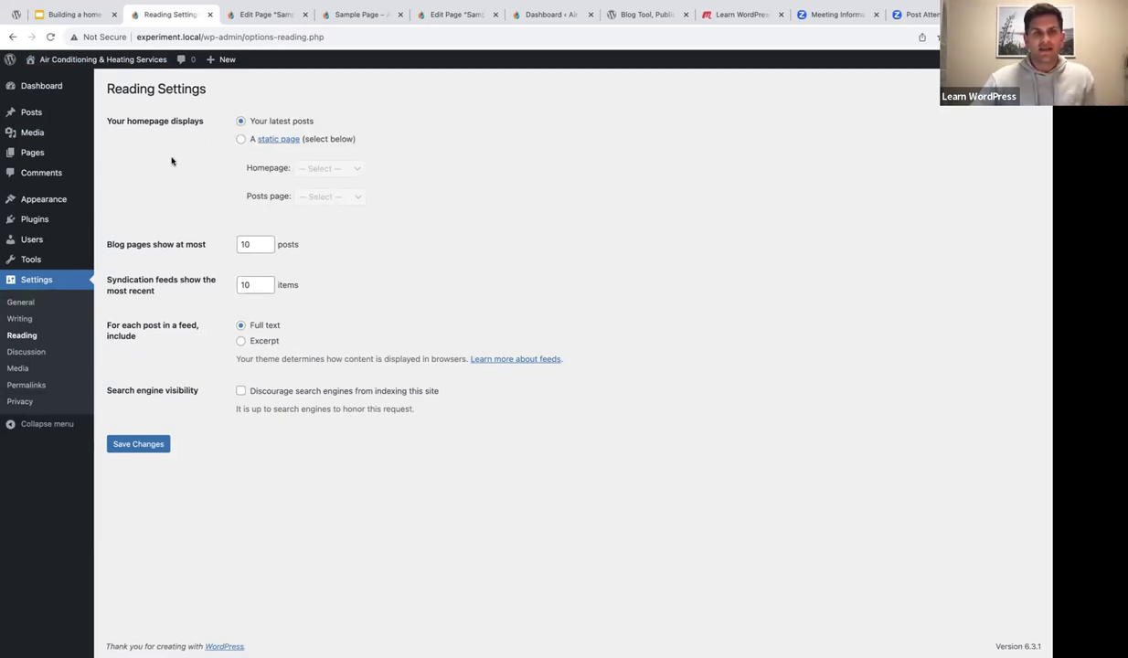
{"action": "left_click", "coordinate": [240, 140]}
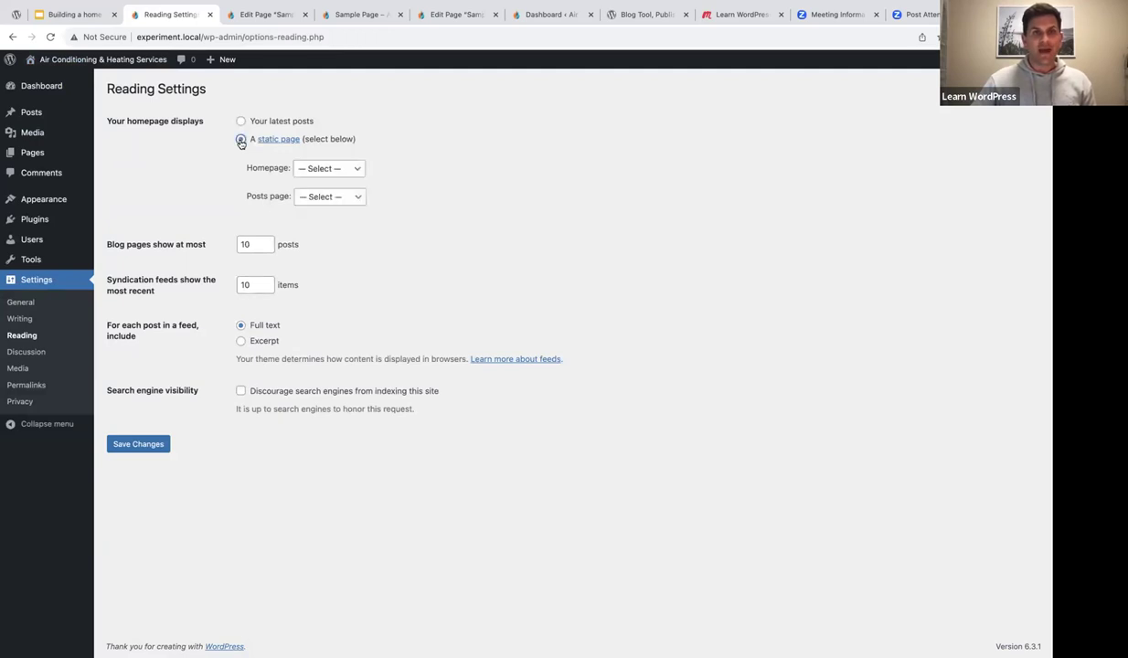
{"action": "left_click", "coordinate": [330, 171]}
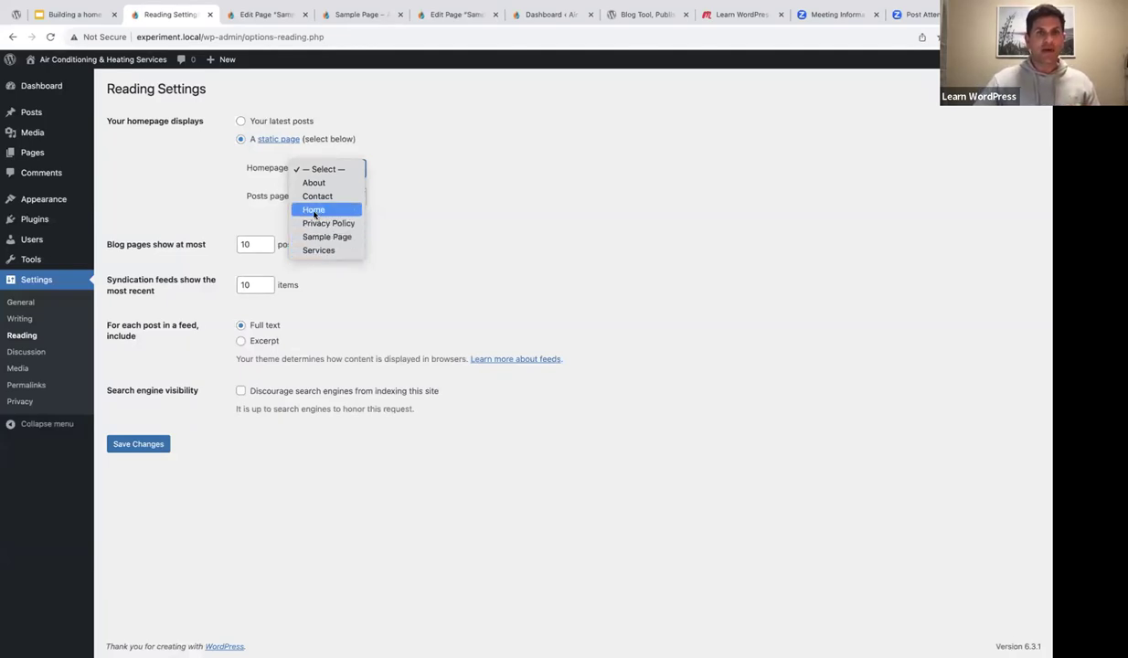
{"action": "left_click", "coordinate": [314, 212]}
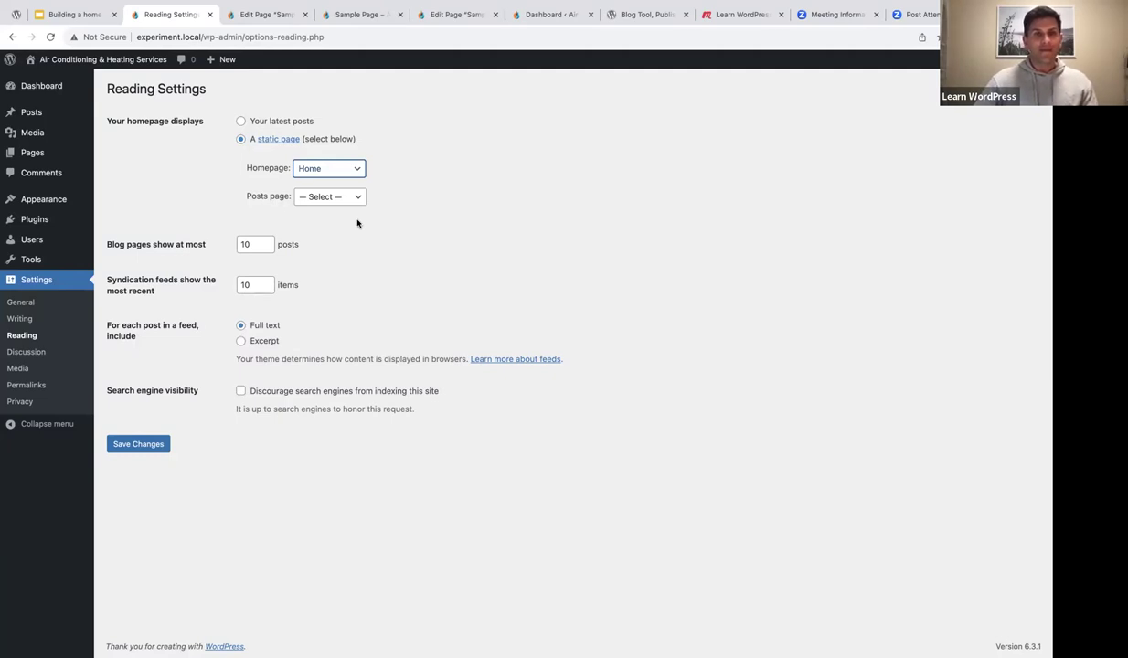
{"action": "left_click", "coordinate": [140, 445]}
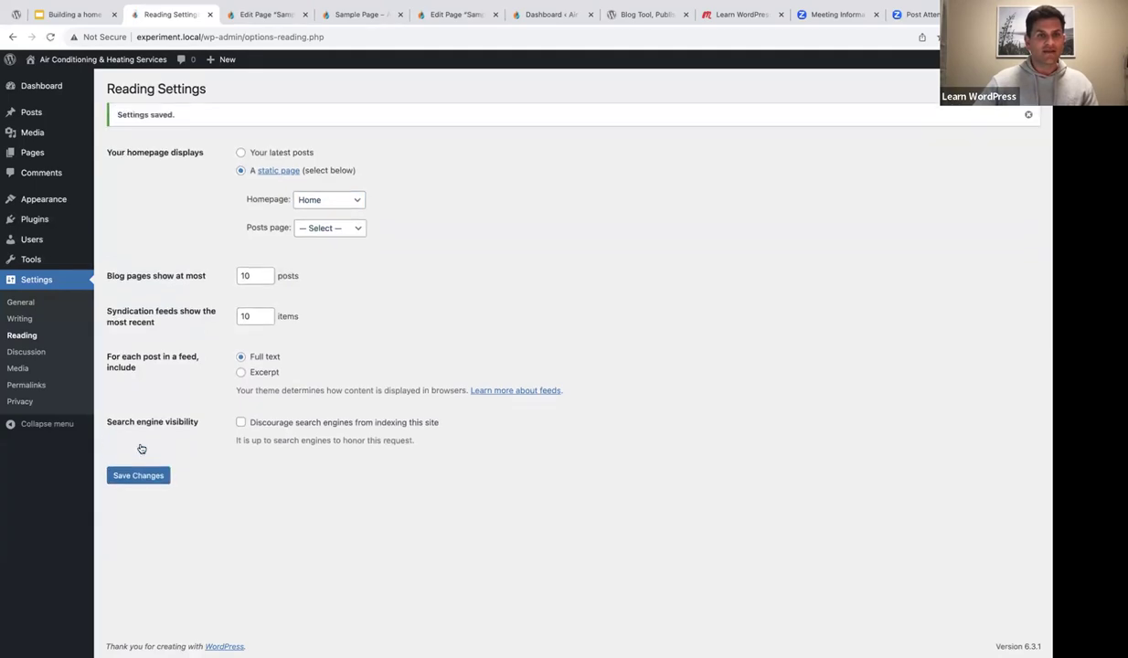
- Open the Home page from the pages list to check its assigned template, and return to the list
{"action": "left_click", "coordinate": [30, 155]}
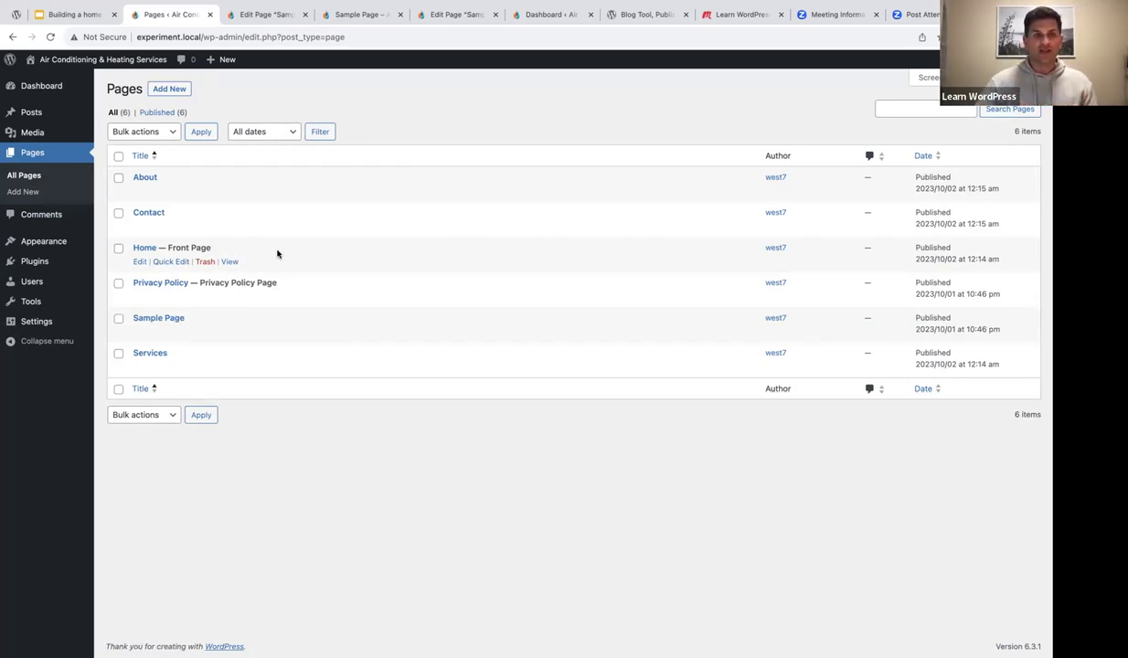
{"action": "left_click", "coordinate": [146, 250]}
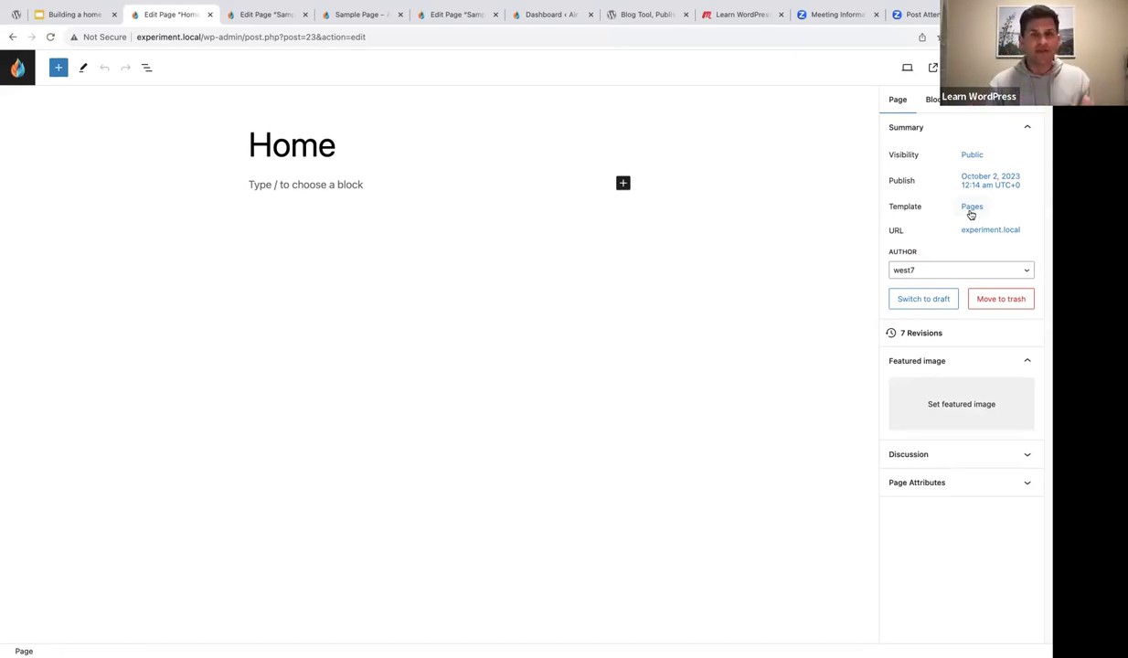
{"action": "left_click", "coordinate": [20, 70]}
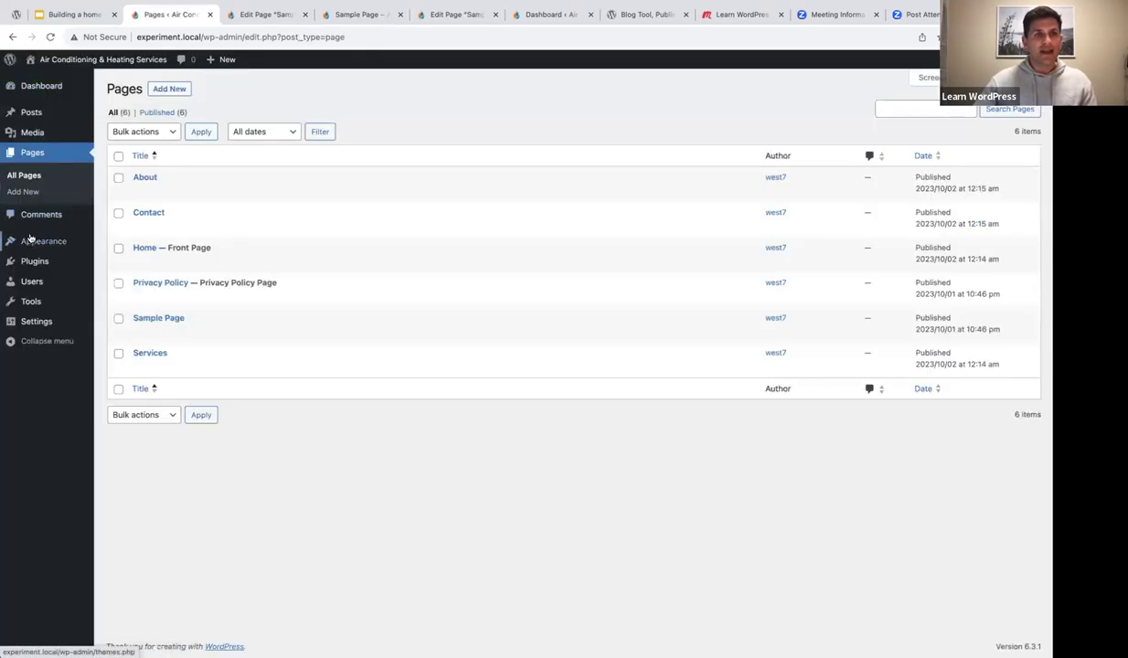
- Open the site editor's template list and bring up the previewed Home page on the editing canvas
{"action": "mouse_move", "coordinate": [32, 241]}
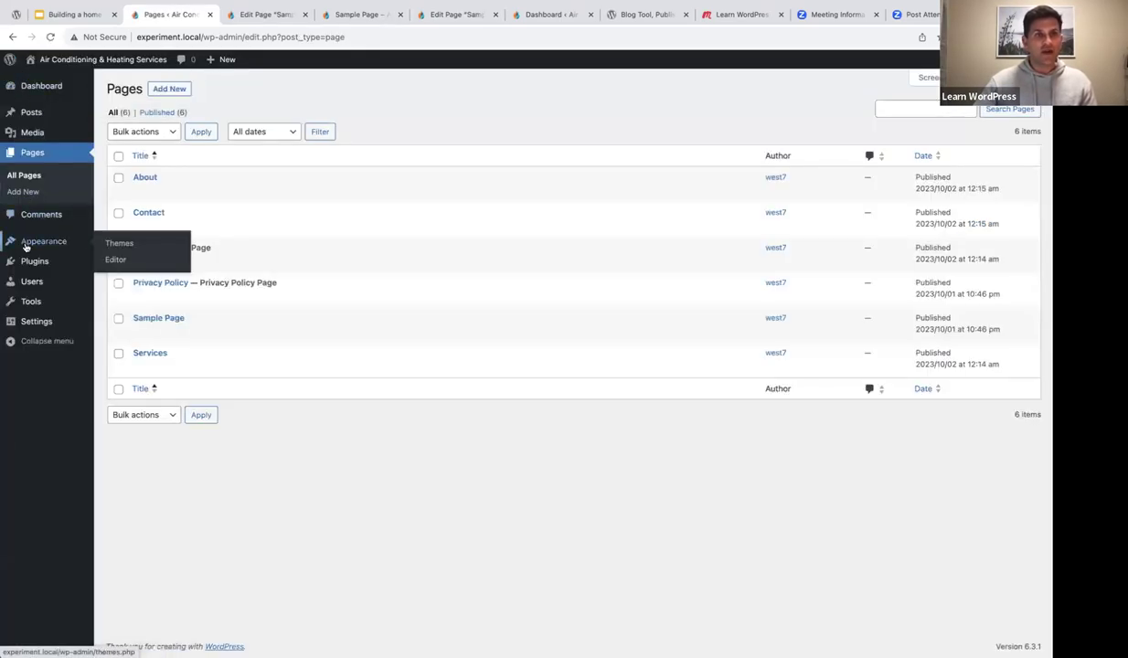
{"action": "left_click", "coordinate": [112, 260]}
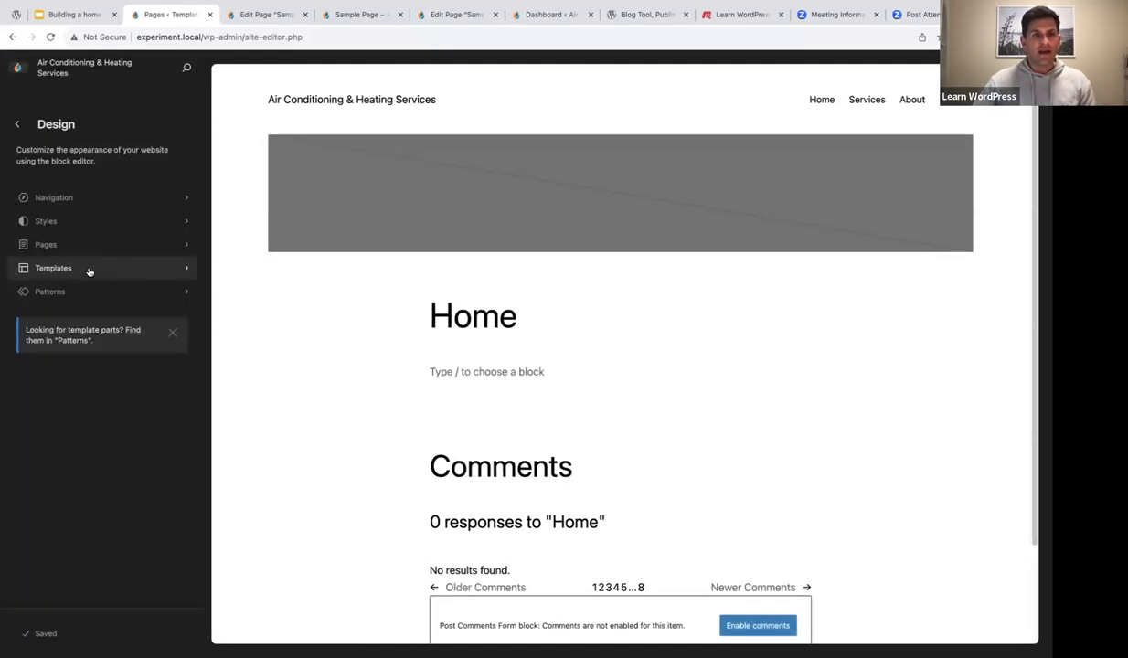
{"action": "left_click", "coordinate": [57, 270]}
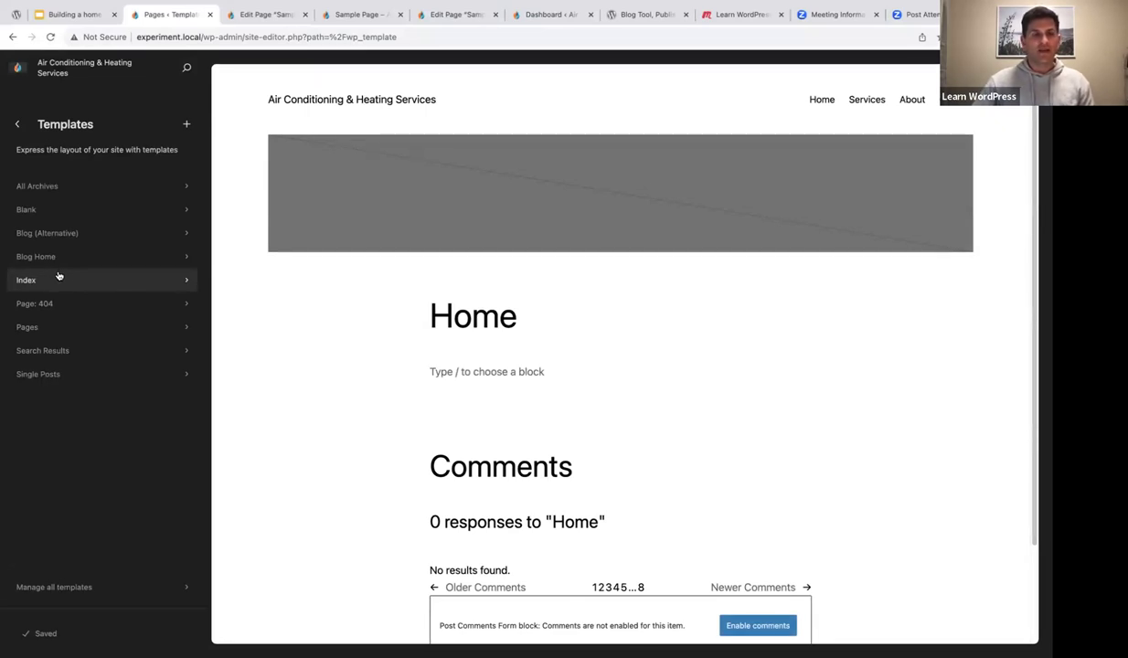
{"action": "left_click", "coordinate": [631, 329]}
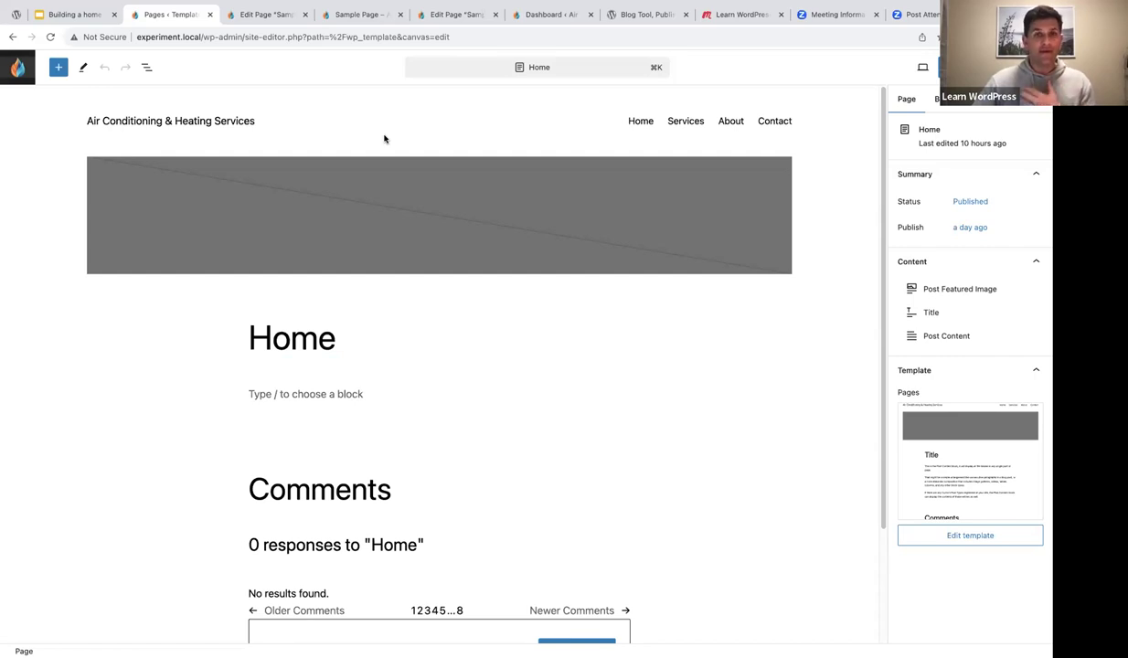
- Try to edit the header within the Home page, look at the Pages template behind it, and return to the template list
{"action": "double_click", "coordinate": [352, 129]}
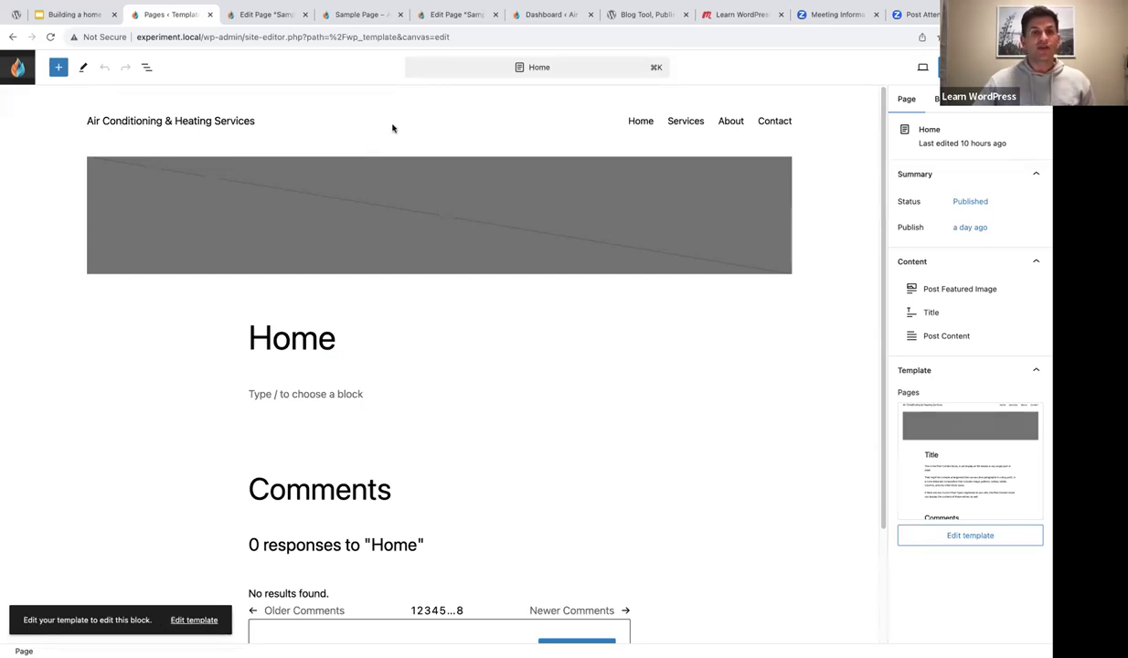
{"action": "scroll", "coordinate": [396, 133], "scroll_direction": "down", "scroll_amount": 3}
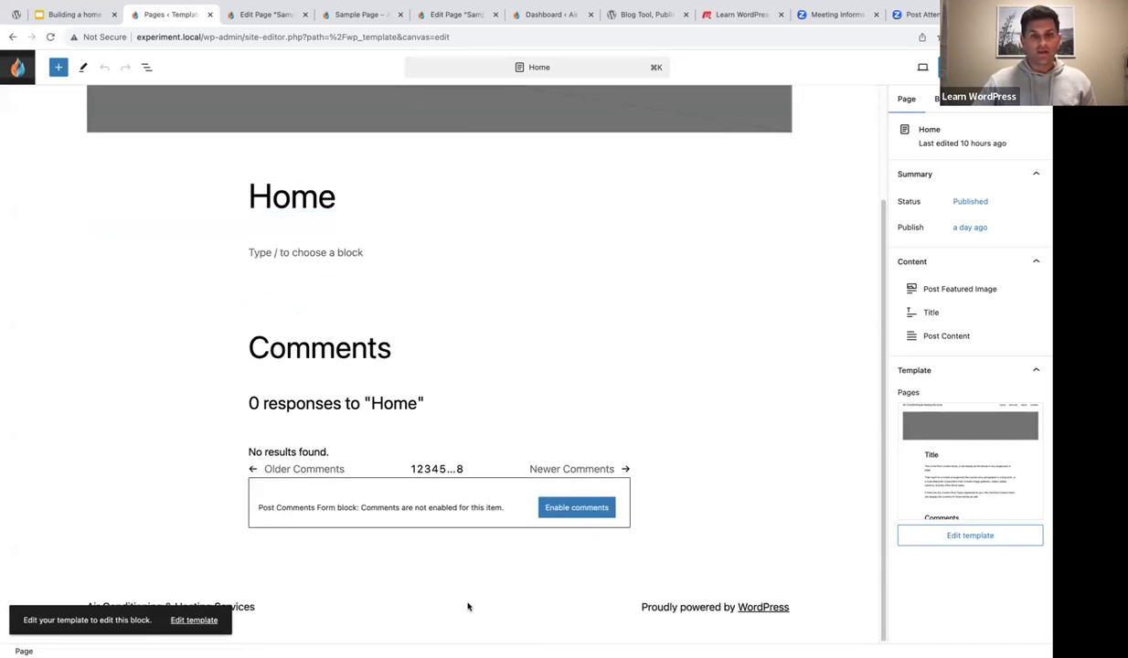
{"action": "scroll", "coordinate": [434, 348], "scroll_direction": "up", "scroll_amount": 3}
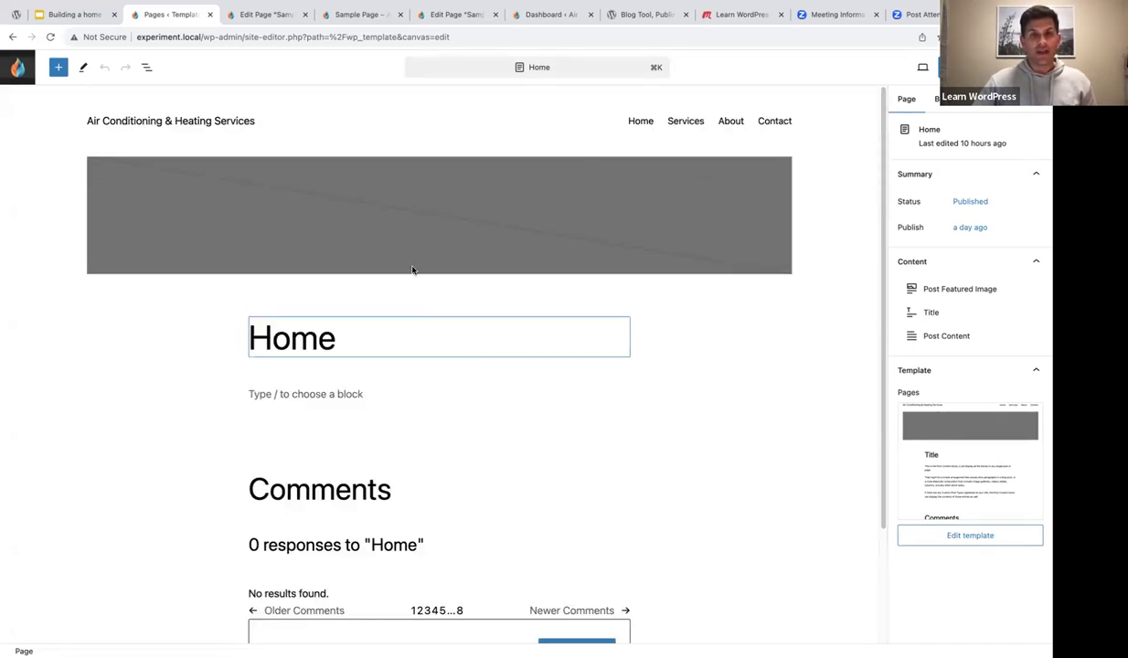
{"action": "left_click", "coordinate": [965, 537]}
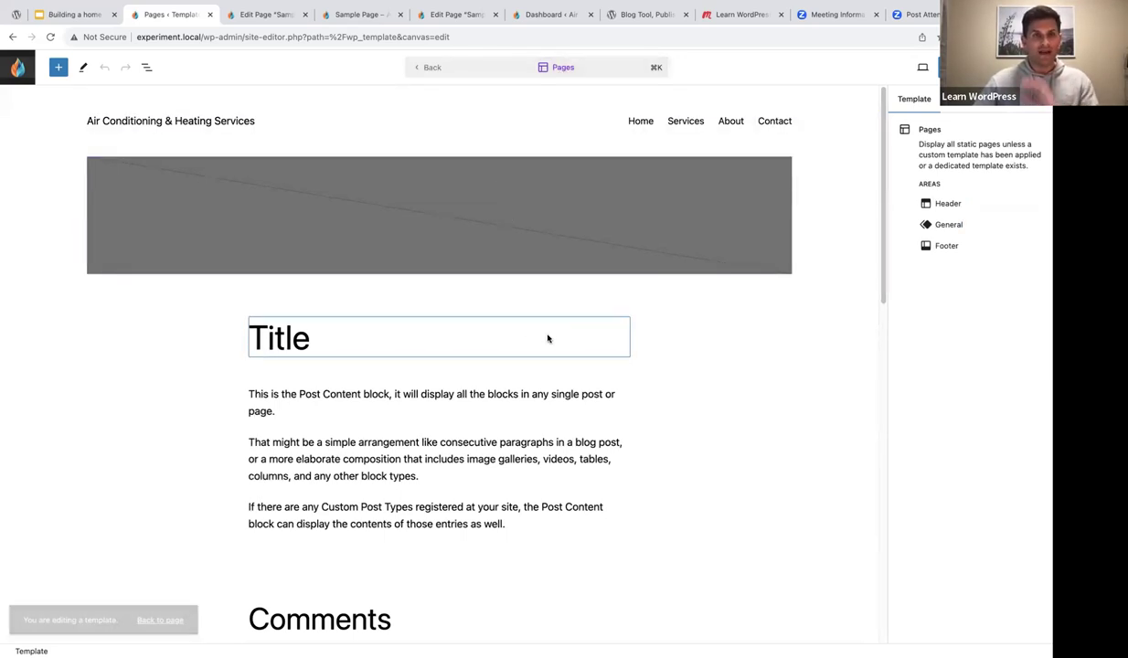
{"action": "left_click", "coordinate": [18, 68]}
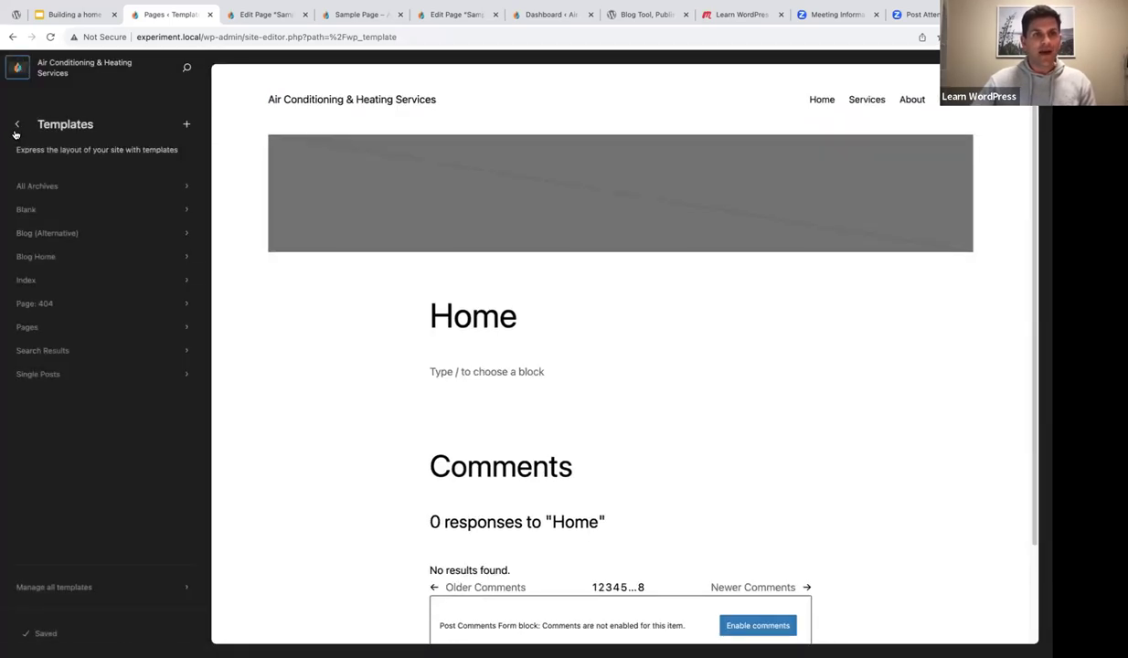
- Add a Front Page template based on the "Mindblown: a blog about philosophy." pattern
{"action": "left_click", "coordinate": [188, 126]}
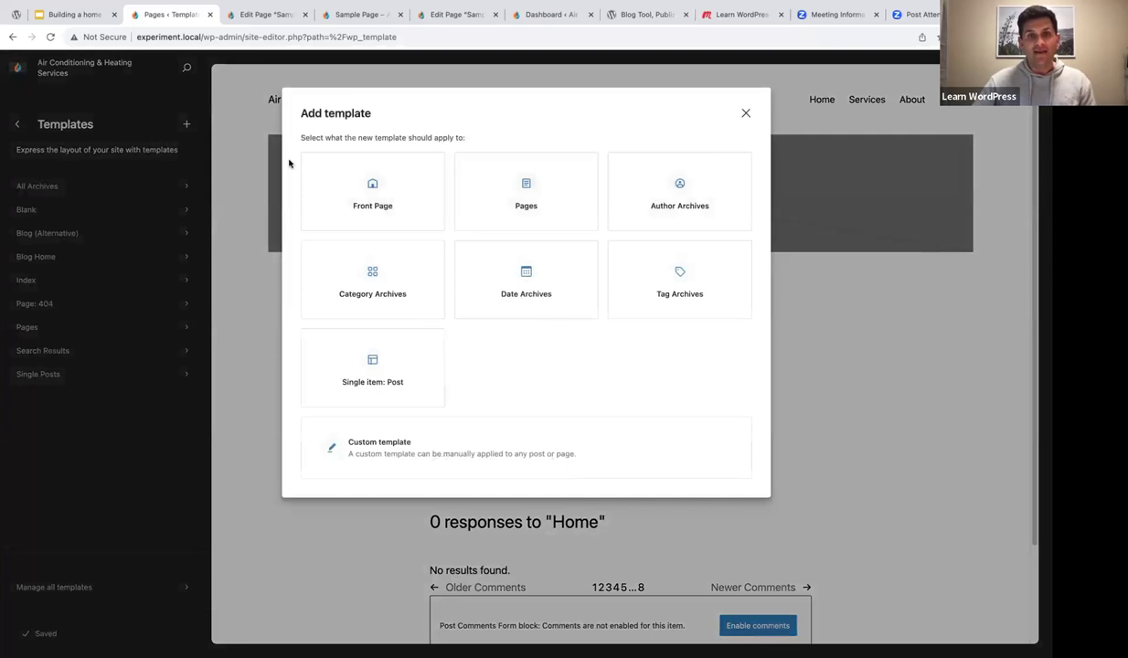
{"action": "left_click", "coordinate": [372, 194]}
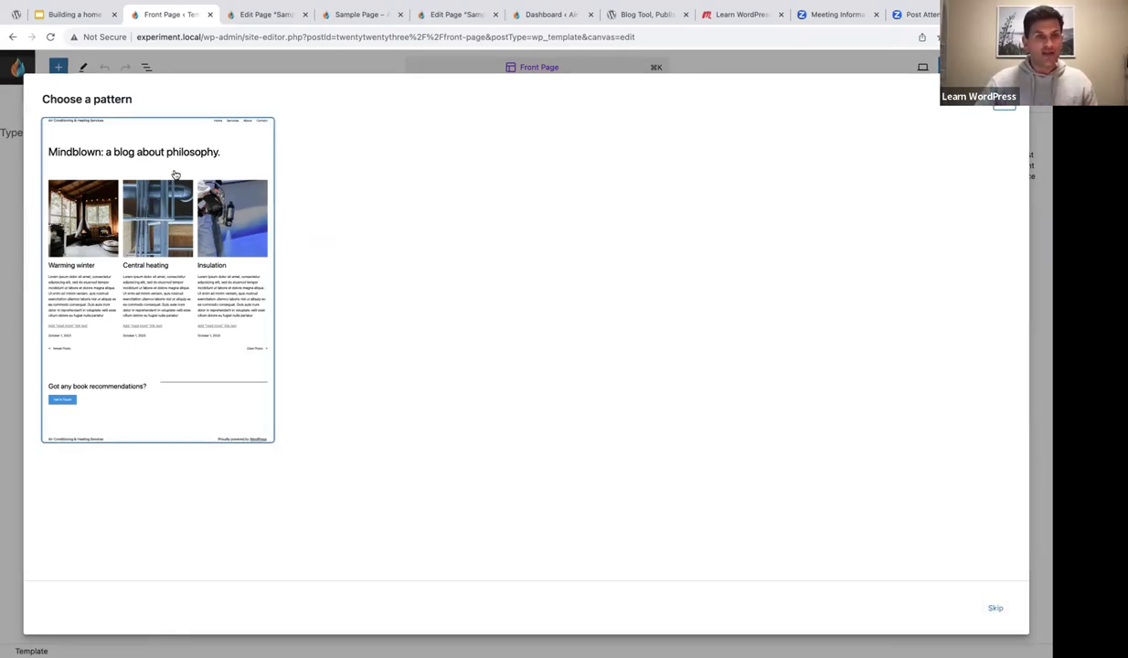
{"action": "left_click", "coordinate": [134, 187]}
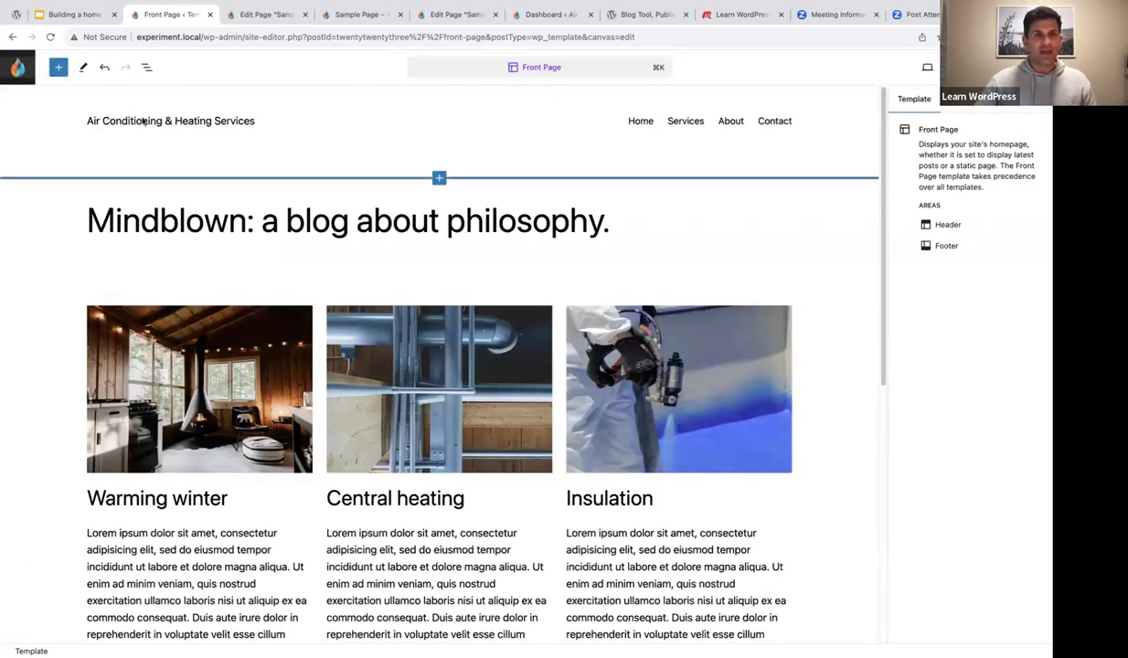
- Delete the Query Loop block from the Group in the Front Page template and confirm the removal
{"action": "left_click", "coordinate": [147, 67]}
{"action": "left_click", "coordinate": [13, 149]}
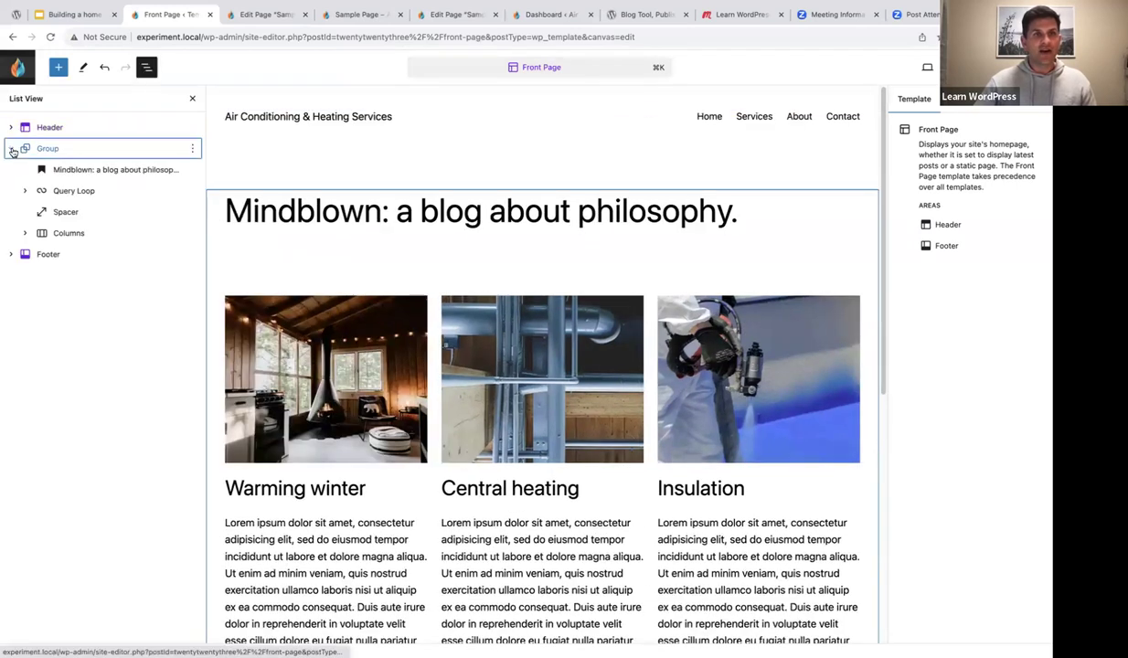
{"action": "left_click", "coordinate": [50, 188]}
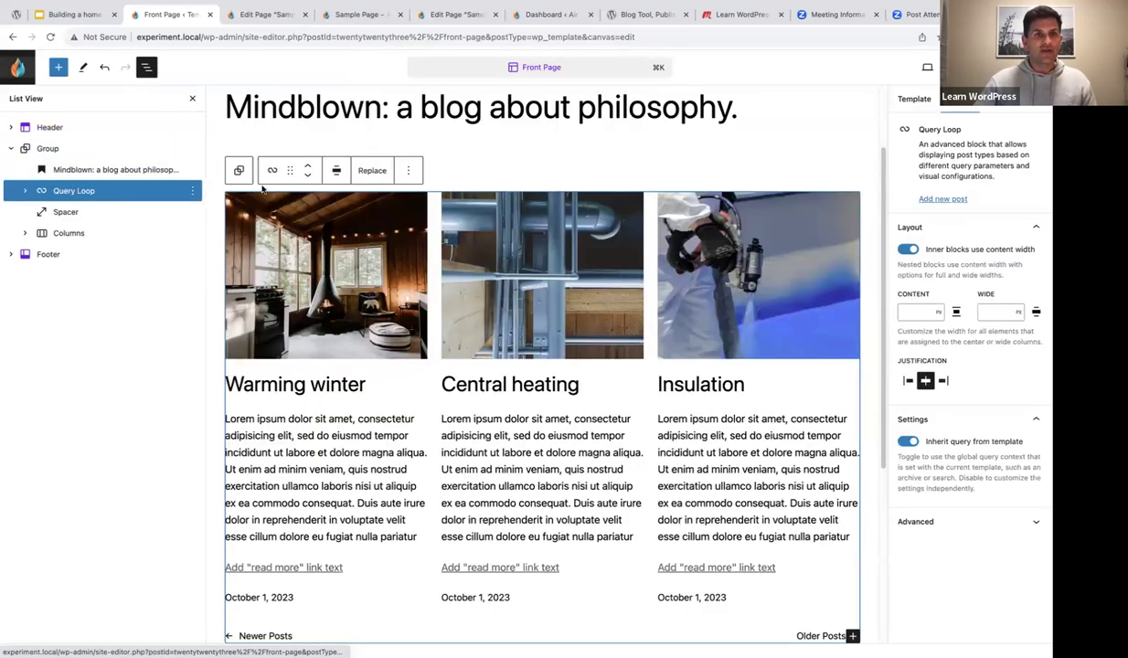
{"action": "left_click", "coordinate": [408, 173]}
{"action": "left_click", "coordinate": [462, 434]}
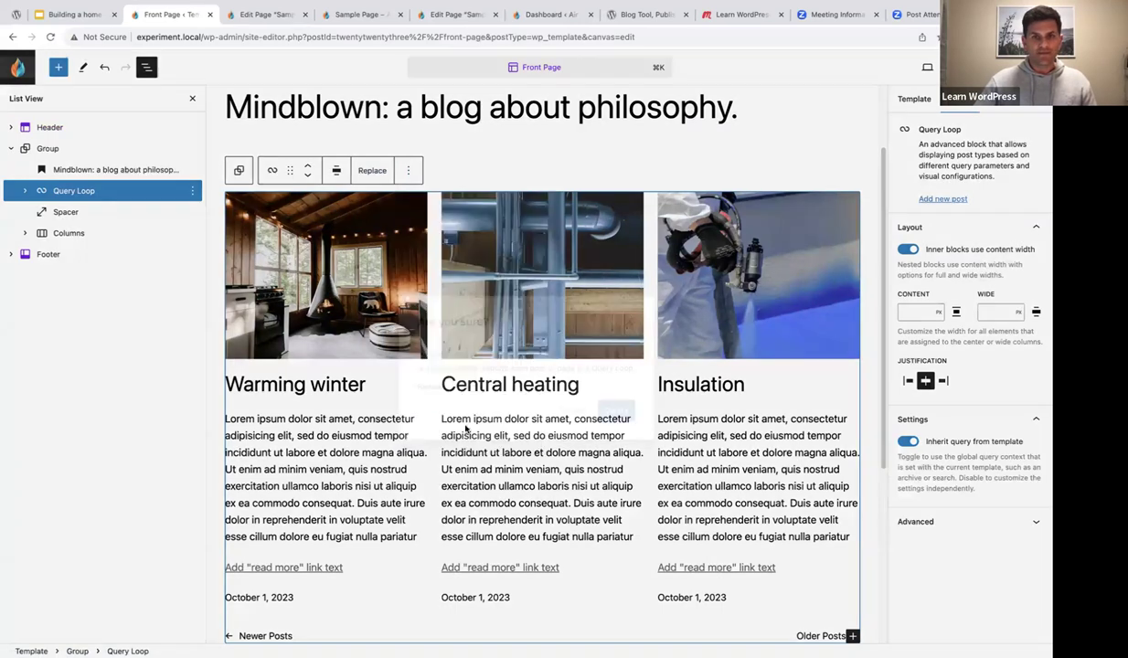
{"action": "left_click", "coordinate": [610, 395]}
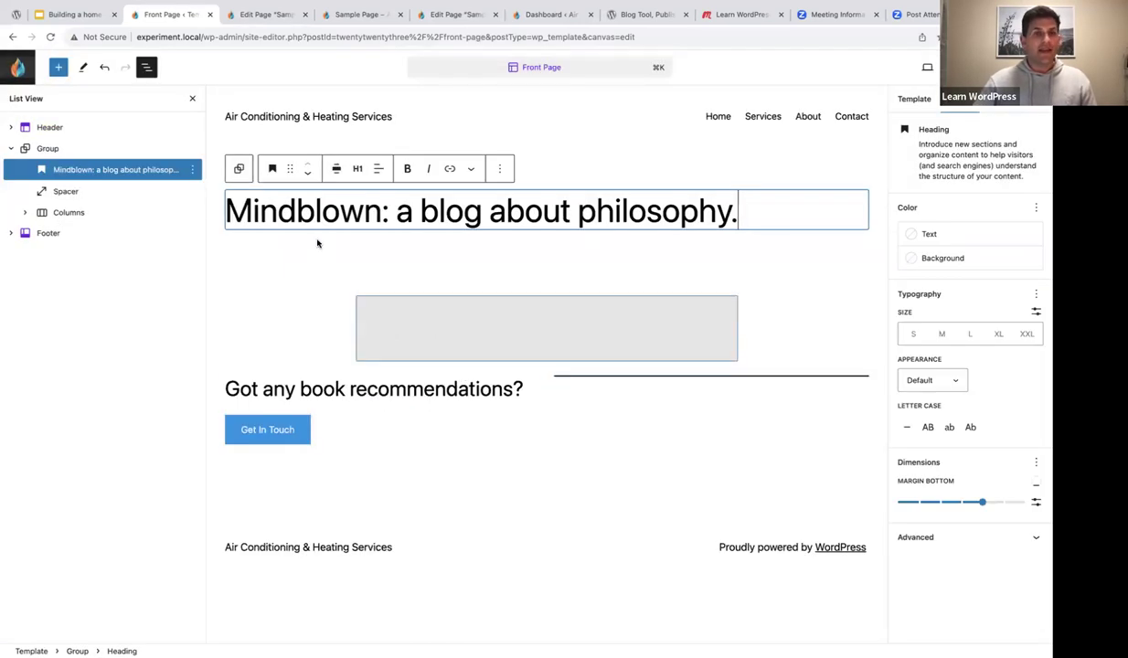
- Select the header and save the changes to the Front Page template
{"action": "left_click", "coordinate": [266, 131]}
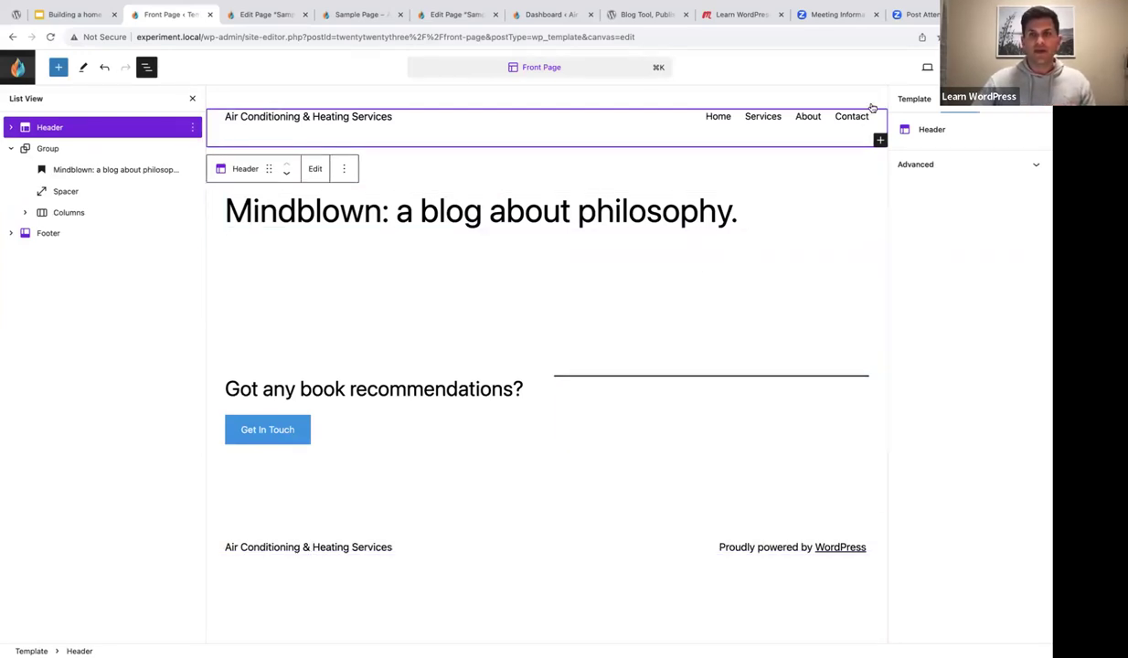
{"action": "left_click", "coordinate": [933, 69]}
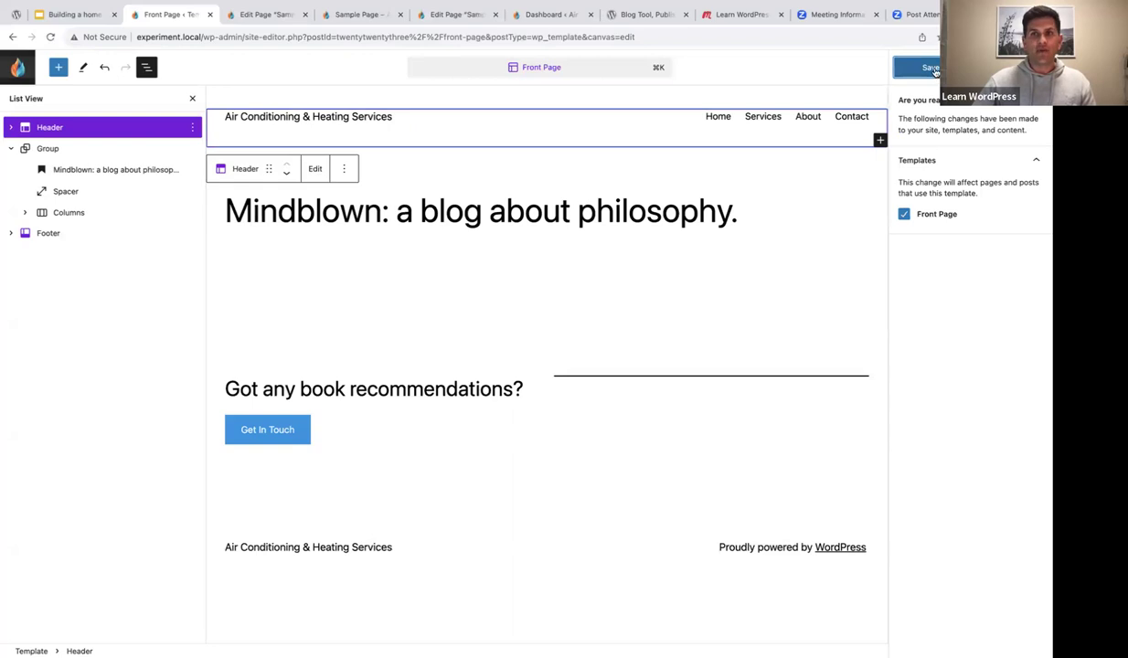
{"action": "left_click", "coordinate": [932, 69]}
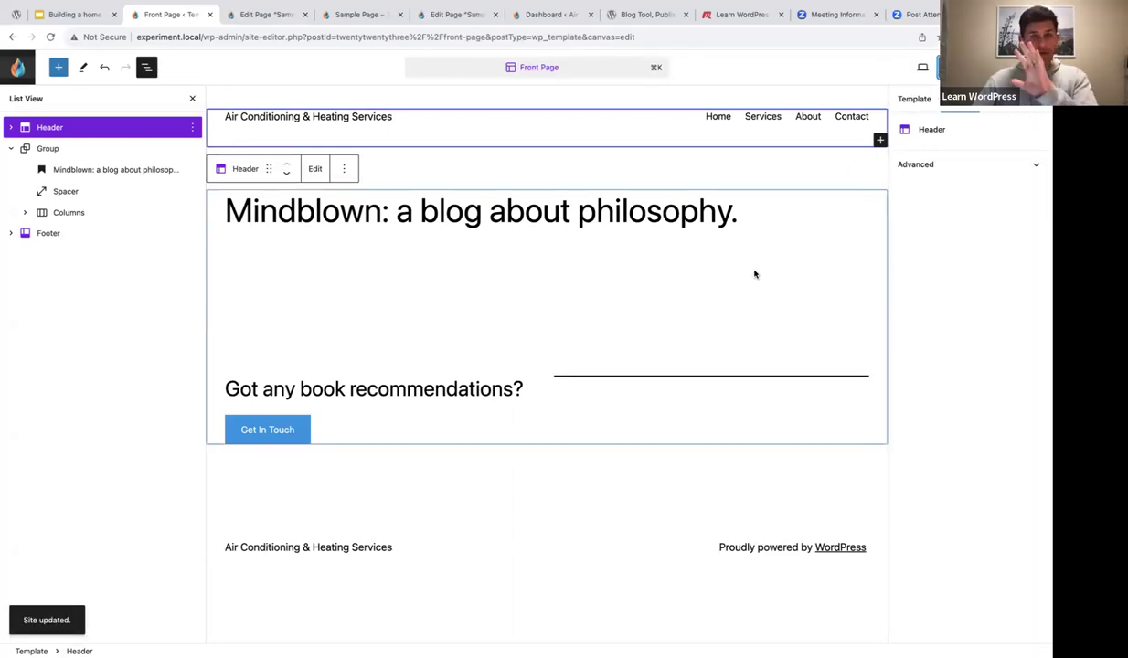
- Leave the site editor, open the Home page to check its assigned template, and return to the pages list
{"action": "mouse_move", "coordinate": [722, 280]}
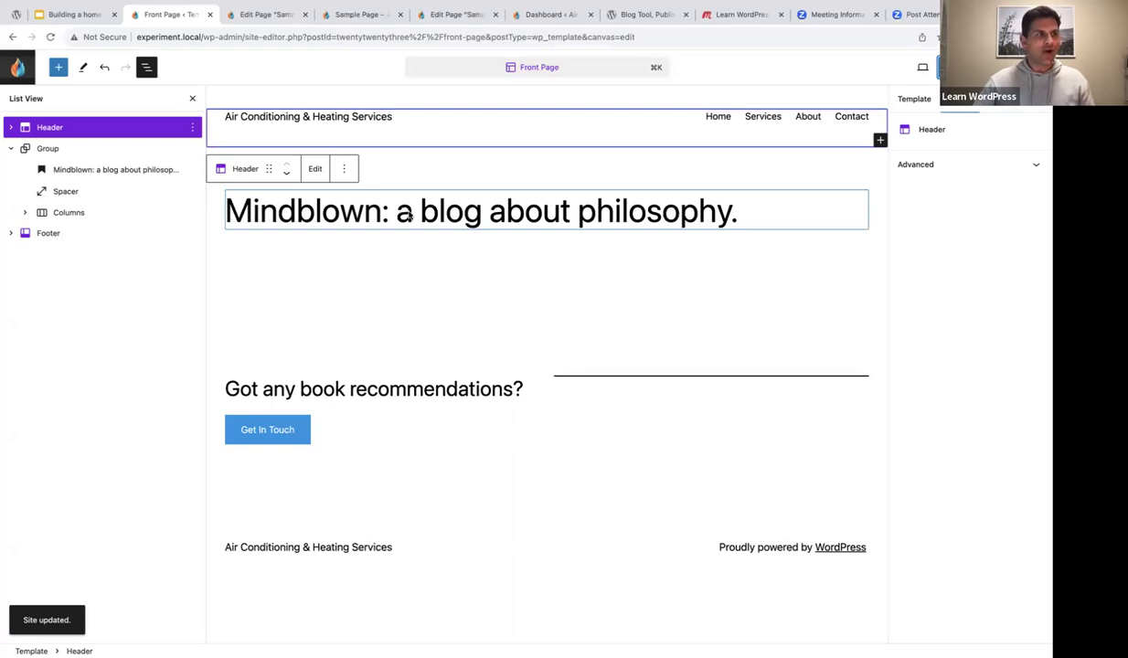
{"action": "left_click", "coordinate": [17, 70]}
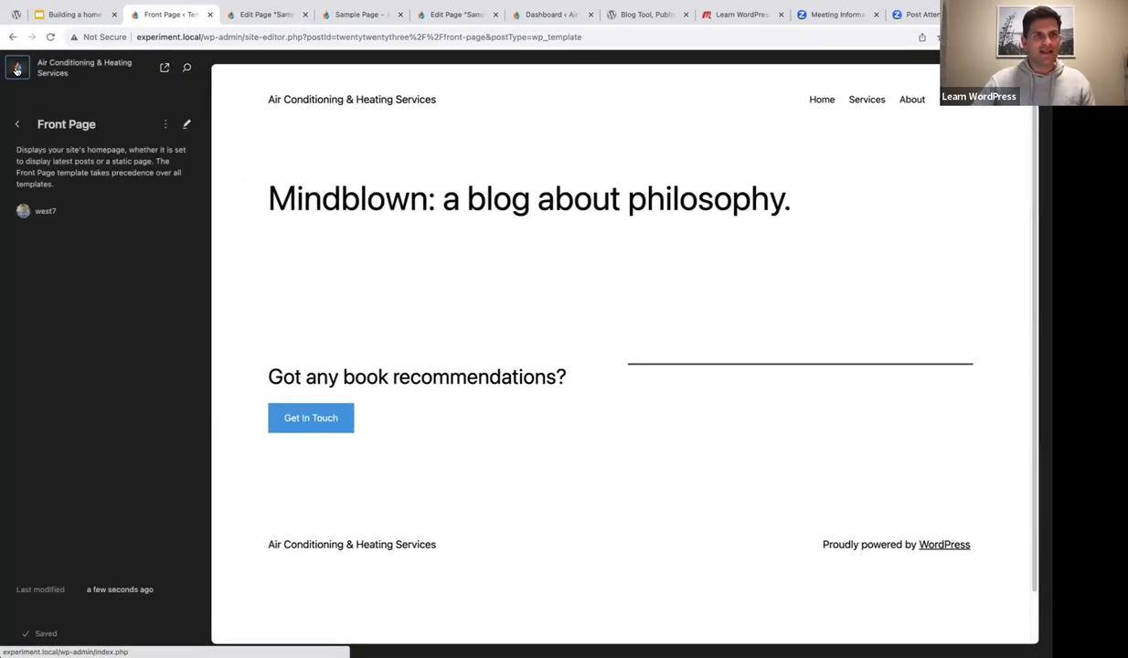
{"action": "left_click", "coordinate": [17, 69]}
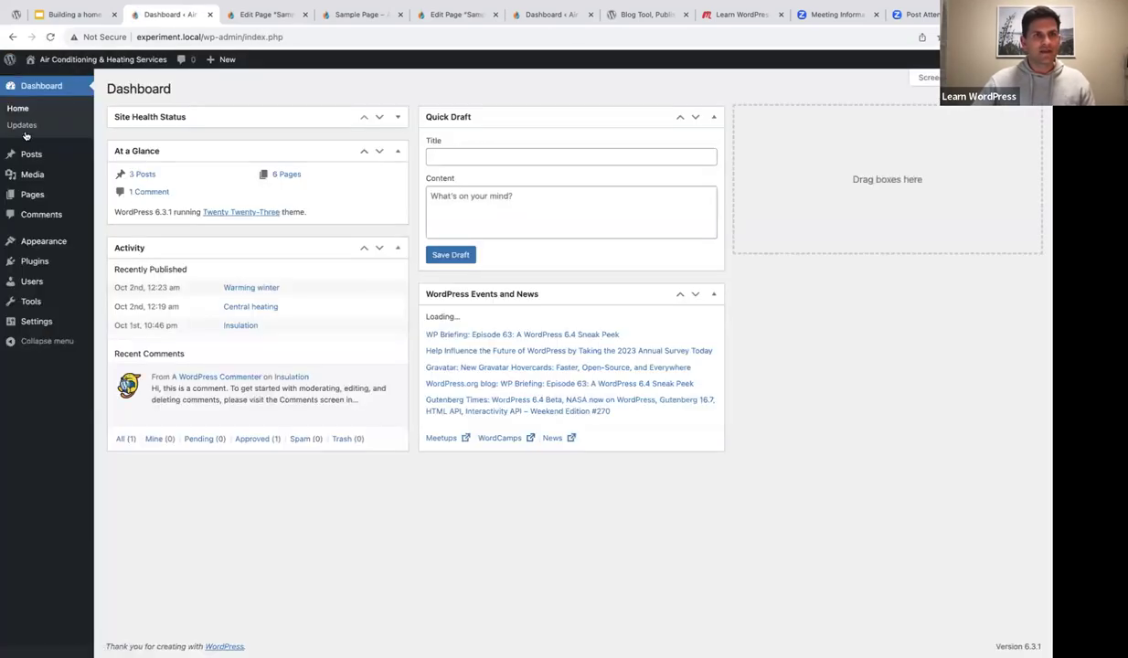
{"action": "mouse_move", "coordinate": [30, 197]}
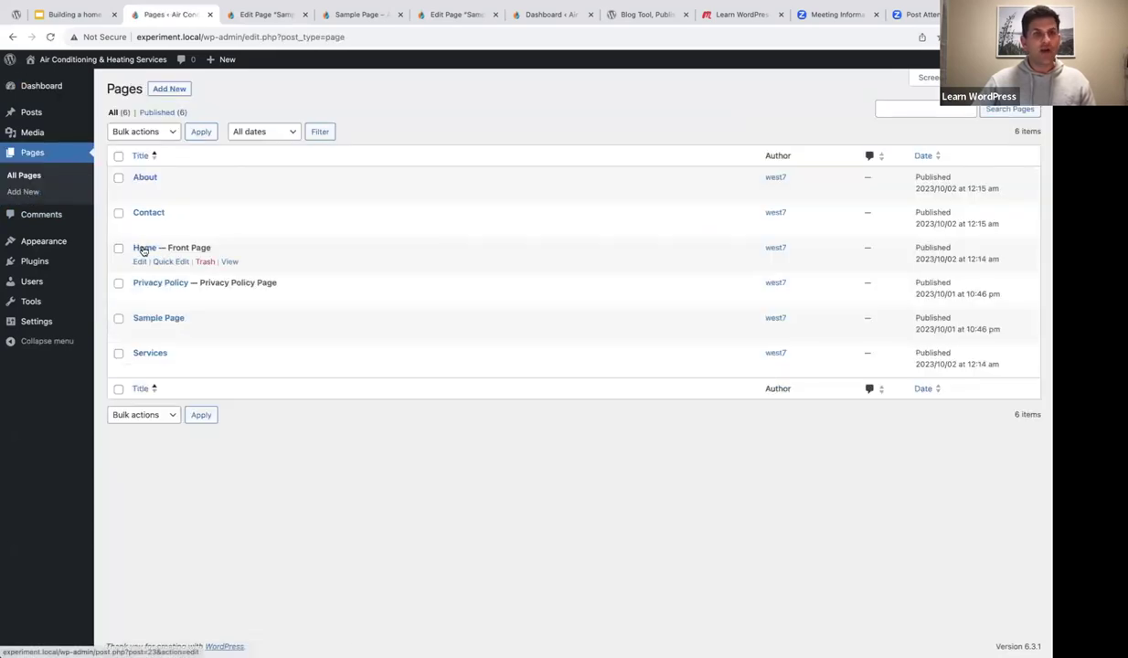
{"action": "left_click", "coordinate": [143, 249]}
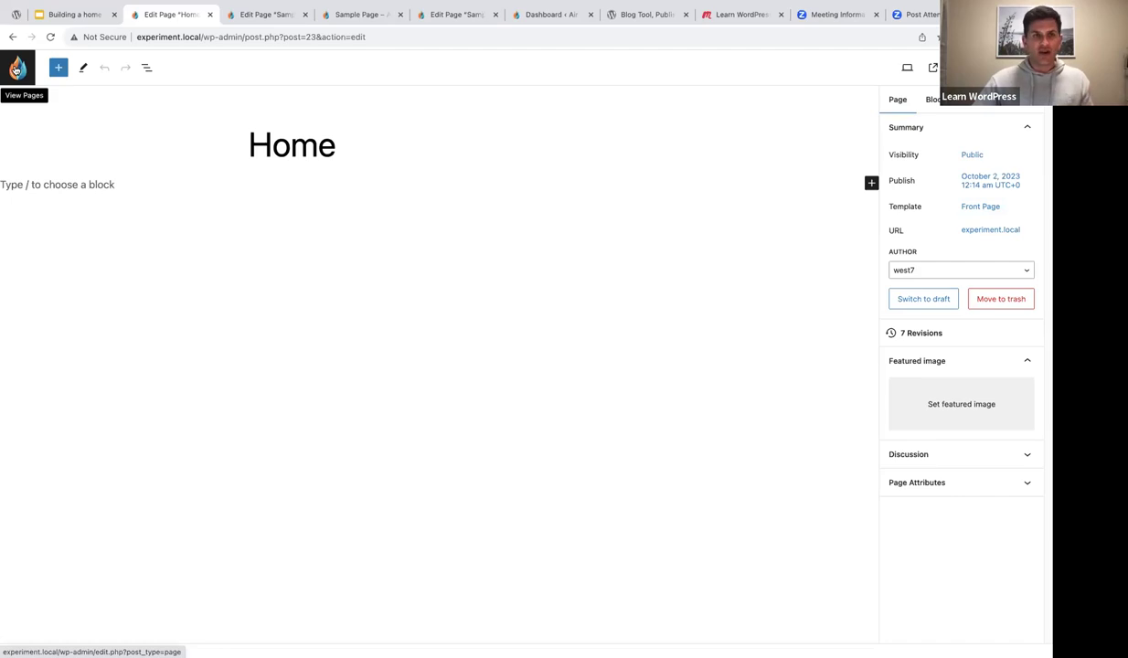
{"action": "left_click", "coordinate": [16, 70]}
- Delete the Front Page template in the site editor and confirm the deletion
{"action": "mouse_move", "coordinate": [44, 240]}
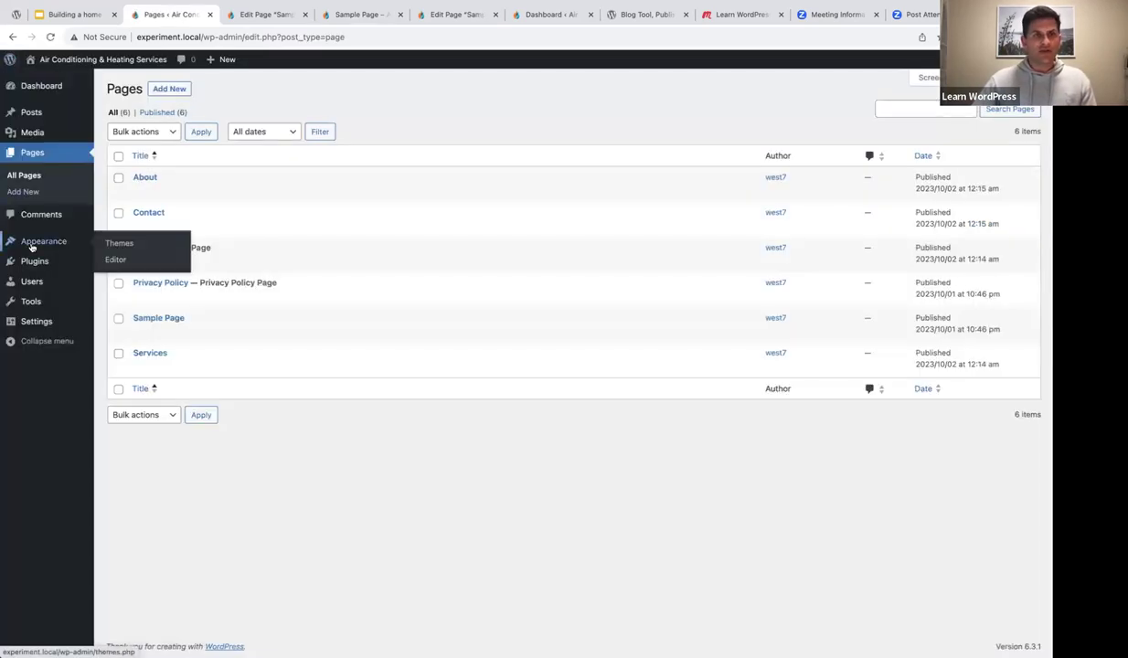
{"action": "left_click", "coordinate": [112, 259]}
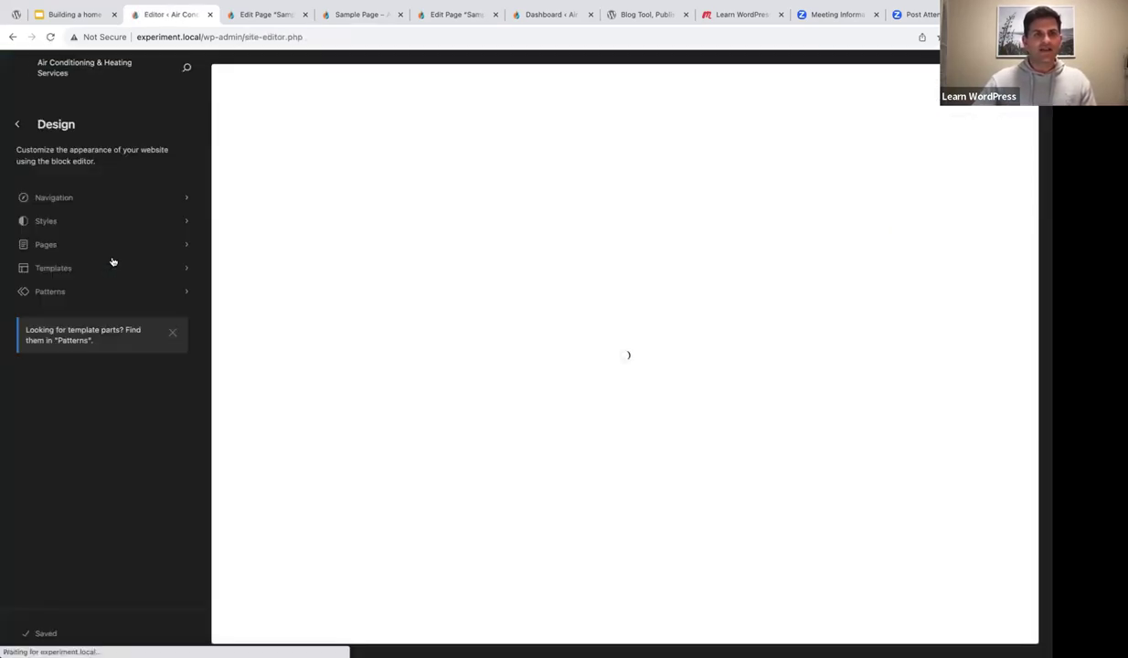
{"action": "left_click", "coordinate": [57, 273]}
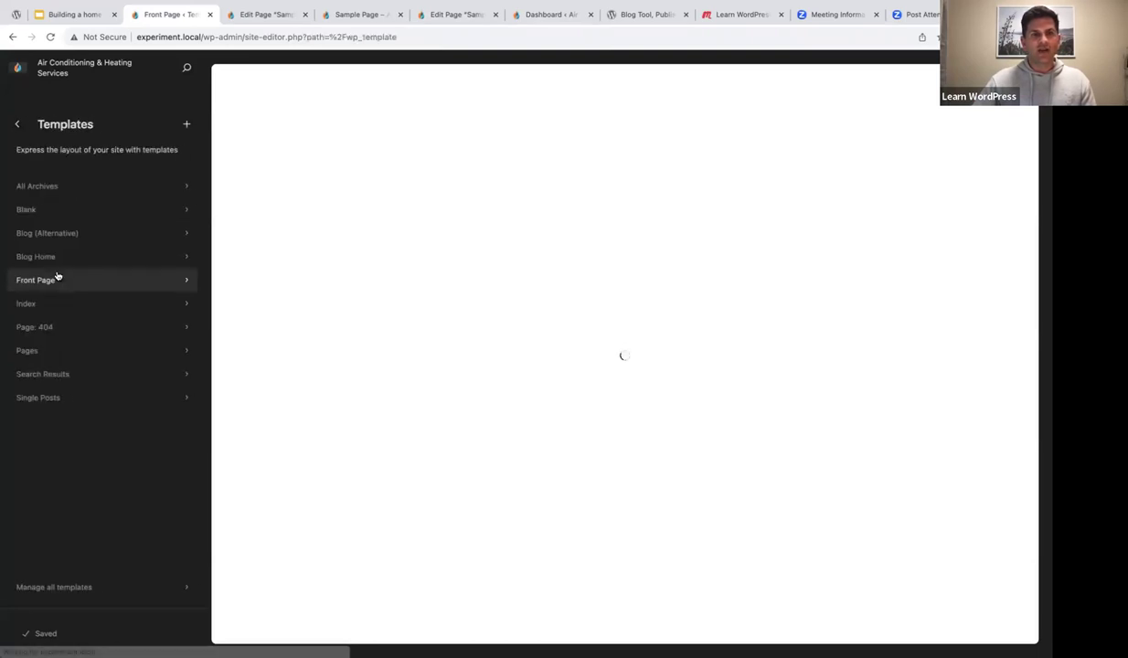
{"action": "left_click", "coordinate": [58, 278]}
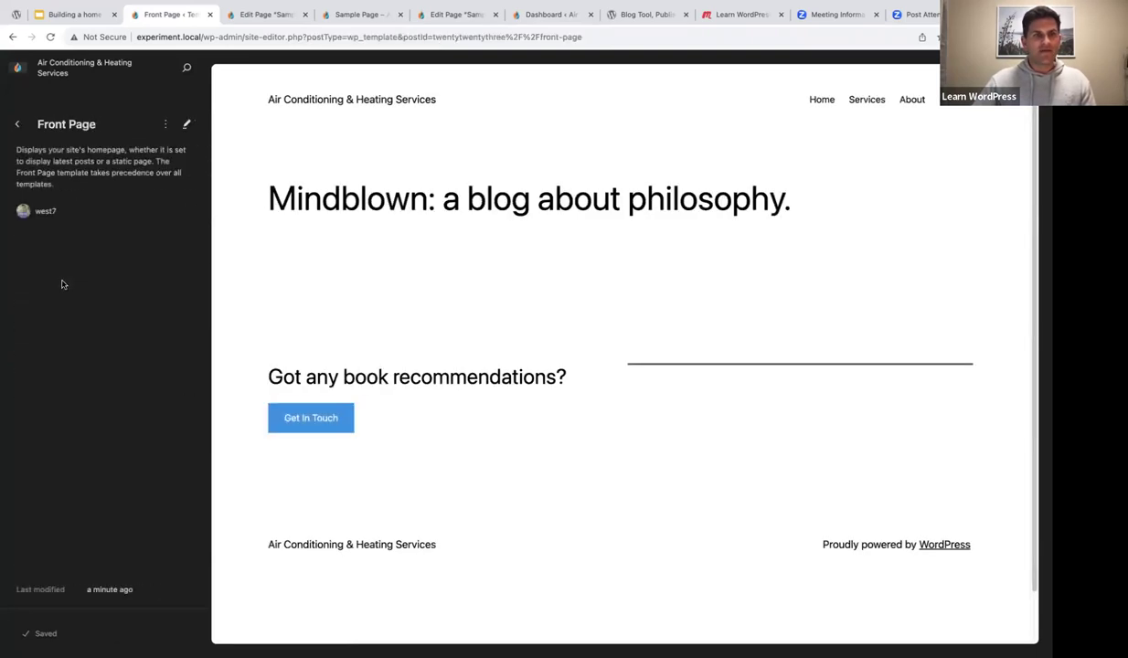
{"action": "left_click", "coordinate": [166, 124]}
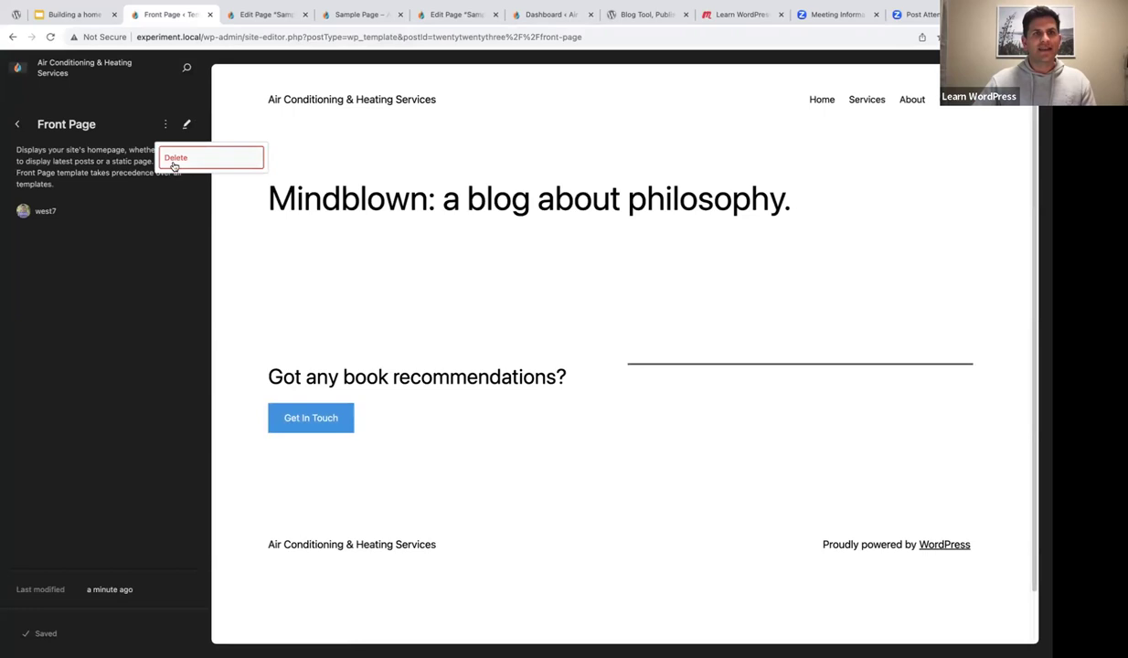
{"action": "left_click", "coordinate": [175, 159]}
{"action": "left_click", "coordinate": [590, 370]}
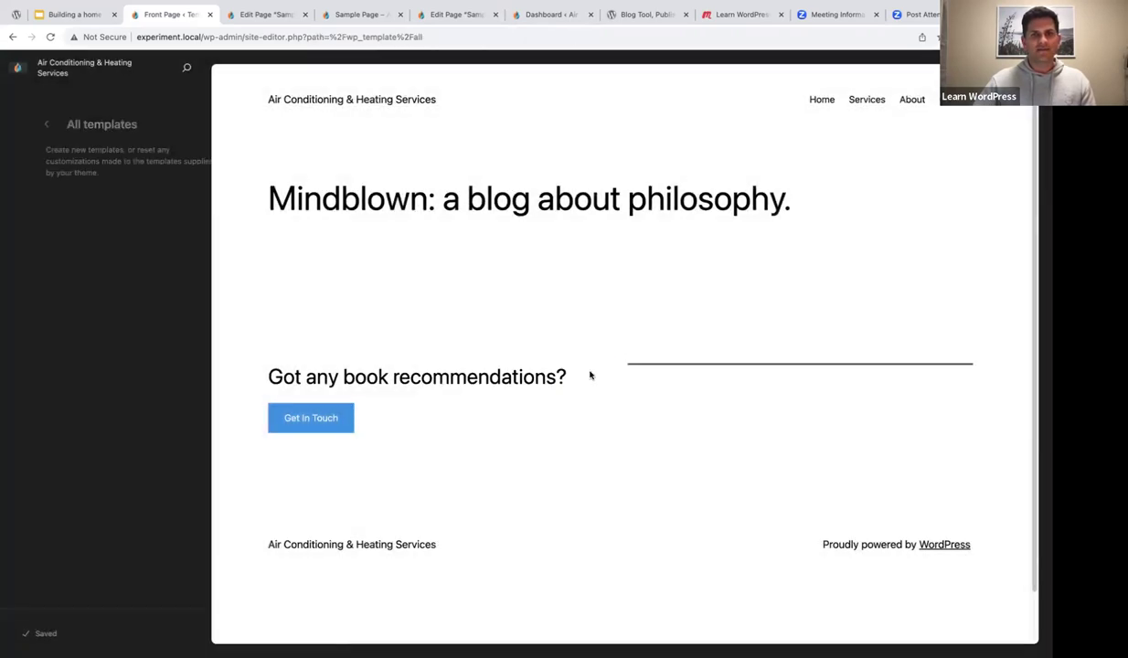
- Return to the dashboard and open the Home page for editing from the pages list
{"action": "left_click", "coordinate": [15, 66]}
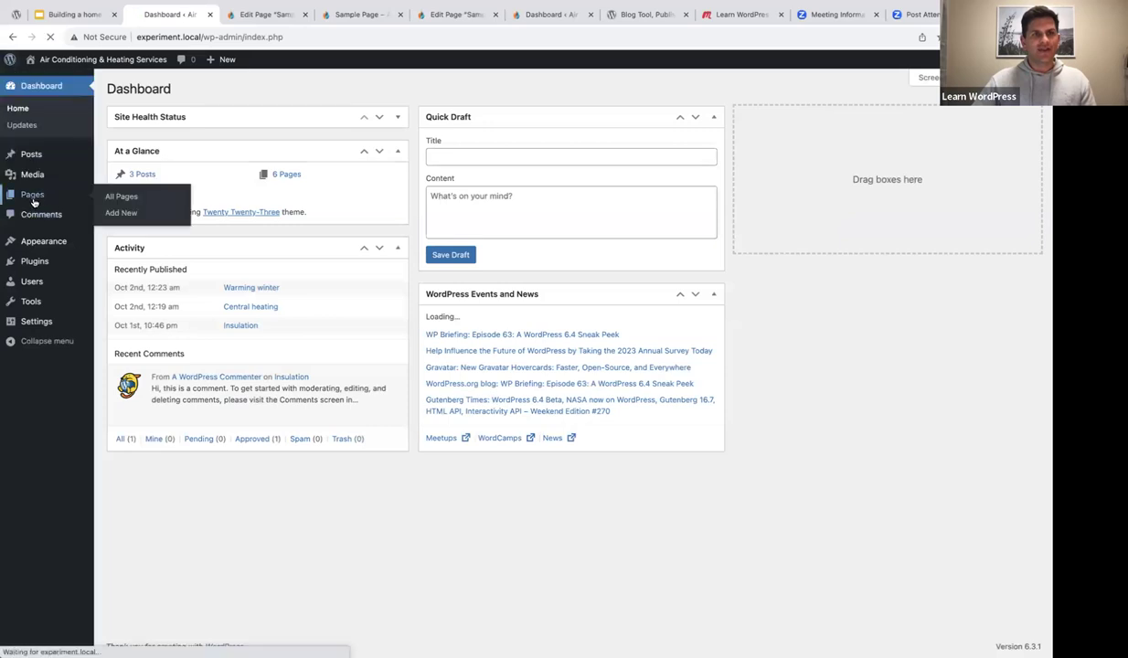
{"action": "left_click", "coordinate": [55, 193]}
{"action": "left_click", "coordinate": [144, 245]}
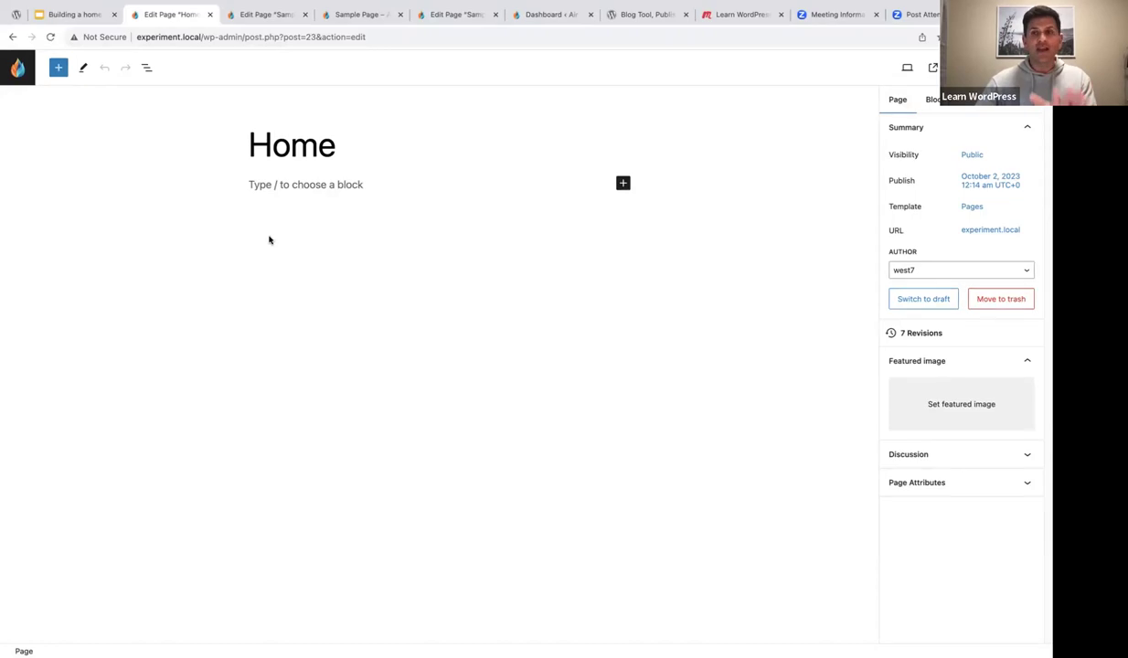
- Open the Pages template assigned to the Home page for editing and look over its layout
{"action": "left_click", "coordinate": [973, 208]}
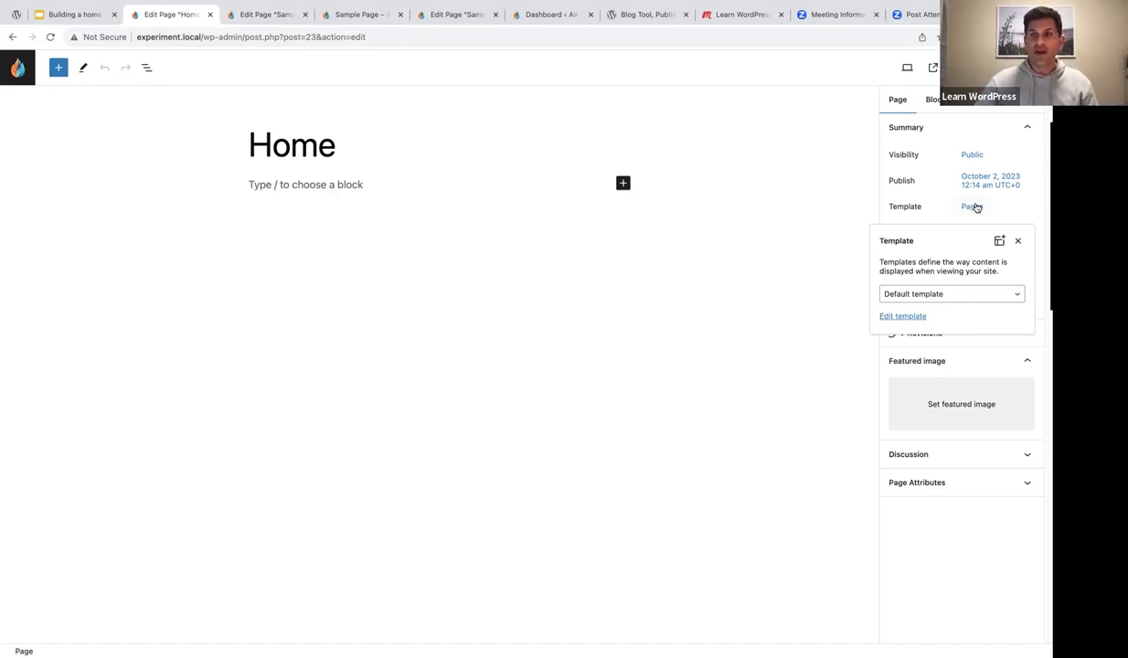
{"action": "left_click", "coordinate": [903, 316]}
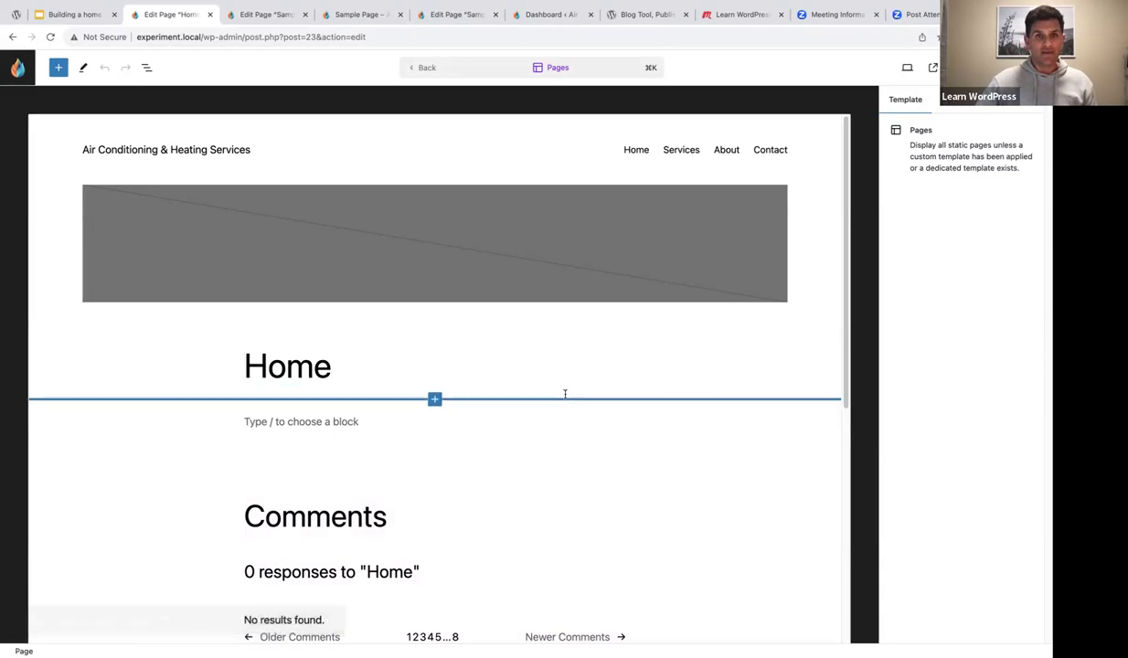
{"action": "scroll", "coordinate": [610, 369], "scroll_direction": "down", "scroll_amount": 1}
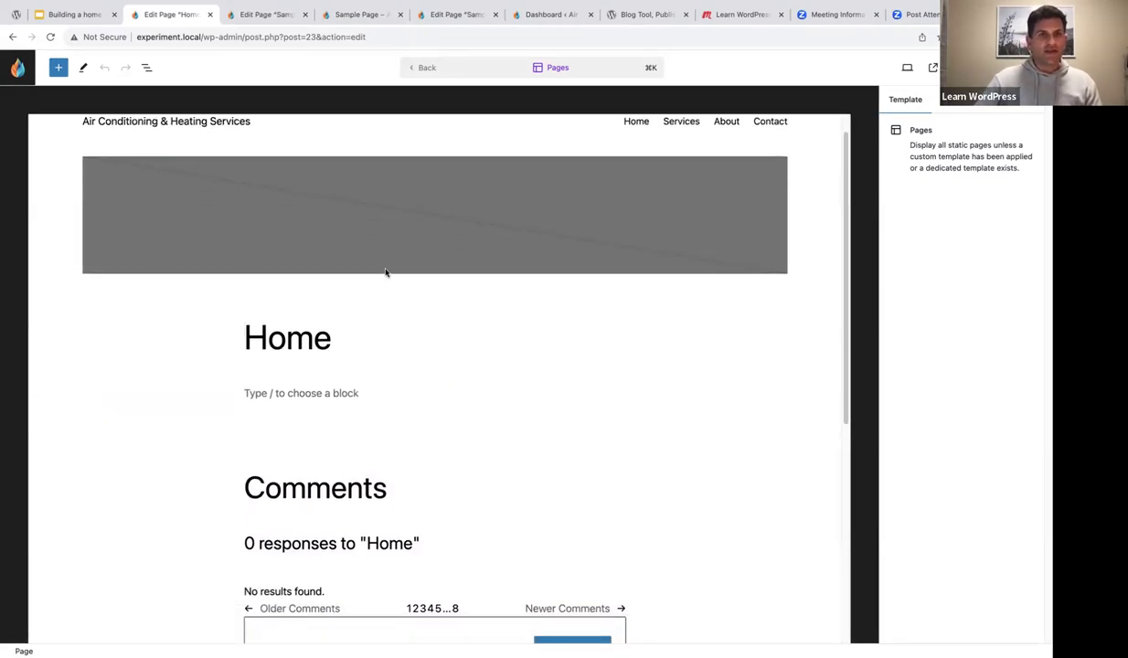
- Replace the template's header with the "Simple header with tagline" pattern
{"action": "left_click", "coordinate": [146, 68]}
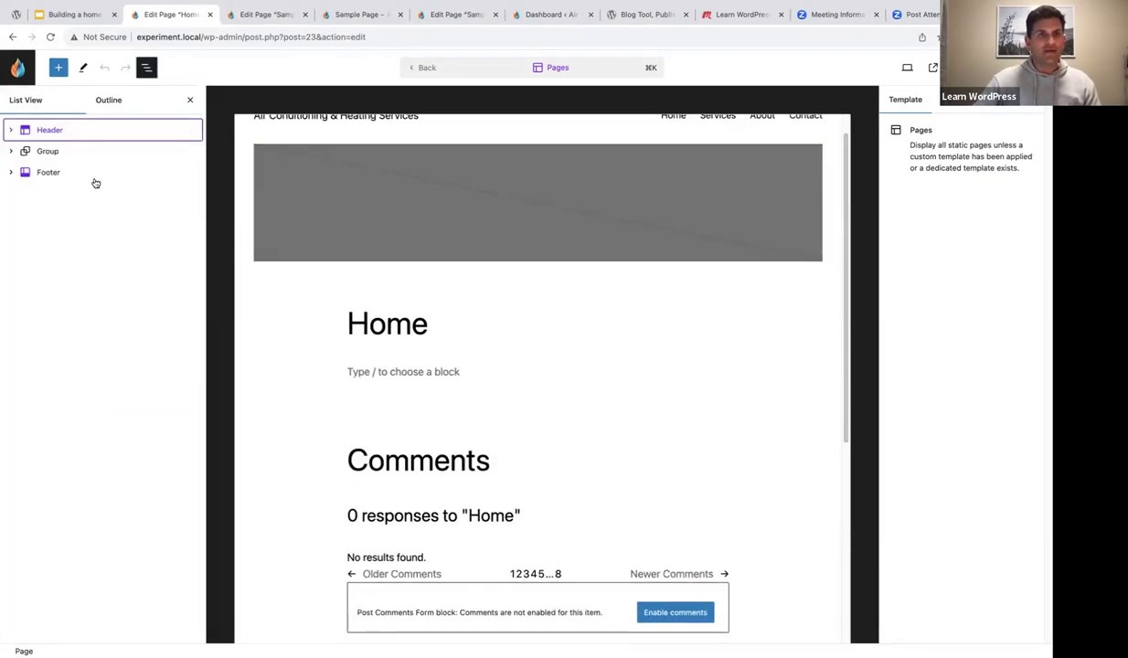
{"action": "left_click", "coordinate": [73, 135]}
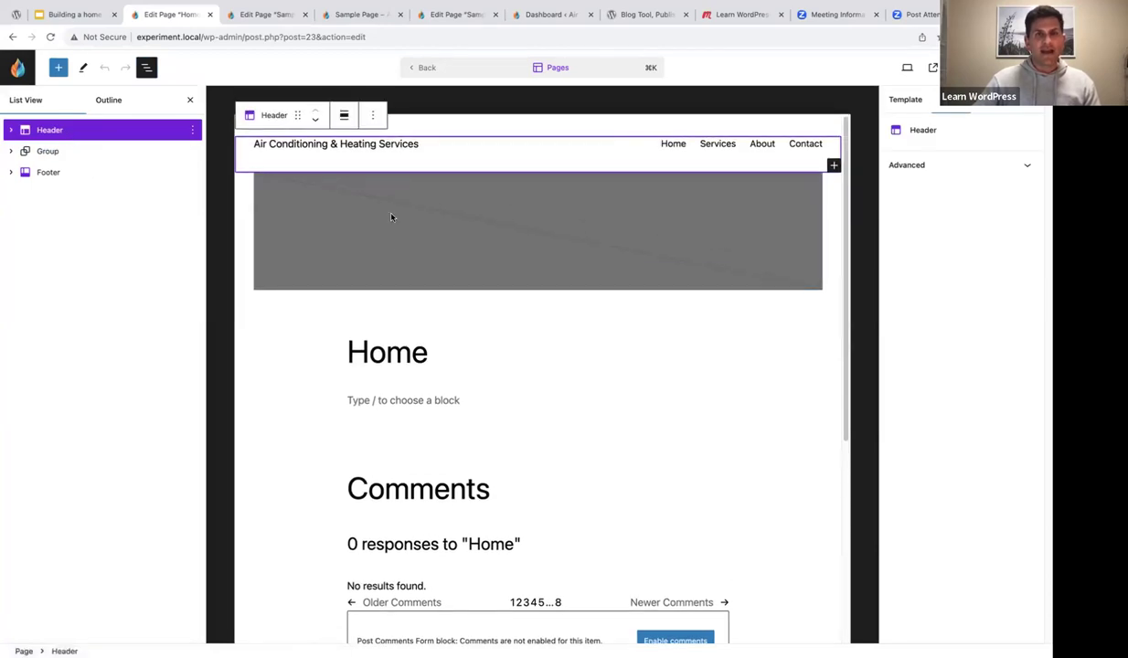
{"action": "left_click", "coordinate": [373, 116]}
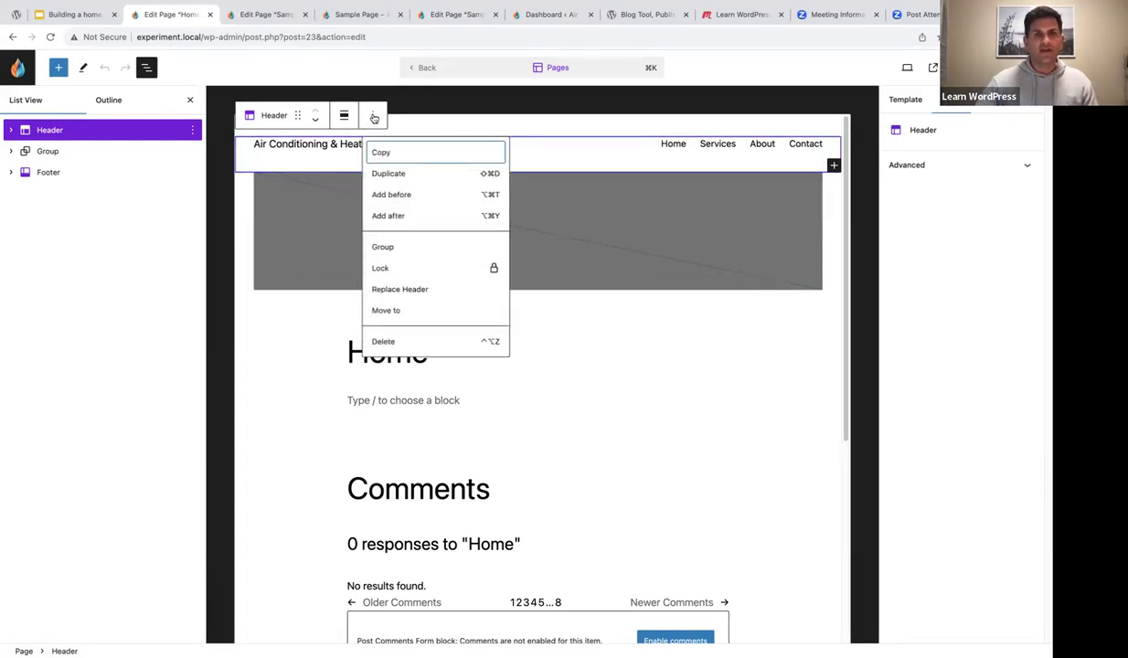
{"action": "left_click", "coordinate": [397, 290]}
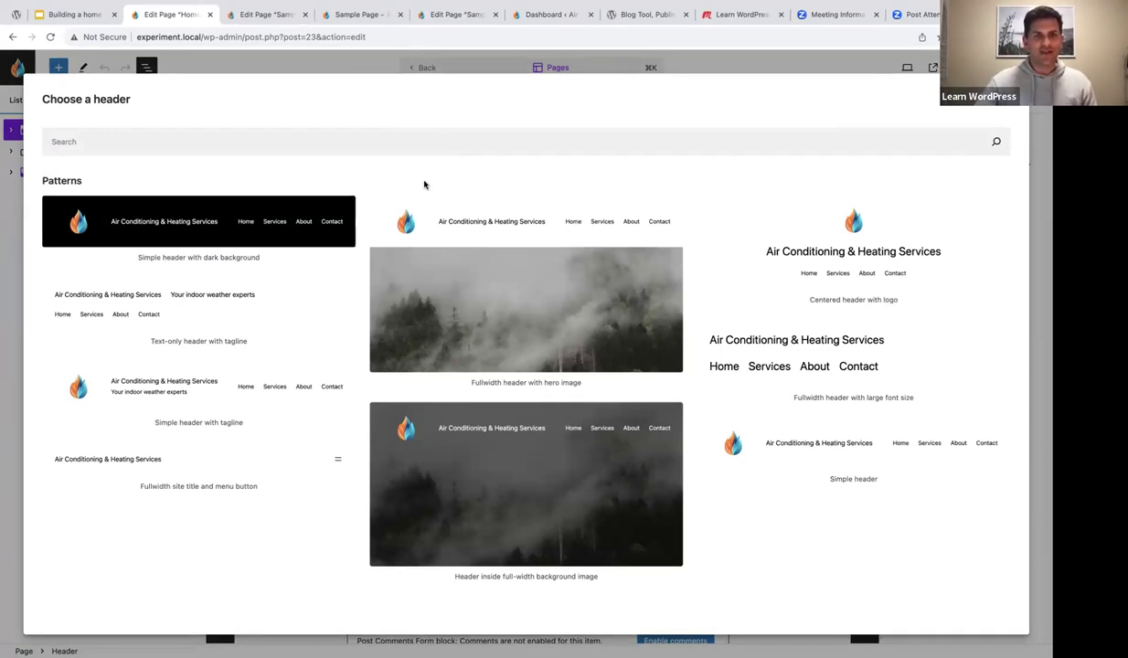
{"action": "left_click", "coordinate": [209, 395]}
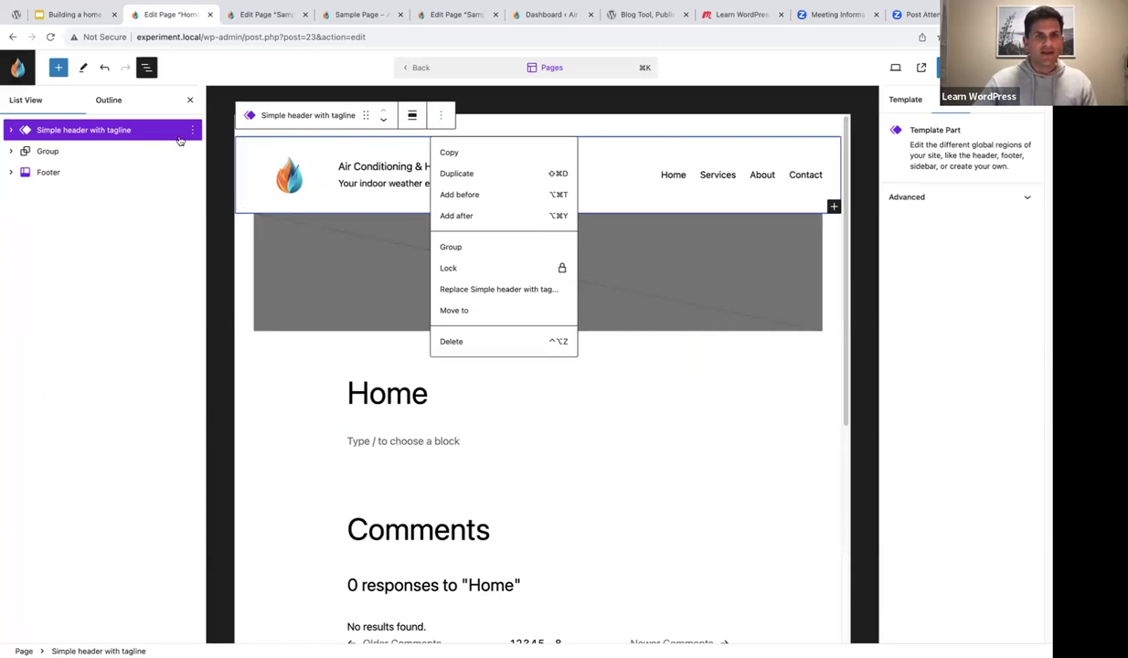
- Select the Site Logo nested in the header's inner row and enlarge its image width to 145
{"action": "left_click", "coordinate": [10, 130]}
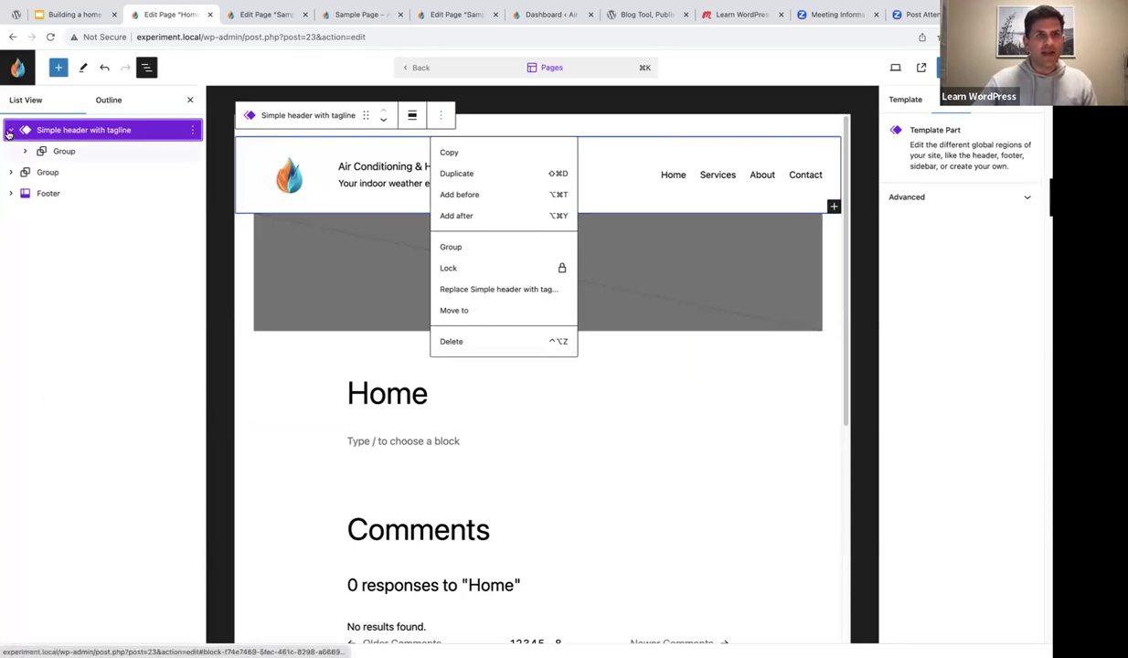
{"action": "left_click", "coordinate": [25, 151]}
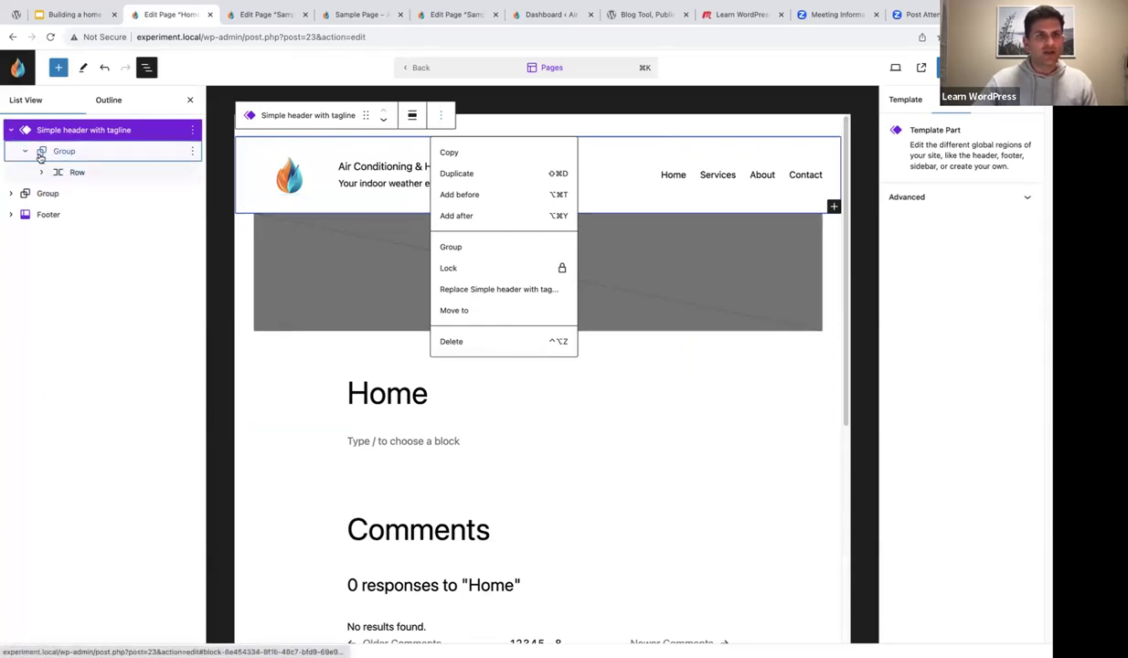
{"action": "left_click", "coordinate": [41, 172]}
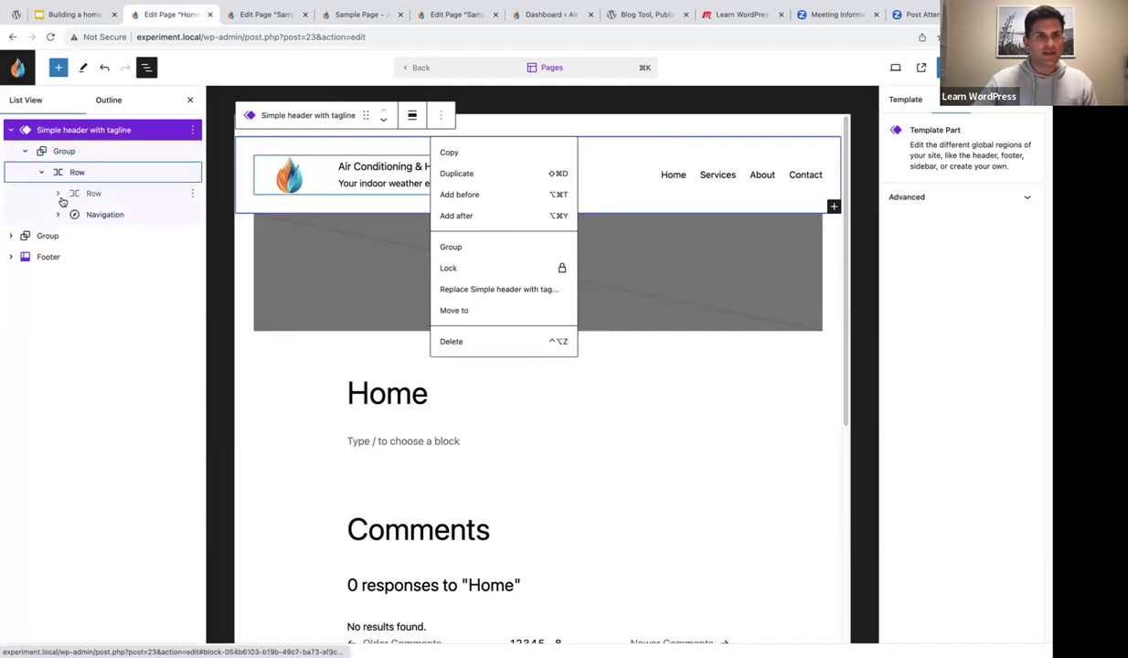
{"action": "left_click", "coordinate": [57, 193]}
{"action": "left_click", "coordinate": [91, 214]}
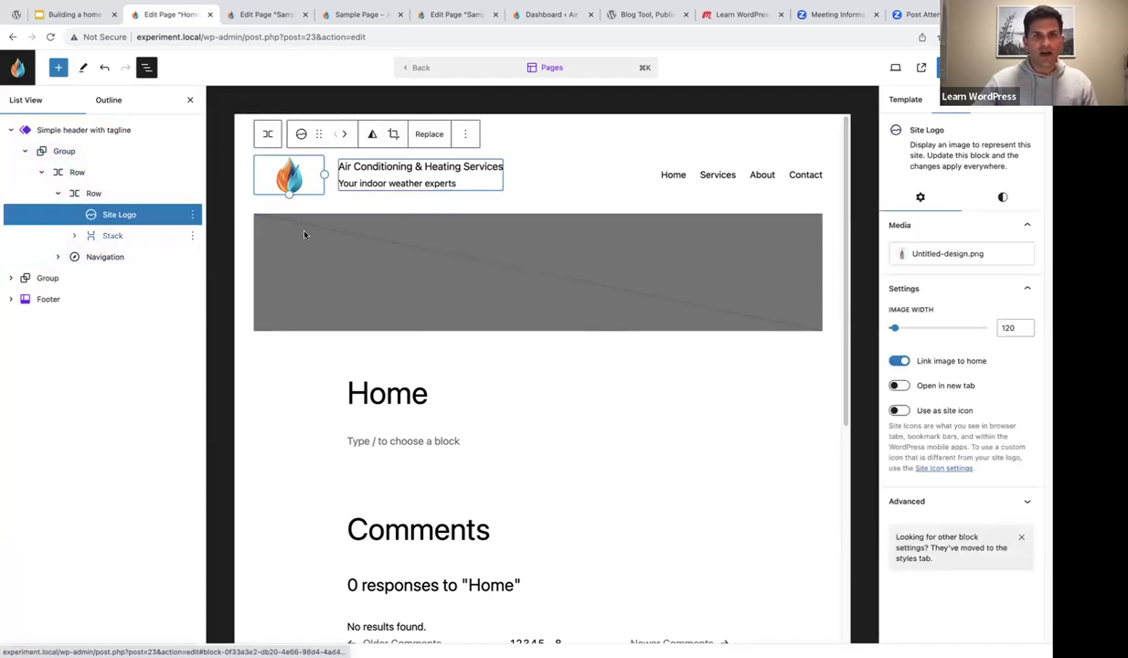
{"action": "left_click_drag", "start_coordinate": [339, 190], "coordinate": [327, 194]}
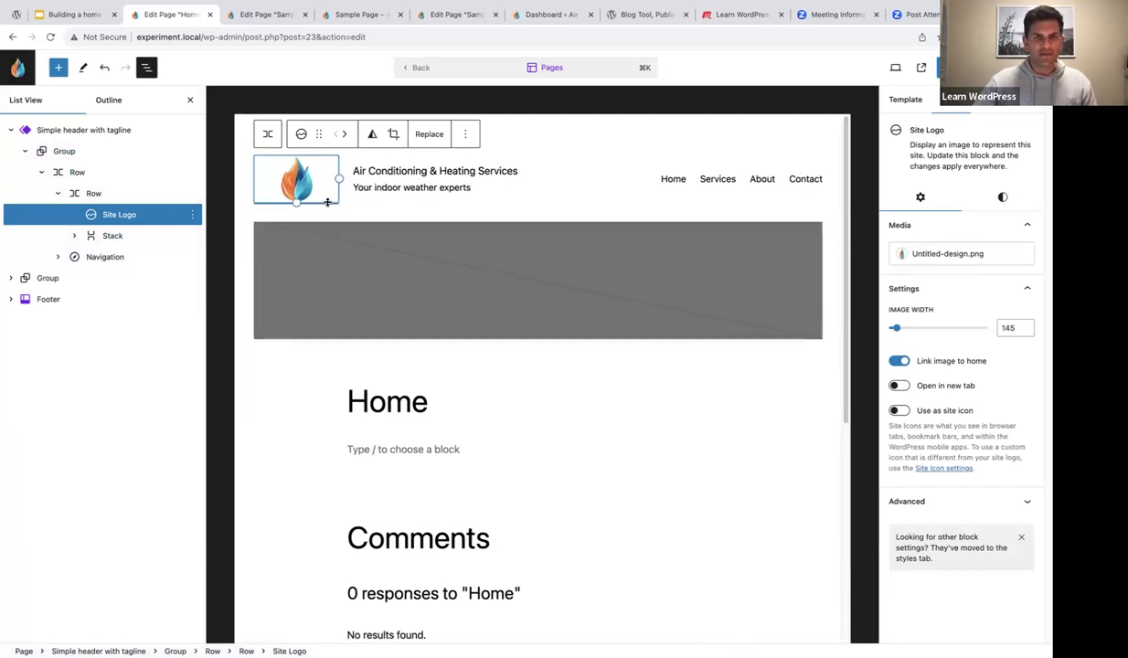
- Examine the header's Site Title, Site Tagline and Navigation blocks, including the menu choices available for the navigation
{"action": "left_click", "coordinate": [74, 235]}
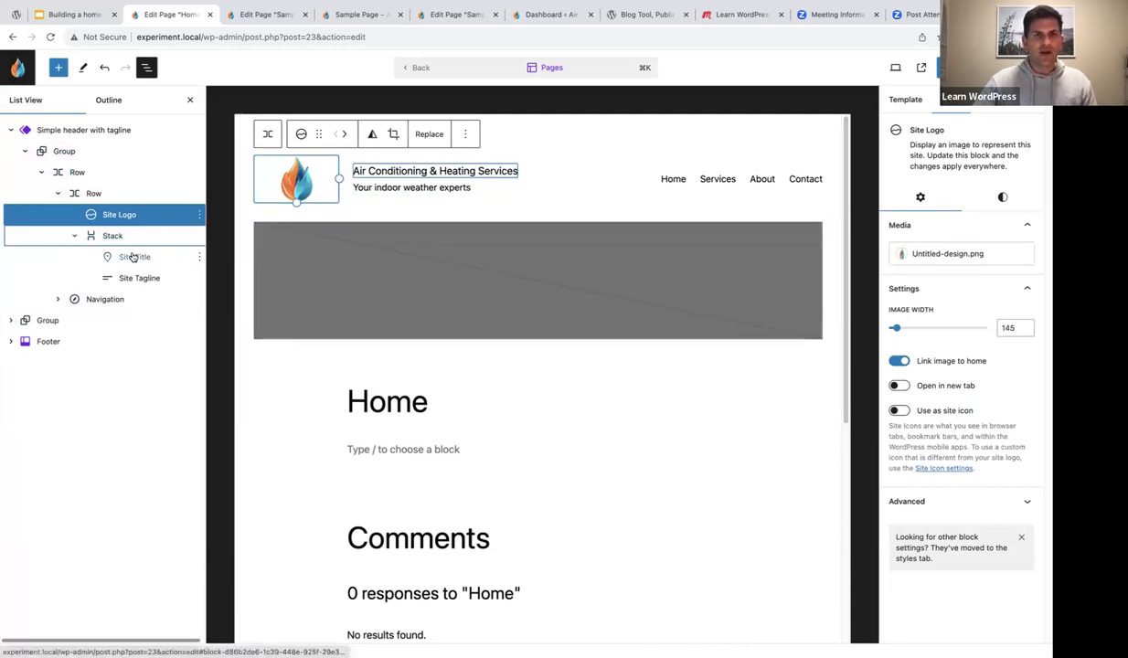
{"action": "left_click", "coordinate": [133, 257]}
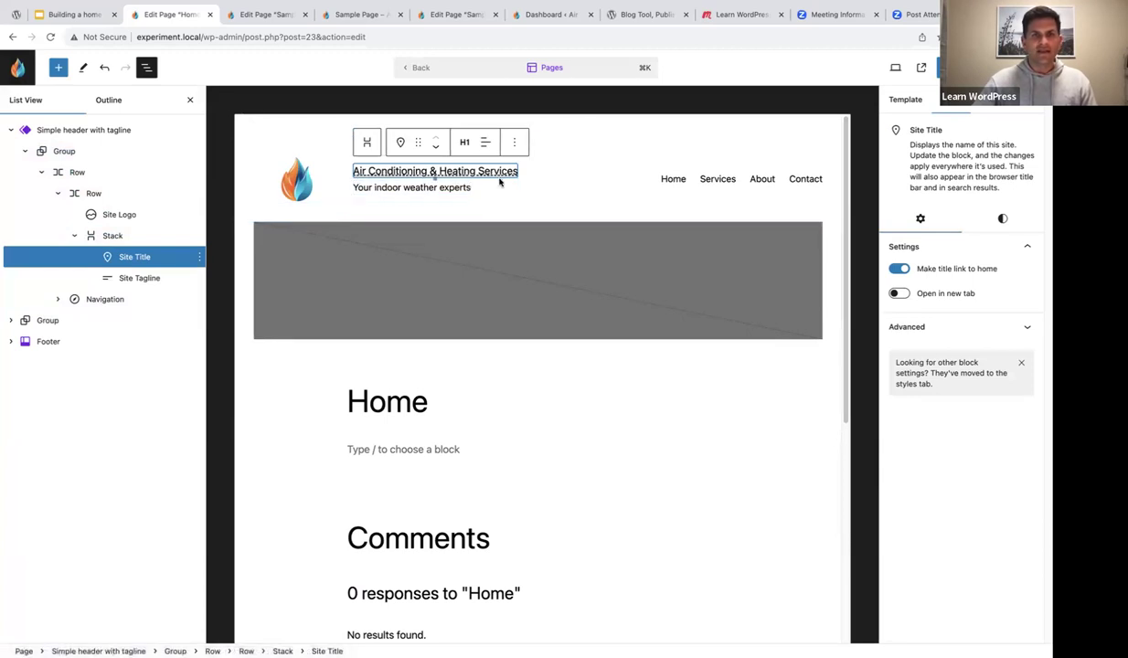
{"action": "left_click", "coordinate": [137, 278]}
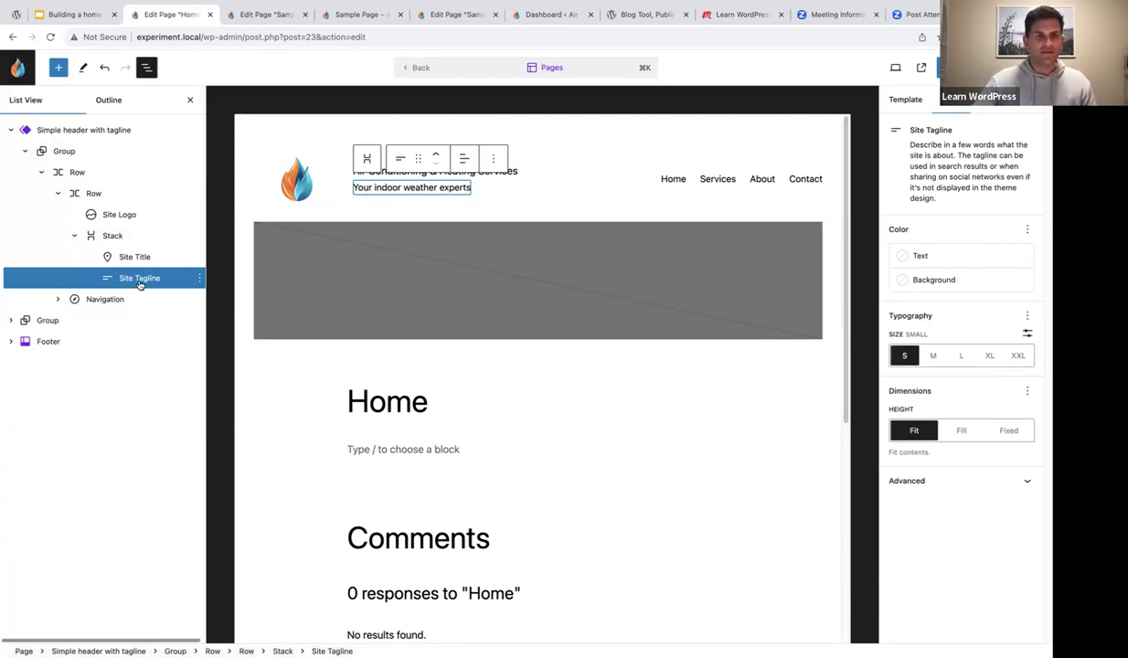
{"action": "left_click", "coordinate": [107, 301]}
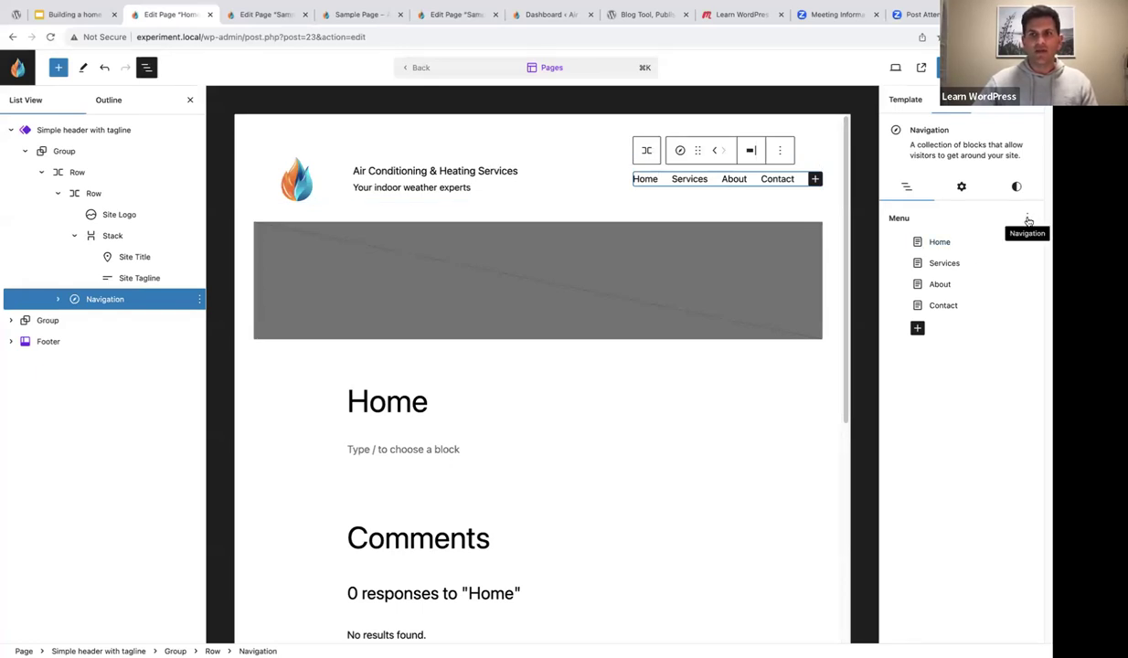
{"action": "left_click", "coordinate": [1028, 220]}
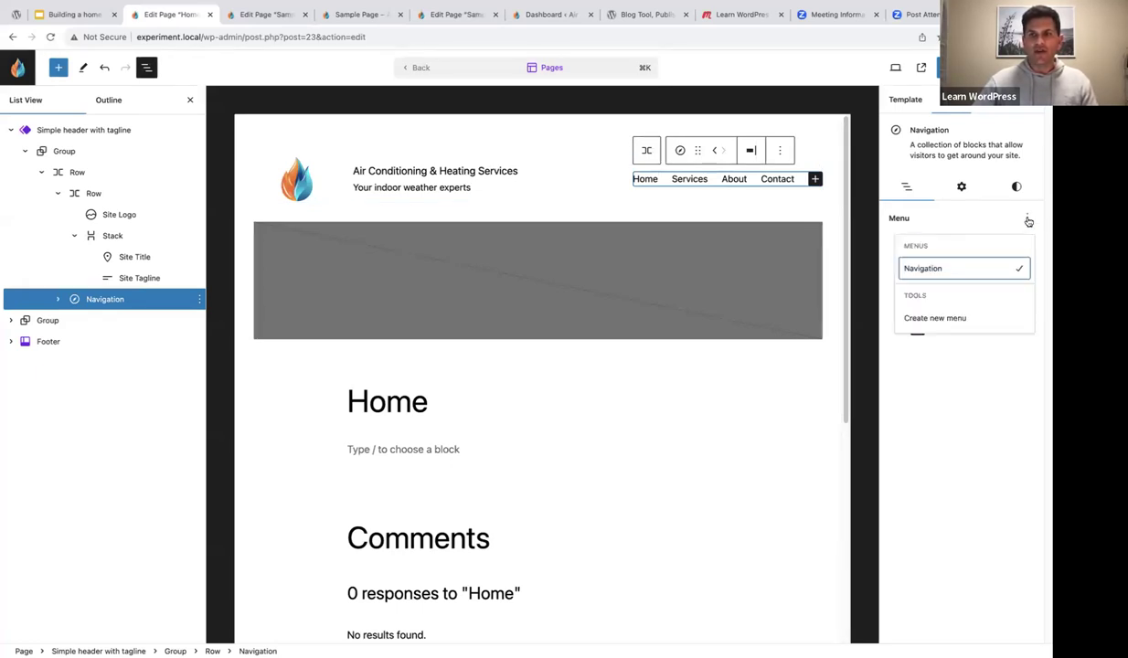
{"action": "left_click", "coordinate": [946, 214]}
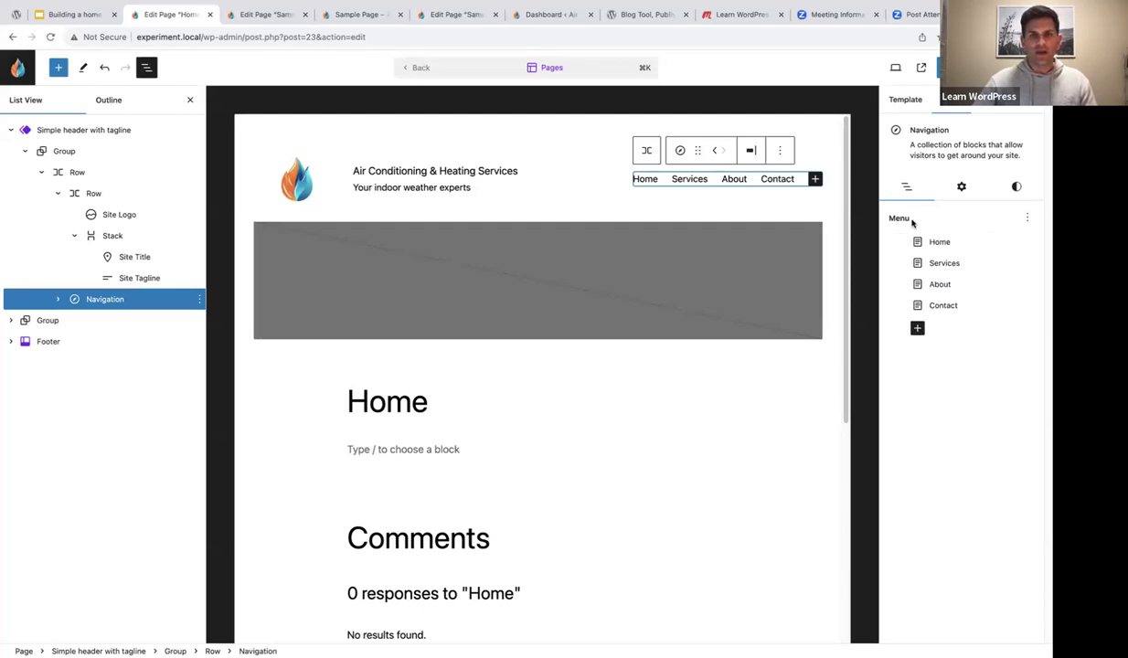
- Set the vertical and horizontal padding of the header's outer Group to 2 and close the block list
{"action": "left_click", "coordinate": [243, 134]}
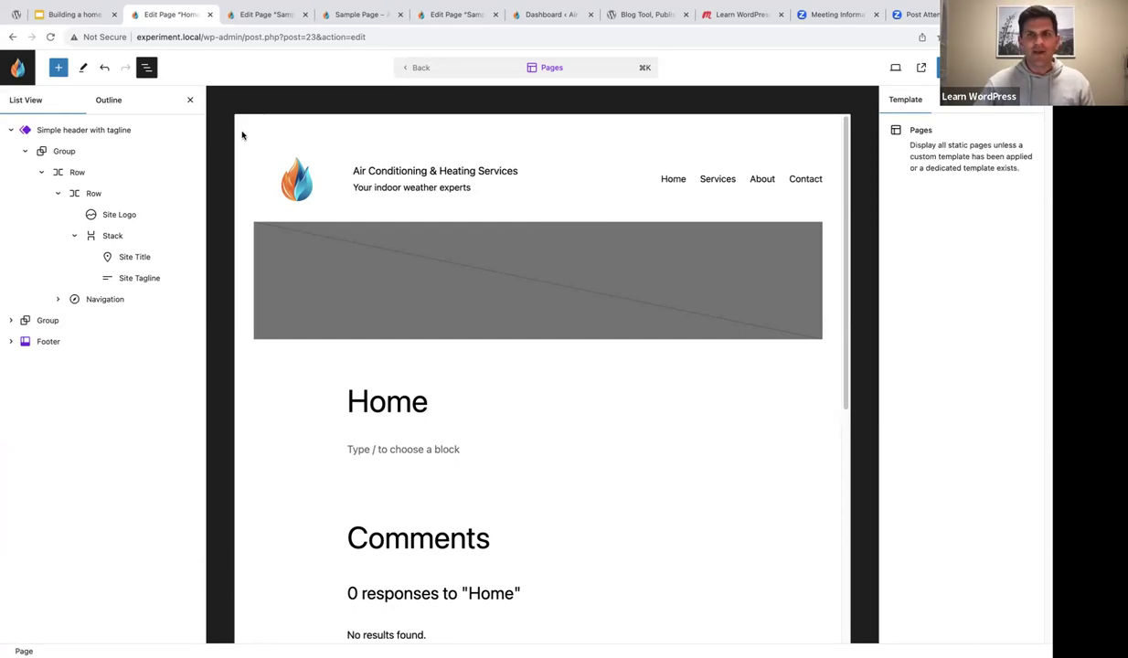
{"action": "left_click", "coordinate": [253, 142]}
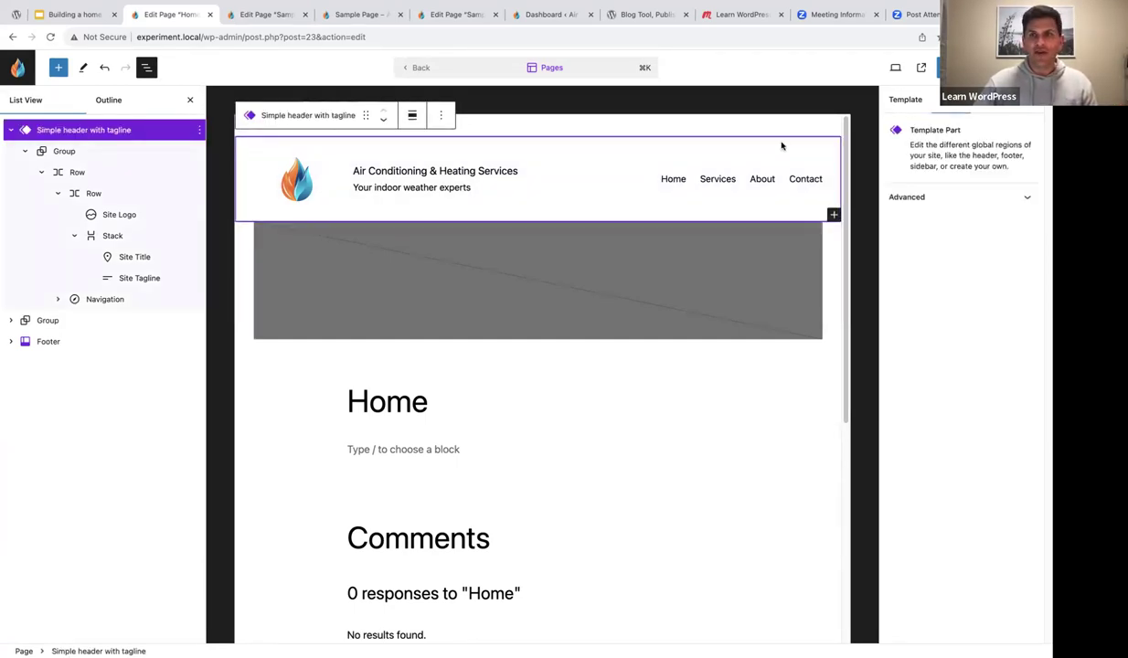
{"action": "left_click", "coordinate": [63, 151]}
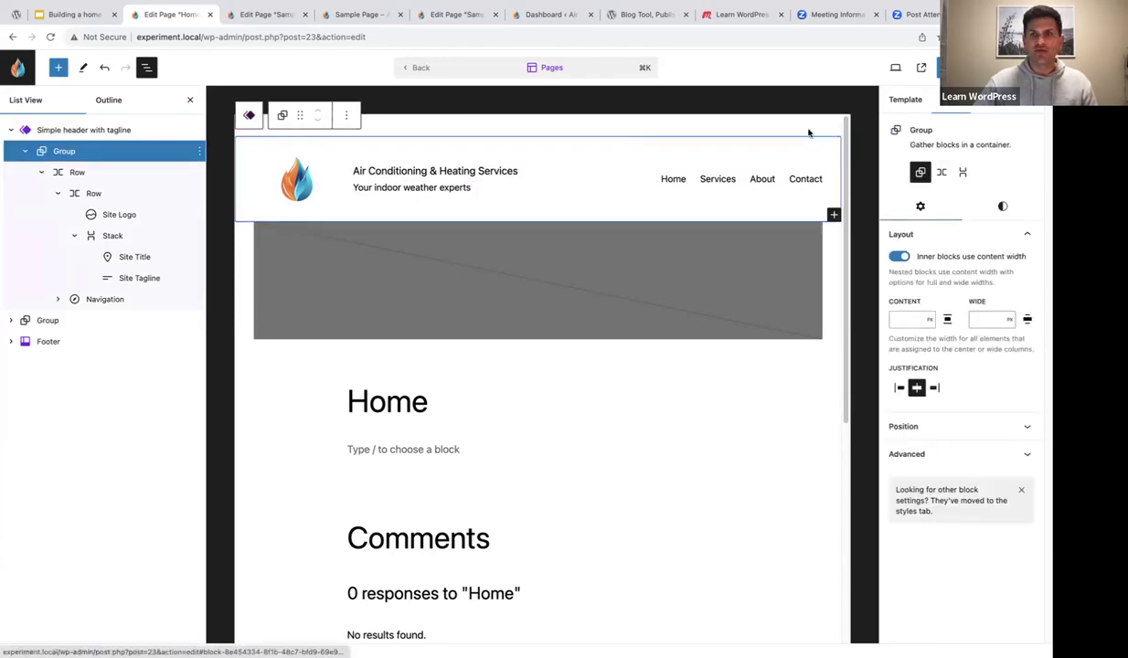
{"action": "left_click", "coordinate": [1005, 209]}
{"action": "mouse_move", "coordinate": [925, 466]}
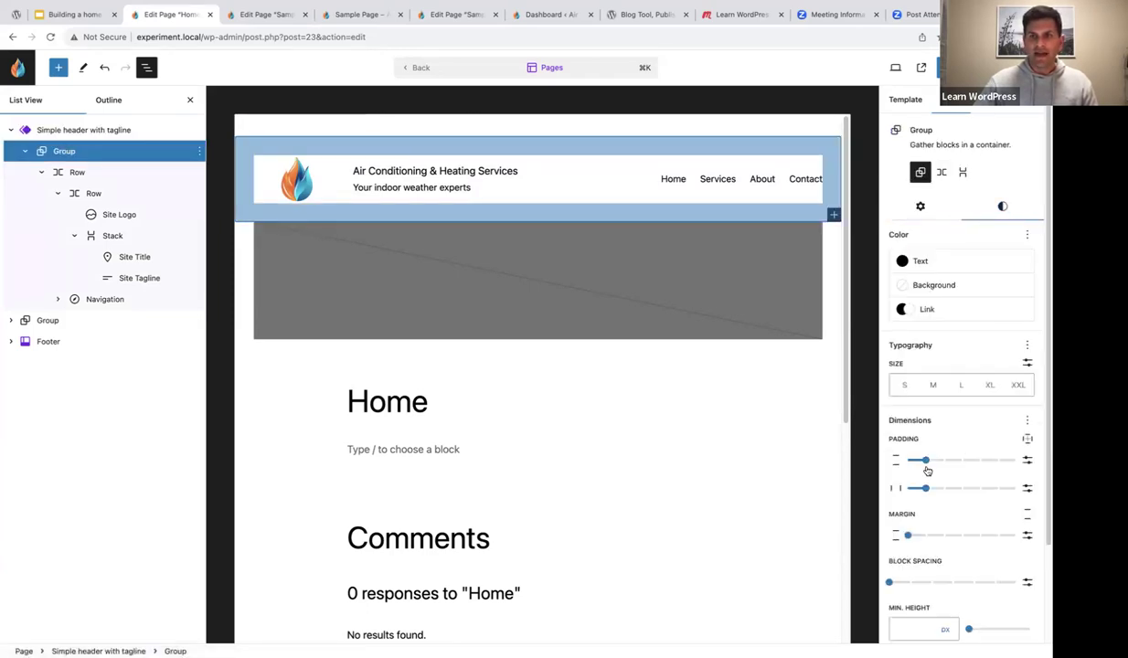
{"action": "left_click_drag", "start_coordinate": [927, 463], "coordinate": [945, 492]}
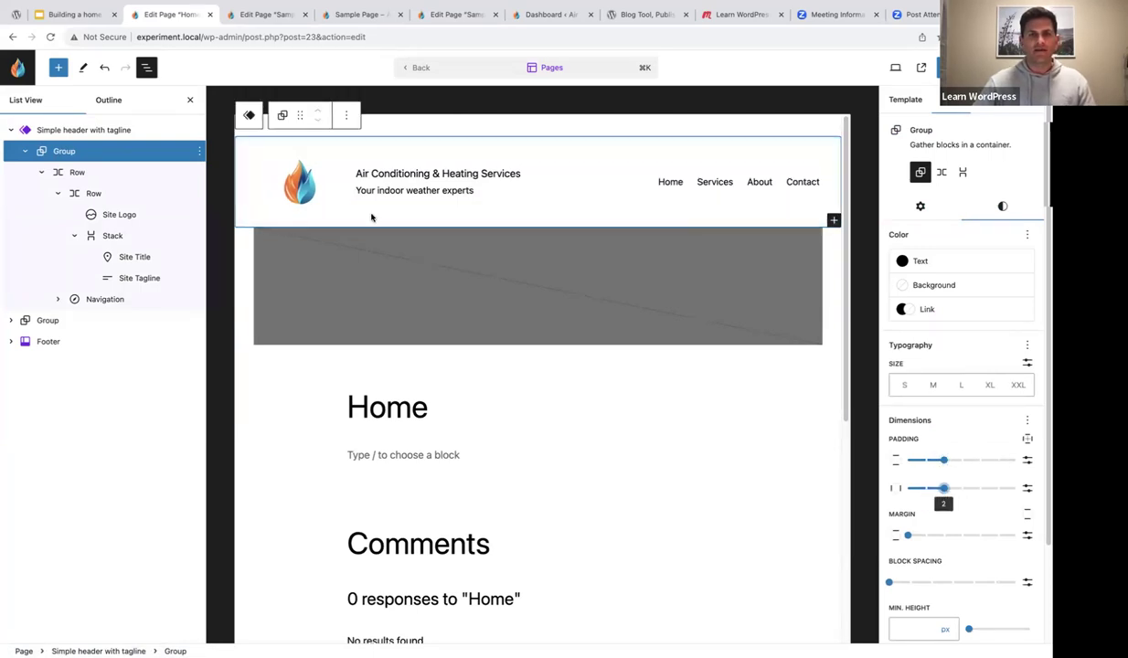
{"action": "left_click", "coordinate": [189, 100]}
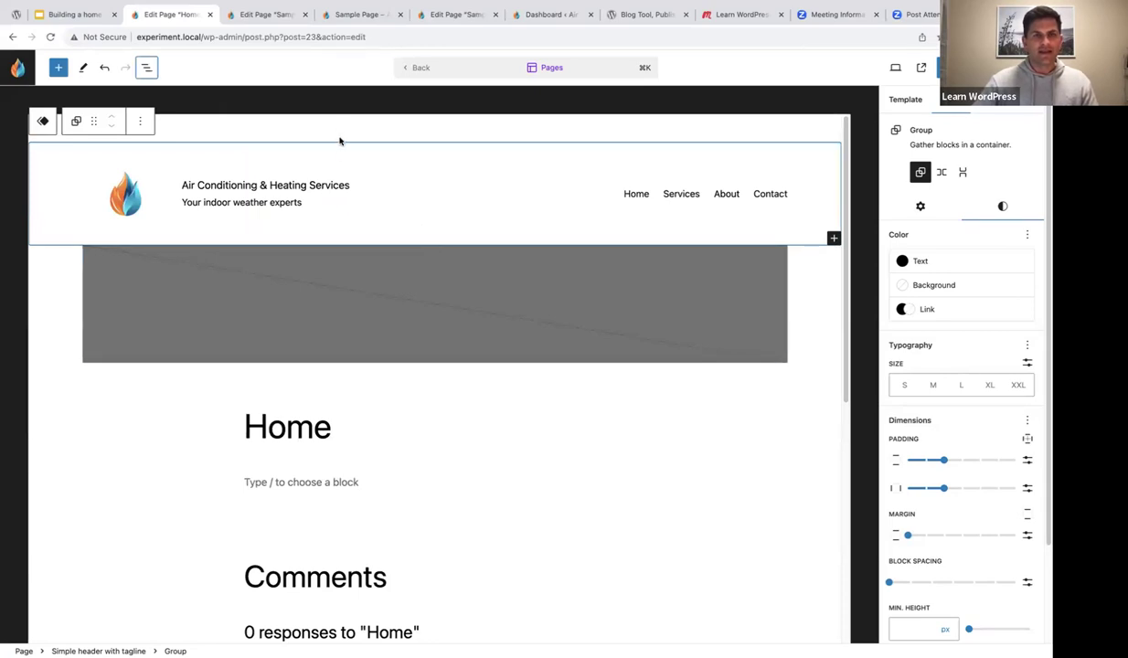
- Replace the template's footer with the "Left-aligned footer" pattern
{"action": "scroll", "coordinate": [412, 265], "scroll_direction": "down", "scroll_amount": 10}
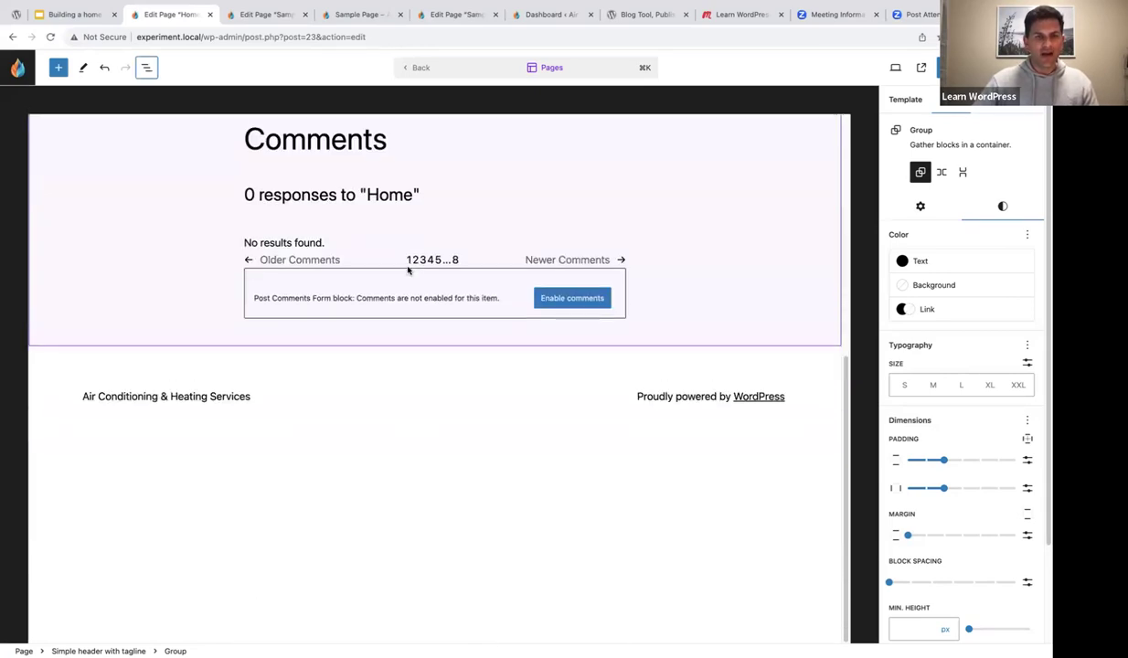
{"action": "left_click", "coordinate": [122, 435]}
{"action": "left_click", "coordinate": [141, 376]}
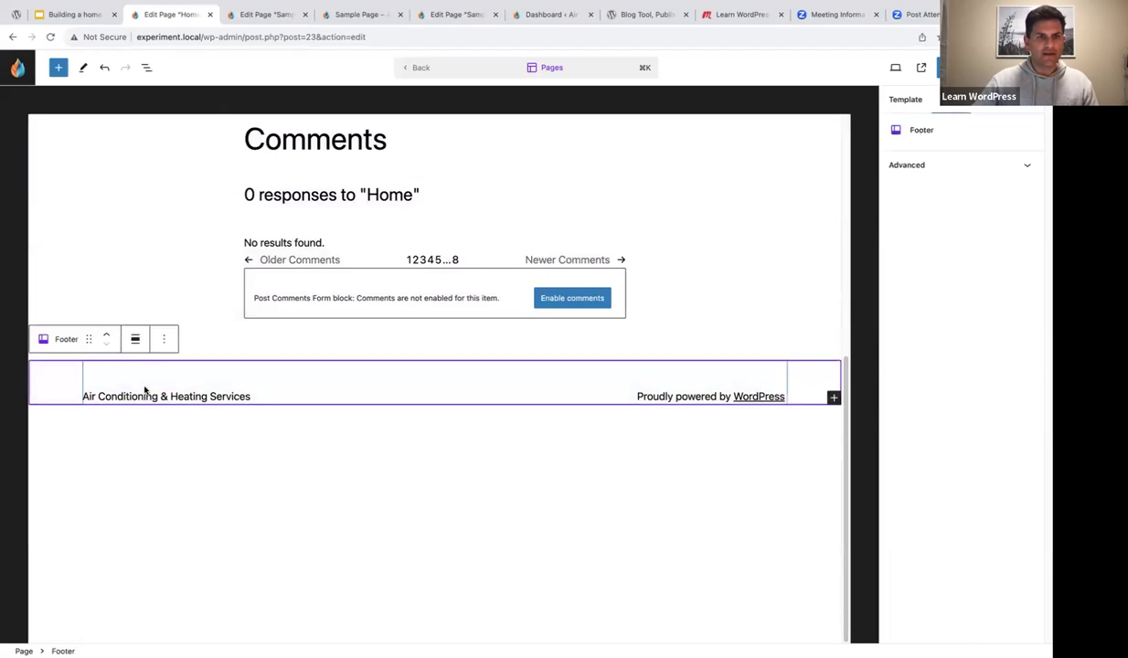
{"action": "left_click", "coordinate": [146, 68]}
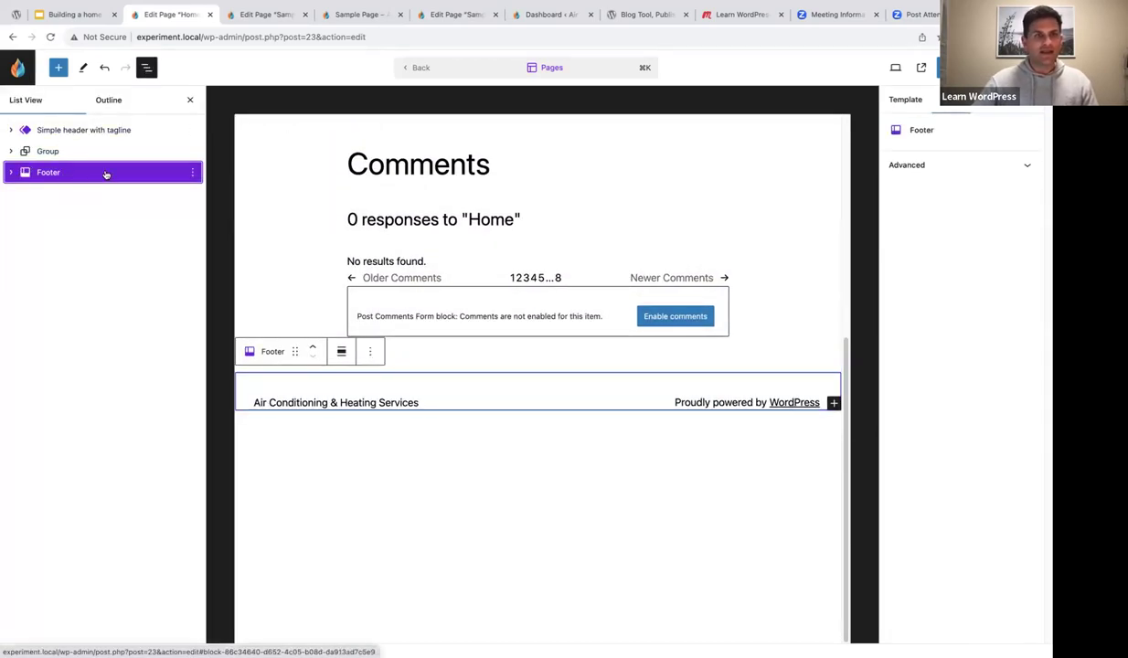
{"action": "left_click", "coordinate": [192, 173]}
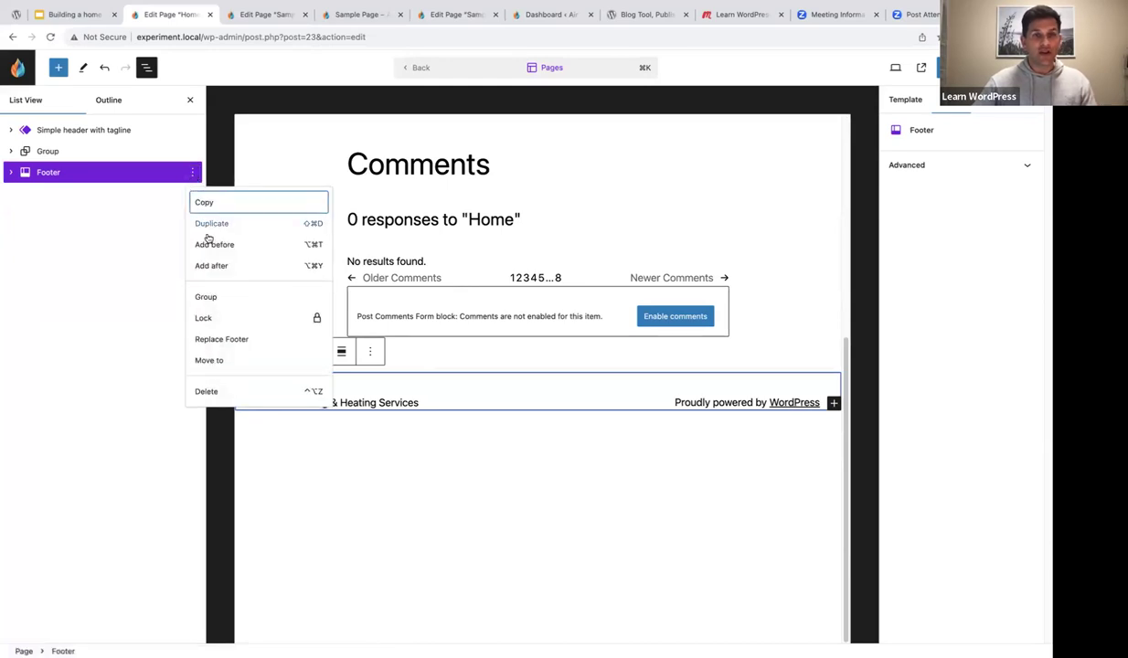
{"action": "left_click", "coordinate": [223, 339]}
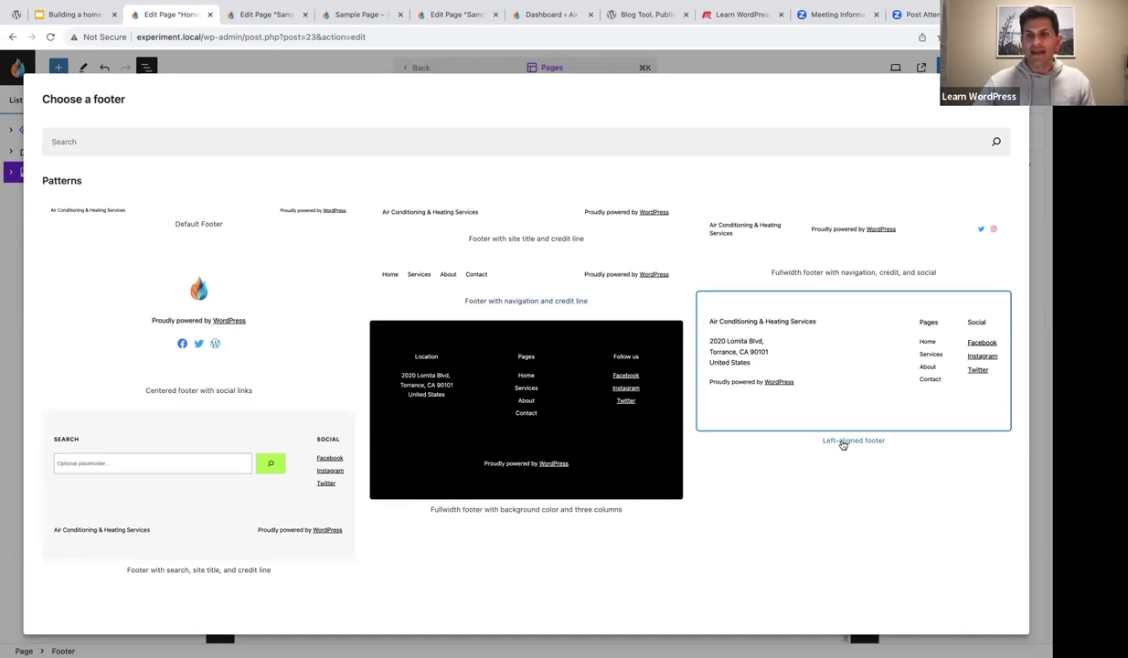
{"action": "left_click", "coordinate": [855, 343]}
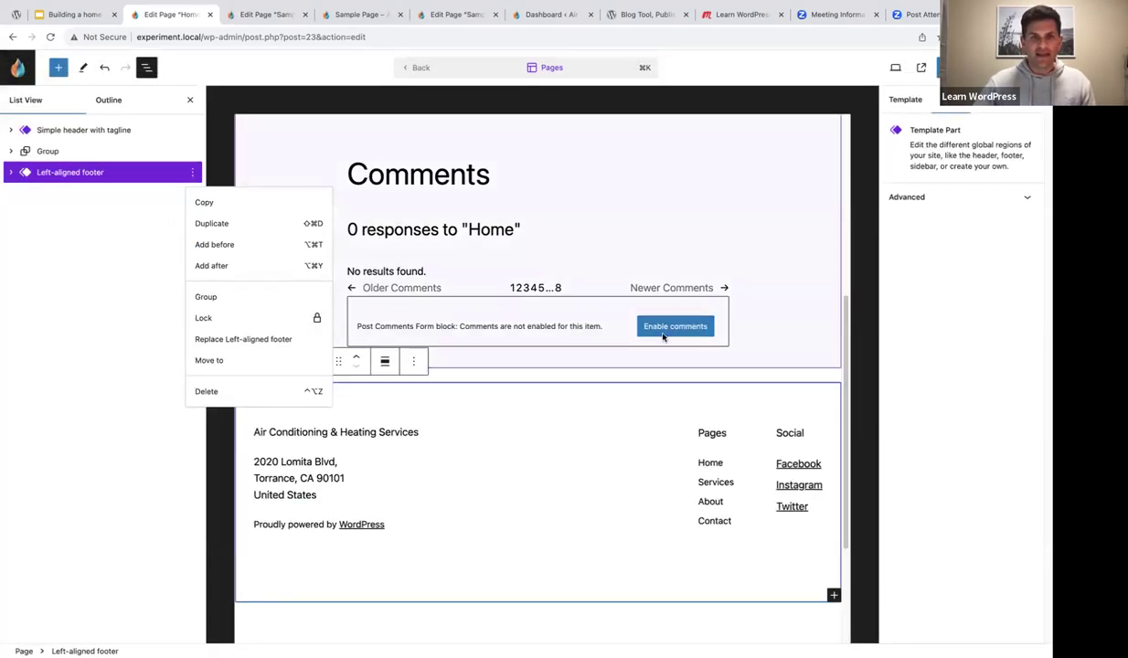
- Delete the Site Title block from the new footer's stack
{"action": "left_click", "coordinate": [313, 432]}
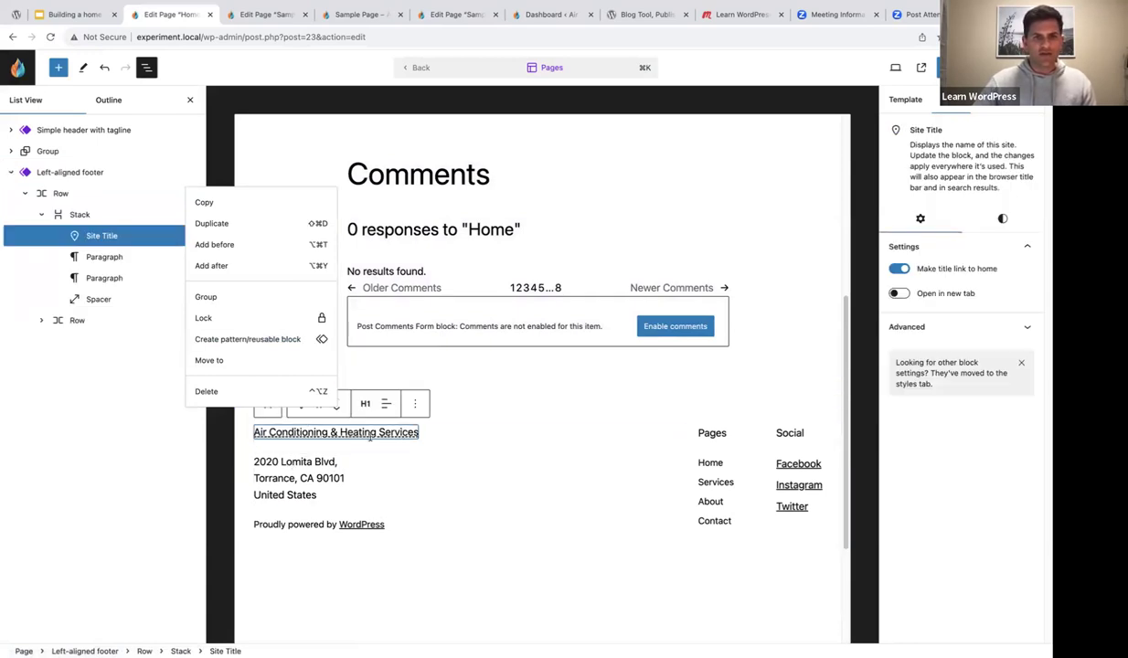
{"action": "left_click", "coordinate": [416, 403]}
{"action": "left_click", "coordinate": [422, 366]}
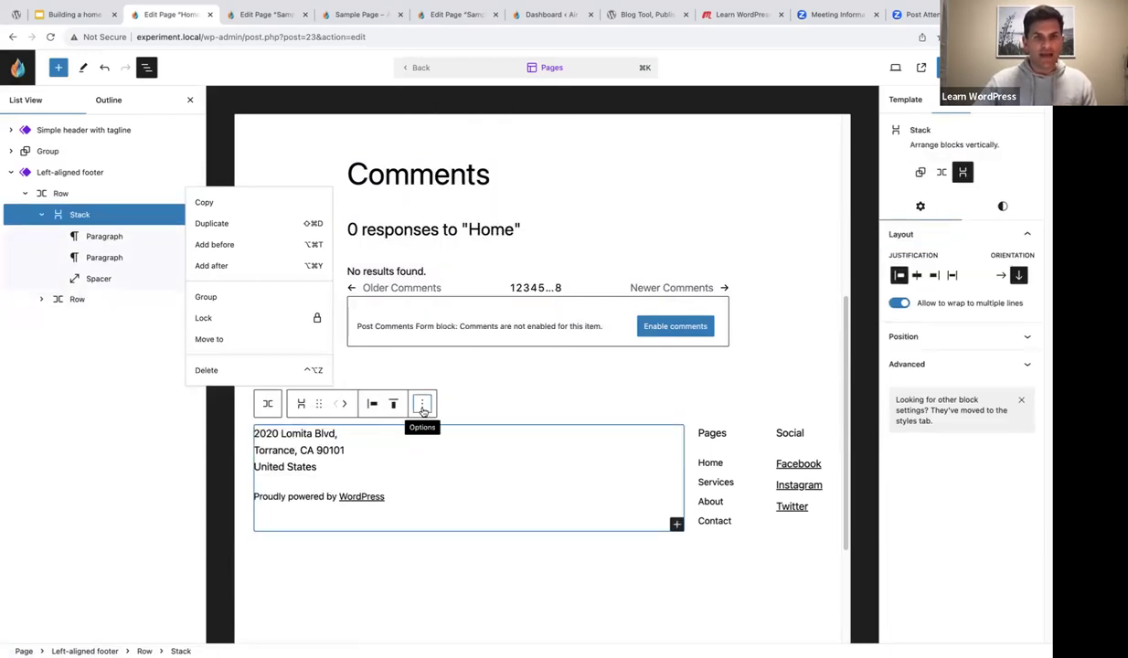
- Try adding a block before the stack in the footer's row, and undo the insertion
{"action": "left_click", "coordinate": [423, 411]}
{"action": "left_click", "coordinate": [444, 146]}
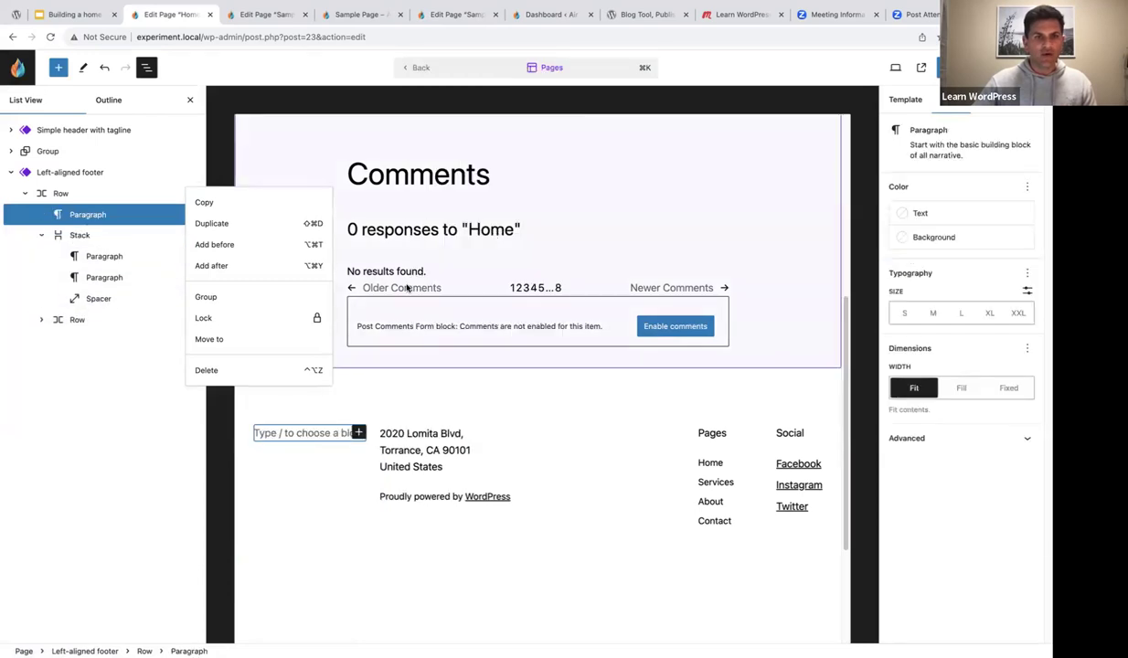
{"action": "left_click", "coordinate": [103, 67]}
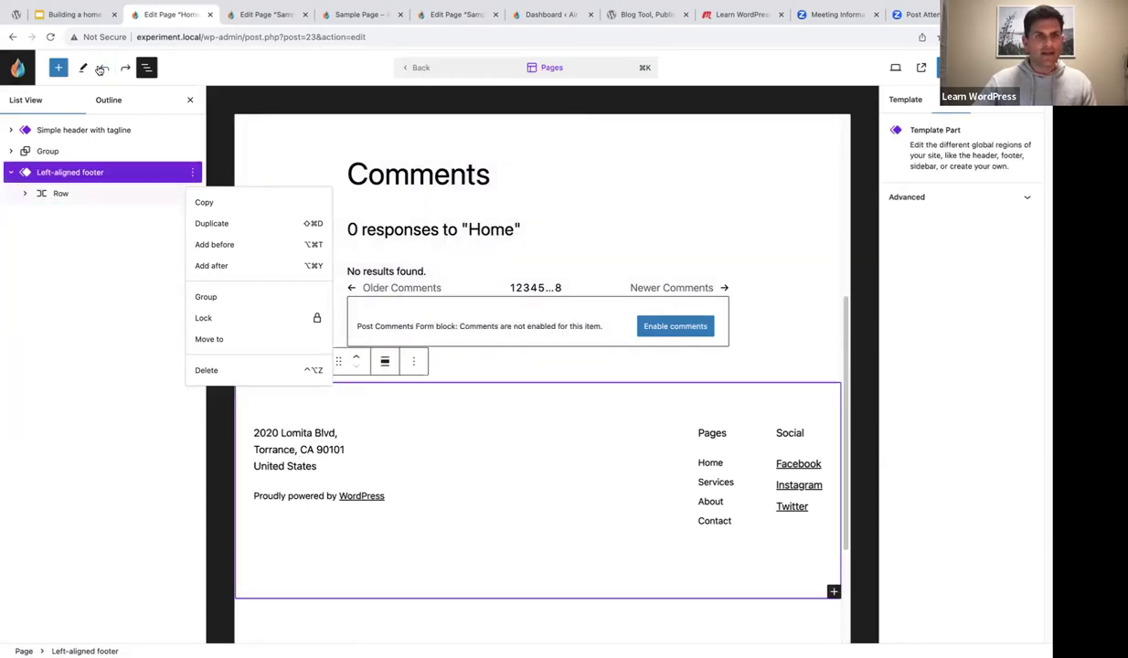
{"action": "left_click", "coordinate": [259, 436]}
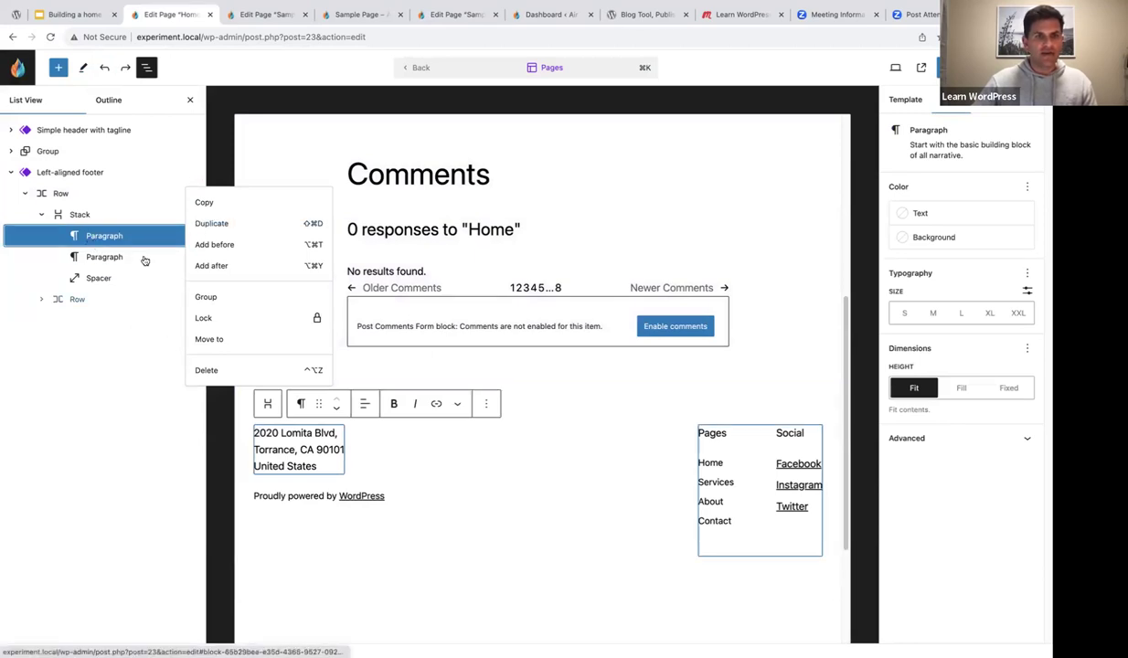
{"action": "left_click", "coordinate": [517, 194]}
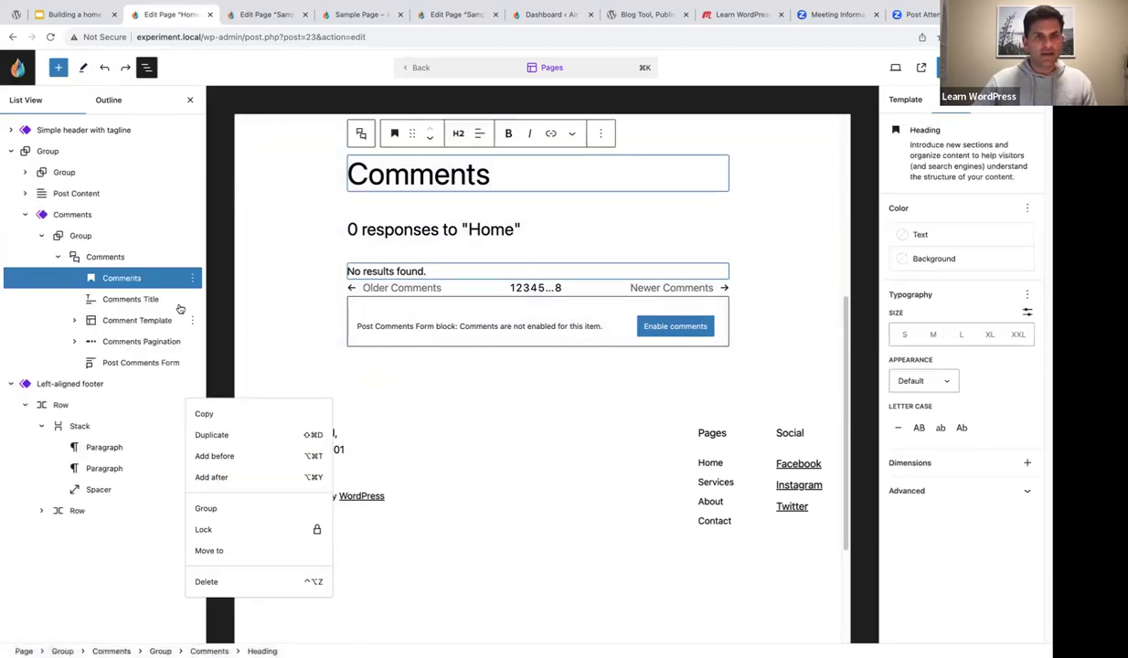
{"action": "scroll", "coordinate": [384, 366], "scroll_direction": "down", "scroll_amount": 3}
{"action": "left_click", "coordinate": [206, 414]}
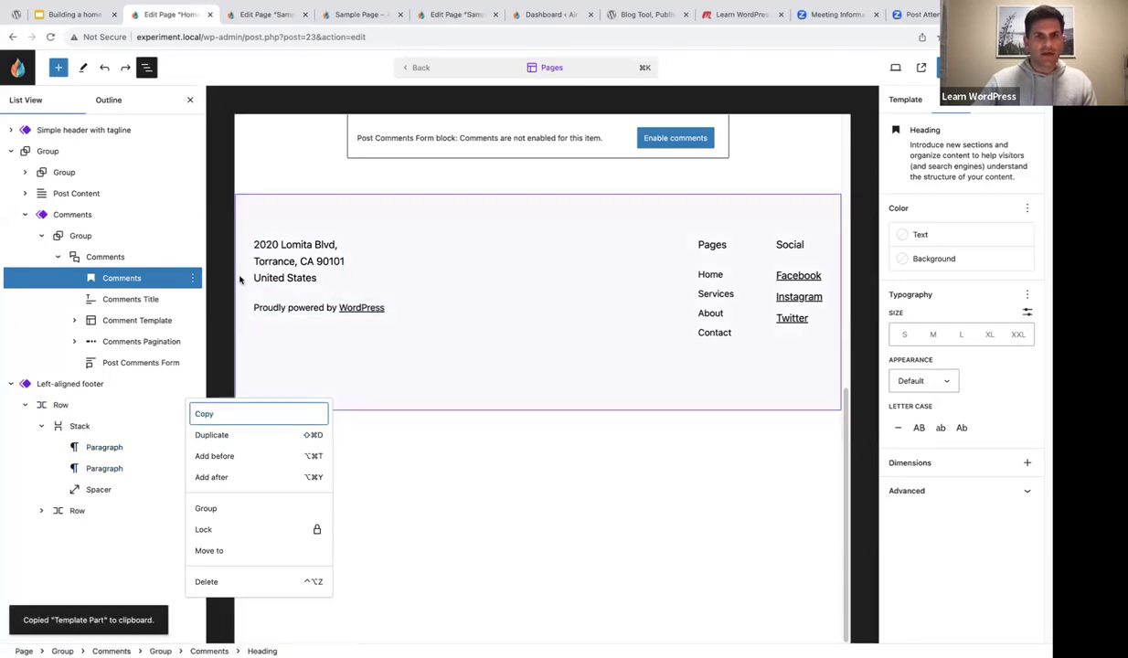
- Insert a Site Logo block before the address paragraph in the footer's first stack
{"action": "left_click", "coordinate": [99, 448]}
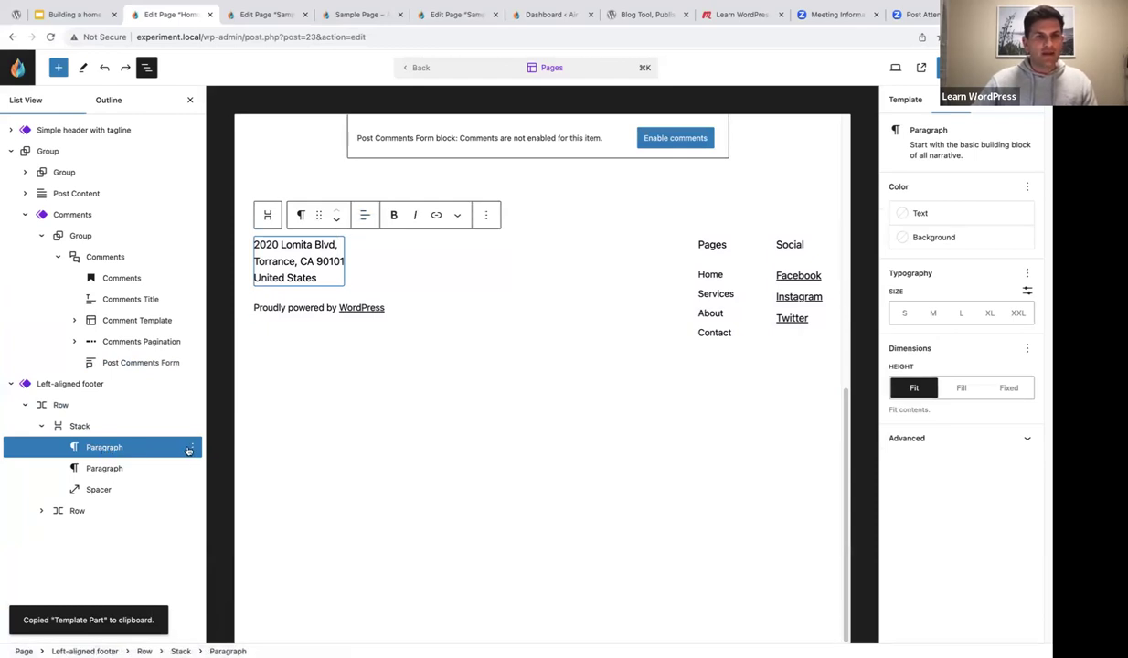
{"action": "left_click", "coordinate": [192, 448]}
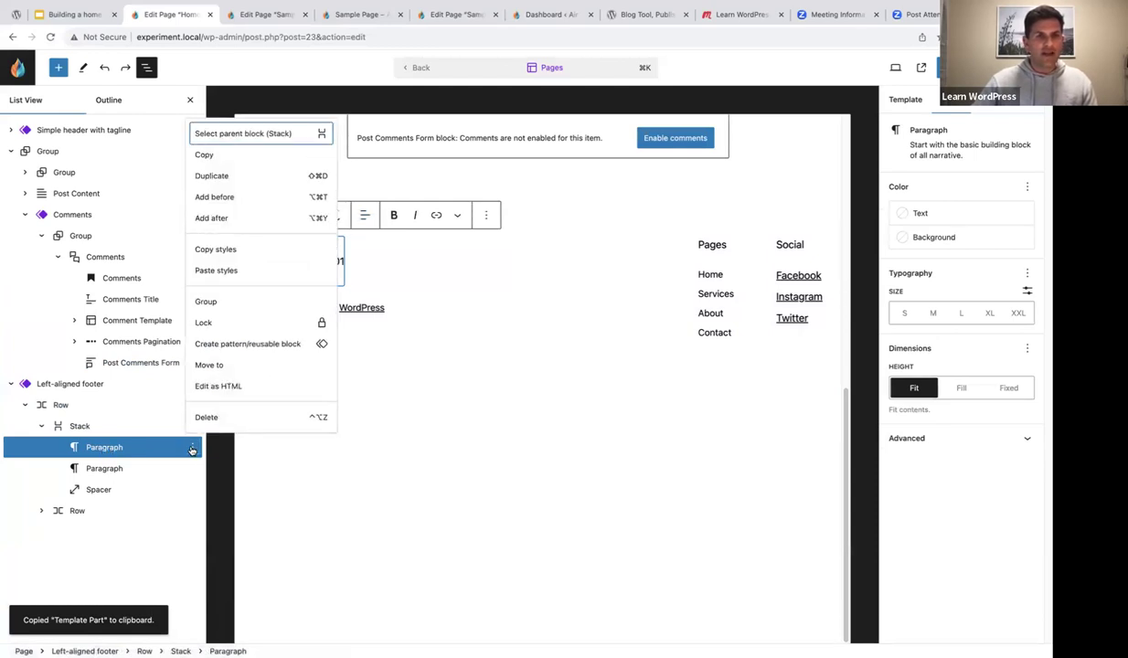
{"action": "left_click", "coordinate": [206, 196]}
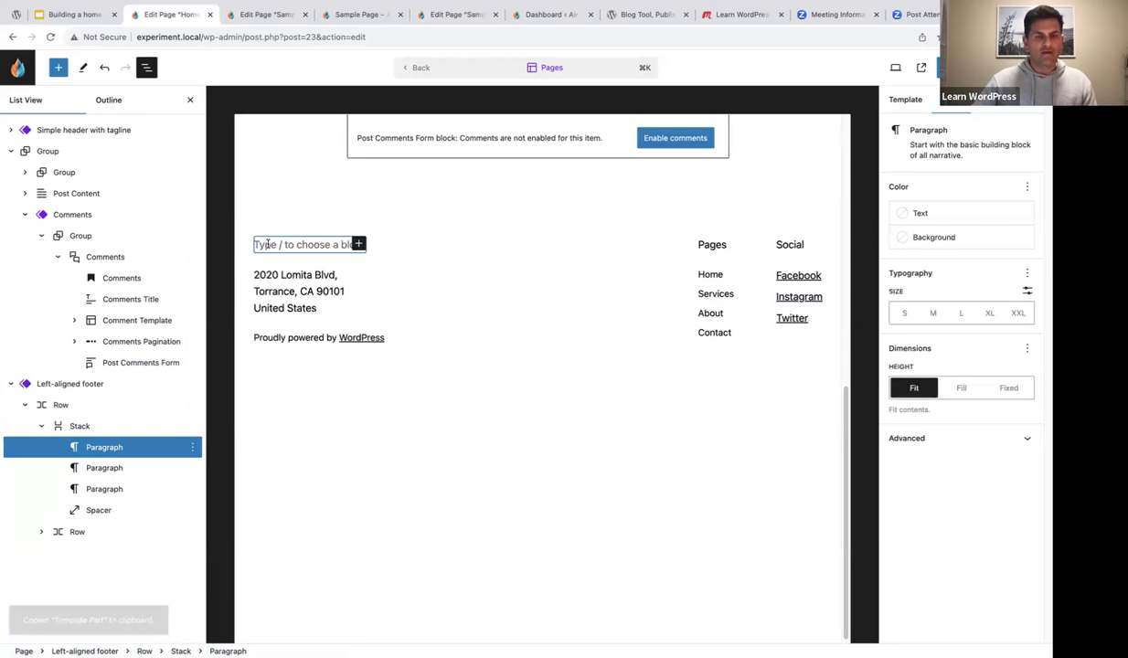
{"action": "left_click", "coordinate": [359, 244]}
{"action": "type", "text": "logo"}
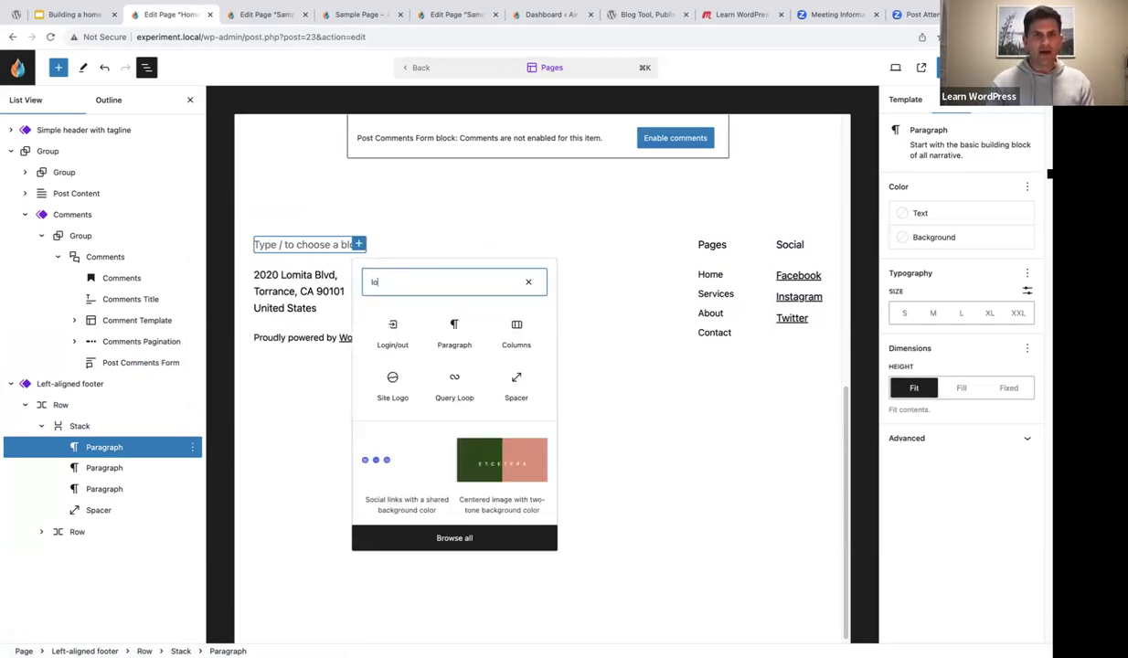
{"action": "left_click", "coordinate": [393, 336]}
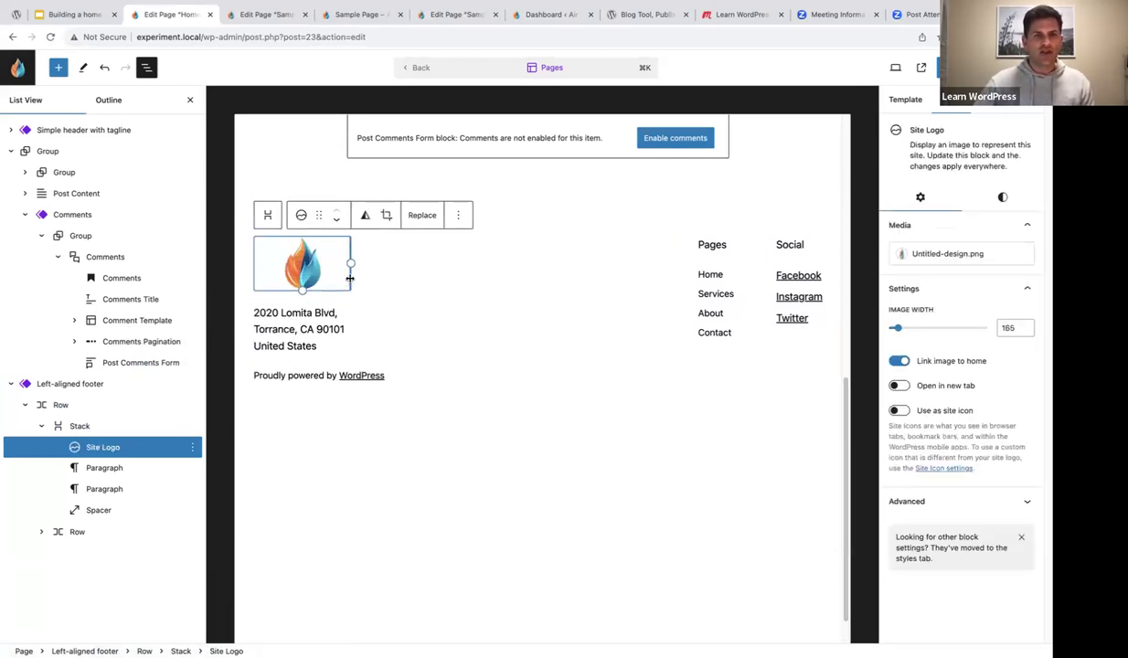
- Shrink the footer's Site Logo to an image width of 145
{"action": "left_click", "coordinate": [353, 276]}
{"action": "left_click", "coordinate": [337, 257]}
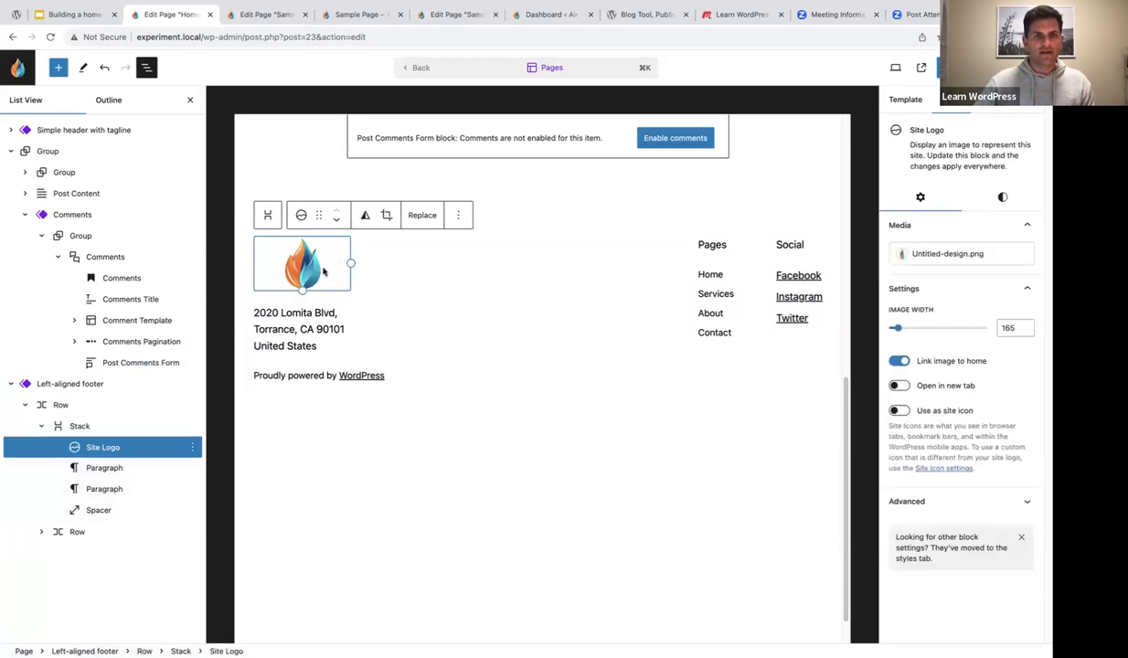
{"action": "left_click_drag", "start_coordinate": [340, 260], "coordinate": [342, 266]}
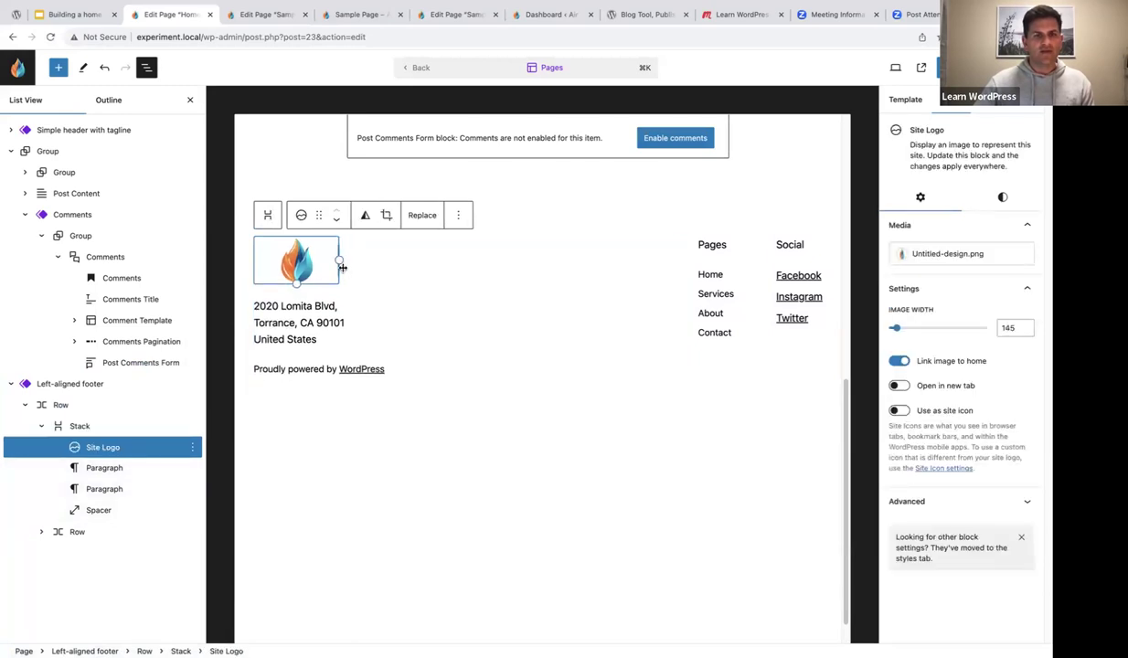
- Replace the placeholder address below the footer logo with the business's street address, city and postal code
{"action": "left_click", "coordinate": [285, 327]}
{"action": "triple_click", "coordinate": [287, 319]}
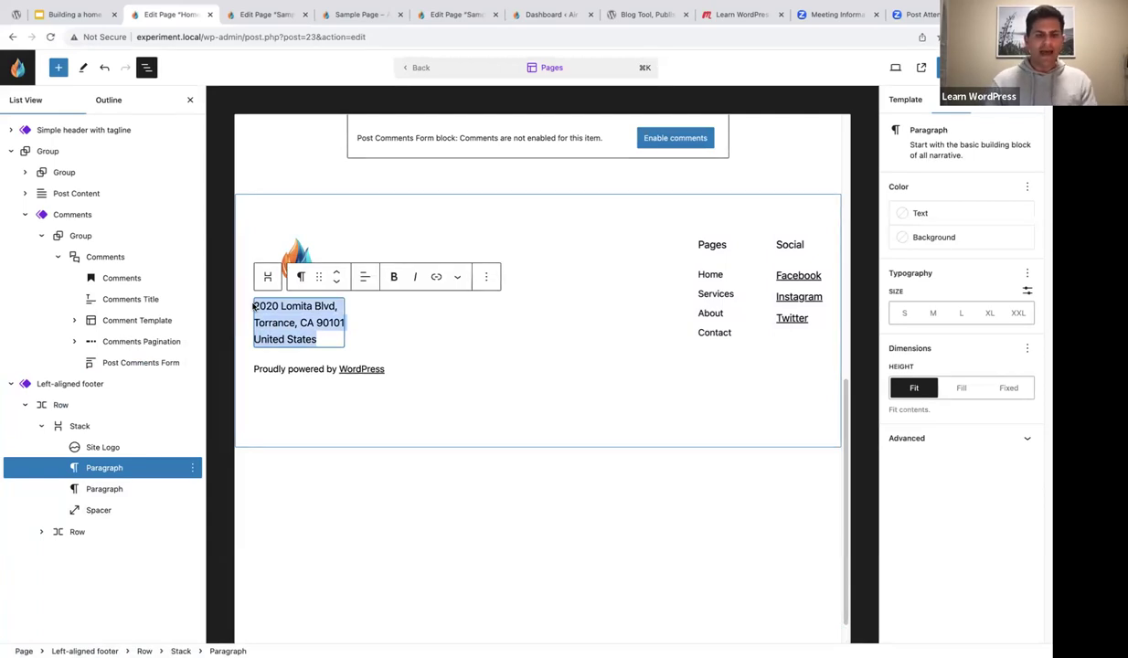
{"action": "type", "text": "100 Main Street, Cape"}
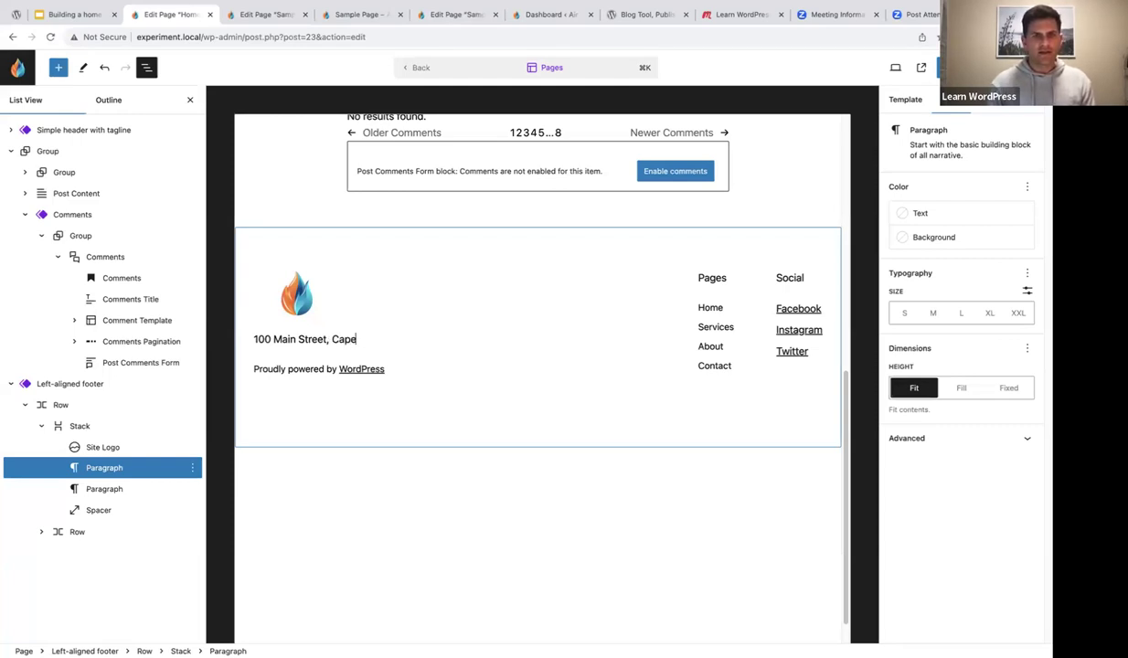
{"action": "type", "text": "Town"}
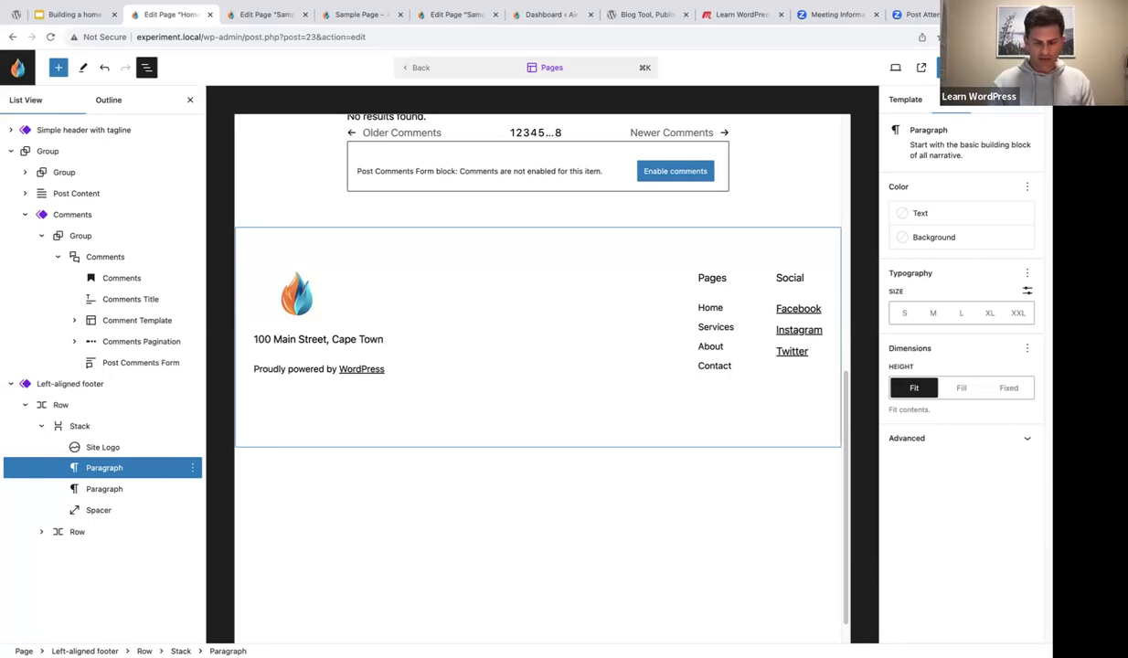
{"action": "type", "text": ", 10278"}
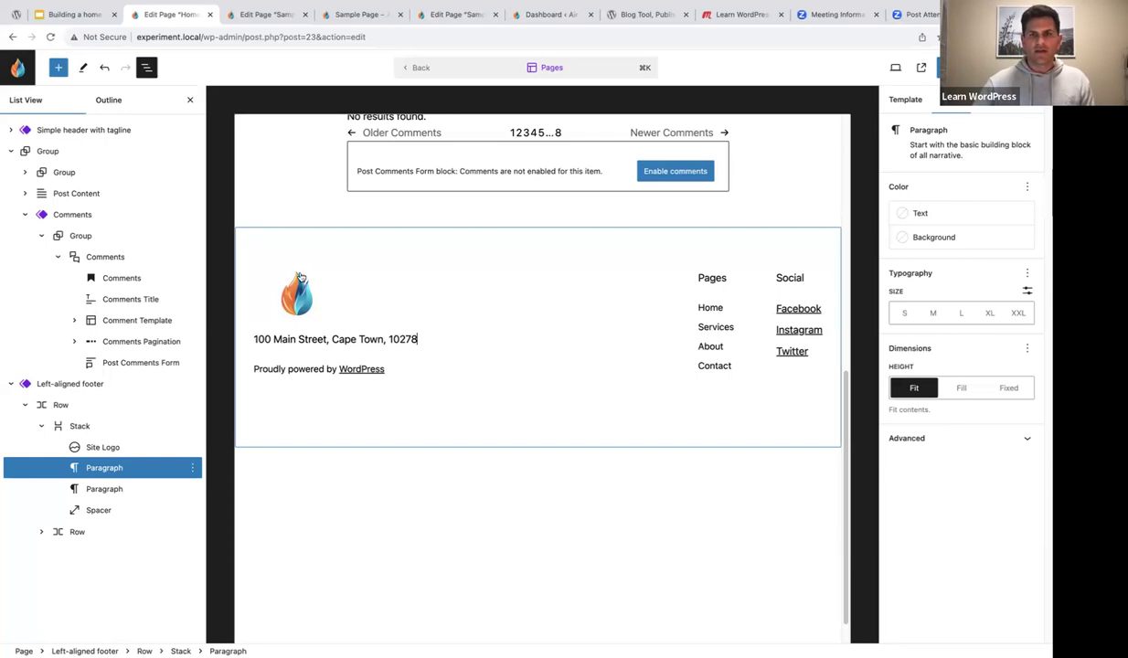
- Set the horizontal padding of the footer's outer Row to 3 and close the block list
{"action": "left_click", "coordinate": [53, 407]}
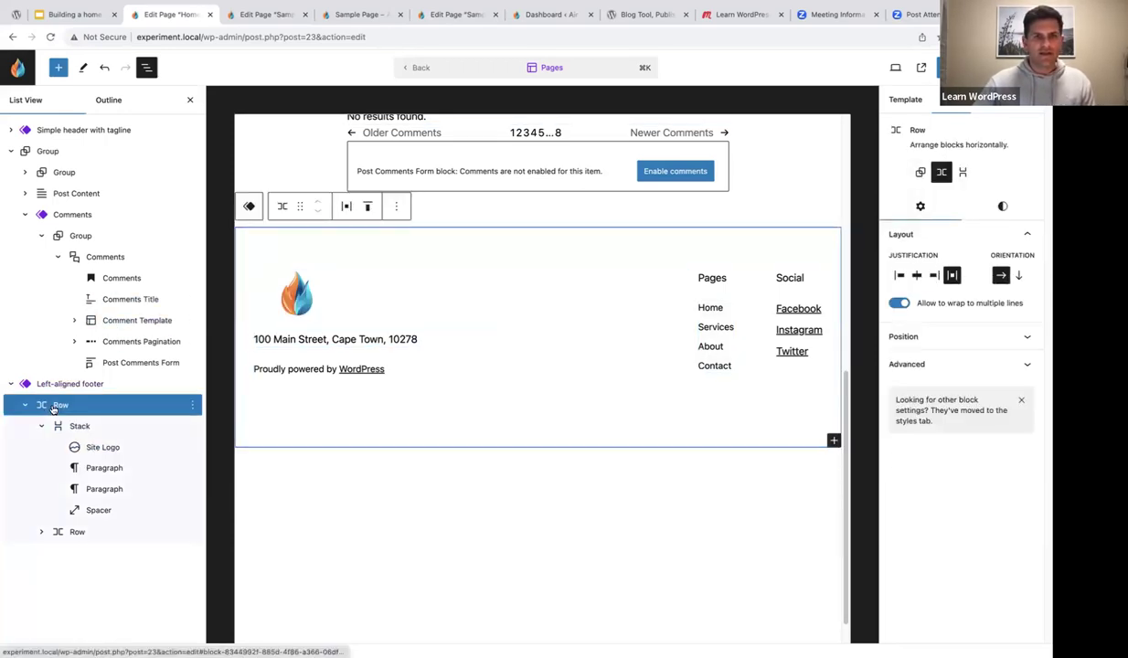
{"action": "left_click", "coordinate": [1003, 207]}
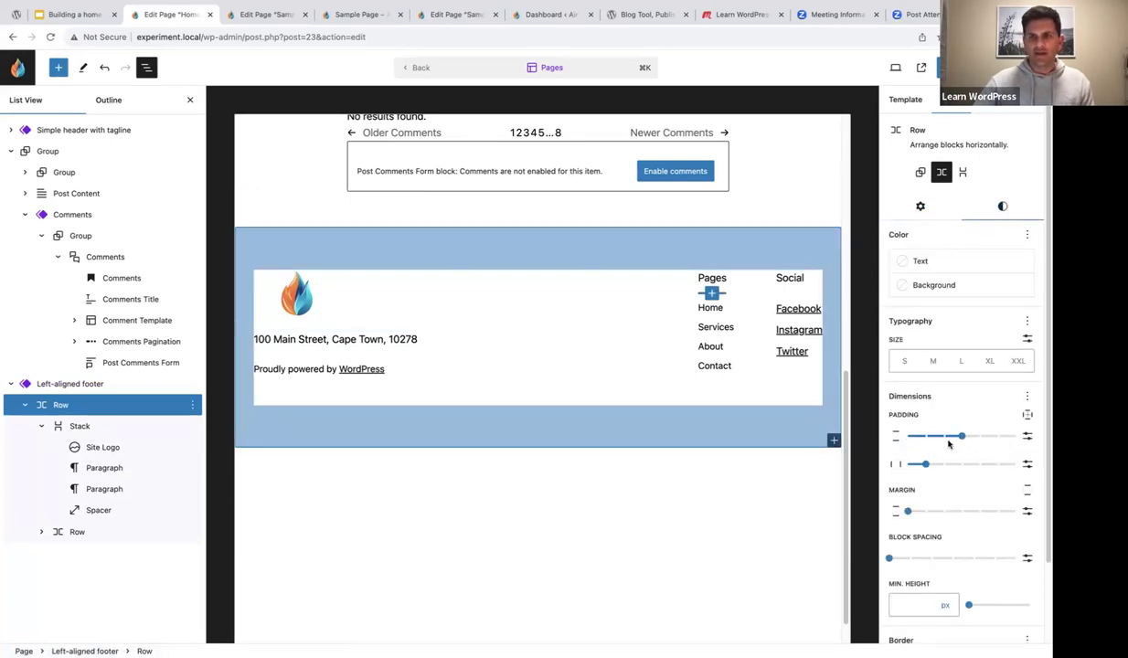
{"action": "left_click_drag", "start_coordinate": [926, 466], "coordinate": [961, 469]}
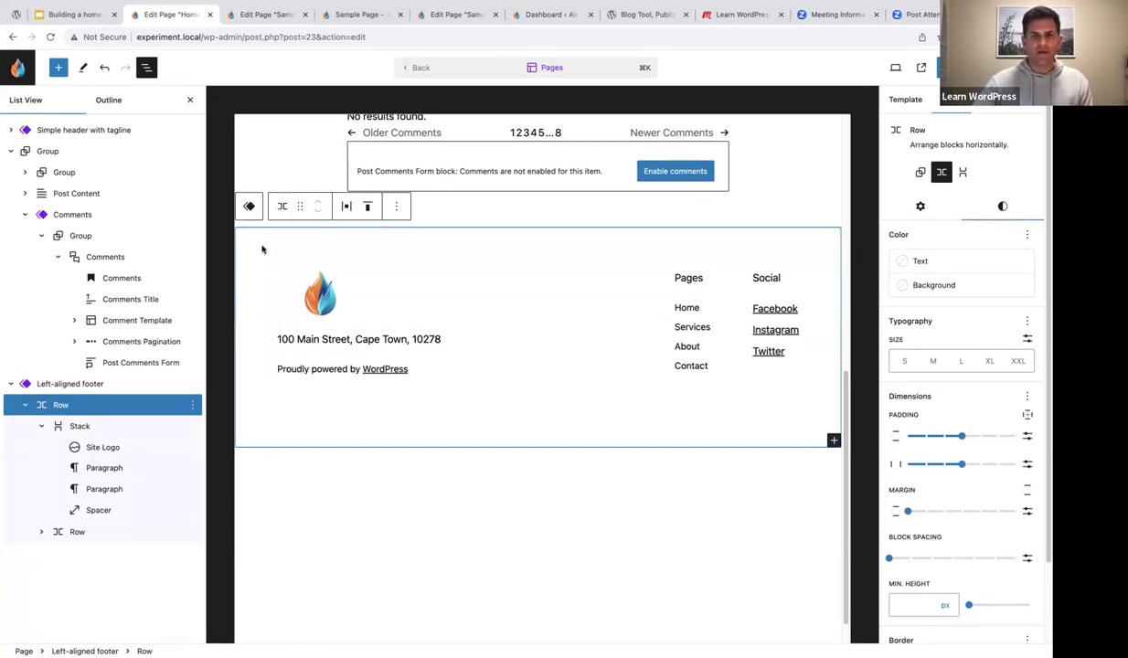
{"action": "left_click", "coordinate": [189, 102]}
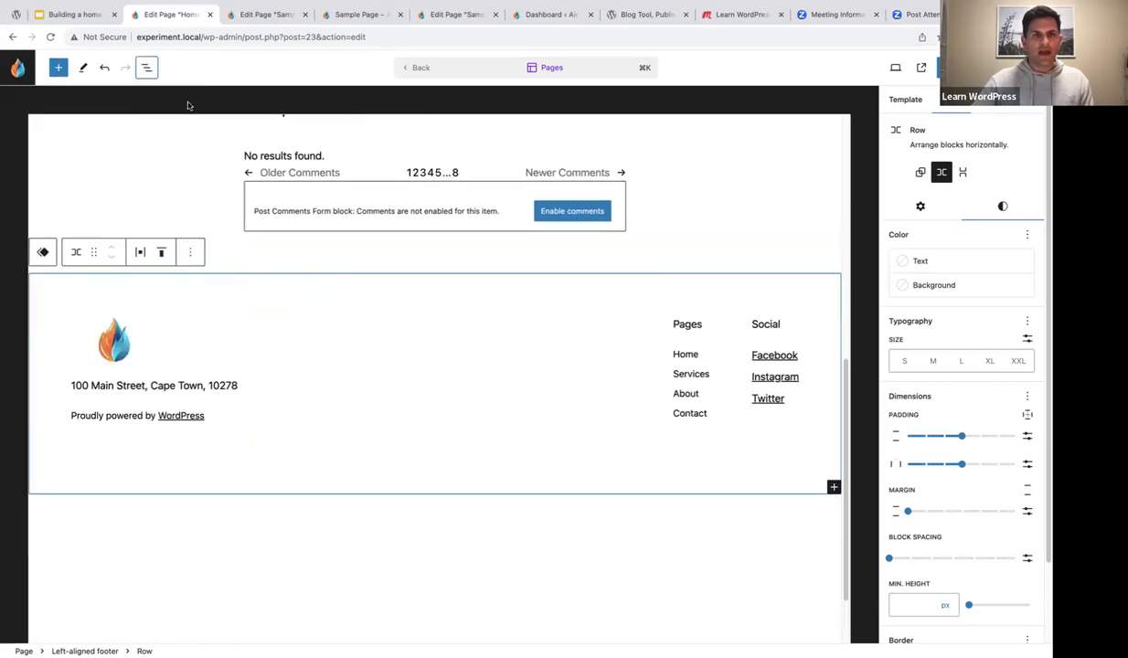
{"action": "left_click", "coordinate": [775, 355]}
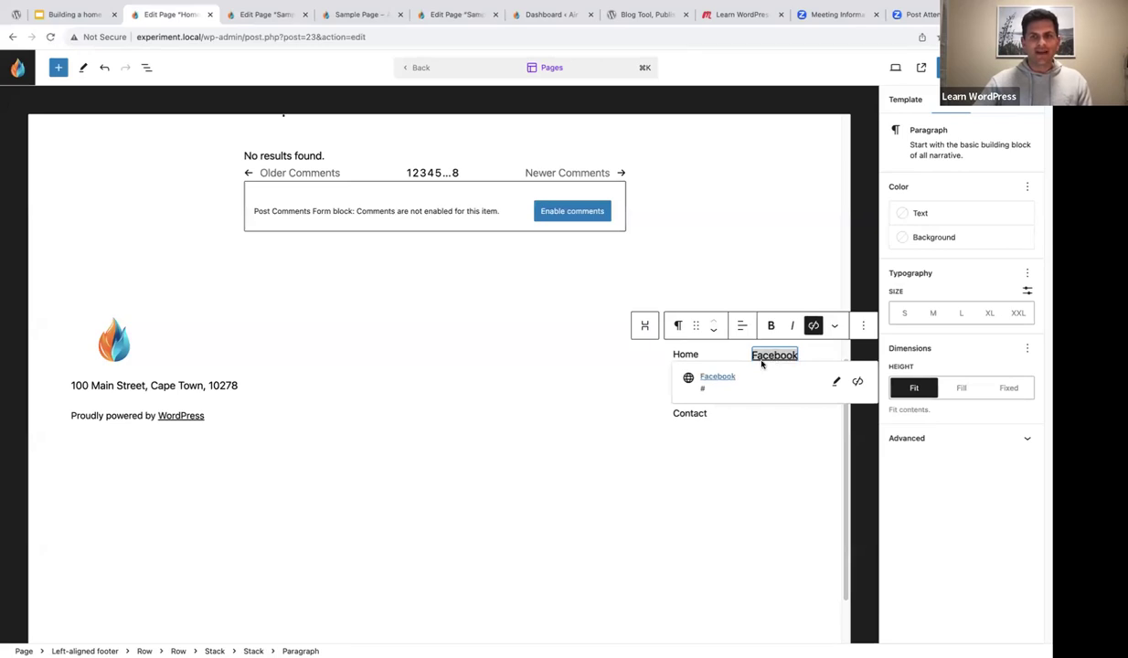
{"action": "left_click", "coordinate": [767, 364]}
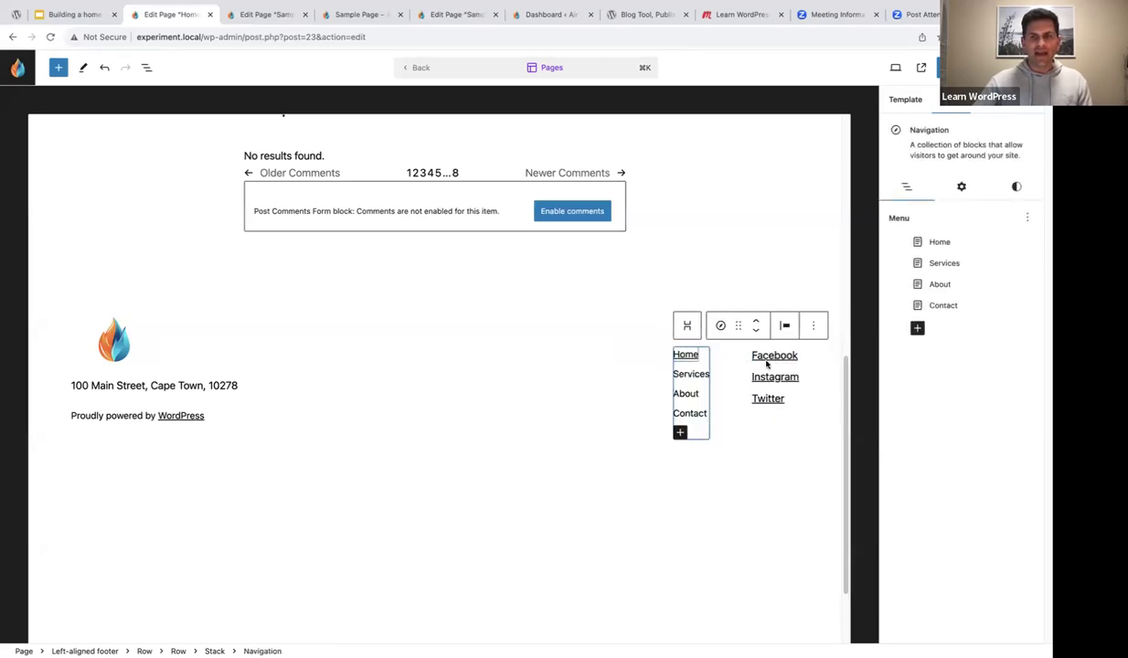
{"action": "left_click", "coordinate": [764, 374]}
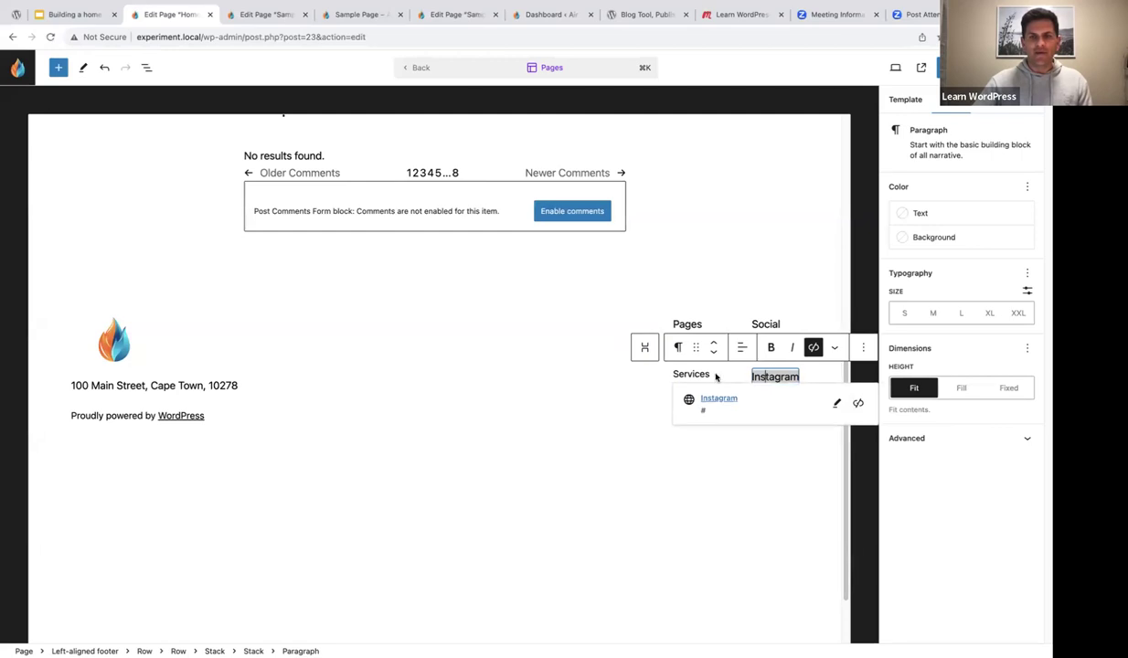
{"action": "left_click", "coordinate": [682, 325]}
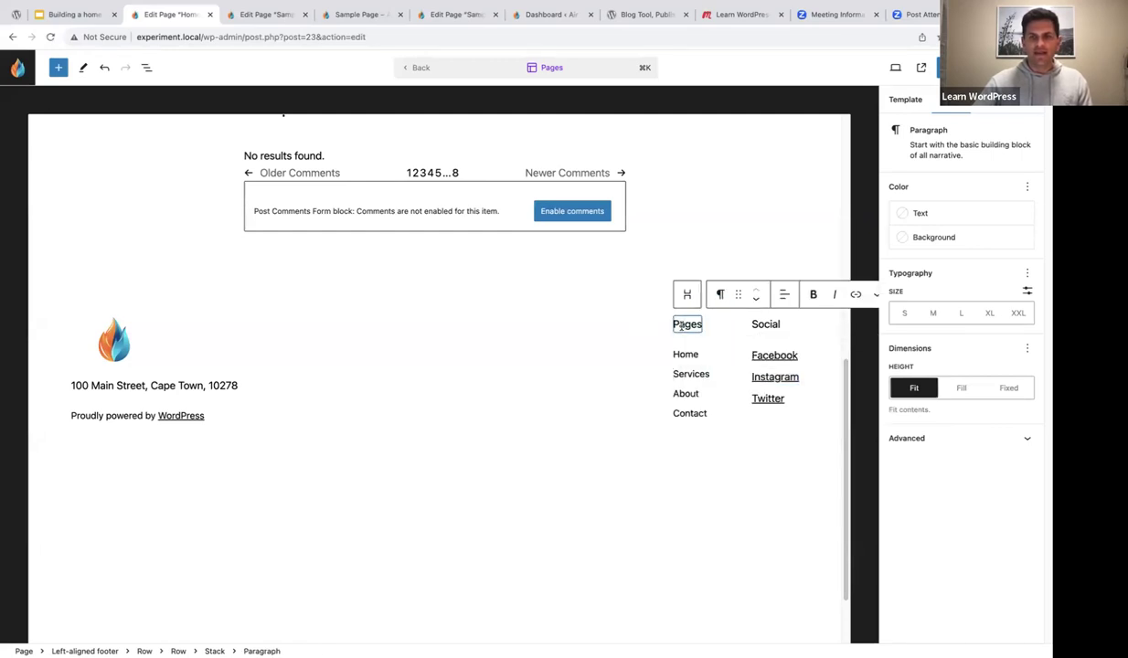
- Set the font size of the footer's Navigation block to medium (M)
{"action": "left_click", "coordinate": [686, 351]}
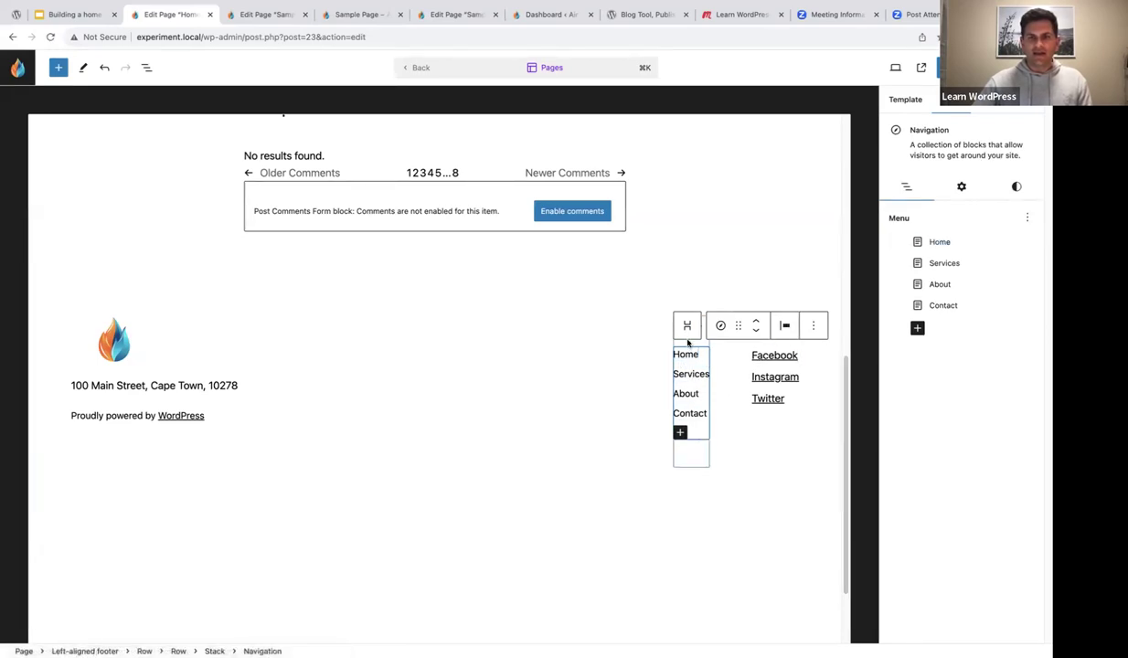
{"action": "left_click", "coordinate": [150, 67]}
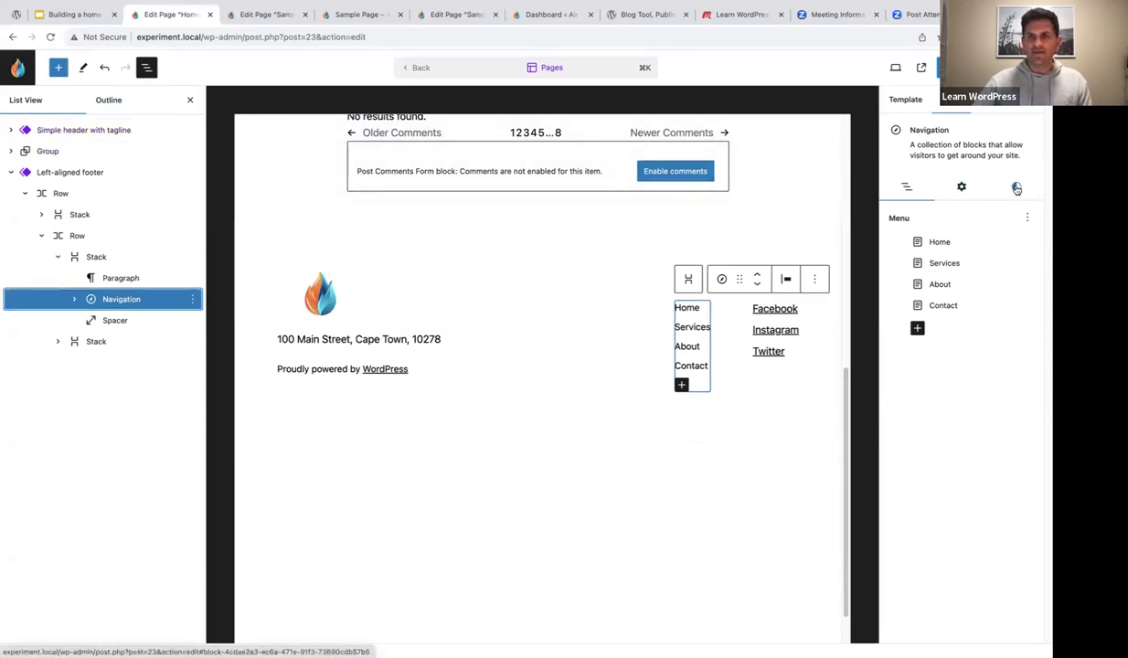
{"action": "left_click", "coordinate": [1016, 186]}
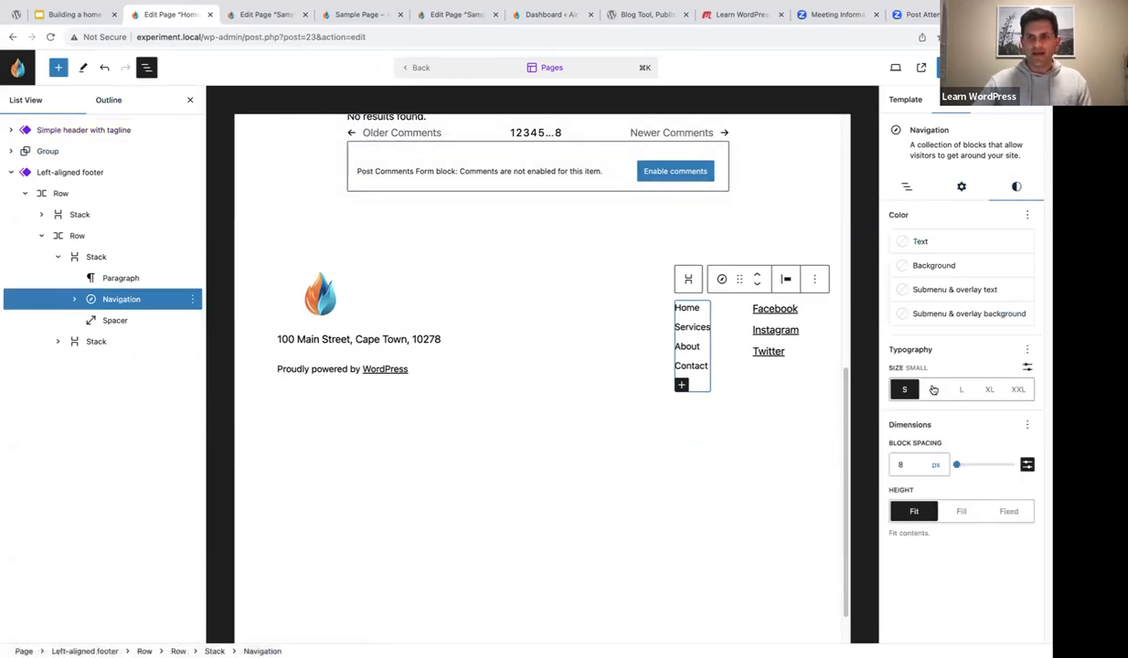
{"action": "left_click", "coordinate": [934, 389]}
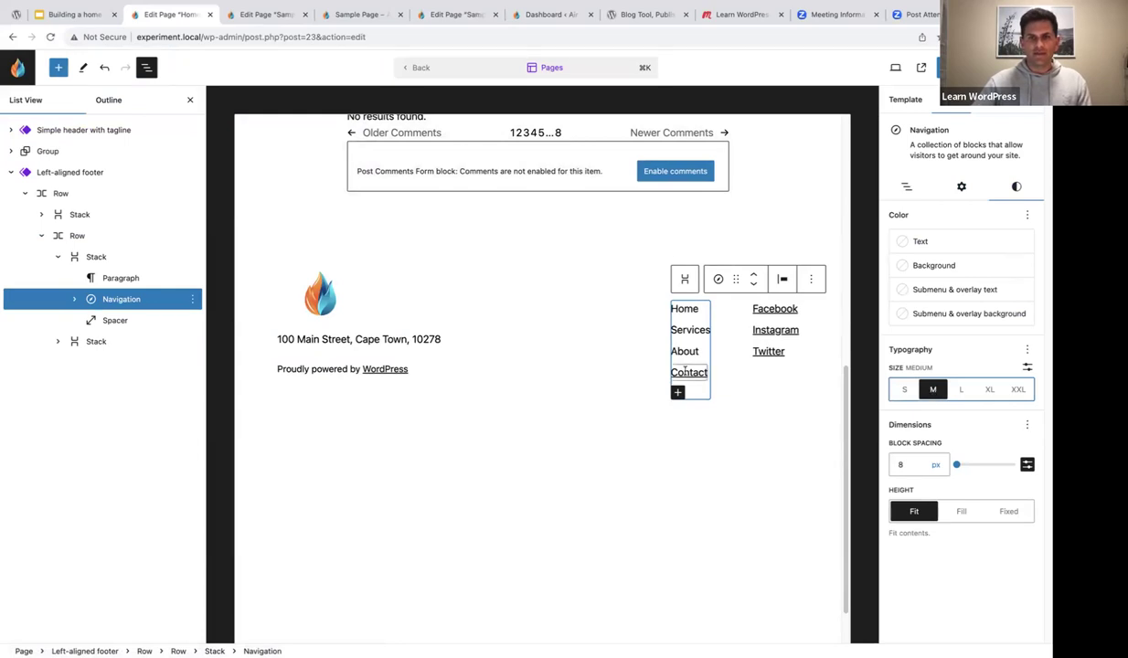
{"action": "left_click", "coordinate": [751, 395]}
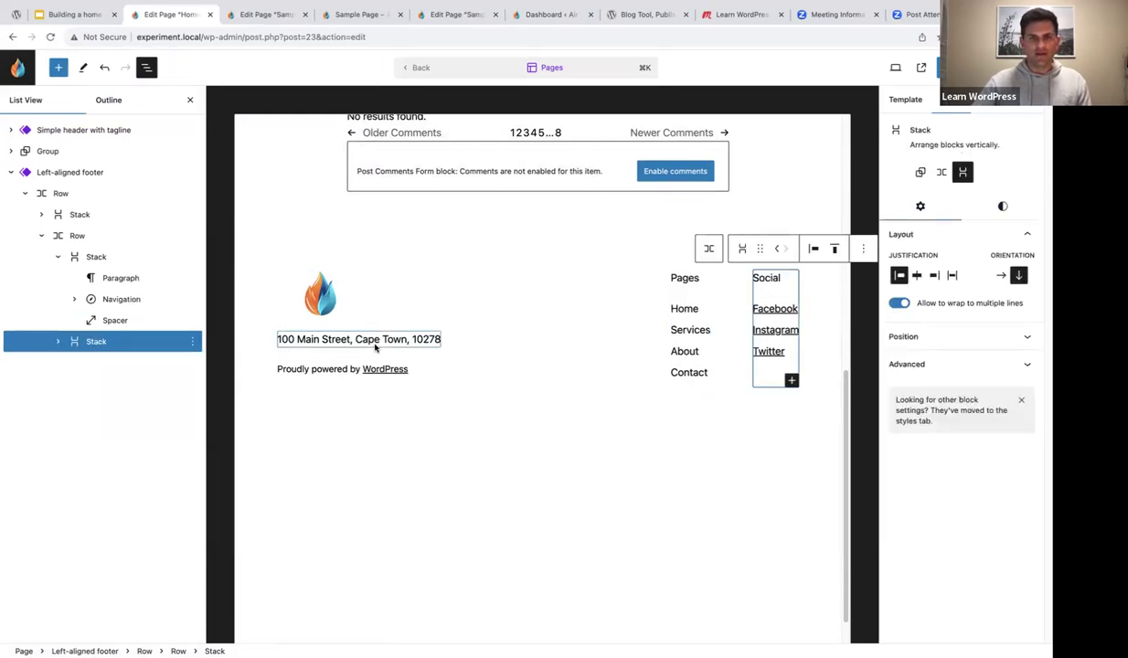
{"action": "left_click", "coordinate": [542, 331]}
{"action": "left_click", "coordinate": [283, 245]}
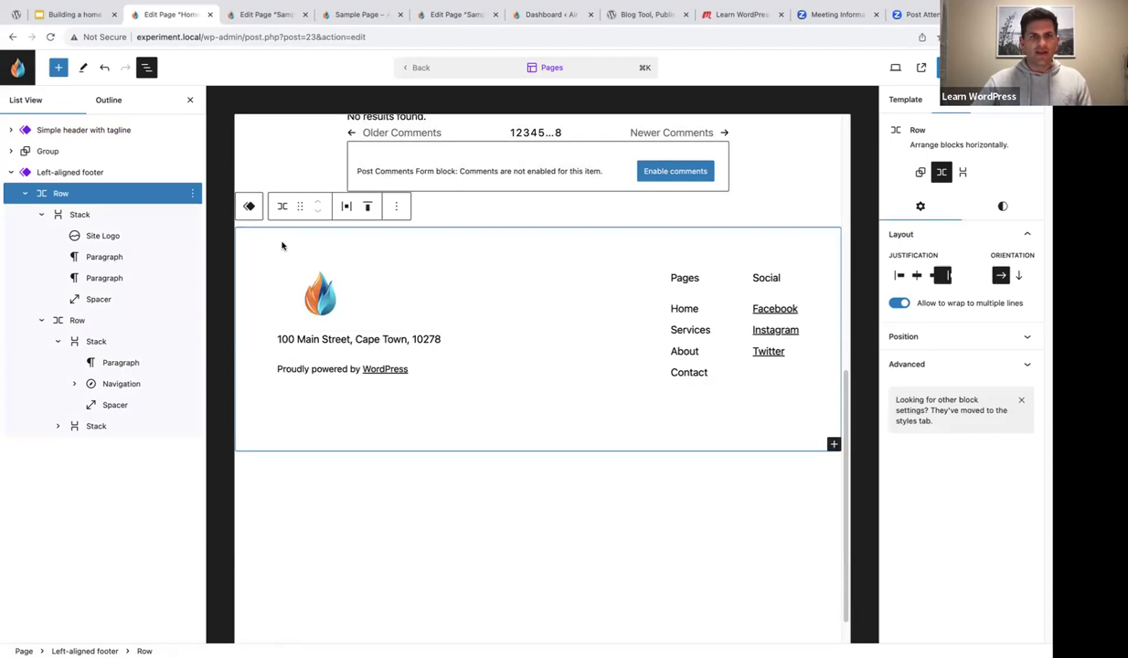
- Make the "Pages" and "Social" column headings in the footer bold
{"action": "left_click", "coordinate": [684, 278]}
{"action": "double_click", "coordinate": [674, 279]}
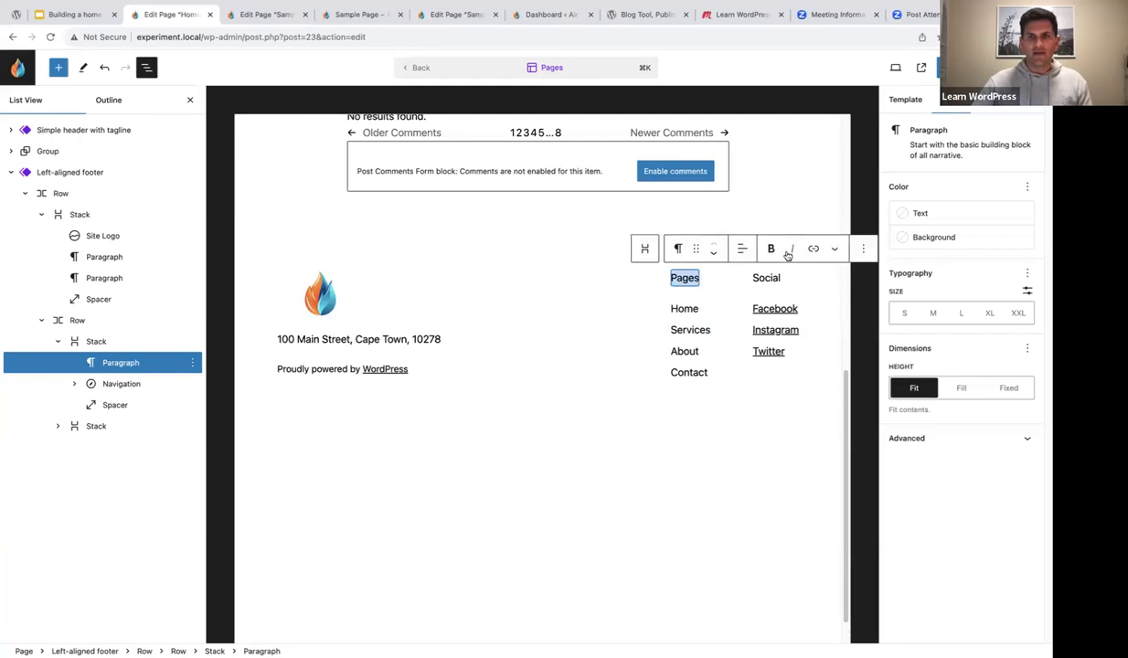
{"action": "left_click", "coordinate": [770, 248]}
{"action": "double_click", "coordinate": [766, 278]}
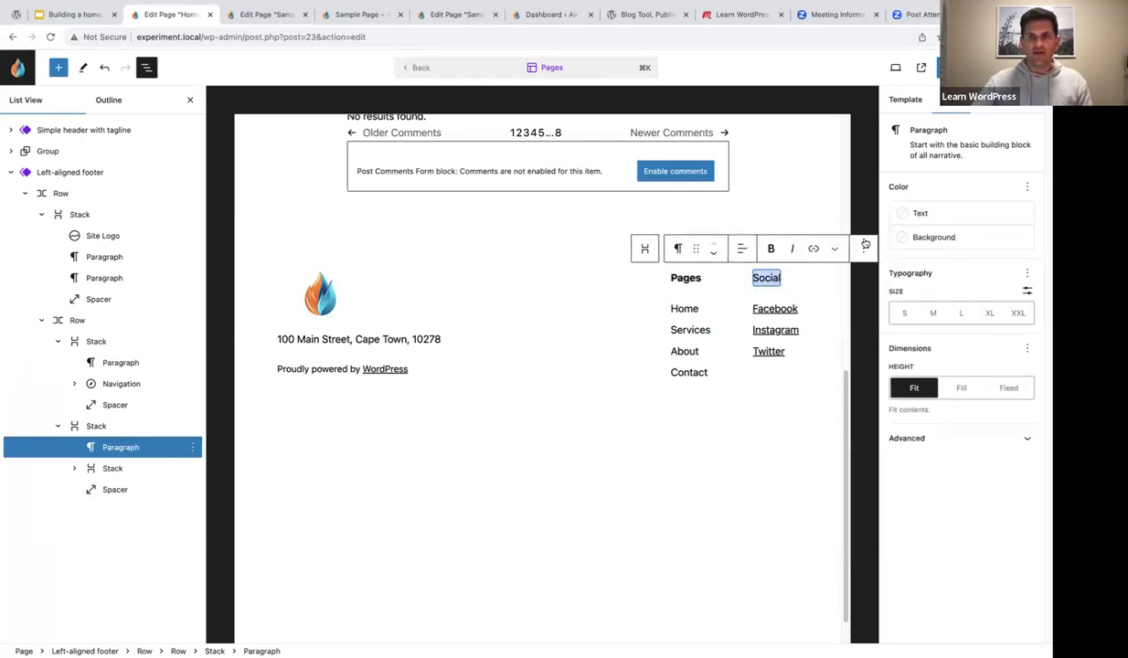
{"action": "left_click", "coordinate": [771, 249]}
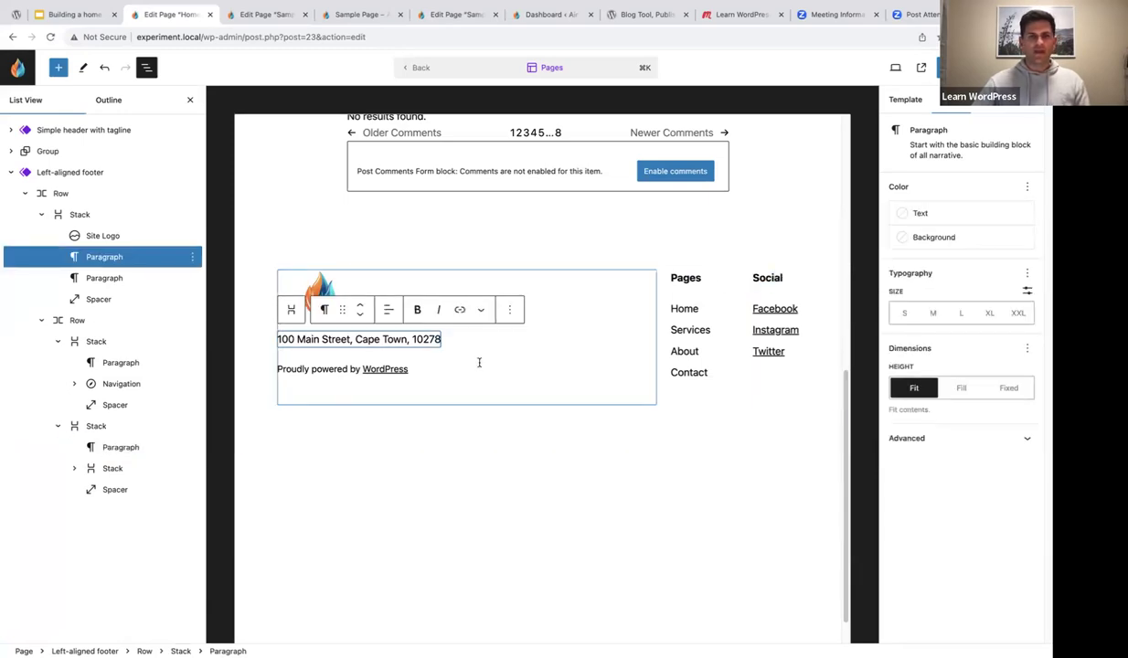
{"action": "left_click", "coordinate": [254, 241]}
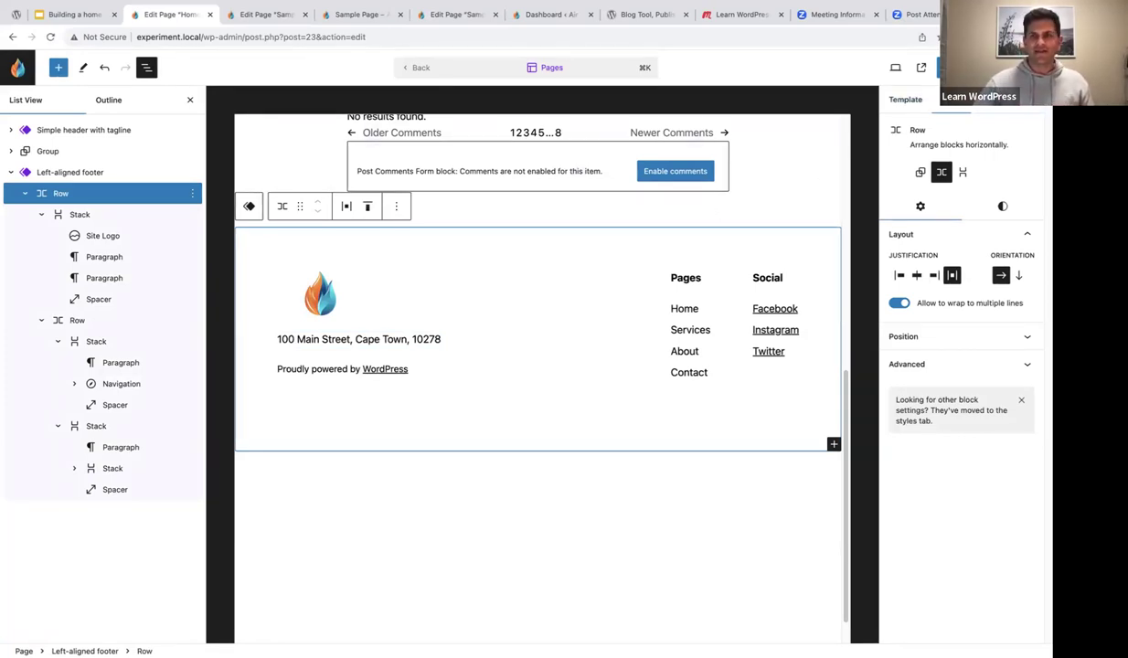
- Save the changes to the Pages template, the "Simple header with tagline" and the "Left-aligned footer"
{"action": "key", "text": "super+s"}
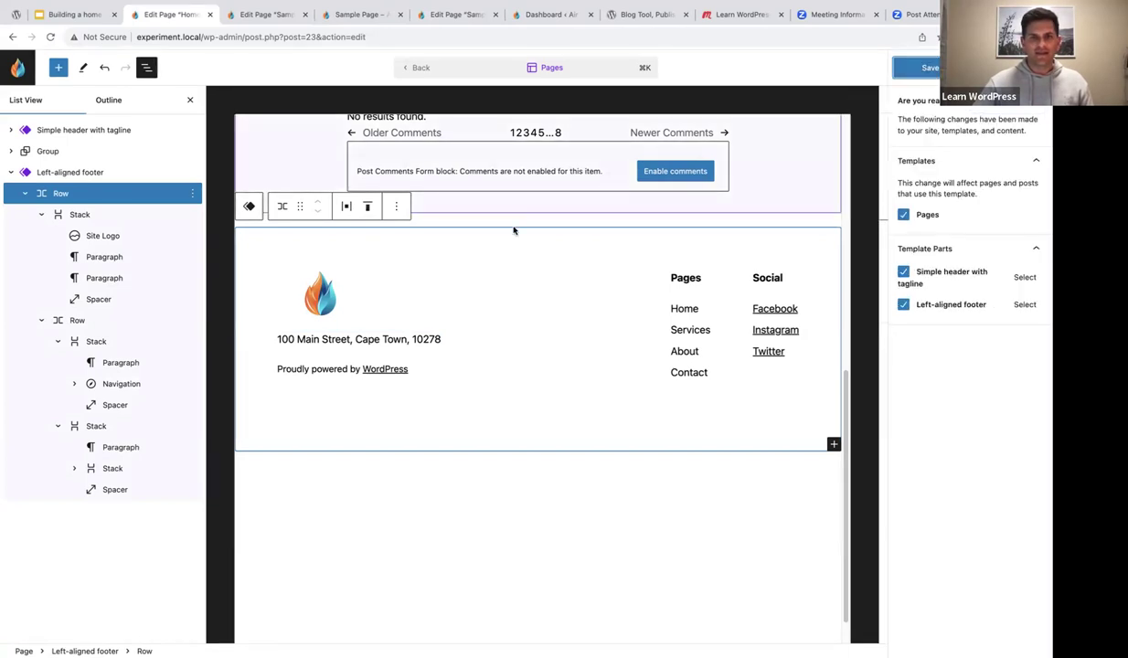
{"action": "left_click", "coordinate": [446, 252]}
- Set only the top padding of the footer's outer Row to 1, save the template changes, and close the block list
{"action": "left_click", "coordinate": [335, 249]}
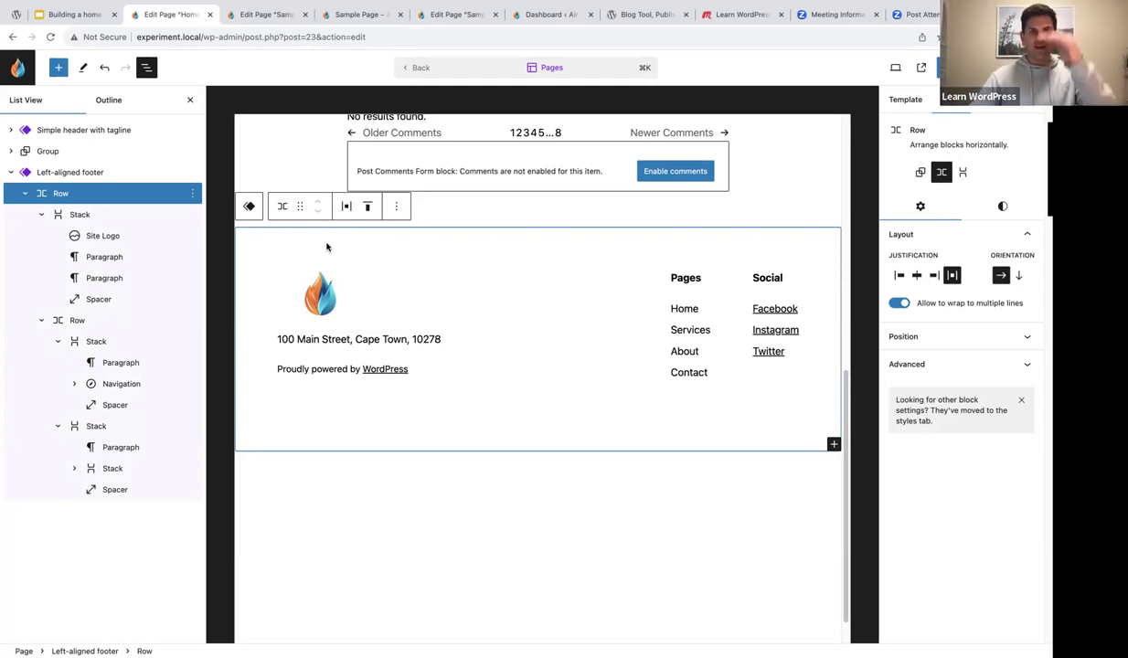
{"action": "left_click", "coordinate": [1004, 207]}
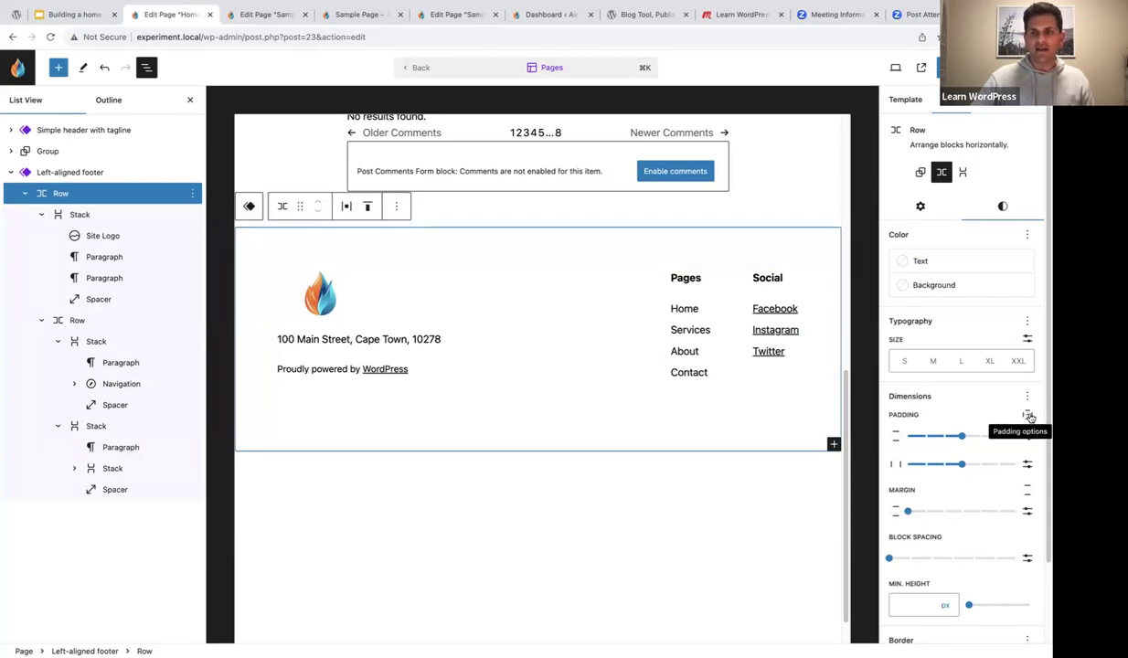
{"action": "left_click", "coordinate": [1029, 416]}
{"action": "left_click", "coordinate": [927, 467]}
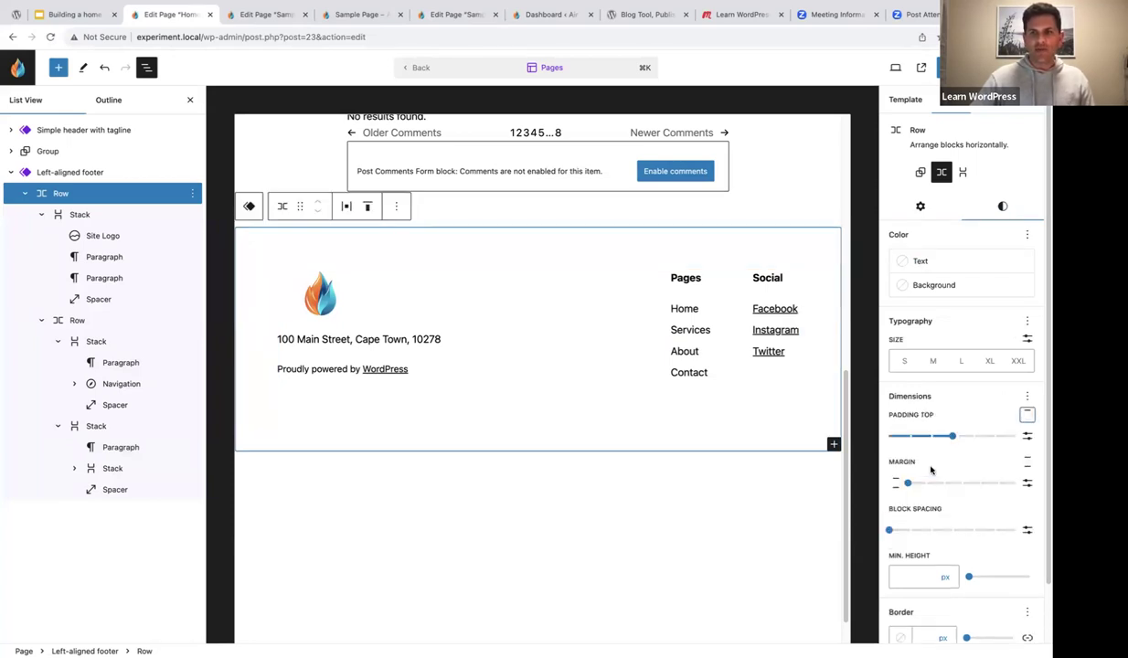
{"action": "left_click_drag", "start_coordinate": [953, 439], "coordinate": [912, 441]}
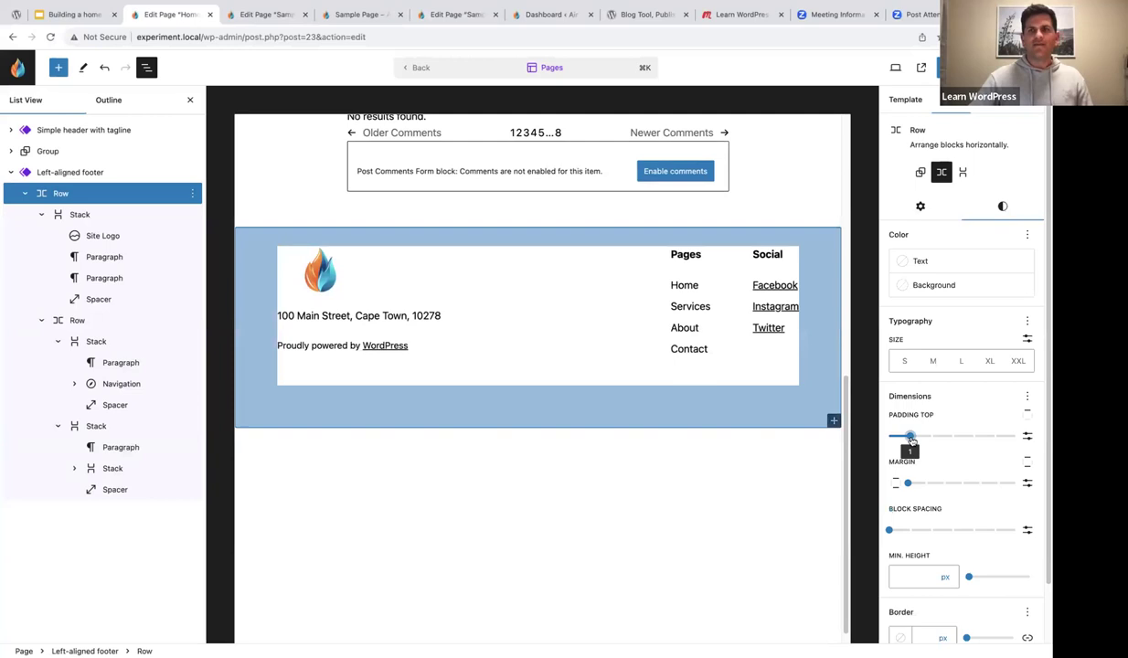
{"action": "key", "text": "super+s"}
{"action": "key", "text": "super+s"}
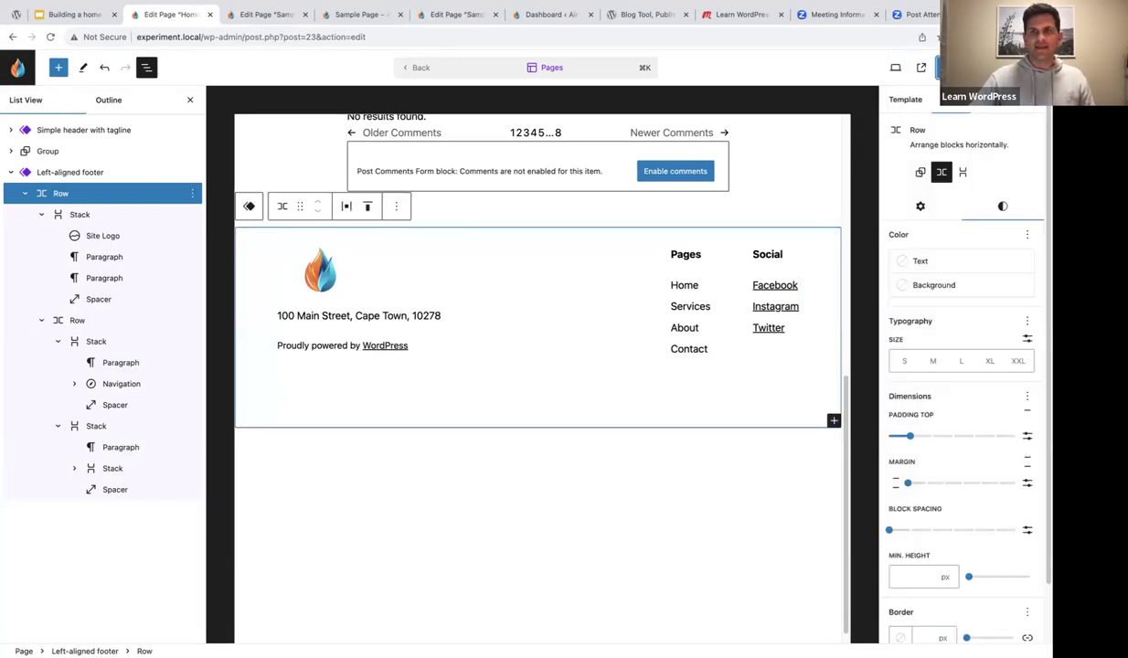
{"action": "left_click", "coordinate": [187, 101]}
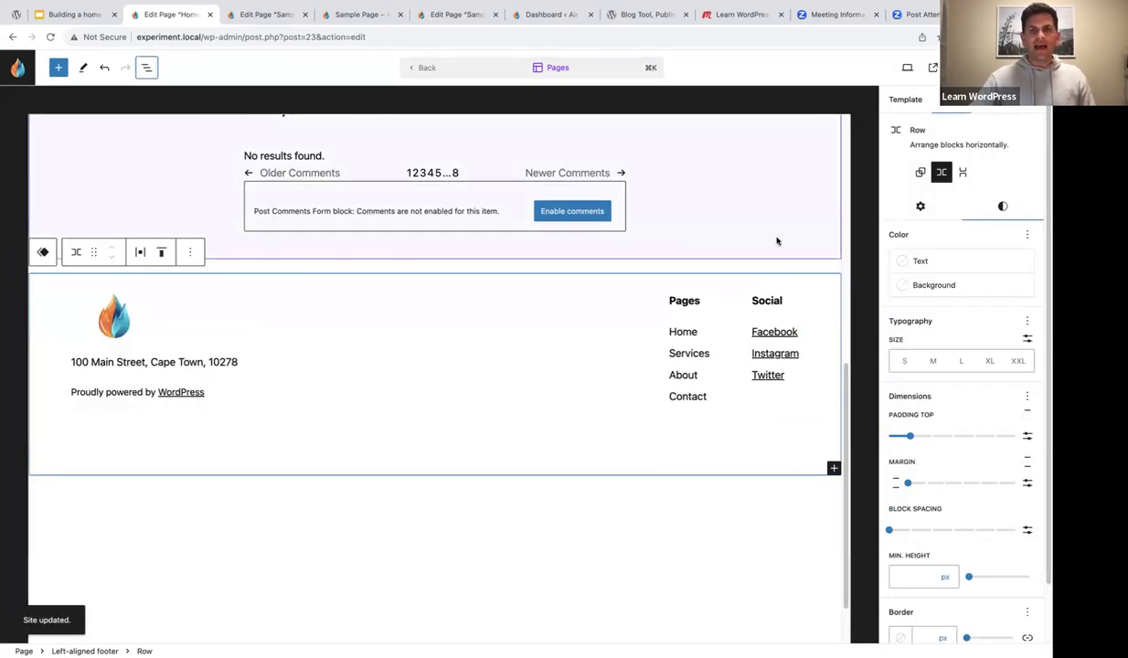
- Review the header and footer in the Pages template, then reload the live Sample Page and check both there
{"action": "left_click_drag", "start_coordinate": [846, 411], "coordinate": [829, 140]}
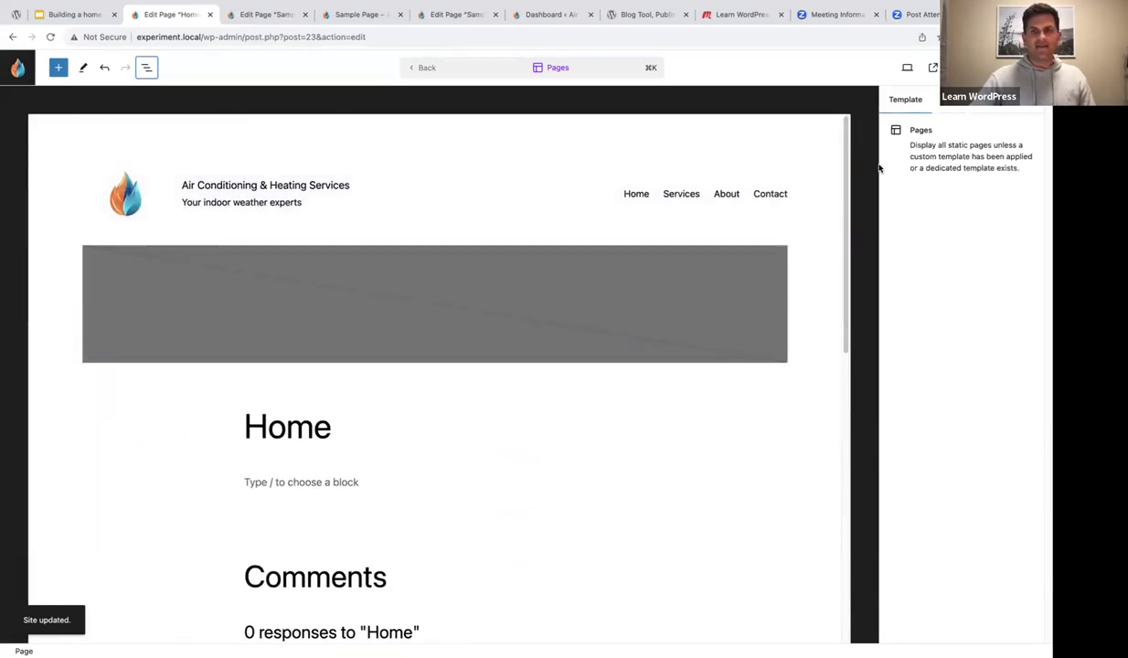
{"action": "left_click_drag", "start_coordinate": [846, 151], "coordinate": [866, 454]}
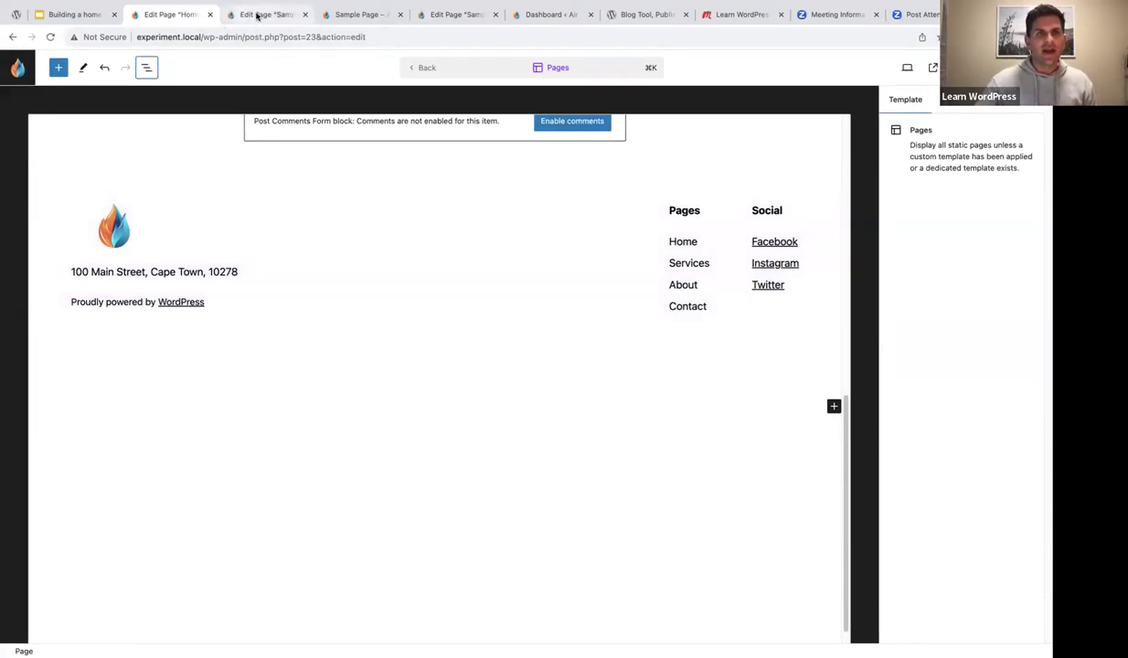
{"action": "left_click", "coordinate": [259, 15]}
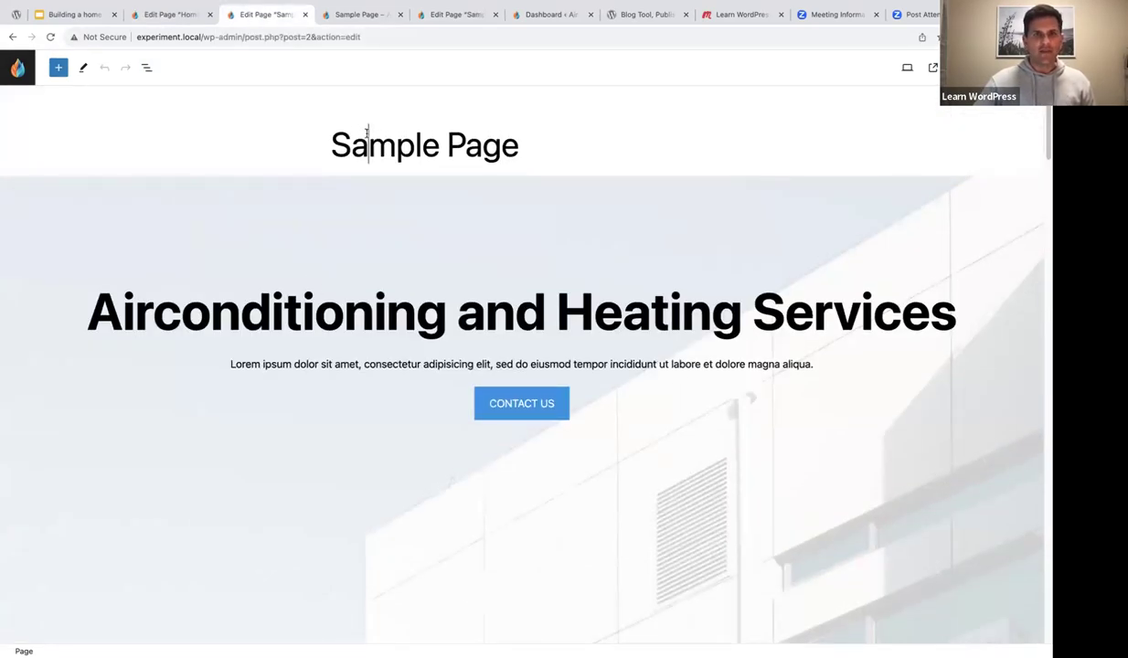
{"action": "left_click", "coordinate": [349, 48]}
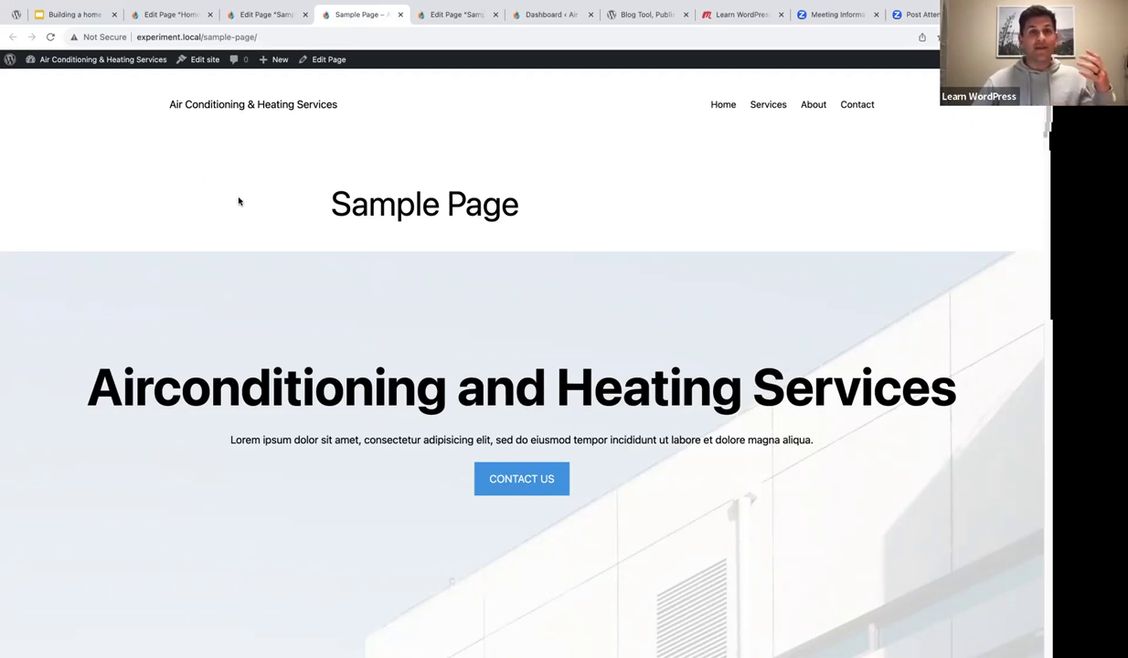
{"action": "left_click", "coordinate": [50, 38]}
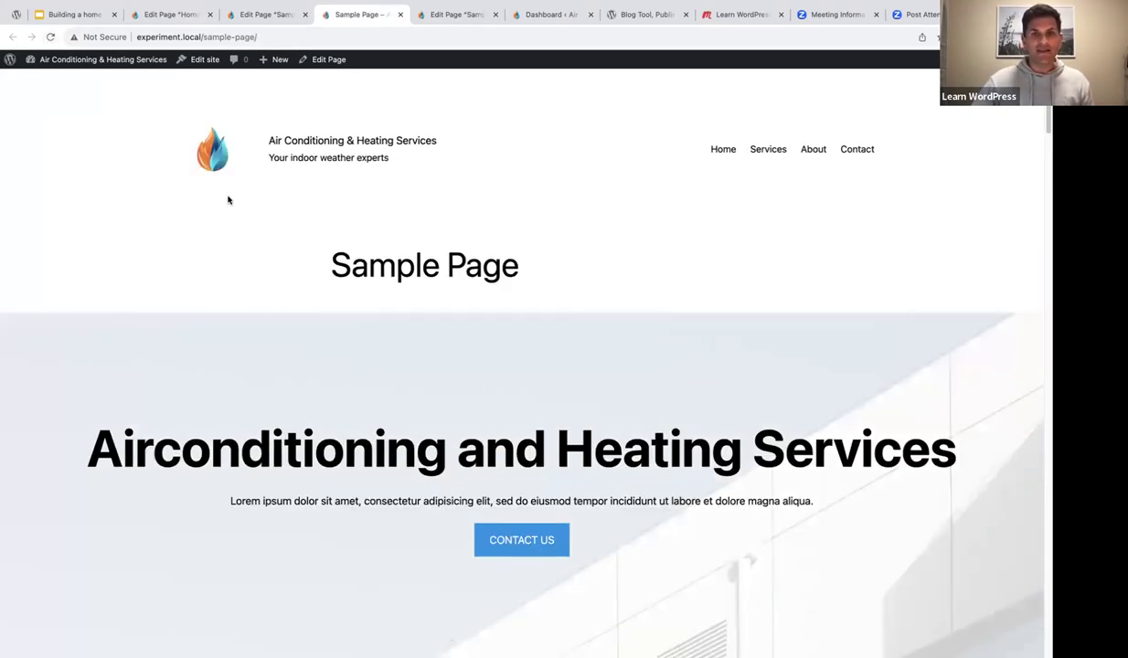
{"action": "scroll", "coordinate": [228, 200], "scroll_direction": "down", "scroll_amount": 20}
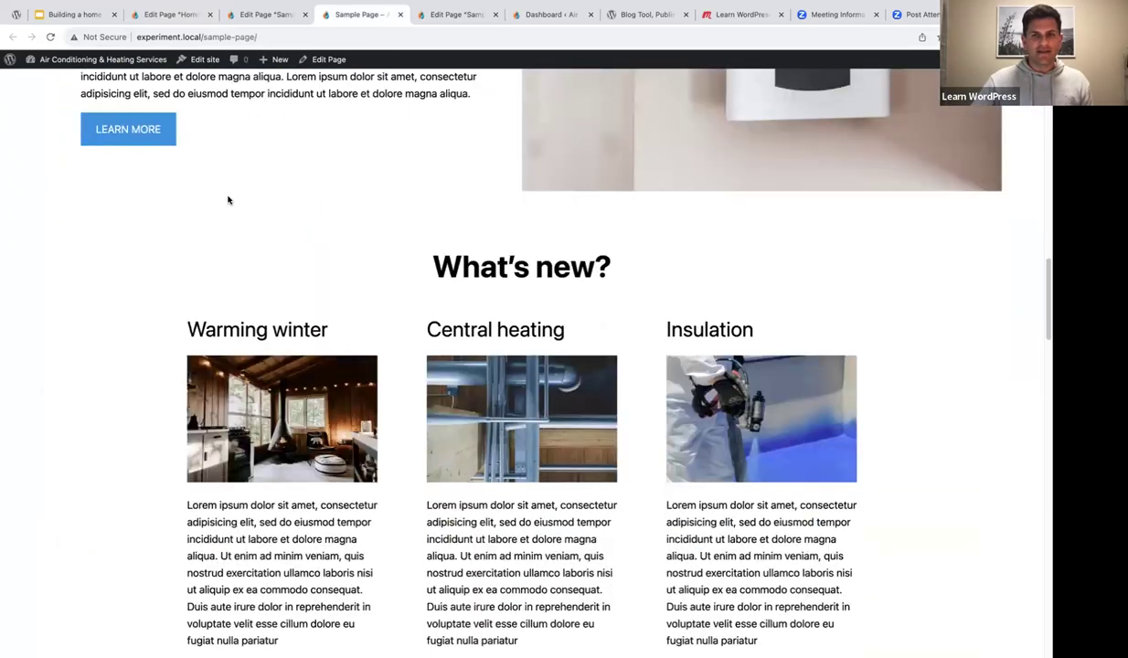
{"action": "scroll", "coordinate": [229, 201], "scroll_direction": "down", "scroll_amount": 20}
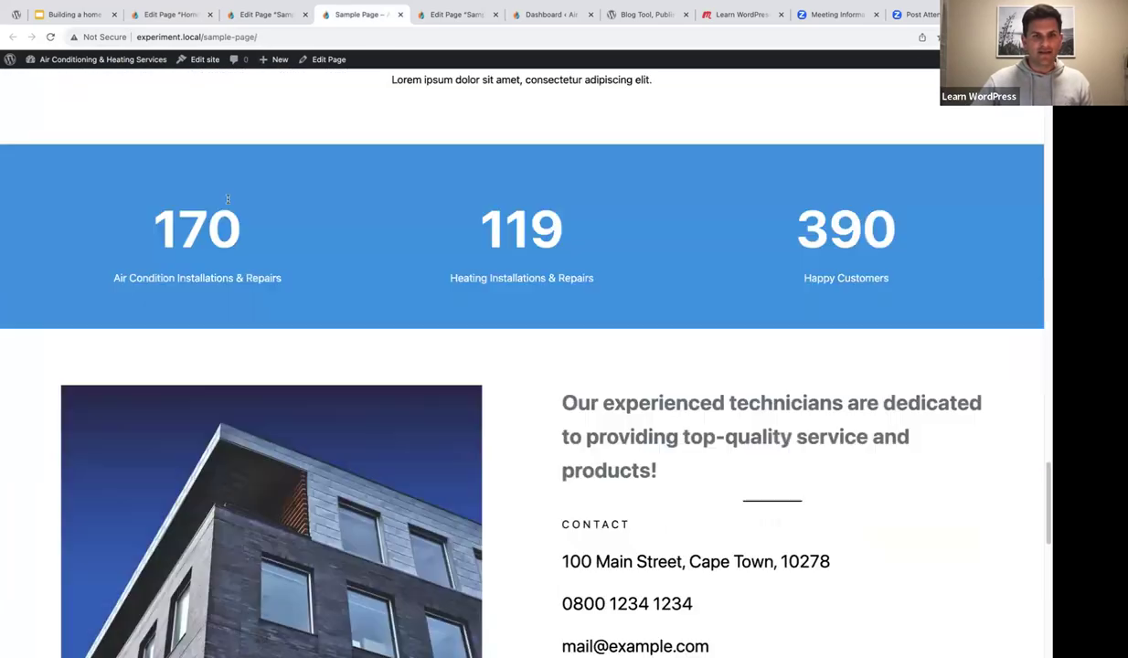
{"action": "scroll", "coordinate": [228, 200], "scroll_direction": "down", "scroll_amount": 15}
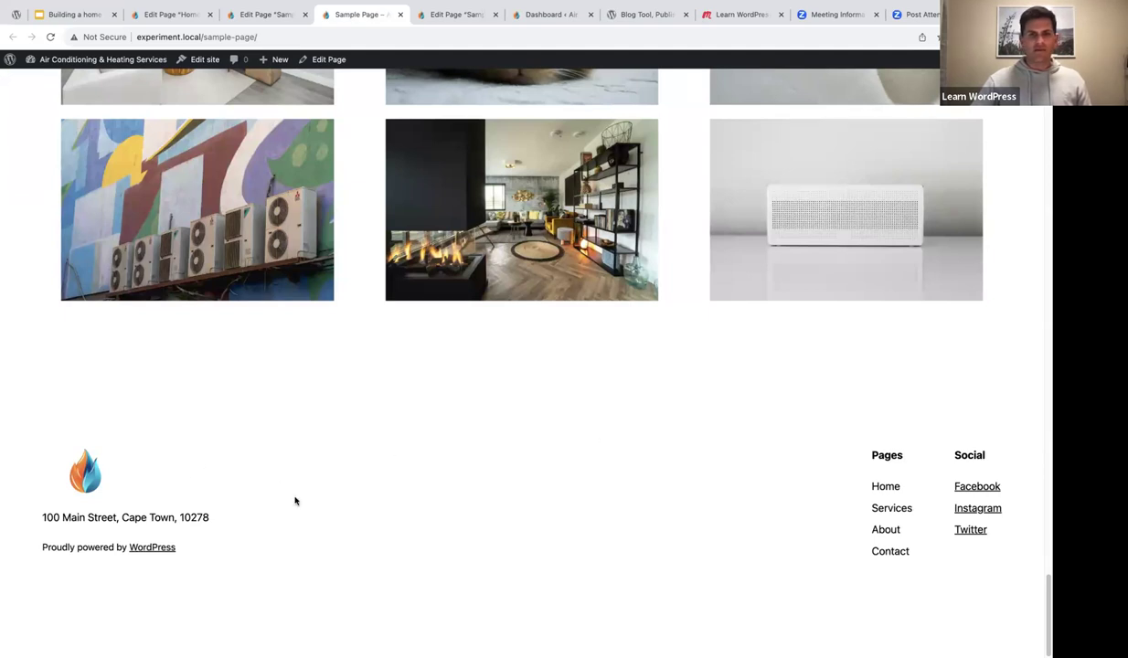
- Set the right, bottom and left padding of the left-aligned footer's outer Row in the Pages template to 5
{"action": "left_click", "coordinate": [166, 19]}
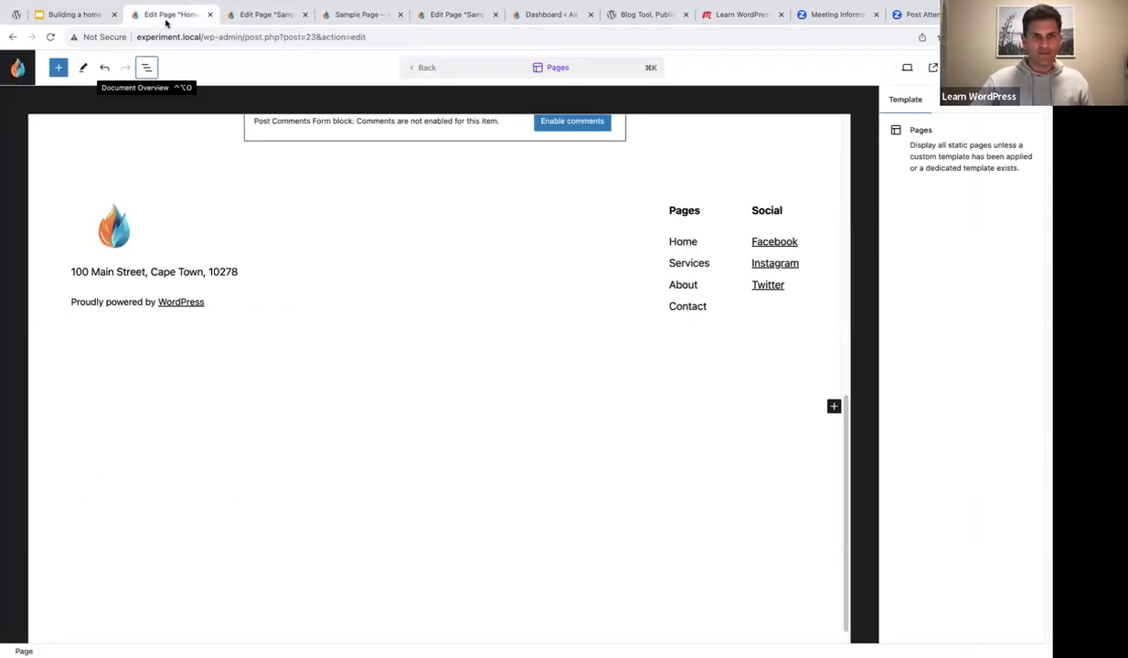
{"action": "left_click", "coordinate": [77, 195]}
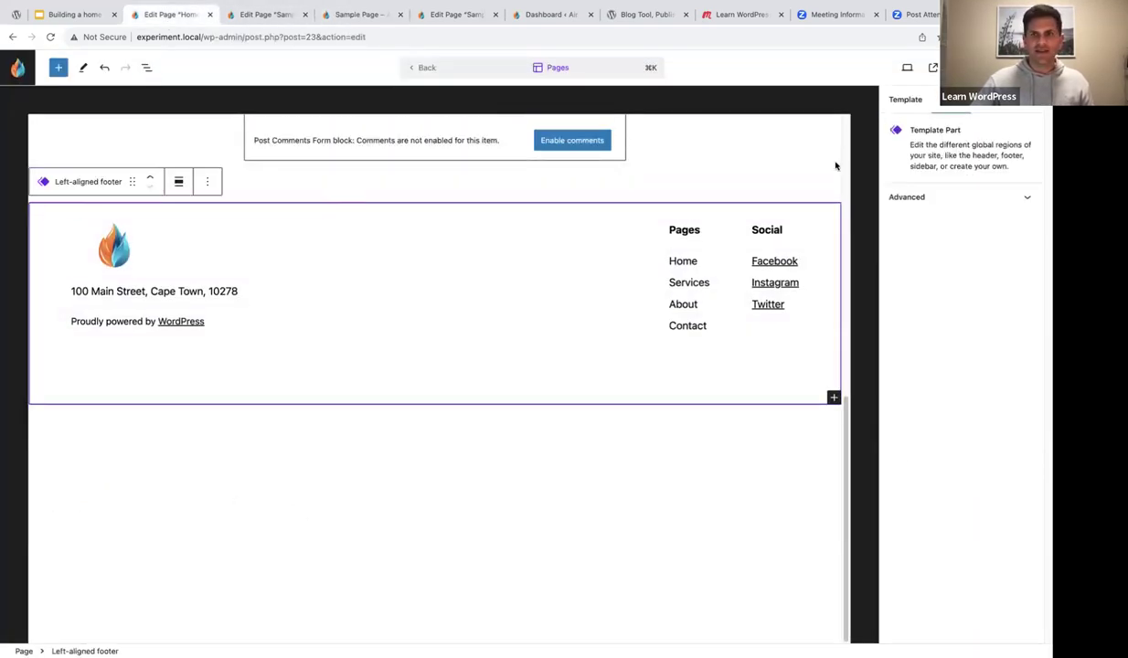
{"action": "left_click", "coordinate": [147, 69]}
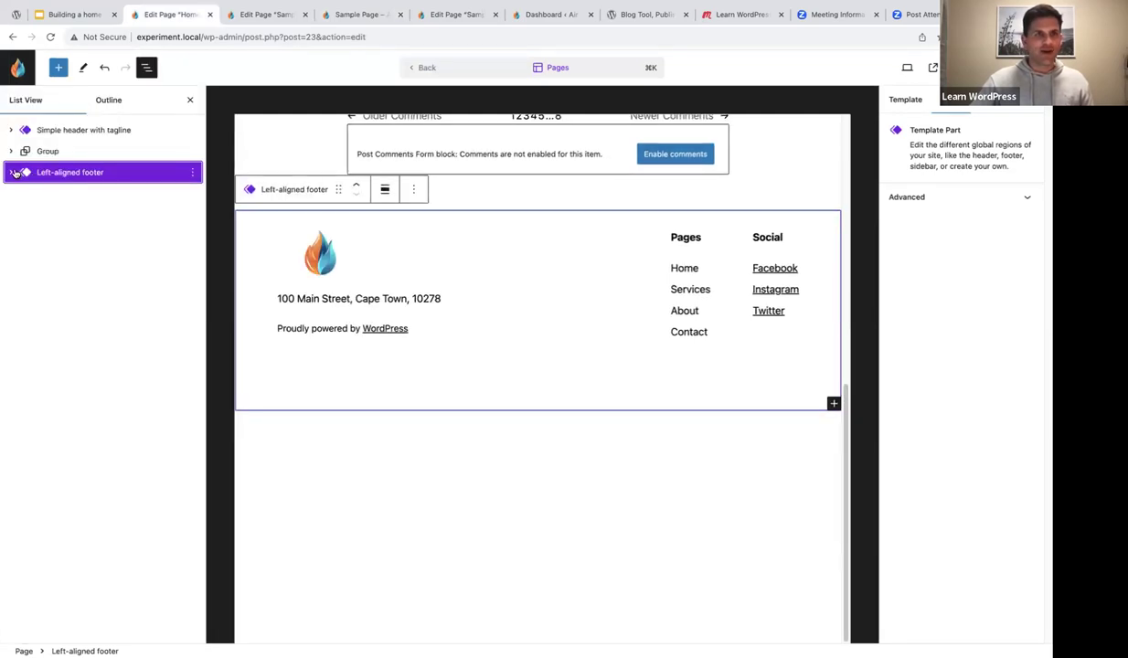
{"action": "left_click", "coordinate": [11, 172]}
{"action": "left_click", "coordinate": [61, 193]}
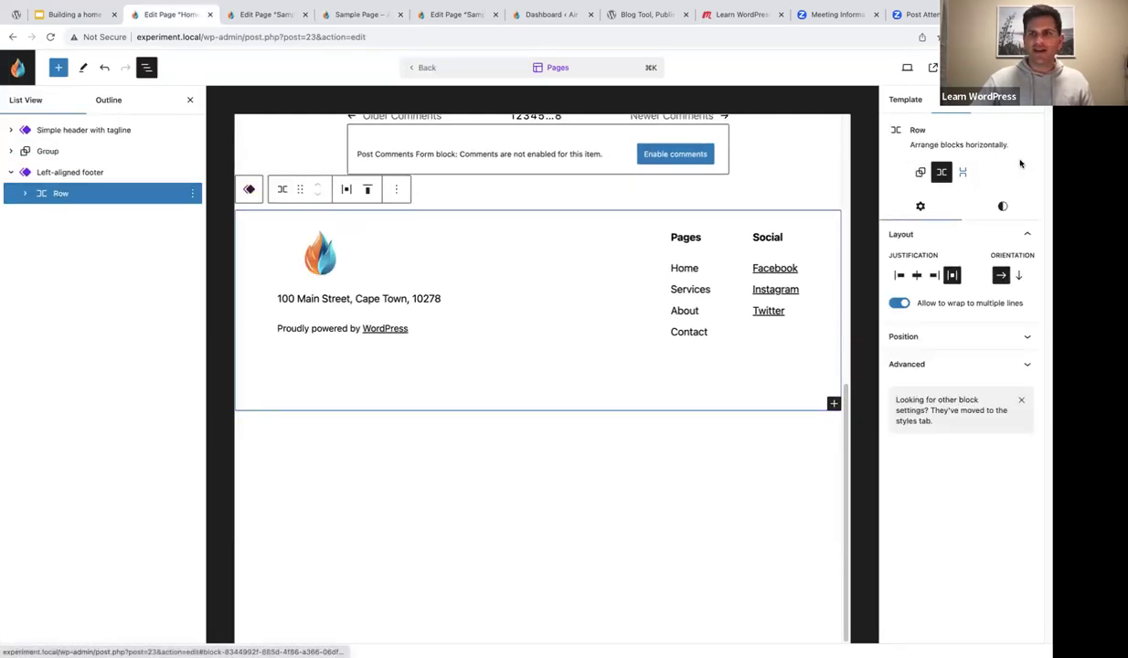
{"action": "left_click", "coordinate": [1002, 206]}
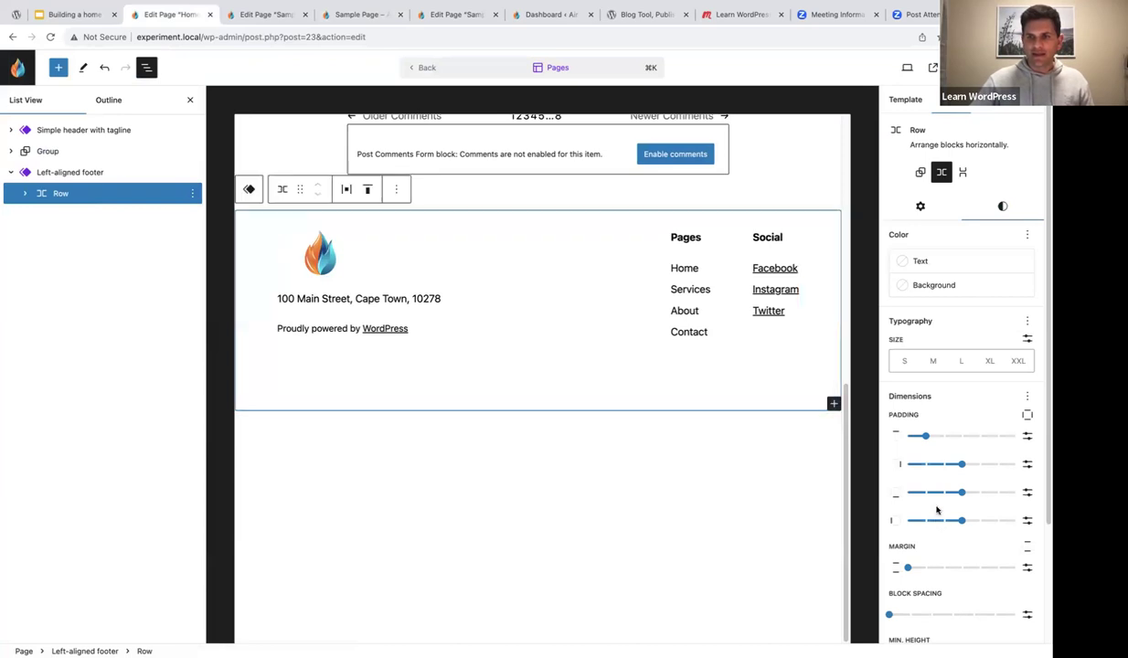
{"action": "left_click_drag", "start_coordinate": [970, 467], "coordinate": [998, 465]}
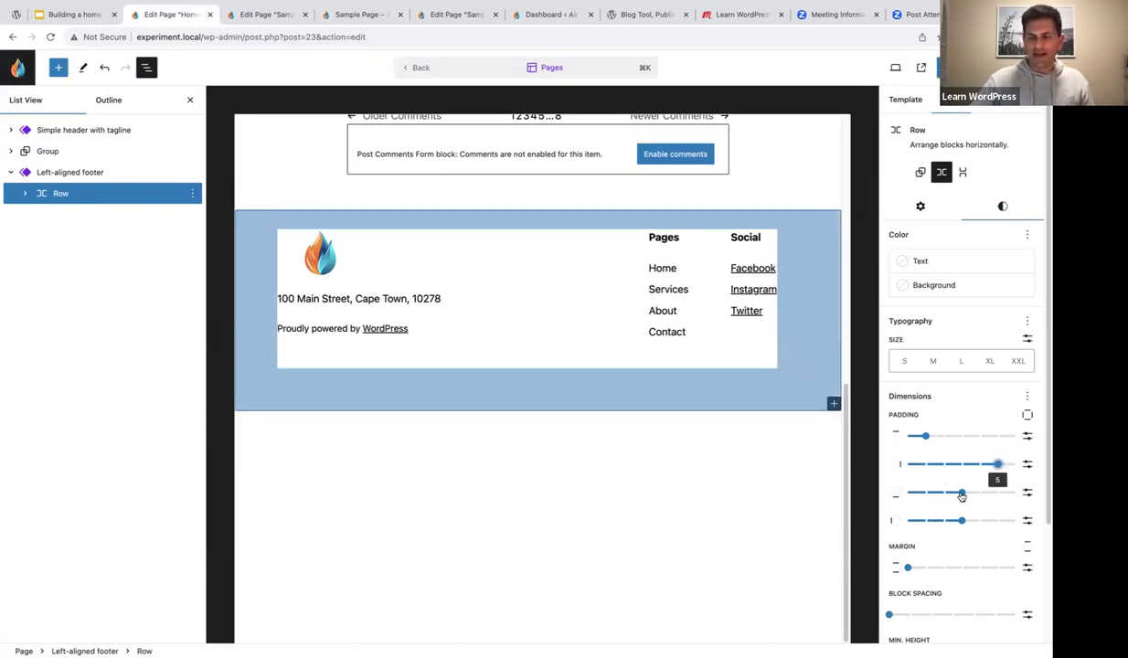
{"action": "left_click_drag", "start_coordinate": [961, 520], "coordinate": [998, 492]}
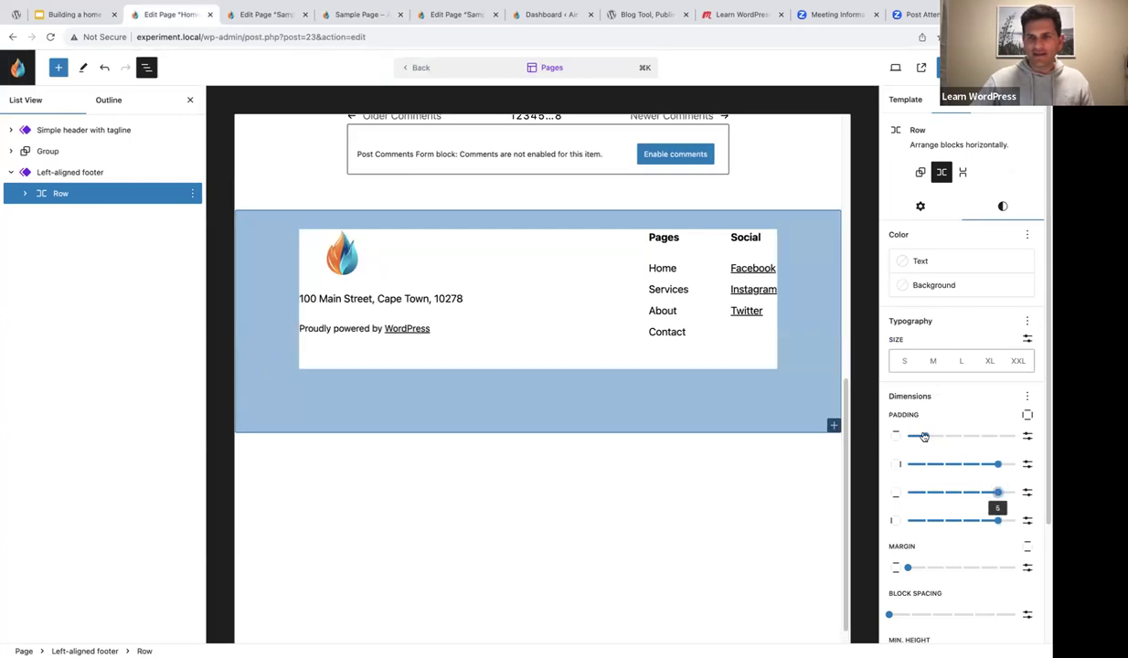
- Set the top padding of the footer's outer Row to 0 and save the template changes
{"action": "left_click_drag", "start_coordinate": [925, 437], "coordinate": [908, 436]}
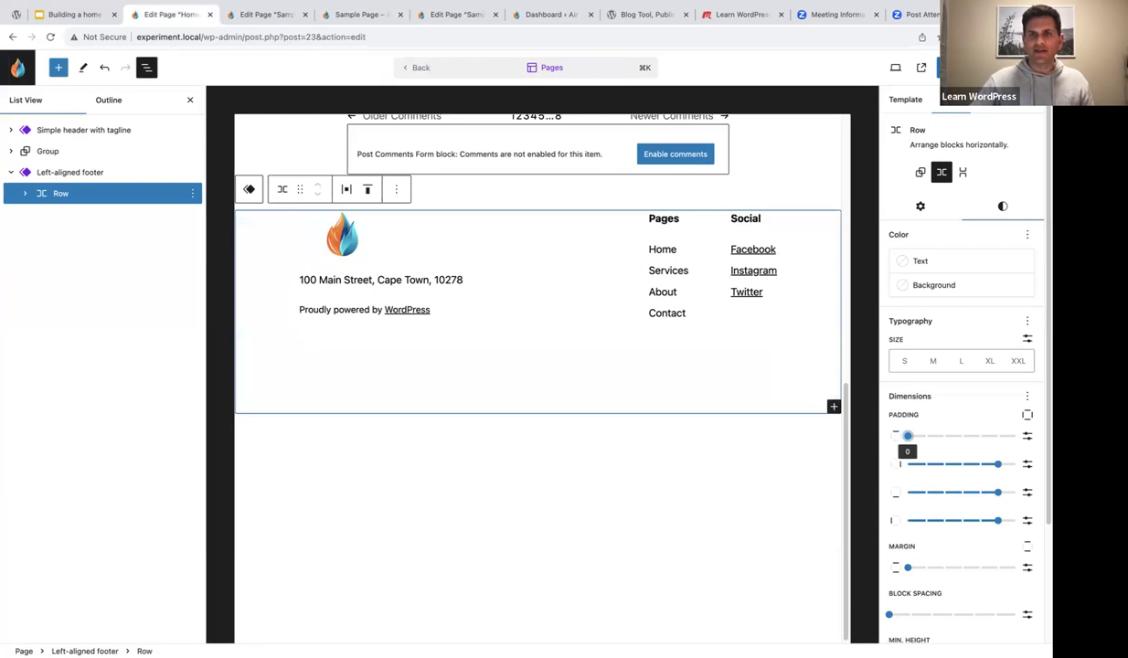
{"action": "left_click", "coordinate": [946, 67]}
{"action": "left_click", "coordinate": [901, 67]}
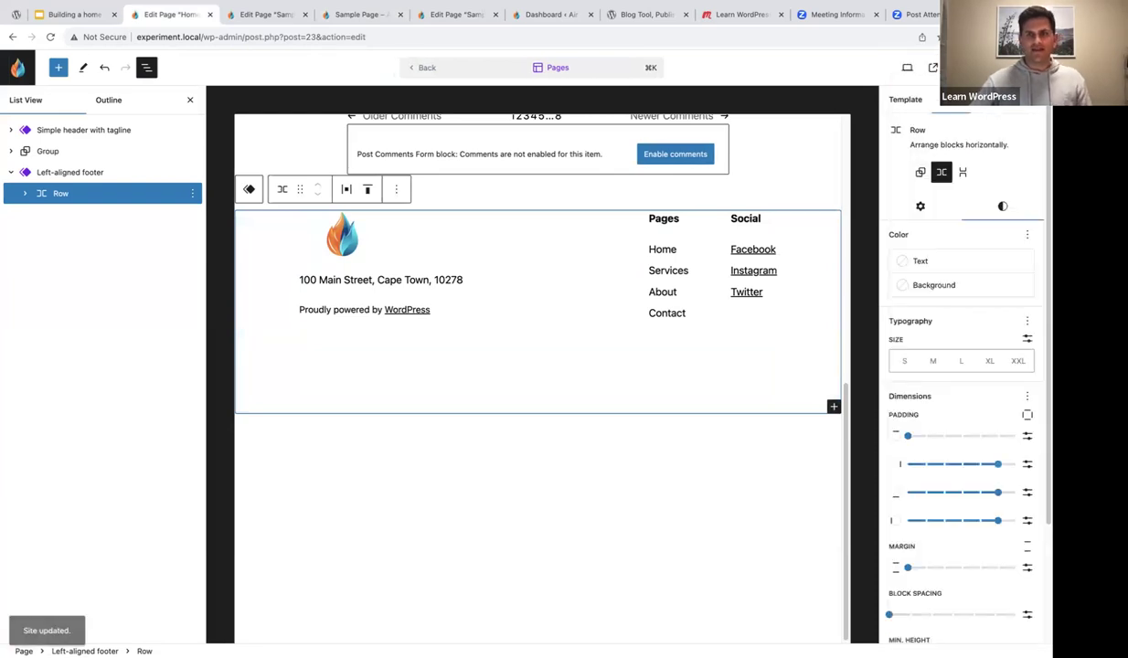
- Reload the live Sample Page and examine its footer spacing, page content and title
{"action": "left_click", "coordinate": [453, 14]}
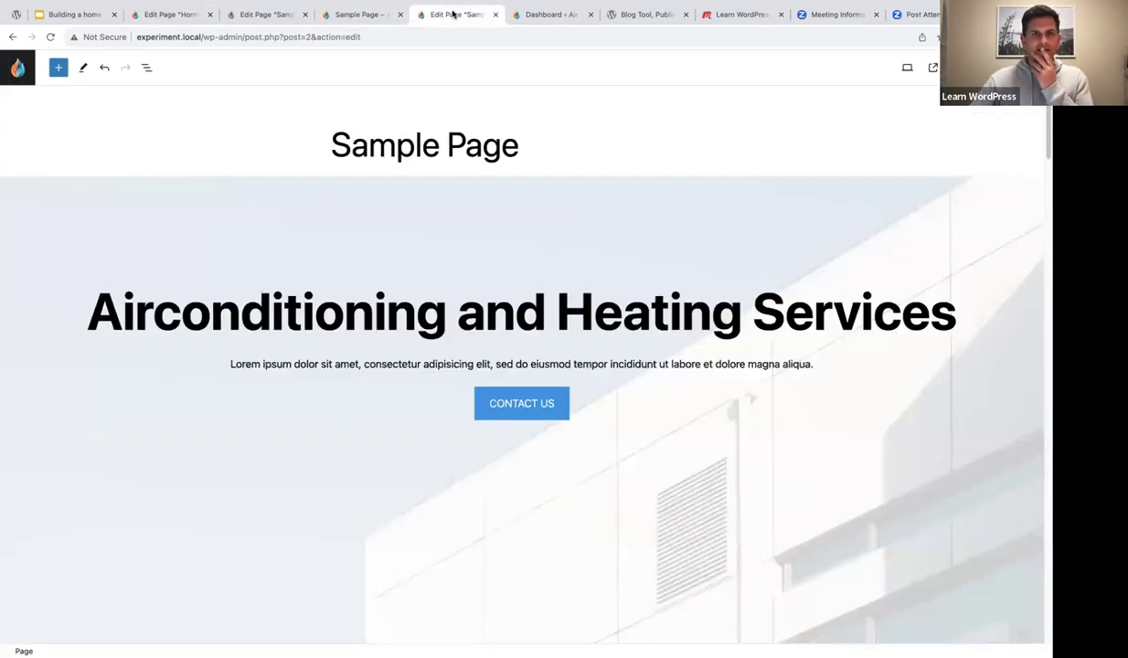
{"action": "left_click", "coordinate": [518, 14]}
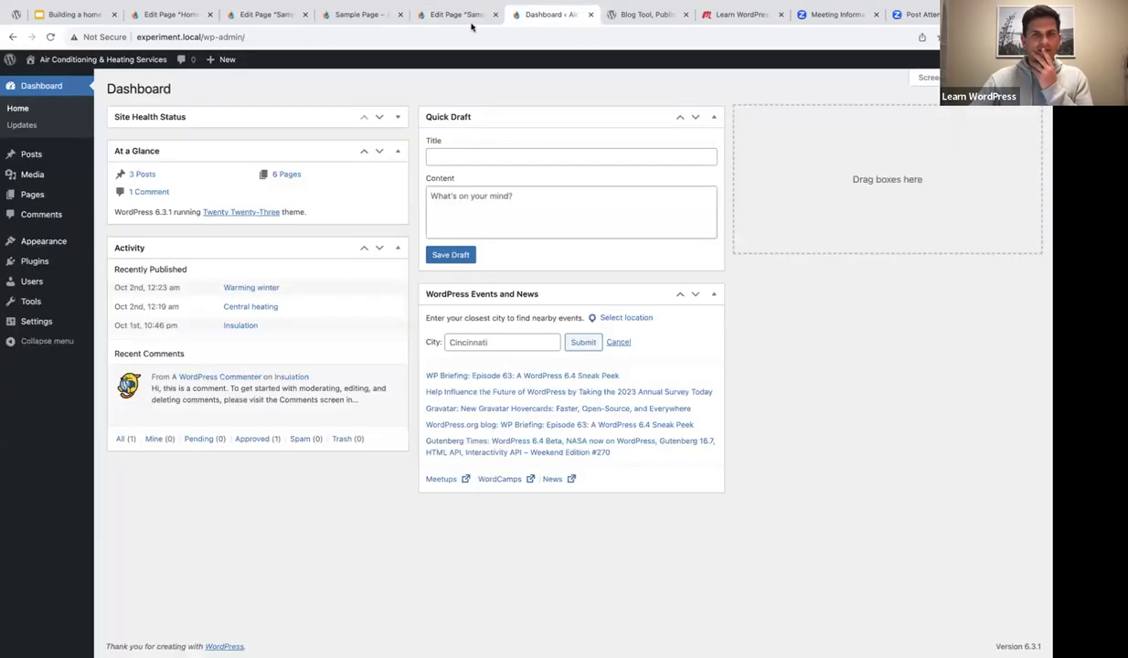
{"action": "left_click", "coordinate": [360, 15]}
{"action": "left_click", "coordinate": [49, 36]}
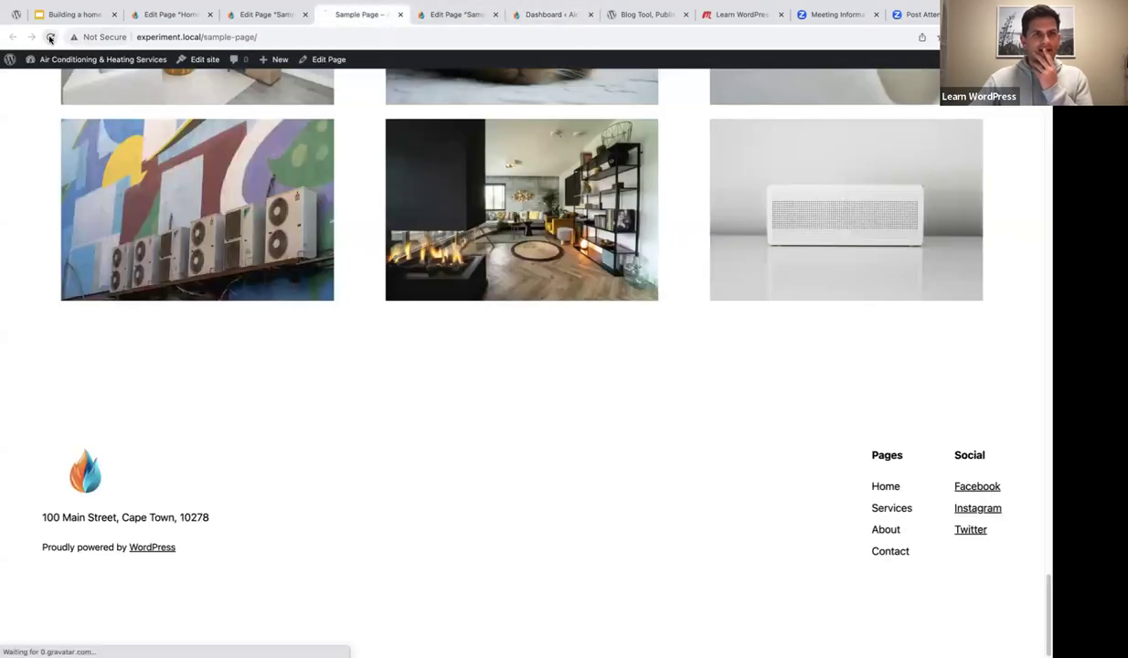
{"action": "scroll", "coordinate": [444, 447], "scroll_direction": "down", "scroll_amount": 1}
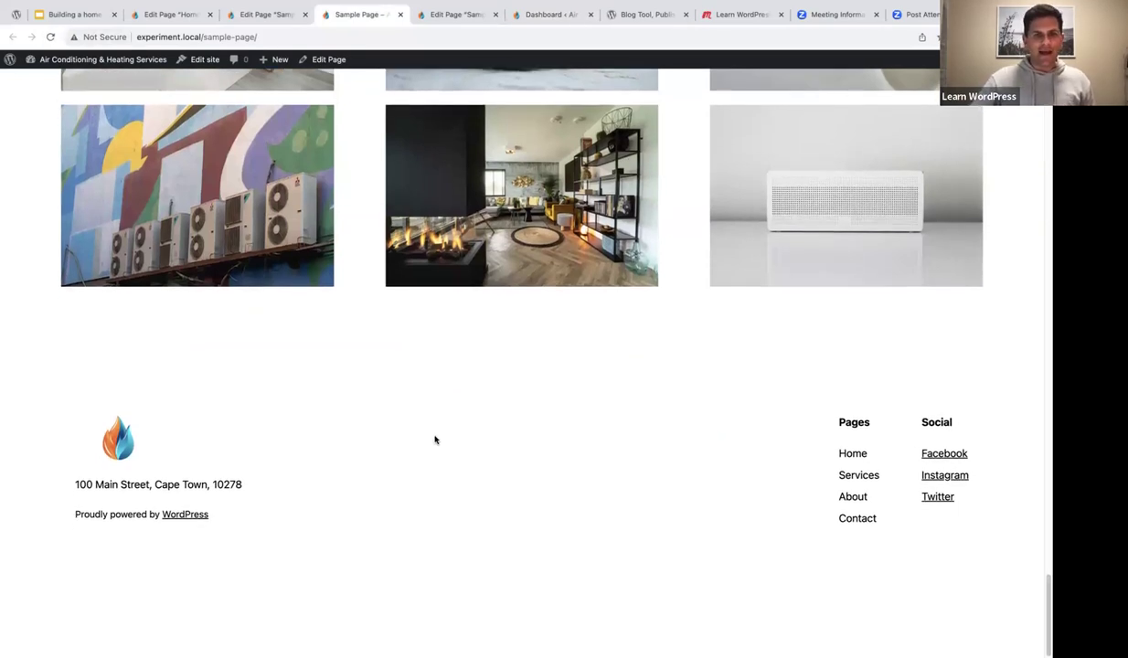
{"action": "scroll", "coordinate": [439, 441], "scroll_direction": "up", "scroll_amount": 2}
{"action": "scroll", "coordinate": [435, 439], "scroll_direction": "up", "scroll_amount": 15}
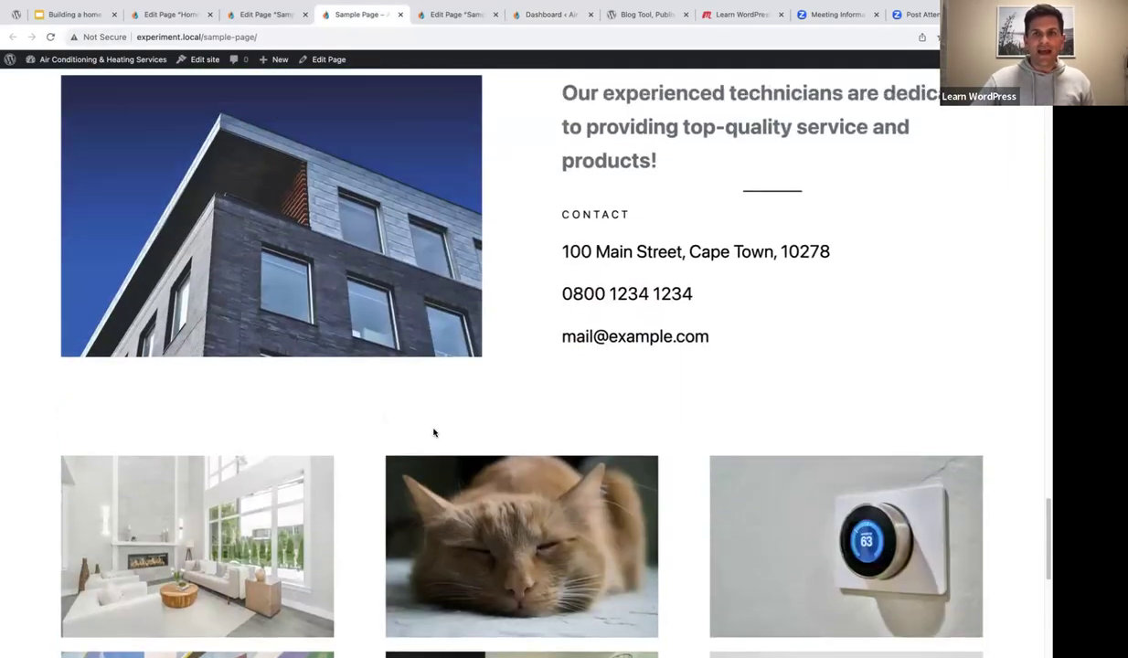
{"action": "scroll", "coordinate": [437, 434], "scroll_direction": "up", "scroll_amount": 15}
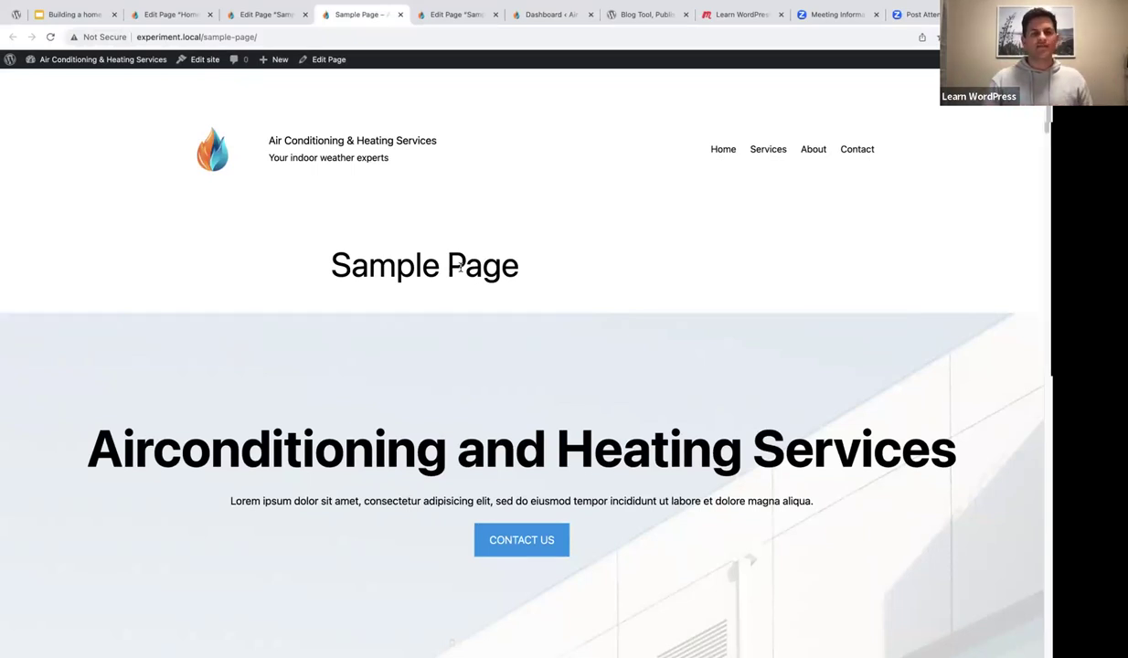
{"action": "scroll", "coordinate": [460, 265], "scroll_direction": "up", "scroll_amount": 1}
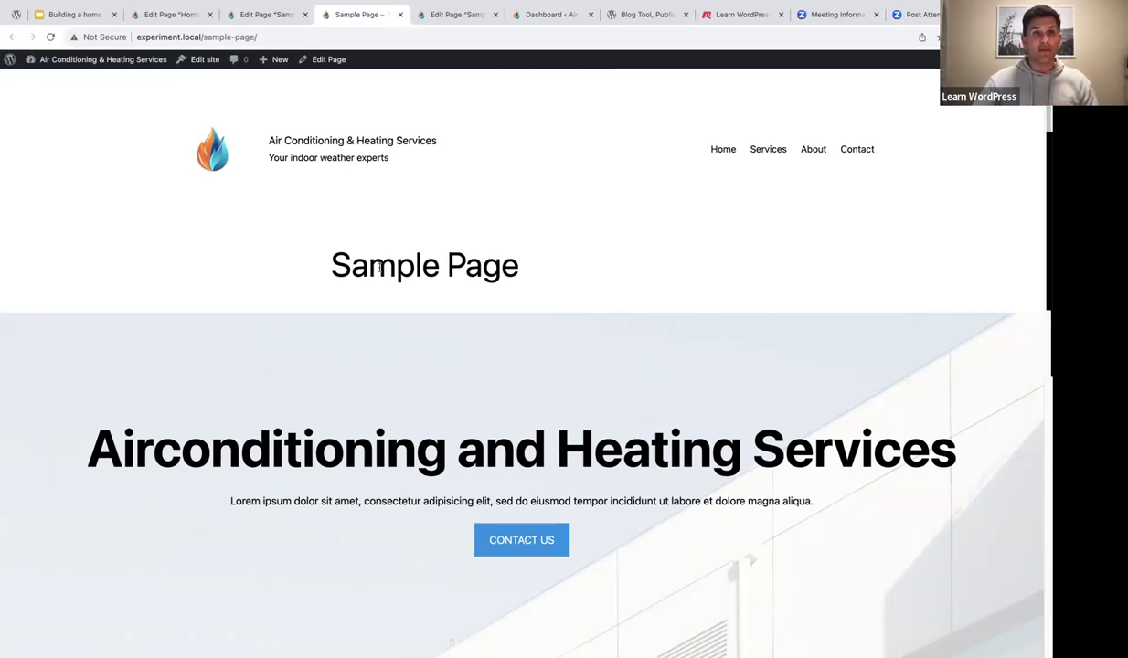
- Delete the Title block showing "Home" from the Pages template
{"action": "left_click", "coordinate": [166, 16]}
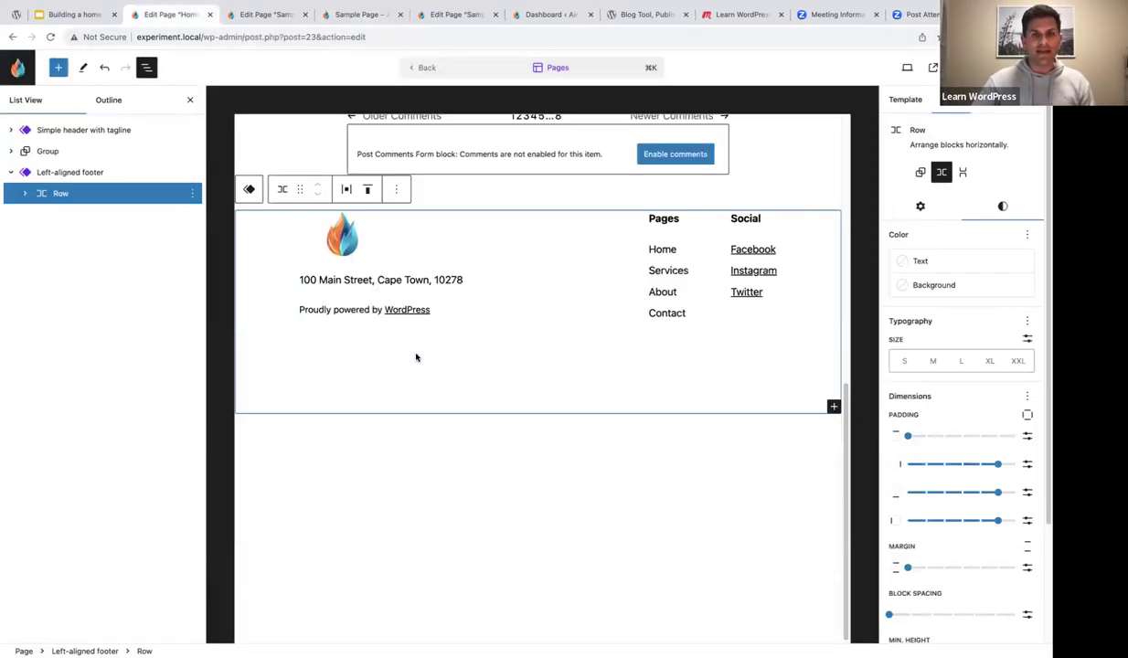
{"action": "scroll", "coordinate": [419, 360], "scroll_direction": "up", "scroll_amount": 10}
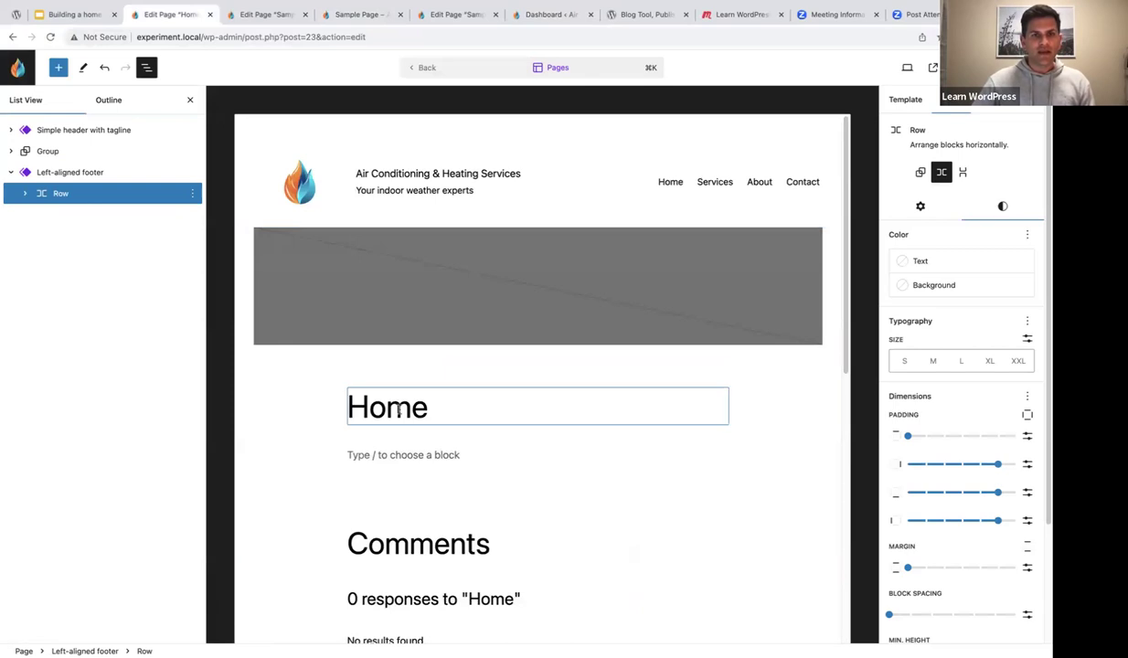
{"action": "left_click", "coordinate": [382, 405]}
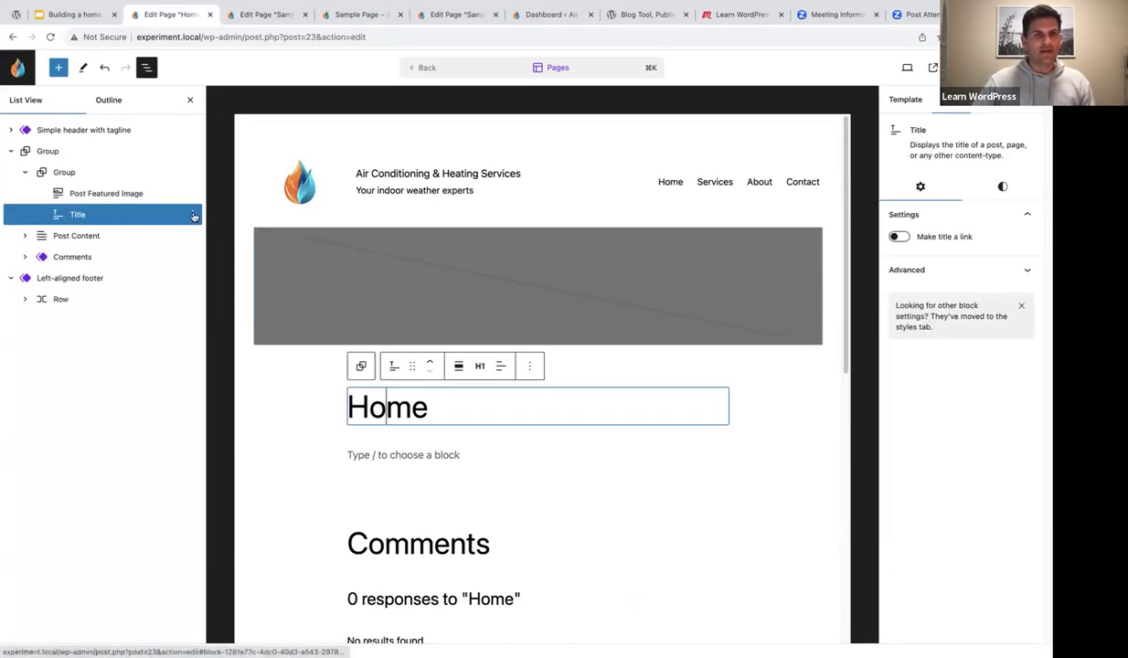
{"action": "left_click", "coordinate": [193, 215]}
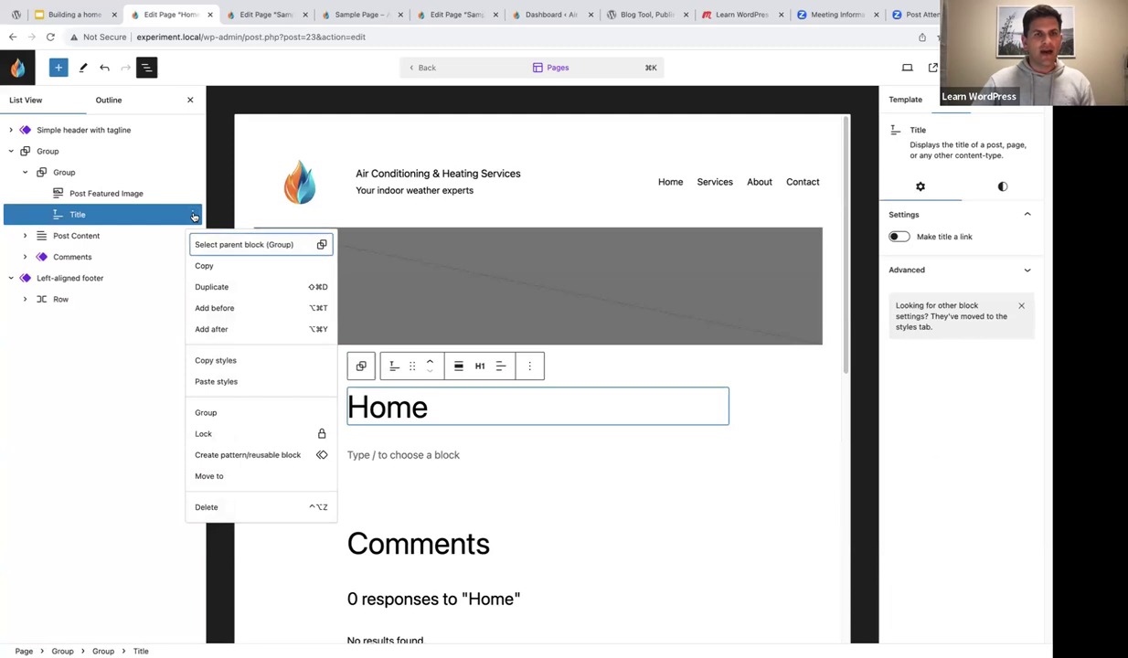
{"action": "left_click", "coordinate": [210, 508]}
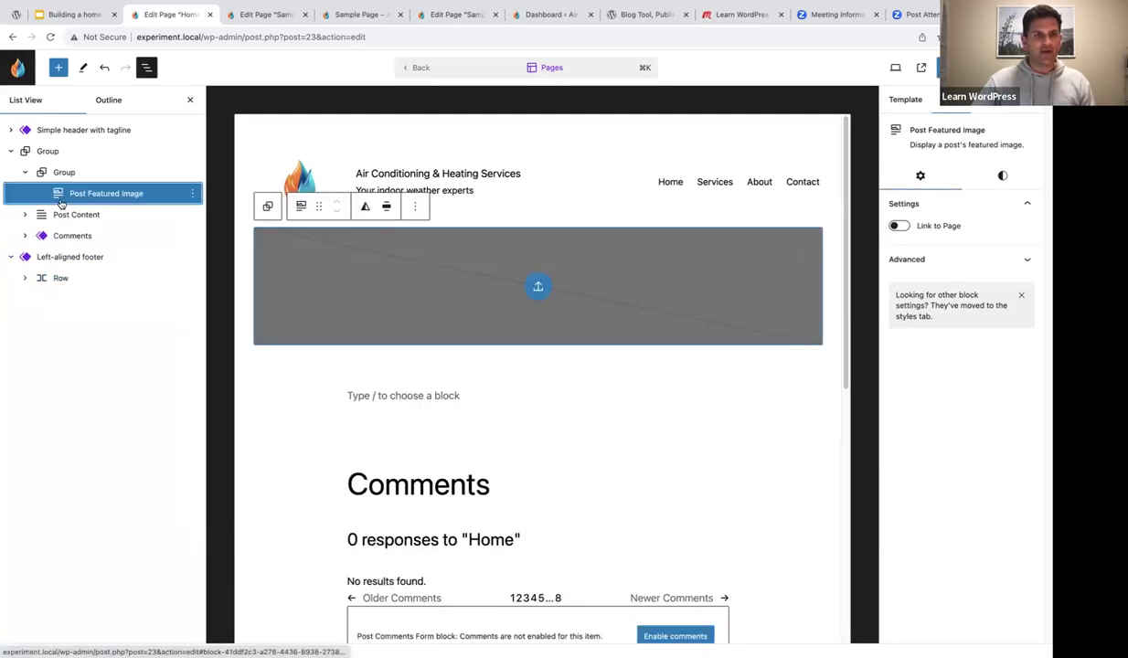
- Save the Pages template changes and reload the live Sample Page to examine its area between header and cover
{"action": "left_click", "coordinate": [951, 68]}
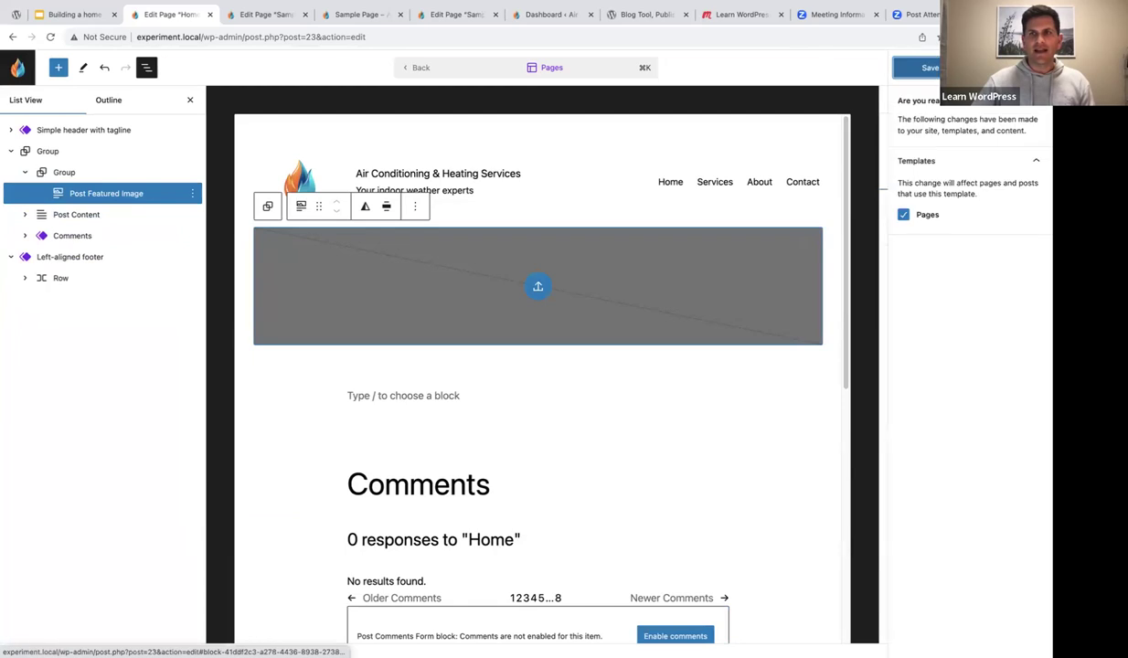
{"action": "left_click", "coordinate": [930, 68]}
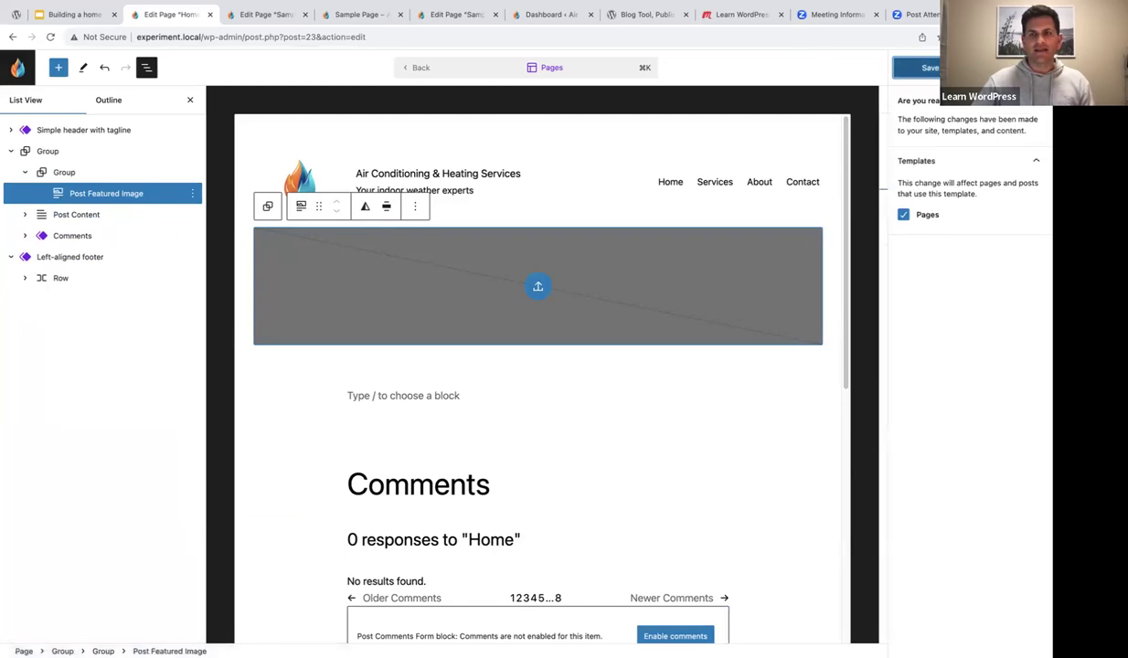
{"action": "left_click", "coordinate": [454, 14]}
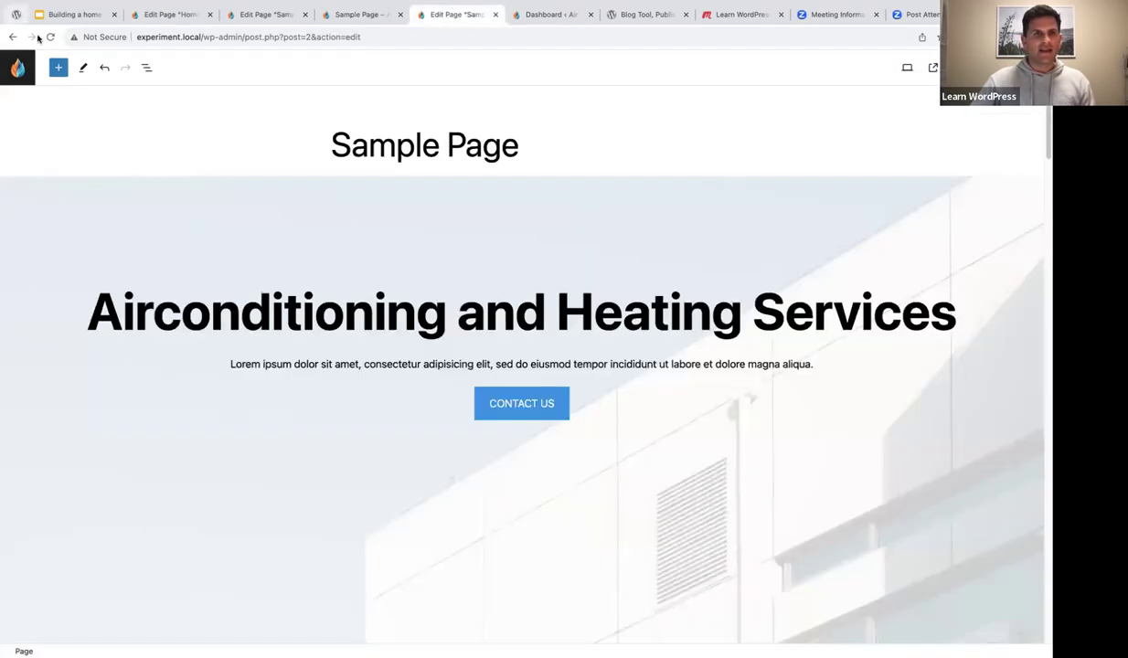
{"action": "left_click", "coordinate": [356, 15]}
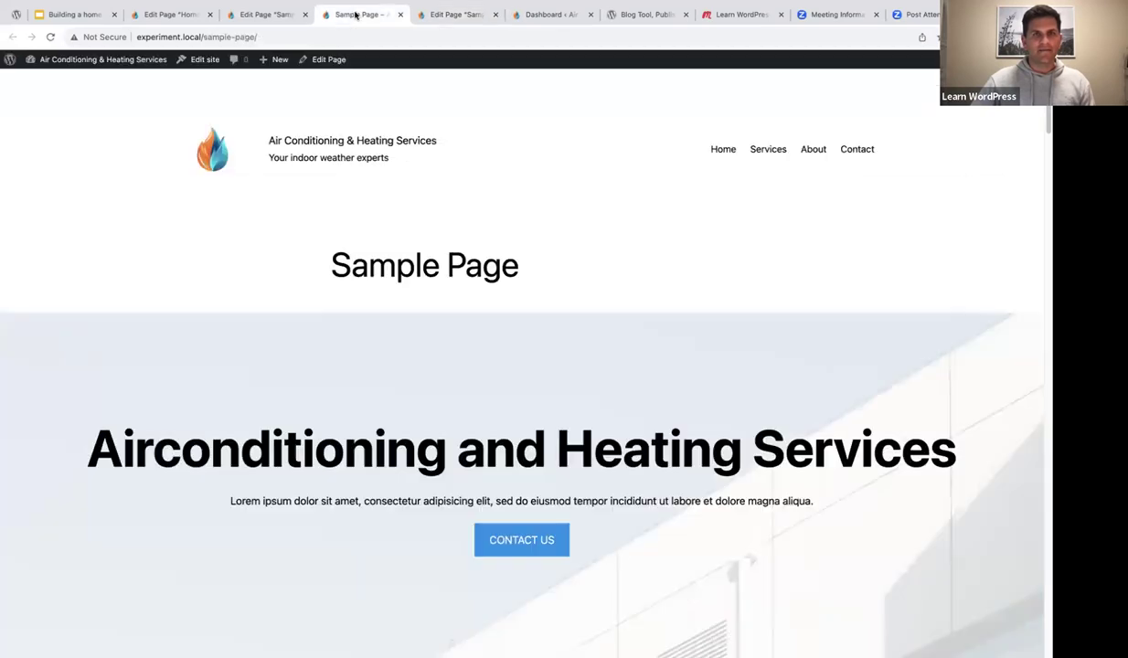
{"action": "left_click", "coordinate": [51, 38]}
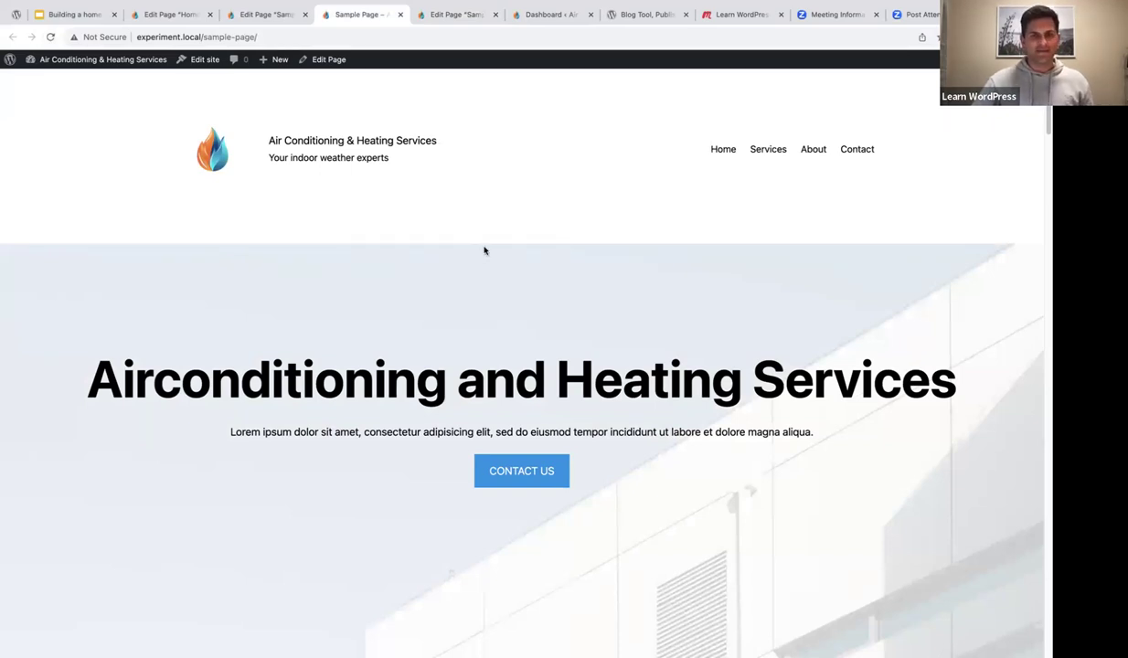
{"action": "scroll", "coordinate": [488, 265], "scroll_direction": "down", "scroll_amount": 5}
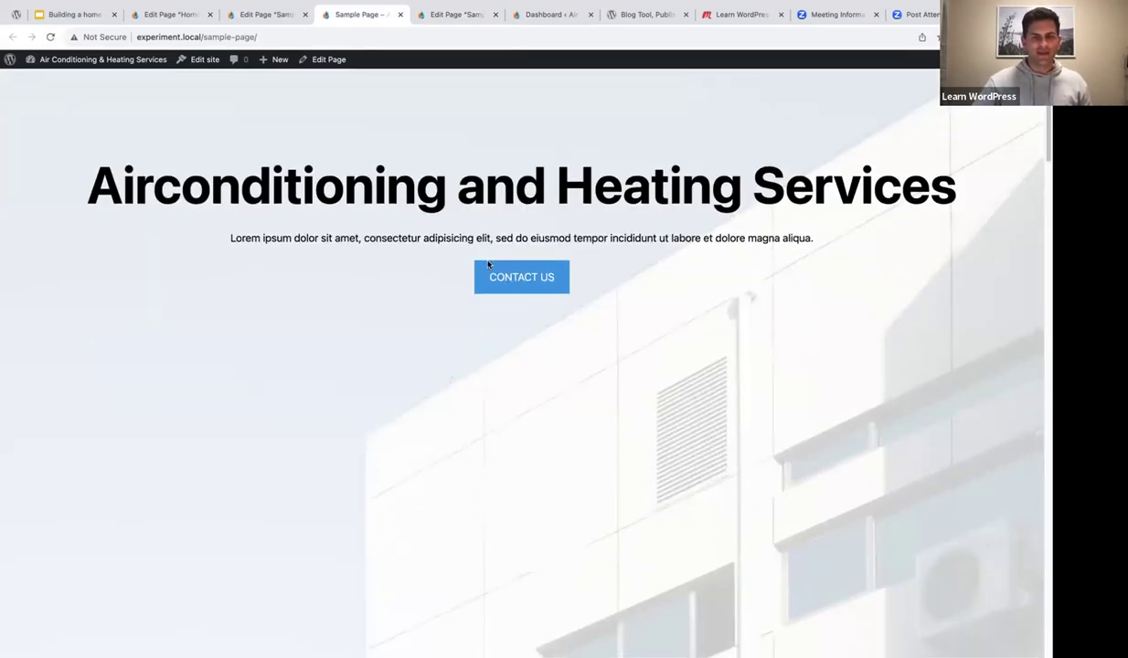
{"action": "scroll", "coordinate": [487, 264], "scroll_direction": "up", "scroll_amount": 5}
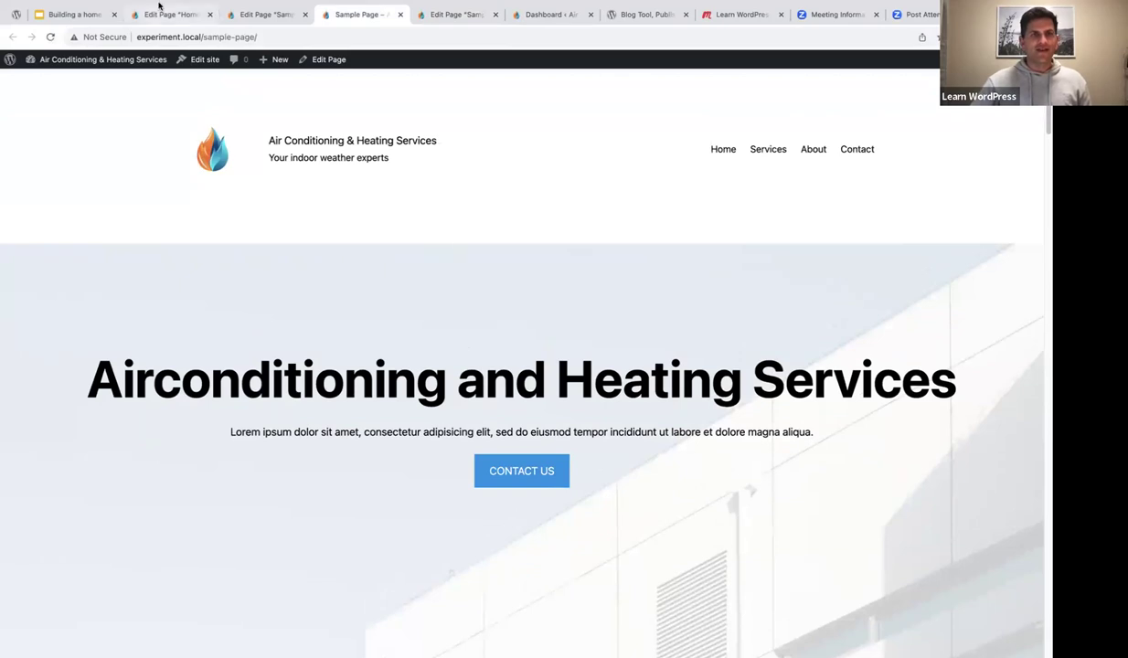
- Leave the template editor and open the Home page for editing in the Site Editor
{"action": "mouse_move", "coordinate": [174, 9]}
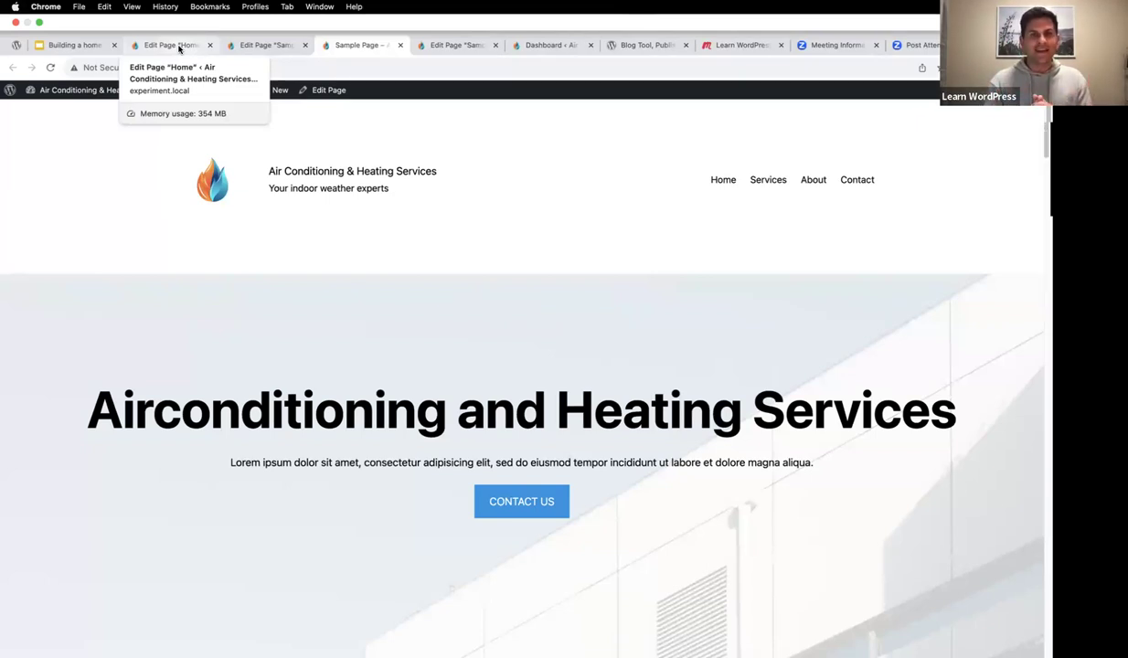
{"action": "left_click", "coordinate": [180, 46]}
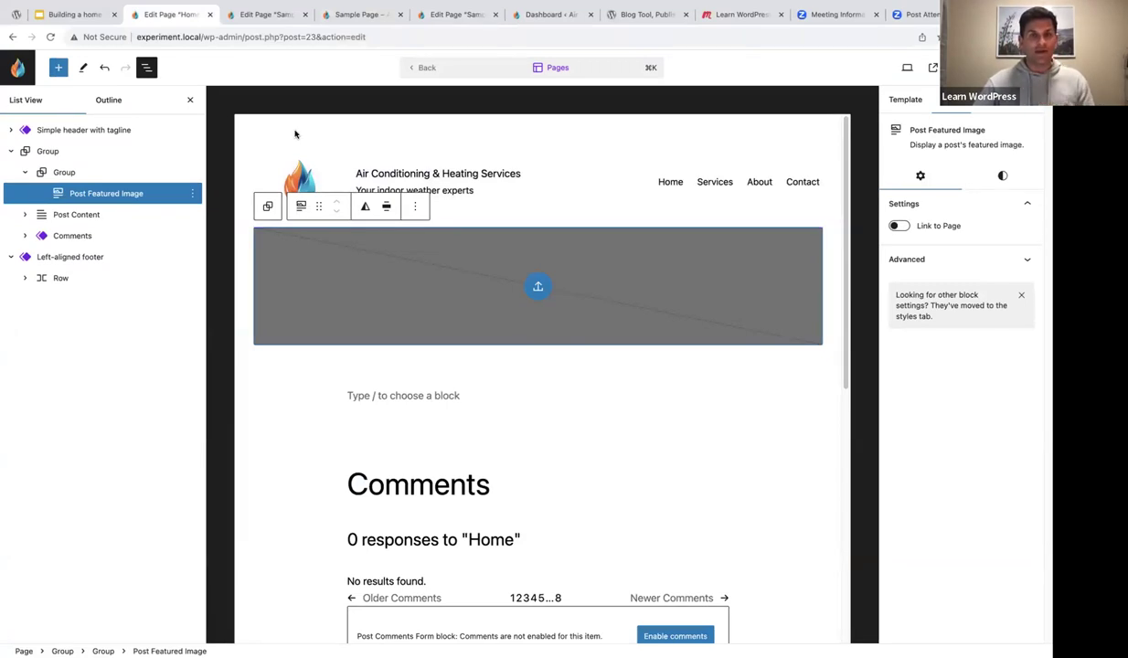
{"action": "left_click", "coordinate": [17, 67]}
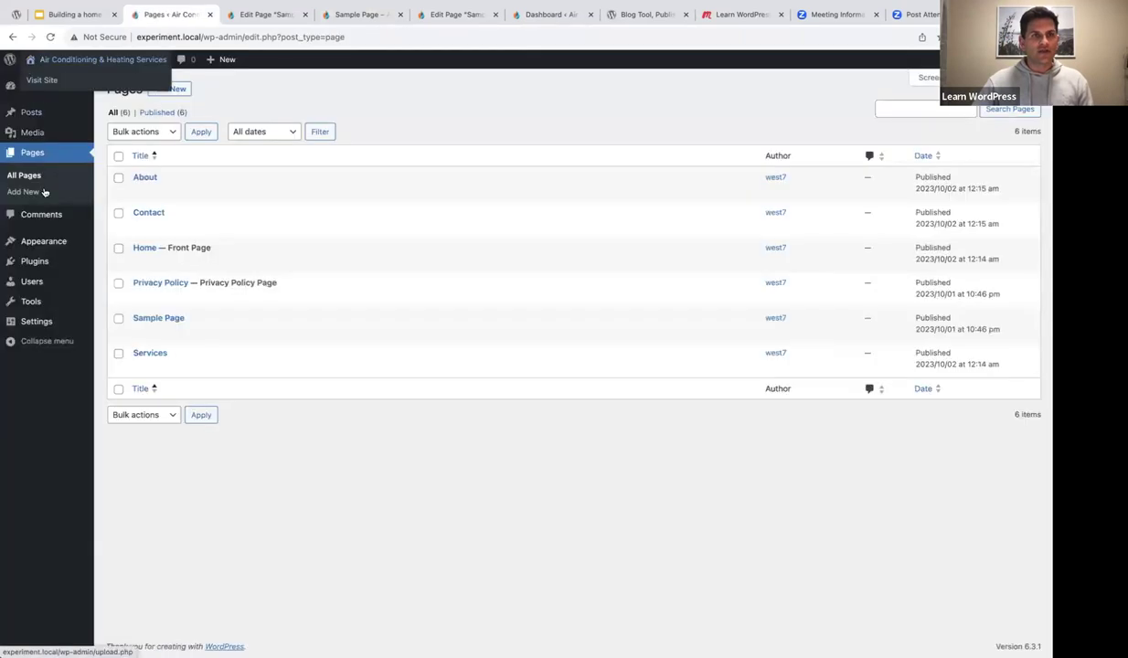
{"action": "mouse_move", "coordinate": [32, 241]}
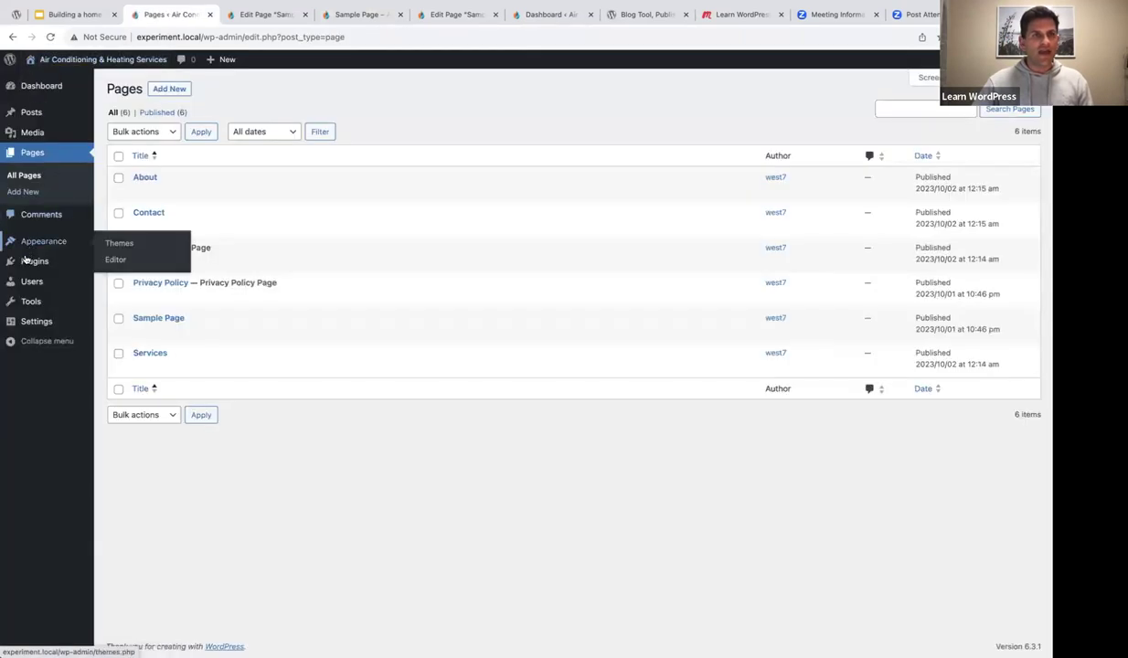
{"action": "left_click", "coordinate": [116, 260]}
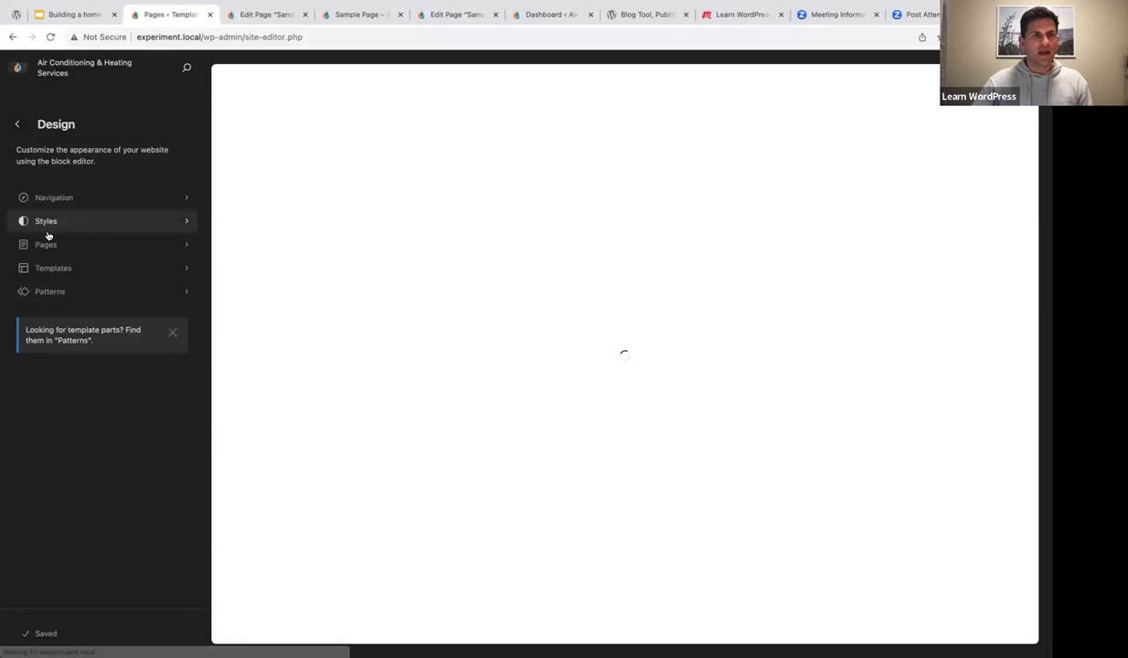
{"action": "left_click", "coordinate": [48, 245]}
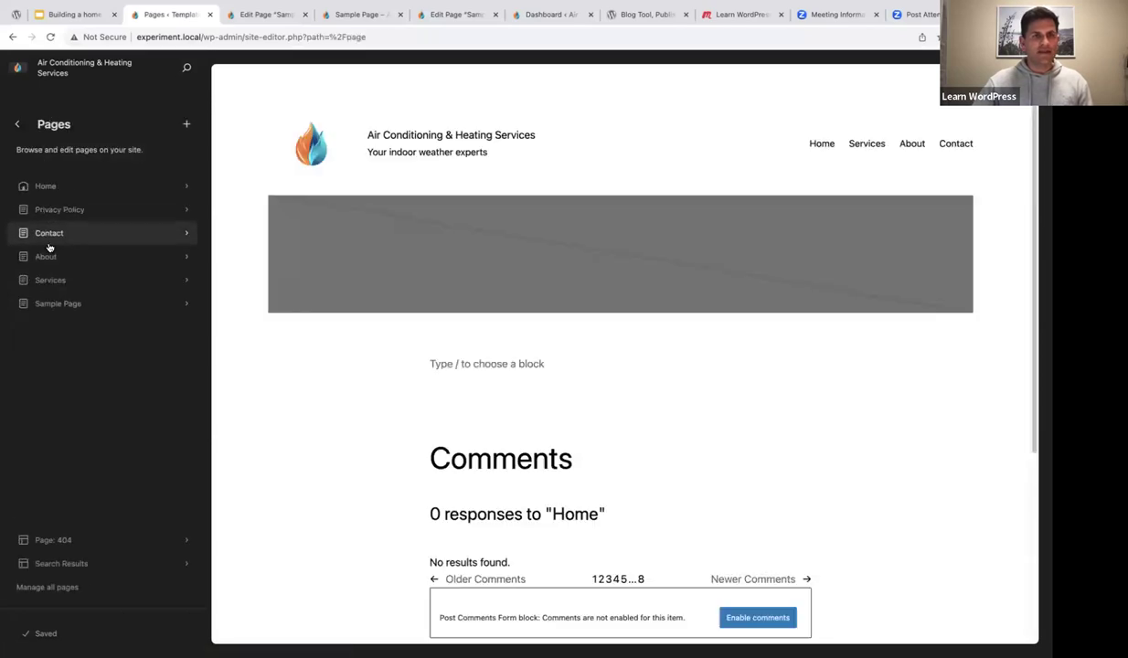
{"action": "left_click", "coordinate": [46, 187]}
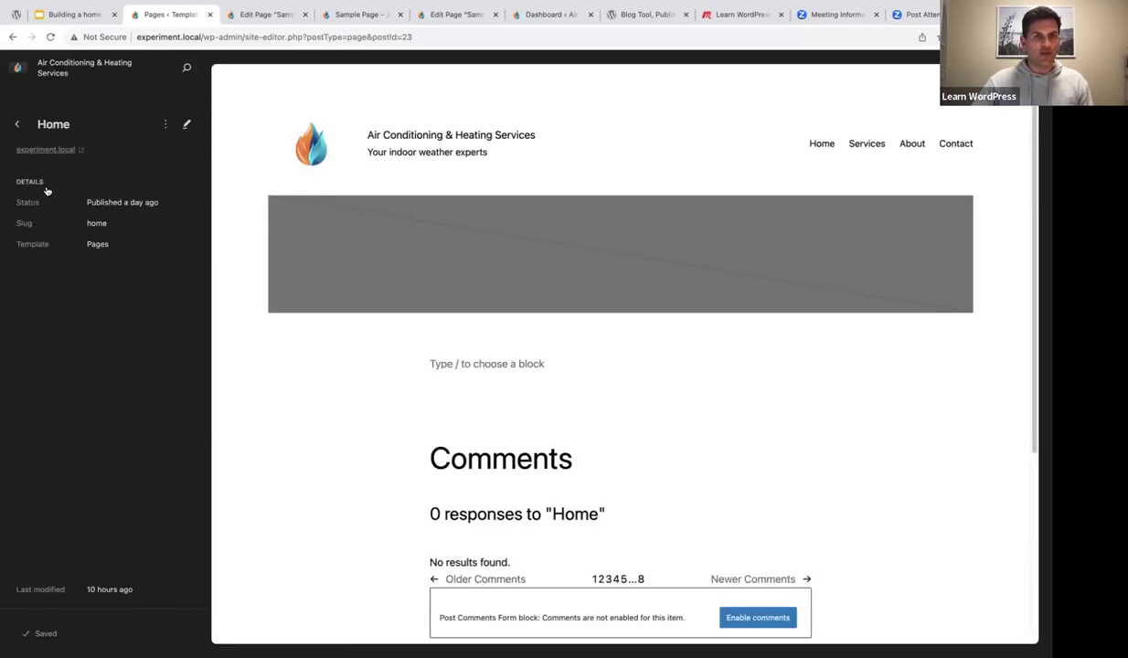
{"action": "left_click", "coordinate": [448, 293]}
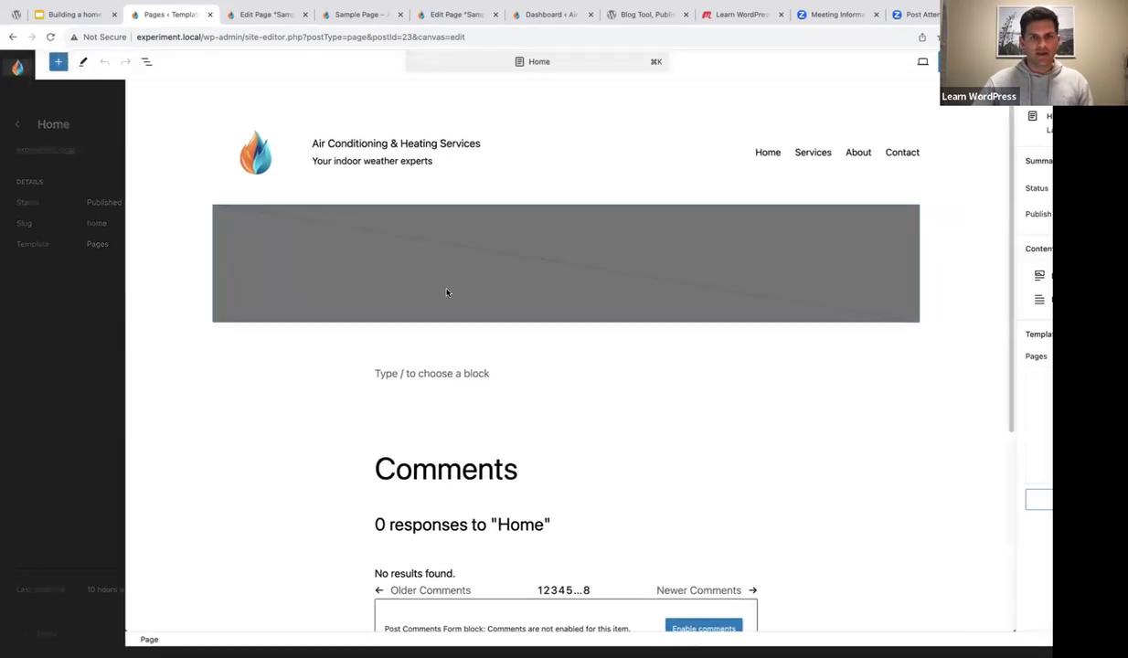
- Try entering "Content here" in the paragraph inside the Home page's Post Content block and clear it again
{"action": "left_click", "coordinate": [147, 66]}
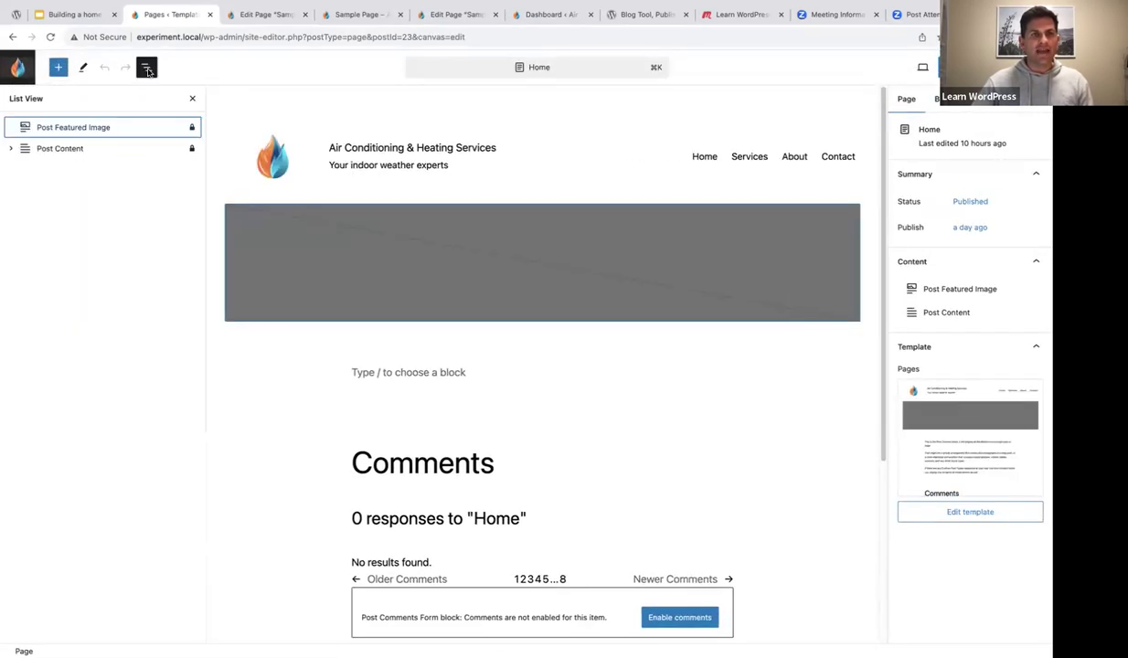
{"action": "left_click", "coordinate": [56, 148]}
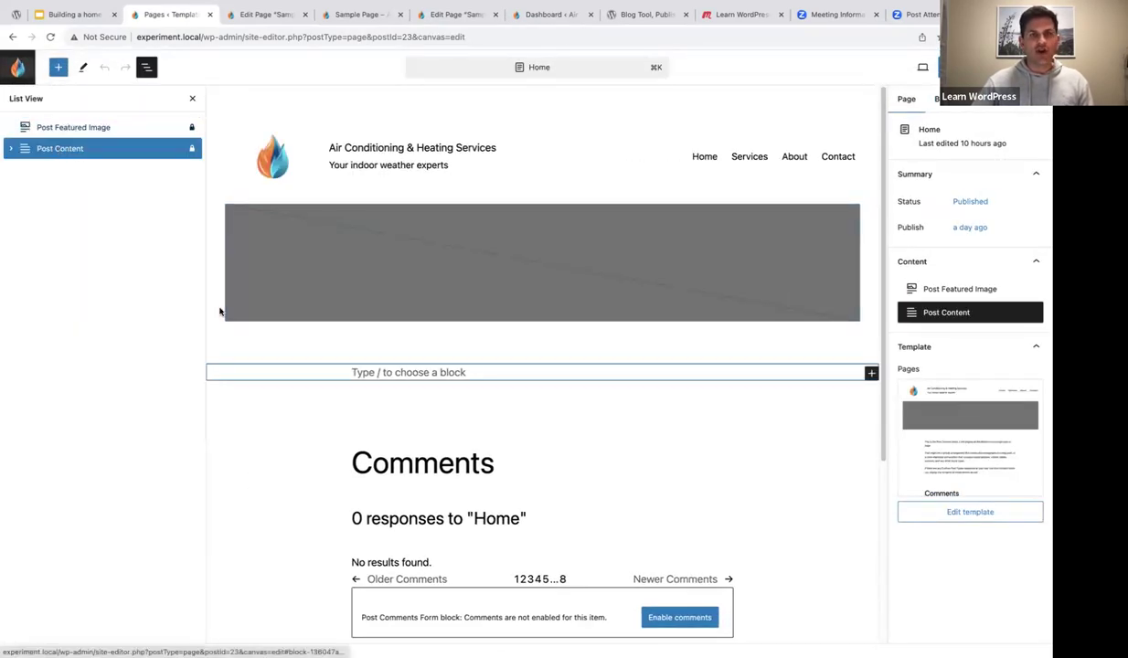
{"action": "left_click", "coordinate": [369, 370]}
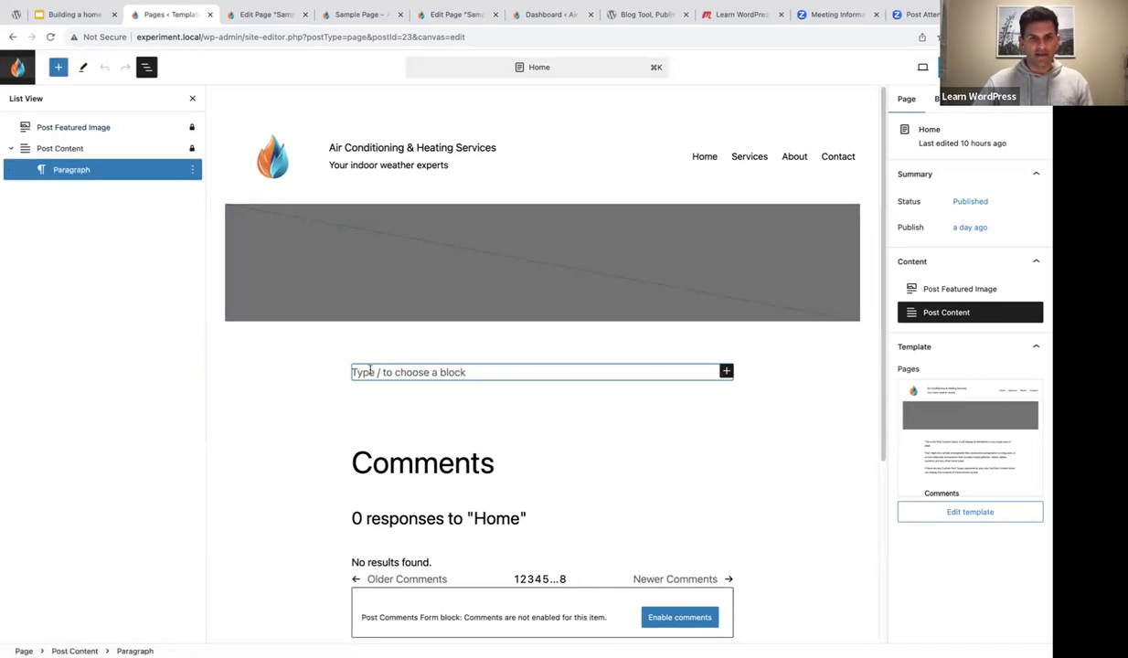
{"action": "type", "text": "Content here"}
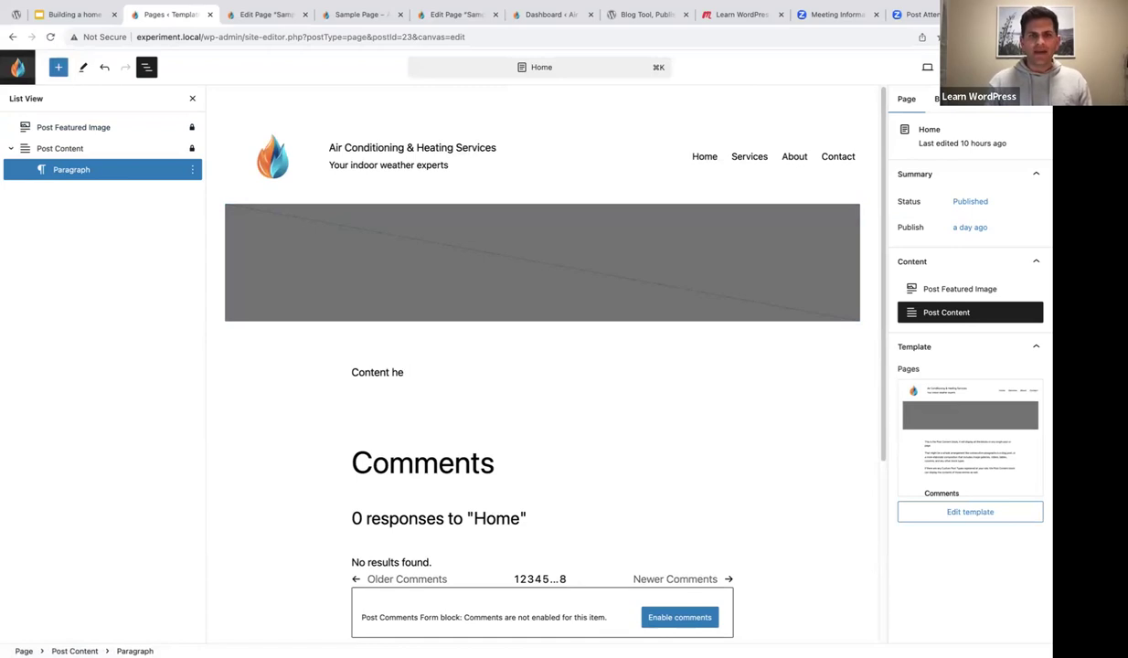
{"action": "key", "text": "BackSpace"}
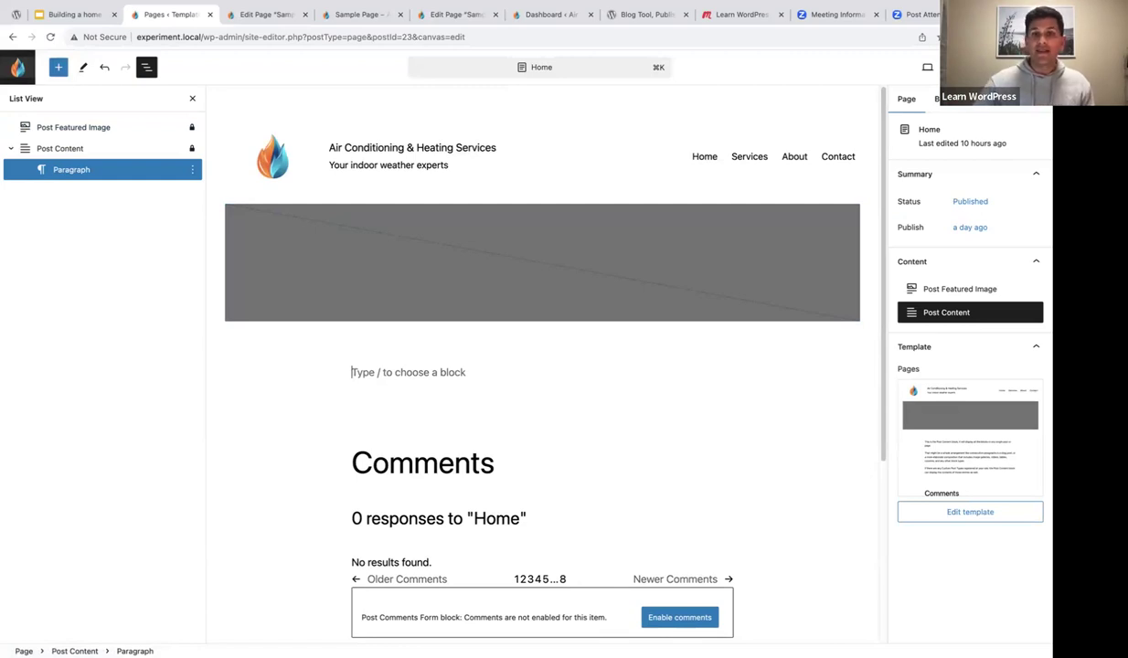
{"action": "left_click", "coordinate": [1033, 66]}
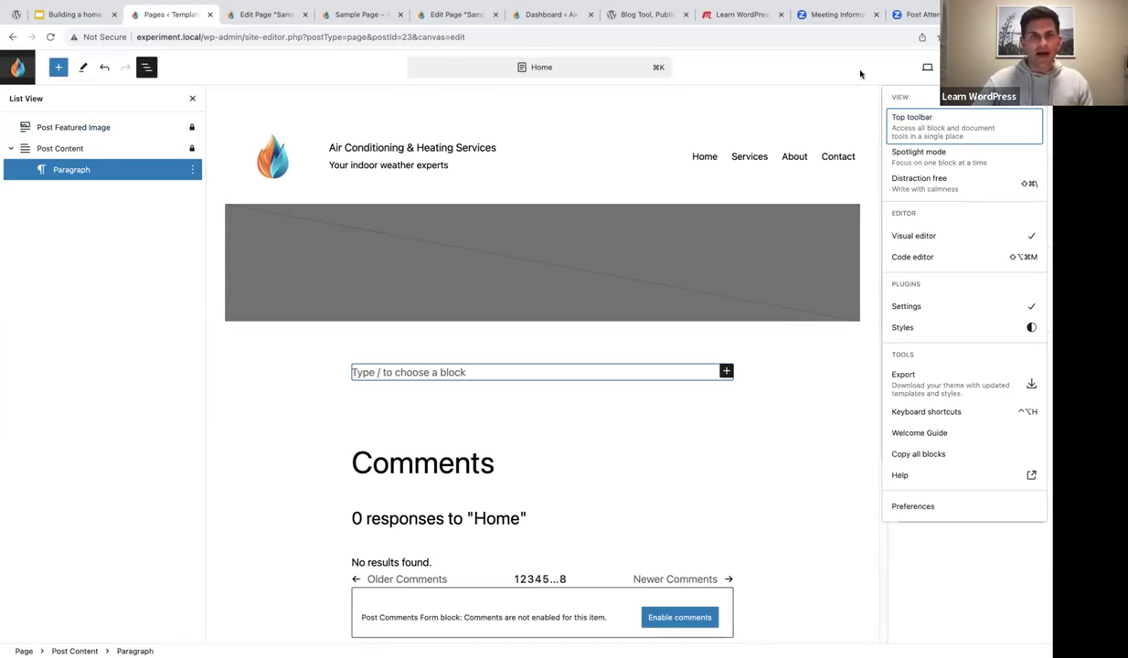
- Leave the Site Editor and open the Home page from the Pages list in the page editor
{"action": "left_click", "coordinate": [11, 72]}
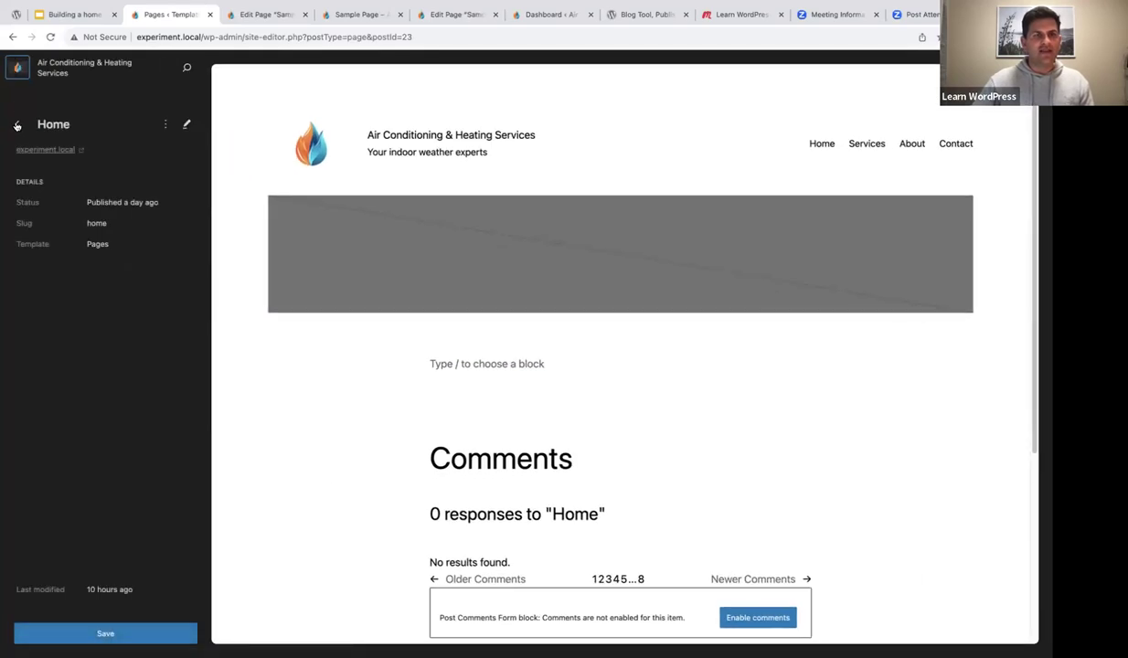
{"action": "left_click", "coordinate": [18, 70]}
{"action": "left_click", "coordinate": [566, 229]}
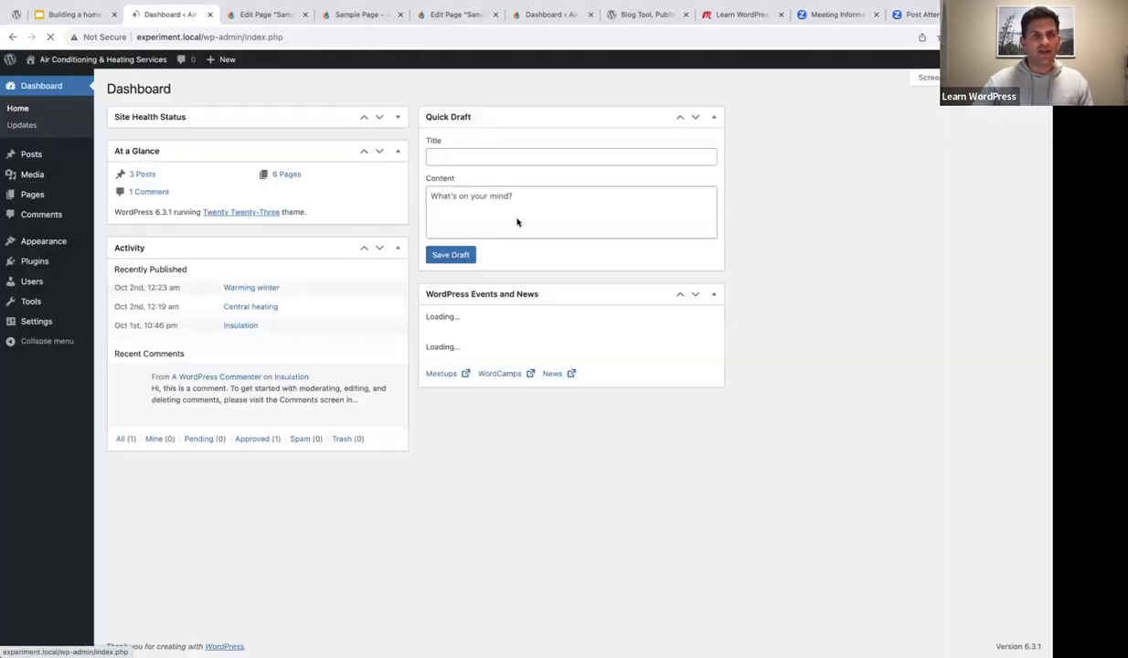
{"action": "mouse_move", "coordinate": [30, 196]}
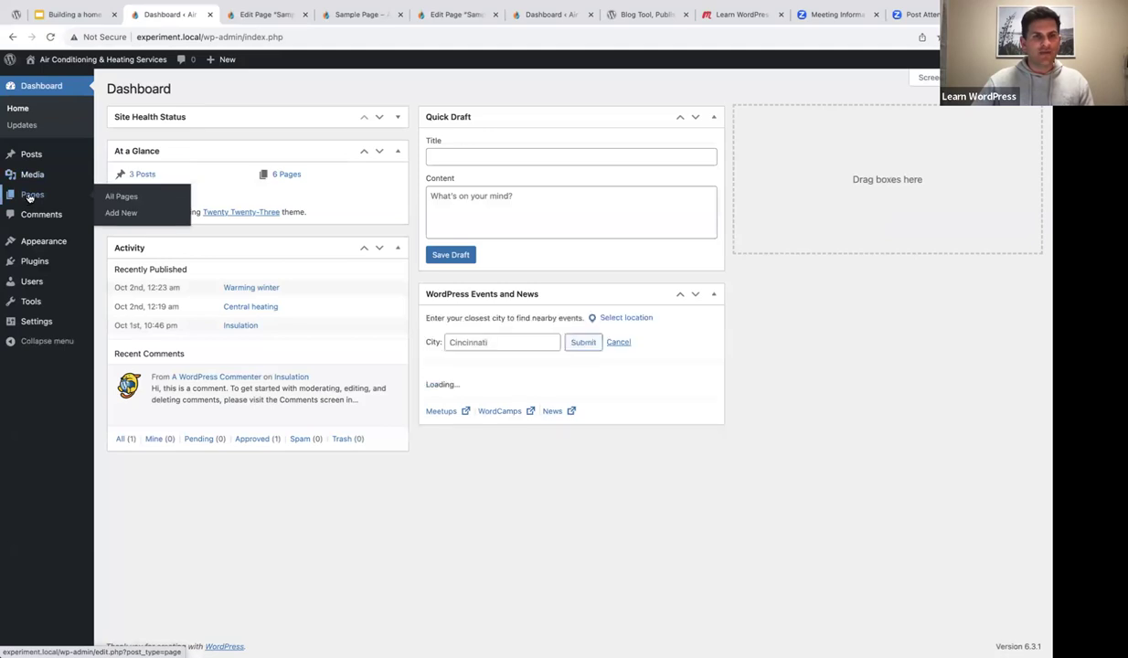
{"action": "left_click", "coordinate": [30, 196]}
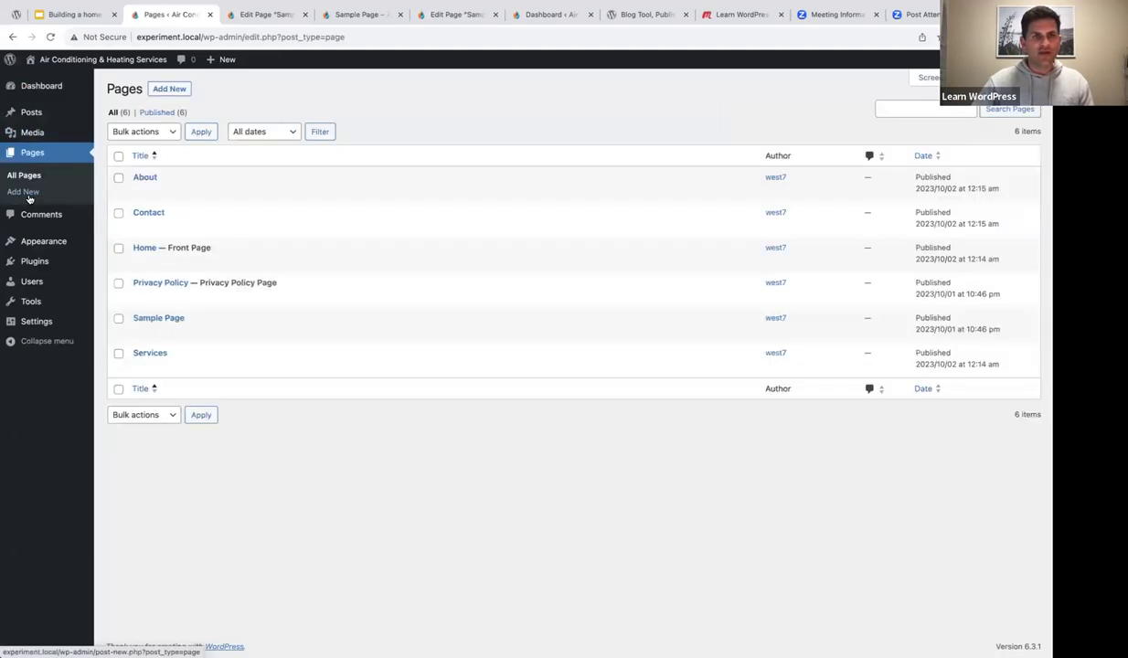
{"action": "left_click", "coordinate": [146, 249]}
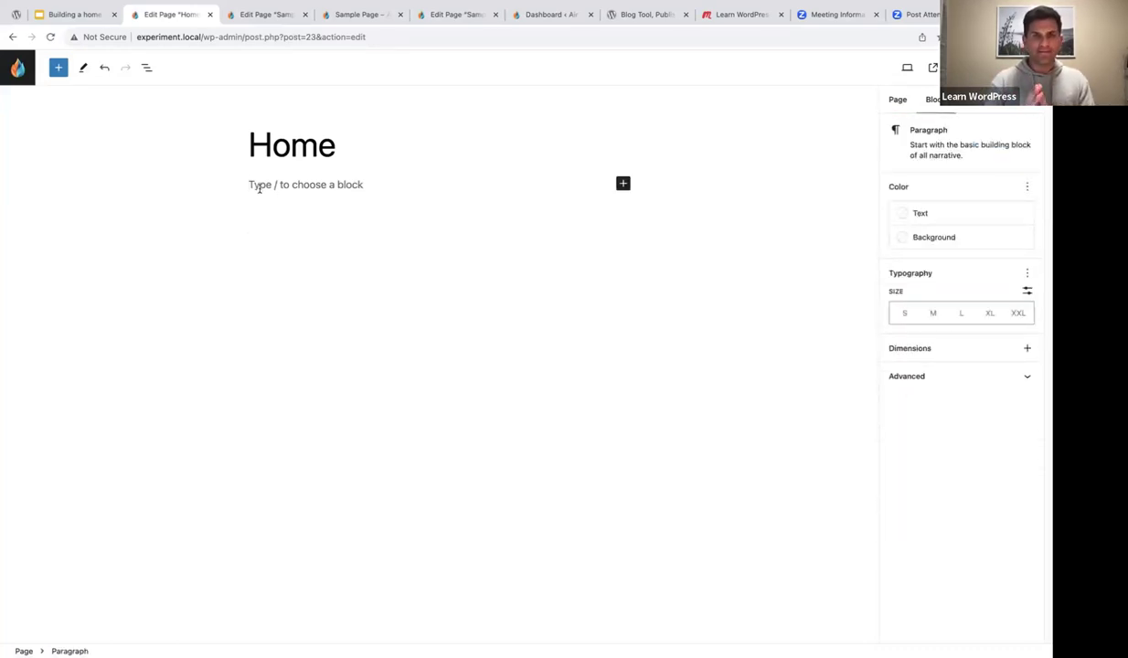
- Move the Sample Page editor ahead of the Home editor in the browser and examine its cover section as a reference
{"action": "mouse_move", "coordinate": [255, 4]}
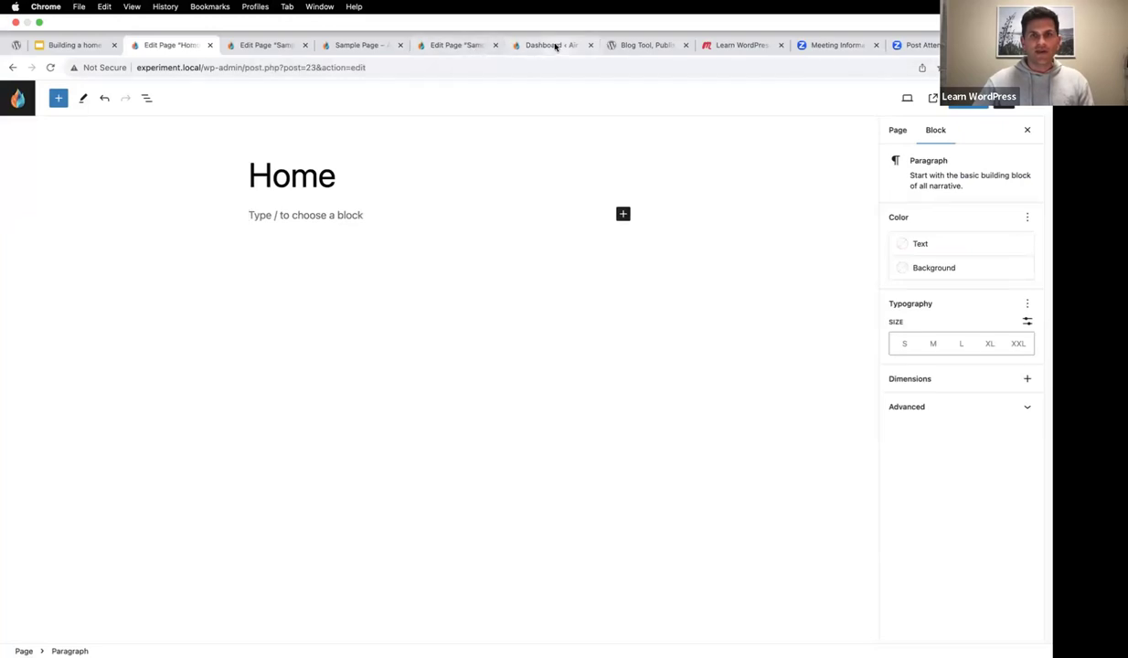
{"action": "left_click", "coordinate": [555, 46]}
{"action": "left_click_drag", "start_coordinate": [439, 50], "coordinate": [154, 48]}
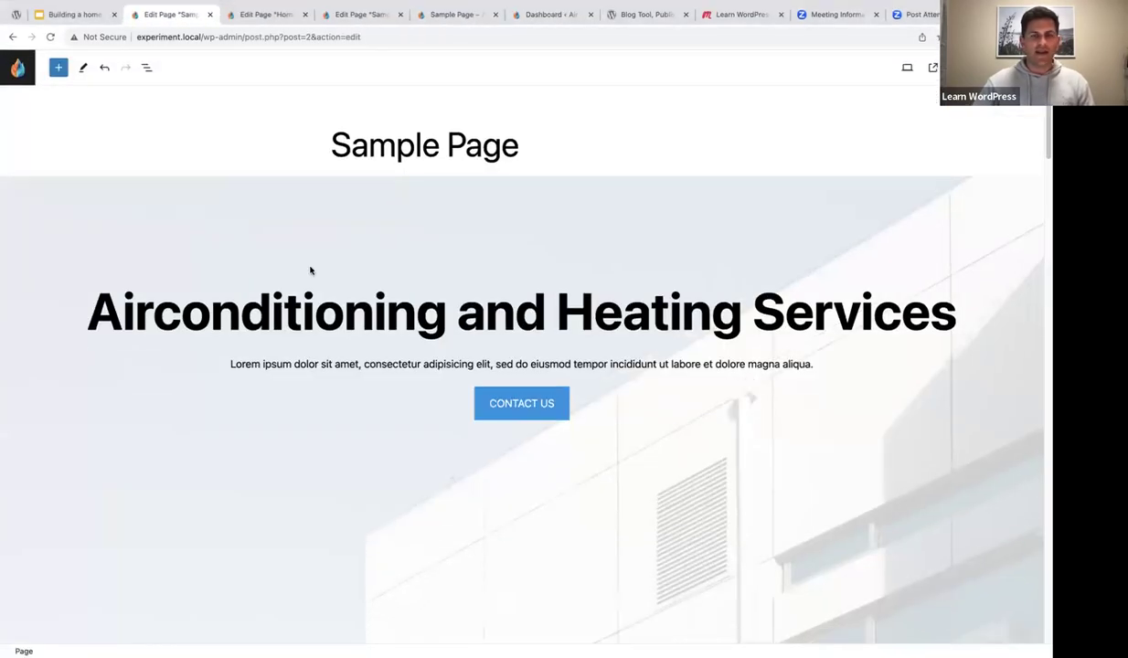
{"action": "scroll", "coordinate": [320, 284], "scroll_direction": "down", "scroll_amount": 3}
{"action": "scroll", "coordinate": [327, 290], "scroll_direction": "up", "scroll_amount": 1}
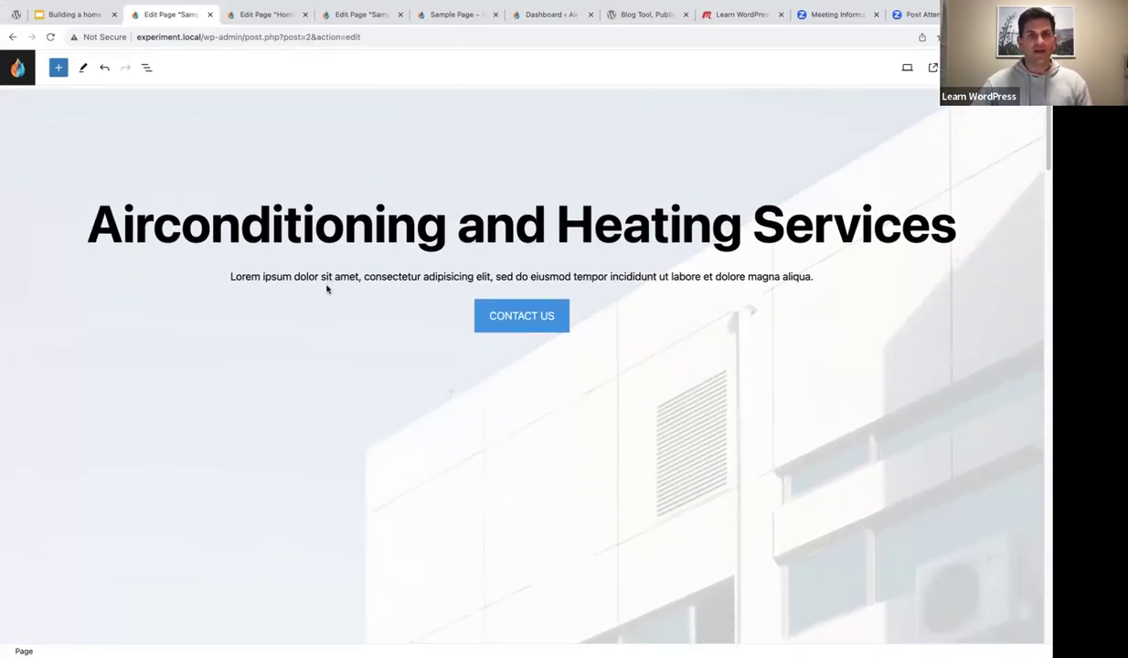
{"action": "scroll", "coordinate": [326, 289], "scroll_direction": "down", "scroll_amount": 1}
{"action": "scroll", "coordinate": [327, 290], "scroll_direction": "up", "scroll_amount": 3}
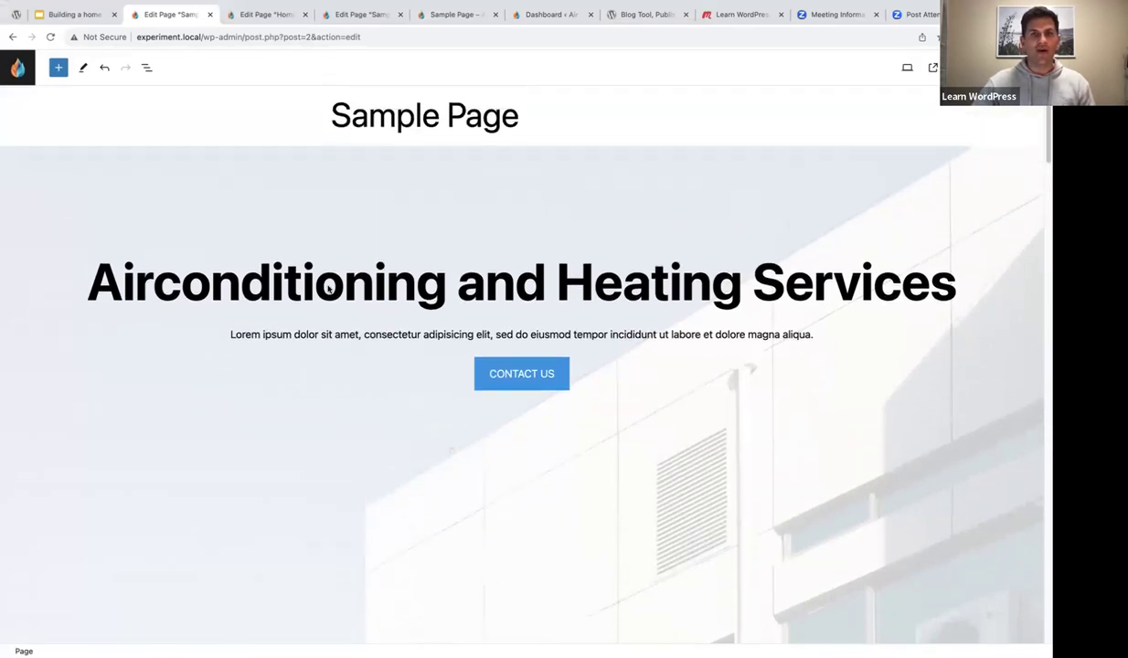
{"action": "scroll", "coordinate": [328, 286], "scroll_direction": "up", "scroll_amount": 1}
{"action": "scroll", "coordinate": [327, 287], "scroll_direction": "down", "scroll_amount": 2}
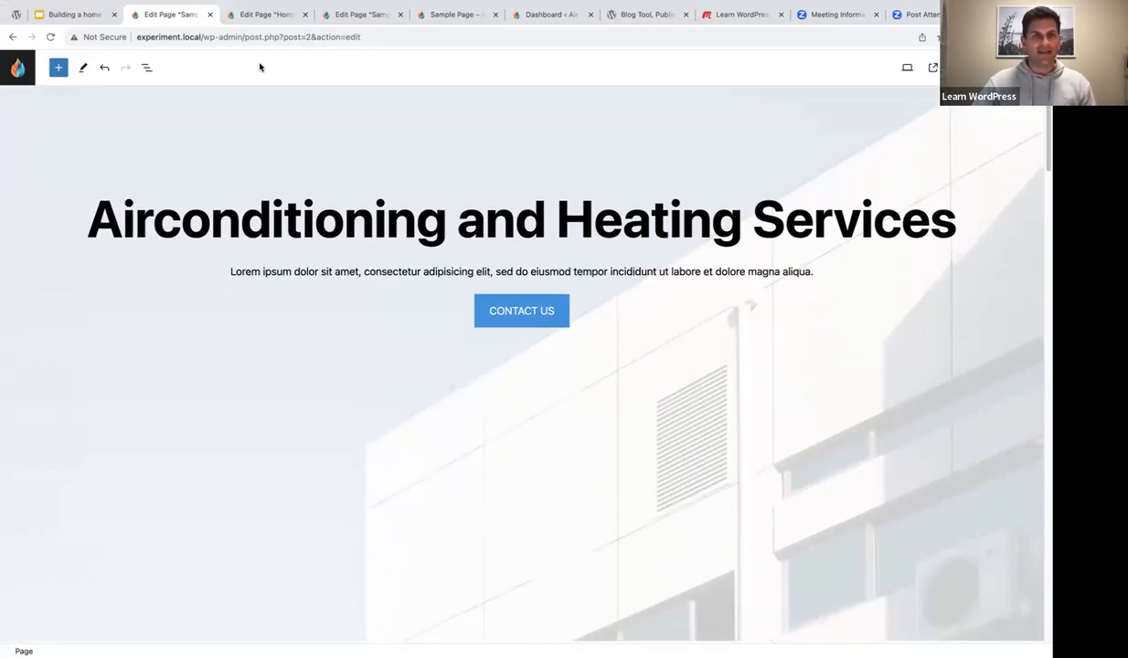
- Insert a Cover block on the Home page using the white building image against blue sky from the Media Library
{"action": "left_click", "coordinate": [259, 16]}
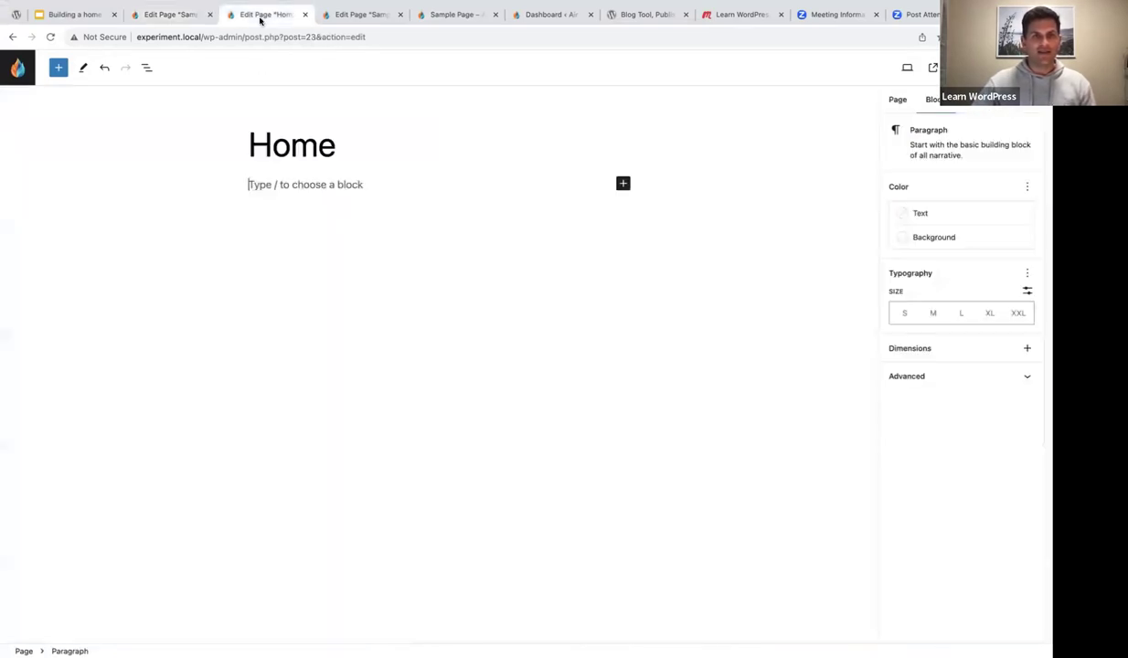
{"action": "left_click", "coordinate": [254, 181]}
{"action": "type", "text": "/cover"}
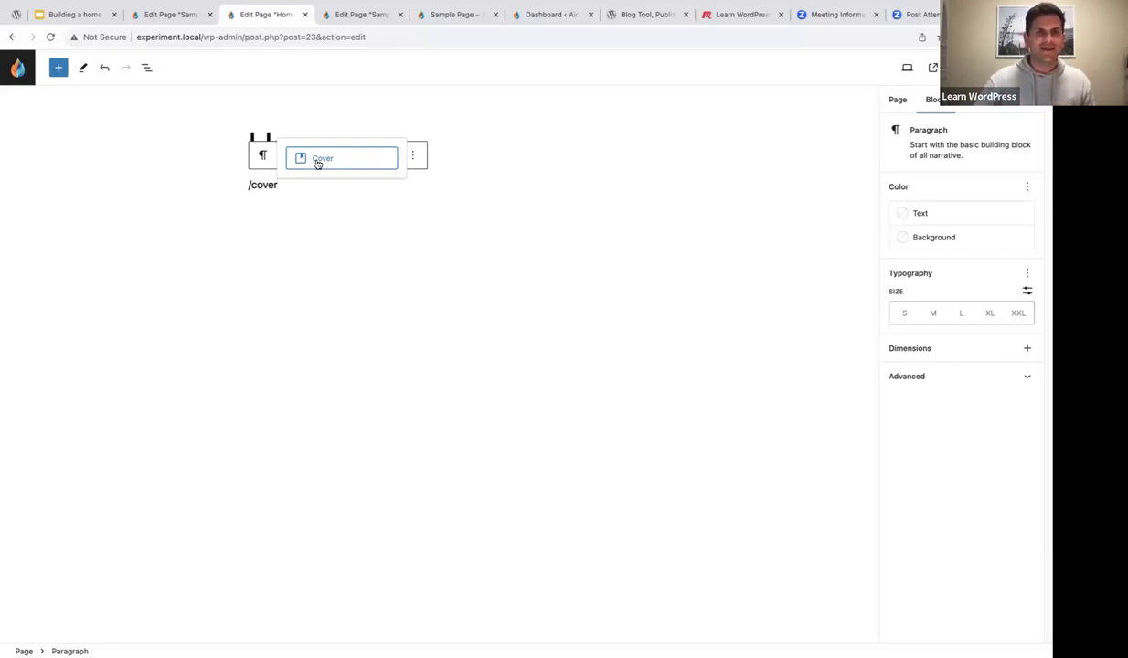
{"action": "left_click", "coordinate": [318, 161]}
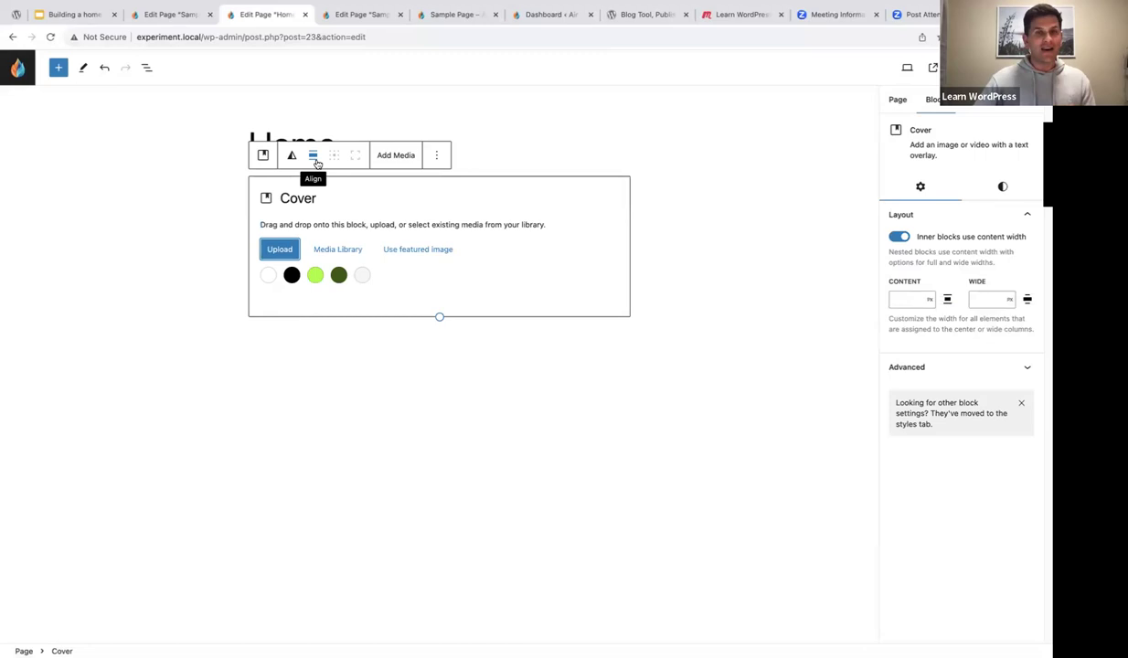
{"action": "left_click", "coordinate": [338, 249]}
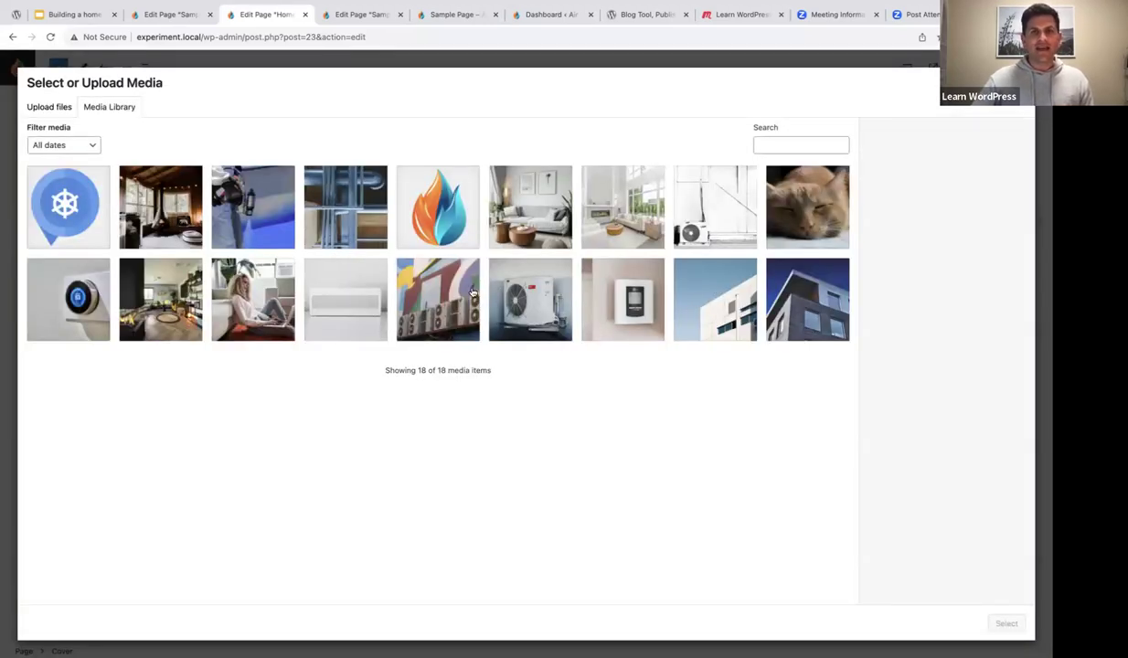
{"action": "left_click", "coordinate": [706, 291]}
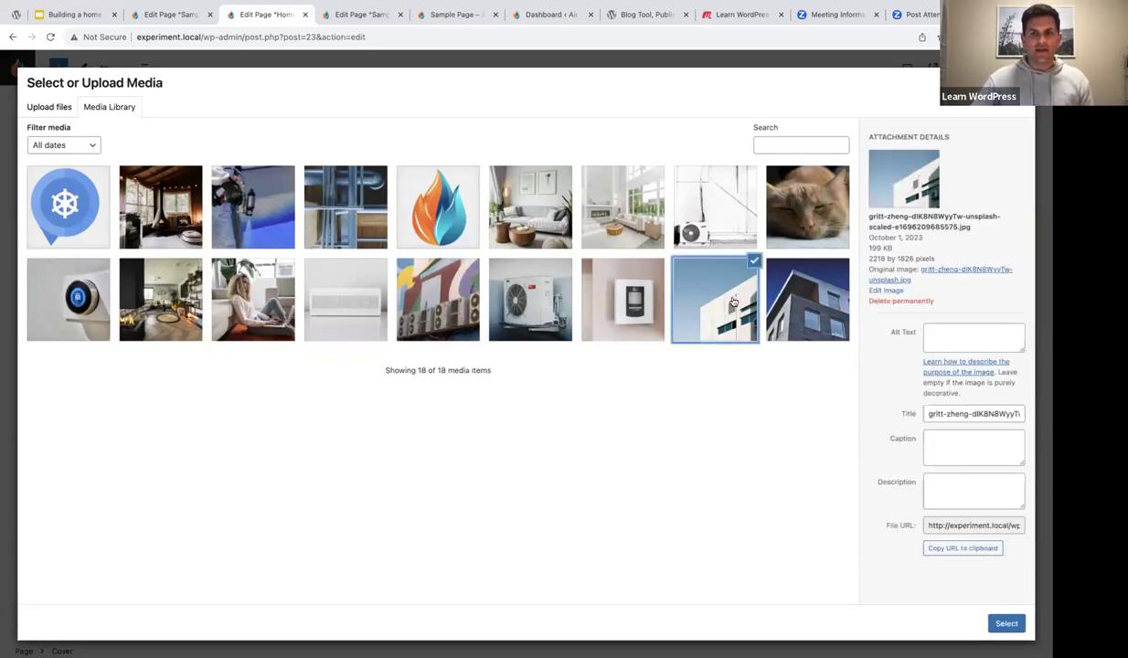
{"action": "left_click", "coordinate": [1006, 622]}
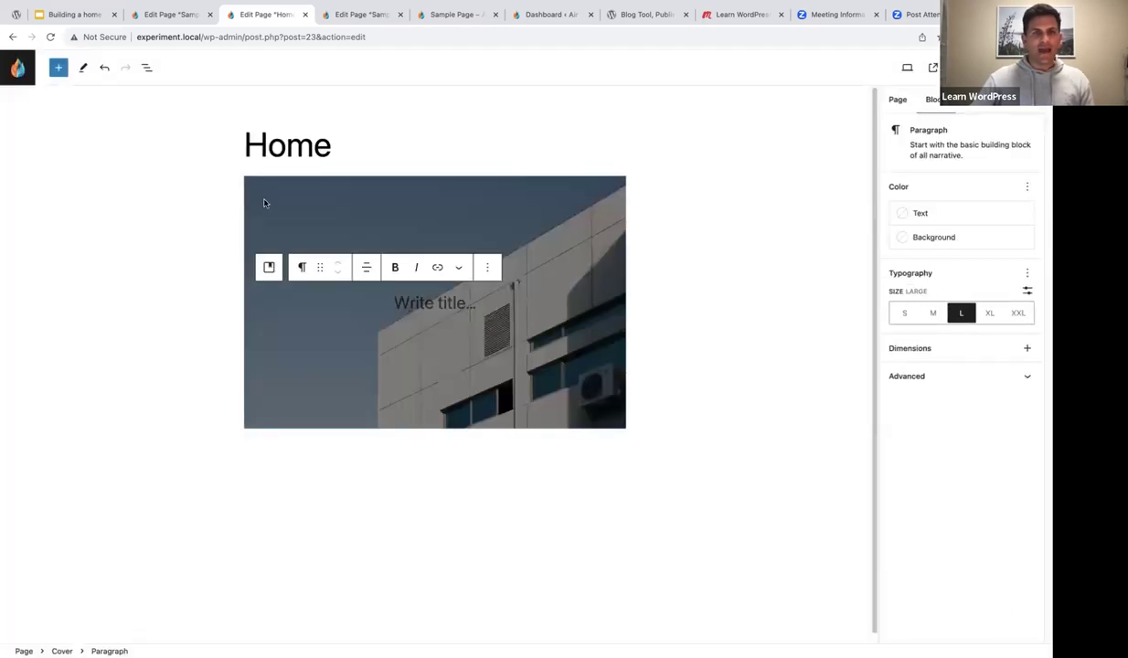
- Set the Cover block to full width and full height
{"action": "left_click", "coordinate": [146, 67]}
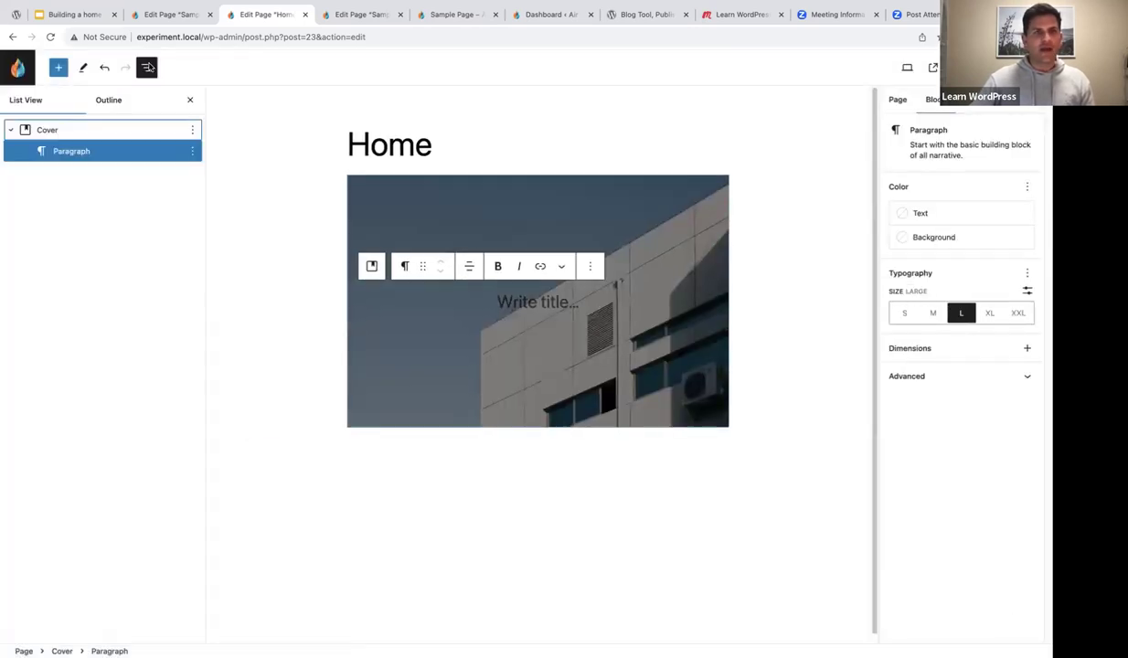
{"action": "left_click", "coordinate": [46, 131]}
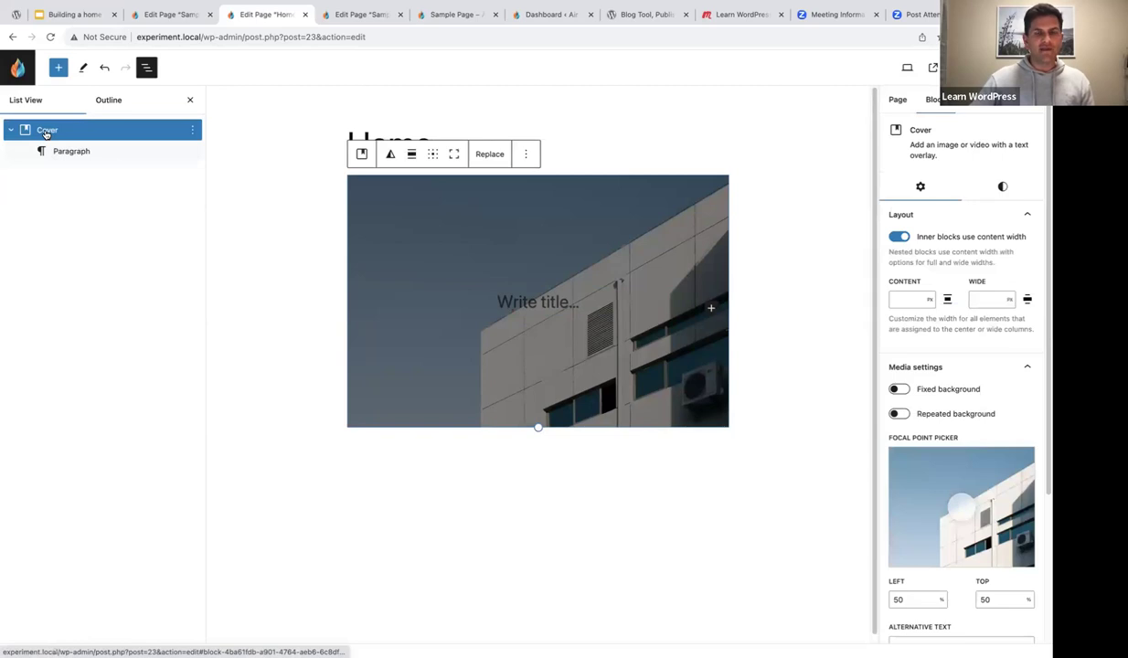
{"action": "left_click", "coordinate": [411, 157]}
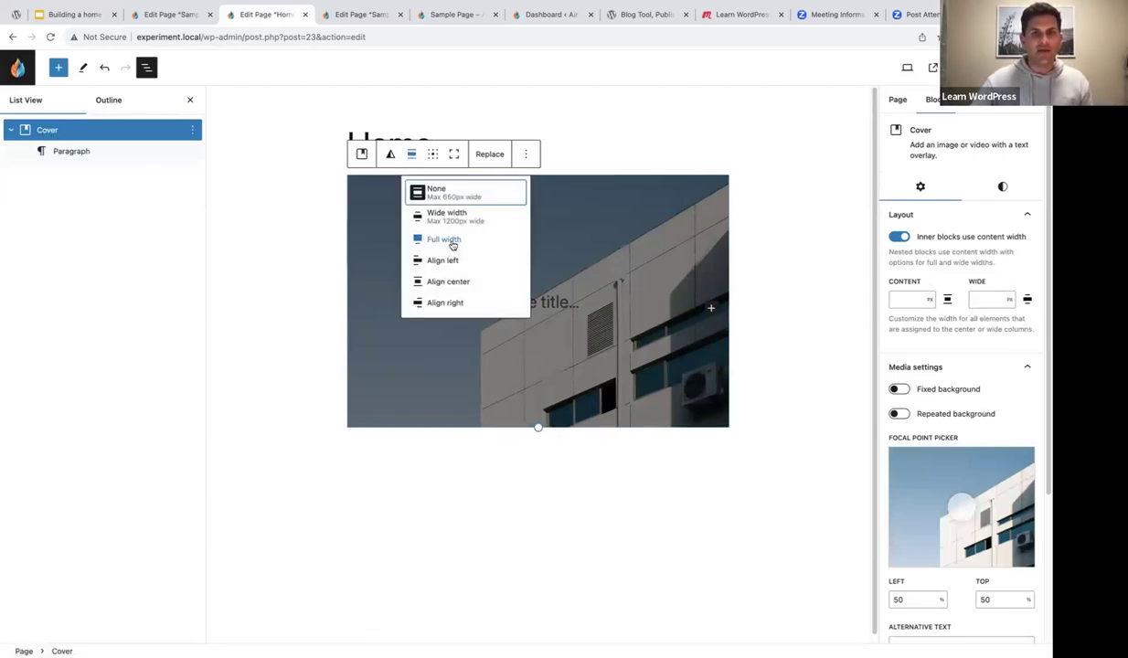
{"action": "left_click", "coordinate": [437, 241]}
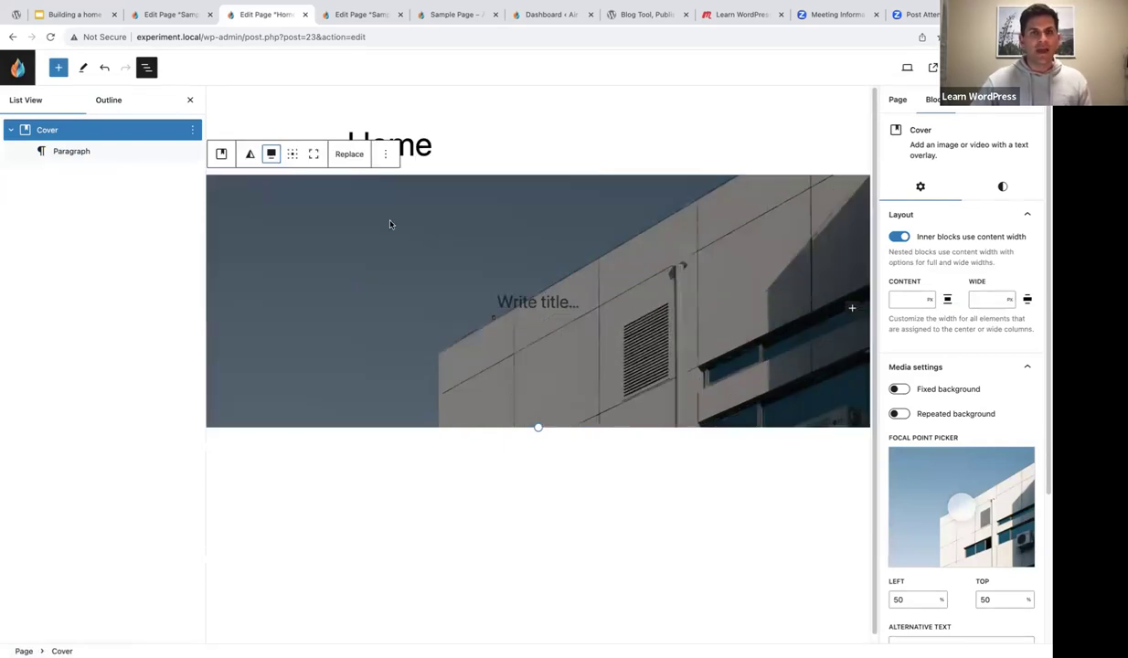
{"action": "left_click", "coordinate": [314, 155]}
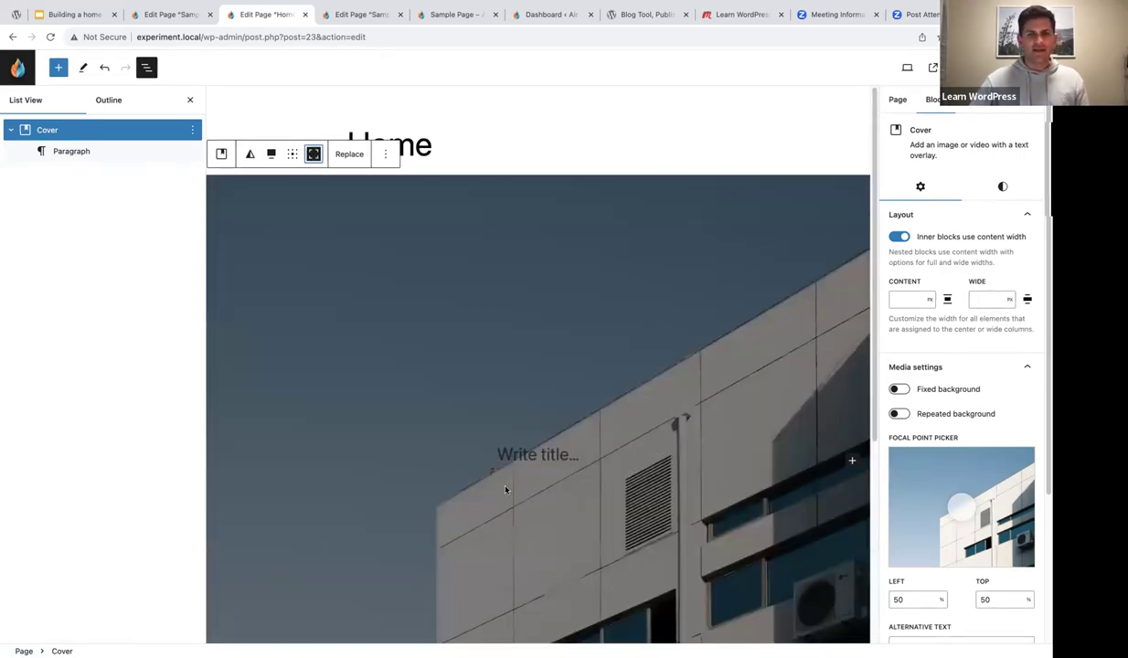
{"action": "scroll", "coordinate": [494, 476], "scroll_direction": "down", "scroll_amount": 2}
{"action": "scroll", "coordinate": [503, 486], "scroll_direction": "down", "scroll_amount": 2}
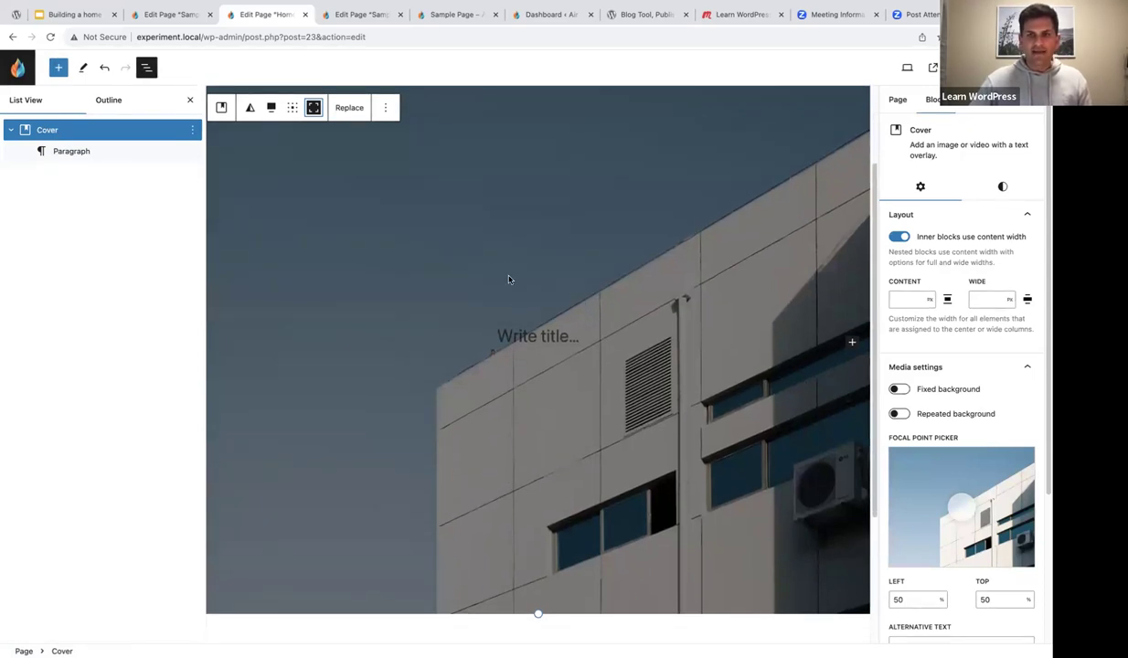
- Give the Cover block a white Base (#FFFFFF) overlay with 80 opacity
{"action": "left_click", "coordinate": [1003, 188]}
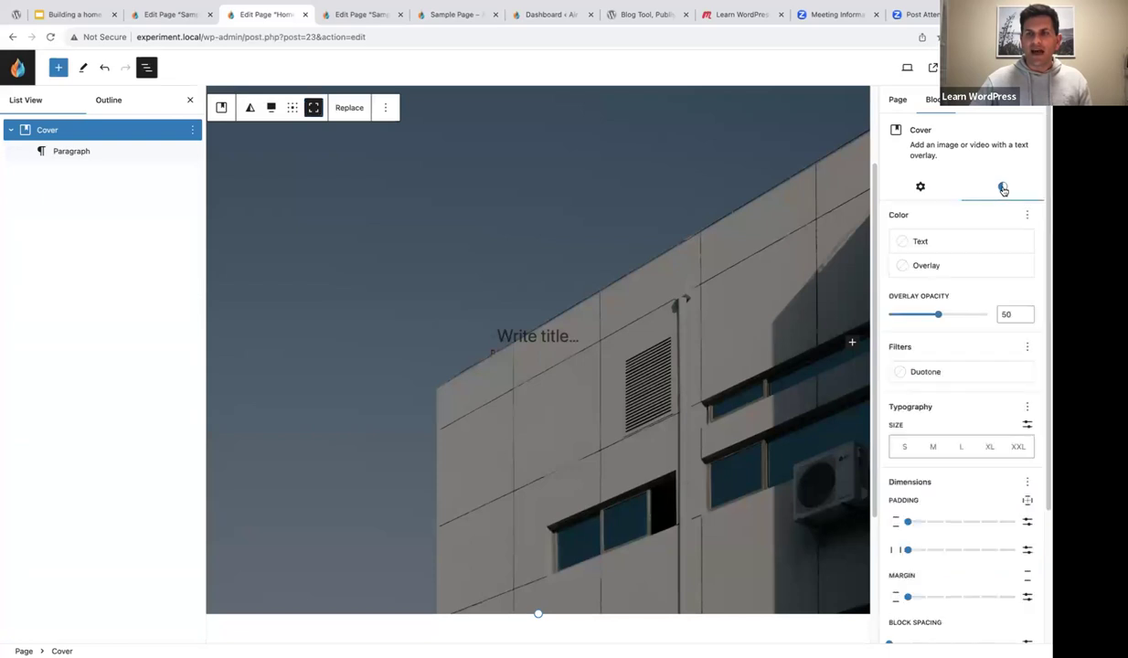
{"action": "left_click", "coordinate": [927, 266]}
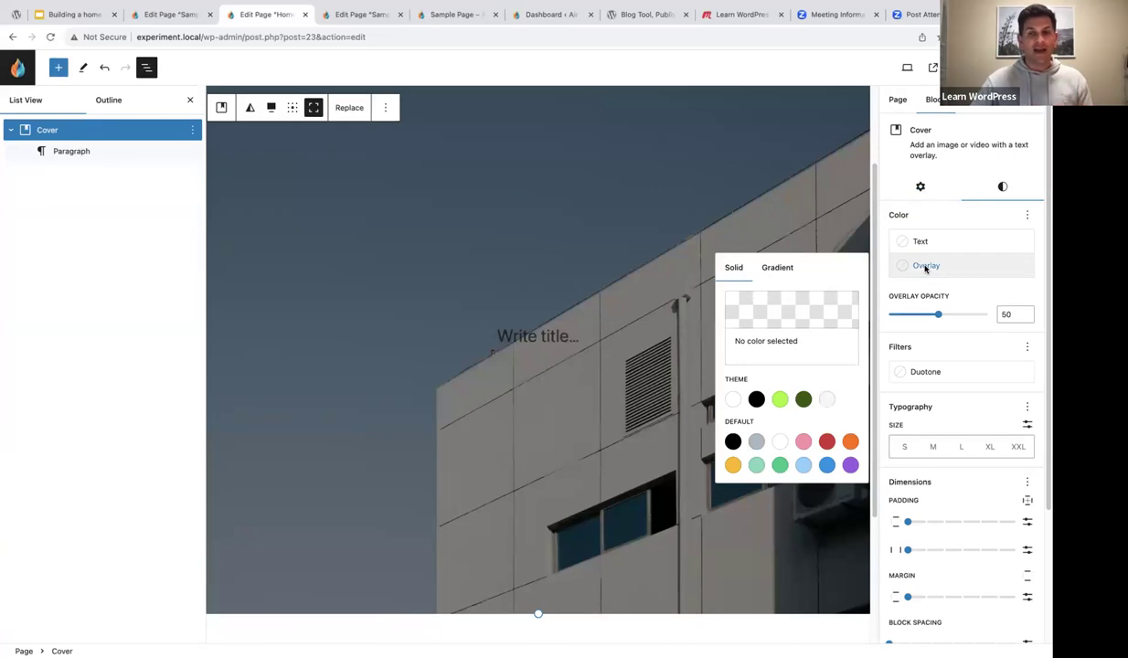
{"action": "left_click", "coordinate": [733, 403]}
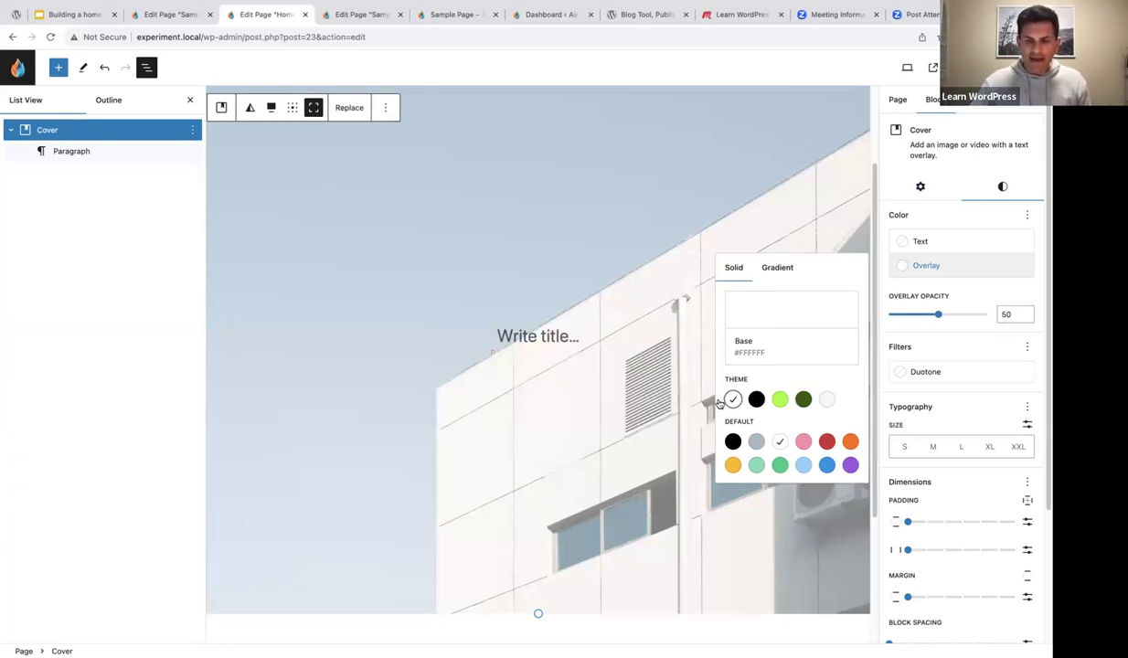
{"action": "left_click_drag", "start_coordinate": [938, 315], "coordinate": [967, 315]}
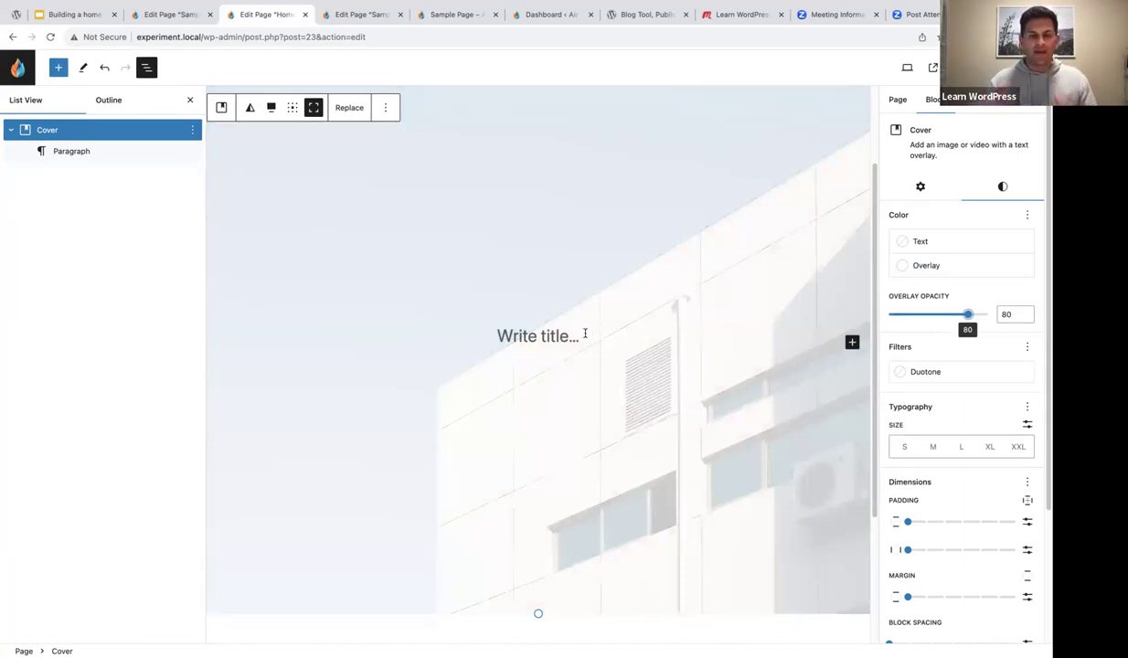
- Turn the cover's title placeholder into a Heading block reading "Air Conditioning & Heating Services"
{"action": "left_click", "coordinate": [506, 335]}
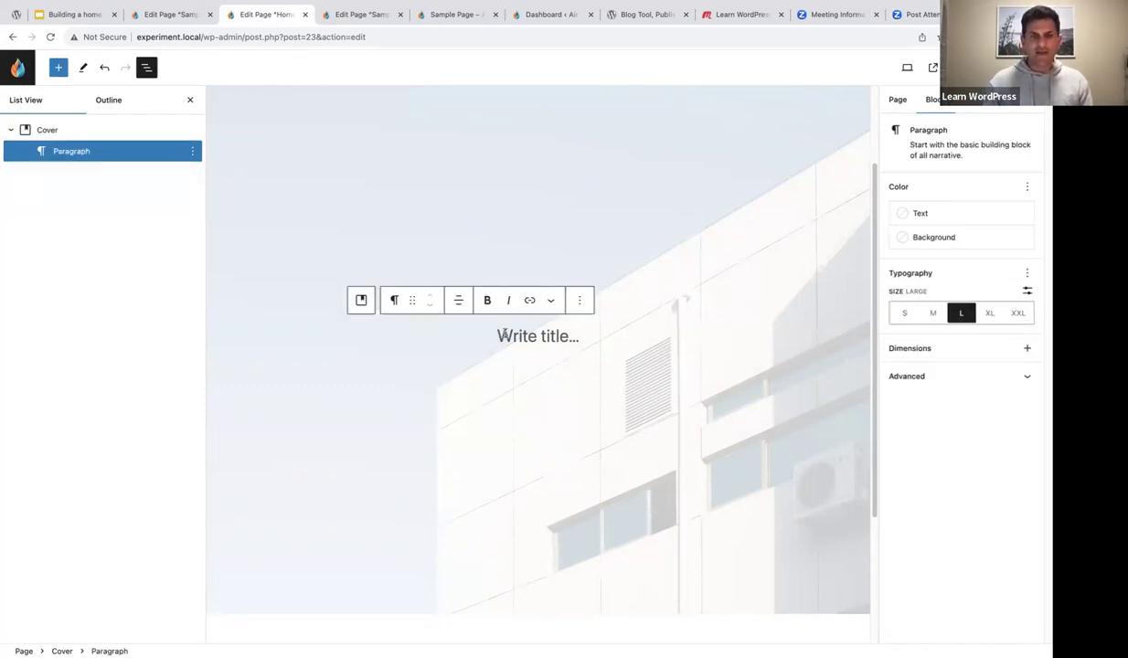
{"action": "type", "text": "/"}
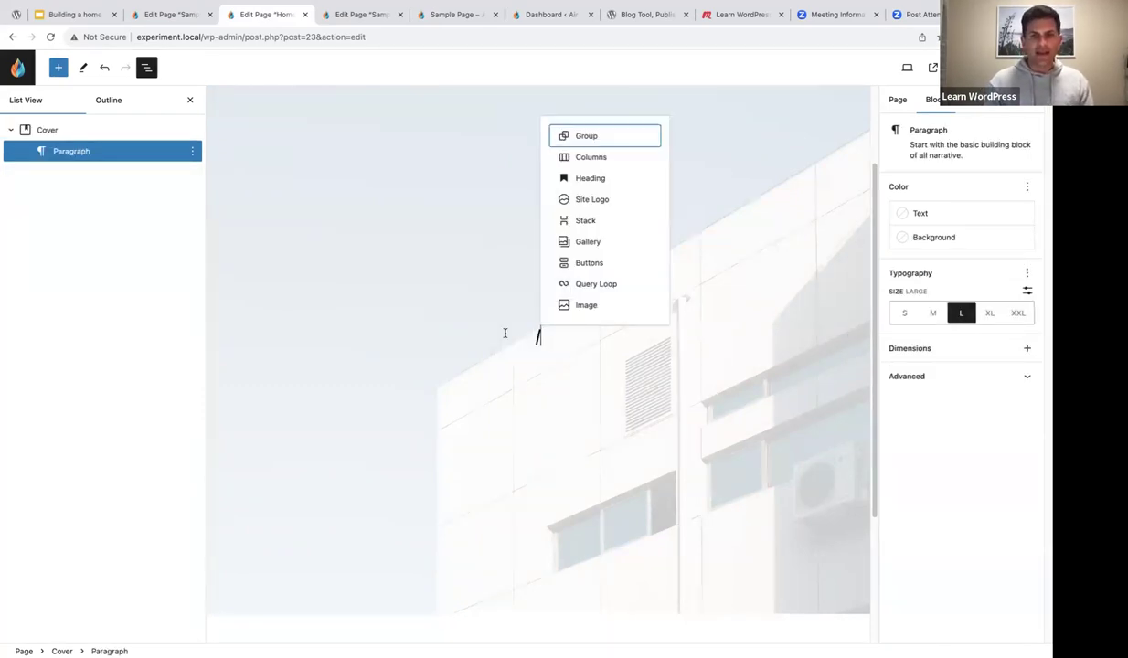
{"action": "type", "text": "head"}
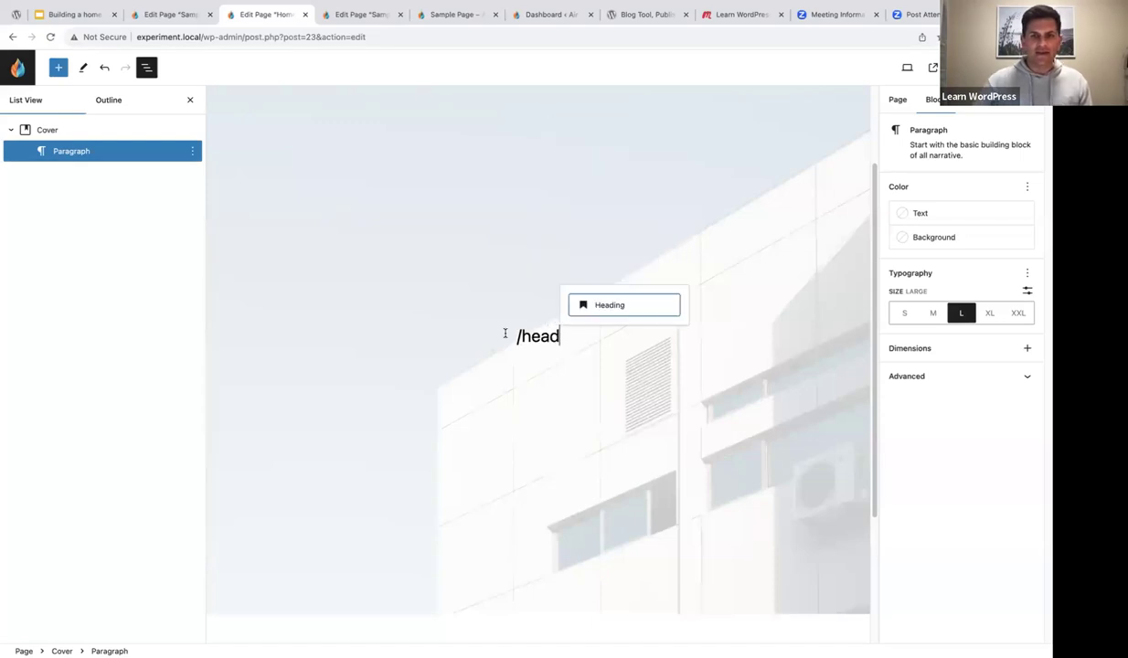
{"action": "left_click", "coordinate": [593, 304]}
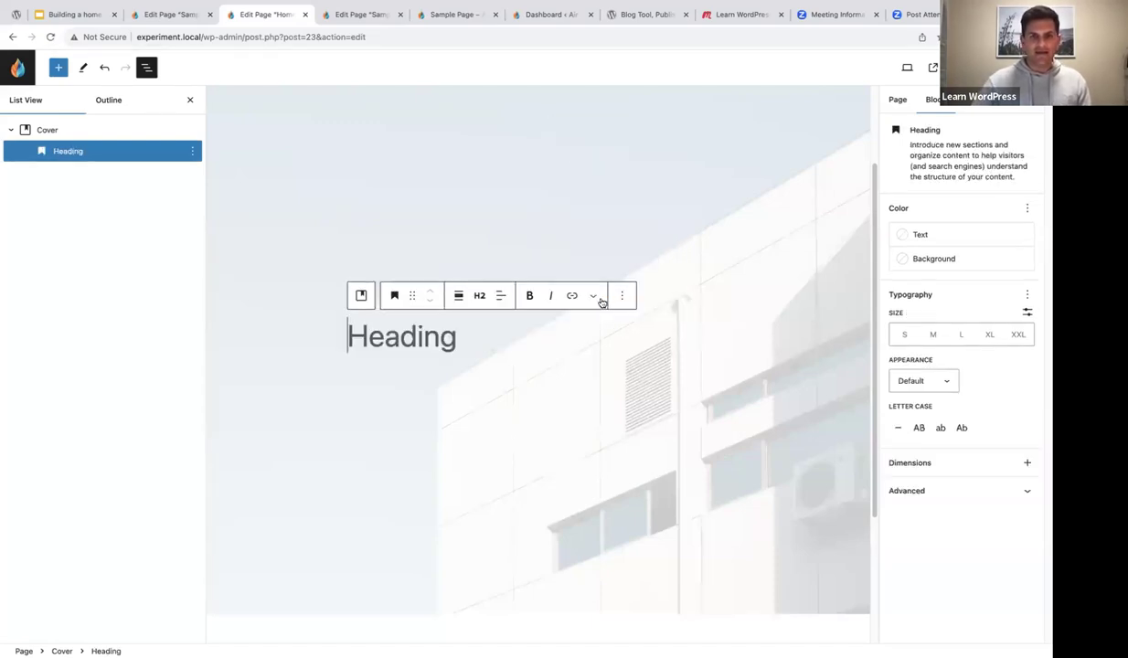
{"action": "type", "text": "Air"}
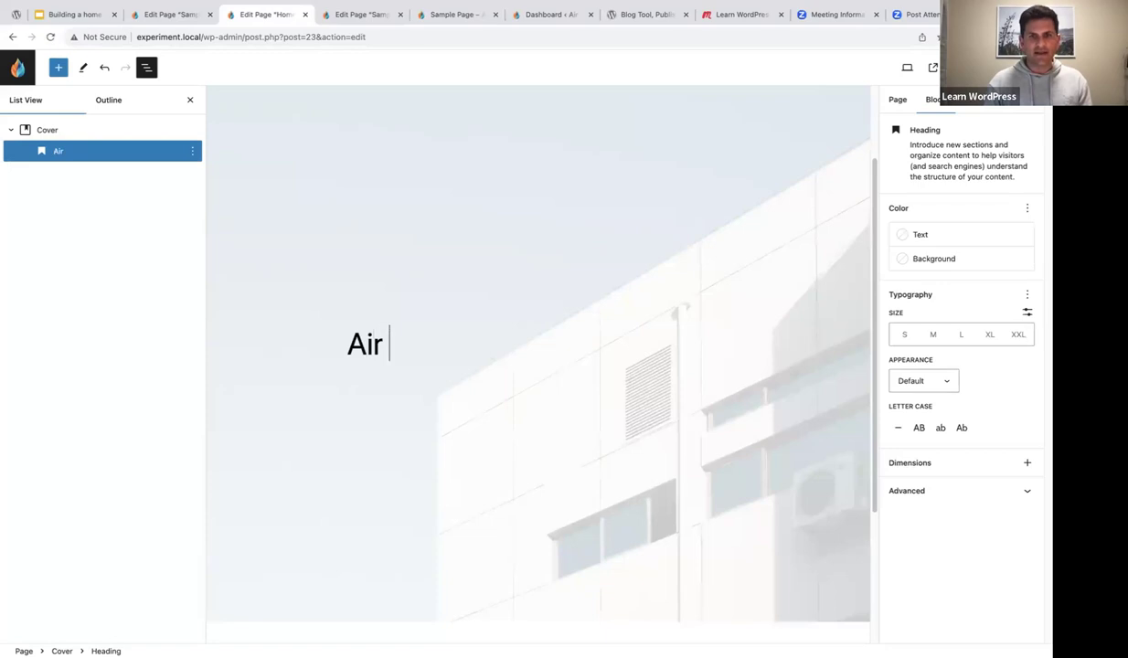
{"action": "type", "text": " cCon"}
{"action": "key", "text": "BackSpace"}
{"action": "key", "text": "BackSpace"}
{"action": "key", "text": "BackSpace"}
{"action": "key", "text": "BackSpace"}
{"action": "type", "text": "C"}
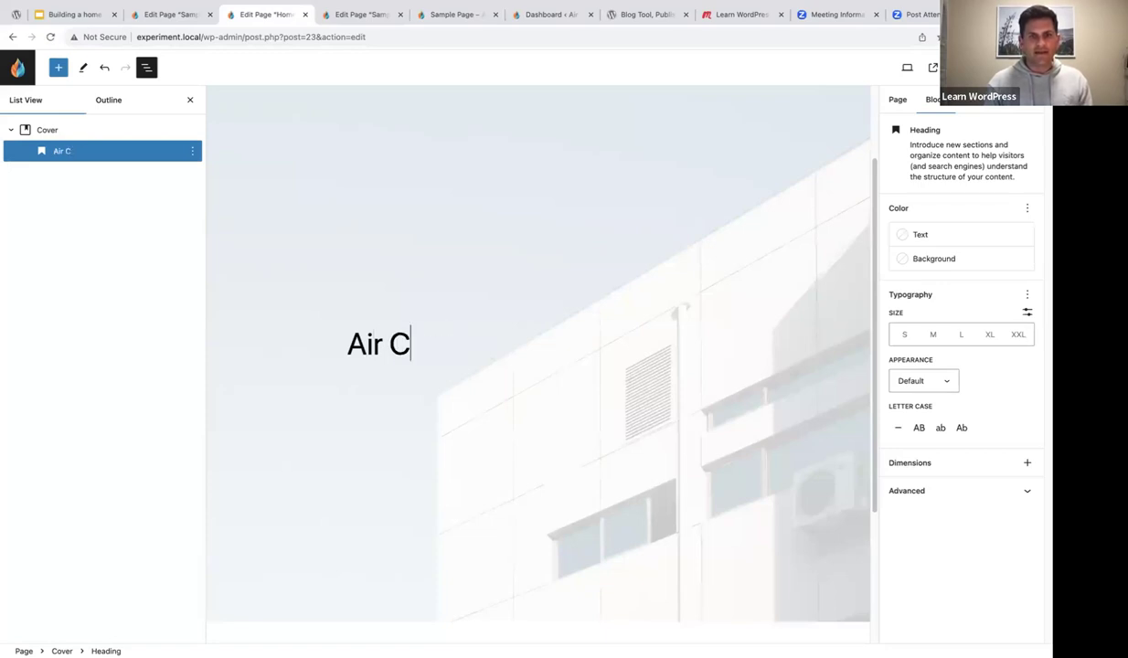
{"action": "type", "text": "onditioni"}
{"action": "key", "text": "BackSpace"}
{"action": "type", "text": "on"}
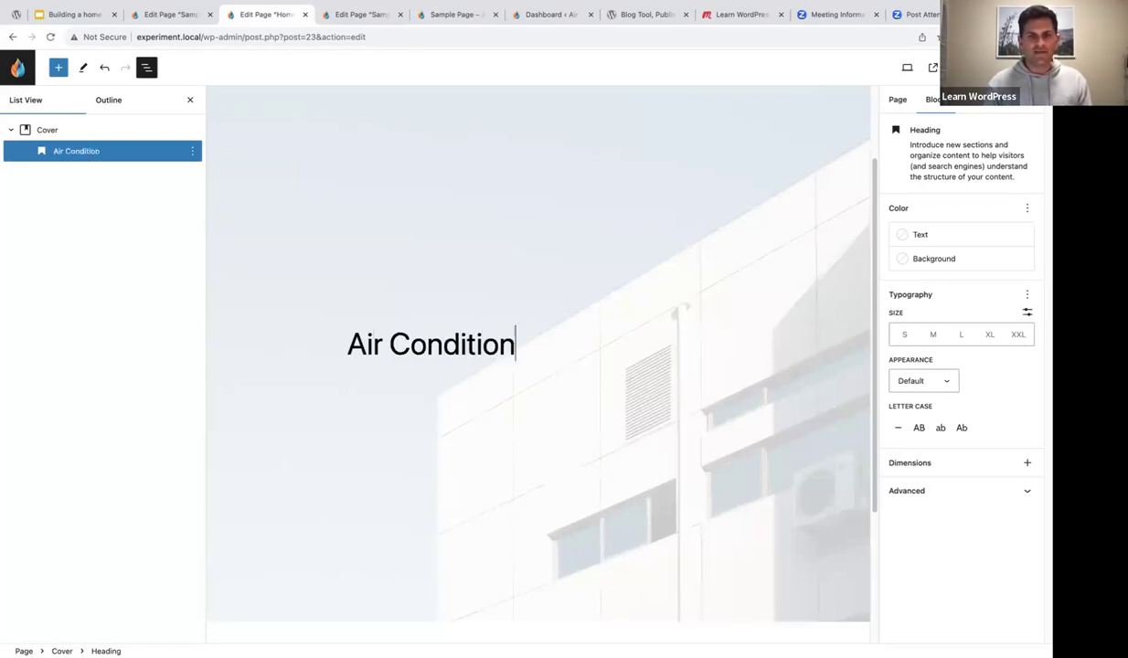
{"action": "type", "text": "ing & He"}
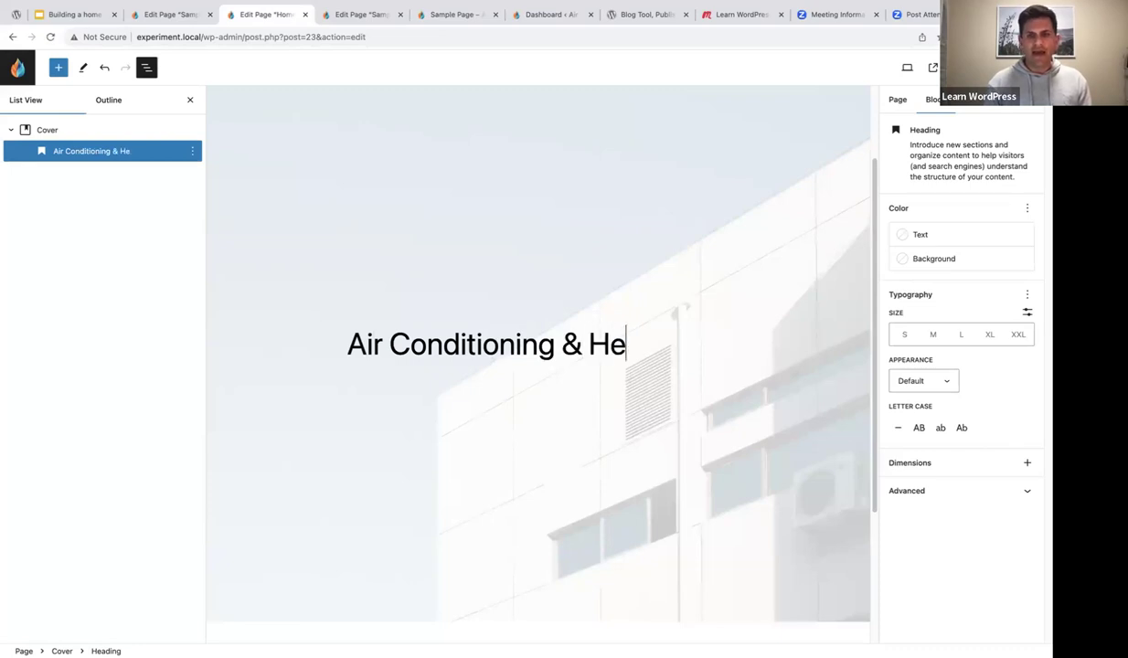
{"action": "type", "text": "ating Ser"}
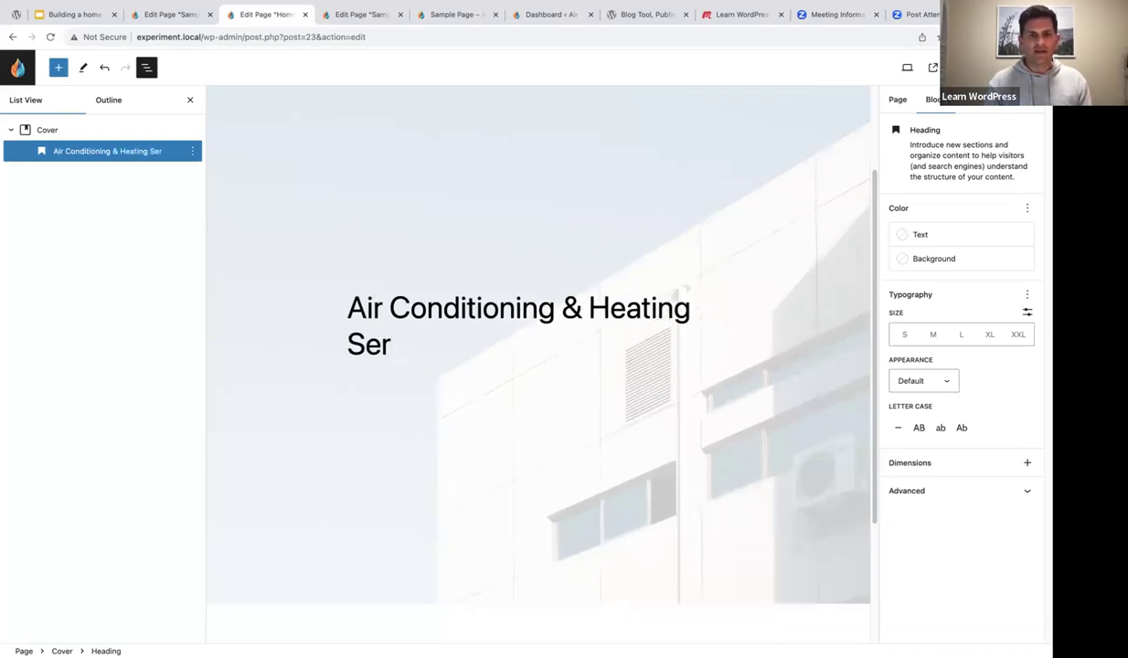
{"action": "type", "text": "vices"}
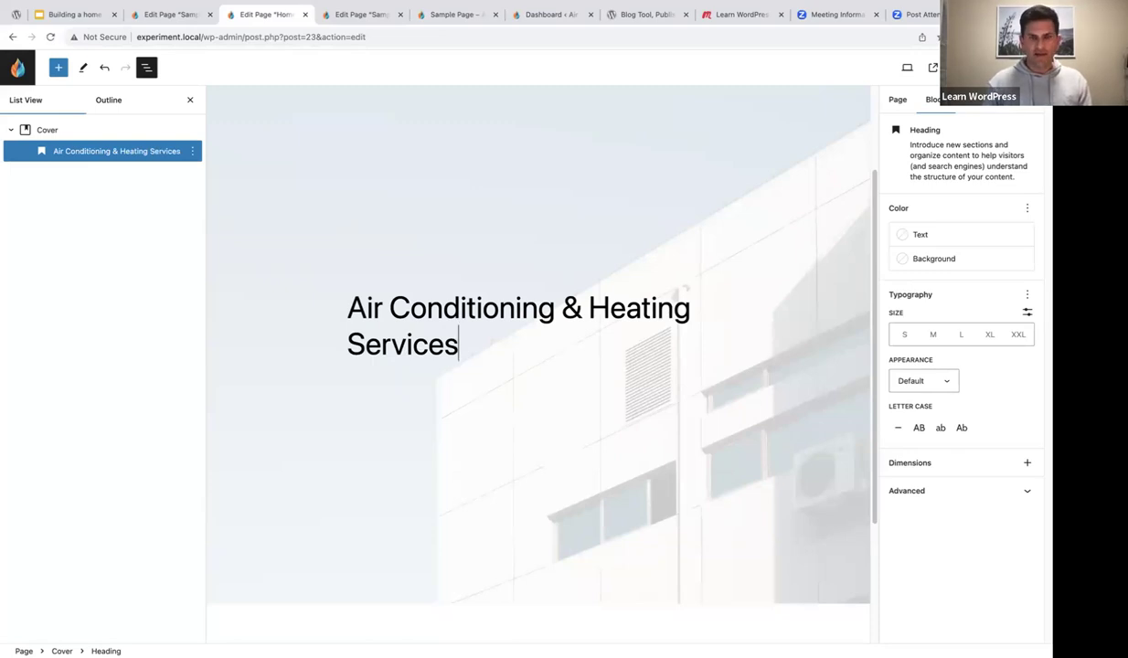
- Add a paragraph below the cover heading with the Lorem ipsum sentence copied from the Sample Page's cover
{"action": "key", "text": "Return"}
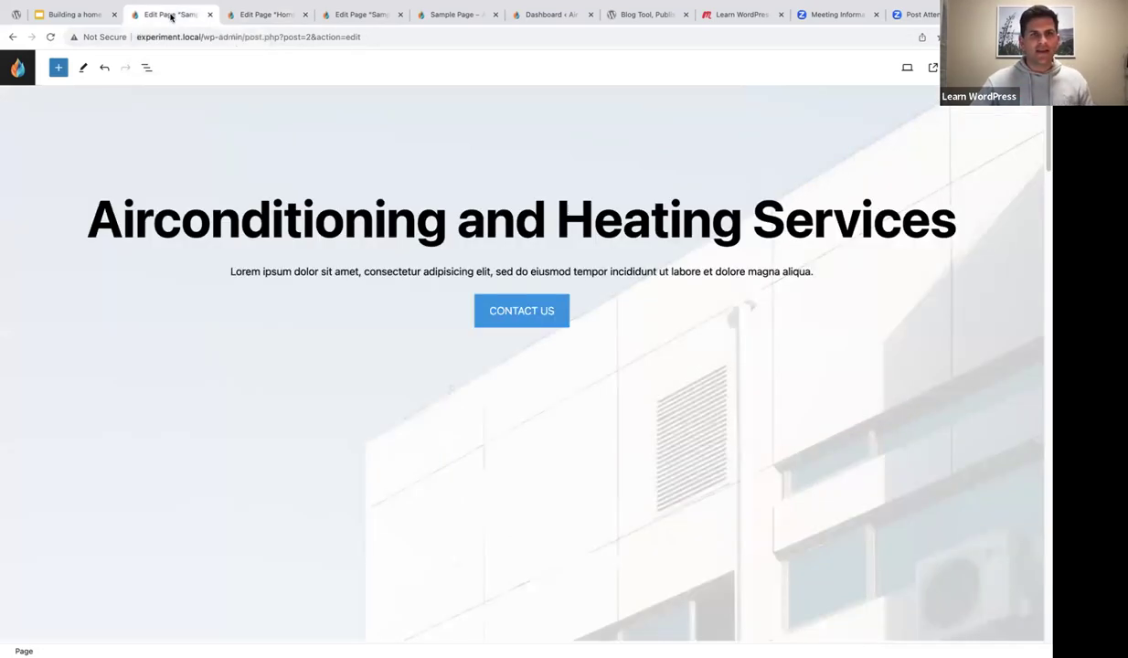
{"action": "left_click", "coordinate": [162, 15]}
{"action": "left_click_drag", "start_coordinate": [231, 273], "coordinate": [806, 280]}
{"action": "key", "text": "ctrl+c"}
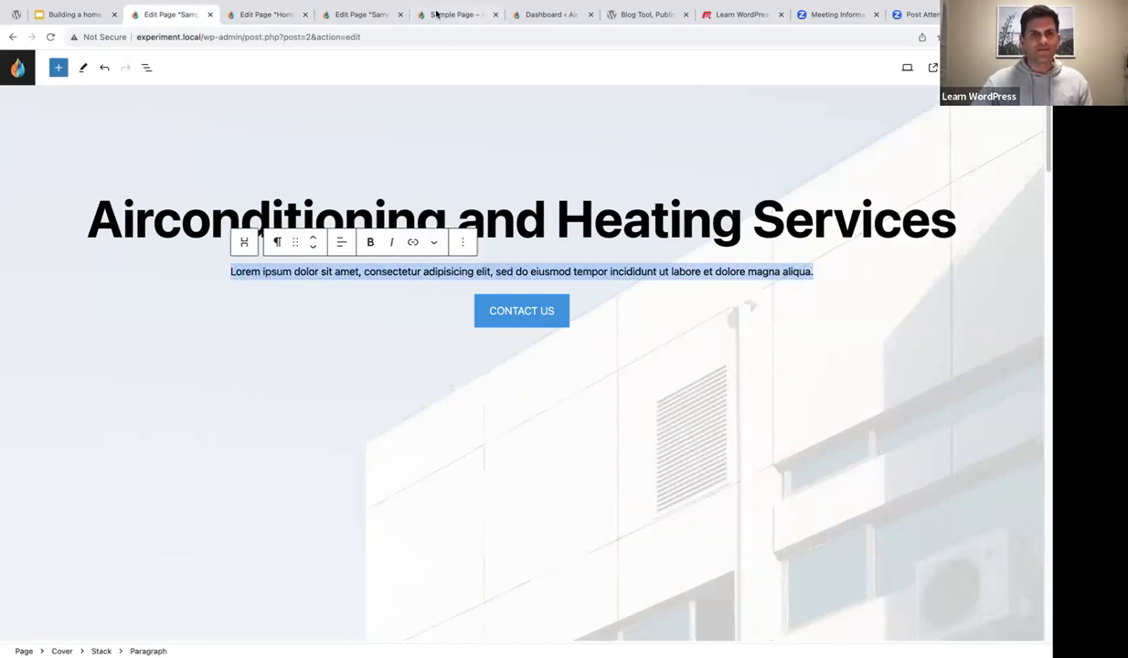
{"action": "left_click", "coordinate": [263, 17]}
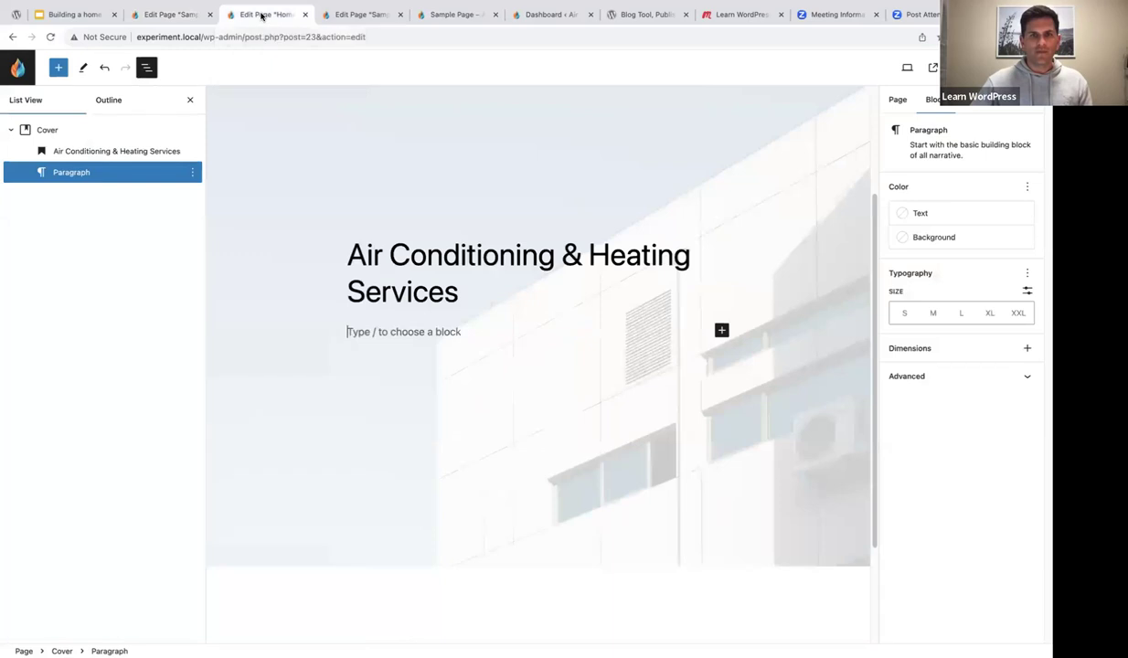
{"action": "left_click", "coordinate": [364, 333]}
{"action": "key", "text": "ctrl+v"}
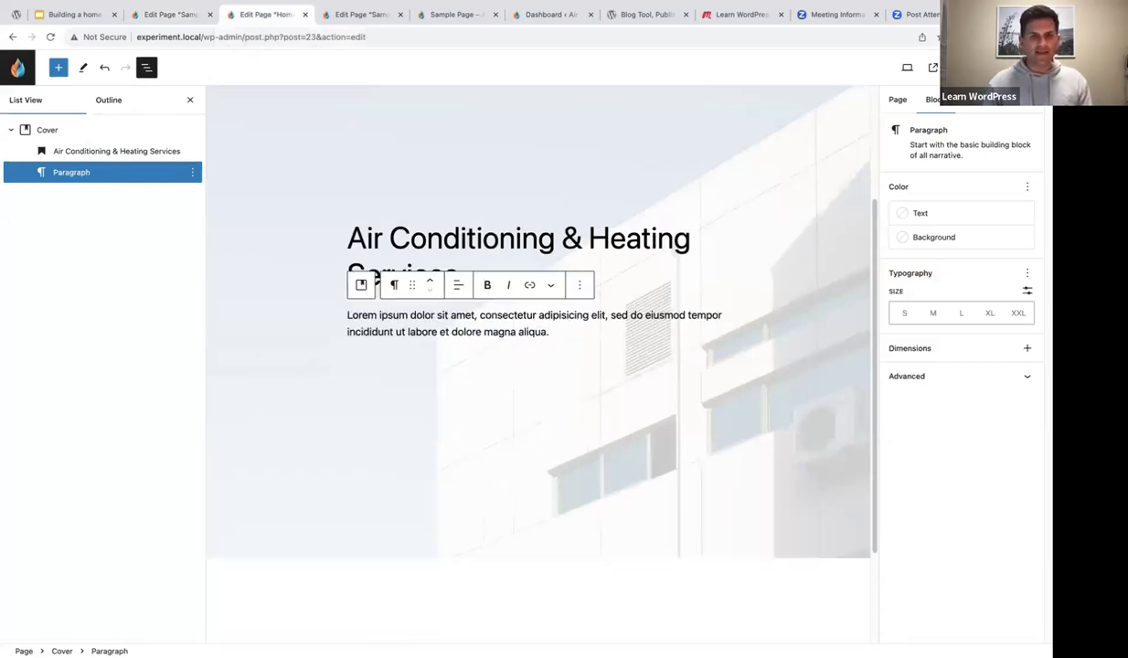
- Add a Buttons block below the cover paragraph with a button labelled "CONTACT US"
{"action": "key", "text": "Return"}
{"action": "type", "text": "/"}
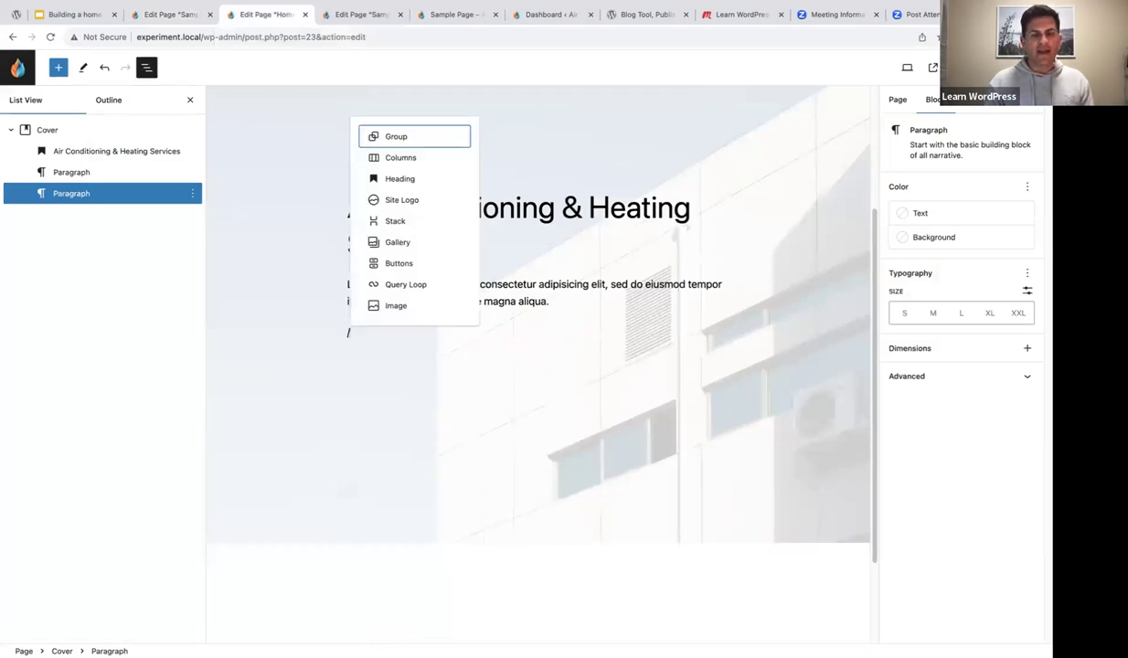
{"action": "type", "text": "but"}
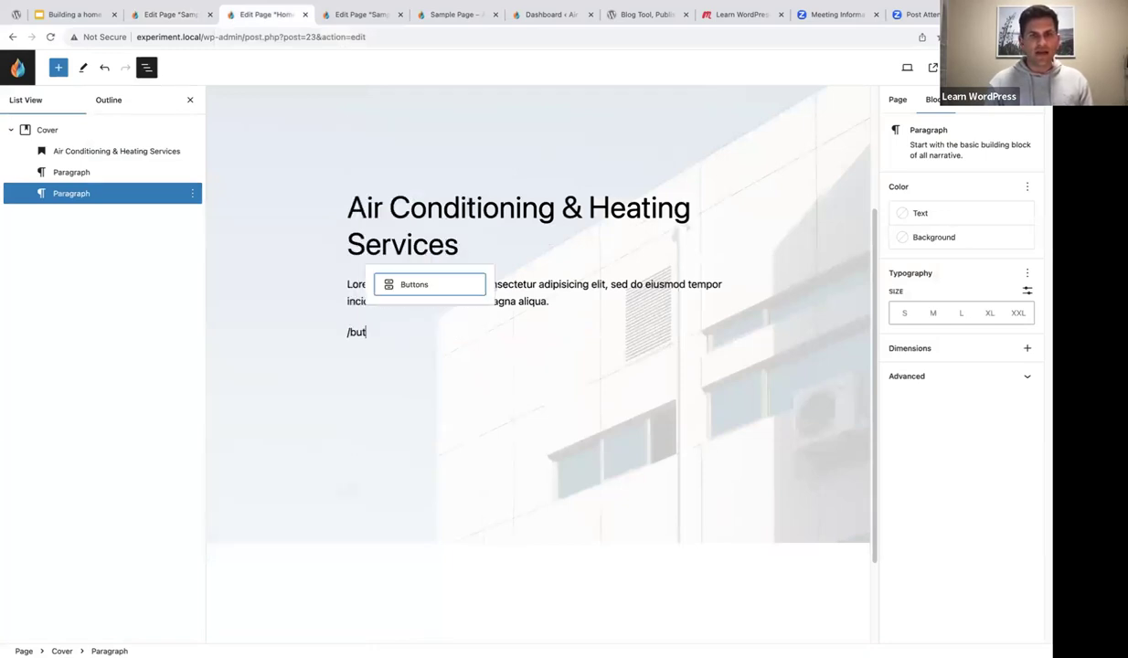
{"action": "type", "text": "tons"}
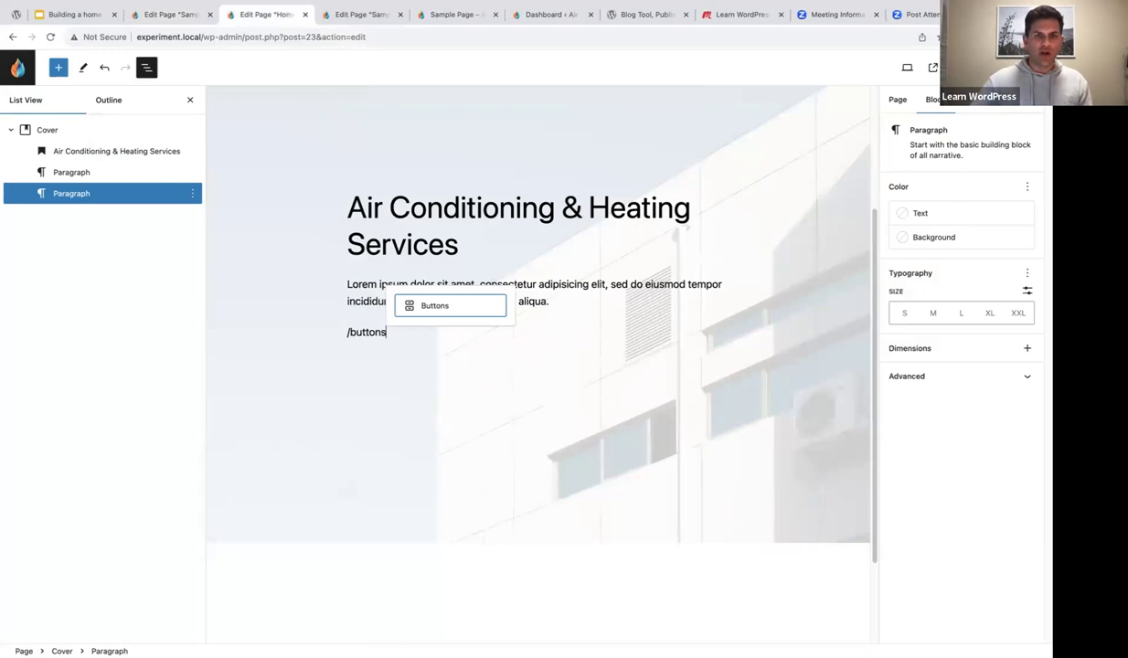
{"action": "left_click", "coordinate": [434, 307]}
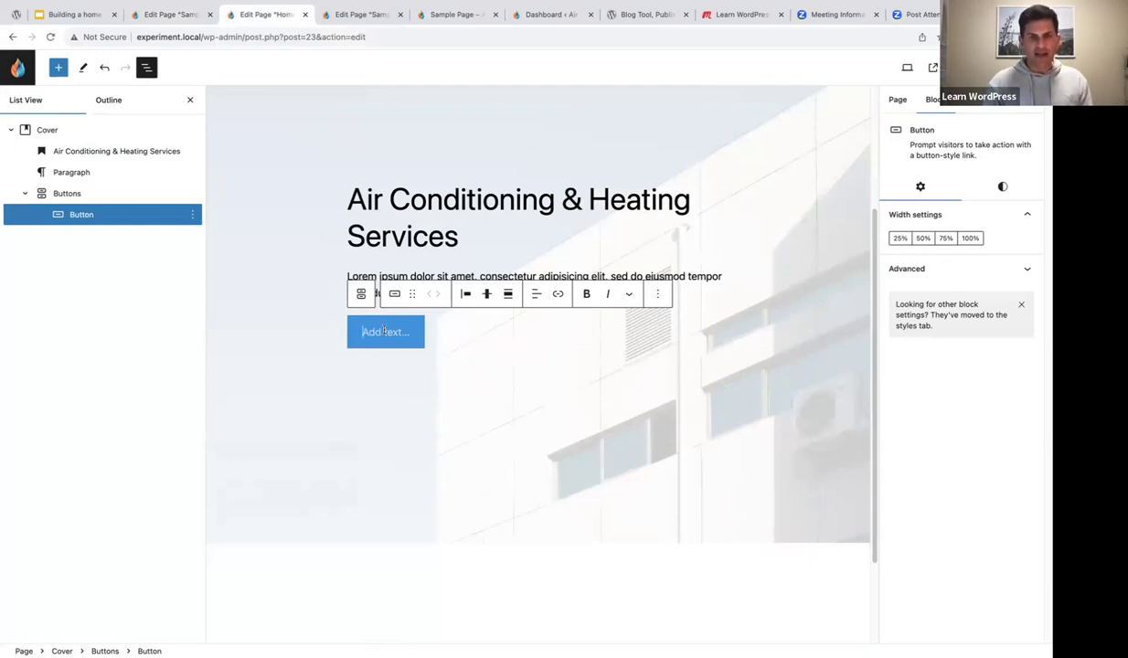
{"action": "type", "text": "CONTACT US"}
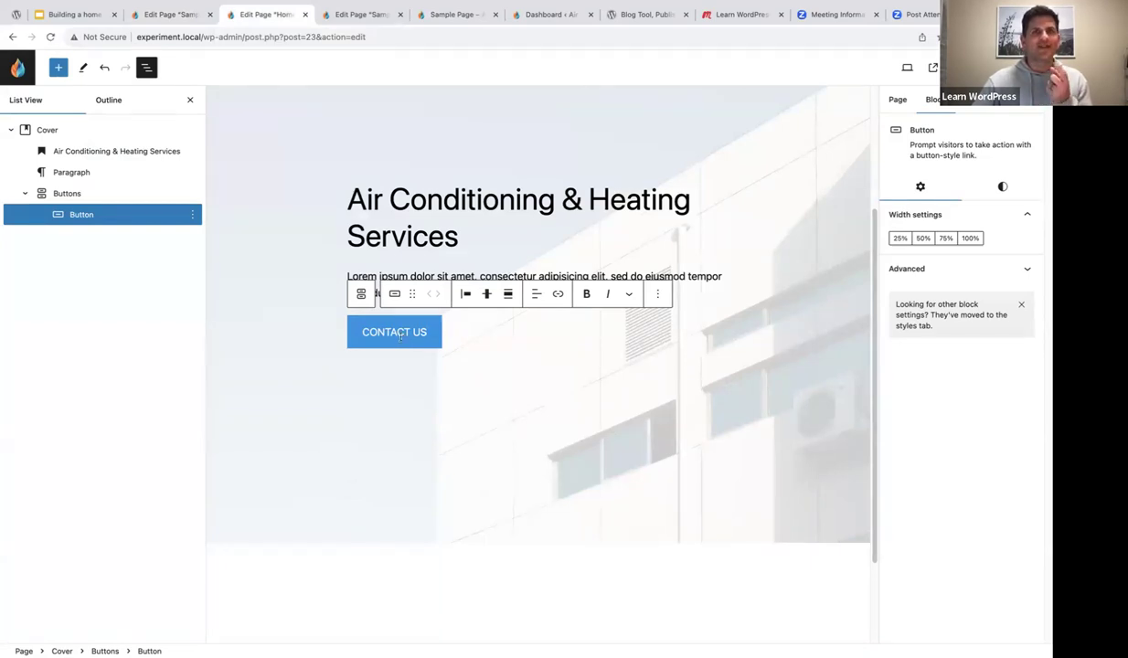
- Open the Site Editor's Style Book and examine the site-wide style settings for the Button block
{"action": "left_click", "coordinate": [541, 11]}
{"action": "mouse_move", "coordinate": [41, 240]}
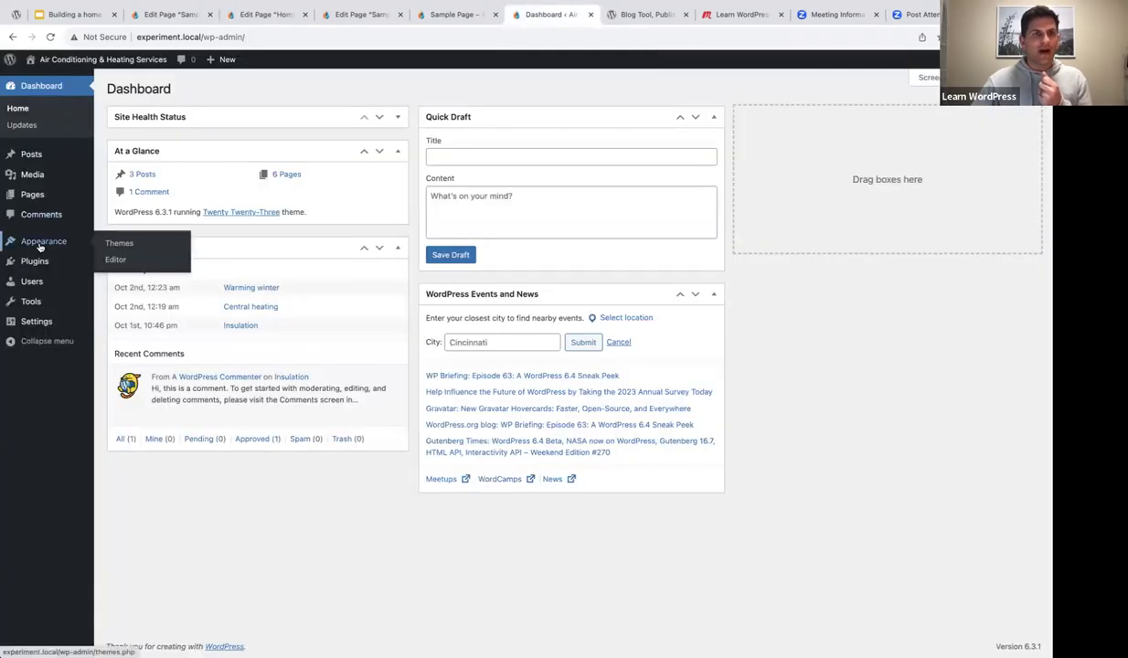
{"action": "left_click", "coordinate": [120, 263]}
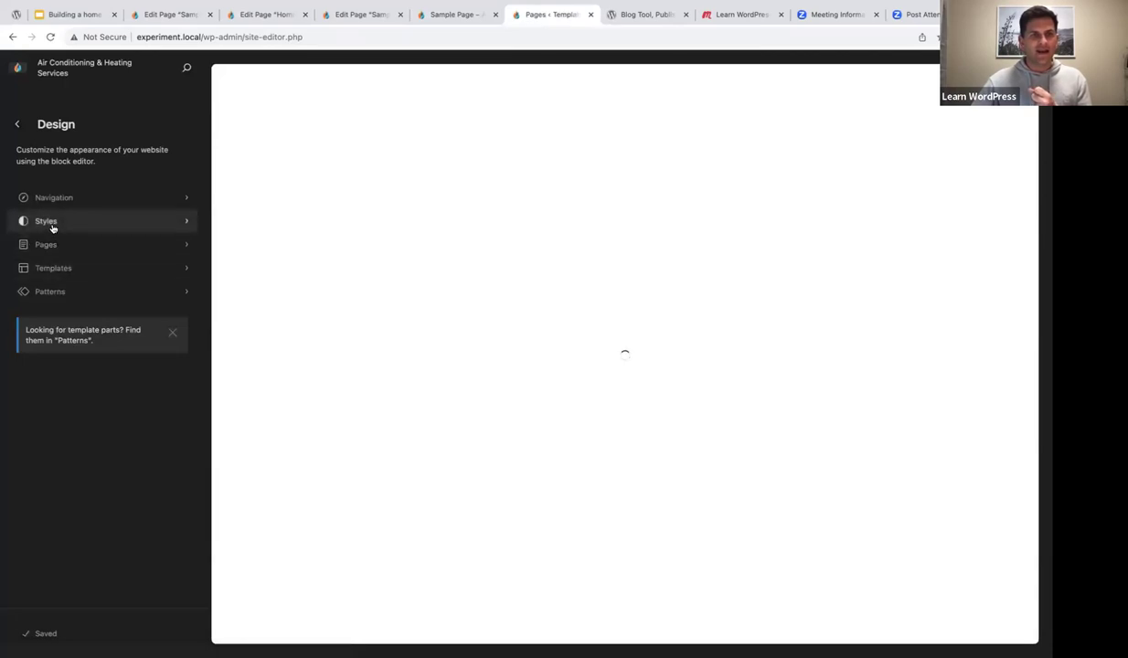
{"action": "left_click", "coordinate": [52, 226]}
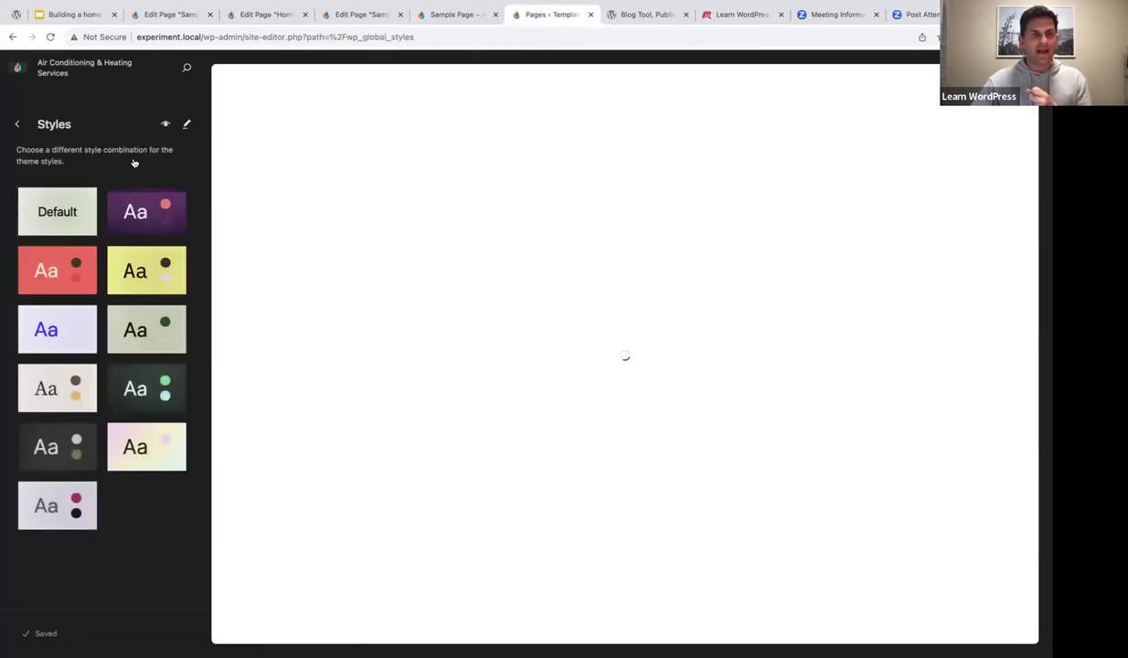
{"action": "left_click", "coordinate": [165, 124]}
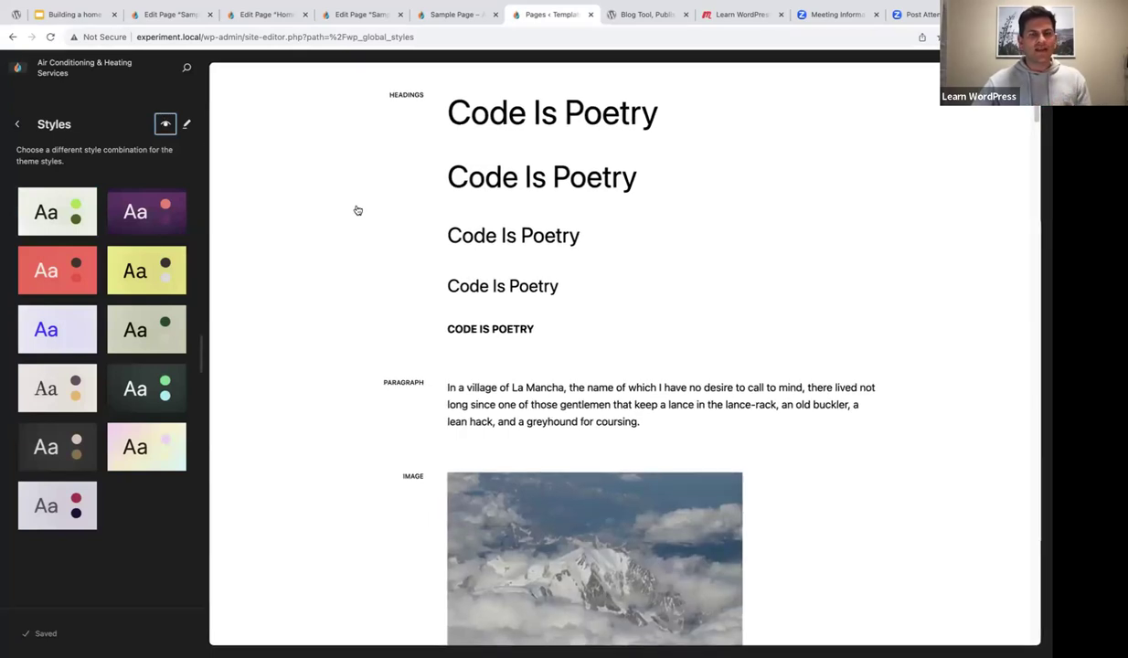
{"action": "left_click", "coordinate": [358, 211]}
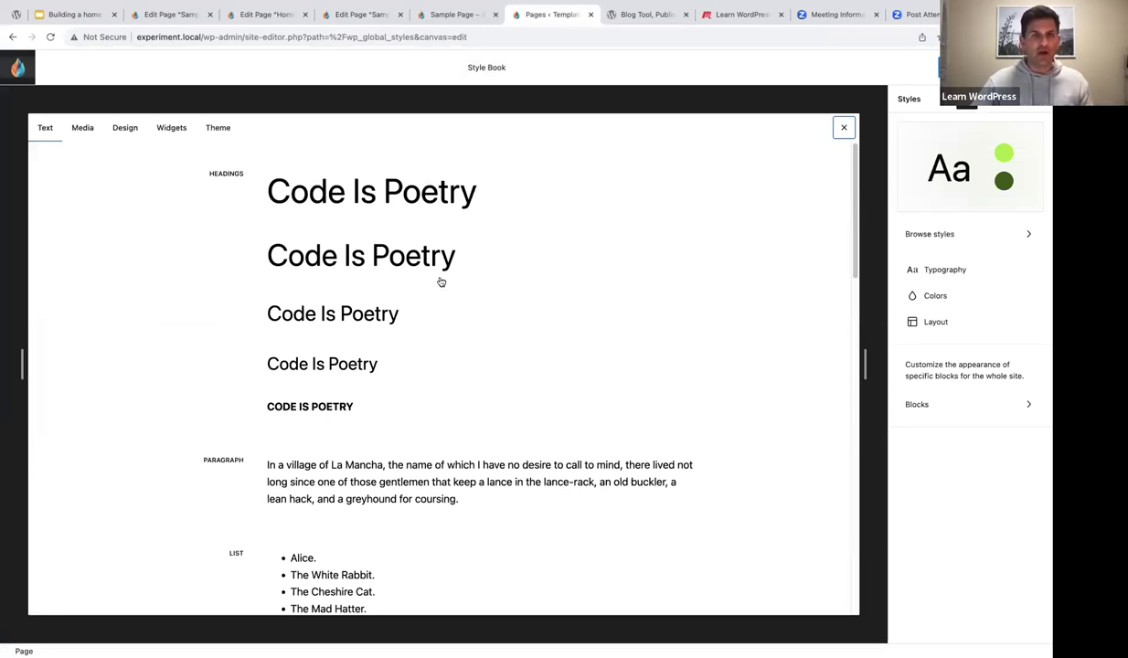
{"action": "left_click", "coordinate": [128, 129]}
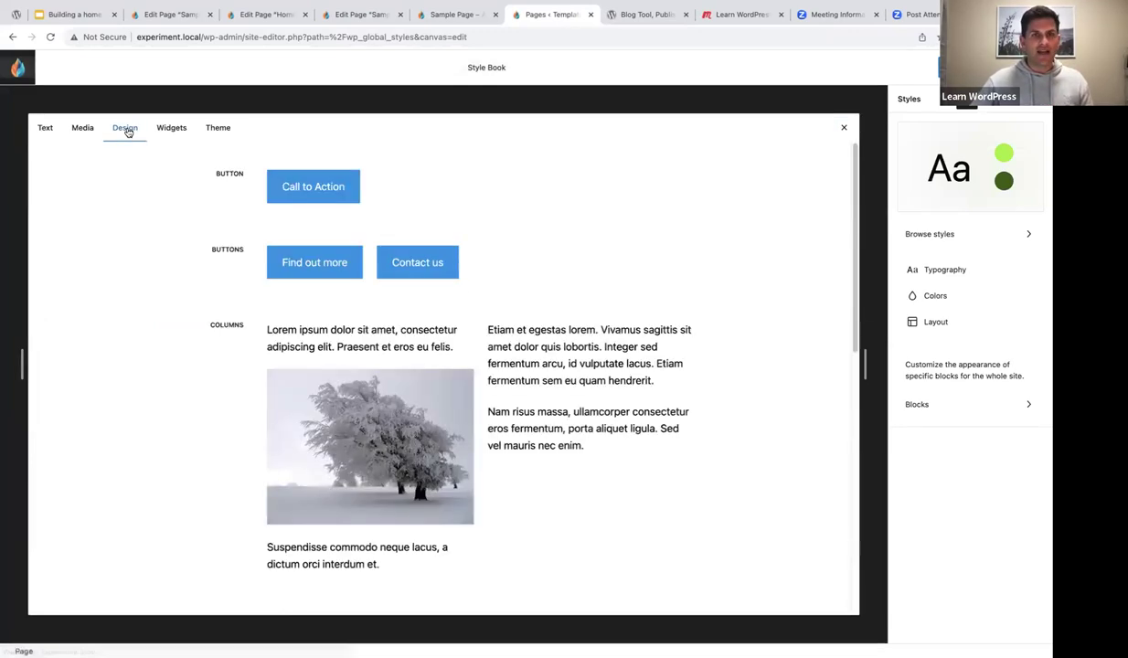
{"action": "left_click", "coordinate": [317, 188]}
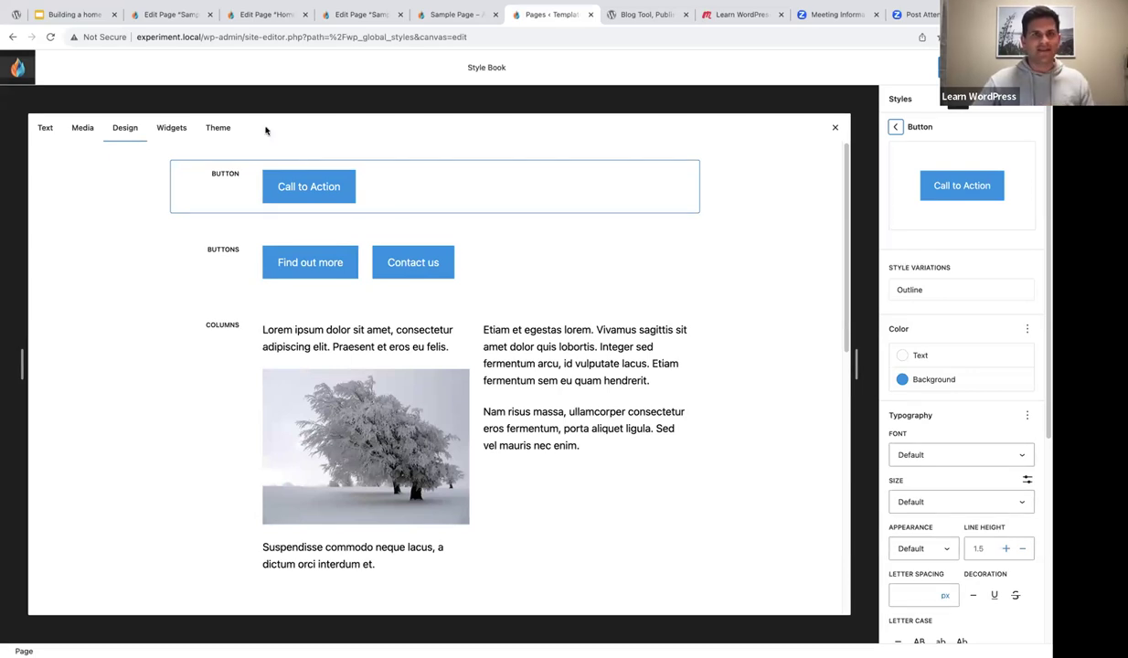
- Return to the Home page editor and open the link entry for the cover's CONTACT US button
{"action": "left_click", "coordinate": [165, 13]}
{"action": "left_click", "coordinate": [237, 10]}
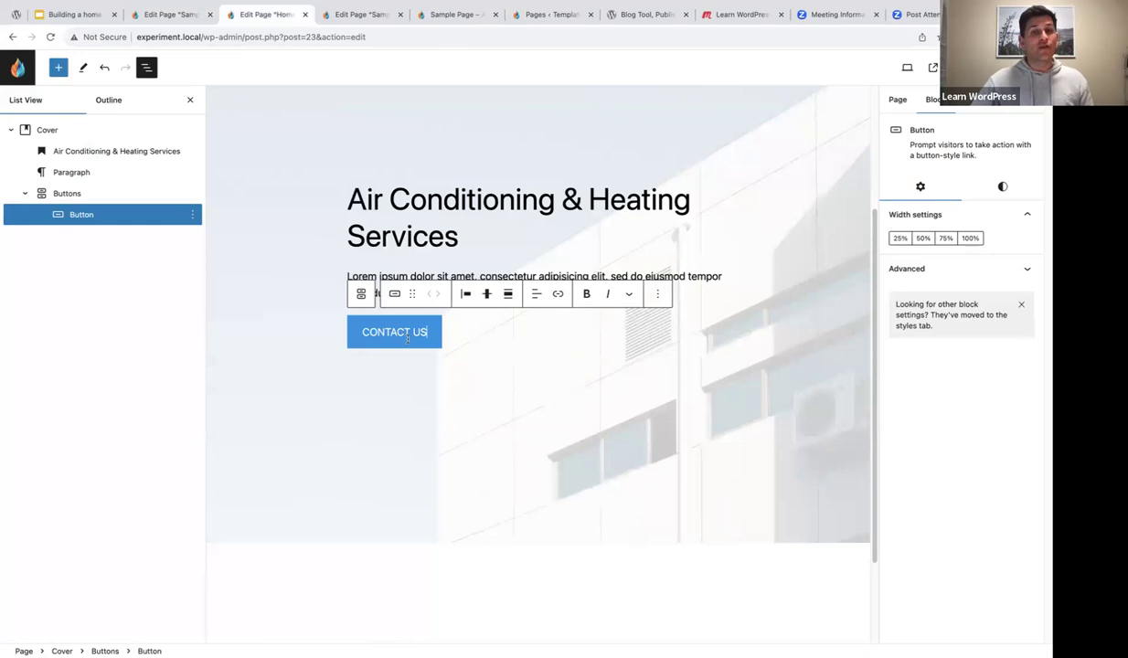
{"action": "left_click", "coordinate": [559, 296]}
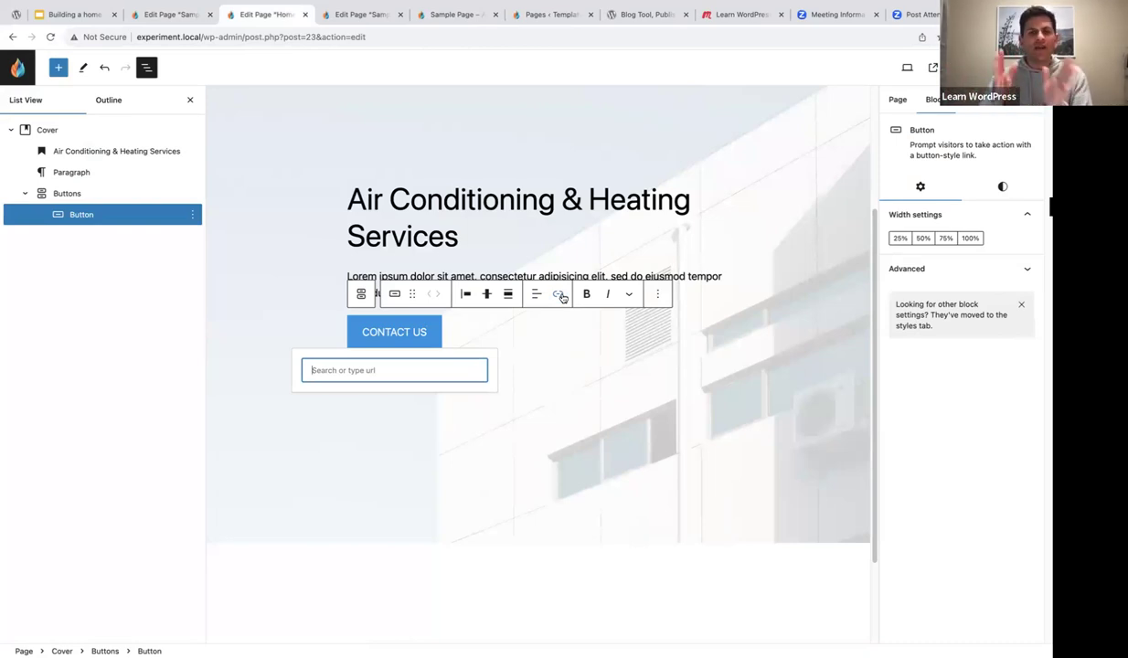
- Try to combine only the cover's paragraph and Buttons block into a Stack
{"action": "left_click", "coordinate": [72, 175]}
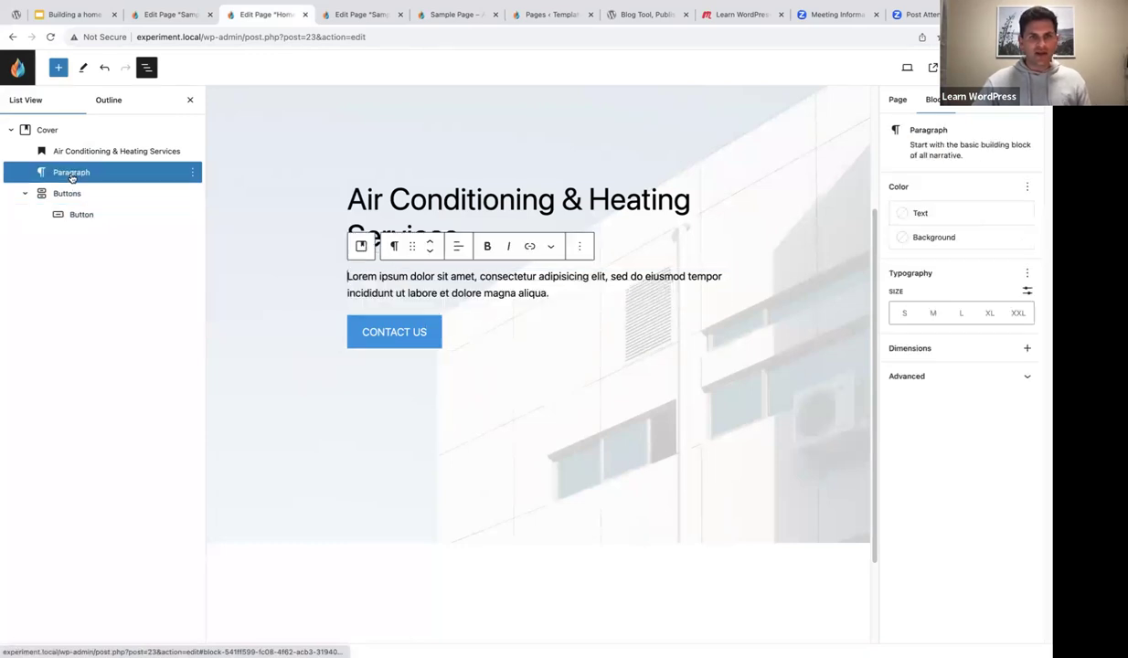
{"action": "left_click", "coordinate": [67, 216], "text": "shift"}
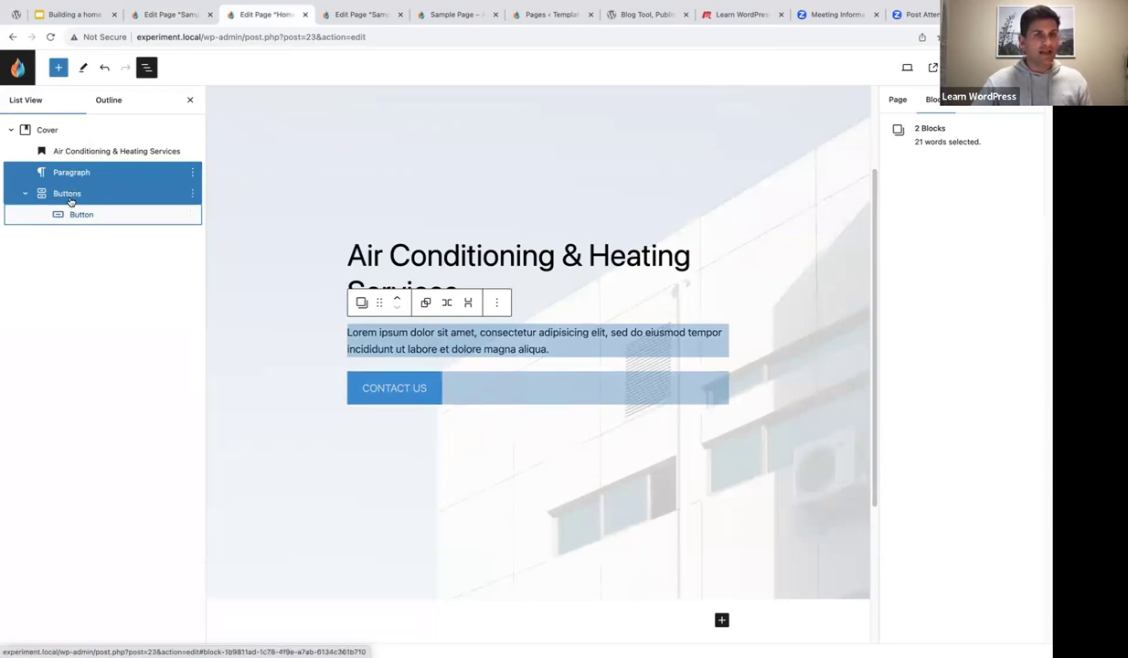
{"action": "left_click", "coordinate": [193, 173]}
{"action": "left_click", "coordinate": [194, 173]}
{"action": "left_click", "coordinate": [194, 173]}
{"action": "left_click", "coordinate": [194, 173]}
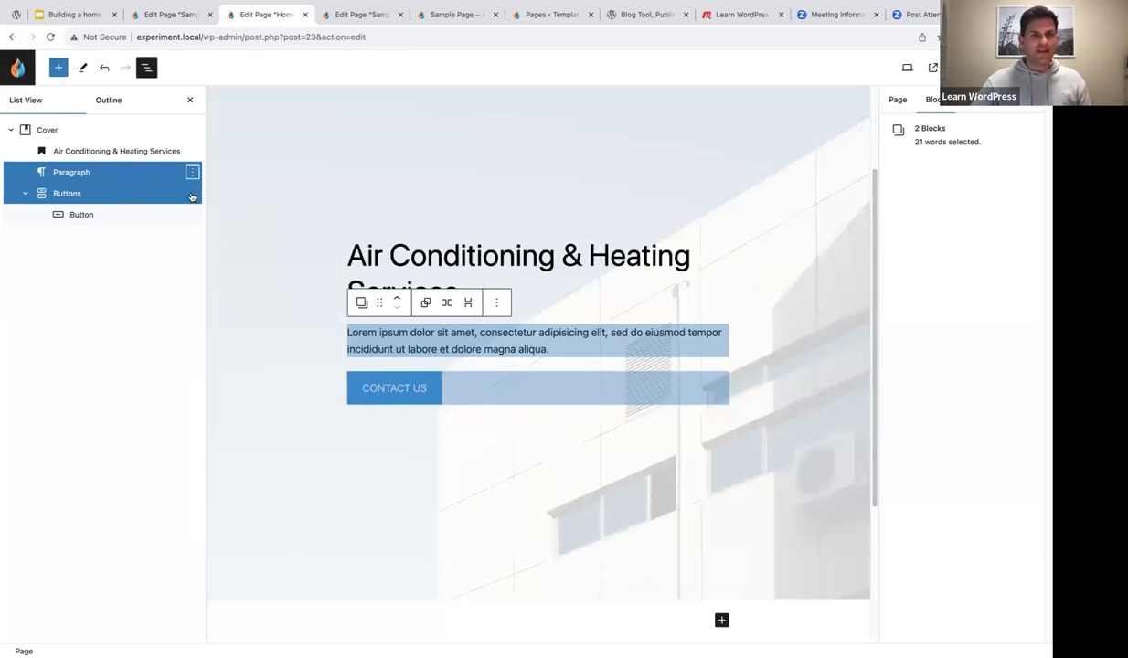
{"action": "left_click", "coordinate": [469, 304]}
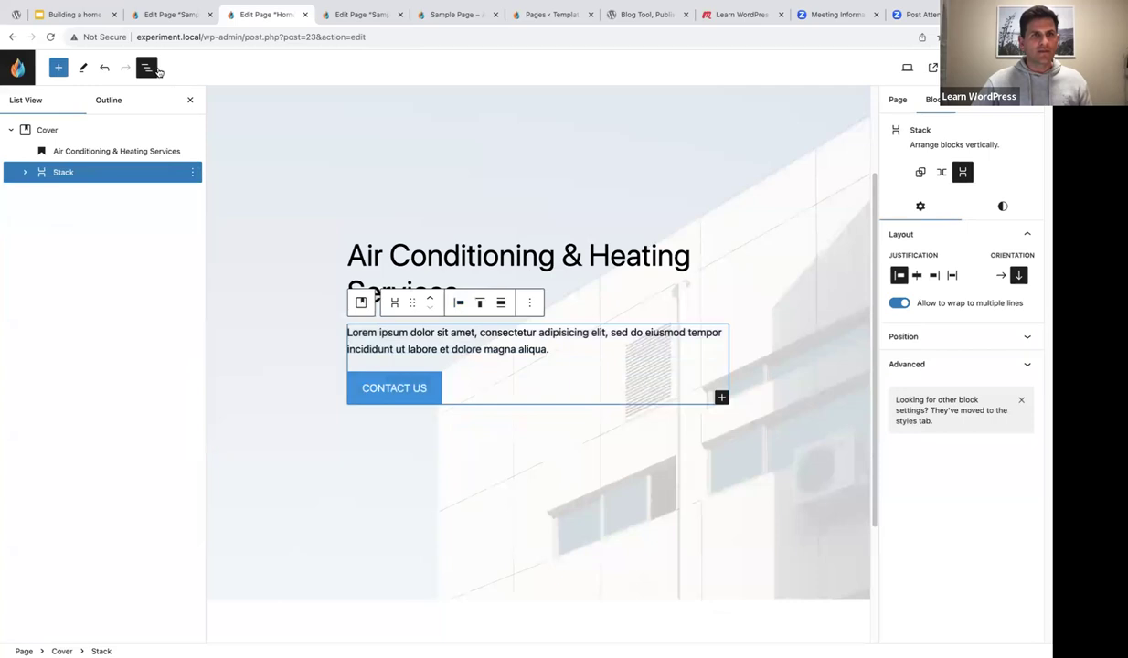
{"action": "left_click", "coordinate": [104, 71]}
- Combine the cover's heading, paragraph and Buttons block into one Stack
{"action": "left_click", "coordinate": [77, 154]}
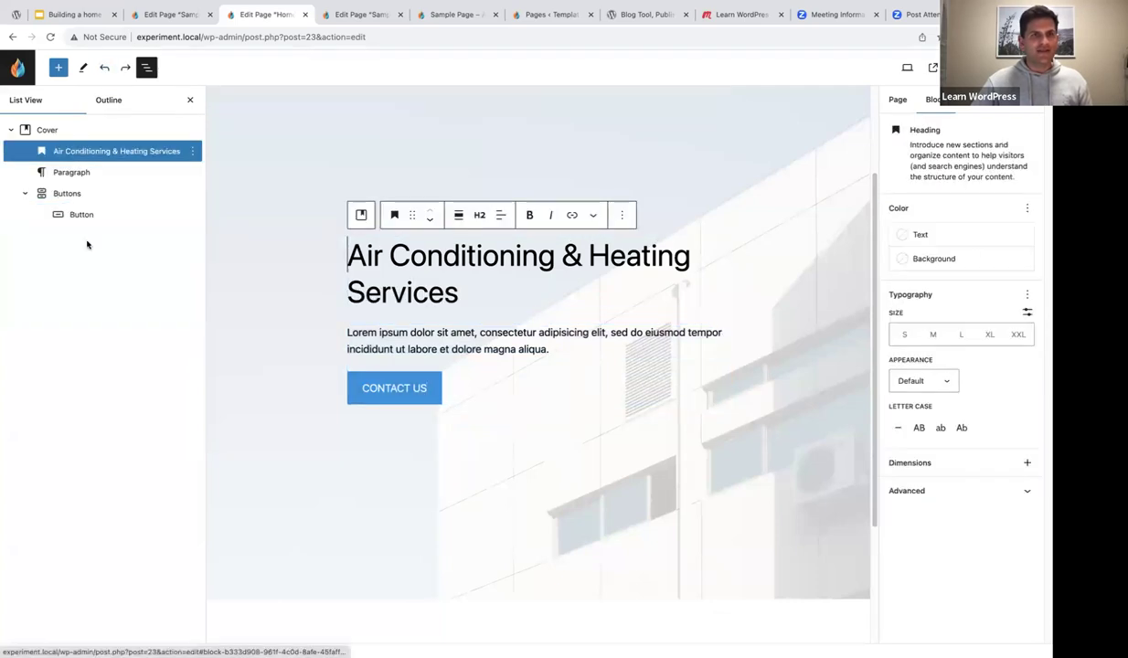
{"action": "left_click", "coordinate": [65, 194], "text": "shift"}
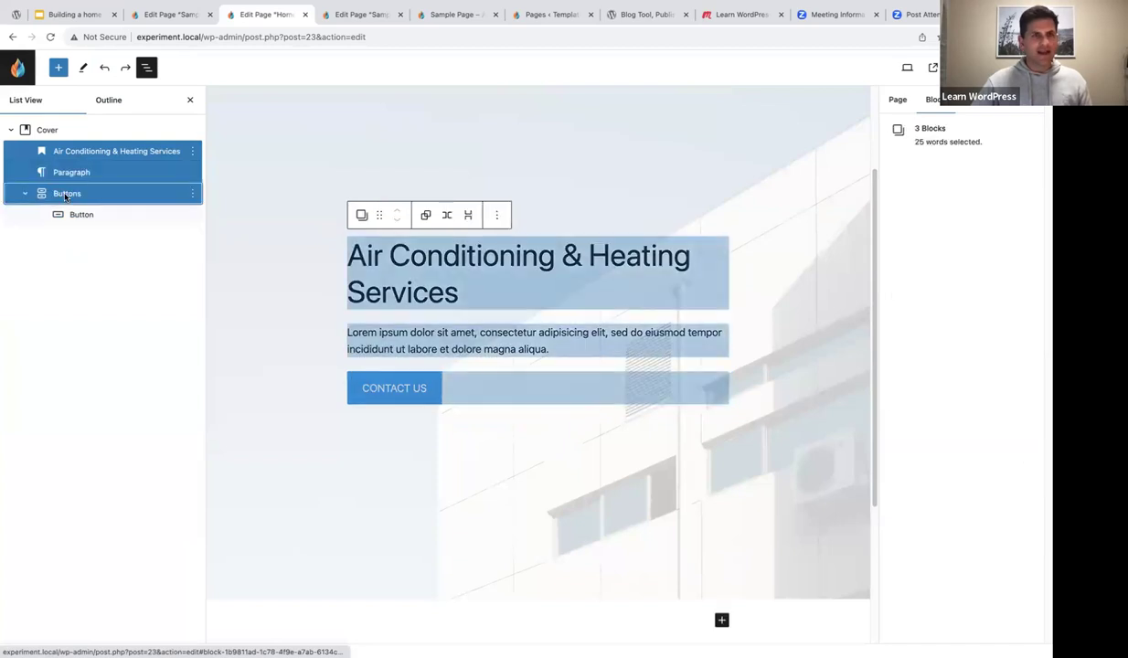
{"action": "left_click", "coordinate": [469, 216]}
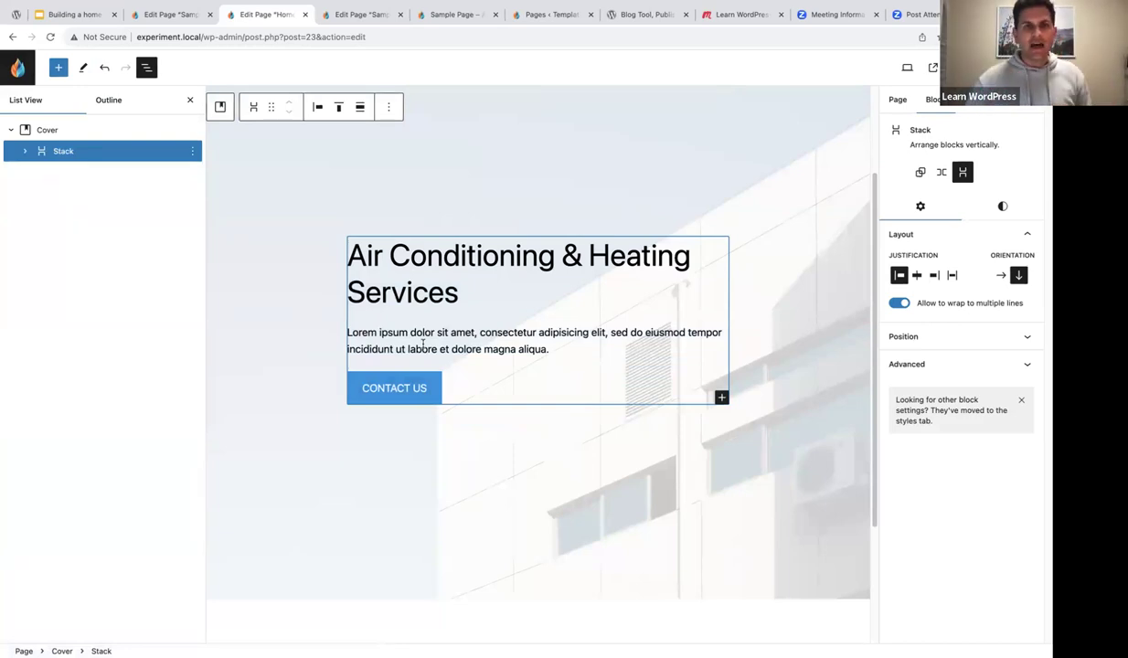
{"action": "mouse_move", "coordinate": [438, 374]}
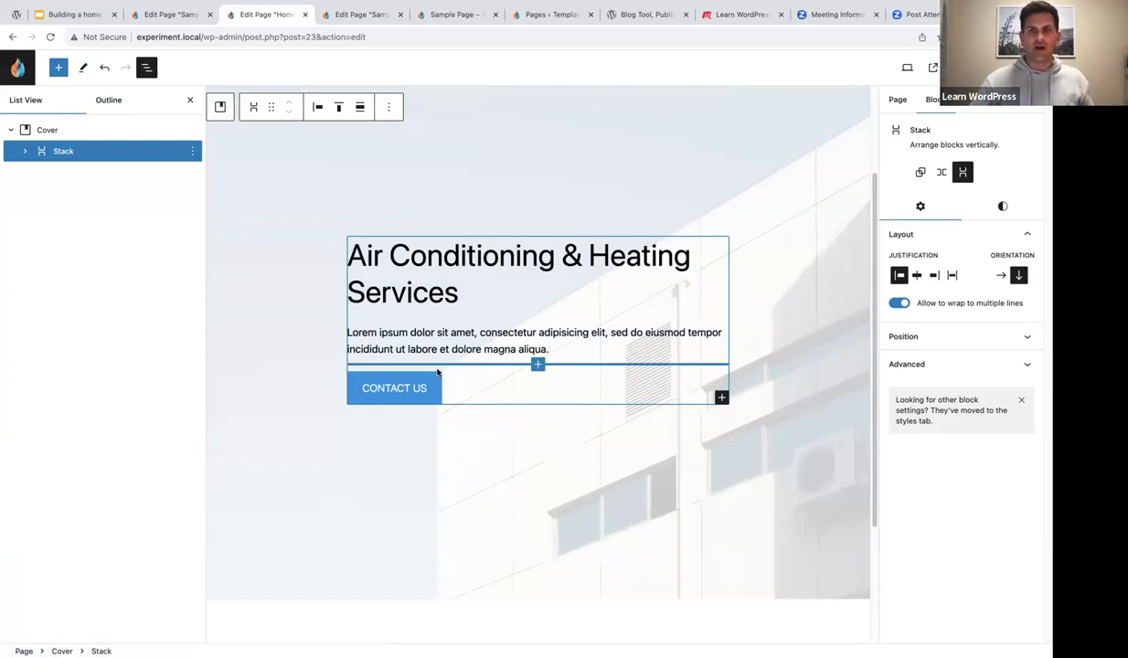
- Turn off content width for the Cover's inner blocks and justify the Stack's items to the center
{"action": "left_click", "coordinate": [44, 130]}
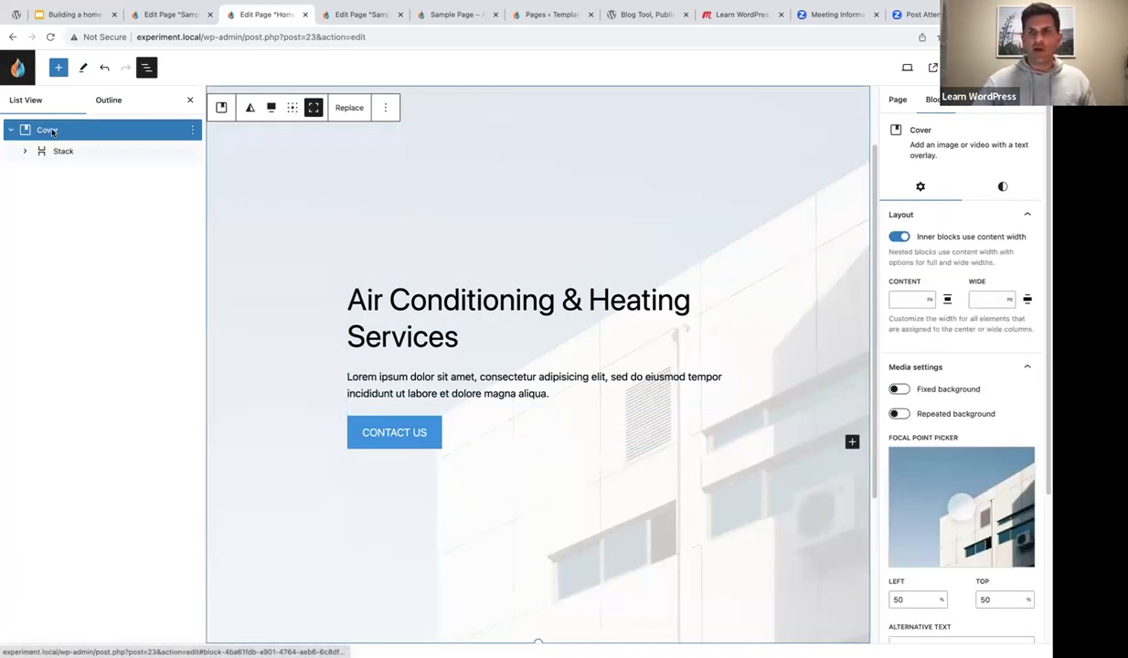
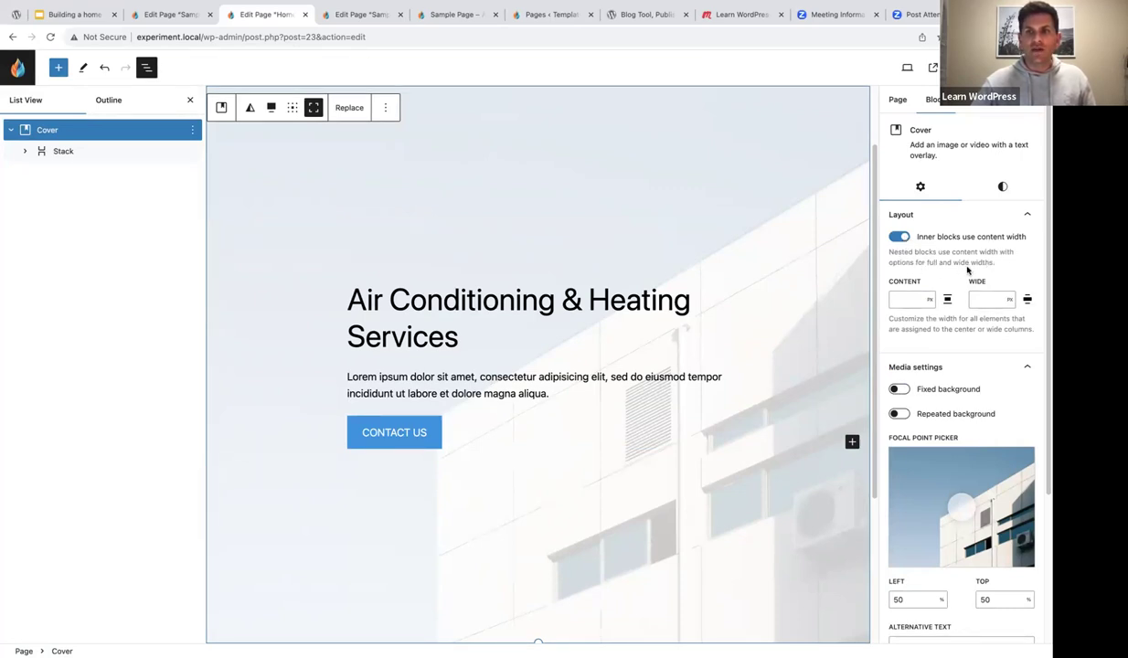
{"action": "left_click", "coordinate": [902, 238]}
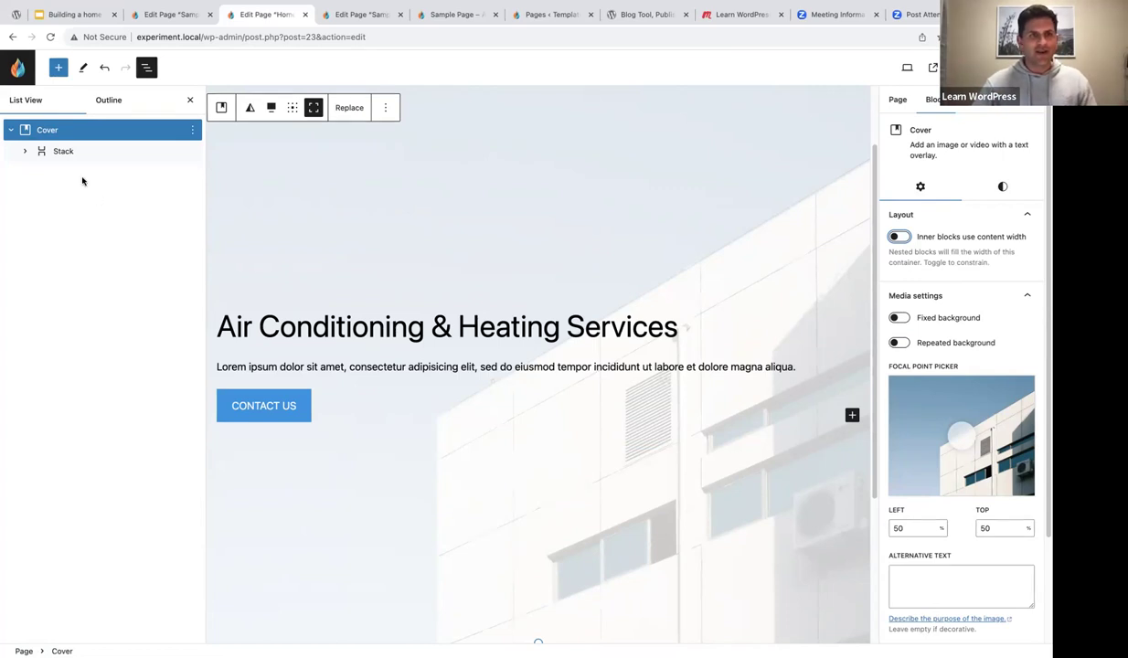
{"action": "left_click", "coordinate": [65, 152]}
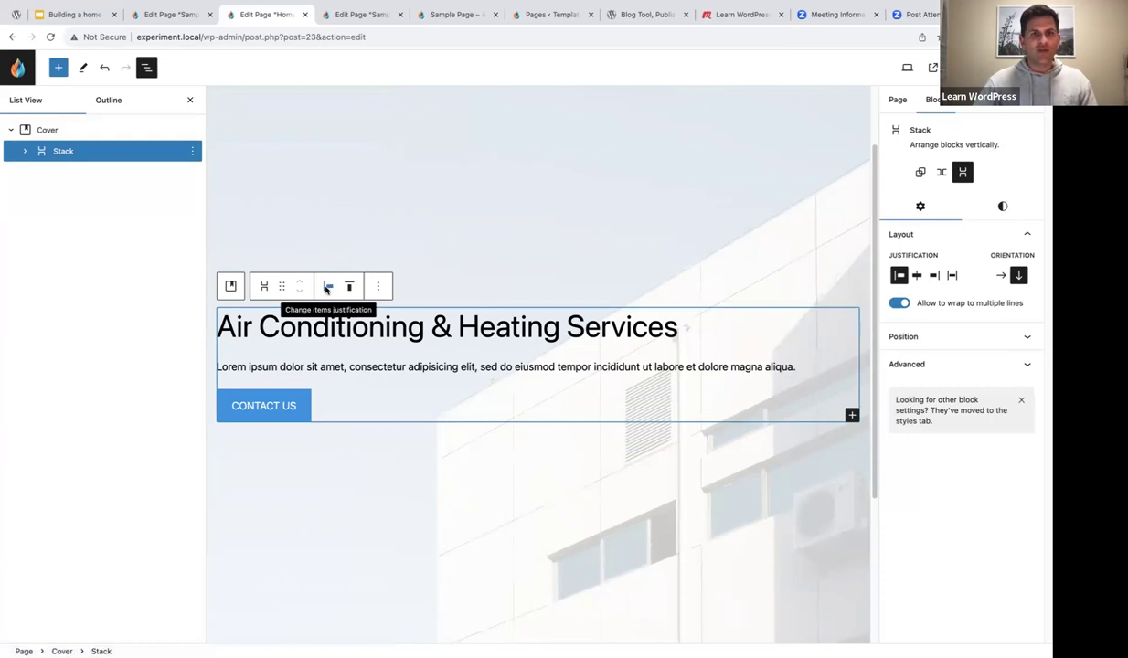
{"action": "left_click", "coordinate": [329, 287]}
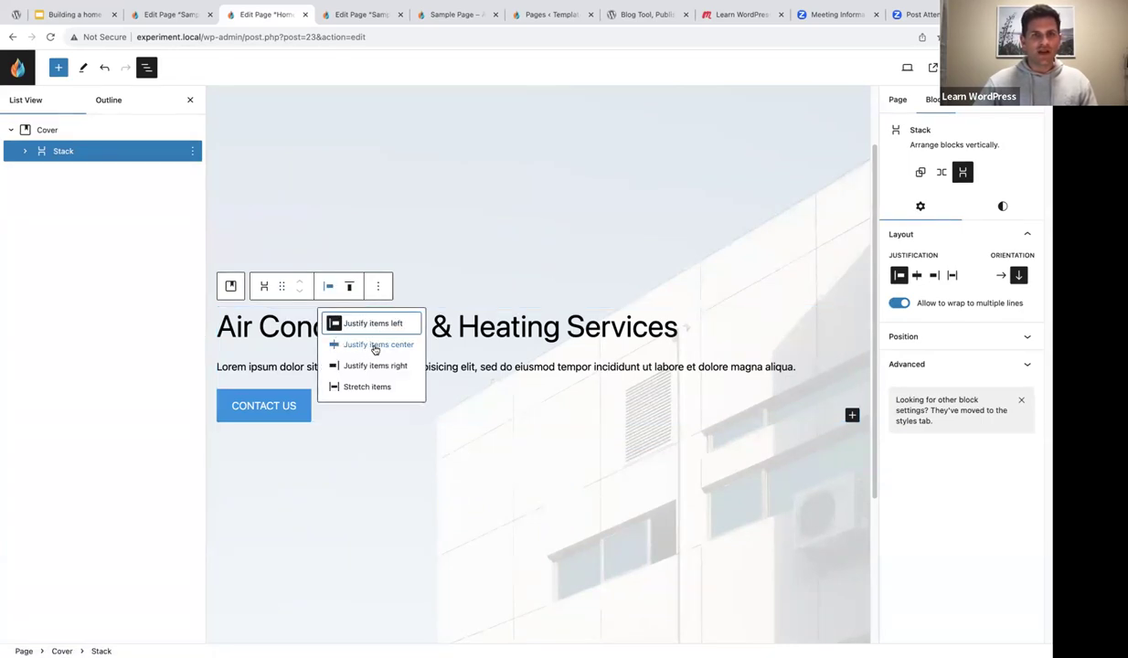
{"action": "left_click", "coordinate": [365, 347]}
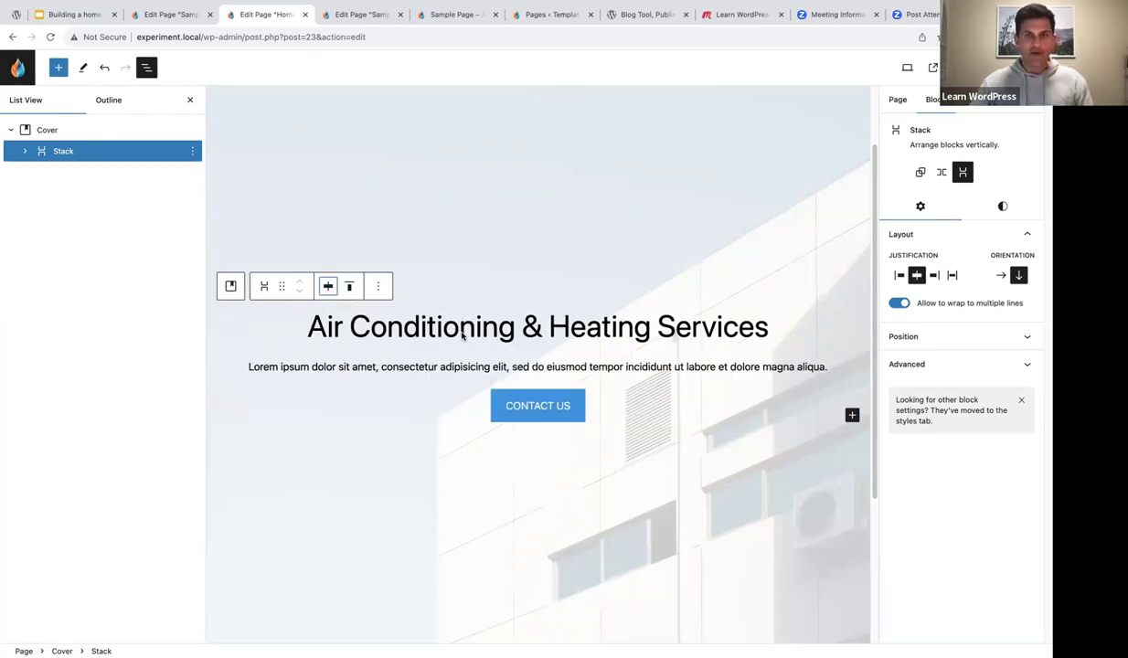
- Set the cover heading's font size to a custom 5.5 rem and make its text bold
{"action": "left_click", "coordinate": [386, 321]}
{"action": "key", "text": "shift+Home"}
{"action": "left_click_drag", "start_coordinate": [438, 333], "coordinate": [760, 327]}
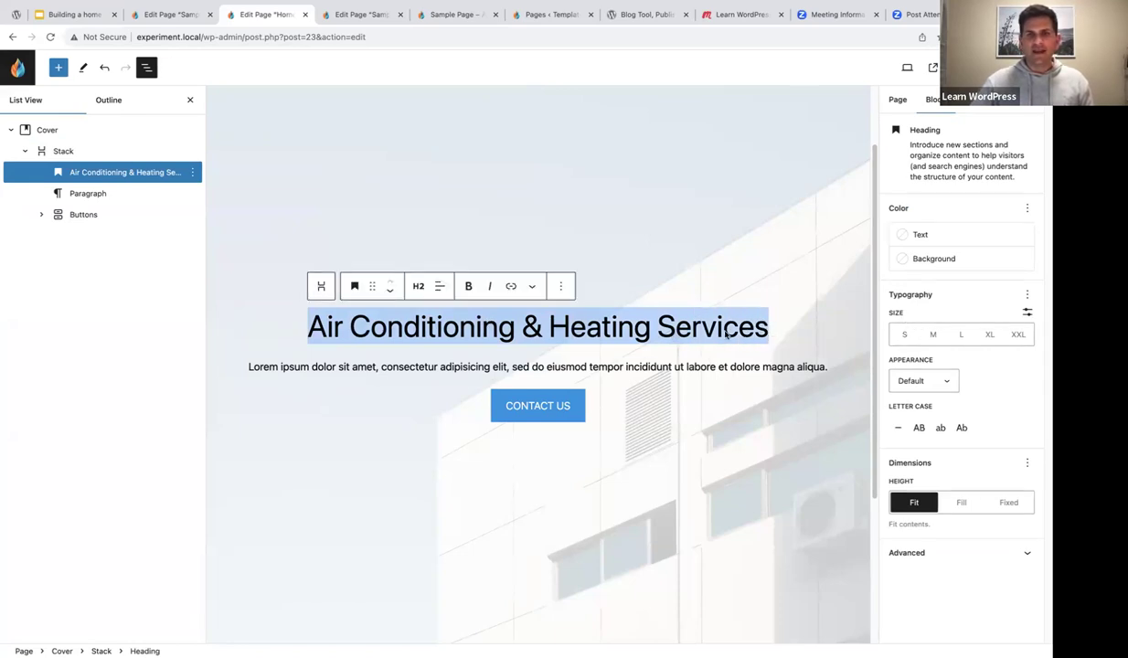
{"action": "left_click", "coordinate": [1029, 314]}
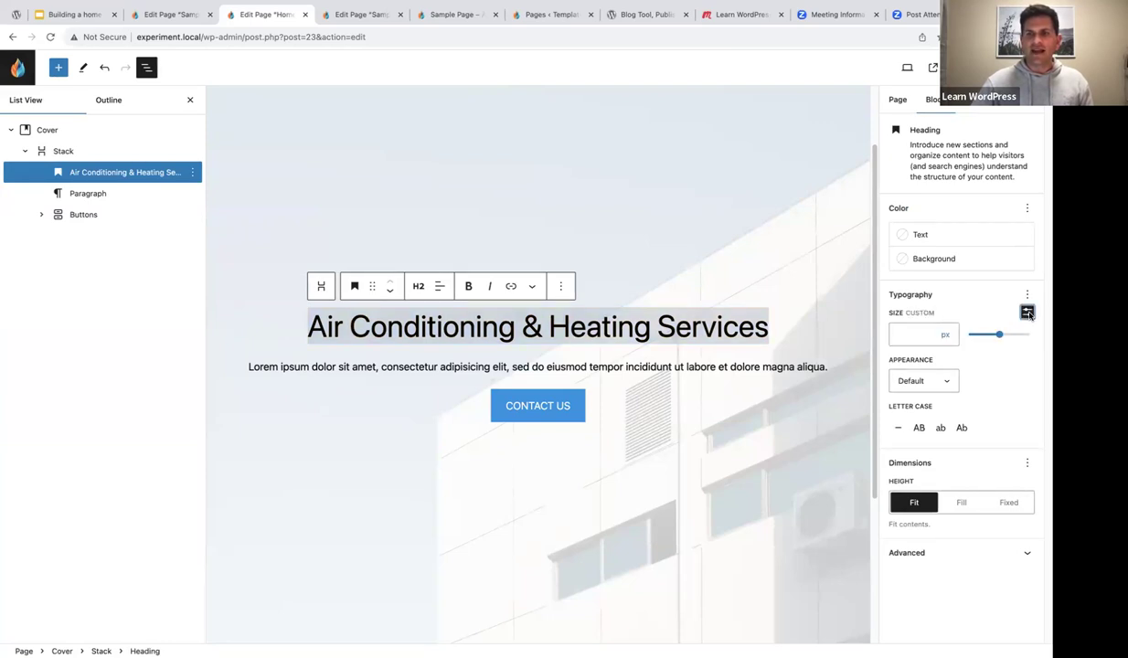
{"action": "left_click", "coordinate": [945, 337]}
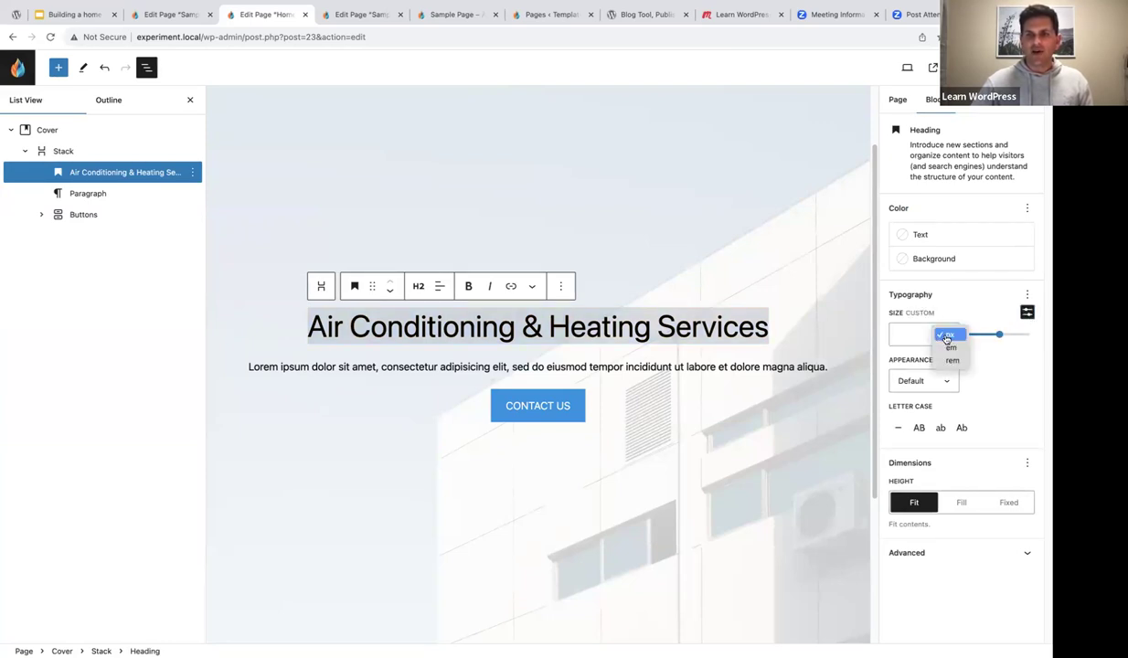
{"action": "left_click", "coordinate": [941, 360]}
{"action": "left_click", "coordinate": [908, 338]}
{"action": "type", "text": "5.5"}
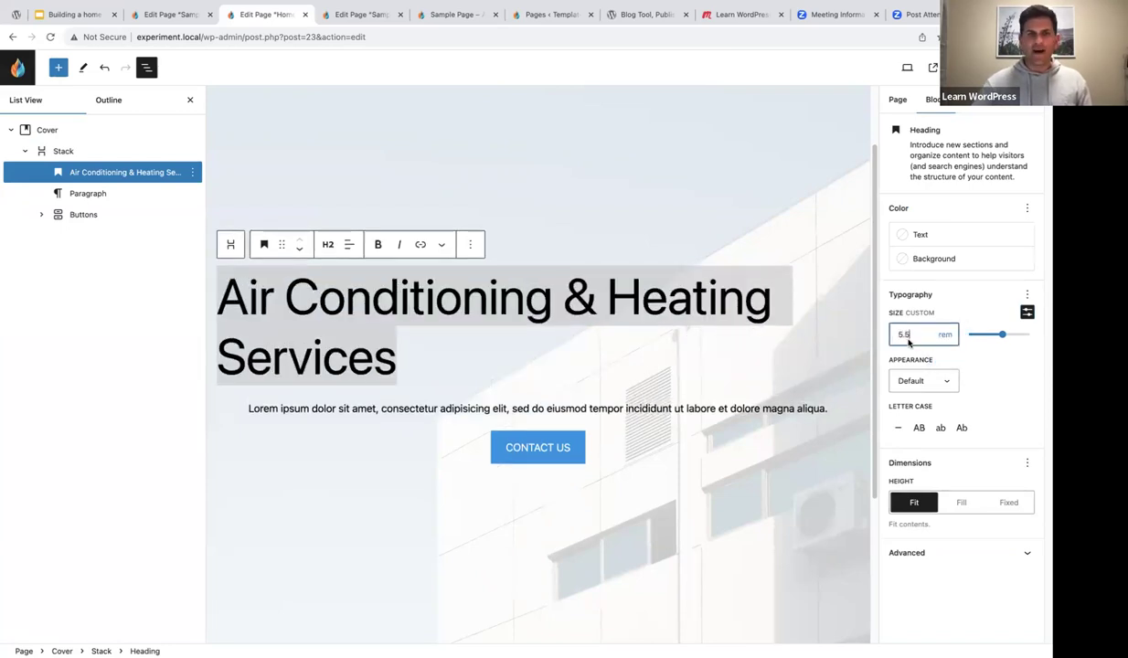
{"action": "left_click", "coordinate": [376, 245]}
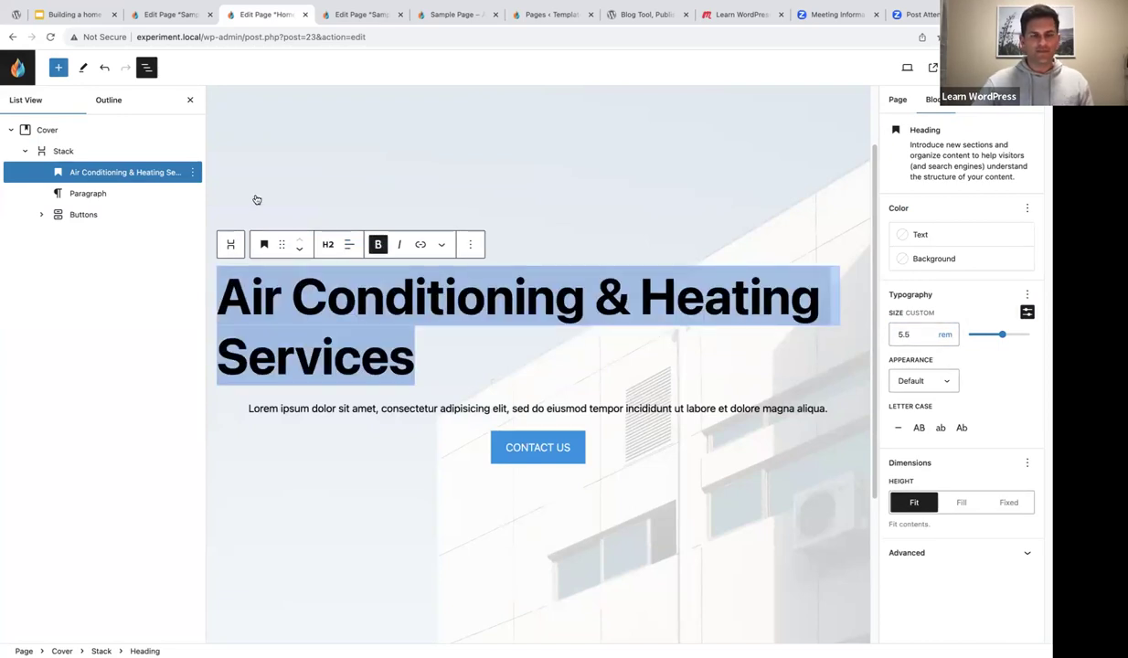
- Widen the editing canvas by hiding the List View and block settings, and check the cover's layout
{"action": "left_click", "coordinate": [190, 99]}
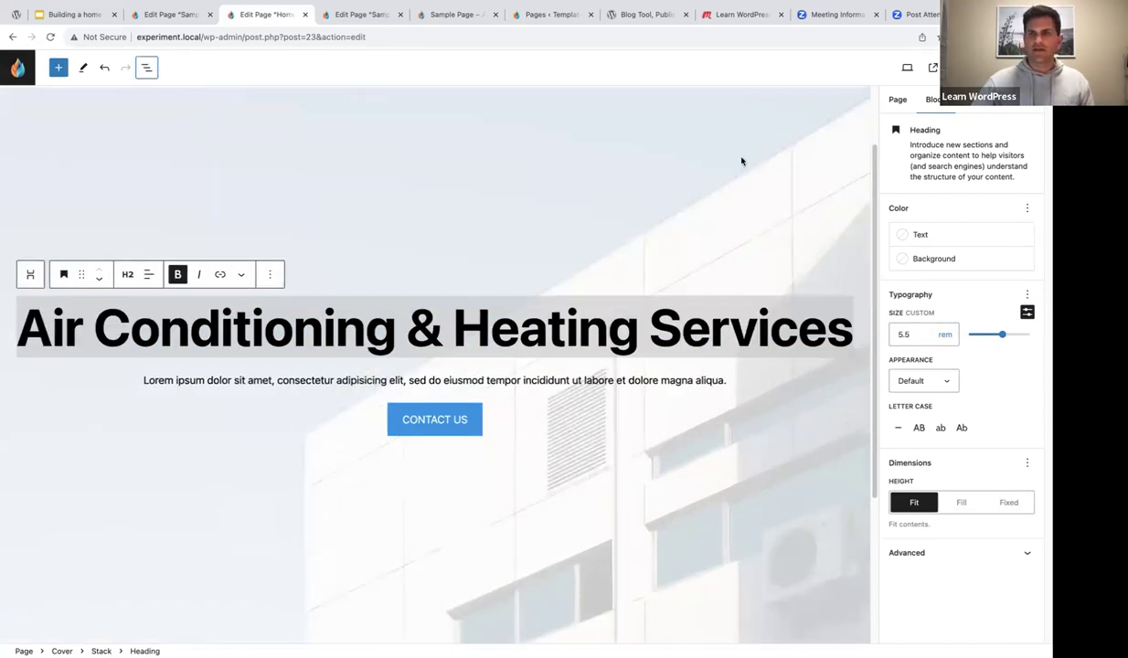
{"action": "key", "text": "ctrl+shift+comma"}
{"action": "scroll", "coordinate": [841, 311], "scroll_direction": "down", "scroll_amount": 2}
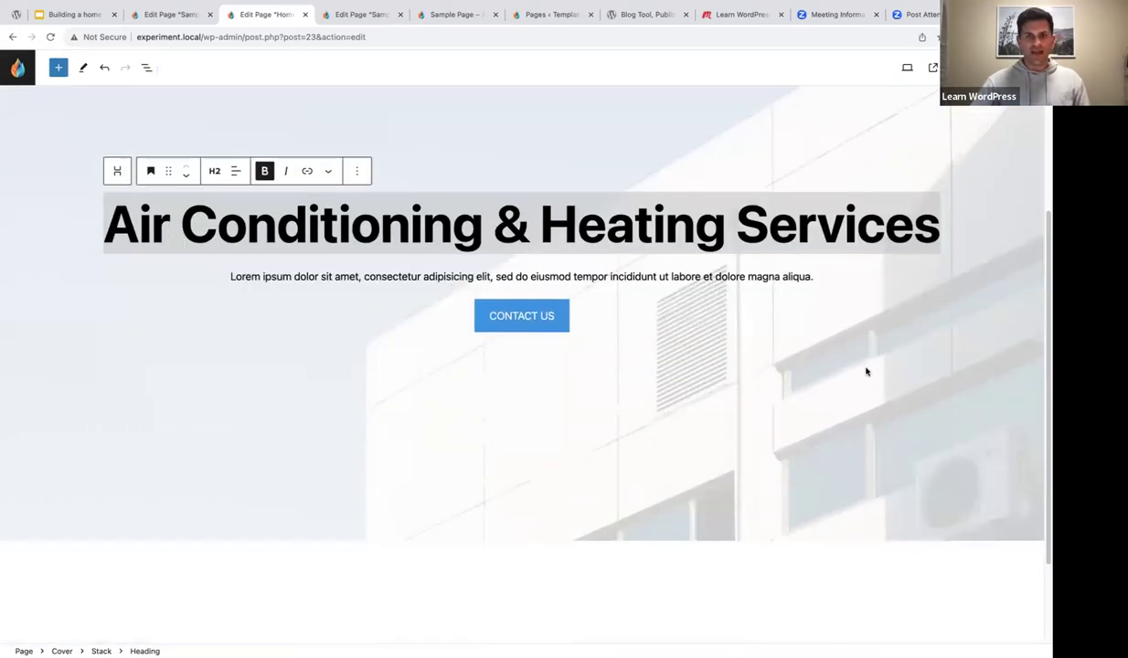
{"action": "scroll", "coordinate": [535, 293], "scroll_direction": "up", "scroll_amount": 1}
{"action": "scroll", "coordinate": [535, 294], "scroll_direction": "up", "scroll_amount": 3}
- Set the Cover block's content position to top center
{"action": "left_click", "coordinate": [194, 207]}
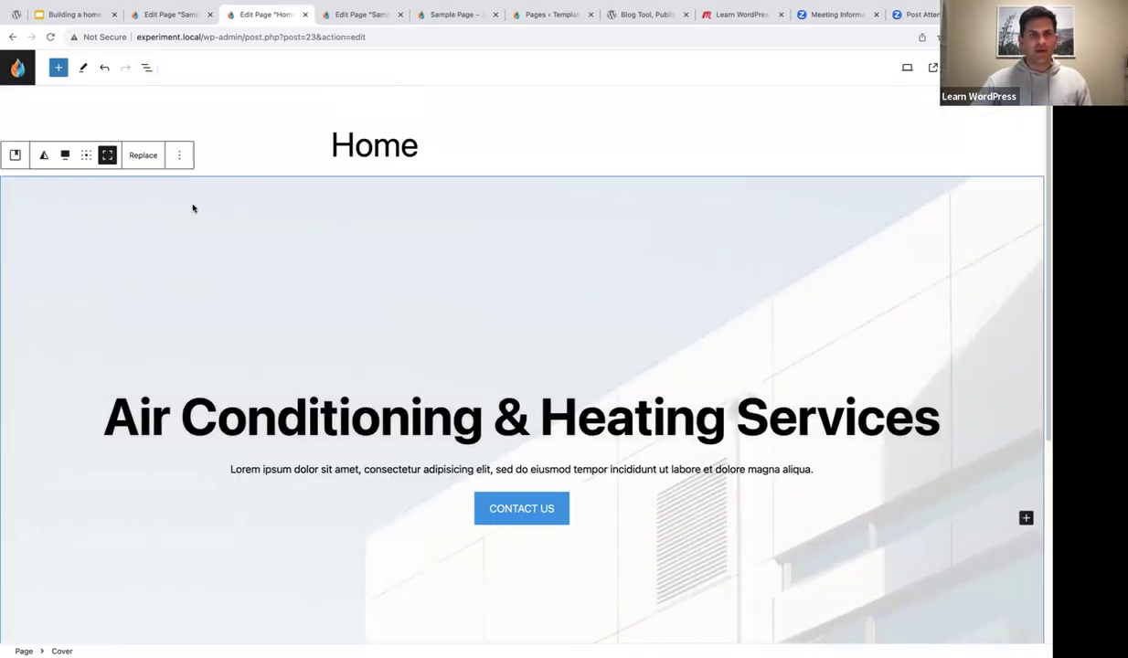
{"action": "left_click", "coordinate": [86, 155]}
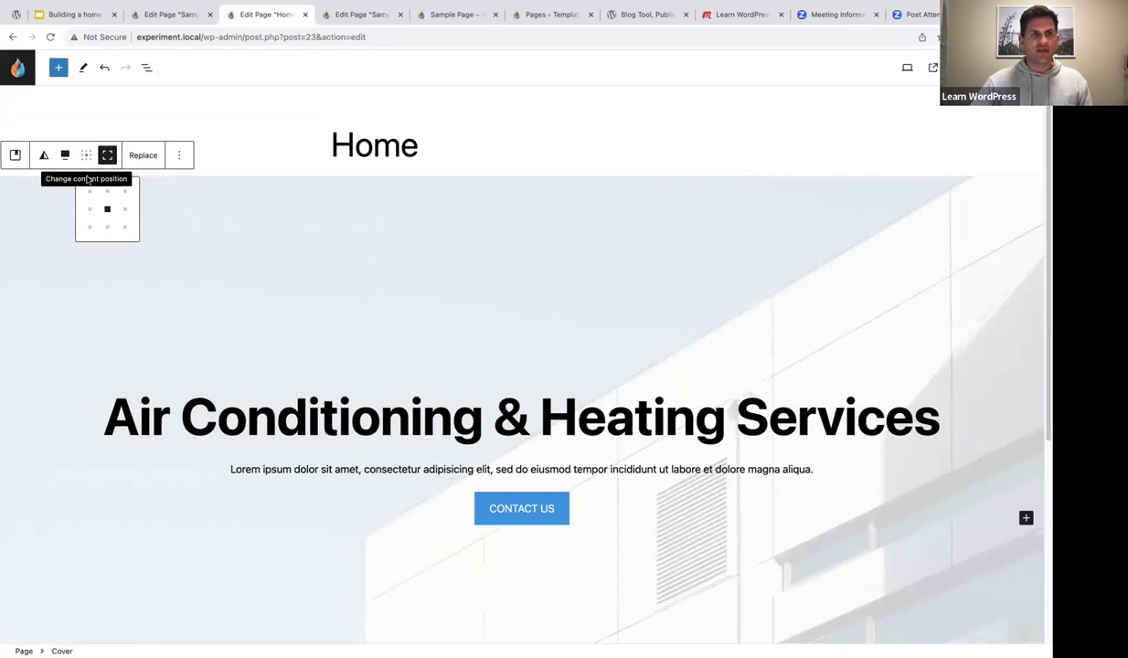
{"action": "left_click", "coordinate": [108, 193]}
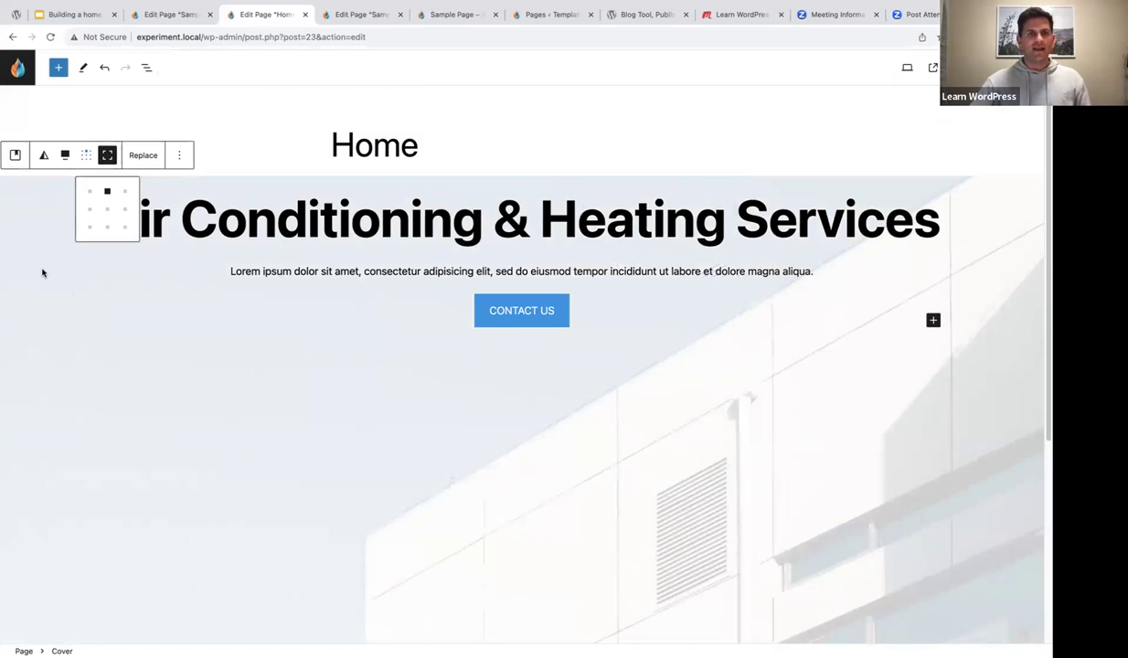
{"action": "left_click", "coordinate": [8, 223]}
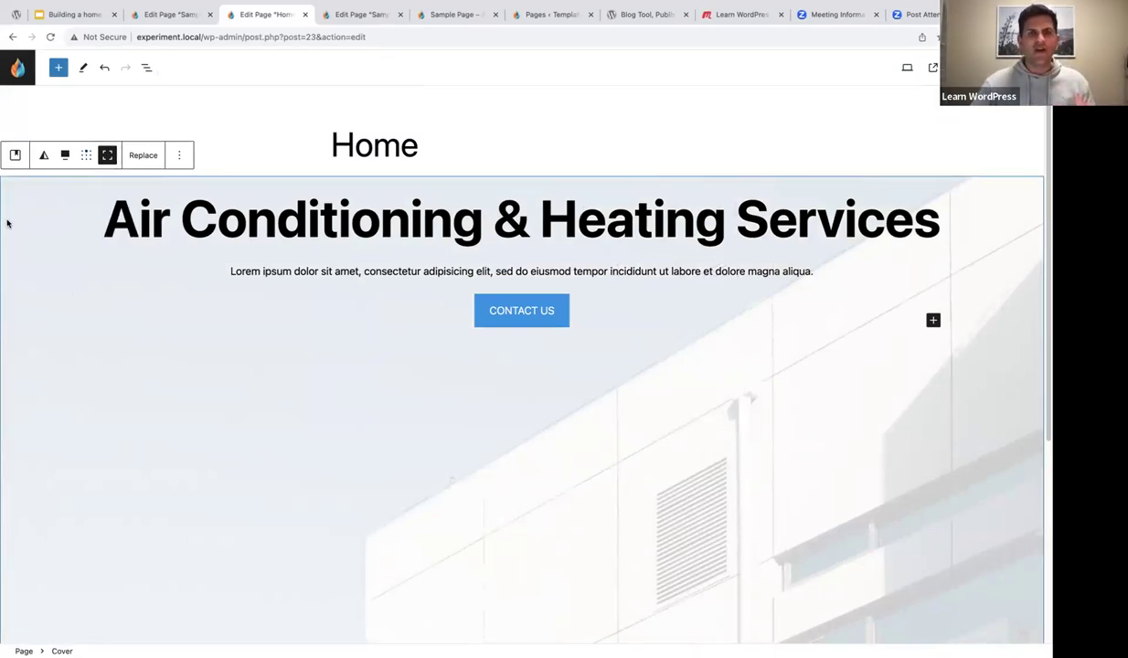
- Bring back the List View and block settings, and open the Cover block's style options
{"action": "left_click", "coordinate": [146, 68]}
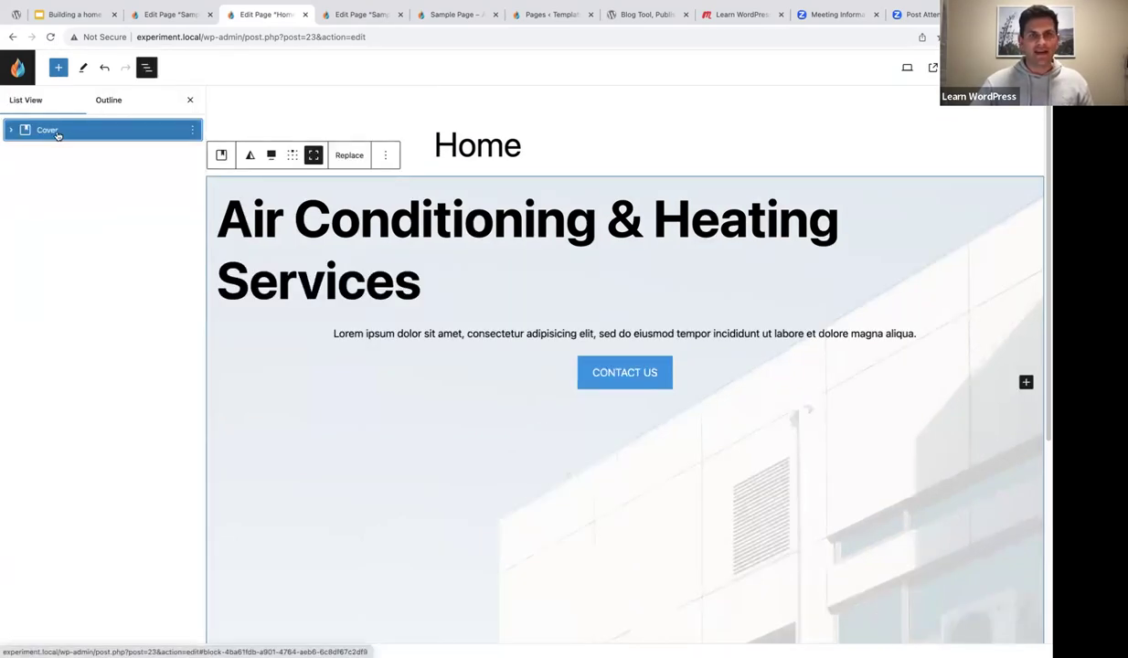
{"action": "left_click", "coordinate": [1006, 66]}
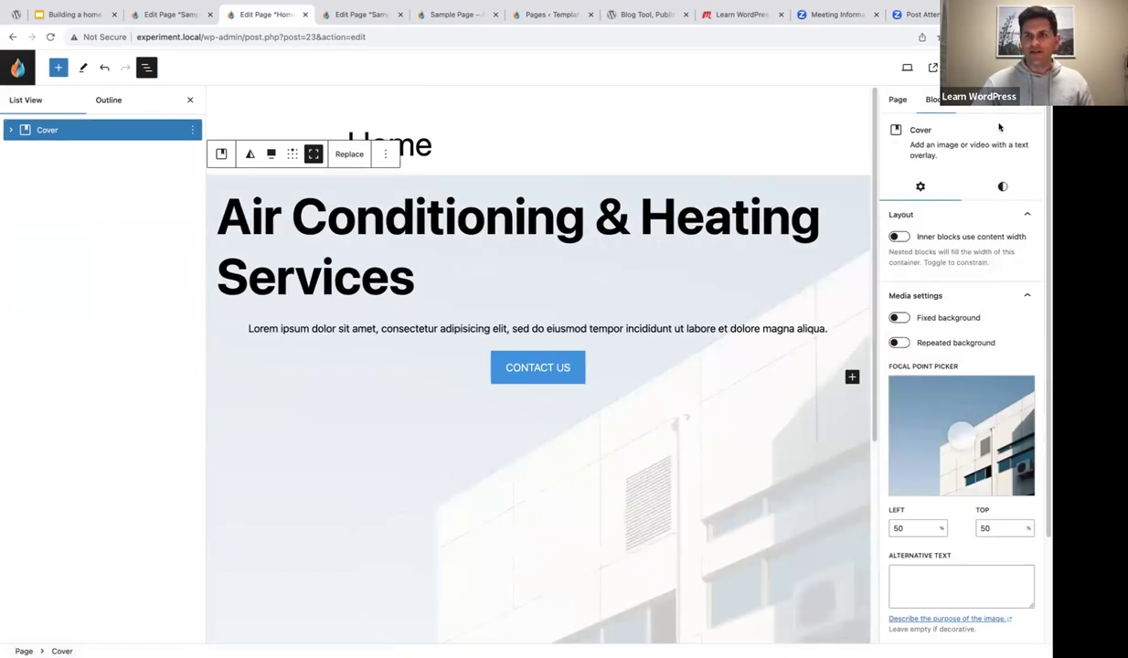
{"action": "left_click", "coordinate": [1003, 189]}
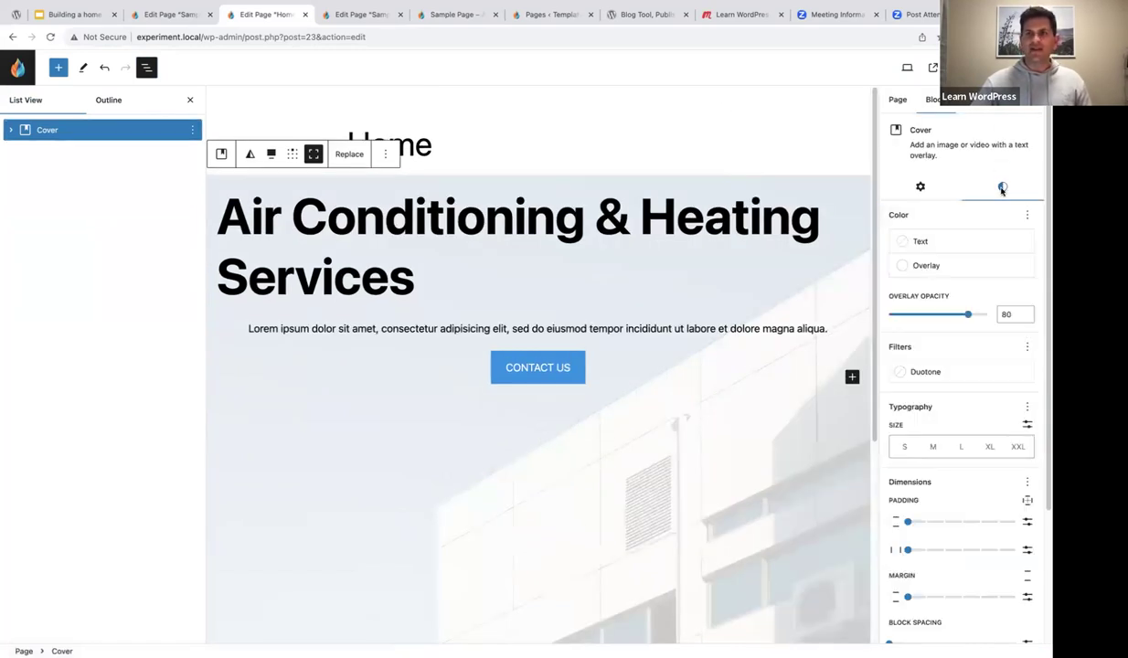
- Set the Cover block's vertical and horizontal padding to 4, and hide the block list and the block settings
{"action": "scroll", "coordinate": [982, 367], "scroll_direction": "down", "scroll_amount": 4}
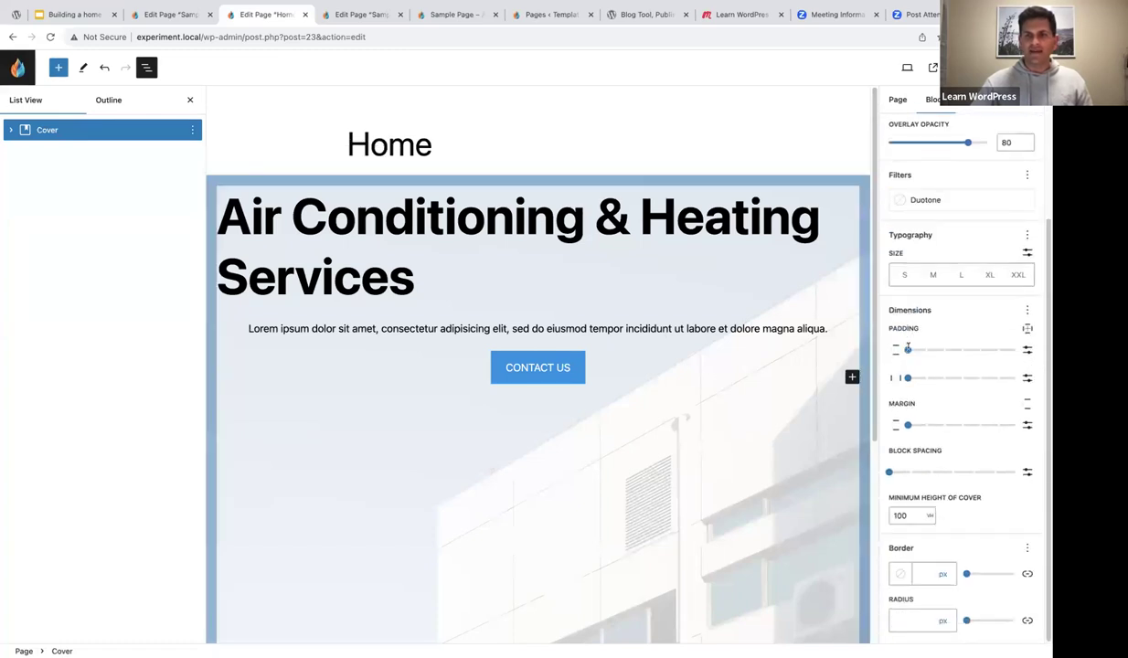
{"action": "left_click_drag", "start_coordinate": [908, 349], "coordinate": [973, 349]}
{"action": "left_click_drag", "start_coordinate": [910, 381], "coordinate": [976, 383]}
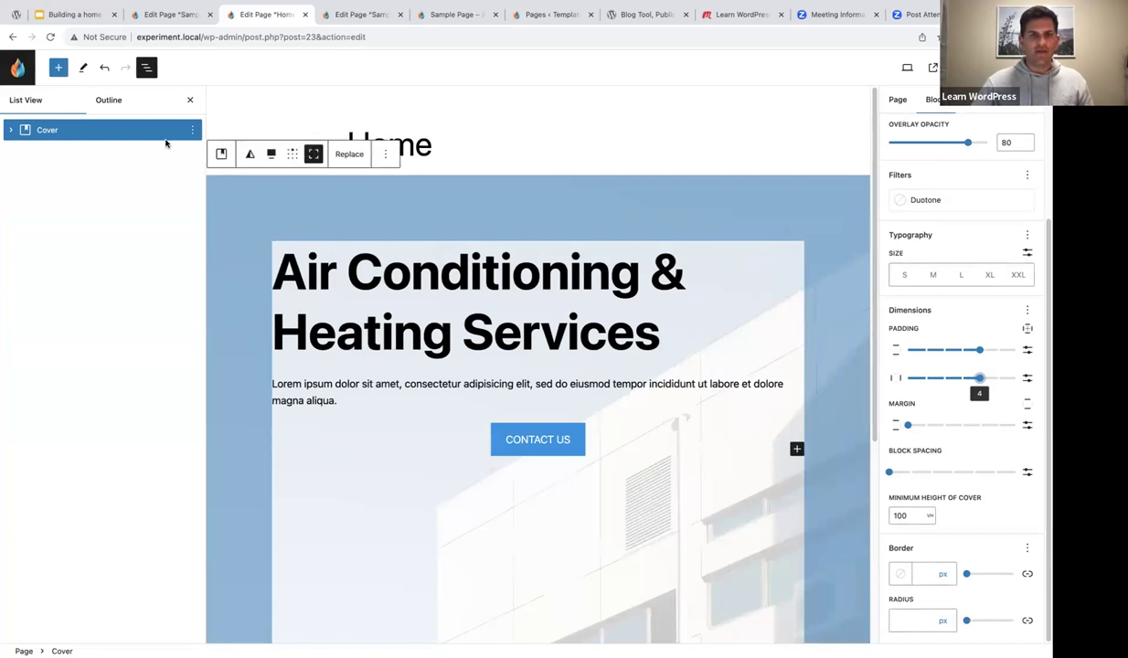
{"action": "left_click", "coordinate": [190, 100]}
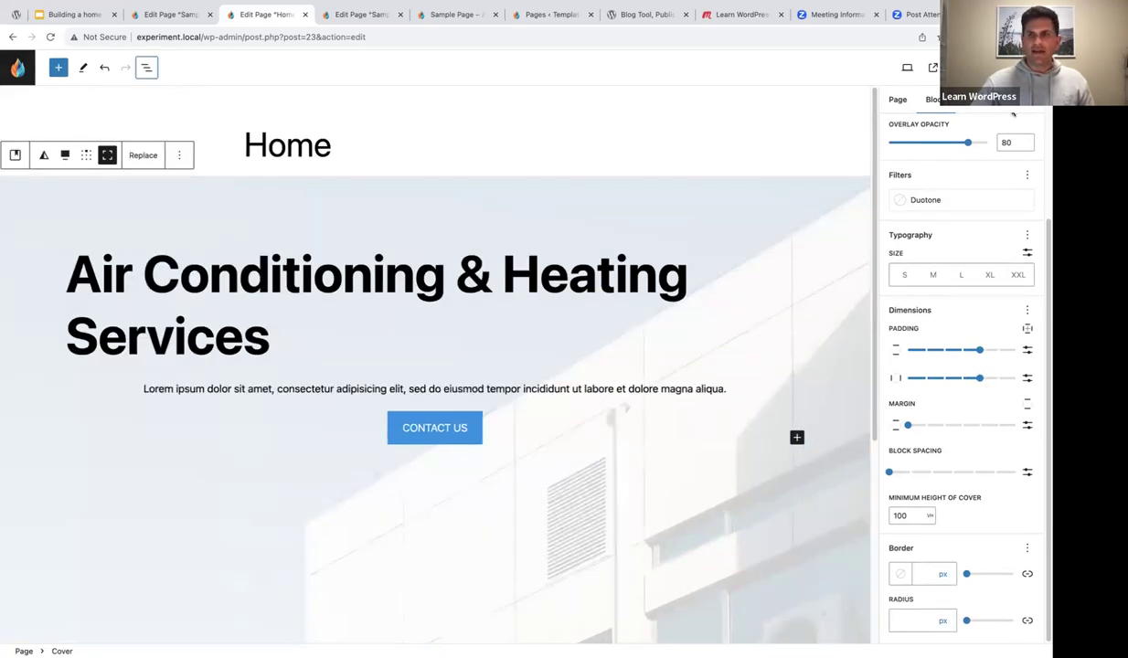
{"action": "left_click", "coordinate": [1001, 67]}
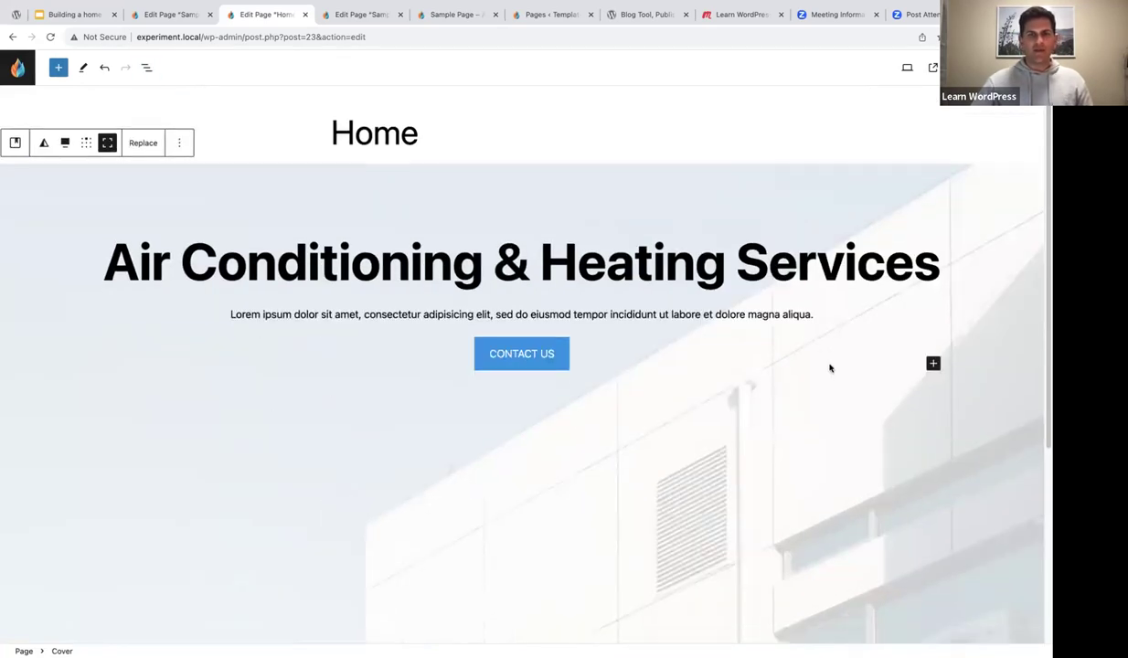
- Review the Home page's cover section and examine the "We make your house a home" section on the finished Sample Page
{"action": "scroll", "coordinate": [835, 372], "scroll_direction": "down", "scroll_amount": 2}
{"action": "scroll", "coordinate": [835, 372], "scroll_direction": "down", "scroll_amount": 2}
{"action": "scroll", "coordinate": [834, 375], "scroll_direction": "up", "scroll_amount": 3}
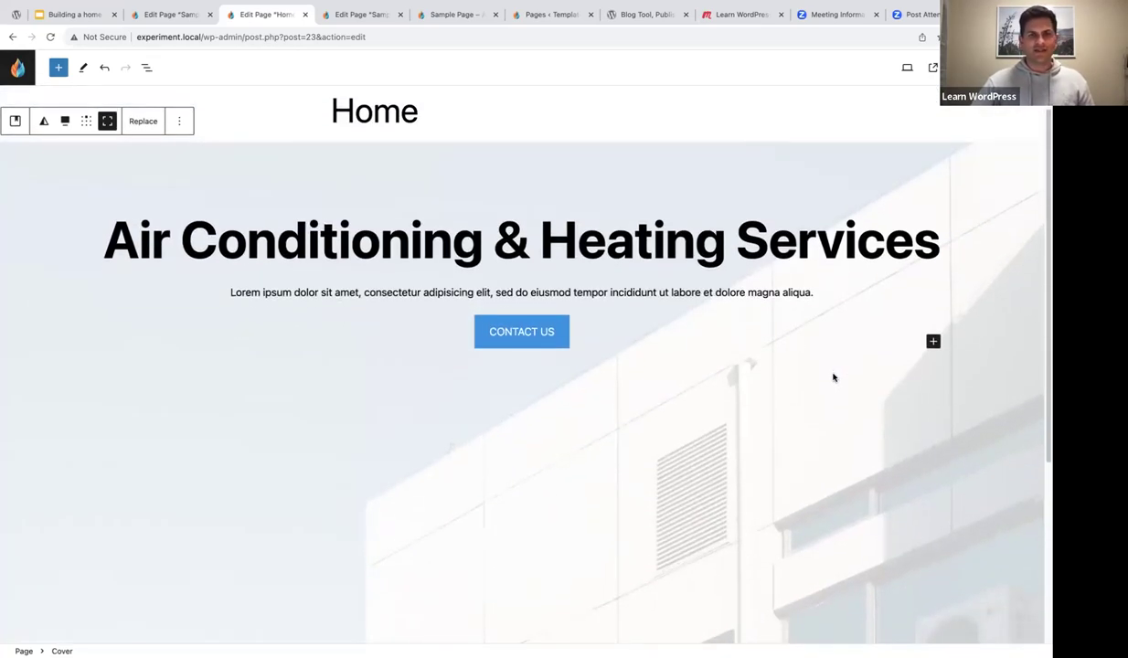
{"action": "scroll", "coordinate": [834, 376], "scroll_direction": "down", "scroll_amount": 1}
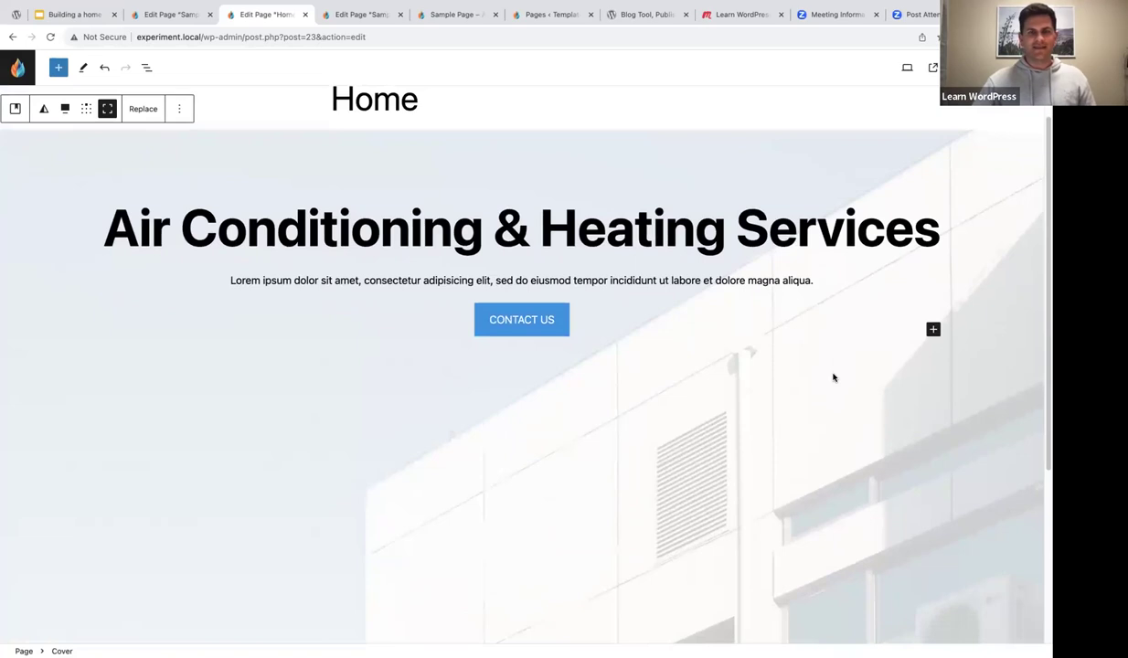
{"action": "scroll", "coordinate": [834, 375], "scroll_direction": "down", "scroll_amount": 3}
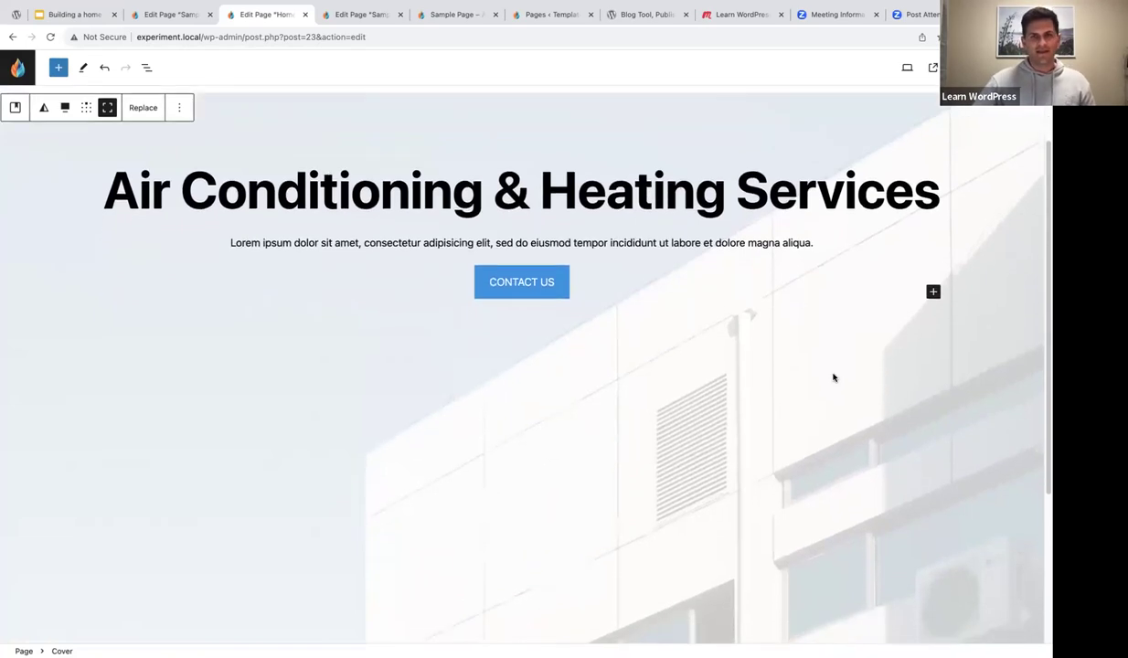
{"action": "left_click", "coordinate": [164, 15]}
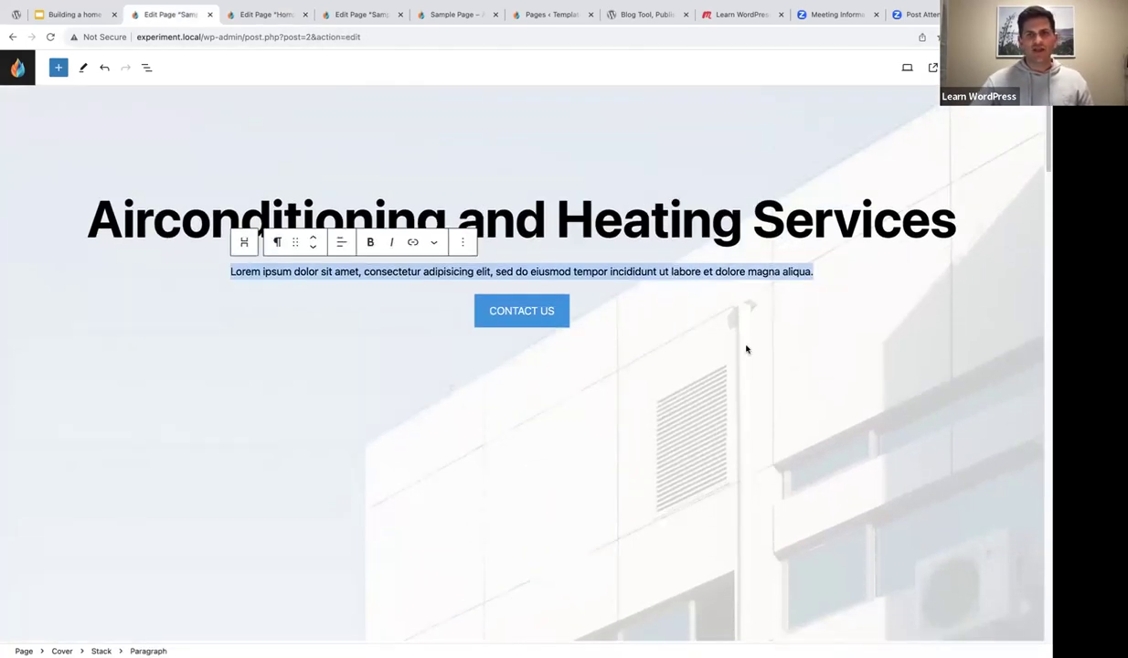
{"action": "scroll", "coordinate": [746, 349], "scroll_direction": "down", "scroll_amount": 10}
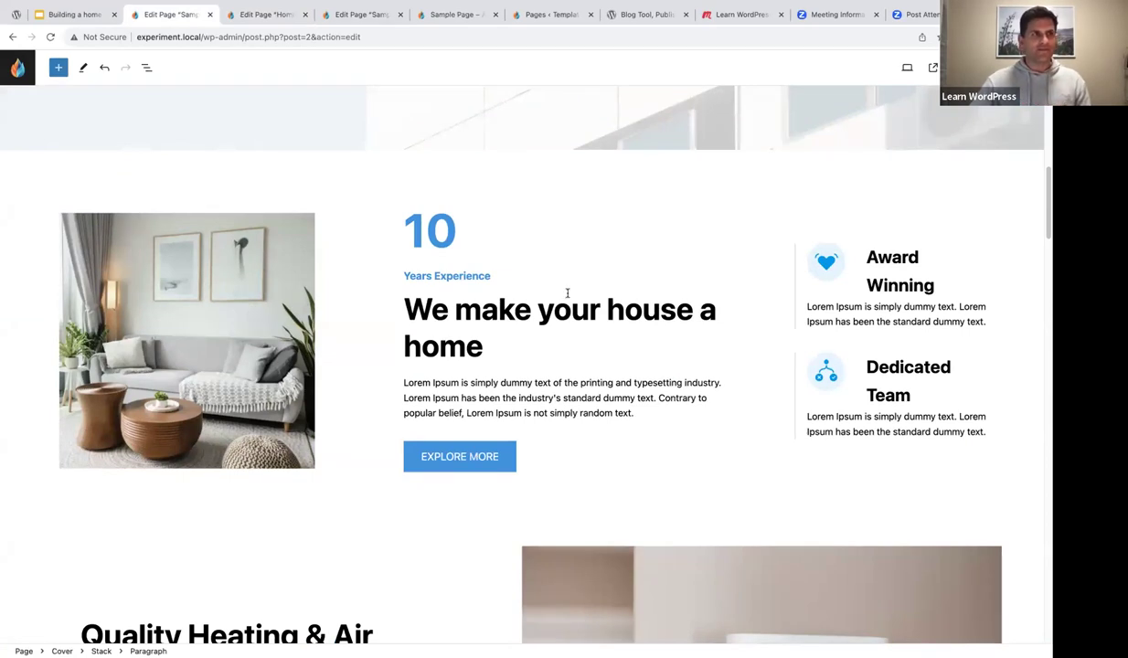
- Add an empty paragraph block after the Cover block on the Home page, using the block list
{"action": "left_click", "coordinate": [256, 13]}
{"action": "scroll", "coordinate": [327, 201], "scroll_direction": "down", "scroll_amount": 5}
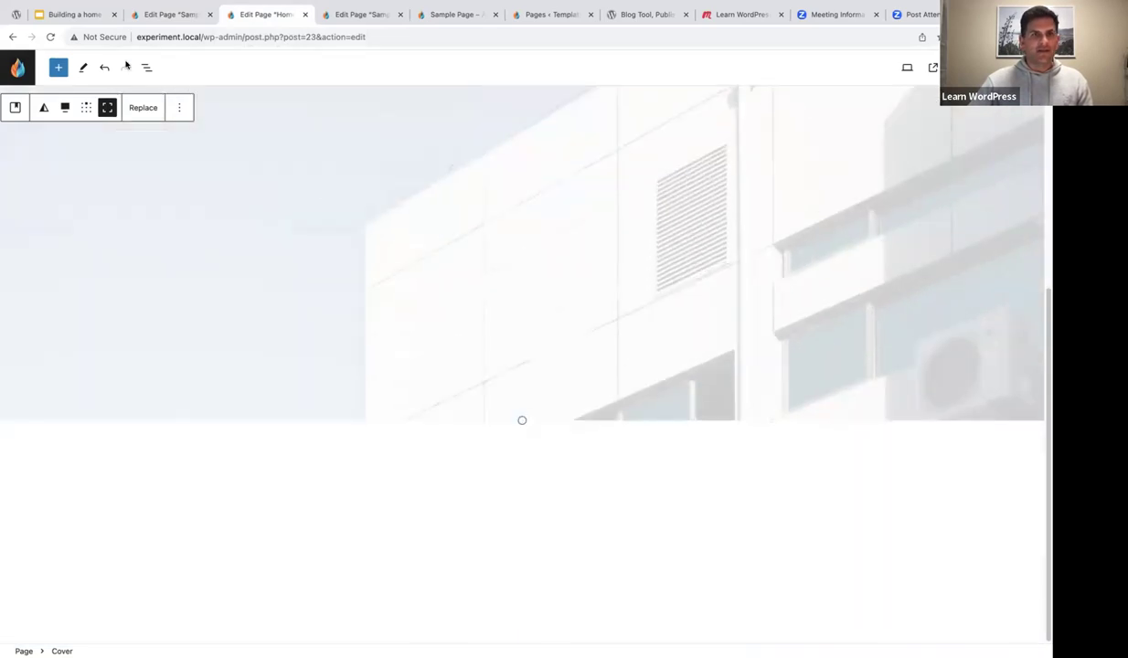
{"action": "left_click", "coordinate": [146, 67]}
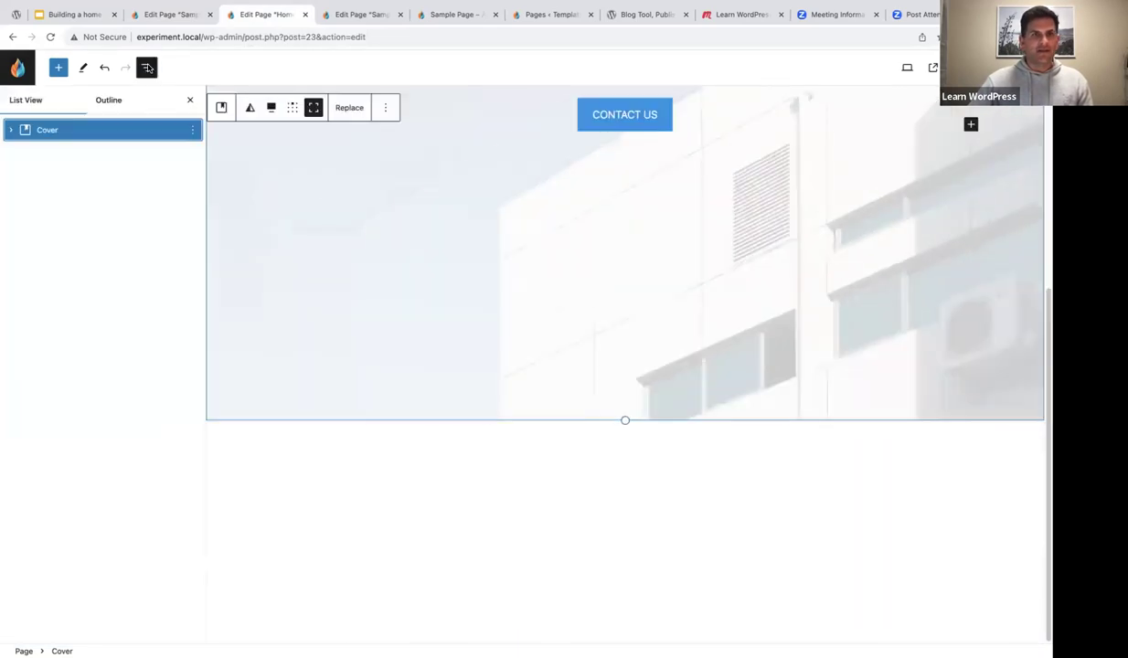
{"action": "left_click", "coordinate": [197, 131]}
{"action": "left_click", "coordinate": [208, 222]}
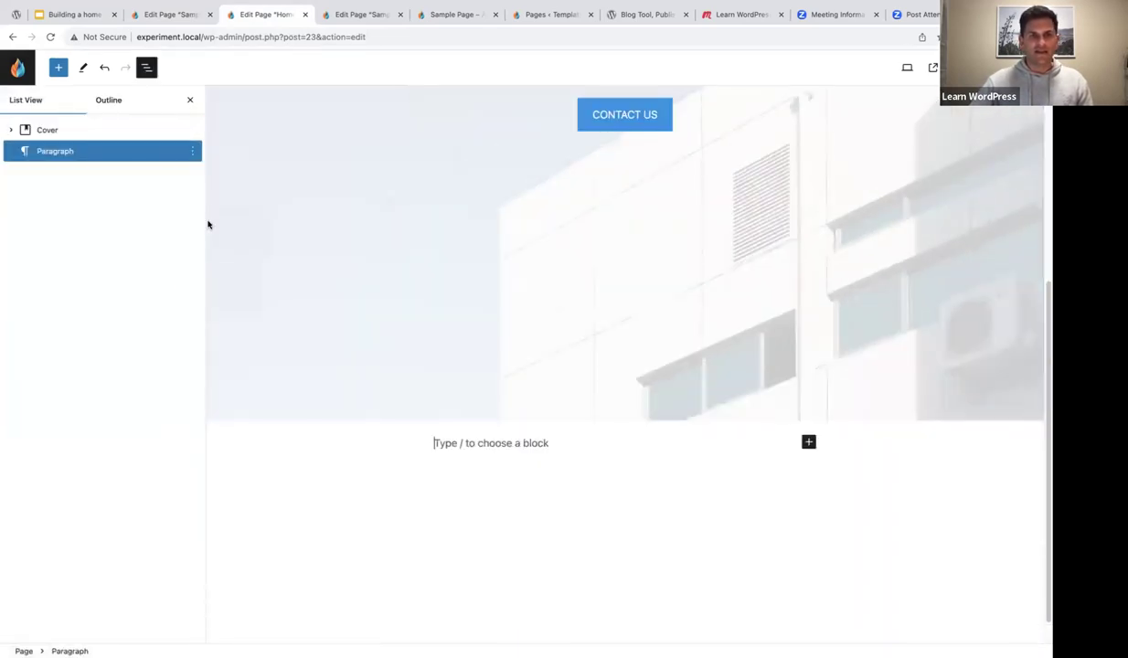
{"action": "left_click", "coordinate": [190, 100]}
{"action": "scroll", "coordinate": [365, 402], "scroll_direction": "down", "scroll_amount": 1}
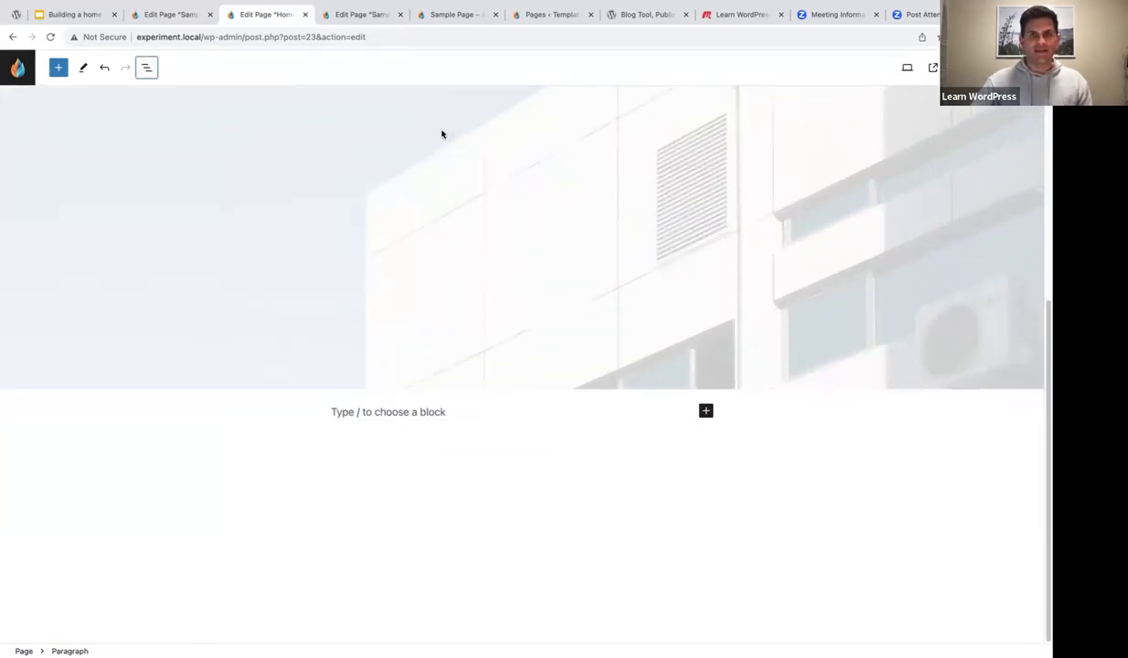
- Open the Patterns directory on WordPress.org and browse the curated patterns
{"action": "left_click", "coordinate": [637, 16]}
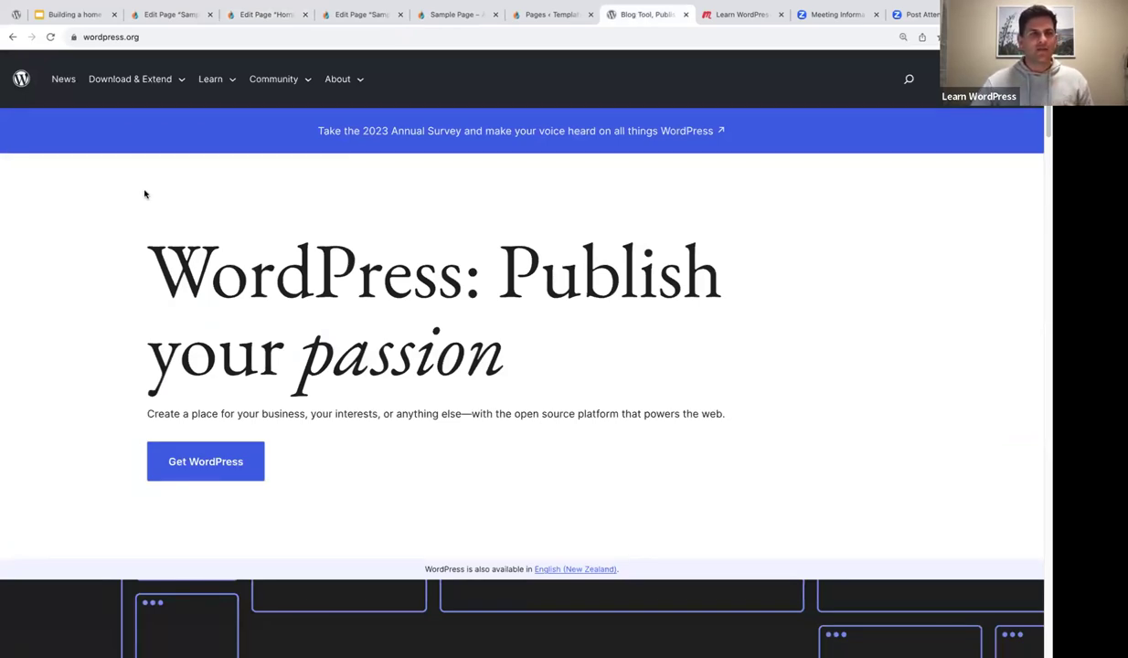
{"action": "mouse_move", "coordinate": [124, 83]}
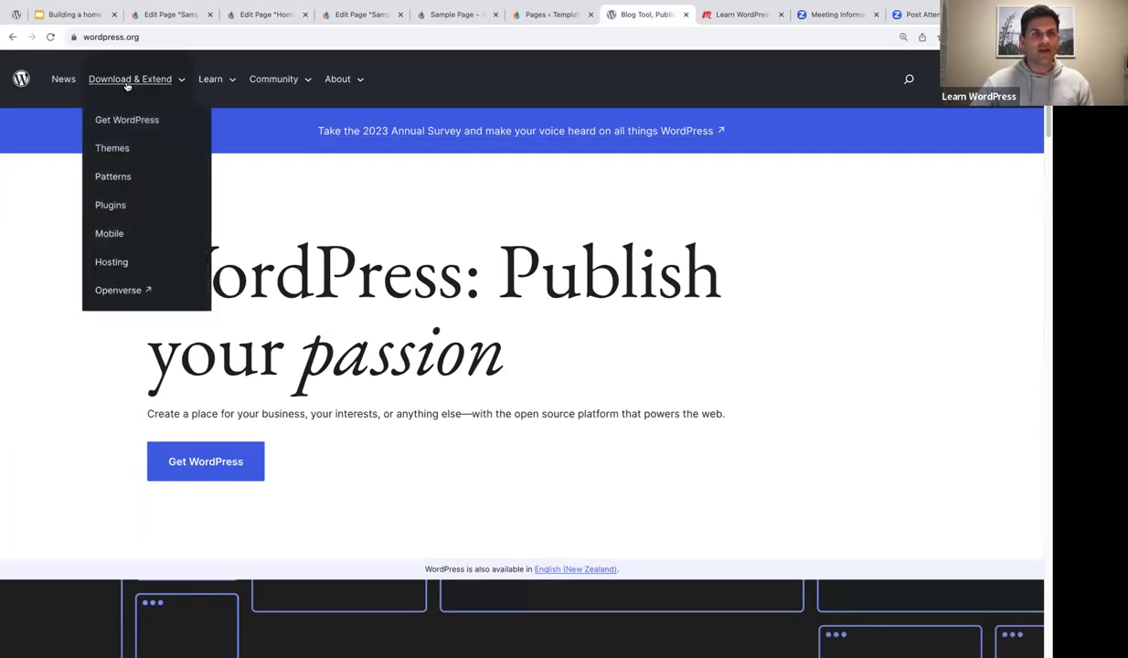
{"action": "left_click", "coordinate": [112, 178]}
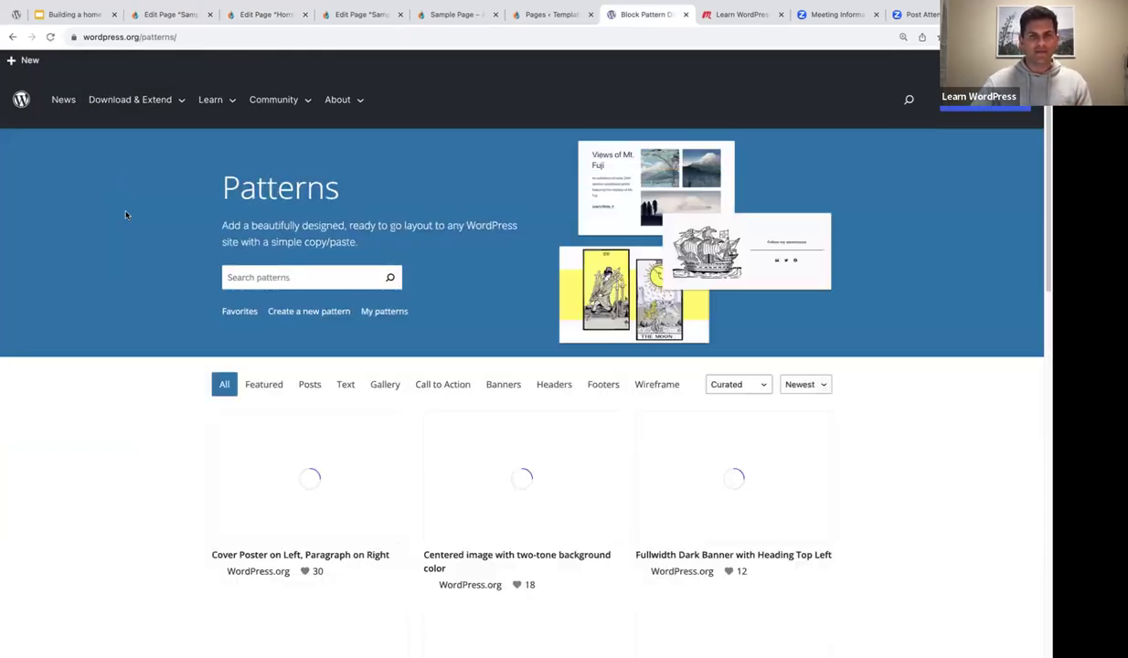
{"action": "scroll", "coordinate": [126, 310], "scroll_direction": "down", "scroll_amount": 2}
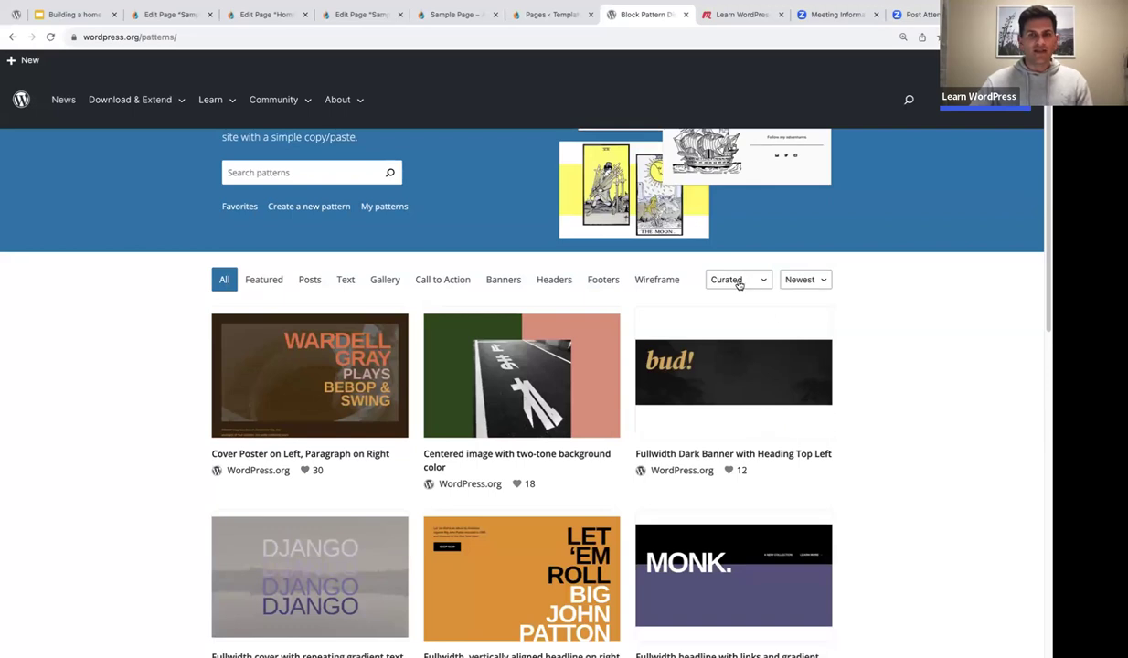
{"action": "scroll", "coordinate": [644, 386], "scroll_direction": "down", "scroll_amount": 3}
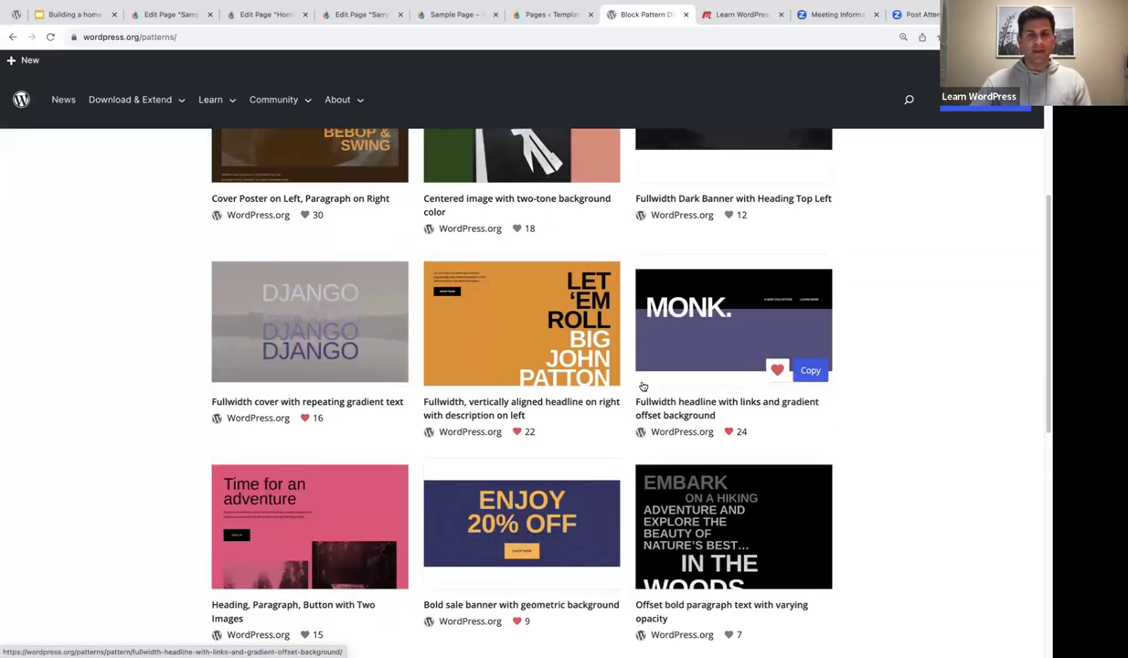
{"action": "scroll", "coordinate": [643, 387], "scroll_direction": "down", "scroll_amount": 2}
{"action": "scroll", "coordinate": [644, 387], "scroll_direction": "up", "scroll_amount": 1}
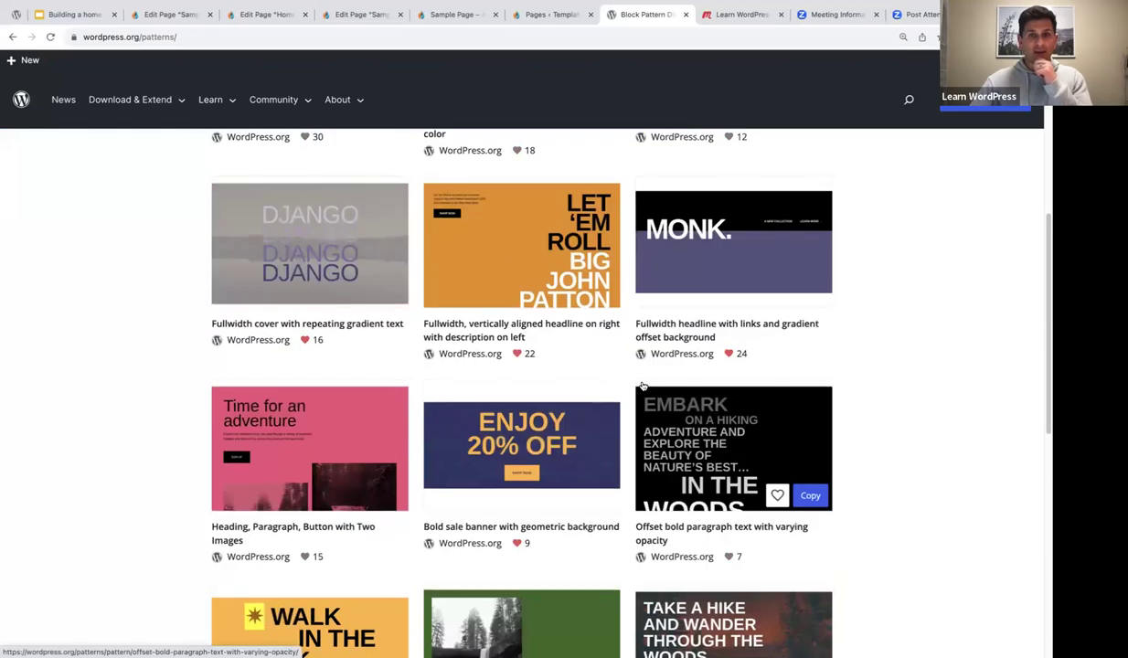
{"action": "scroll", "coordinate": [644, 387], "scroll_direction": "up", "scroll_amount": 2}
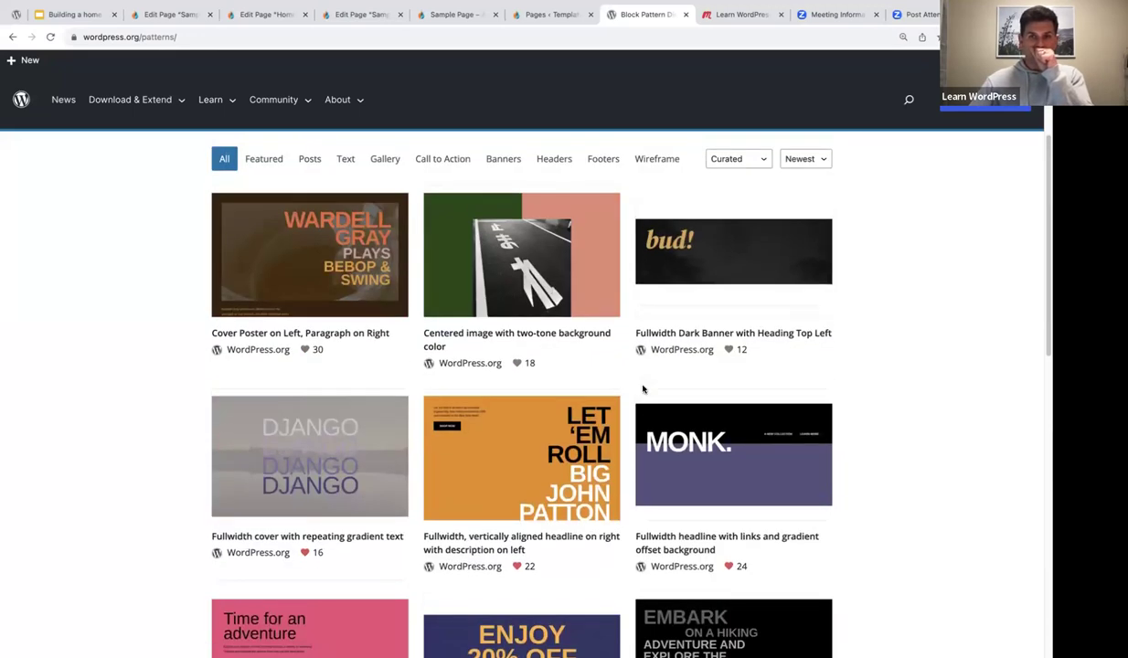
{"action": "scroll", "coordinate": [694, 303], "scroll_direction": "up", "scroll_amount": 1}
- Filter the pattern directory to Community patterns and look through them
{"action": "left_click", "coordinate": [732, 258]}
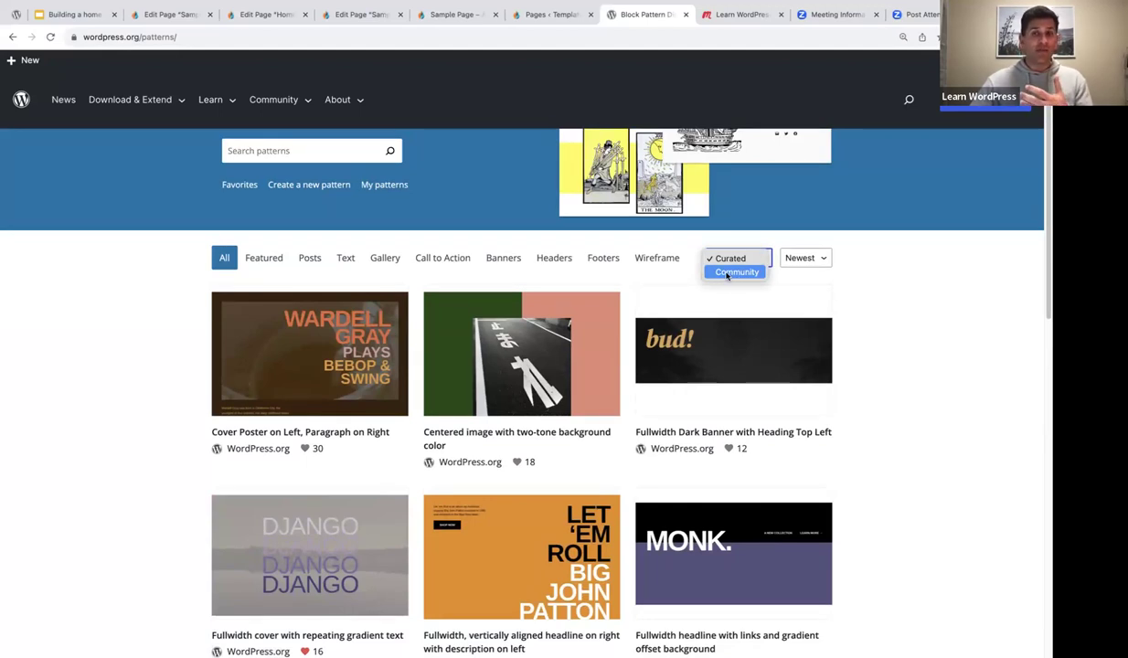
{"action": "left_click", "coordinate": [737, 273]}
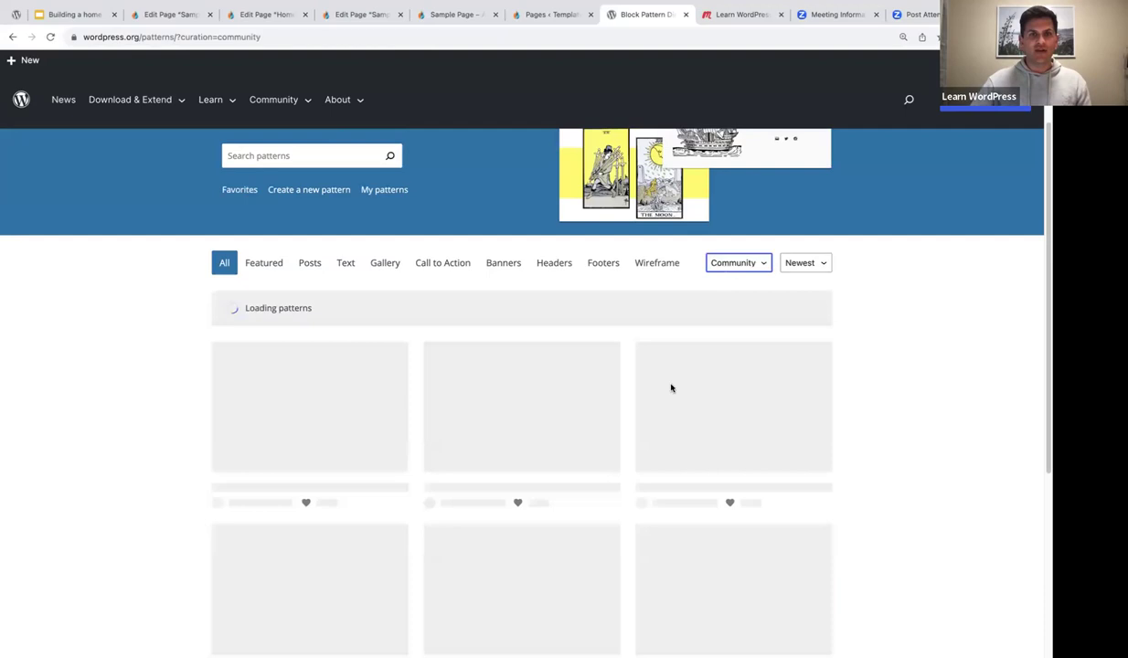
{"action": "scroll", "coordinate": [692, 400], "scroll_direction": "down", "scroll_amount": 5}
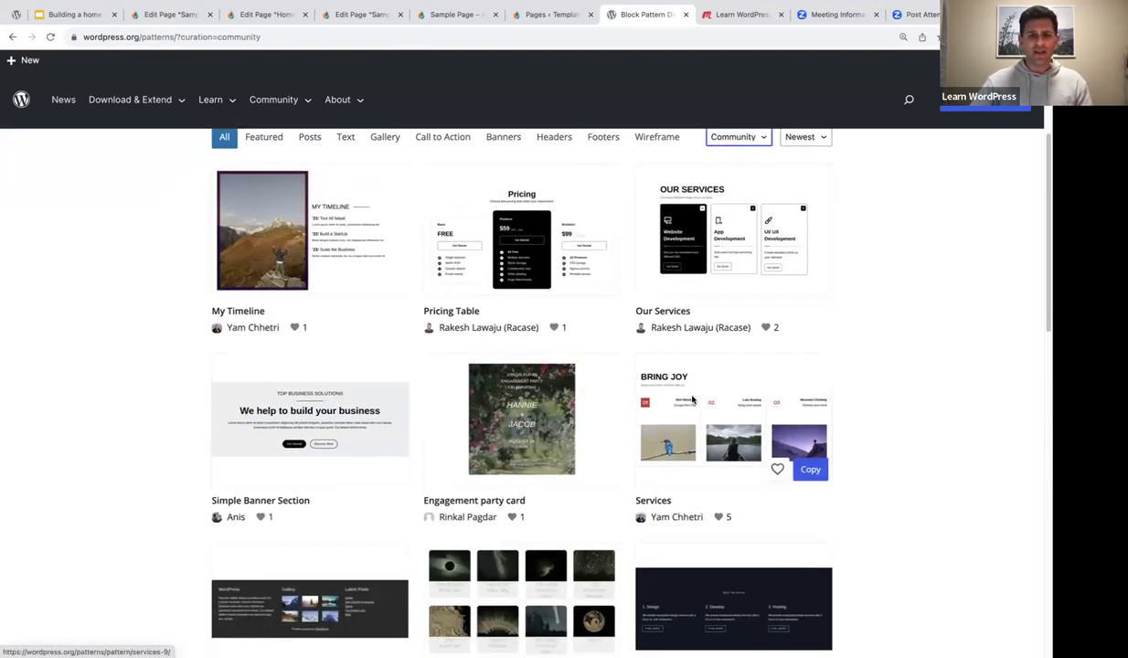
{"action": "scroll", "coordinate": [692, 400], "scroll_direction": "down", "scroll_amount": 2}
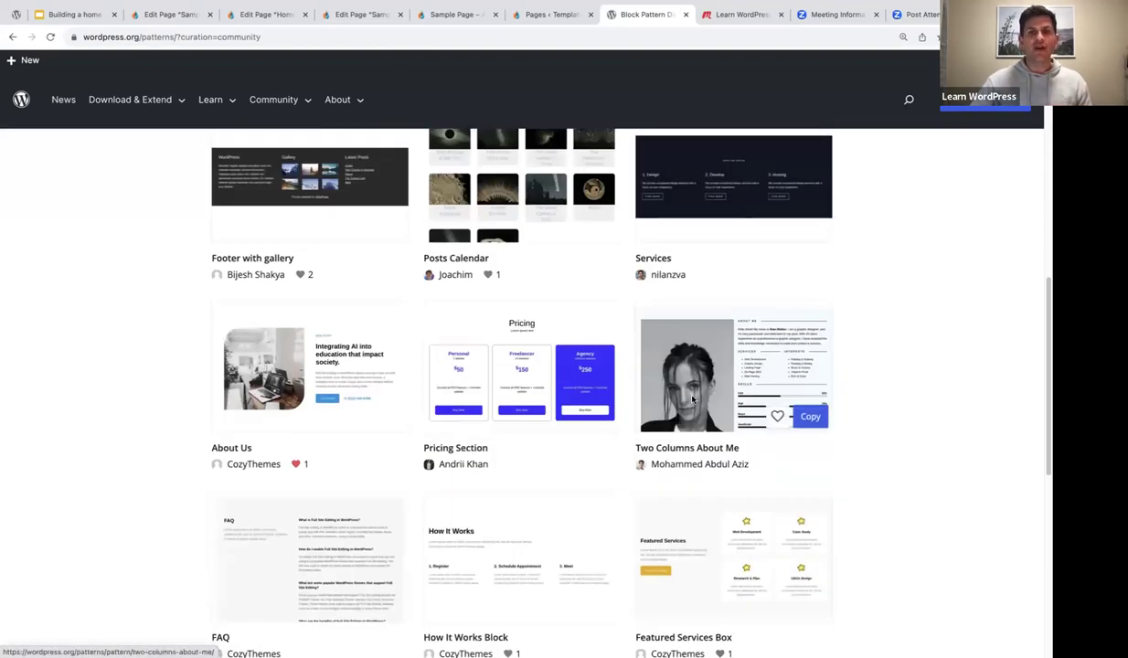
{"action": "scroll", "coordinate": [693, 399], "scroll_direction": "down", "scroll_amount": 2}
{"action": "scroll", "coordinate": [692, 399], "scroll_direction": "up", "scroll_amount": 1}
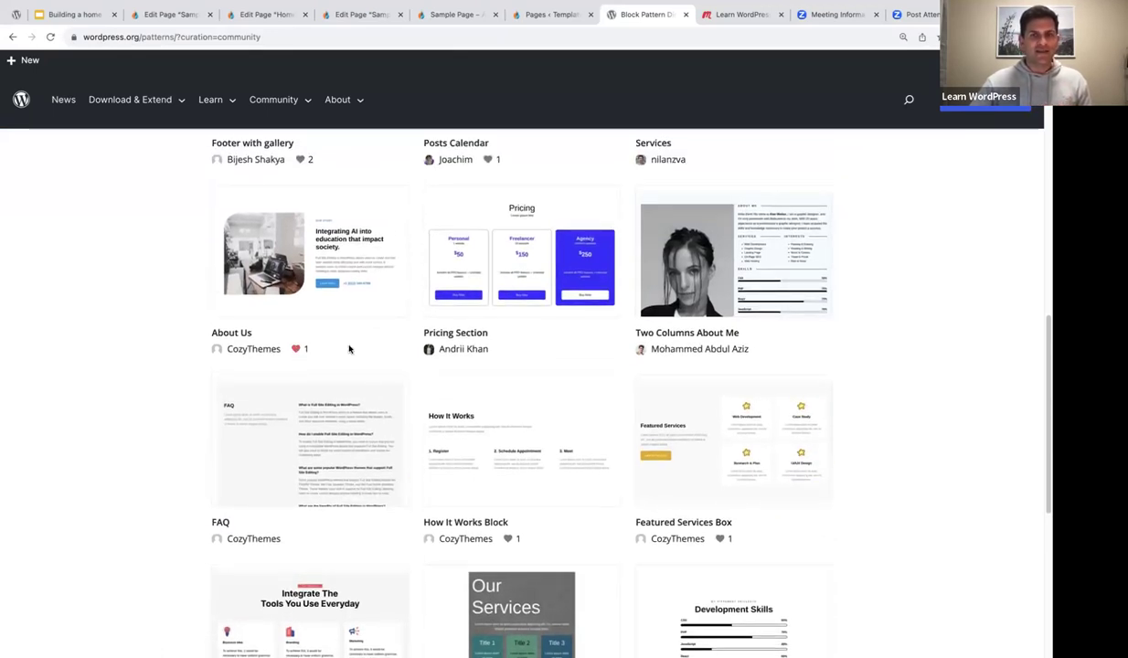
{"action": "scroll", "coordinate": [580, 366], "scroll_direction": "up", "scroll_amount": 8}
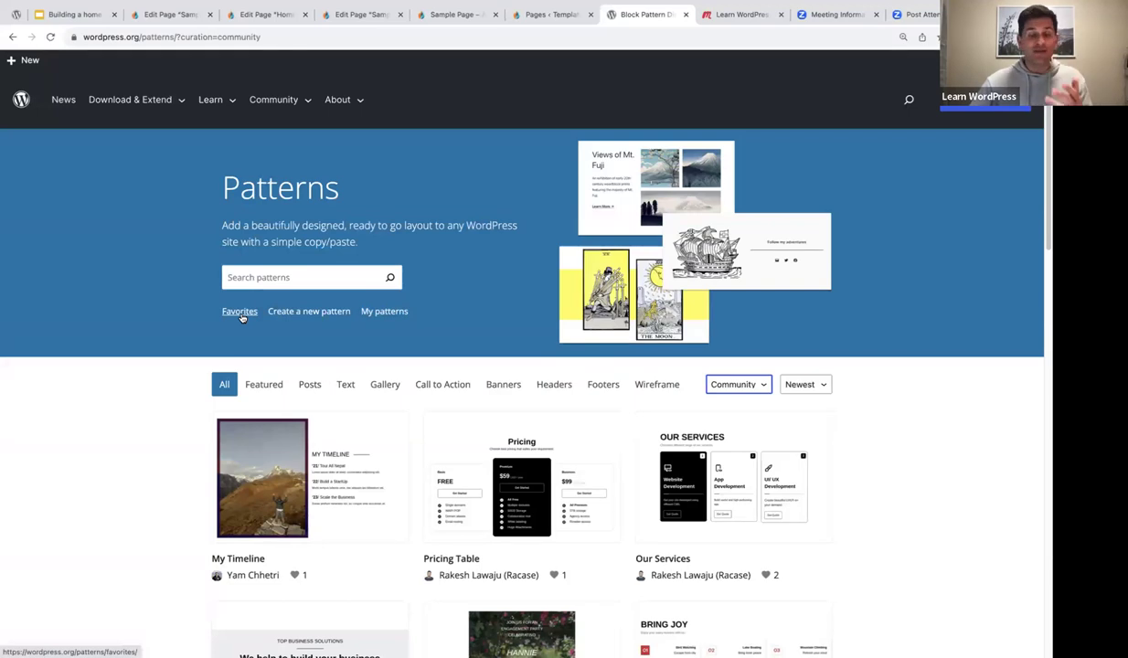
- Open the favorite patterns and look through the first two pages
{"action": "left_click", "coordinate": [240, 312]}
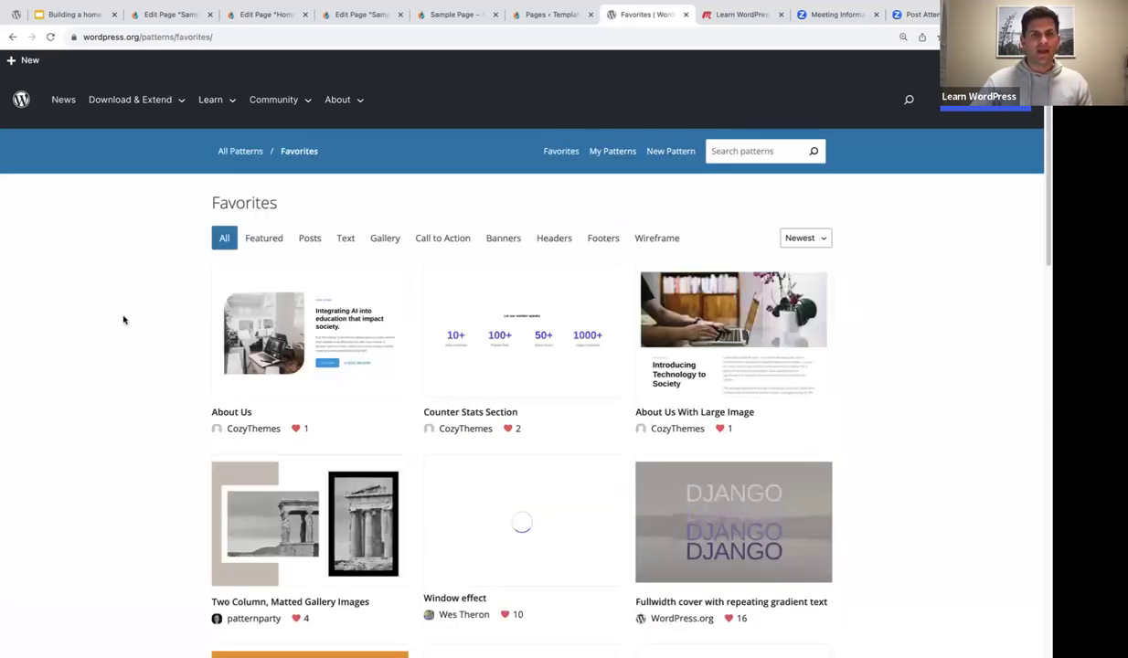
{"action": "scroll", "coordinate": [125, 317], "scroll_direction": "down", "scroll_amount": 2}
{"action": "scroll", "coordinate": [126, 318], "scroll_direction": "down", "scroll_amount": 12}
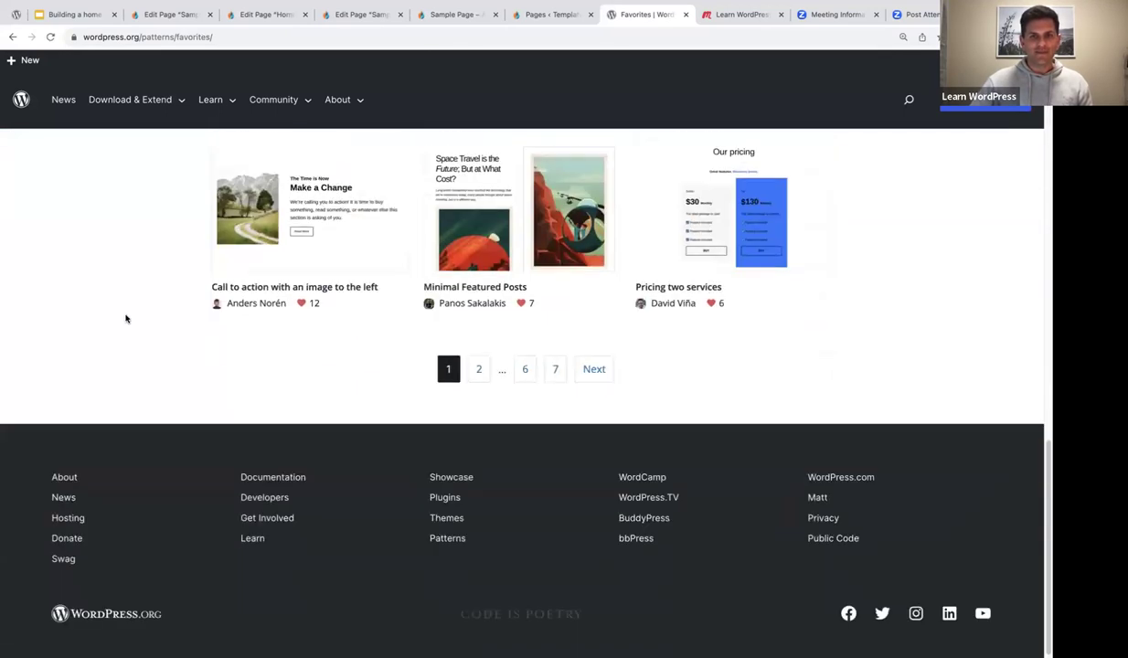
{"action": "left_click", "coordinate": [472, 366]}
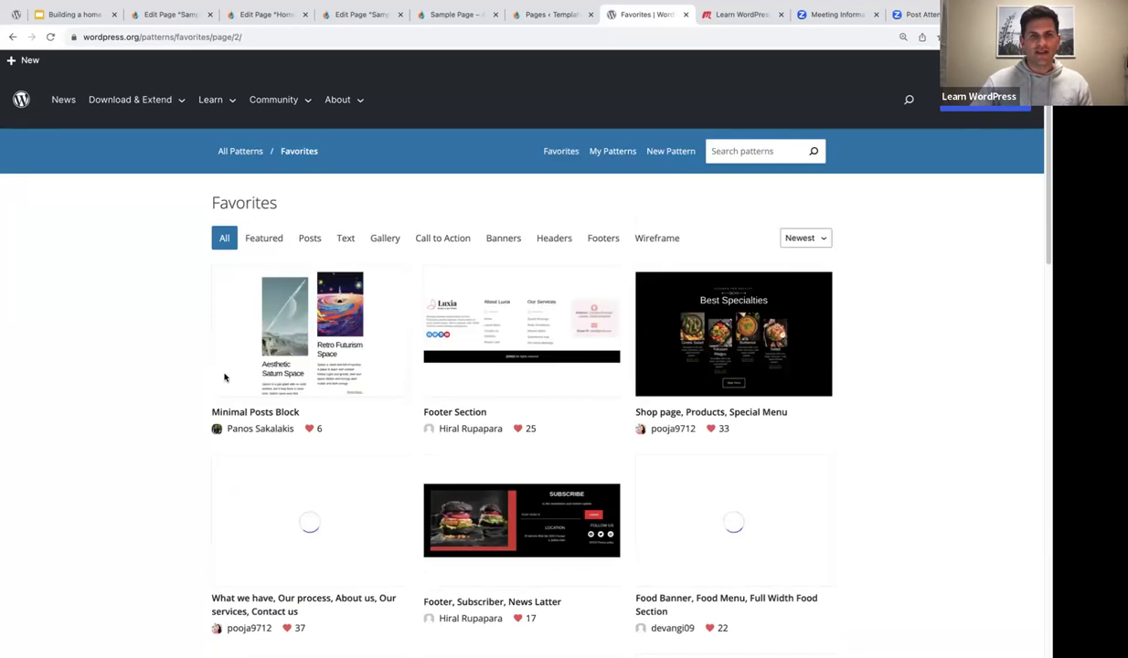
{"action": "scroll", "coordinate": [224, 375], "scroll_direction": "down", "scroll_amount": 7}
{"action": "scroll", "coordinate": [224, 375], "scroll_direction": "down", "scroll_amount": 4}
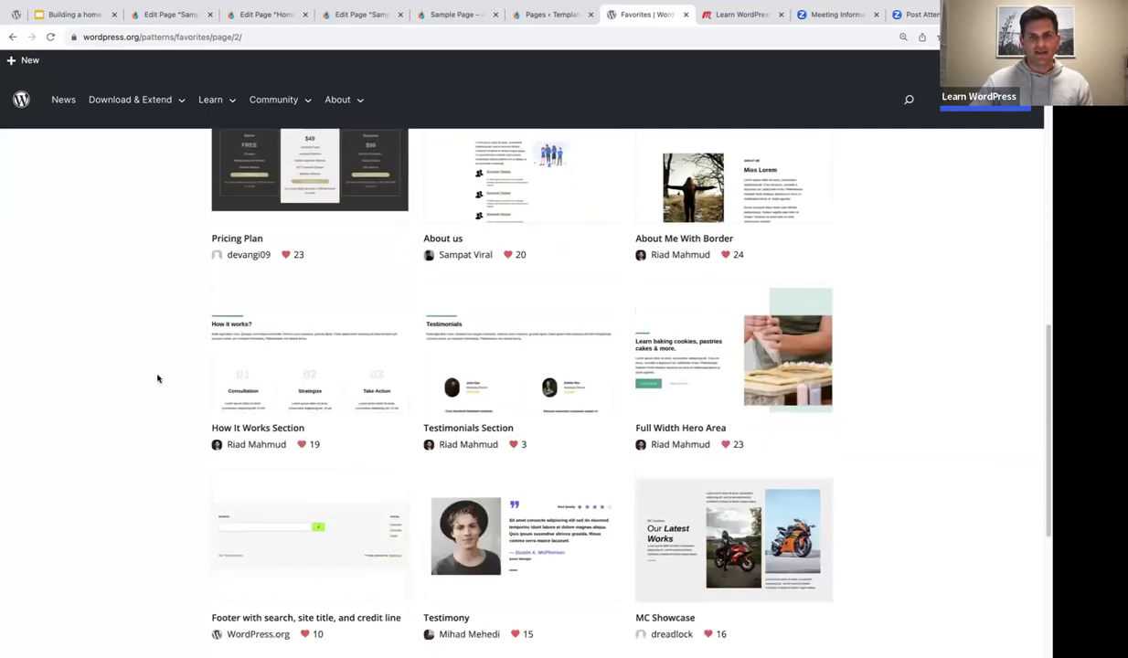
- Copy the "About, services, experience section design with title, description, button and images" pattern from page 3 of the favorites
{"action": "left_click", "coordinate": [524, 462]}
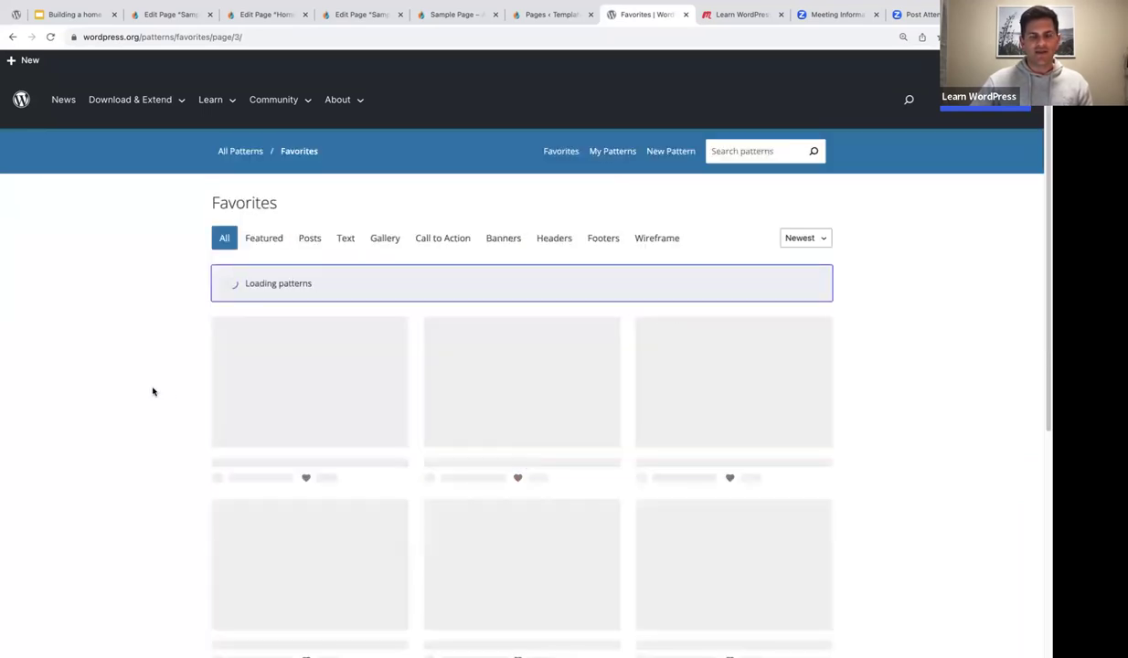
{"action": "scroll", "coordinate": [151, 388], "scroll_direction": "down", "scroll_amount": 2}
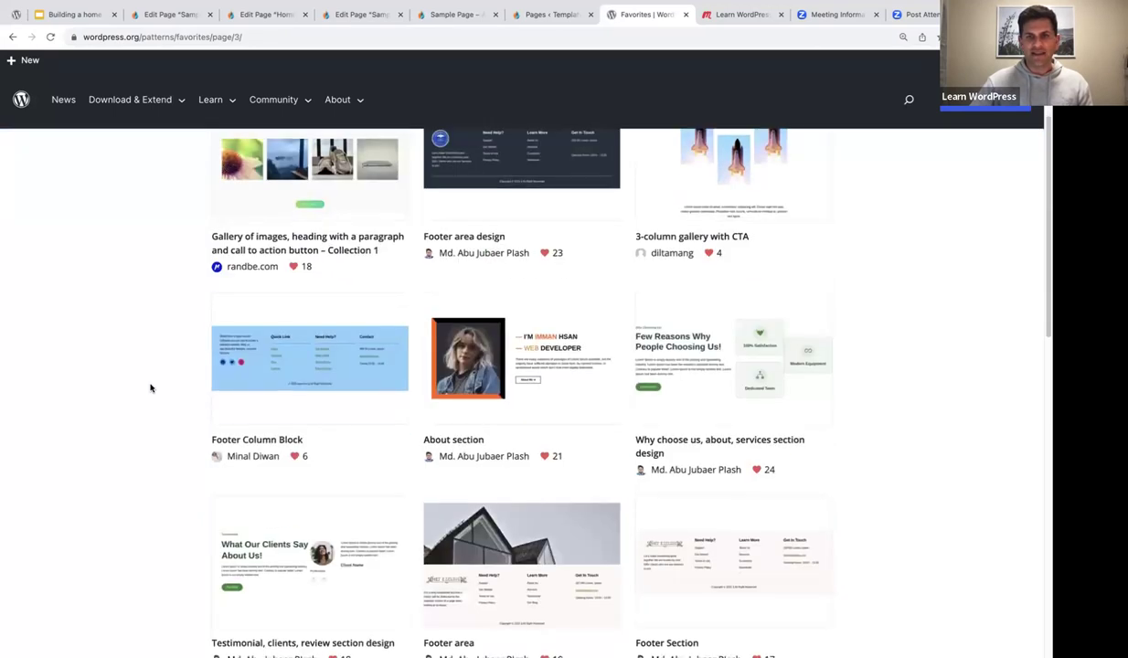
{"action": "scroll", "coordinate": [151, 389], "scroll_direction": "down", "scroll_amount": 2}
{"action": "scroll", "coordinate": [151, 388], "scroll_direction": "down", "scroll_amount": 4}
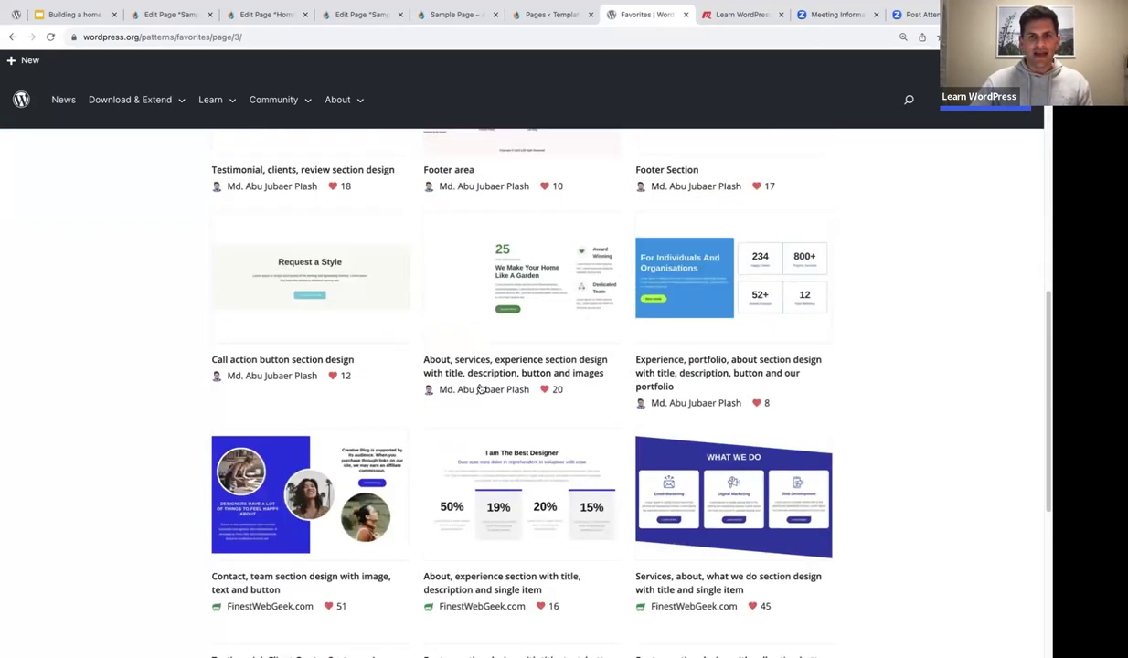
{"action": "mouse_move", "coordinate": [502, 291]}
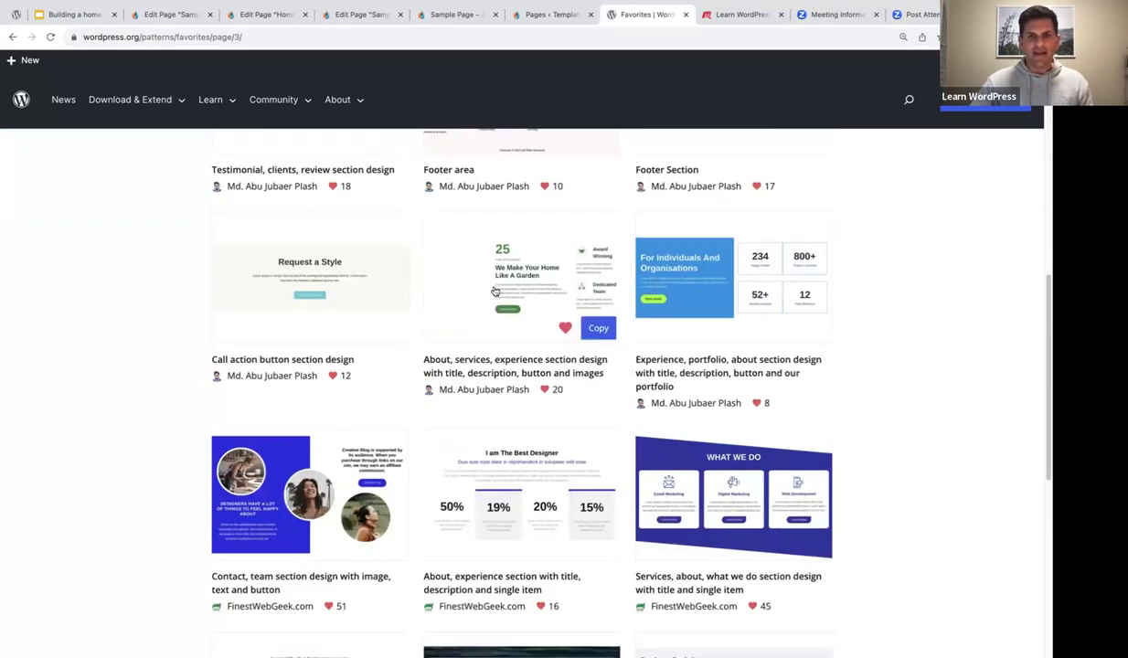
{"action": "left_click", "coordinate": [599, 329]}
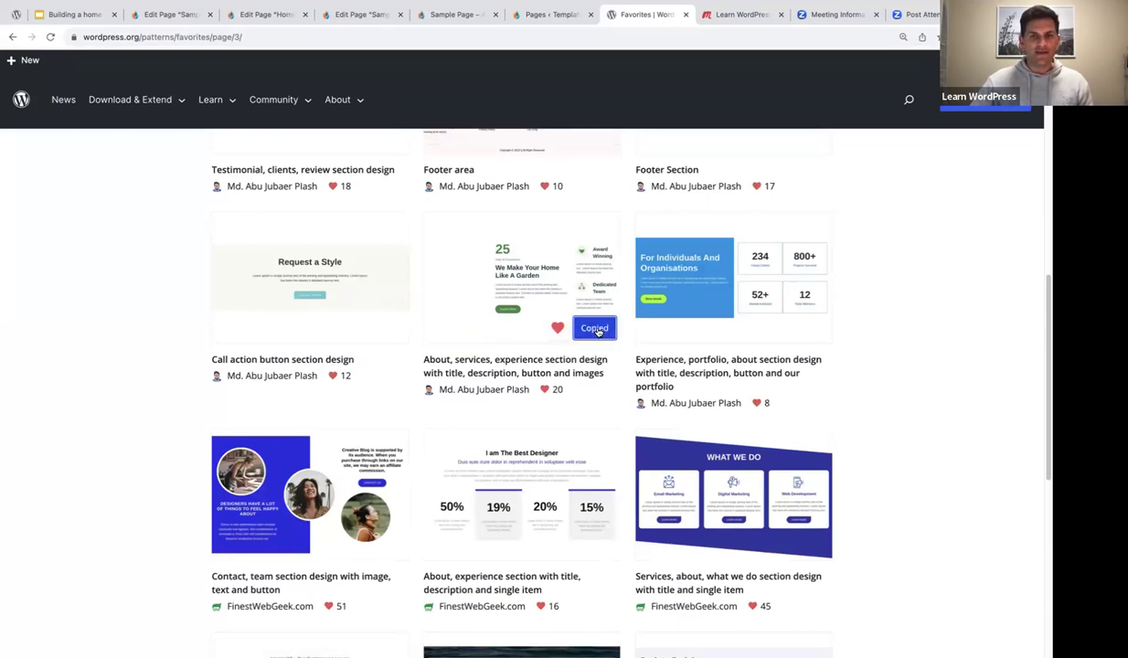
- Paste the copied experience section pattern into the empty block below the cover on the Home page
{"action": "left_click", "coordinate": [164, 16]}
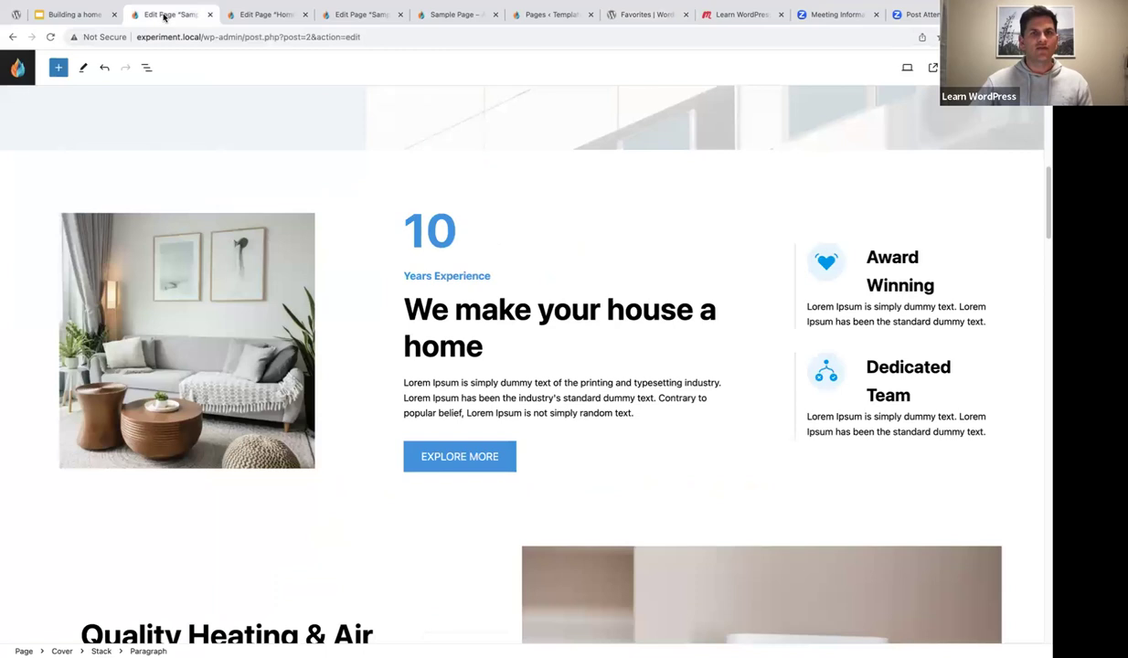
{"action": "left_click", "coordinate": [264, 17]}
{"action": "left_click", "coordinate": [340, 411]}
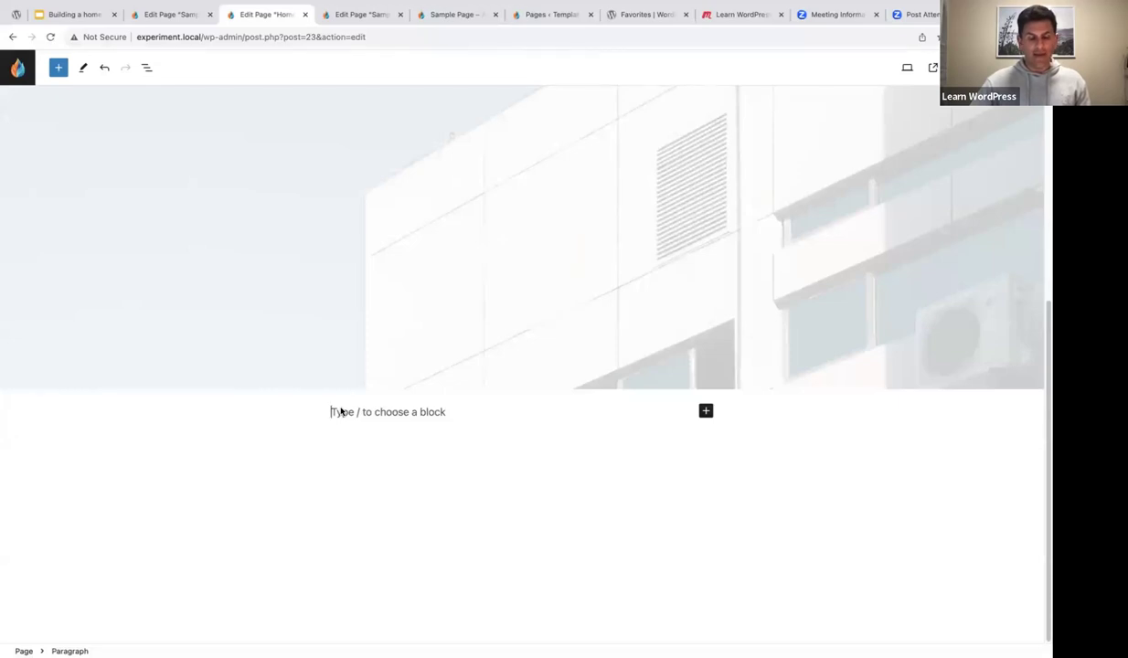
{"action": "key", "text": "ctrl+v"}
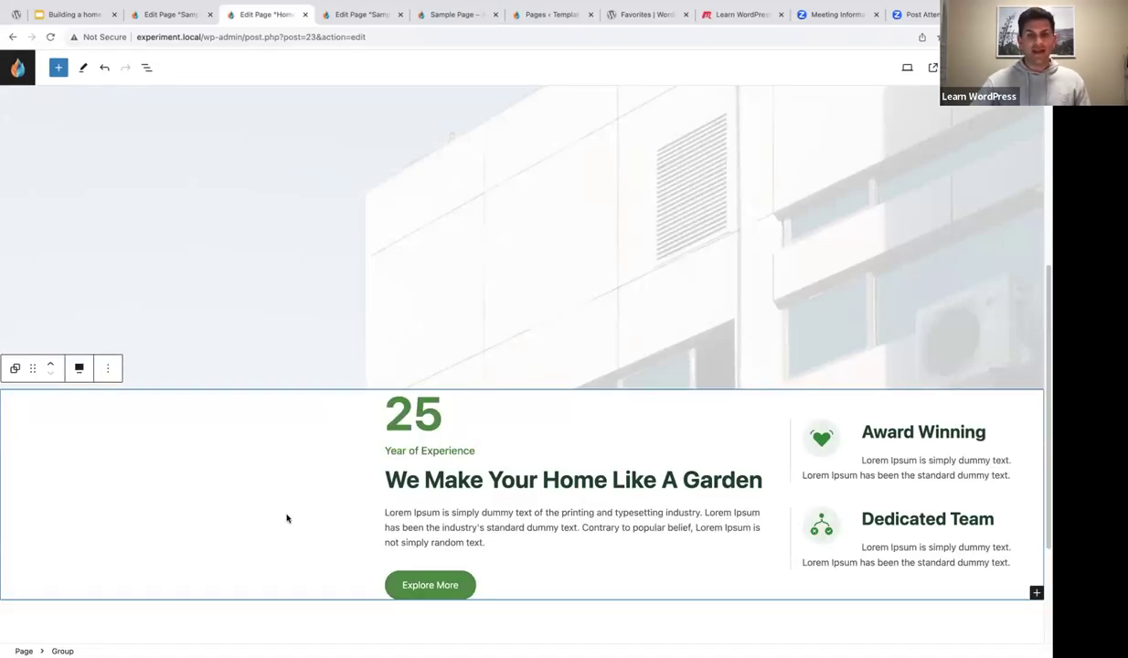
- Replace the pattern's missing image with the living room photo of the grey sofa from the media library
{"action": "scroll", "coordinate": [262, 429], "scroll_direction": "down", "scroll_amount": 2}
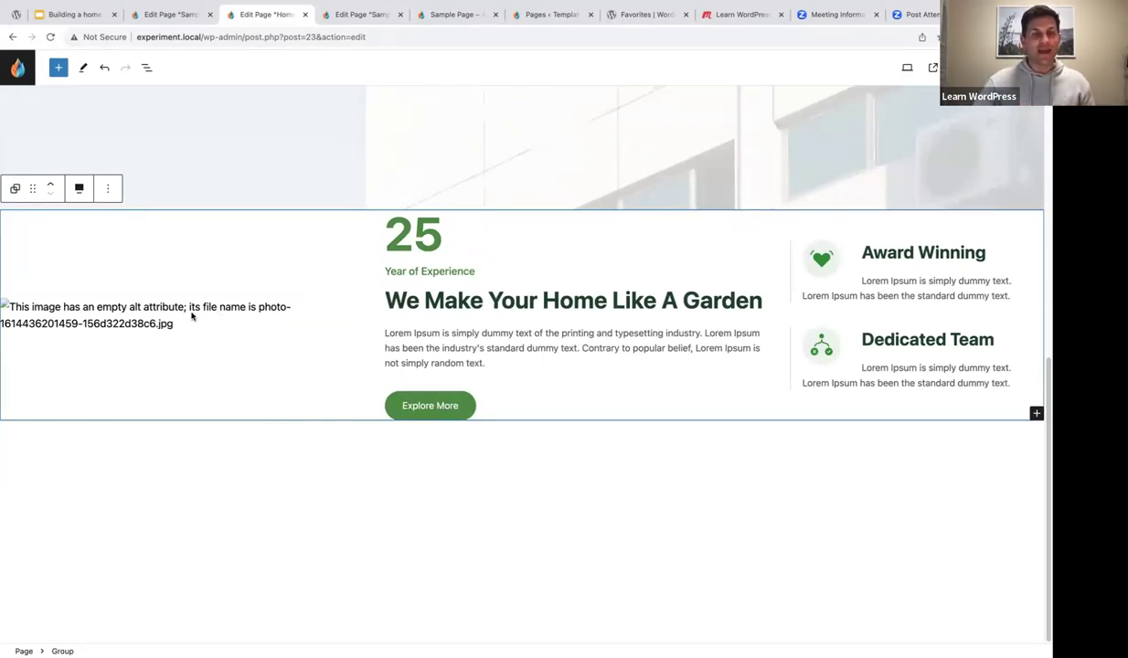
{"action": "left_click", "coordinate": [141, 311]}
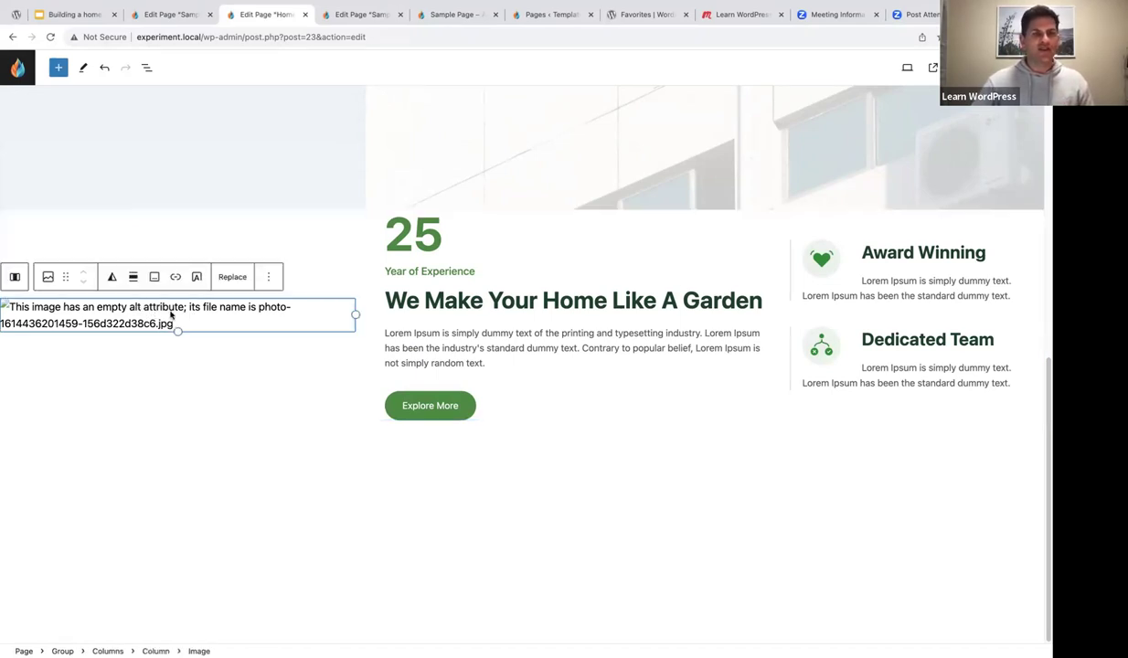
{"action": "left_click", "coordinate": [233, 278]}
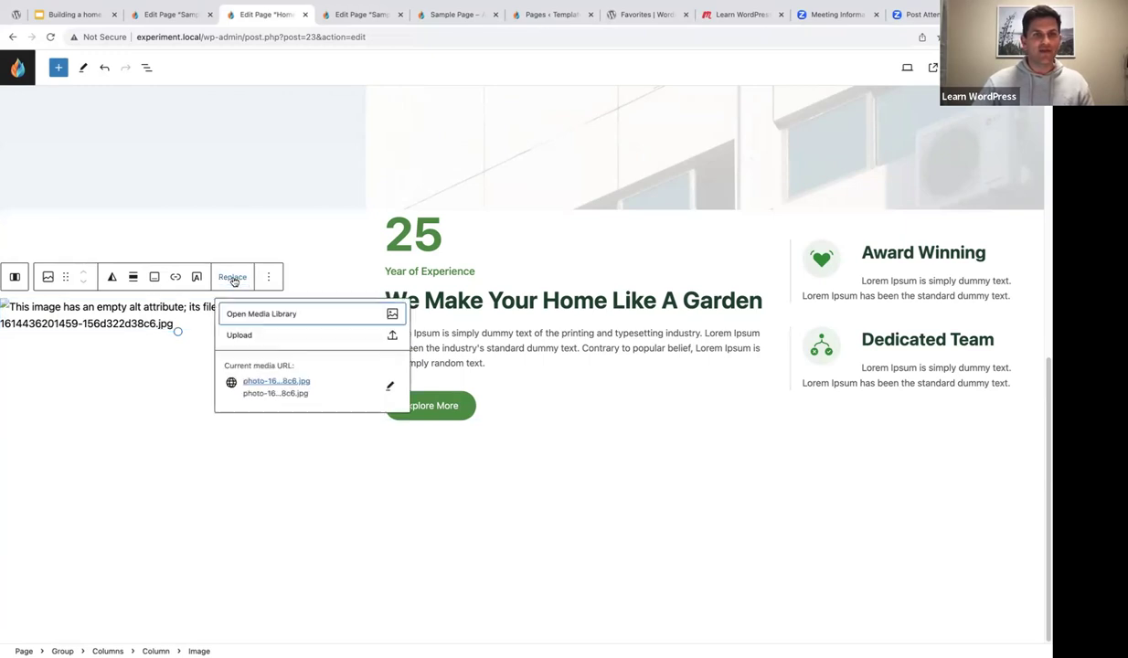
{"action": "left_click", "coordinate": [245, 313]}
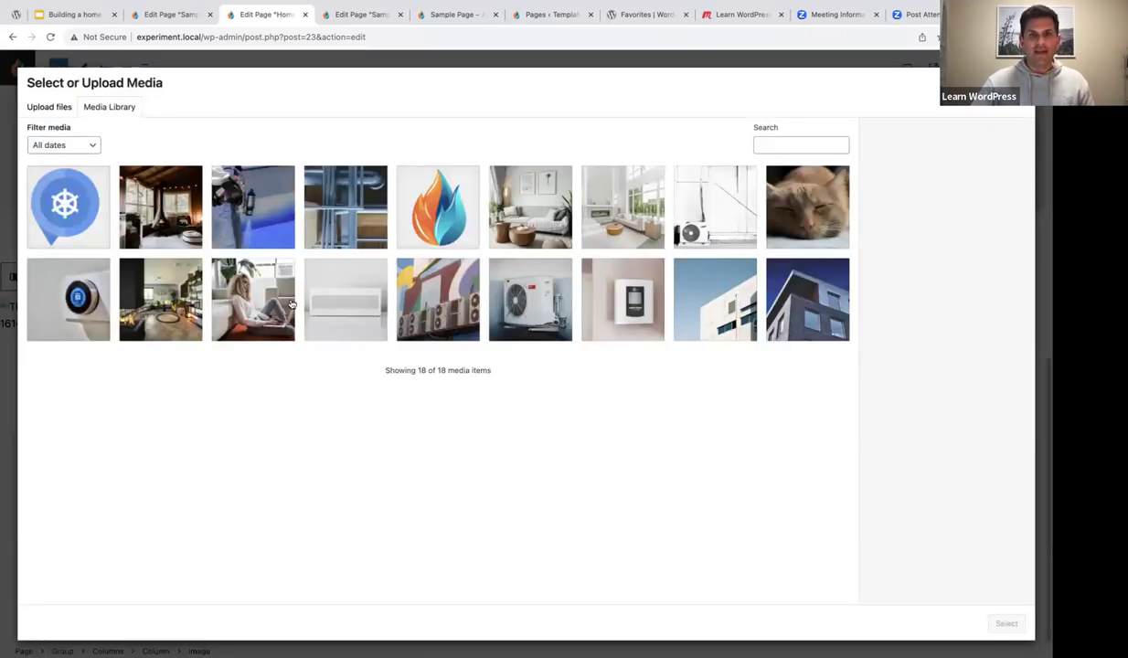
{"action": "left_click", "coordinate": [537, 204]}
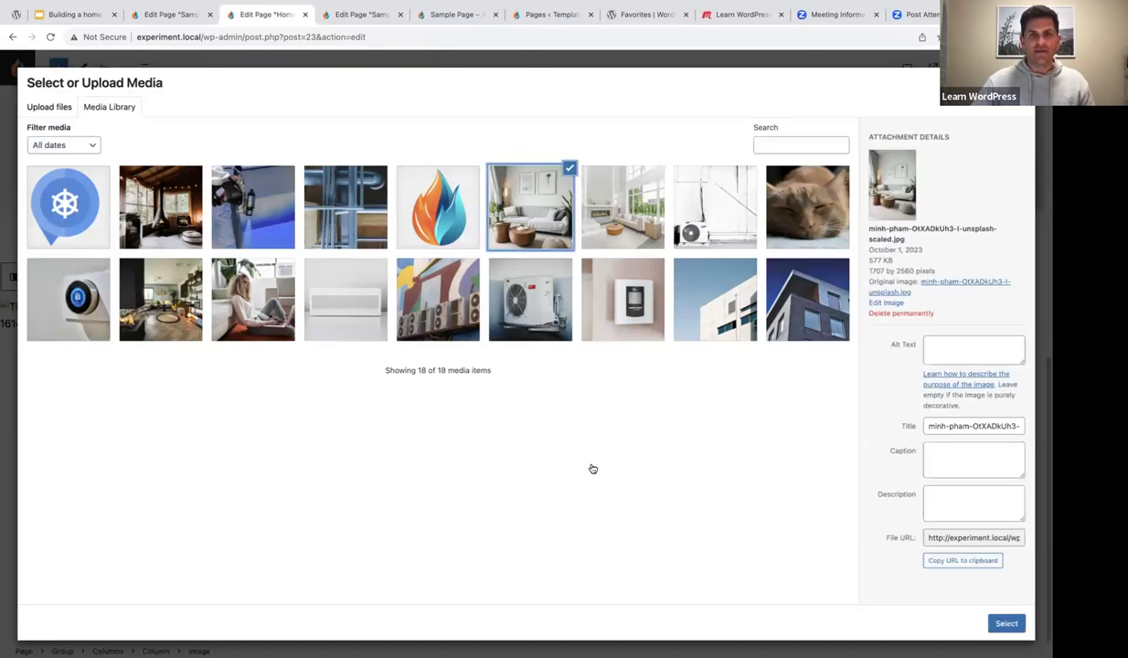
{"action": "left_click", "coordinate": [1006, 624]}
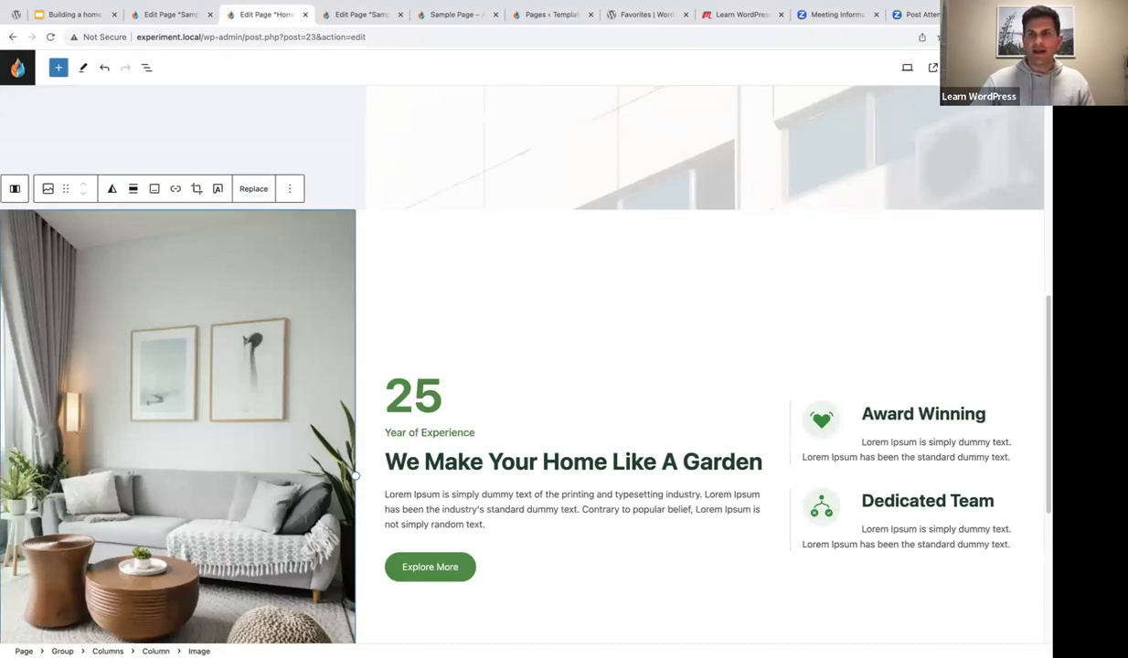
- Set the living room image's aspect ratio to Square - 1:1 in its block settings
{"action": "key", "text": "ctrl+shift+comma"}
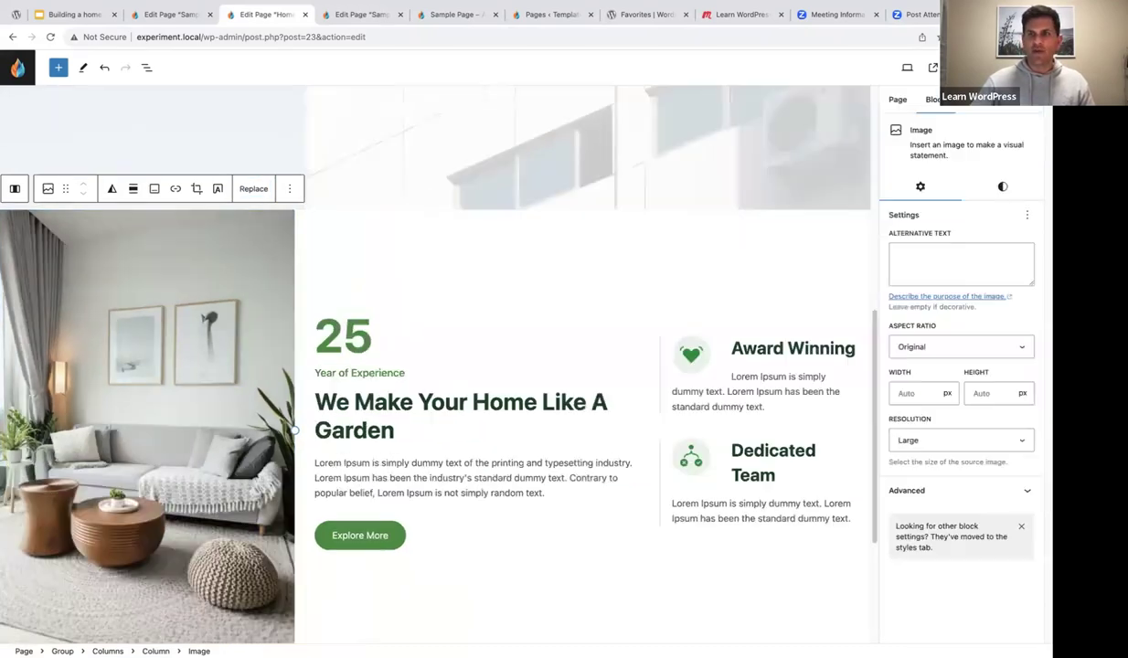
{"action": "left_click", "coordinate": [928, 348]}
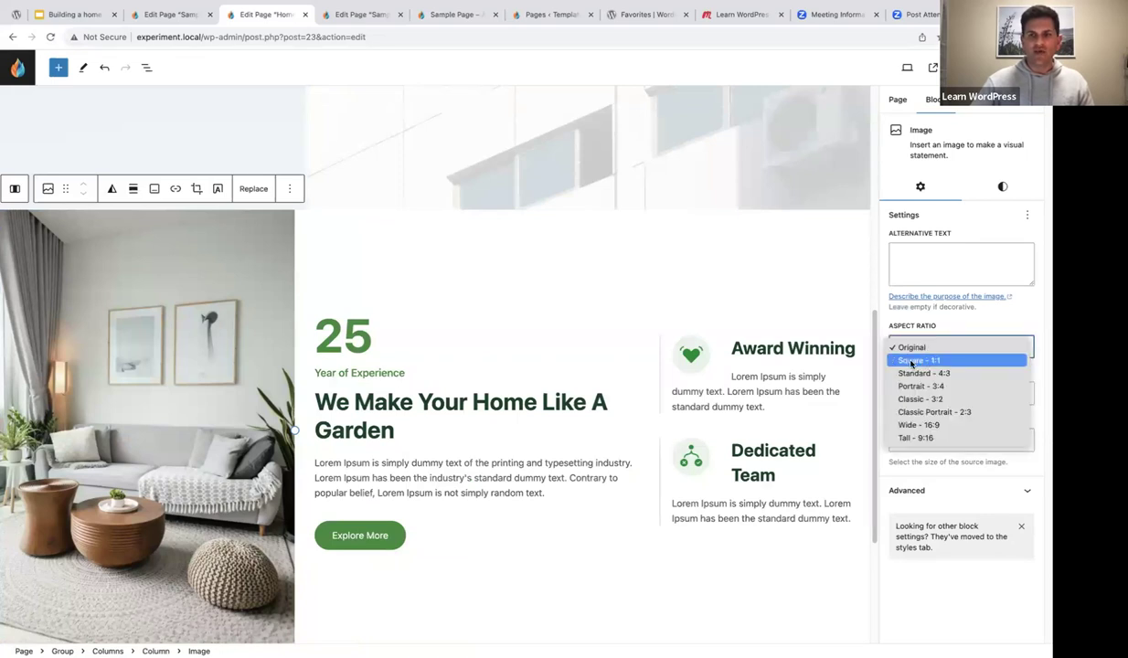
{"action": "left_click", "coordinate": [913, 361]}
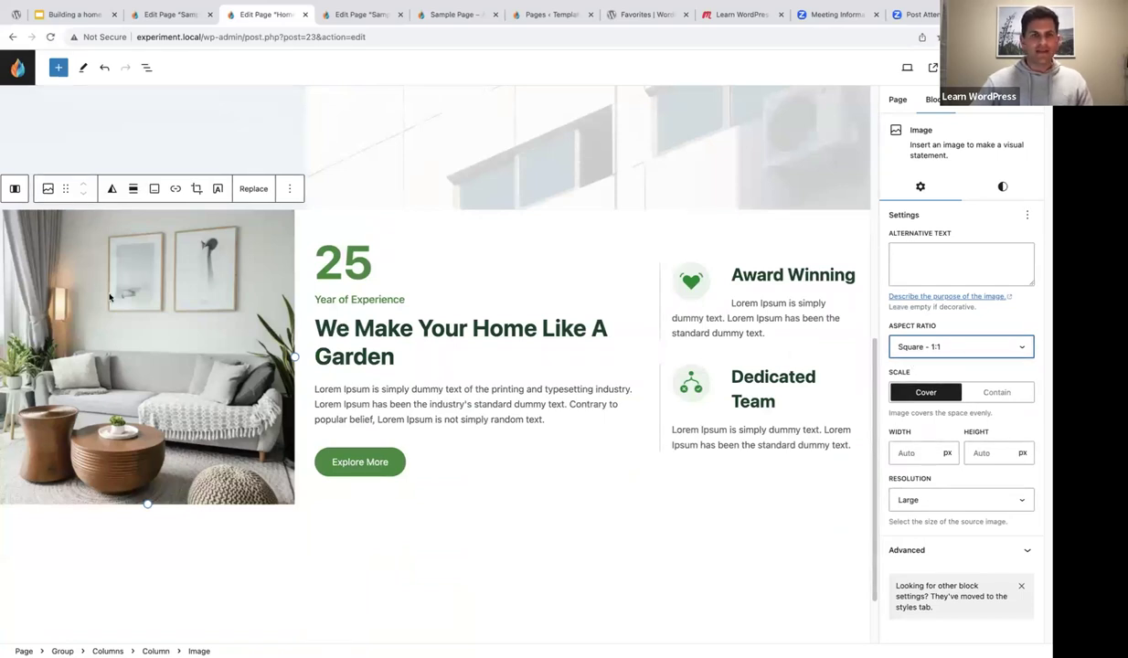
- Change the large number to 10 and the line below it to "Years Experience"
{"action": "left_click", "coordinate": [343, 262]}
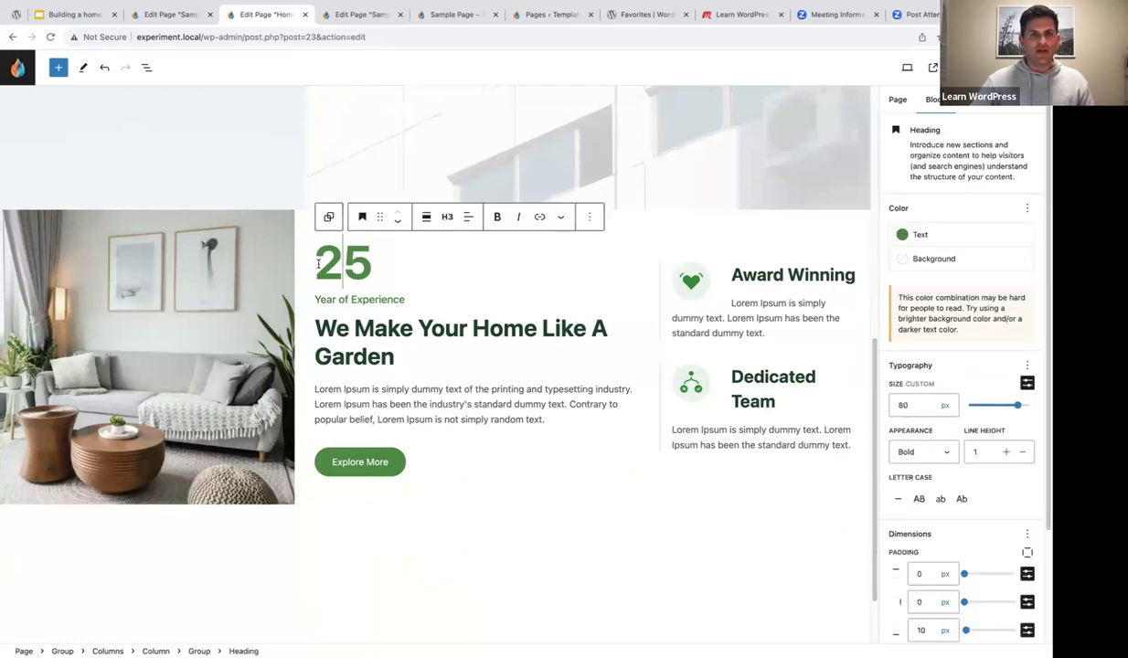
{"action": "double_click", "coordinate": [361, 266]}
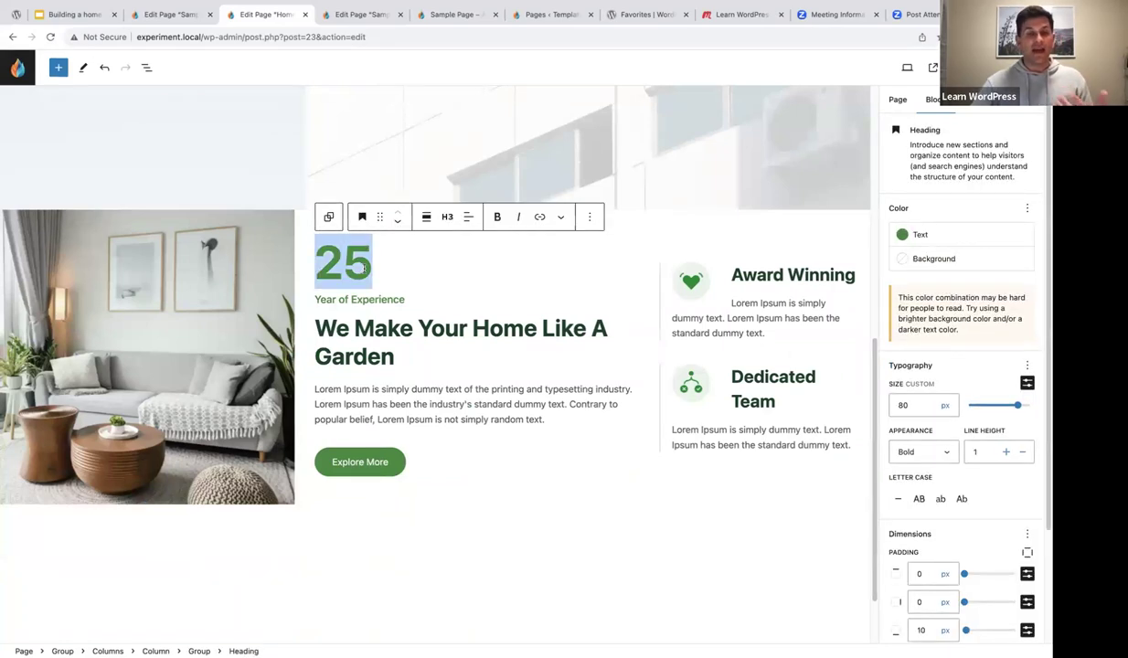
{"action": "type", "text": "10"}
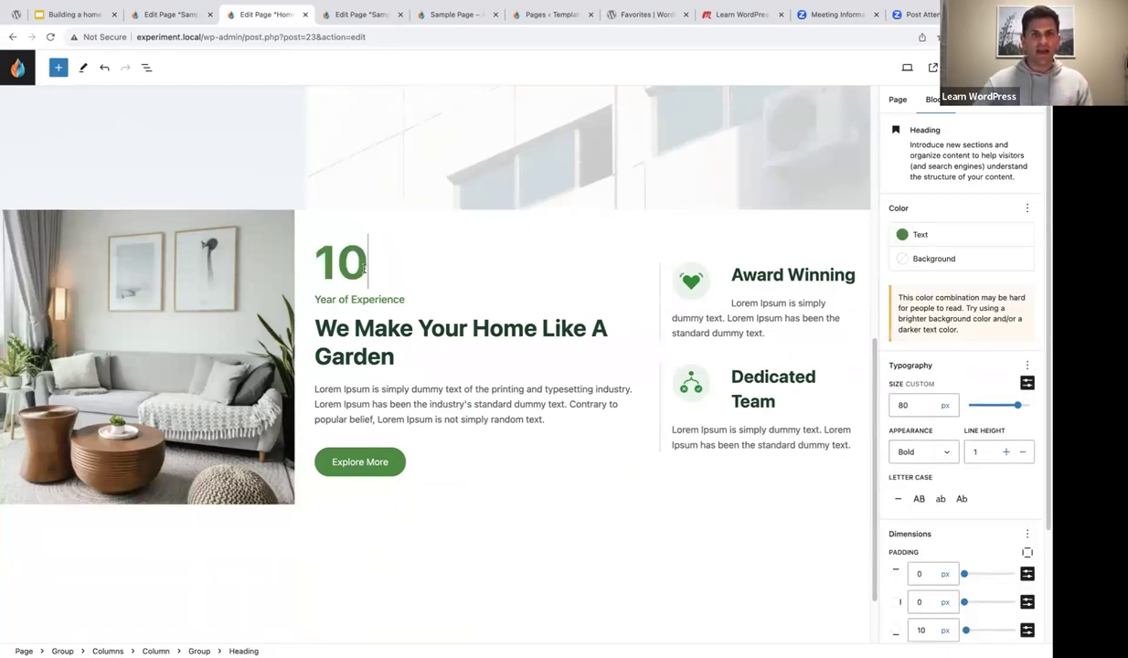
{"action": "double_click", "coordinate": [337, 300]}
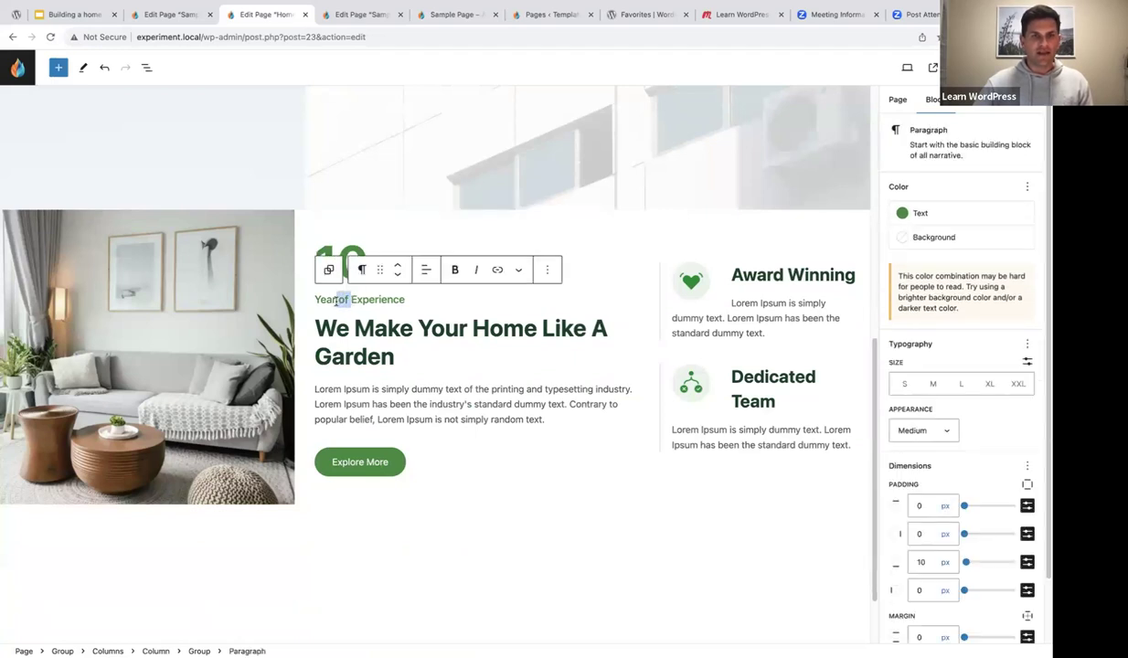
{"action": "type", "text": "s"}
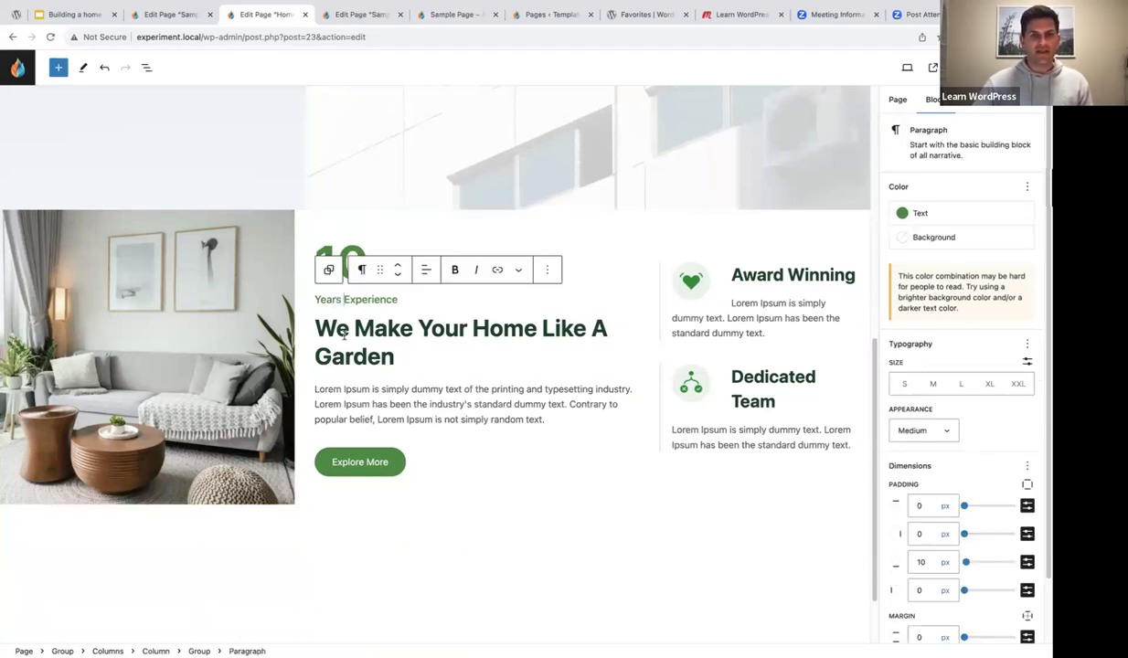
- Reword the section heading to "We Make Your House A Home"
{"action": "left_click_drag", "start_coordinate": [409, 361], "coordinate": [473, 325]}
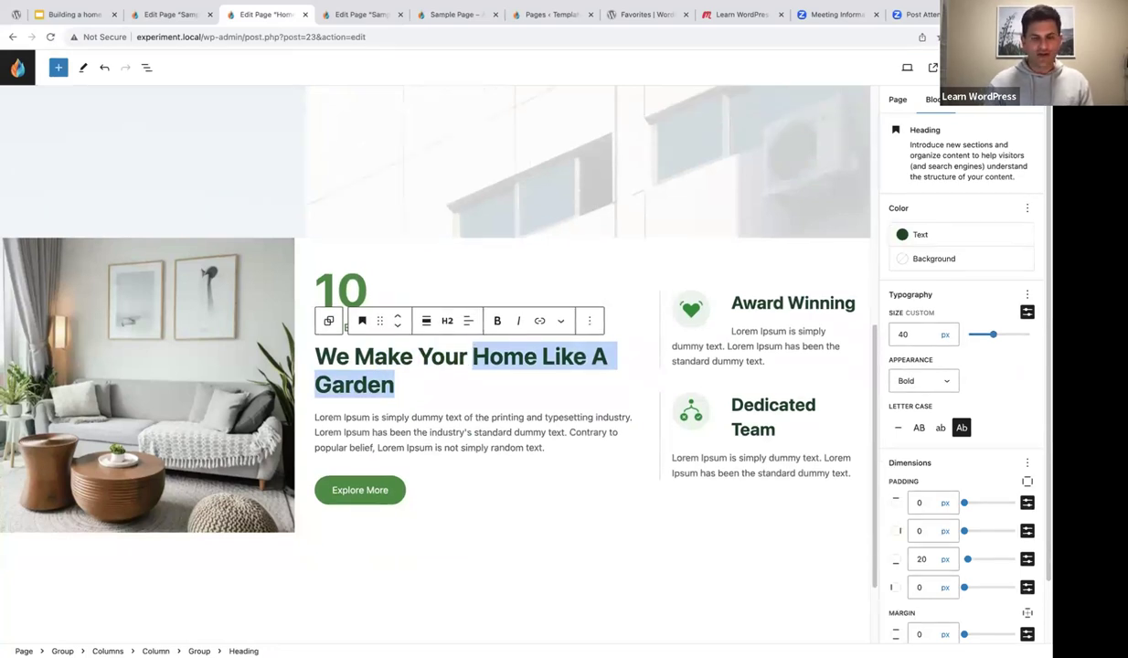
{"action": "type", "text": "Housea"}
{"action": "key", "text": "BackSpace"}
{"action": "type", "text": "A Home"}
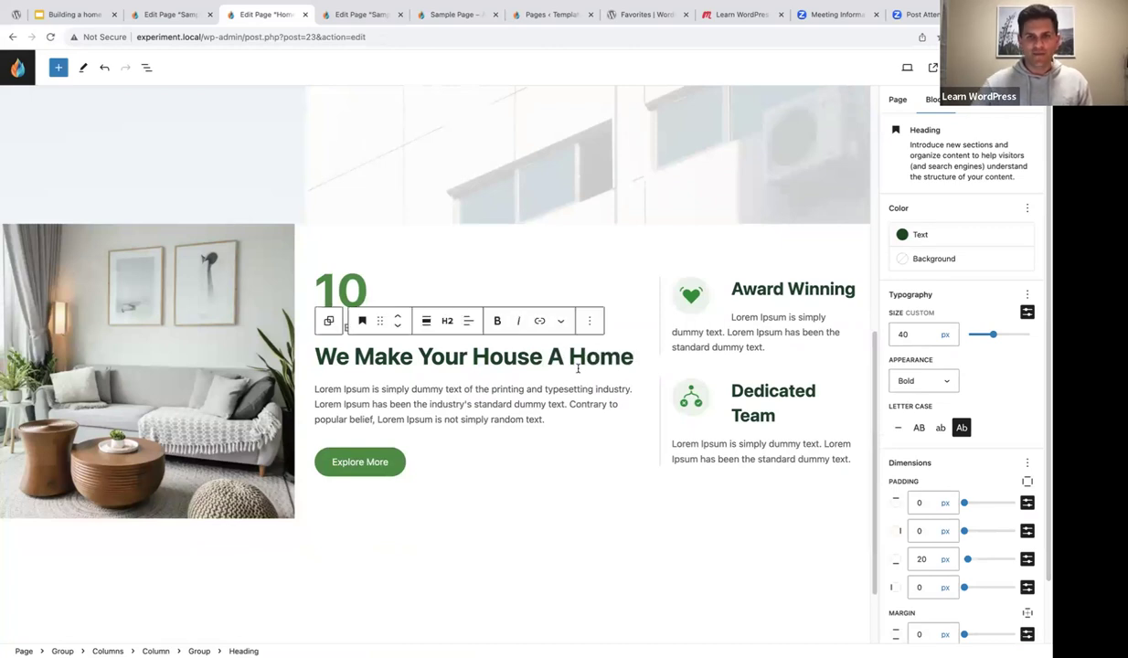
- Set the heading's letter case to none and lowercase its words so it reads "We make your house a home"
{"action": "left_click_drag", "start_coordinate": [633, 356], "coordinate": [320, 354]}
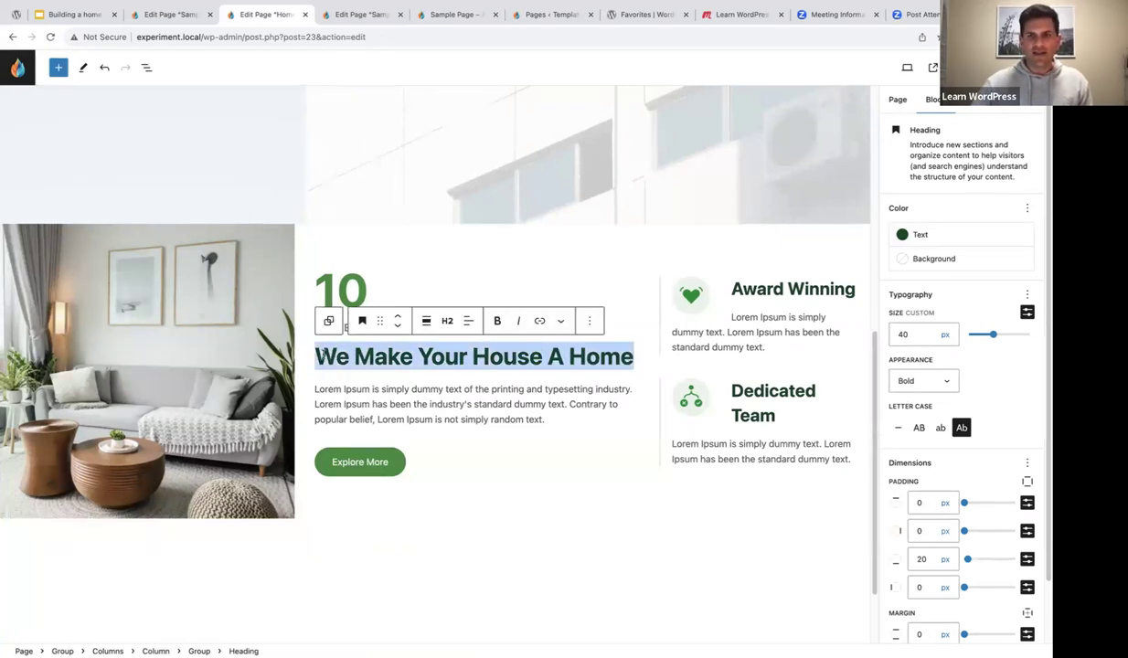
{"action": "left_click", "coordinate": [898, 428]}
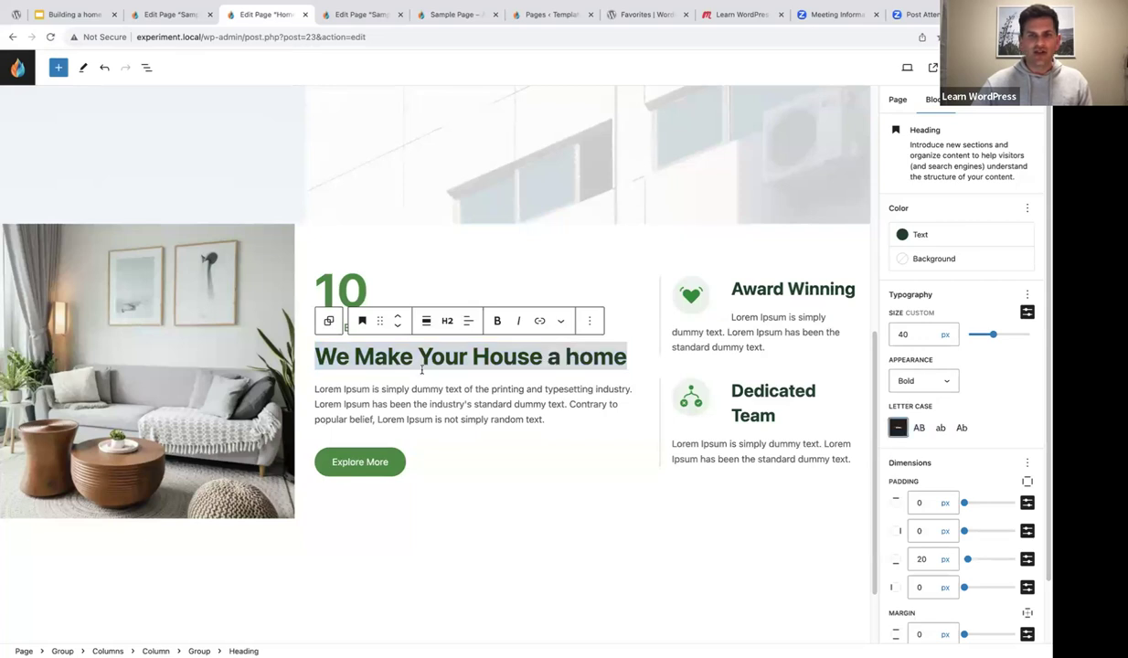
{"action": "left_click_drag", "start_coordinate": [491, 357], "coordinate": [366, 357]}
{"action": "type", "text": "h"}
{"action": "type", "text": "y"}
{"action": "type", "text": "m"}
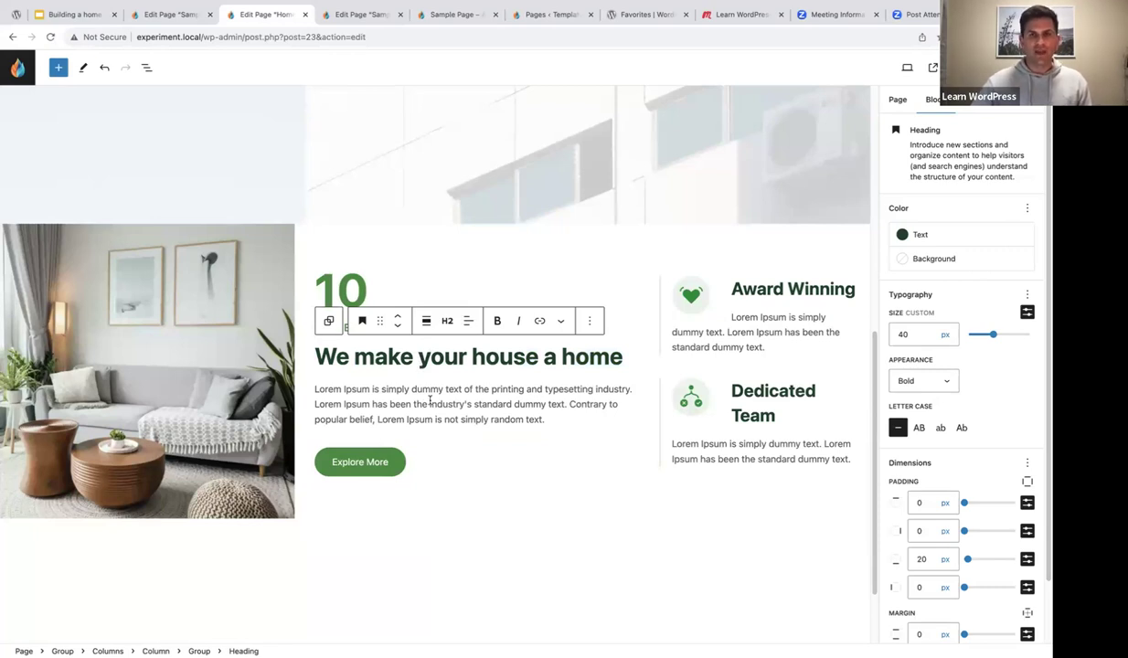
- Reset all border settings of the Explore More button to remove its rounded corners
{"action": "scroll", "coordinate": [385, 377], "scroll_direction": "down", "scroll_amount": 2}
{"action": "left_click", "coordinate": [356, 400]}
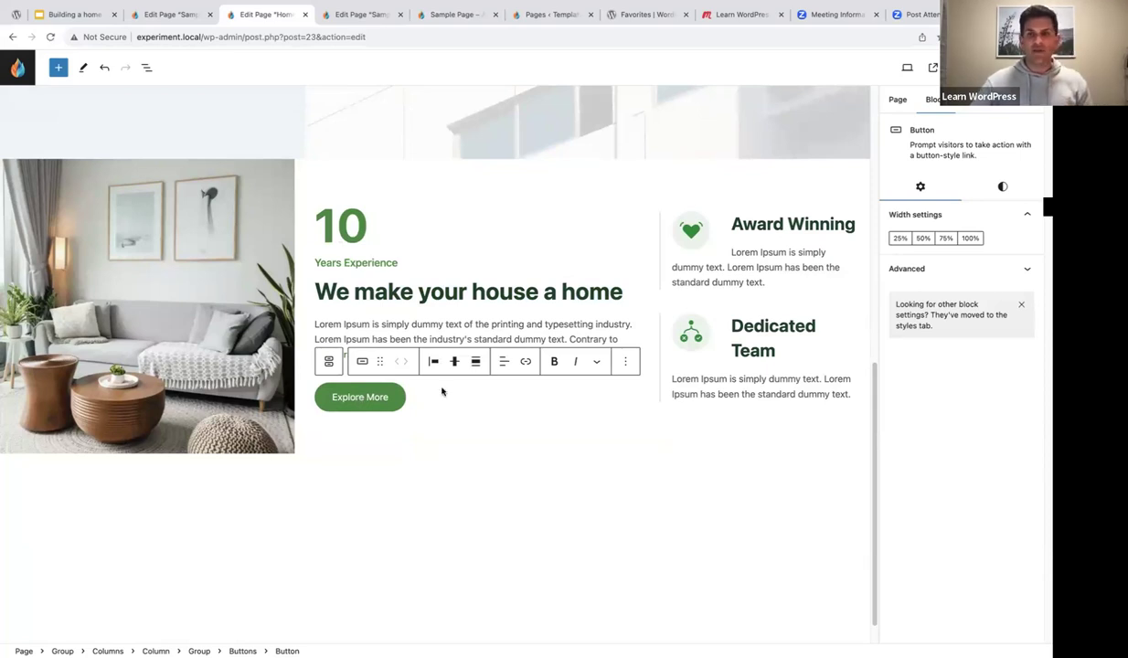
{"action": "left_click", "coordinate": [1003, 187]}
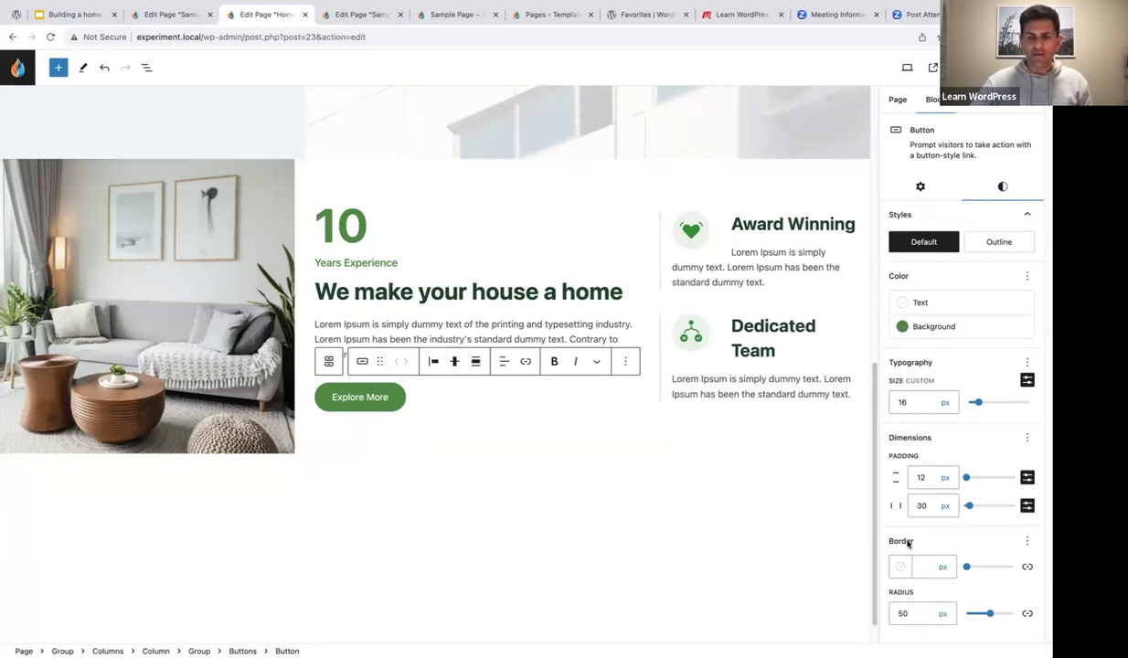
{"action": "left_click", "coordinate": [1030, 542]}
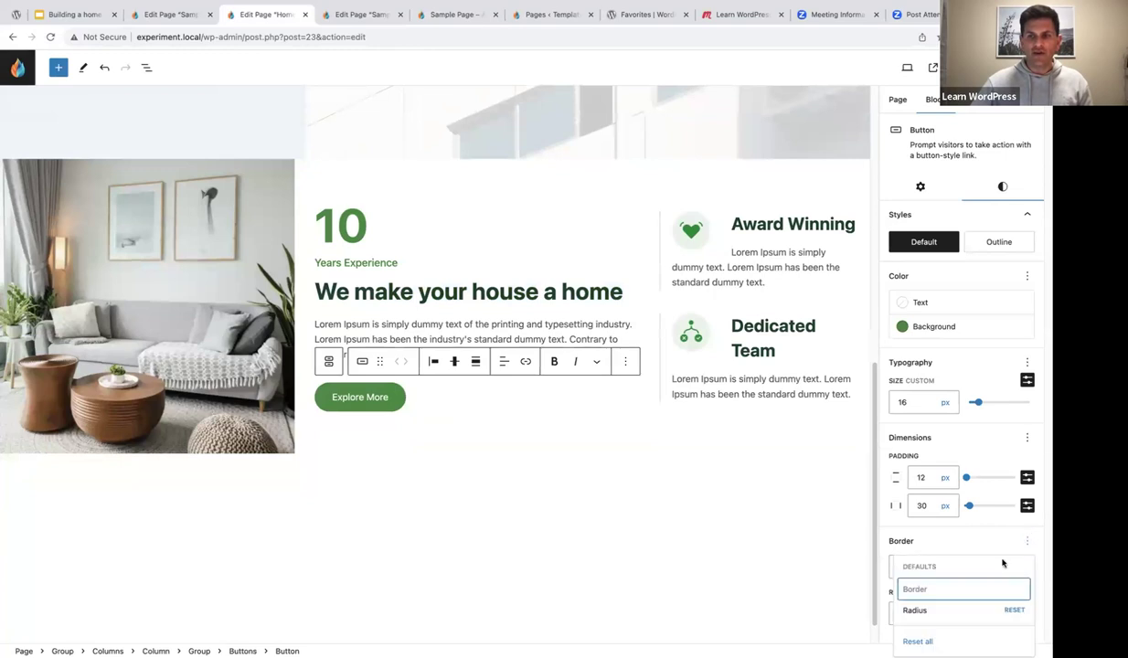
{"action": "left_click", "coordinate": [918, 642]}
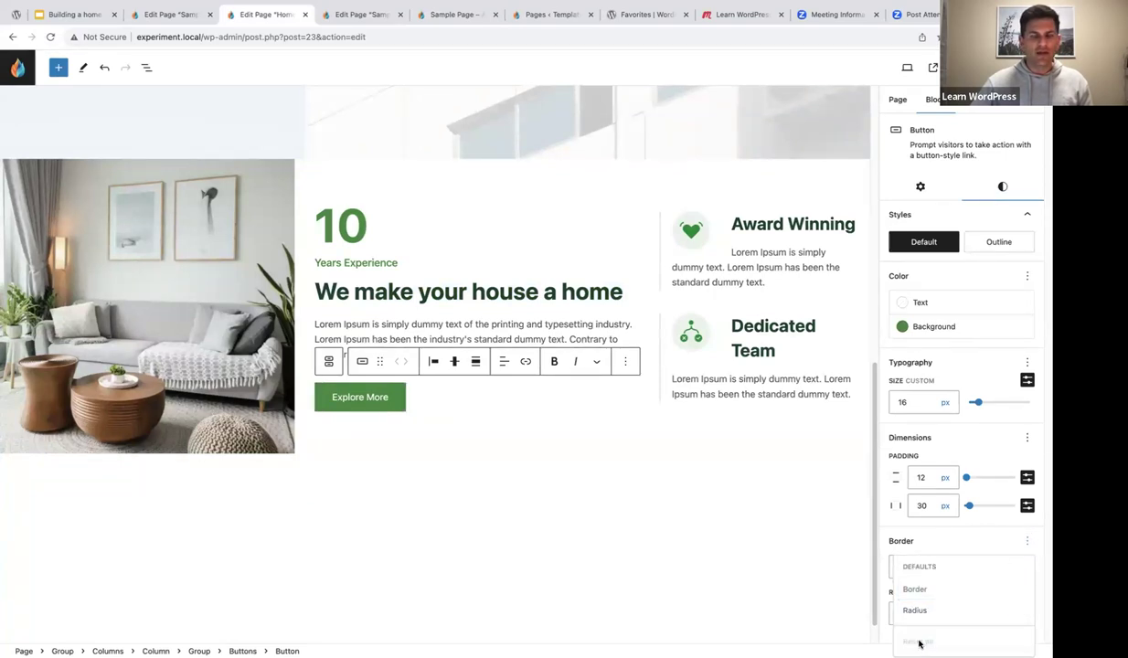
{"action": "left_click", "coordinate": [358, 397]}
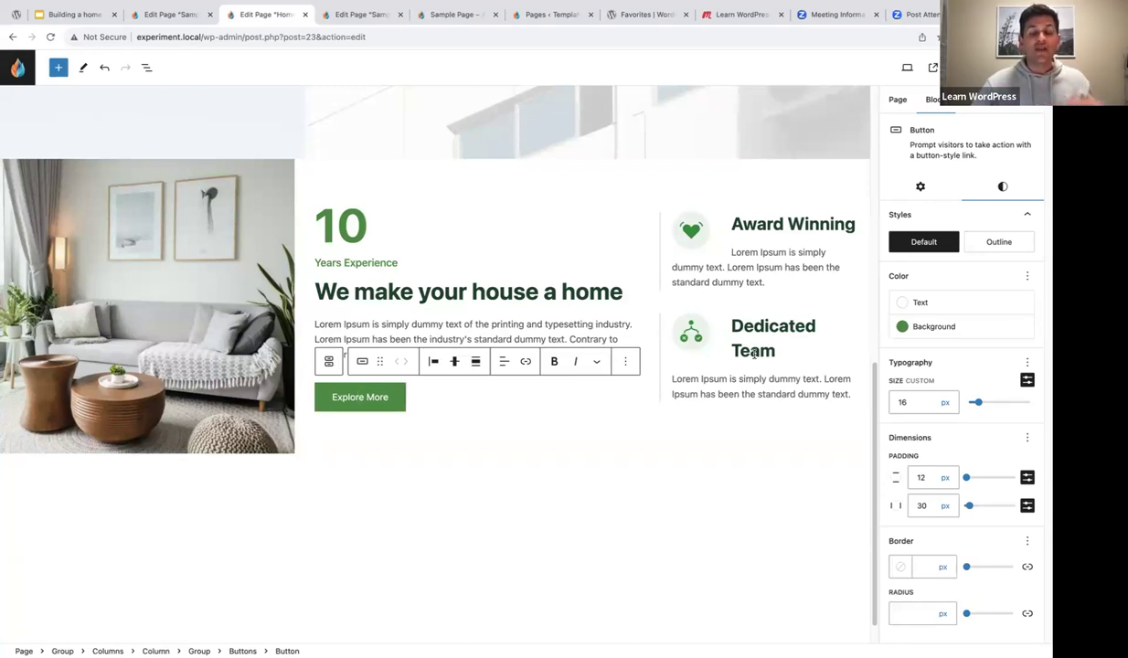
- Set the text color of the number 10 and the "Years Experience" line to Vivid cyan blue
{"action": "left_click", "coordinate": [340, 222]}
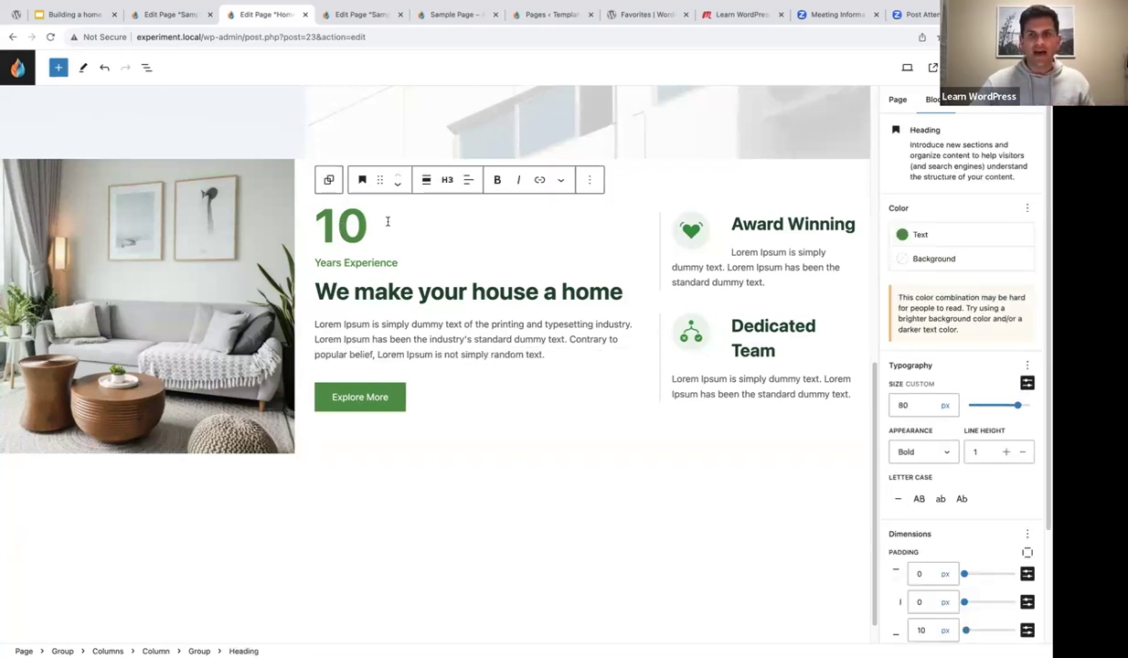
{"action": "left_click", "coordinate": [914, 234]}
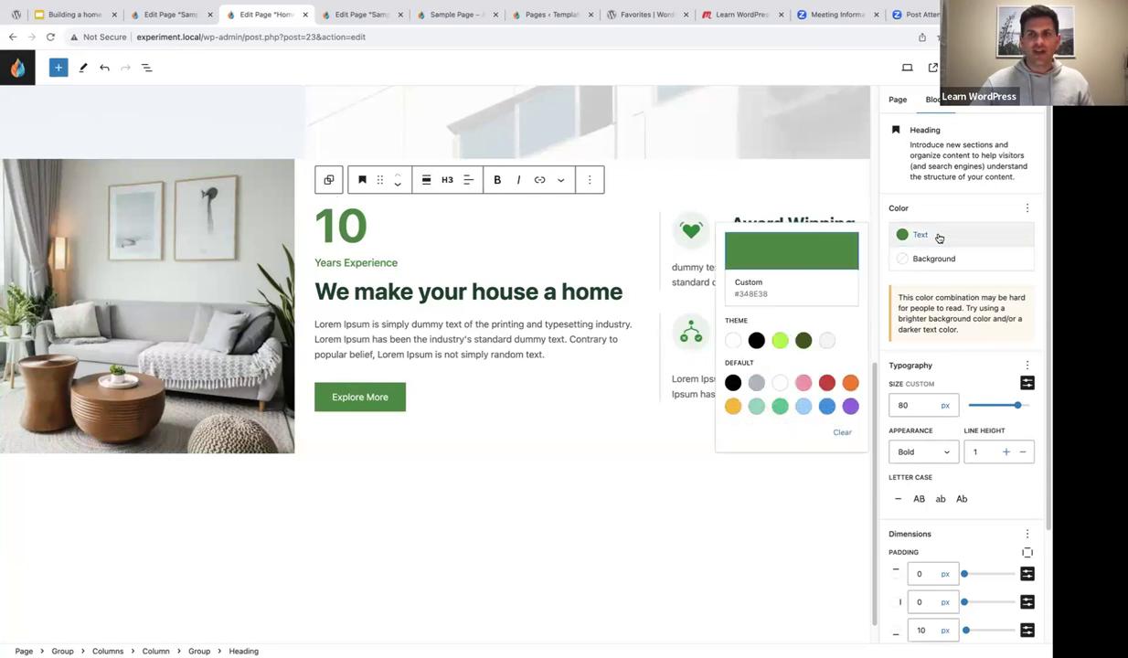
{"action": "left_click", "coordinate": [826, 407]}
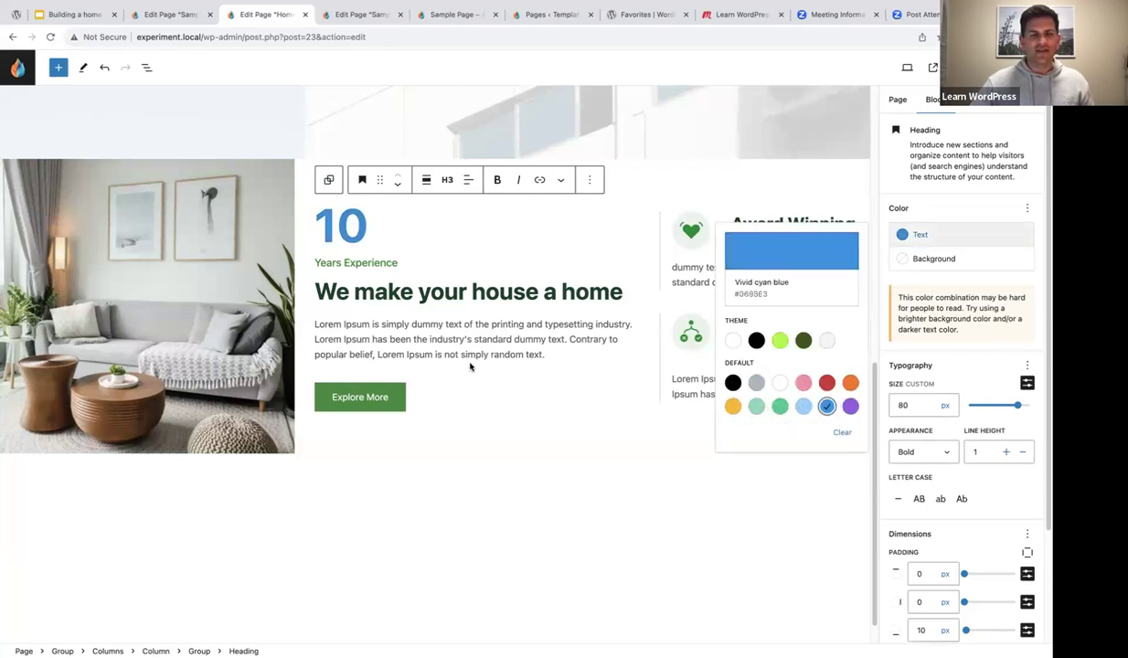
{"action": "left_click", "coordinate": [345, 263]}
{"action": "left_click_drag", "start_coordinate": [399, 262], "coordinate": [294, 259]}
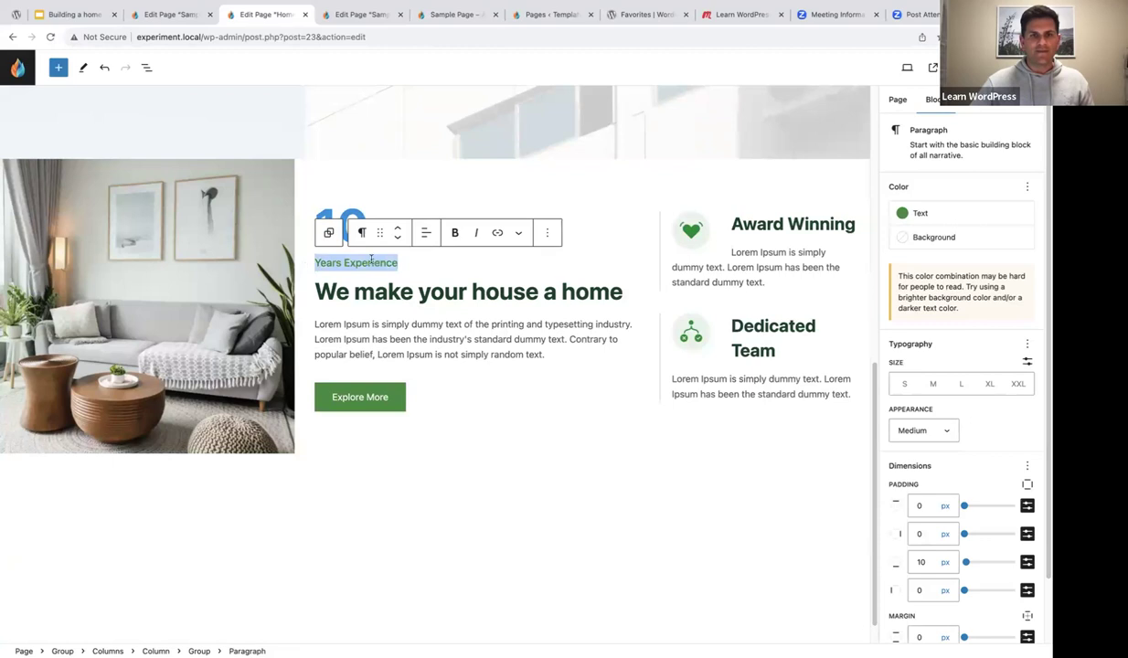
{"action": "left_click", "coordinate": [906, 212]}
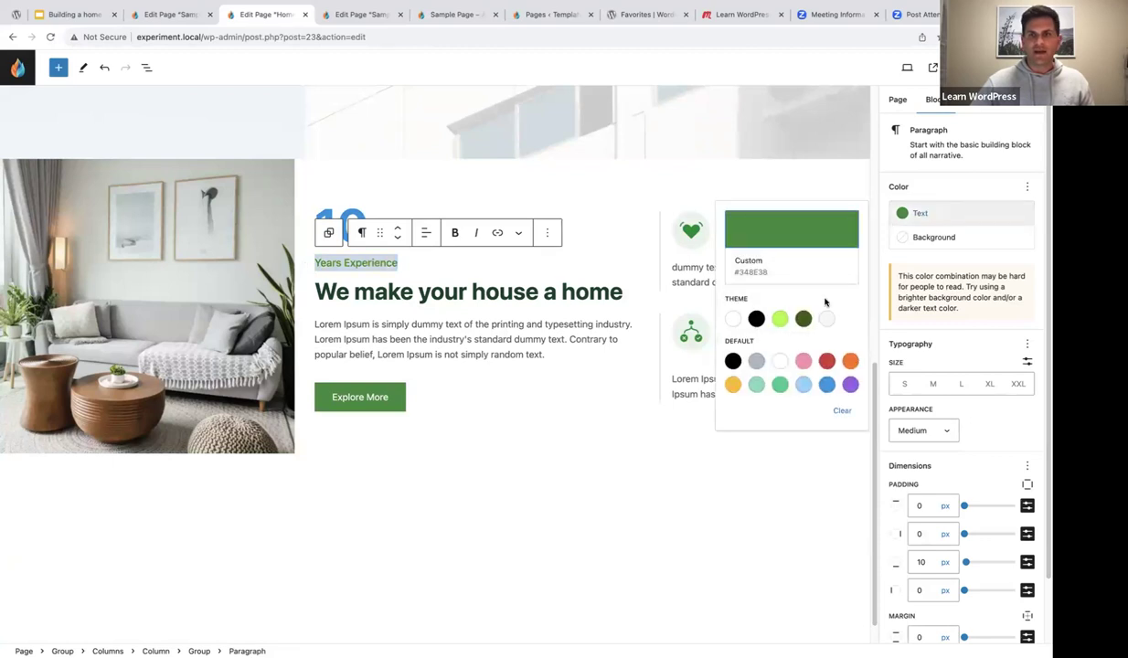
{"action": "left_click", "coordinate": [827, 384]}
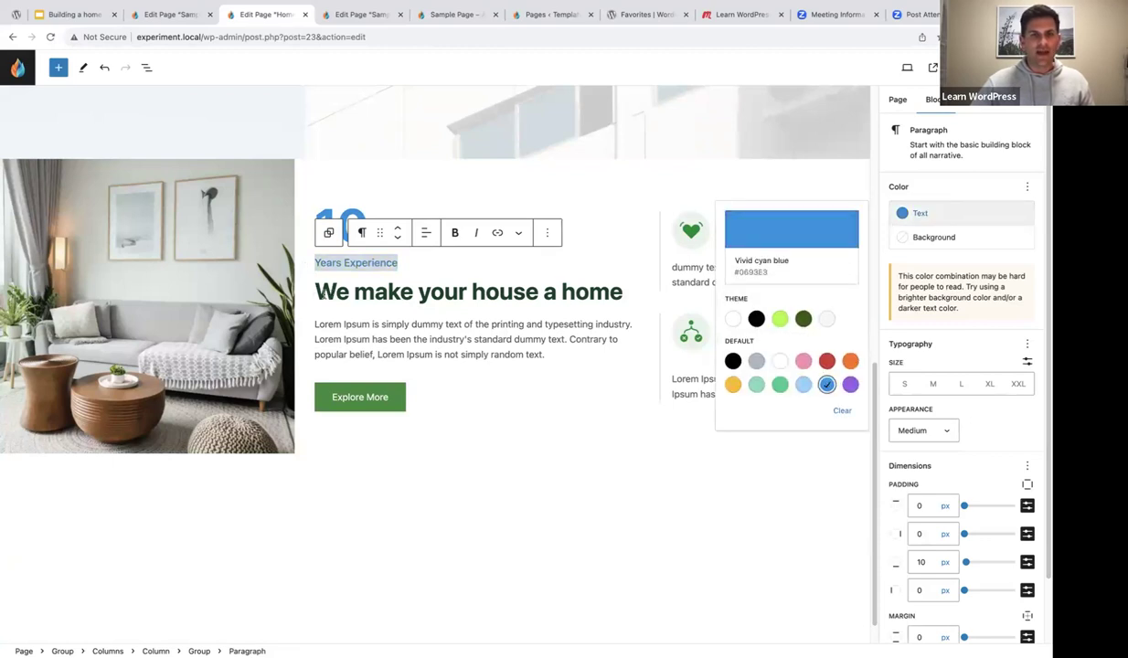
- Set the text color of the "We make your house a home" heading to black
{"action": "left_click_drag", "start_coordinate": [306, 290], "coordinate": [622, 292]}
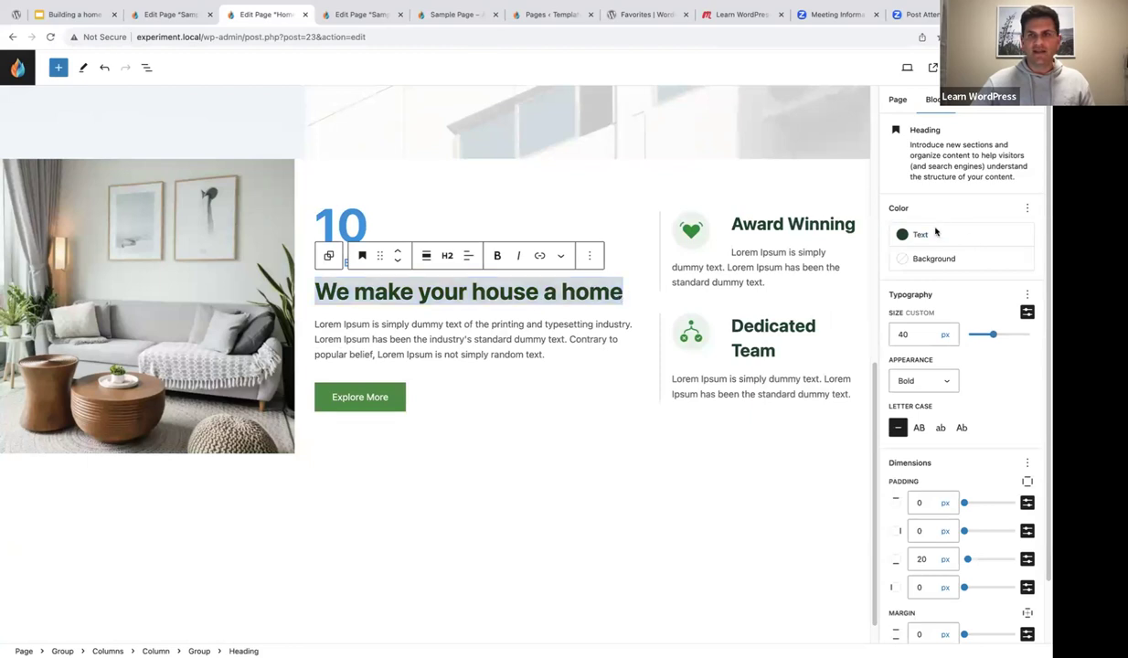
{"action": "left_click", "coordinate": [936, 232]}
{"action": "left_click", "coordinate": [730, 328]}
{"action": "left_click", "coordinate": [518, 331]}
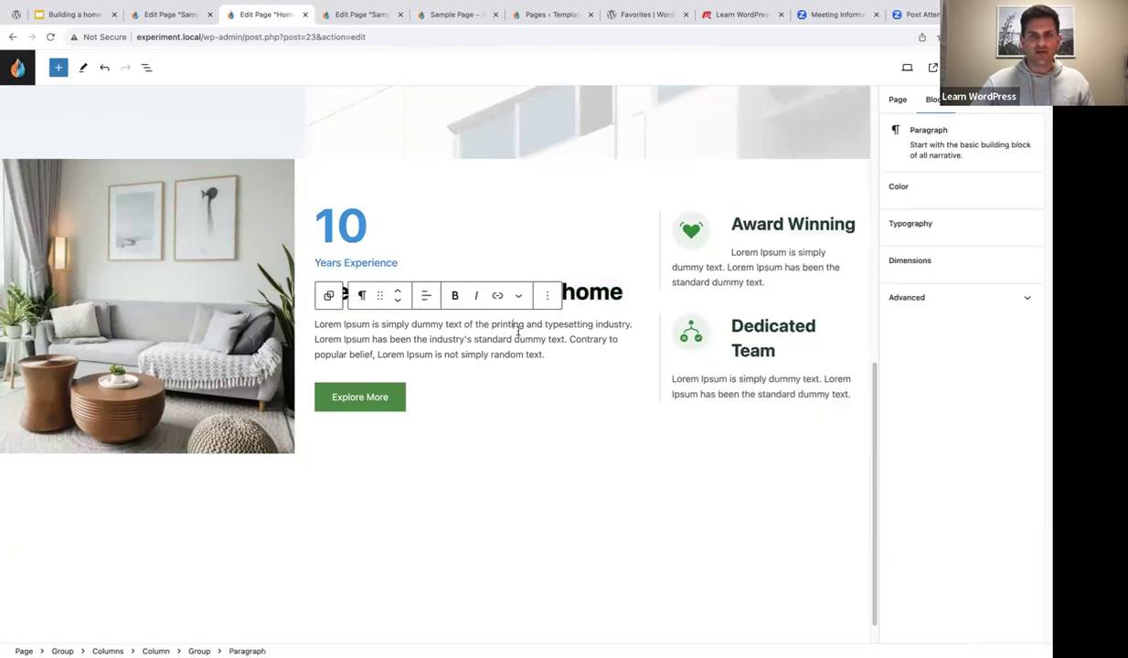
- Set the text color of the paragraph below the "We make your house a home" heading to Contrast black
{"action": "left_click", "coordinate": [917, 213]}
{"action": "left_click", "coordinate": [756, 318]}
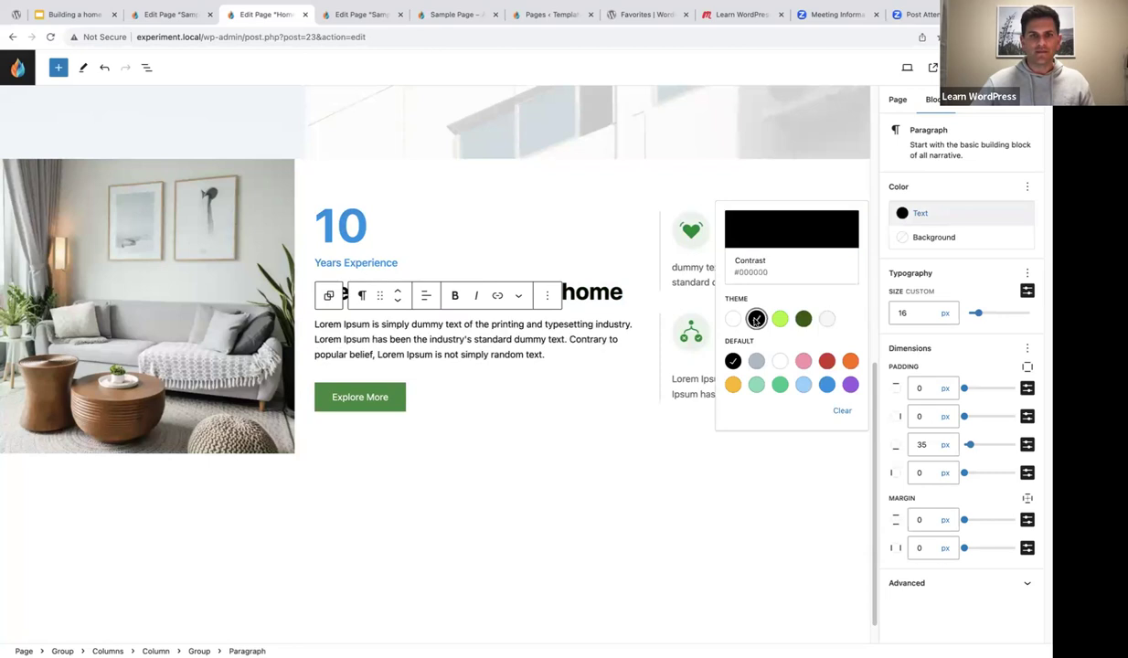
- Set the Explore More button's background color to Vivid cyan blue and reset its font size to the default
{"action": "left_click", "coordinate": [394, 390]}
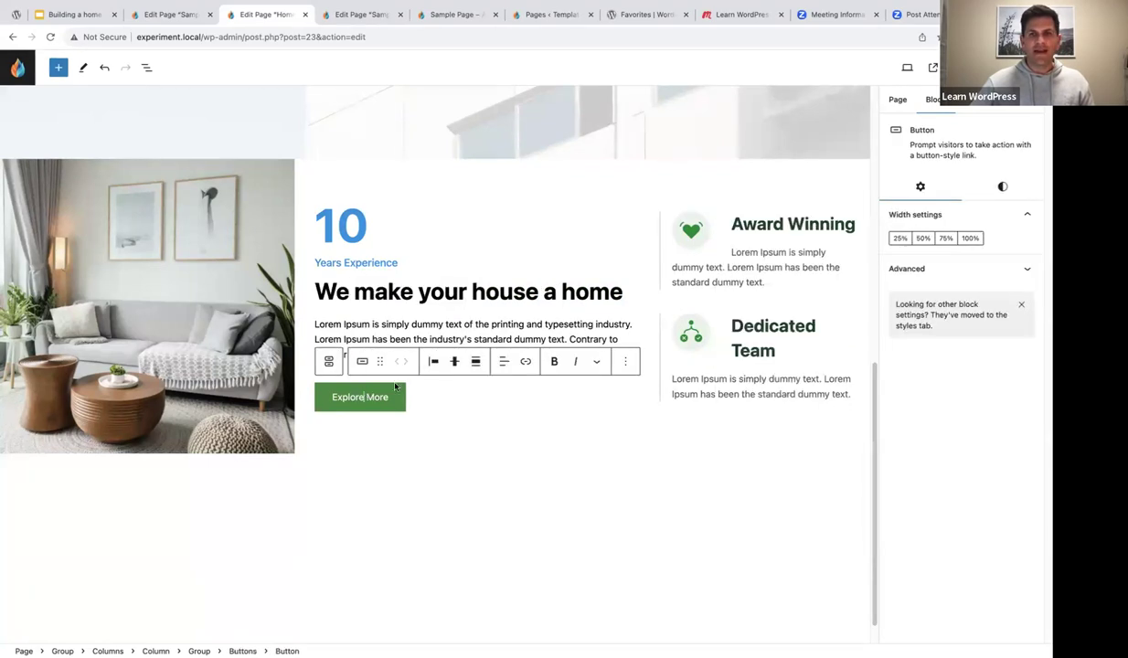
{"action": "left_click", "coordinate": [969, 182]}
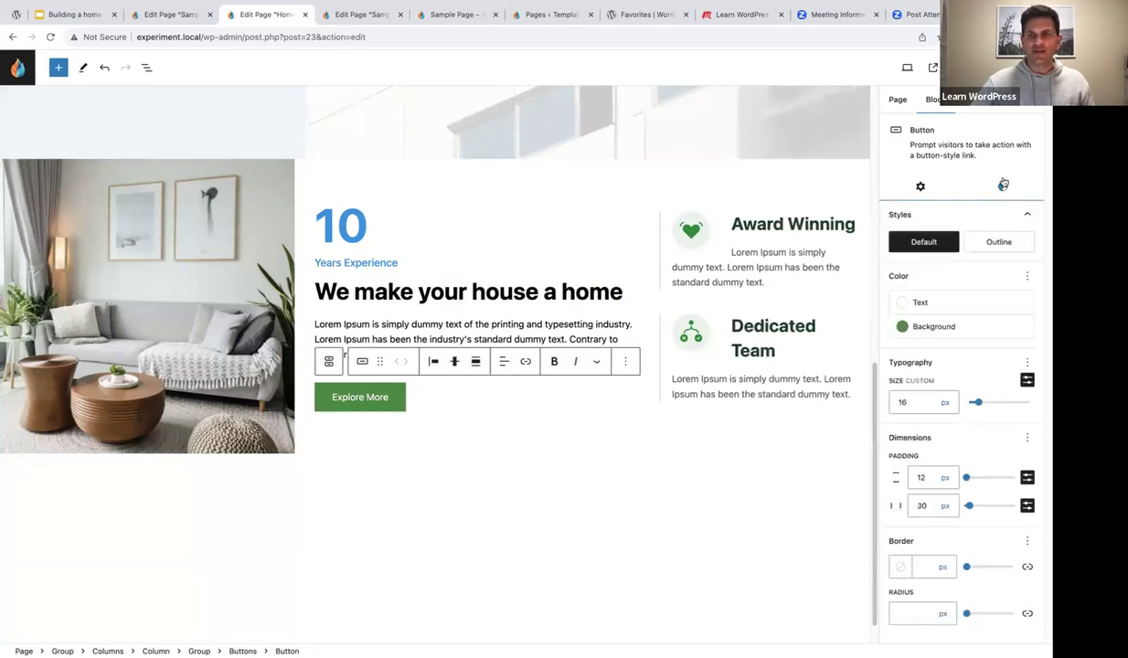
{"action": "left_click", "coordinate": [939, 328]}
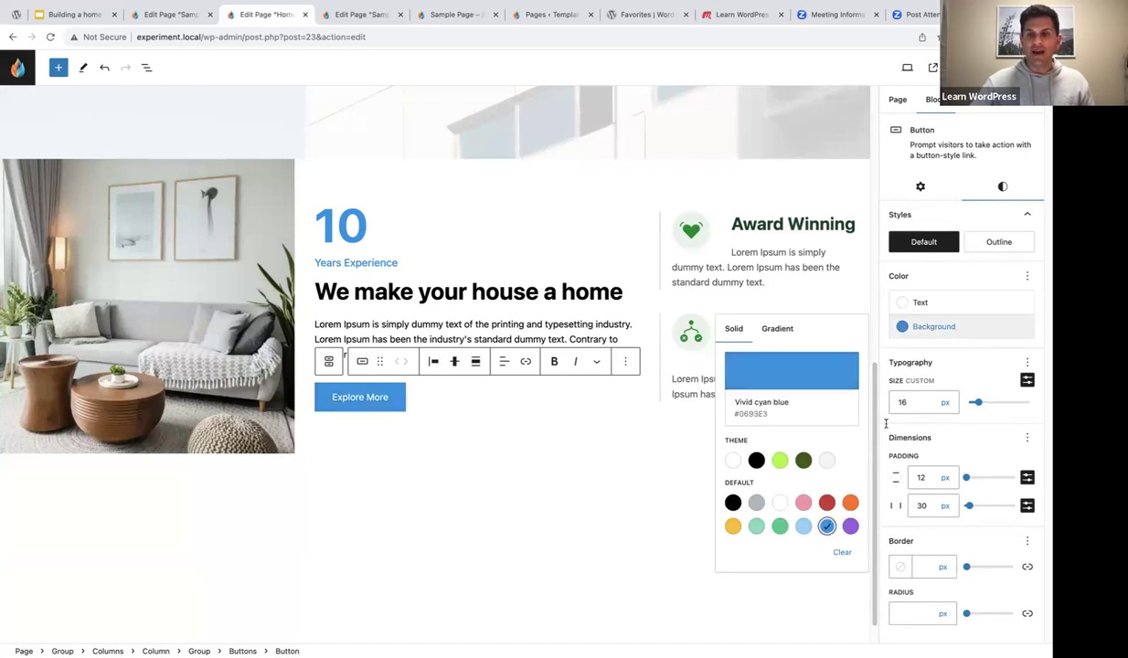
{"action": "left_click", "coordinate": [1027, 363]}
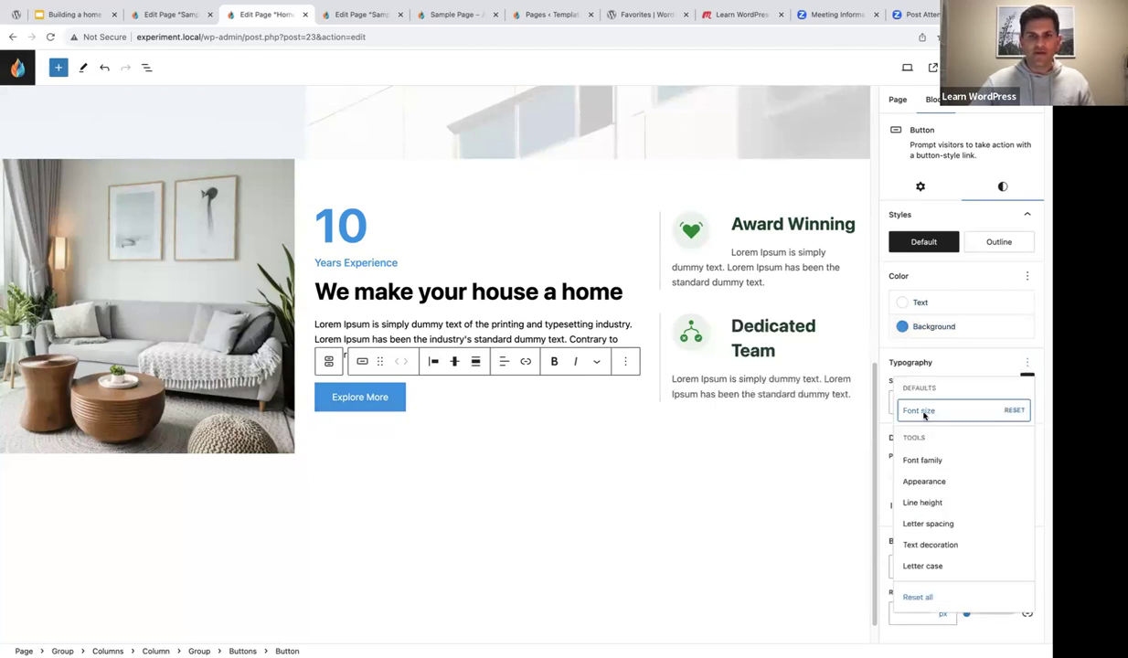
{"action": "left_click", "coordinate": [1011, 411]}
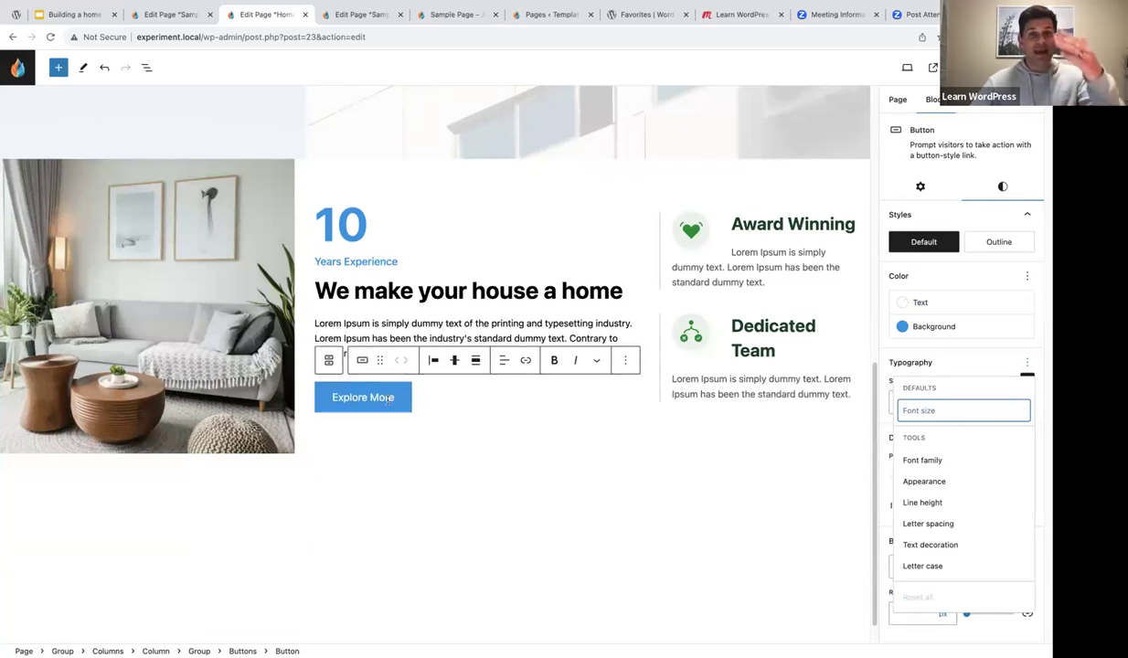
- Apply the black-and-blue duotone filter to the heart icon beside "Award Winning" and set its shadows color to Vivid cyan blue
{"action": "left_click", "coordinate": [688, 222]}
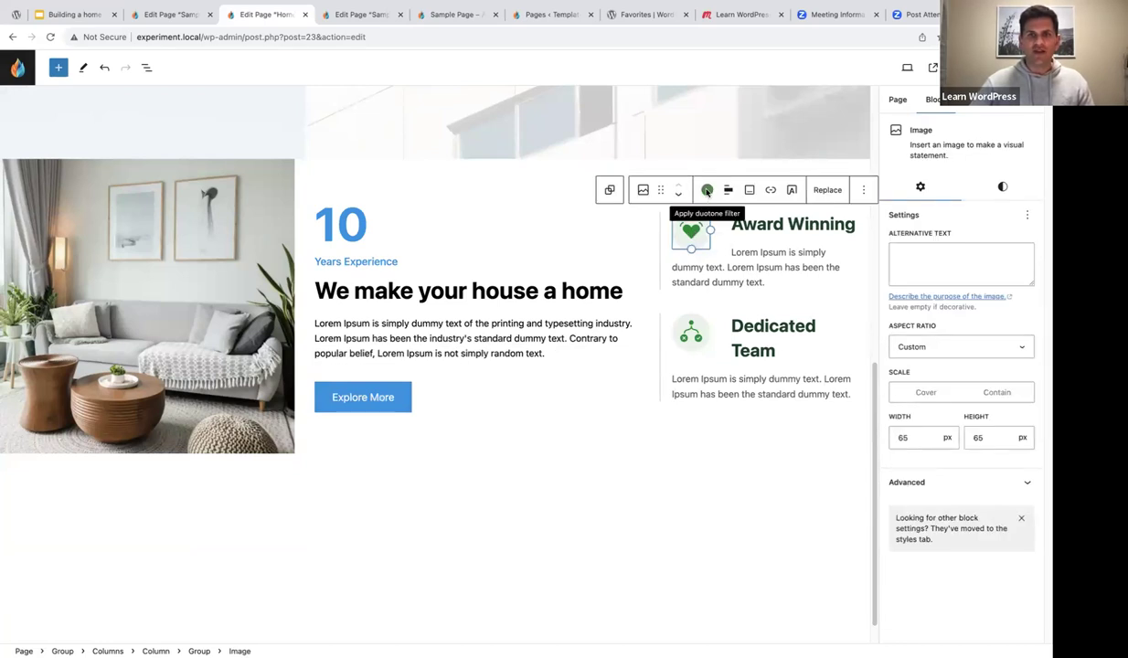
{"action": "left_click", "coordinate": [707, 190]}
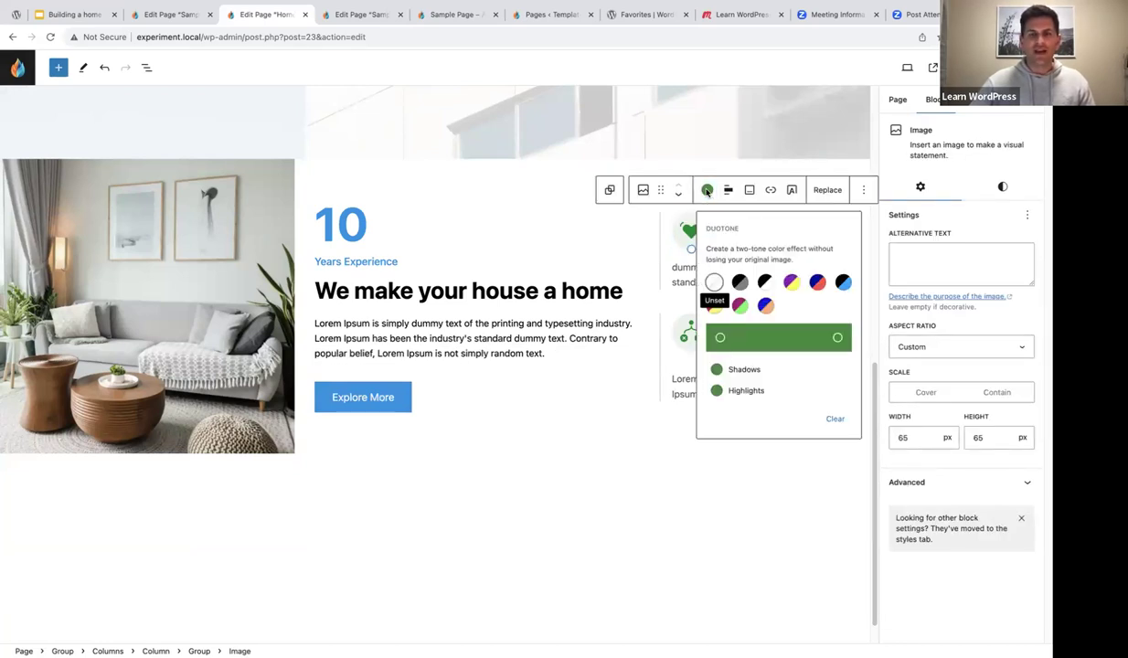
{"action": "left_click", "coordinate": [844, 281]}
{"action": "left_click", "coordinate": [738, 370]}
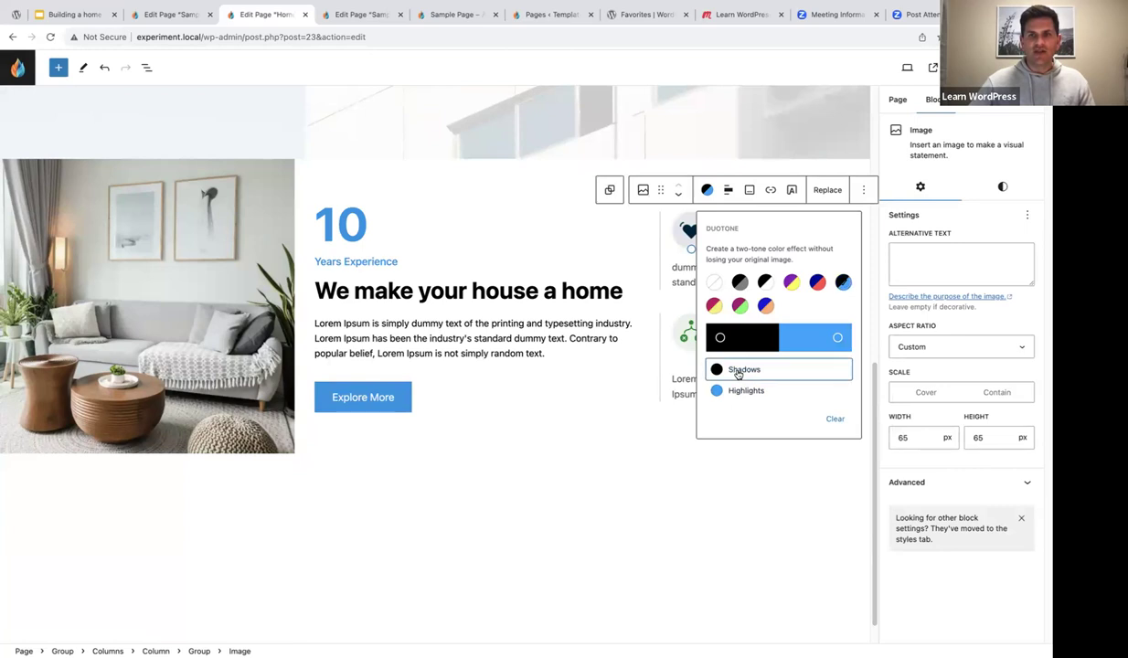
{"action": "left_click", "coordinate": [792, 522]}
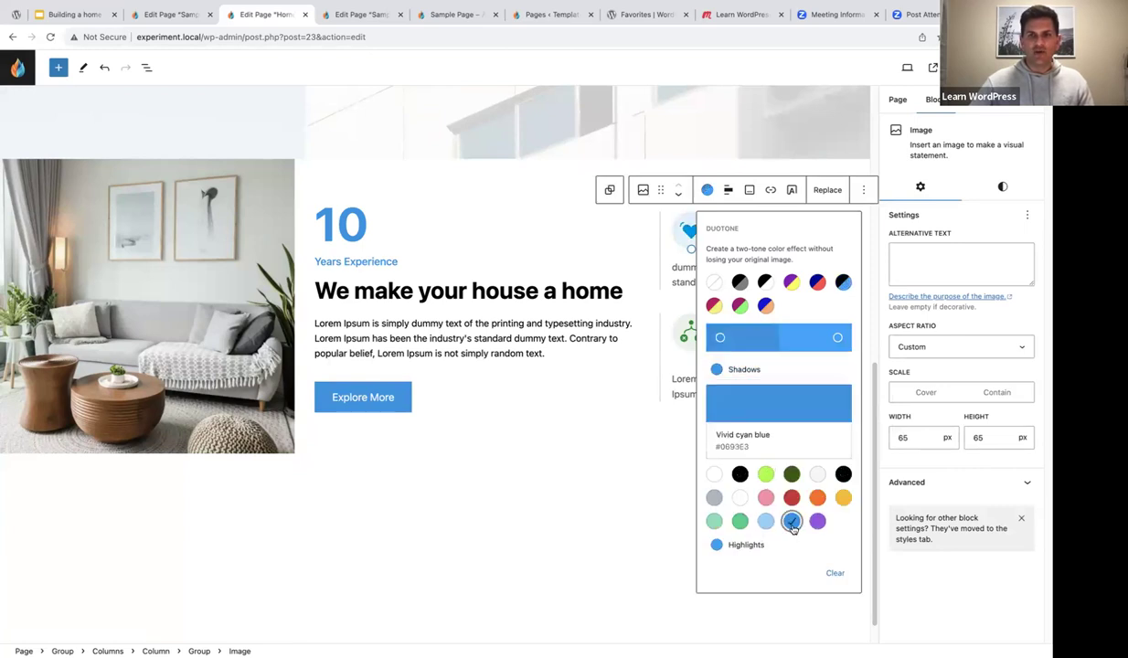
{"action": "left_click", "coordinate": [660, 230]}
- Apply the black-and-blue duotone filter to the icon beside "Dedicated Team" and set its shadows color to Vivid cyan blue
{"action": "left_click", "coordinate": [692, 333]}
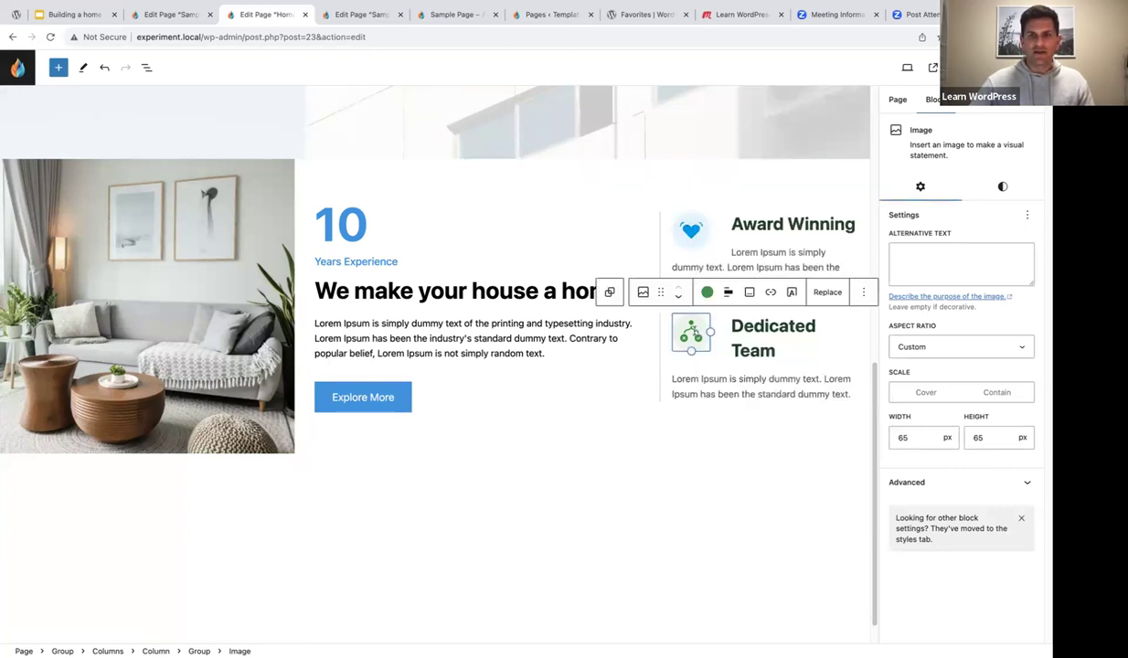
{"action": "left_click", "coordinate": [707, 292]}
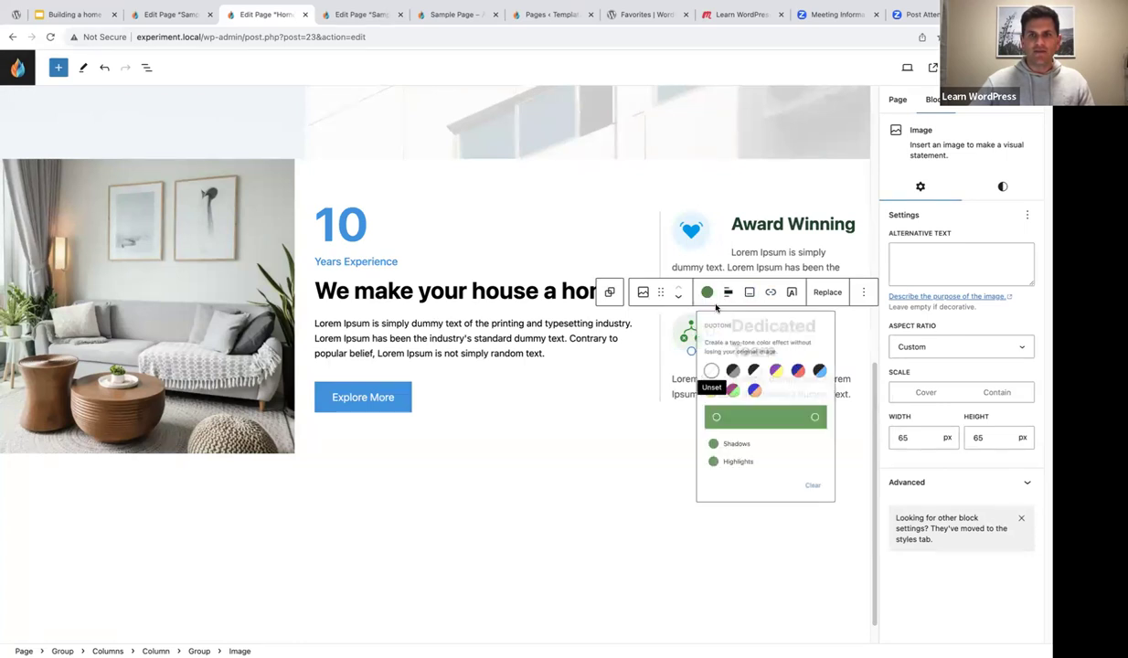
{"action": "left_click", "coordinate": [843, 385]}
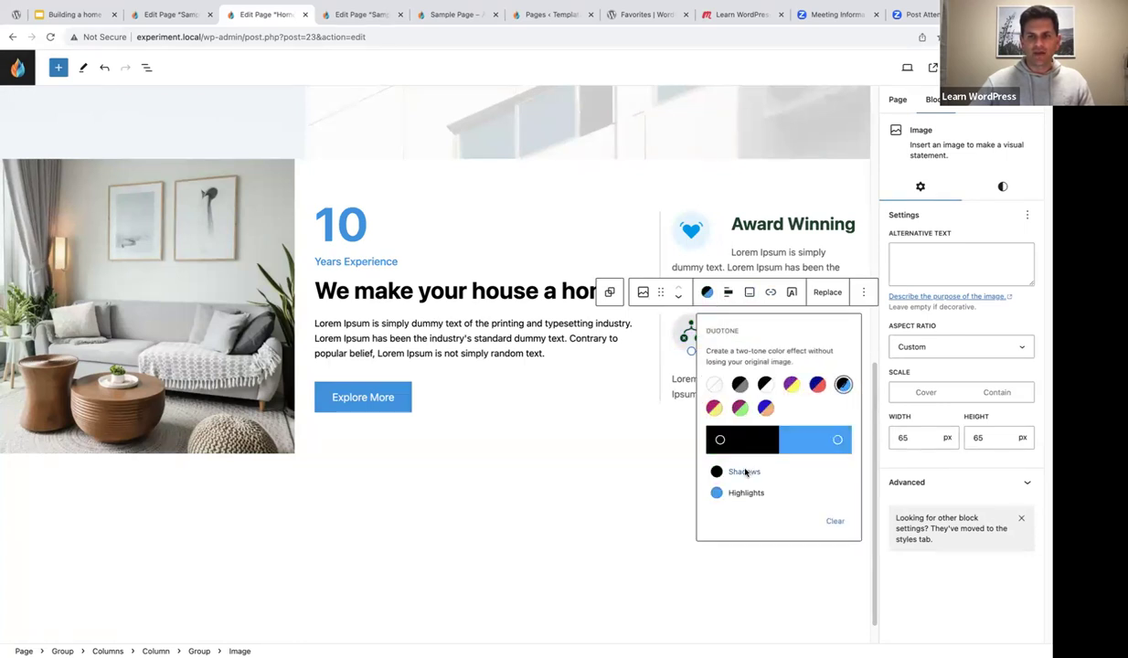
{"action": "left_click", "coordinate": [748, 471]}
{"action": "left_click", "coordinate": [786, 624]}
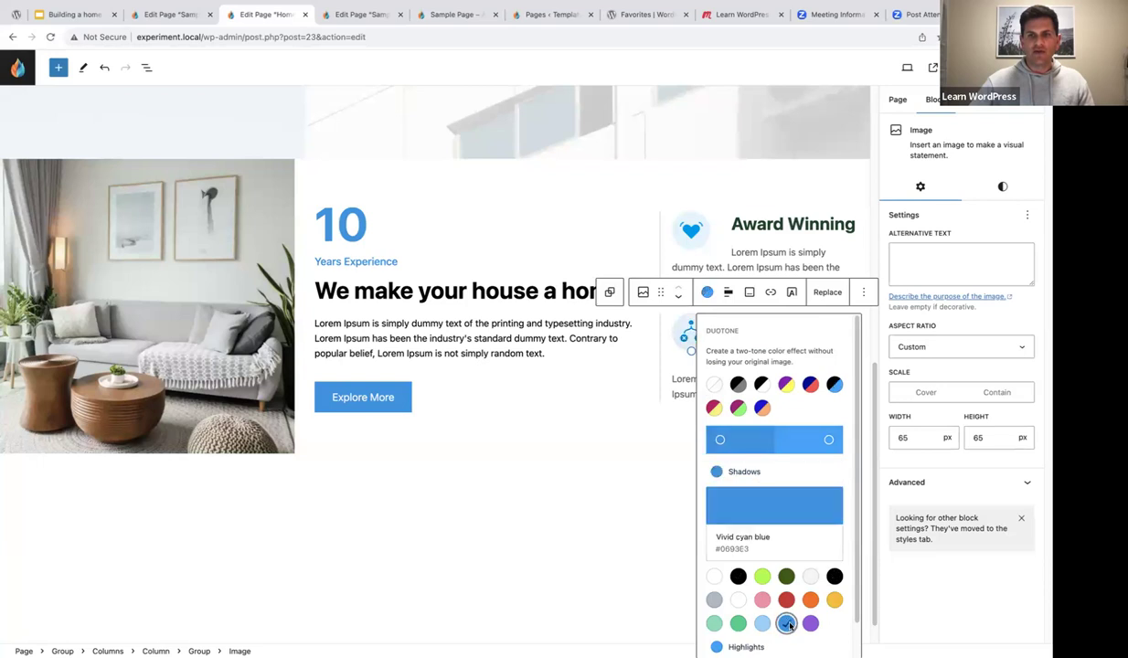
- Set the text color of the "Award Winning" heading and the paragraph under it to Contrast black
{"action": "left_click", "coordinate": [766, 224]}
{"action": "left_click", "coordinate": [886, 233]}
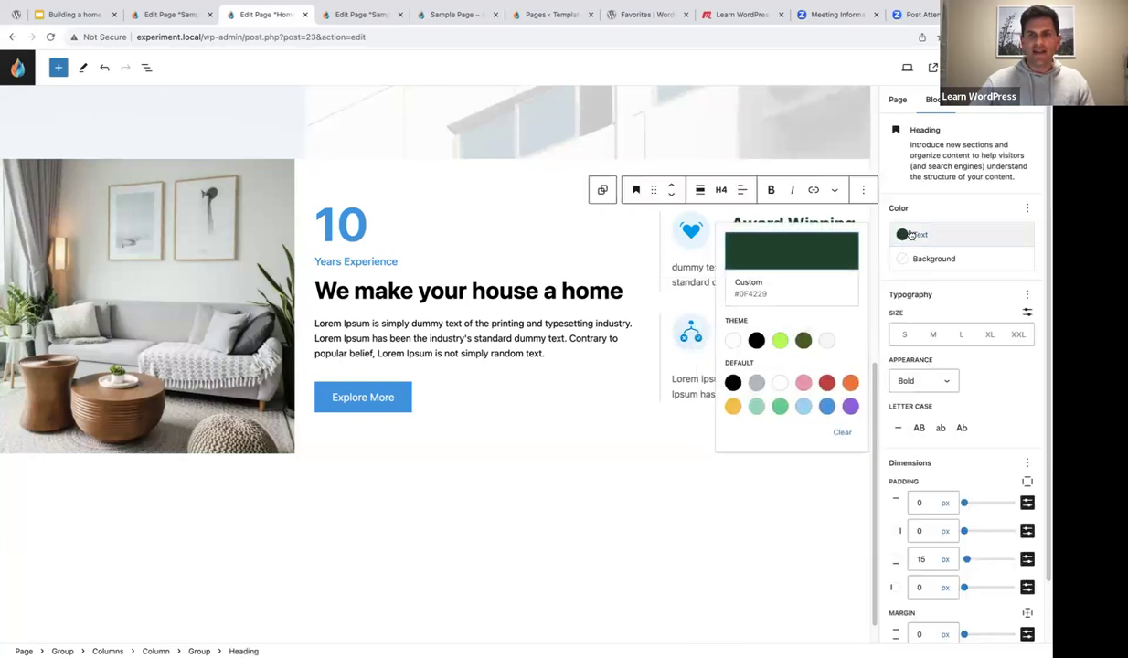
{"action": "left_click", "coordinate": [758, 342]}
{"action": "left_click", "coordinate": [723, 274]}
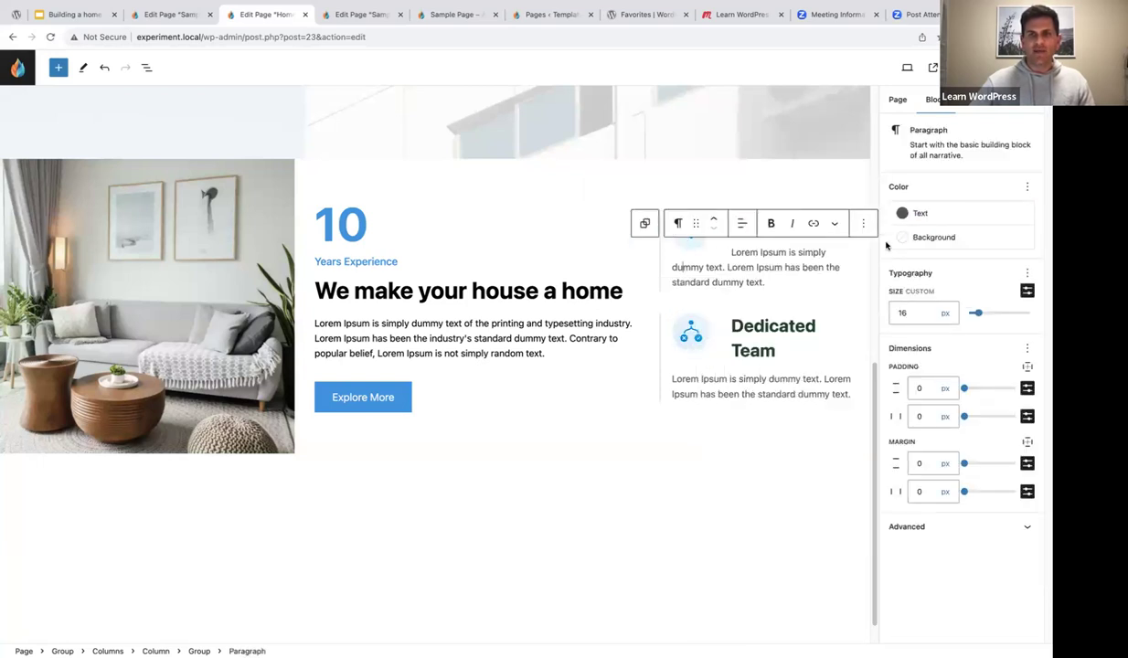
{"action": "left_click", "coordinate": [920, 213]}
{"action": "left_click", "coordinate": [756, 318]}
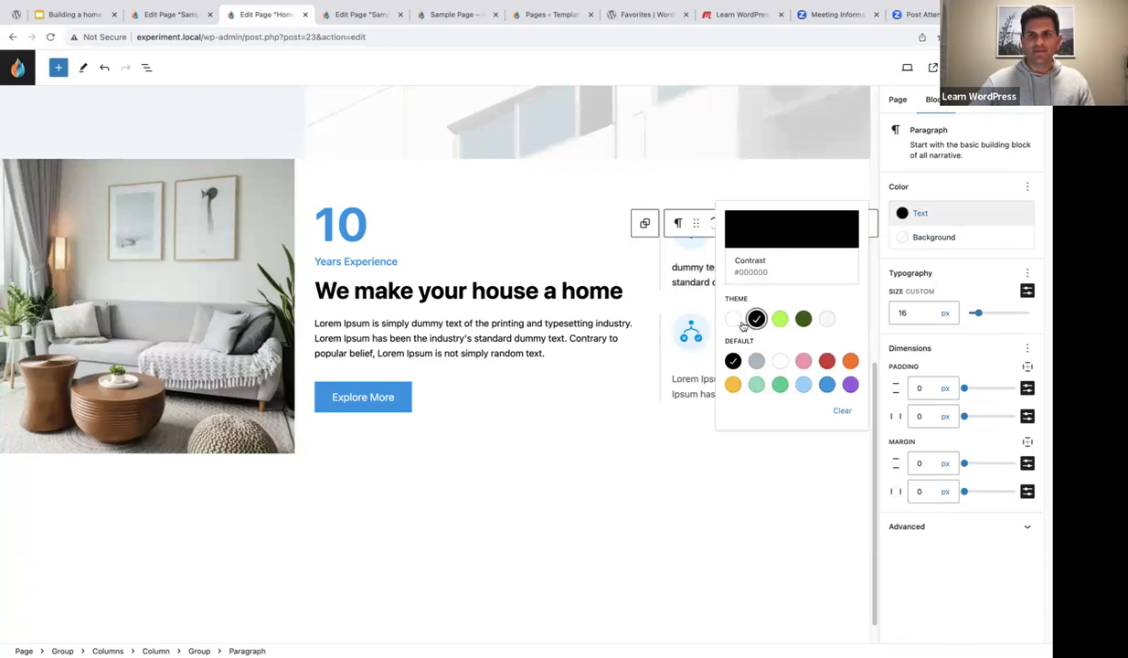
{"action": "left_click", "coordinate": [684, 327]}
- Set the text color of the "Dedicated Team" heading and its paragraph to Contrast black, and hide the block settings
{"action": "left_click", "coordinate": [761, 327]}
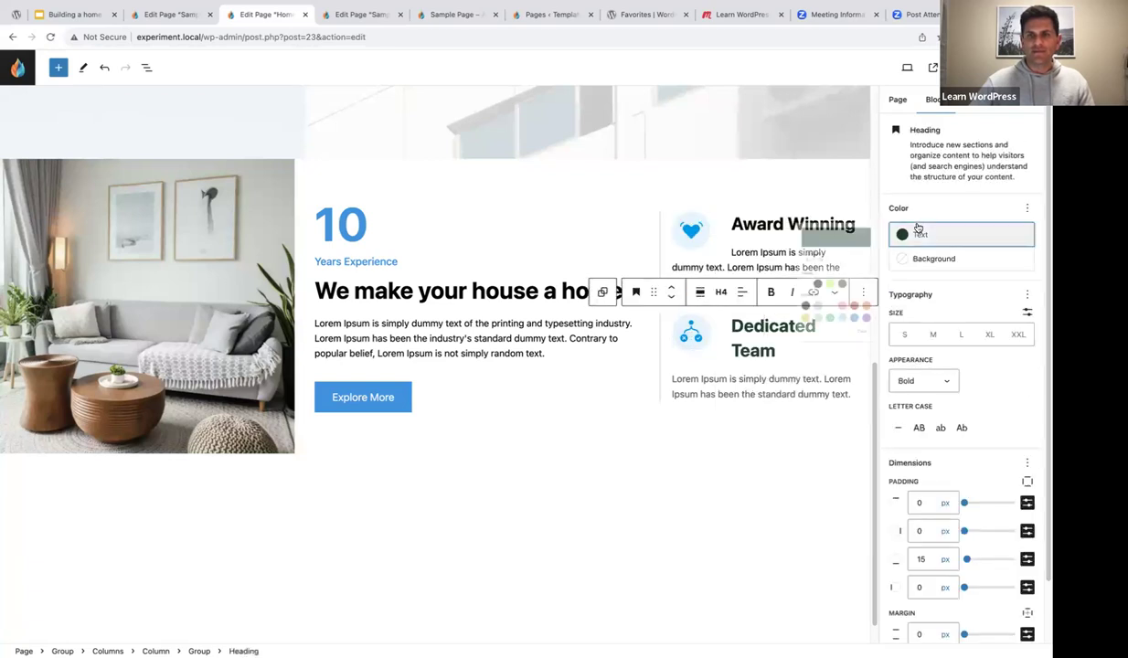
{"action": "left_click", "coordinate": [915, 234]}
{"action": "left_click", "coordinate": [758, 340]}
{"action": "left_click", "coordinate": [856, 267]}
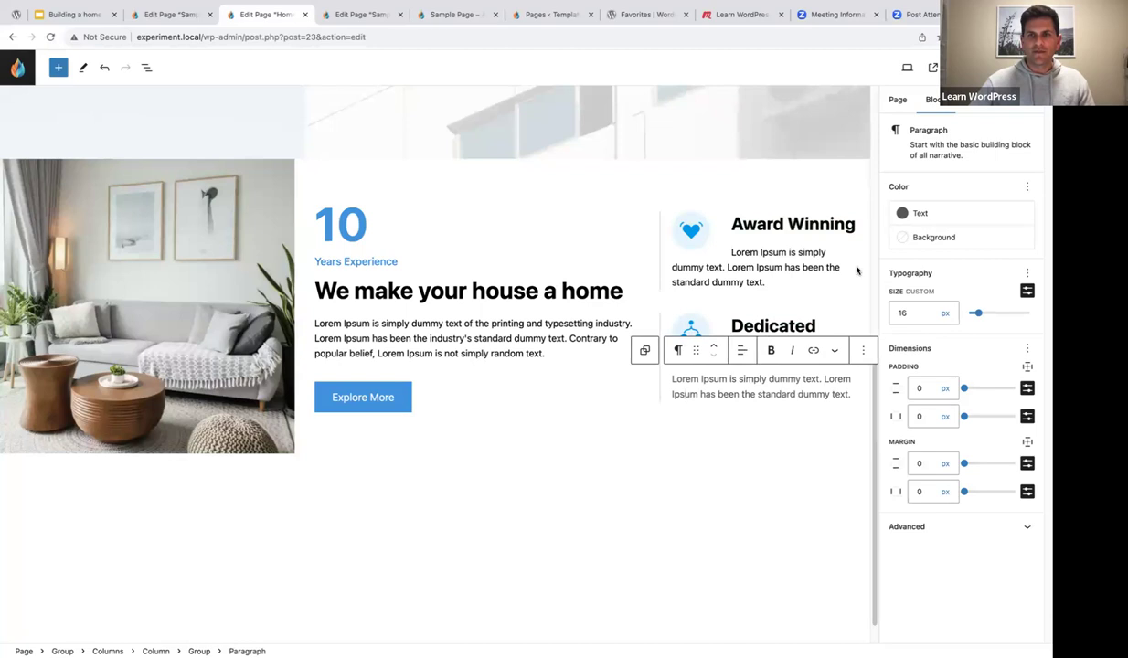
{"action": "left_click", "coordinate": [914, 213]}
{"action": "left_click", "coordinate": [756, 318]}
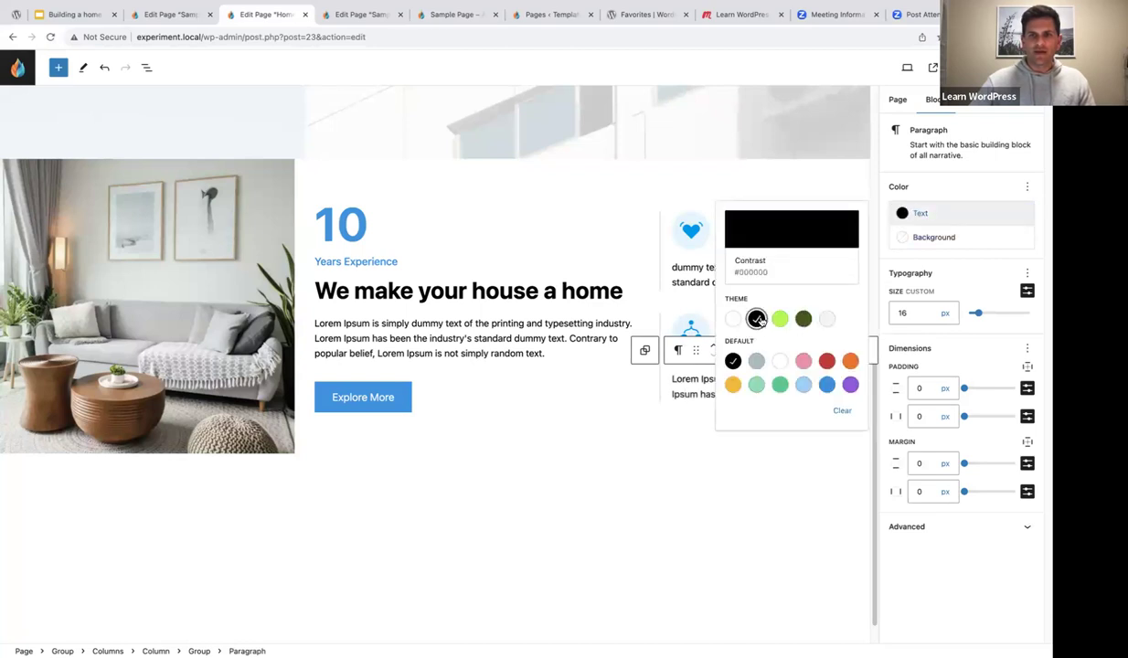
{"action": "left_click", "coordinate": [690, 395]}
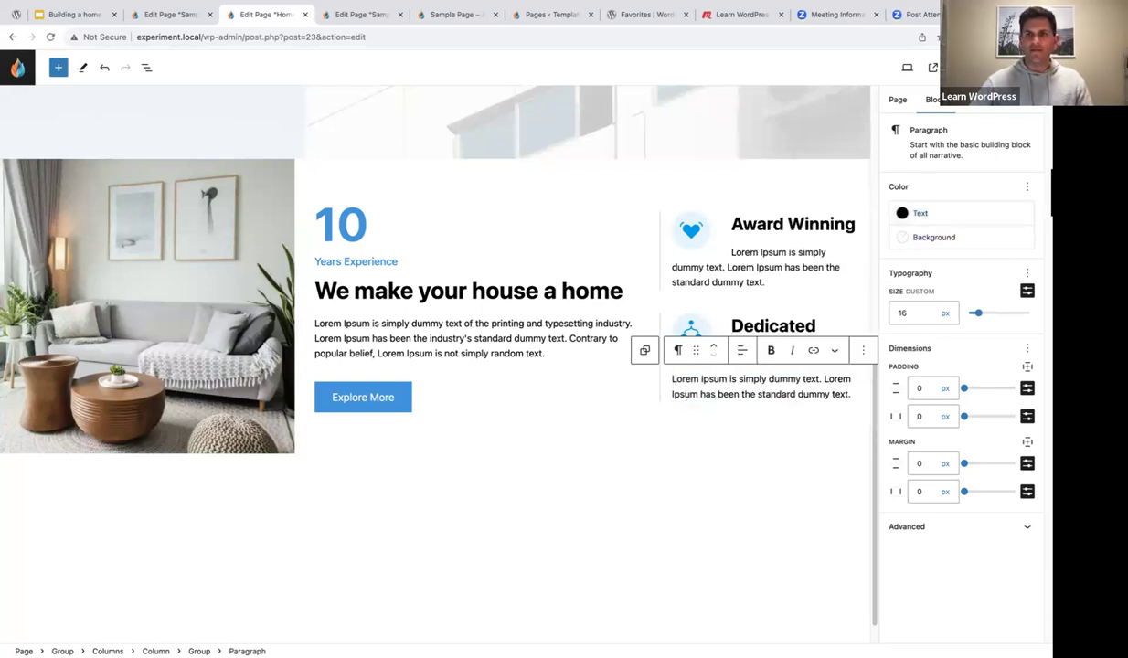
{"action": "key", "text": "ctrl+shift+comma"}
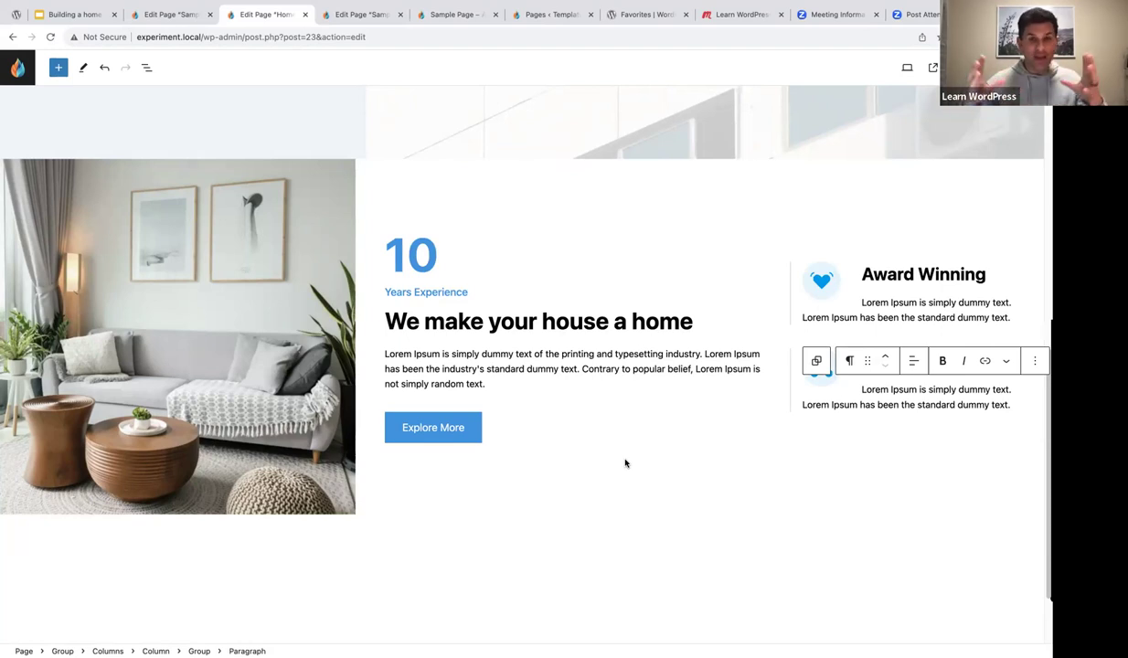
- Select the Columns block that holds the whole section and set its vertical and horizontal padding to 3
{"action": "left_click", "coordinate": [146, 68]}
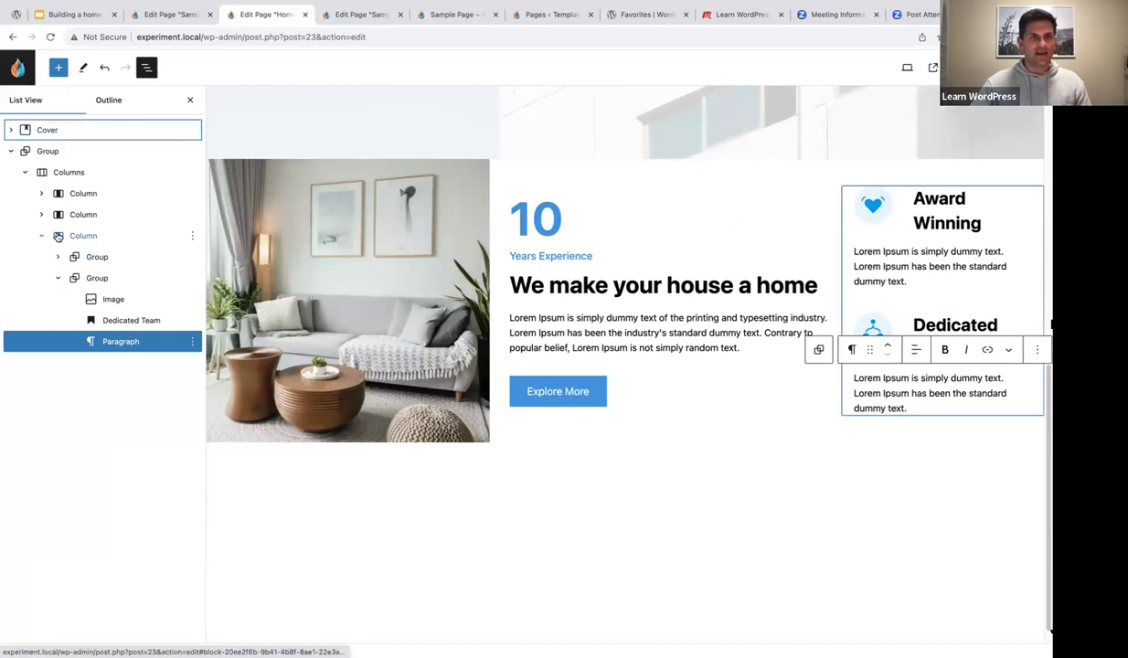
{"action": "left_click", "coordinate": [56, 232]}
{"action": "left_click", "coordinate": [41, 172]}
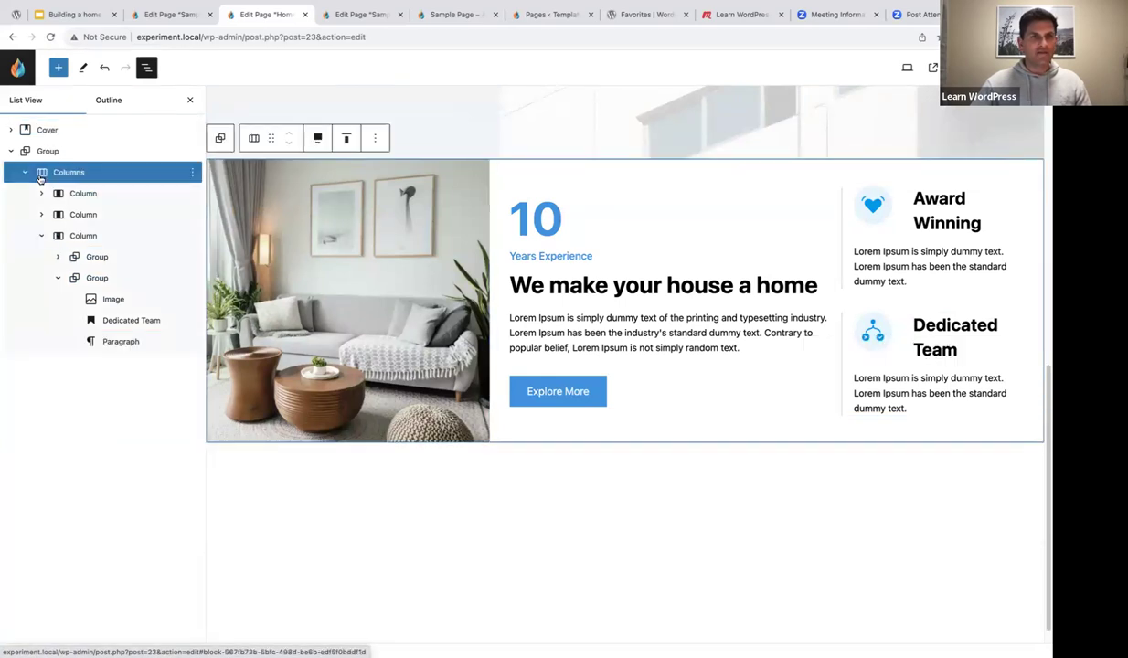
{"action": "left_click", "coordinate": [25, 155]}
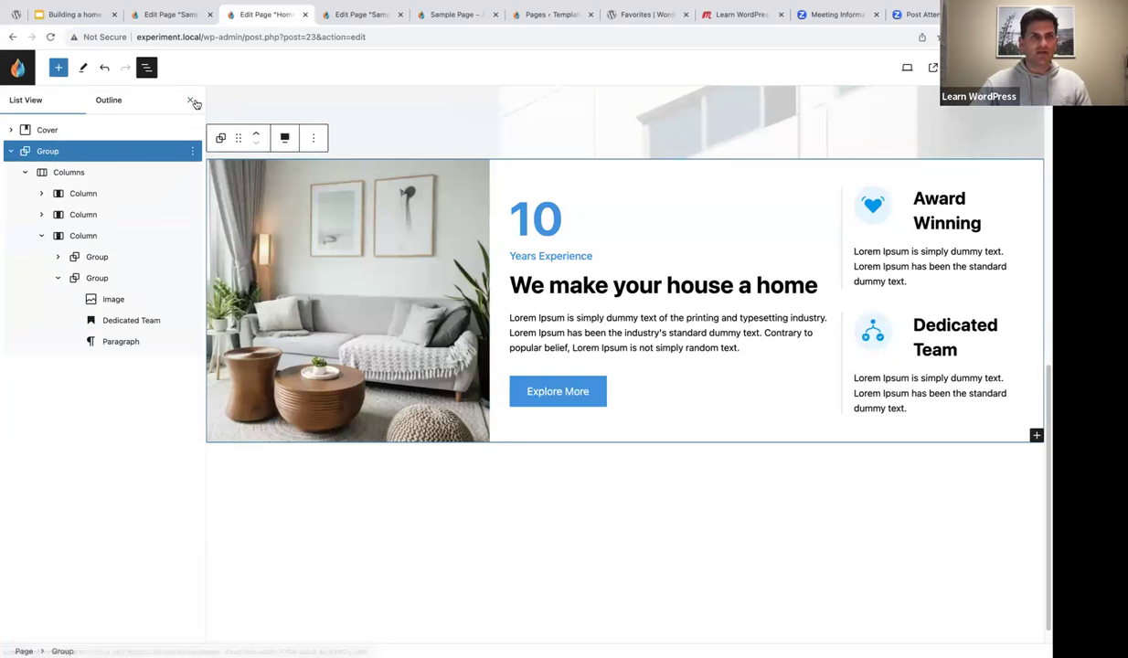
{"action": "key", "text": "ctrl+shift+comma"}
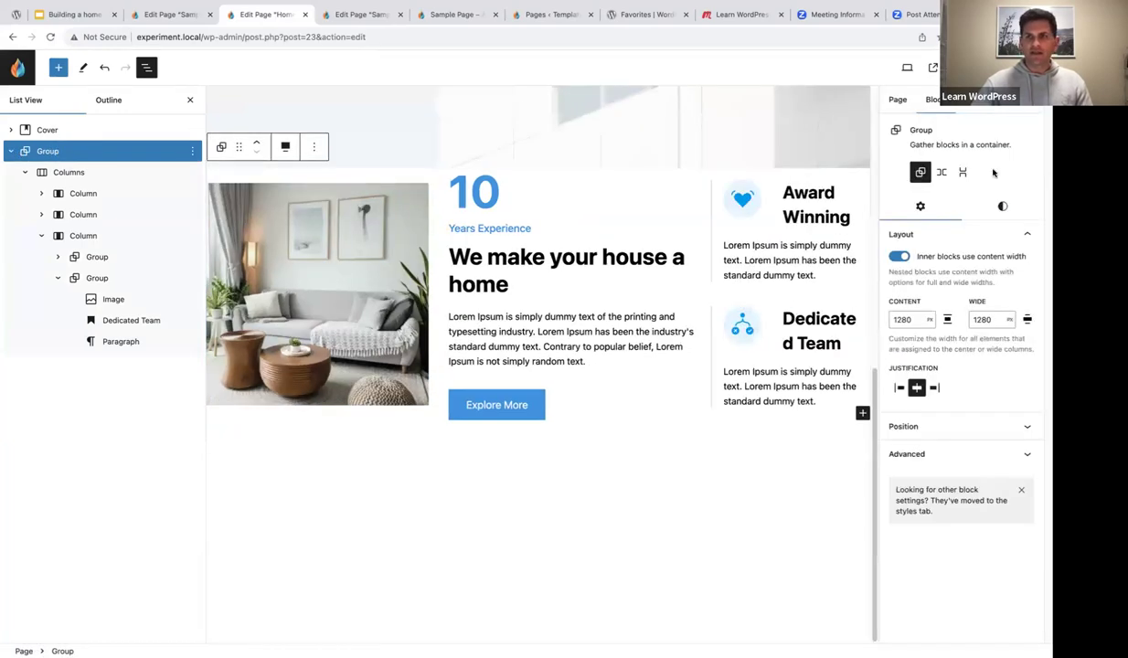
{"action": "left_click", "coordinate": [1002, 208]}
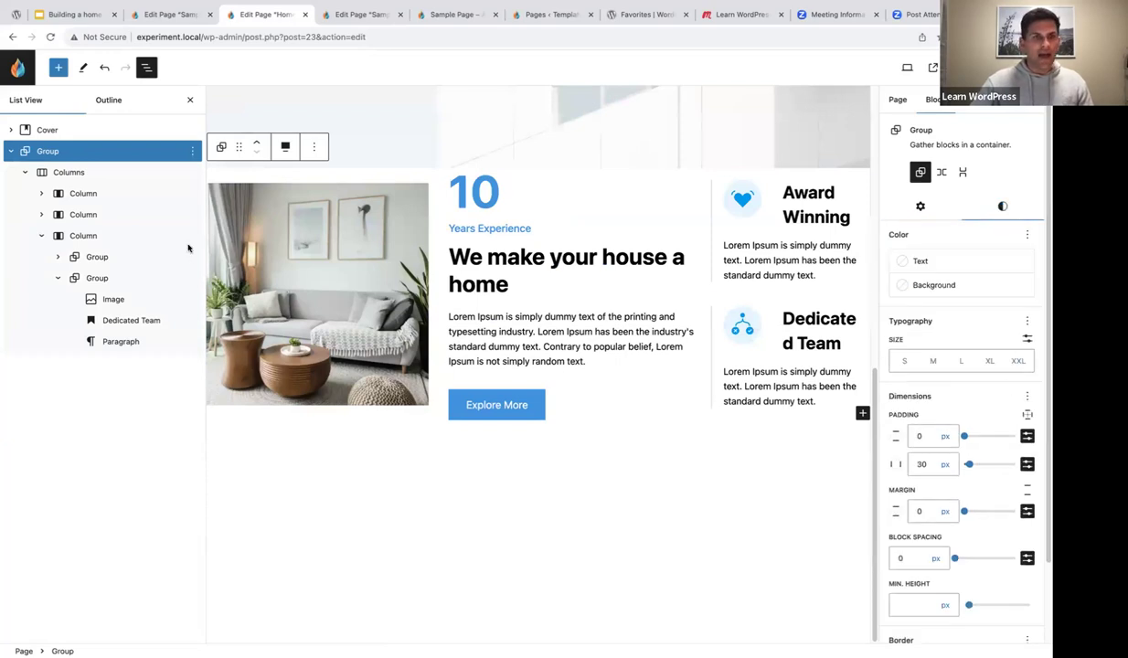
{"action": "left_click", "coordinate": [62, 173]}
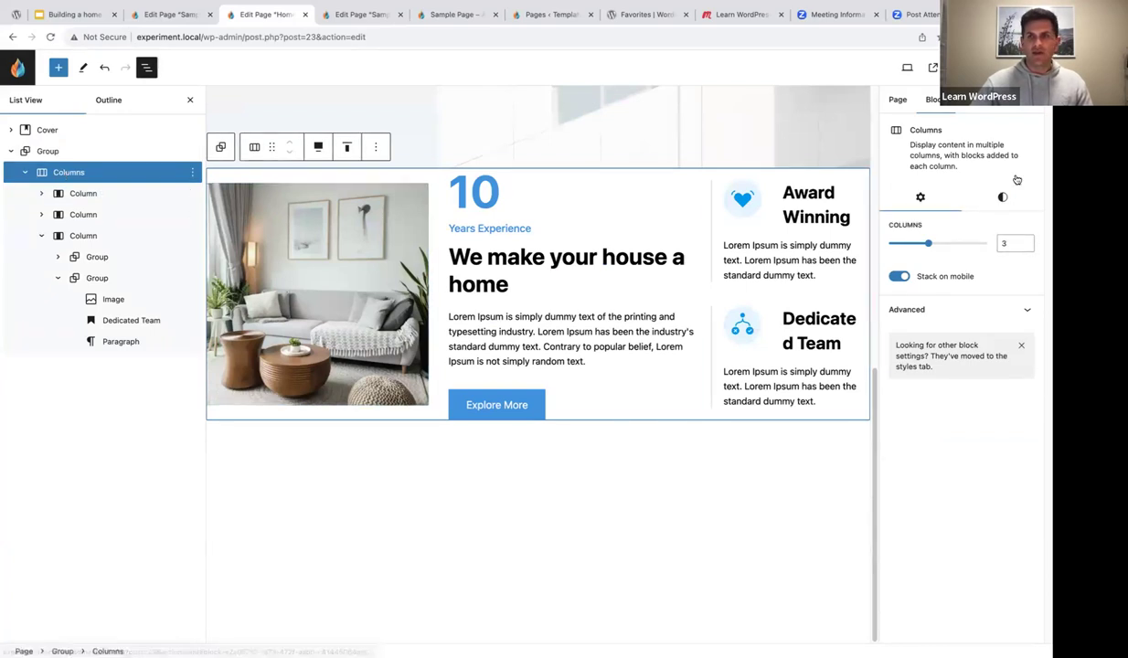
{"action": "left_click", "coordinate": [998, 201]}
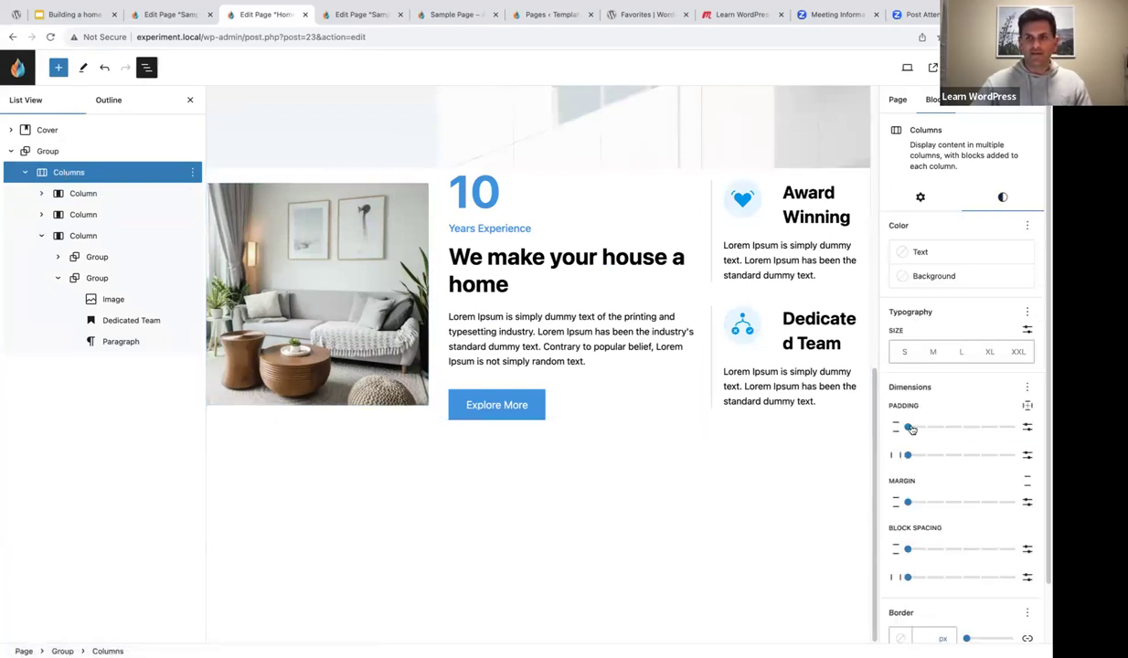
{"action": "left_click_drag", "start_coordinate": [908, 427], "coordinate": [958, 457]}
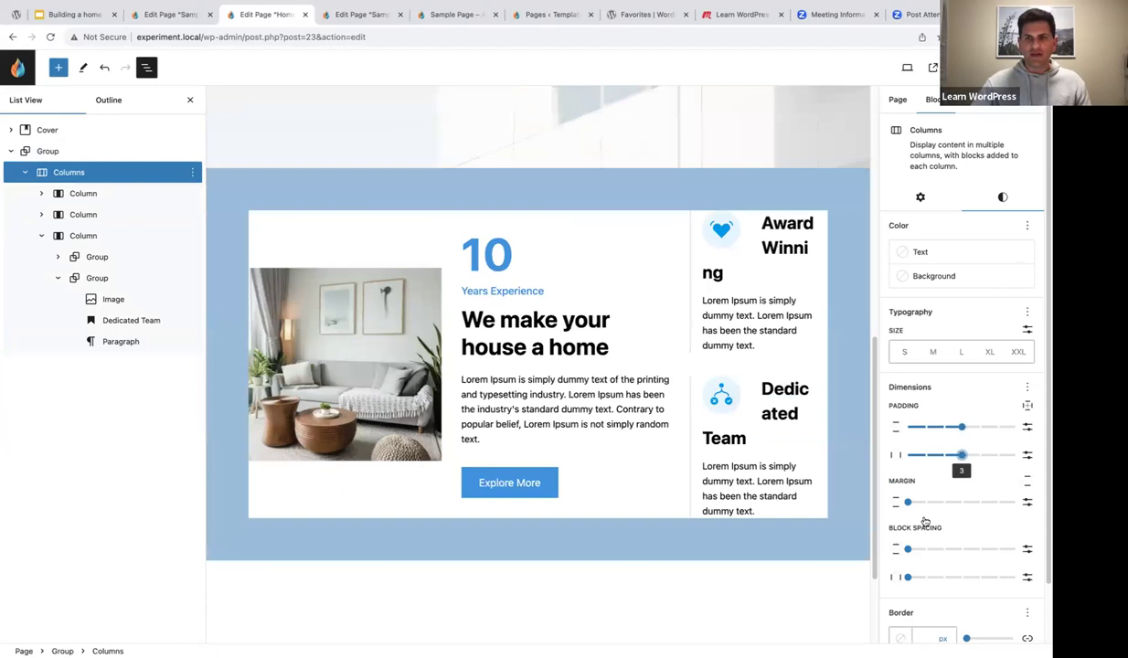
- Set the Columns block's horizontal block spacing to 3, then hide the block structure and settings to show the section at full width
{"action": "scroll", "coordinate": [944, 524], "scroll_direction": "down", "scroll_amount": 1}
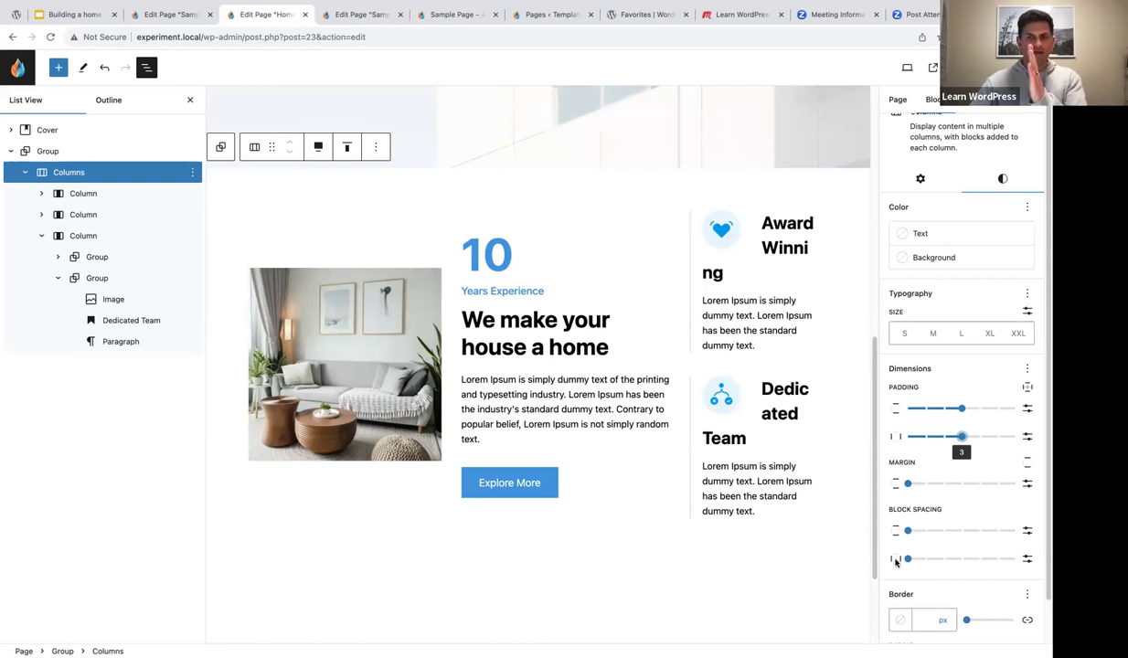
{"action": "left_click_drag", "start_coordinate": [908, 559], "coordinate": [961, 559]}
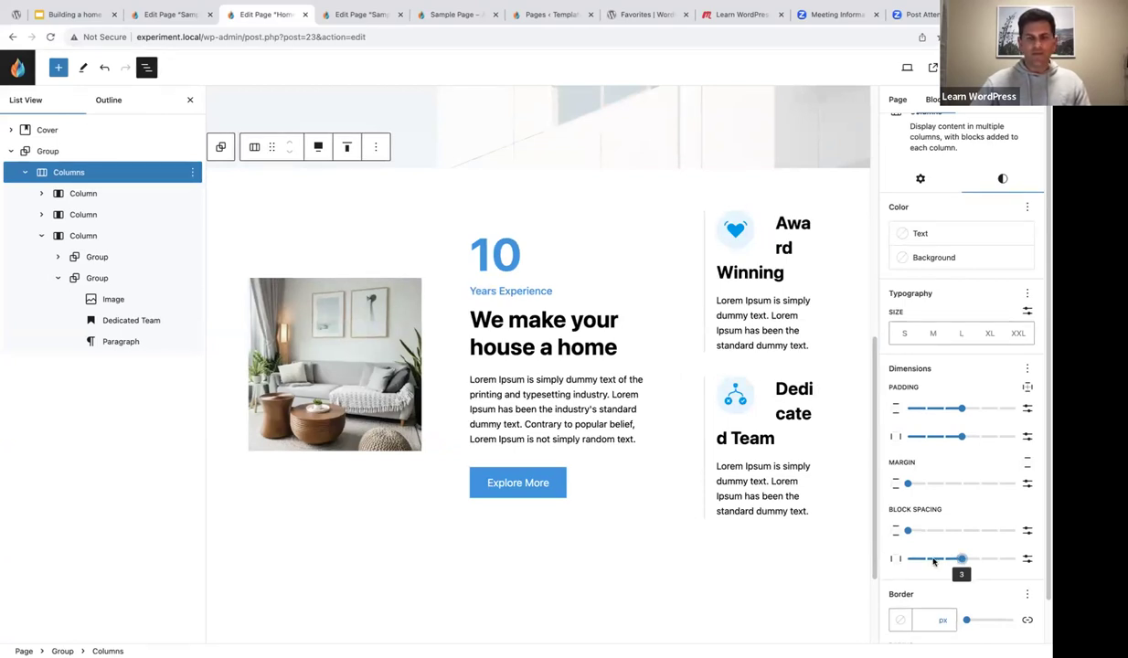
{"action": "left_click", "coordinate": [189, 99]}
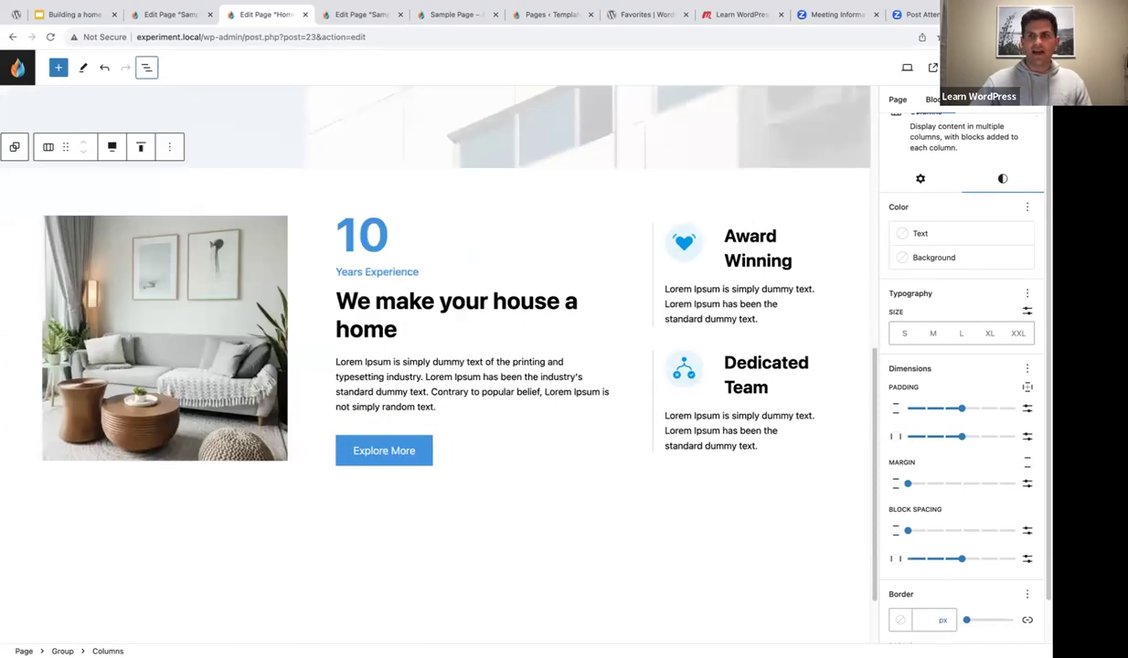
{"action": "key", "text": "ctrl+shift+comma"}
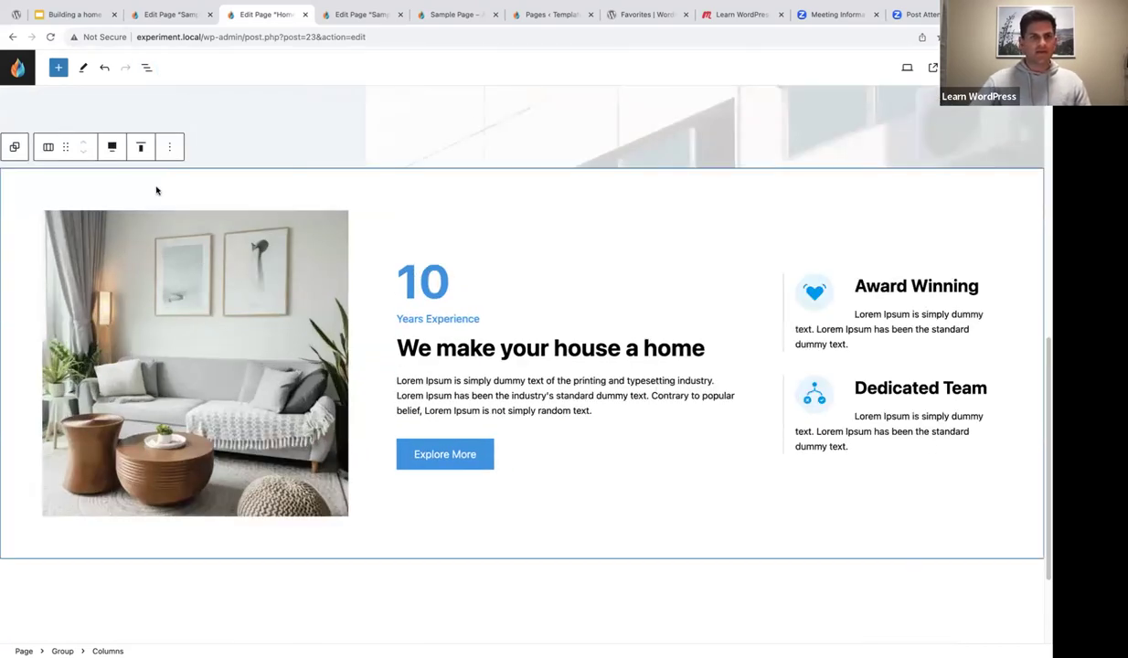
- Center-align the living room image in the first column of the Columns block, then hide the block structure
{"action": "left_click", "coordinate": [146, 67]}
{"action": "left_click", "coordinate": [26, 173]}
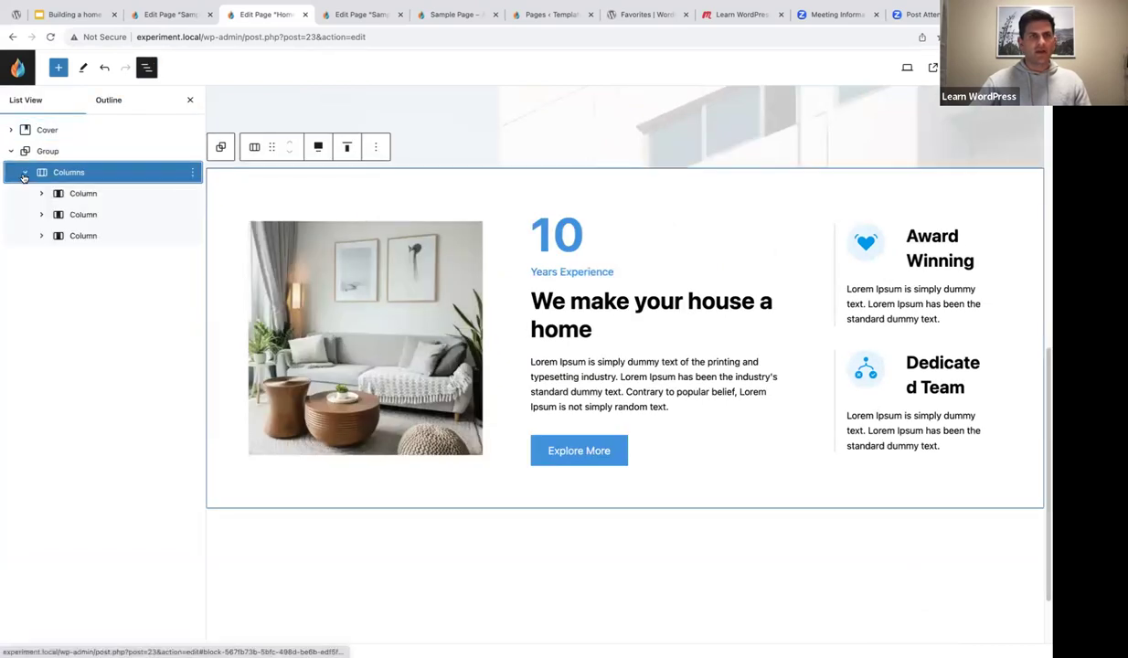
{"action": "left_click", "coordinate": [82, 194]}
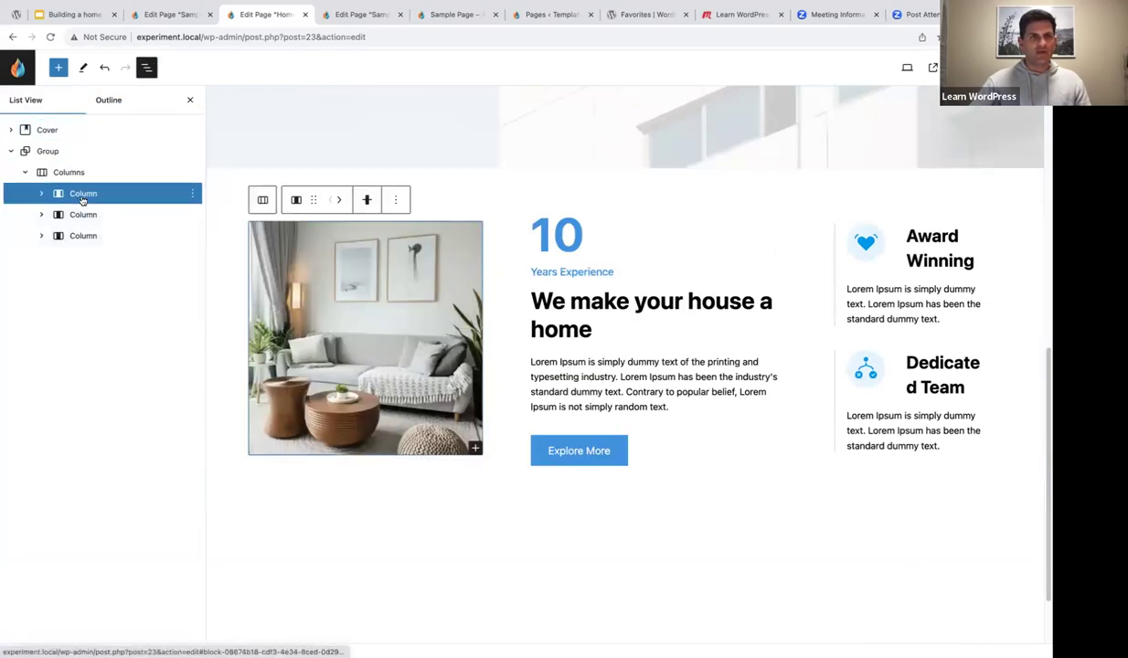
{"action": "left_click", "coordinate": [368, 201]}
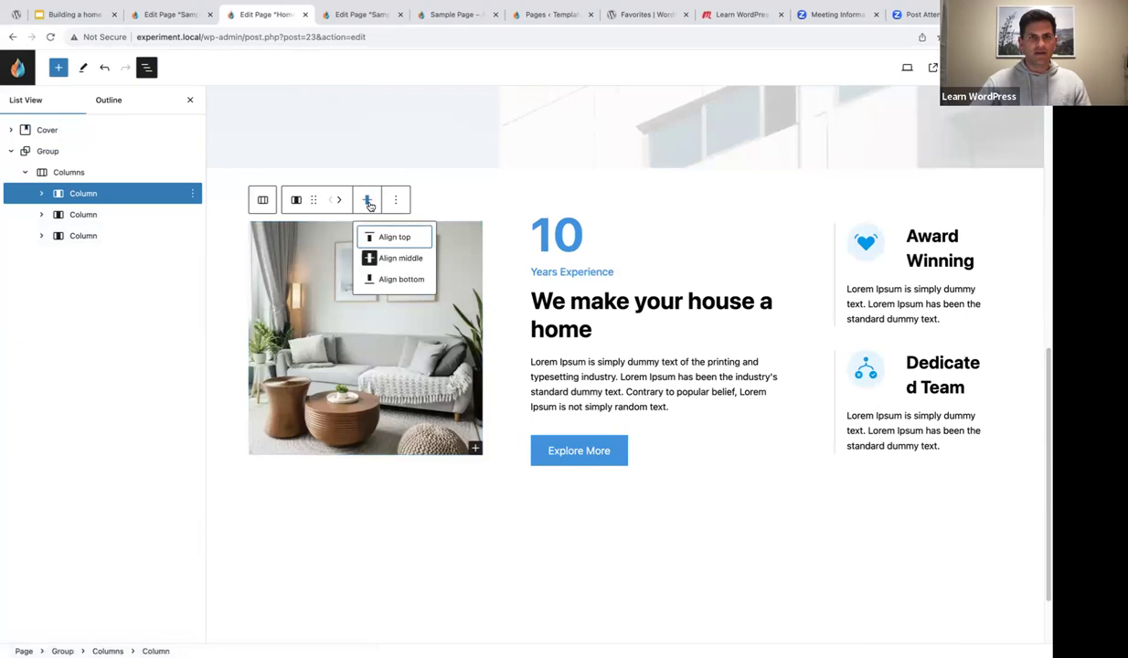
{"action": "left_click", "coordinate": [367, 201]}
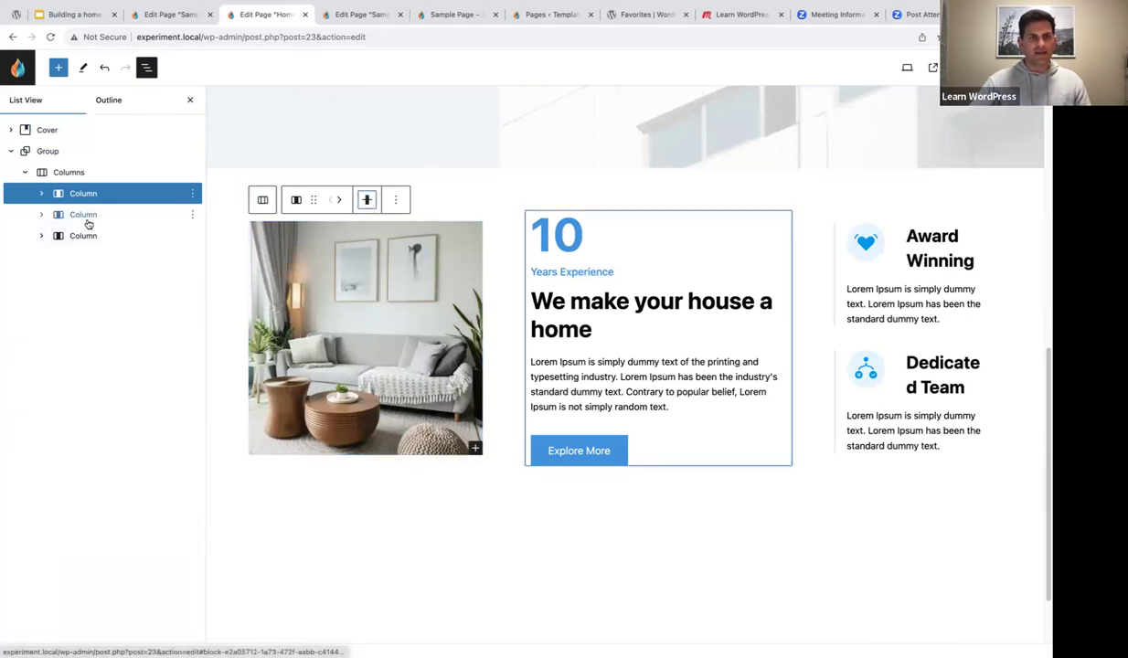
{"action": "left_click", "coordinate": [41, 194]}
{"action": "left_click", "coordinate": [89, 216]}
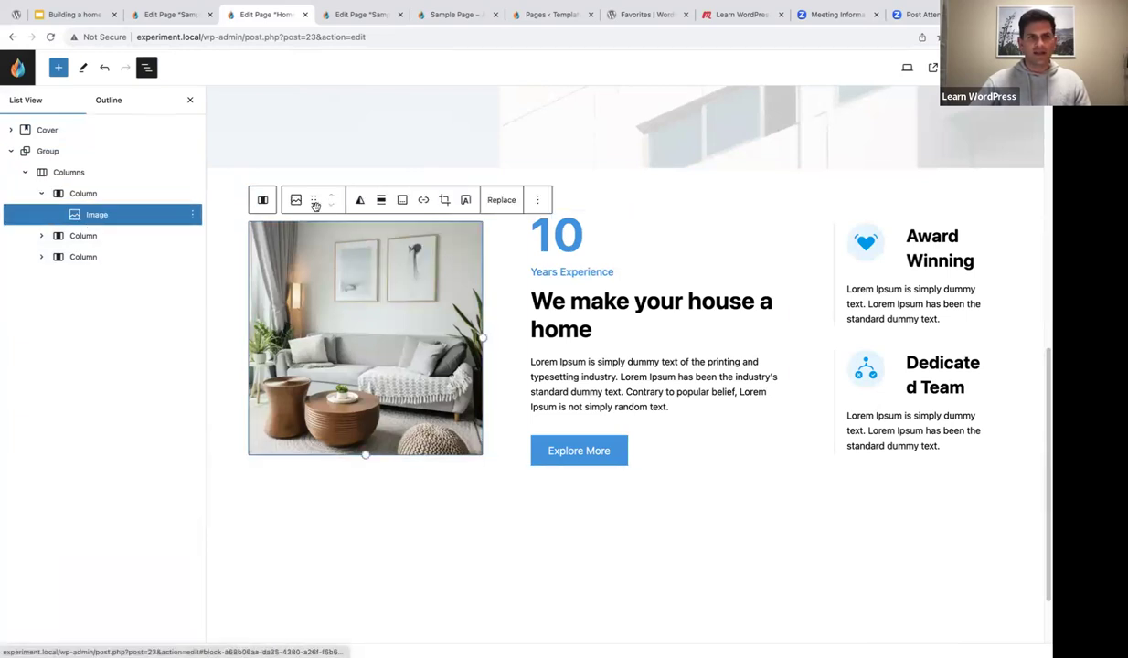
{"action": "left_click", "coordinate": [382, 203]}
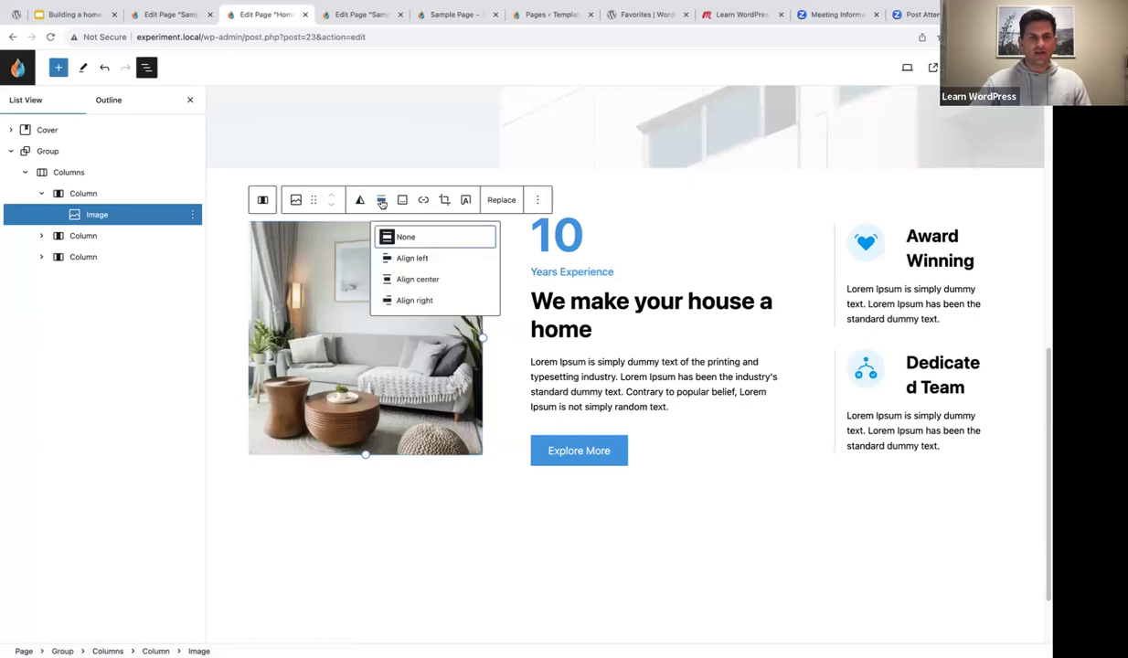
{"action": "left_click", "coordinate": [417, 279]}
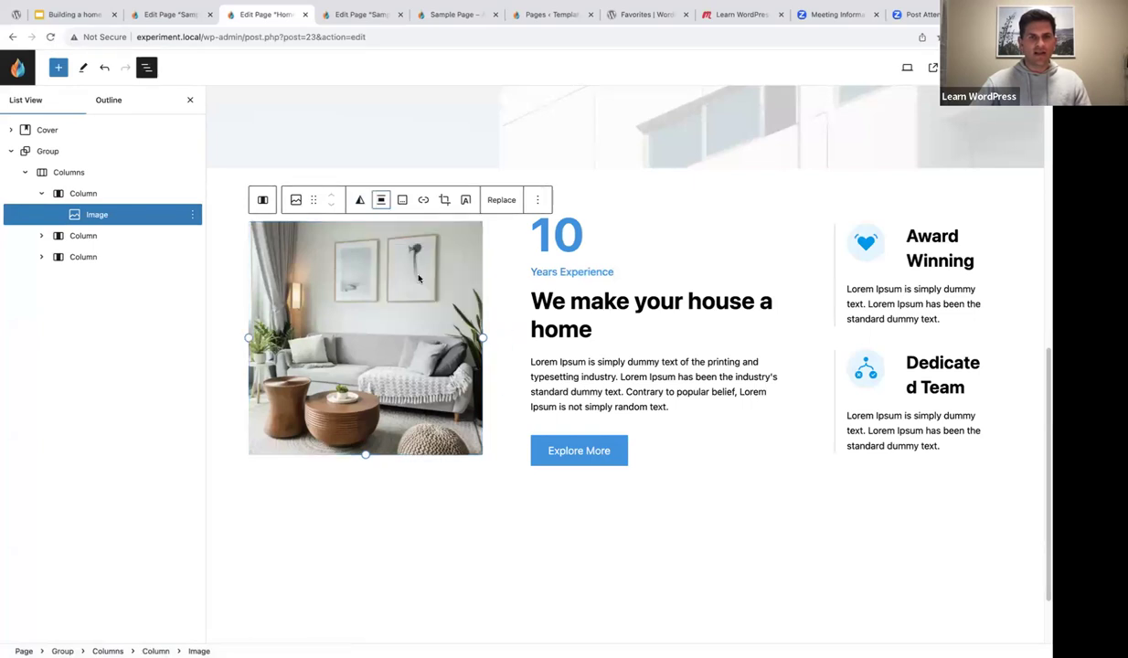
{"action": "left_click", "coordinate": [189, 99]}
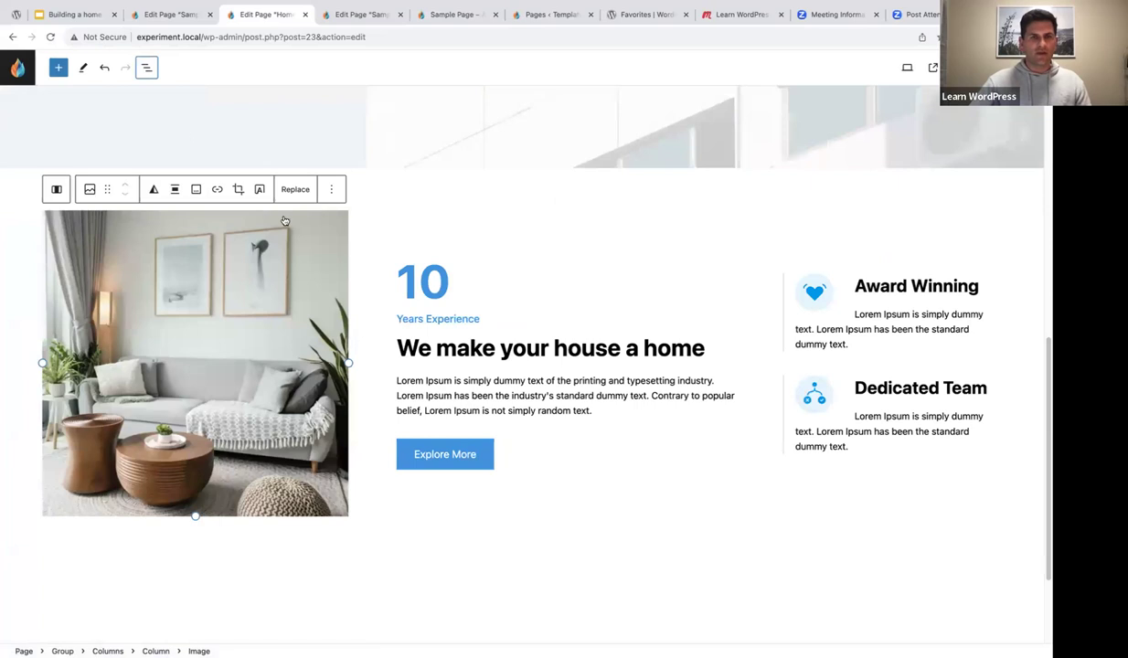
- Review the home page's cover and Columns section, and examine the thermostat section on the finished sample page
{"action": "scroll", "coordinate": [686, 293], "scroll_direction": "down", "scroll_amount": 3}
{"action": "left_click", "coordinate": [681, 418]}
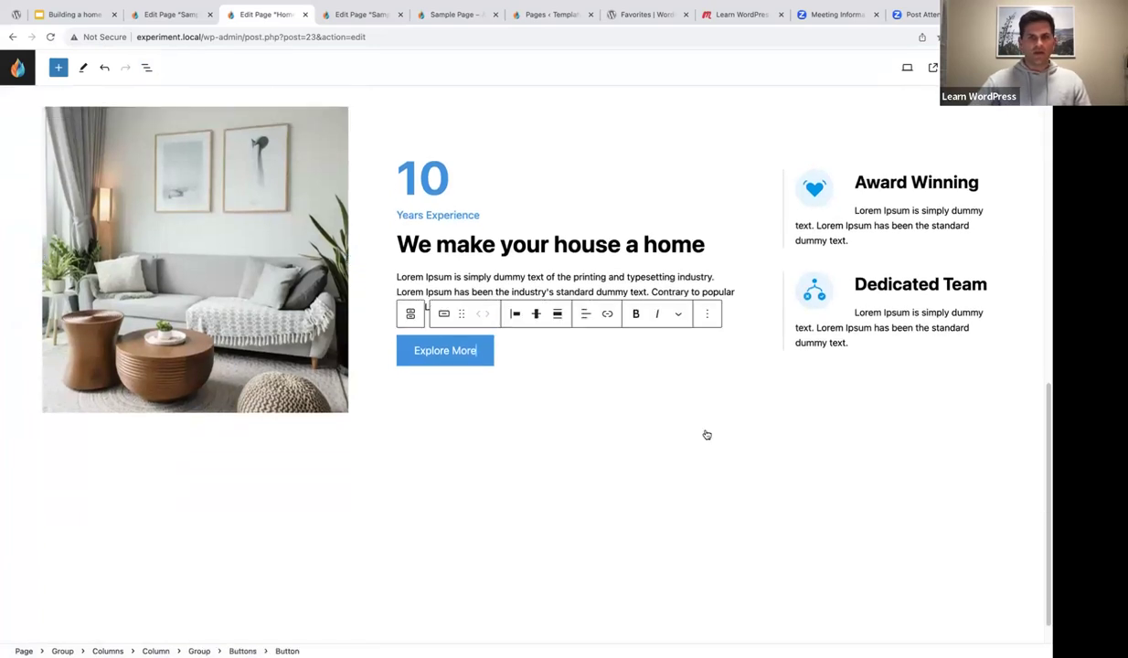
{"action": "left_click", "coordinate": [943, 389]}
{"action": "scroll", "coordinate": [941, 389], "scroll_direction": "up", "scroll_amount": 2}
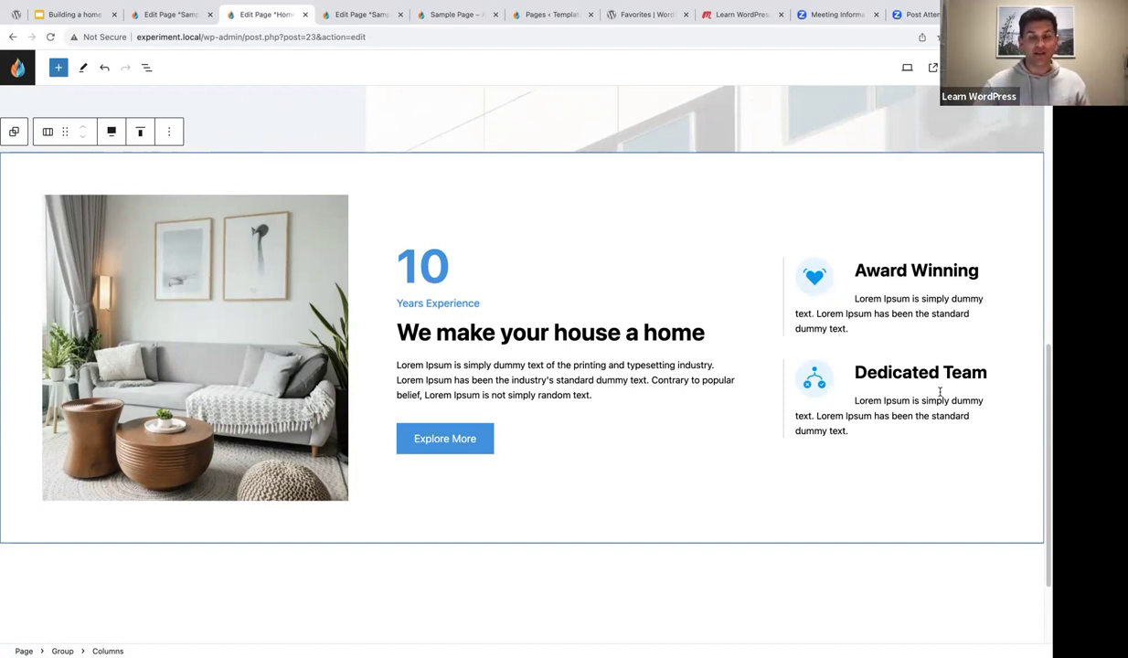
{"action": "scroll", "coordinate": [850, 396], "scroll_direction": "up", "scroll_amount": 10}
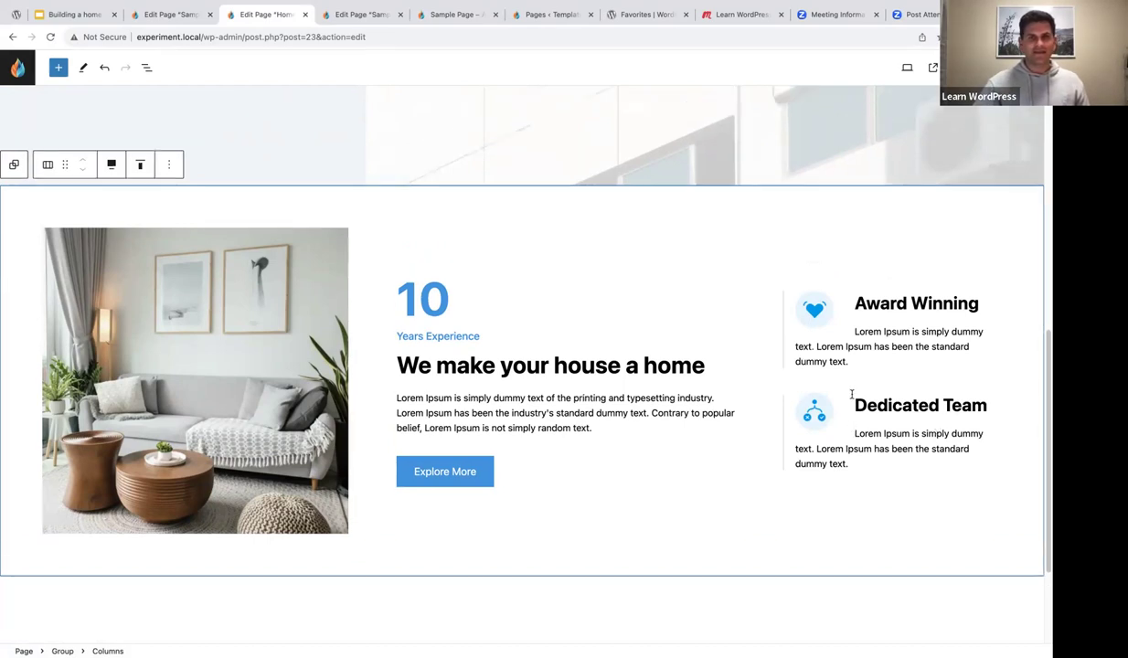
{"action": "scroll", "coordinate": [851, 396], "scroll_direction": "down", "scroll_amount": 10}
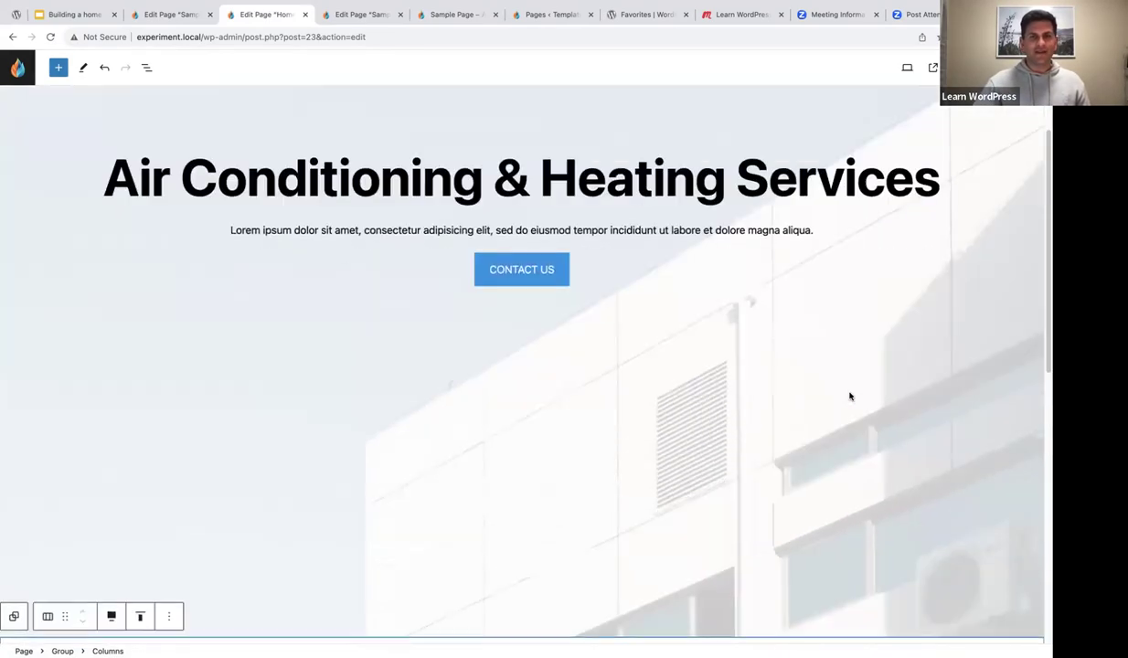
{"action": "scroll", "coordinate": [849, 396], "scroll_direction": "down", "scroll_amount": 2}
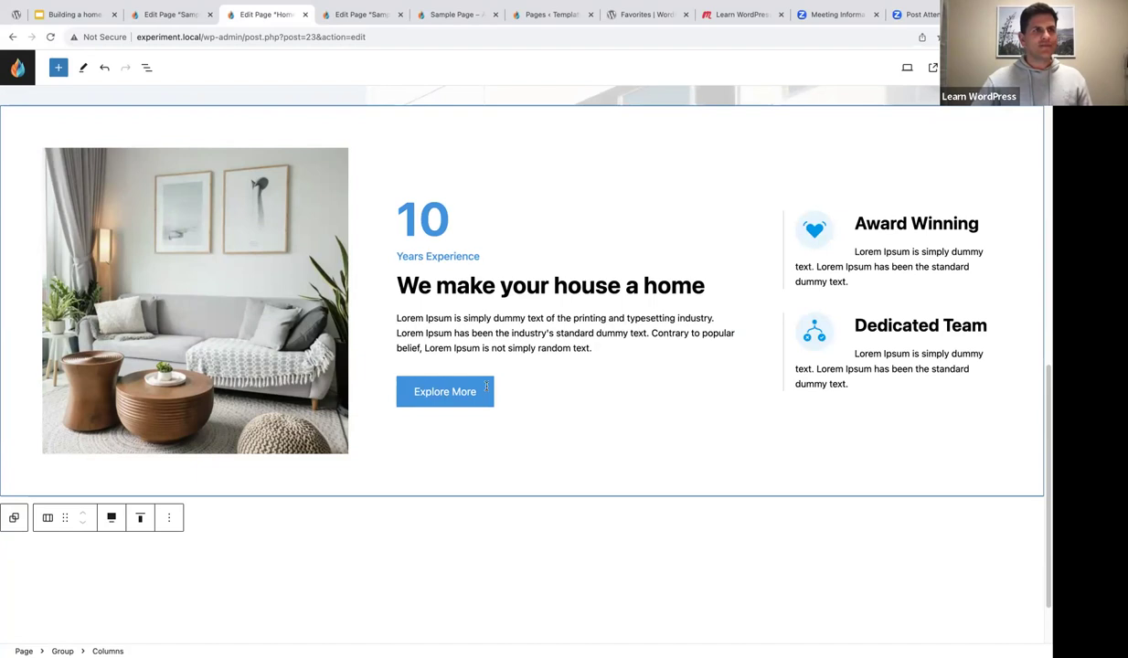
{"action": "left_click", "coordinate": [162, 16]}
{"action": "scroll", "coordinate": [472, 322], "scroll_direction": "down", "scroll_amount": 5}
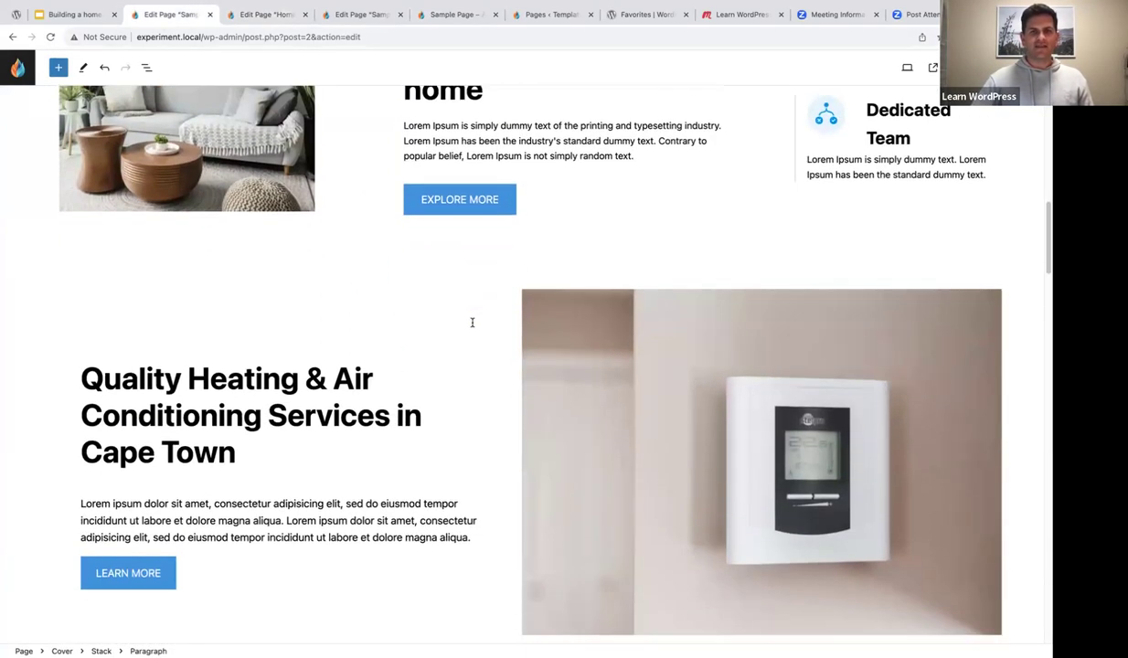
{"action": "scroll", "coordinate": [594, 335], "scroll_direction": "up", "scroll_amount": 1}
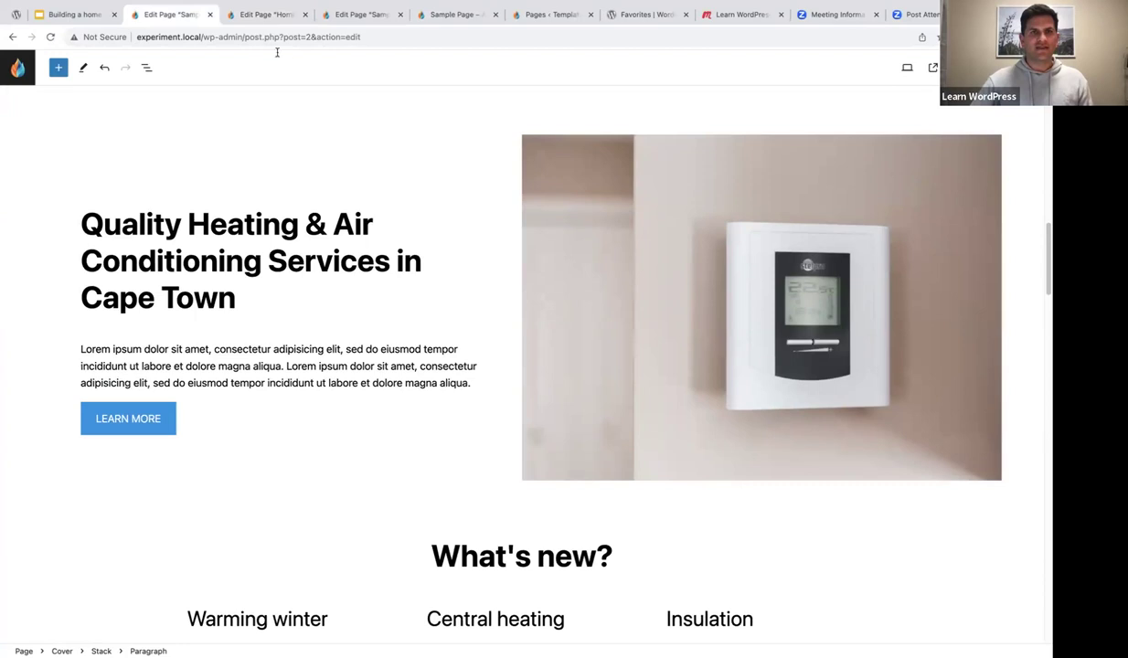
- Back on the home page, add a Media & Text block directly after the Group block
{"action": "left_click", "coordinate": [259, 13]}
{"action": "left_click", "coordinate": [146, 68]}
{"action": "left_click", "coordinate": [13, 153]}
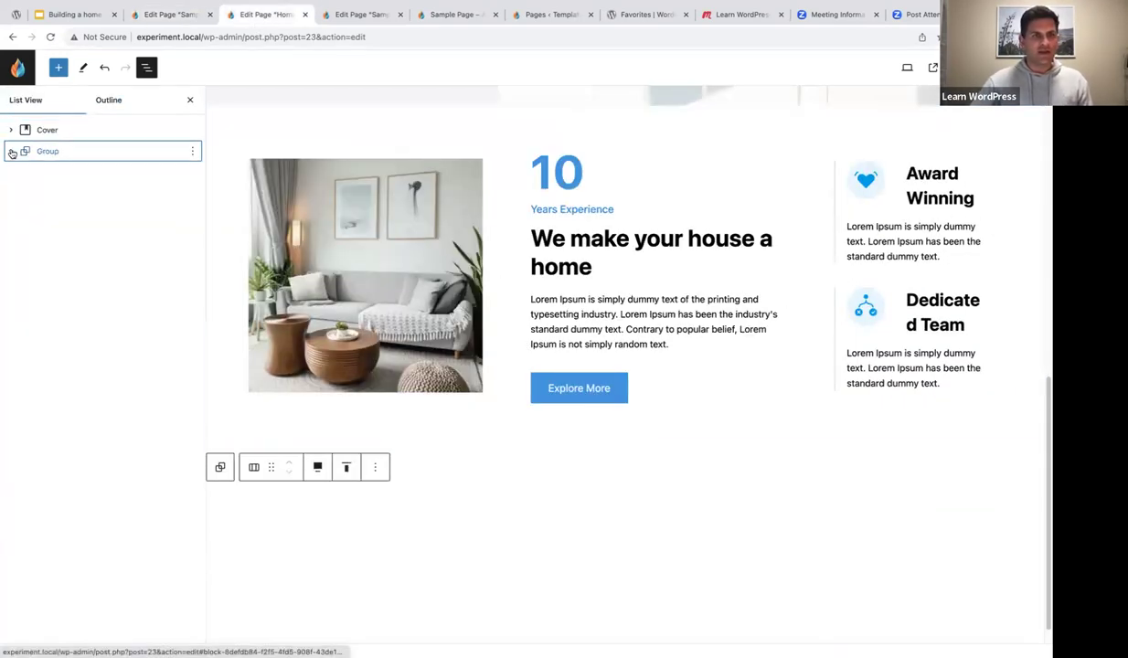
{"action": "left_click", "coordinate": [122, 151]}
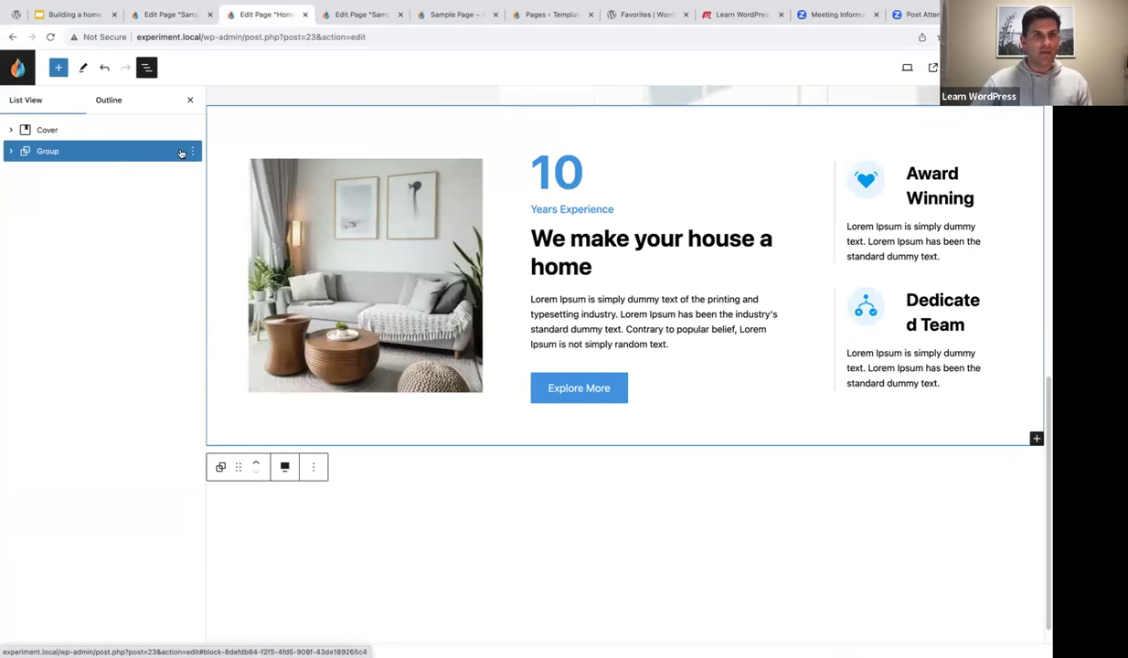
{"action": "left_click", "coordinate": [192, 151]}
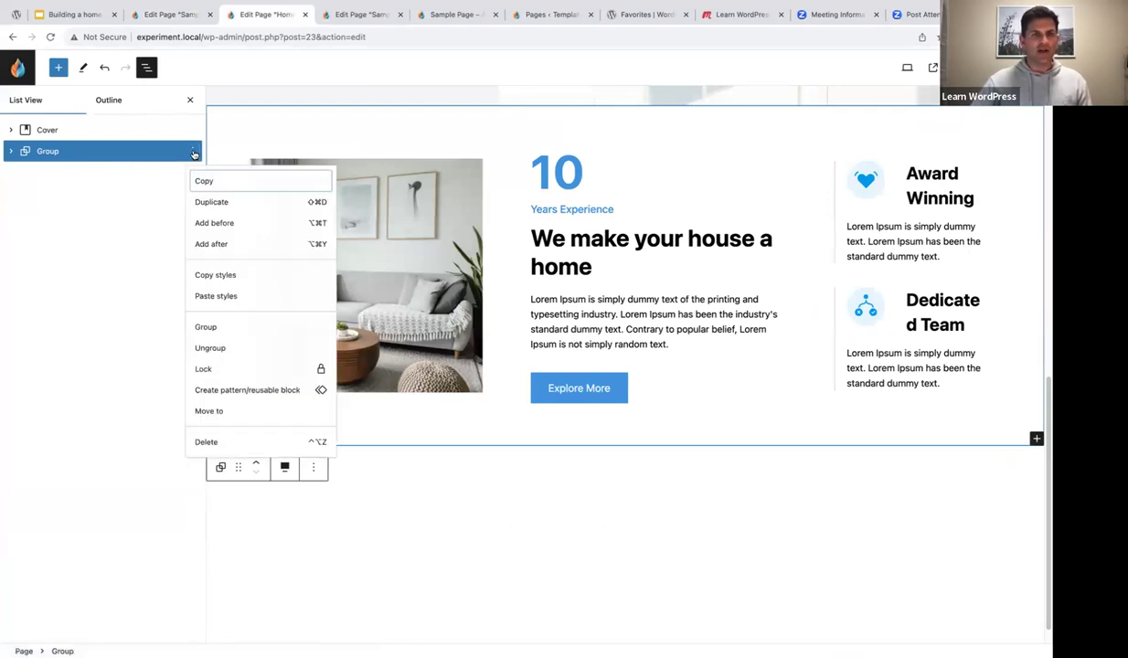
{"action": "left_click", "coordinate": [216, 244]}
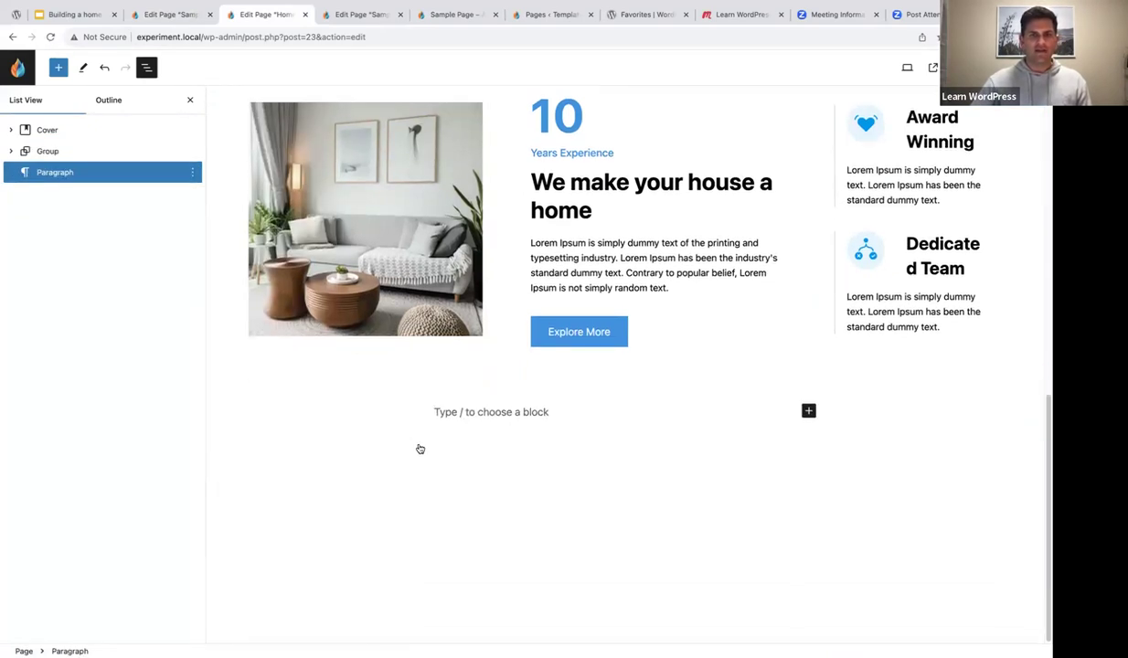
{"action": "type", "text": "/"}
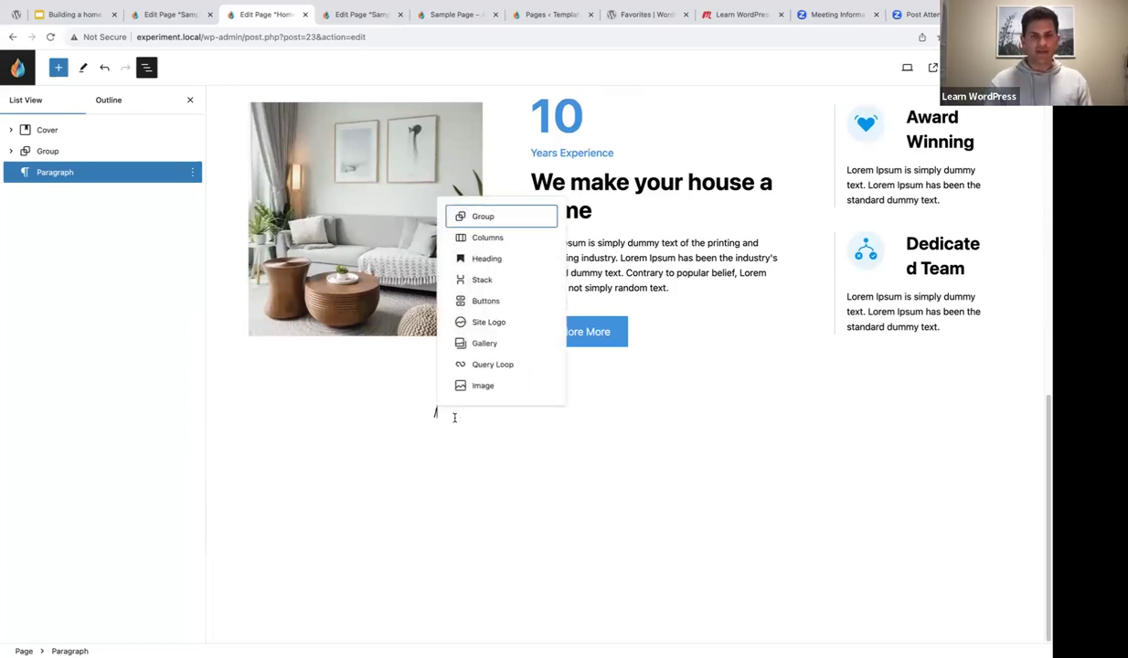
{"action": "type", "text": "med"}
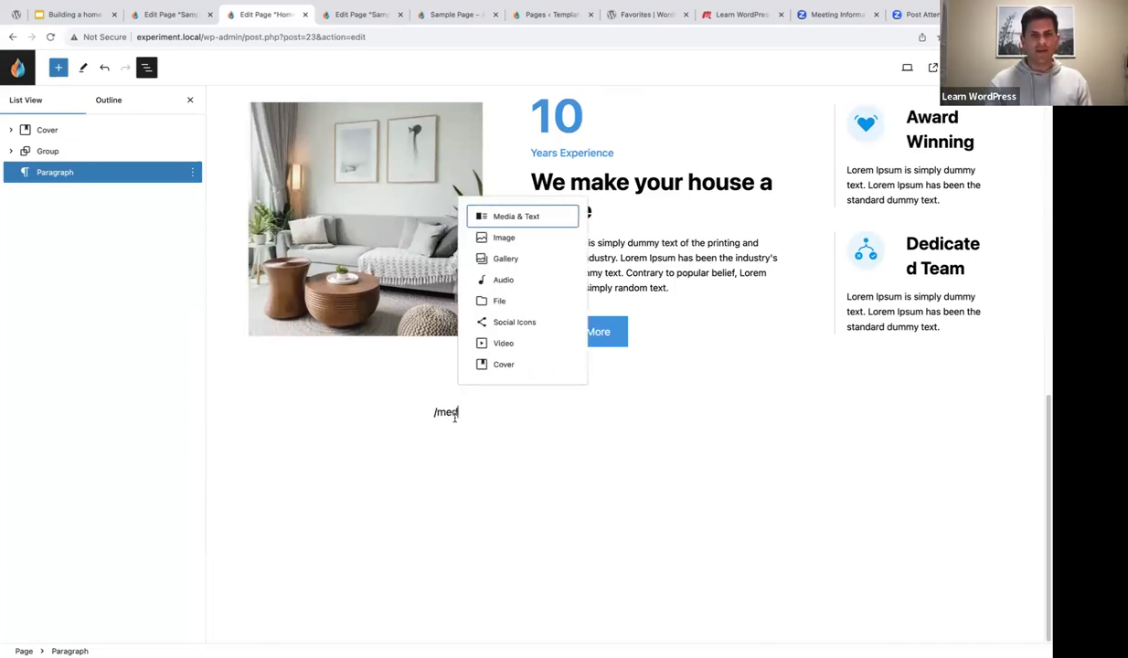
{"action": "type", "text": "ia"}
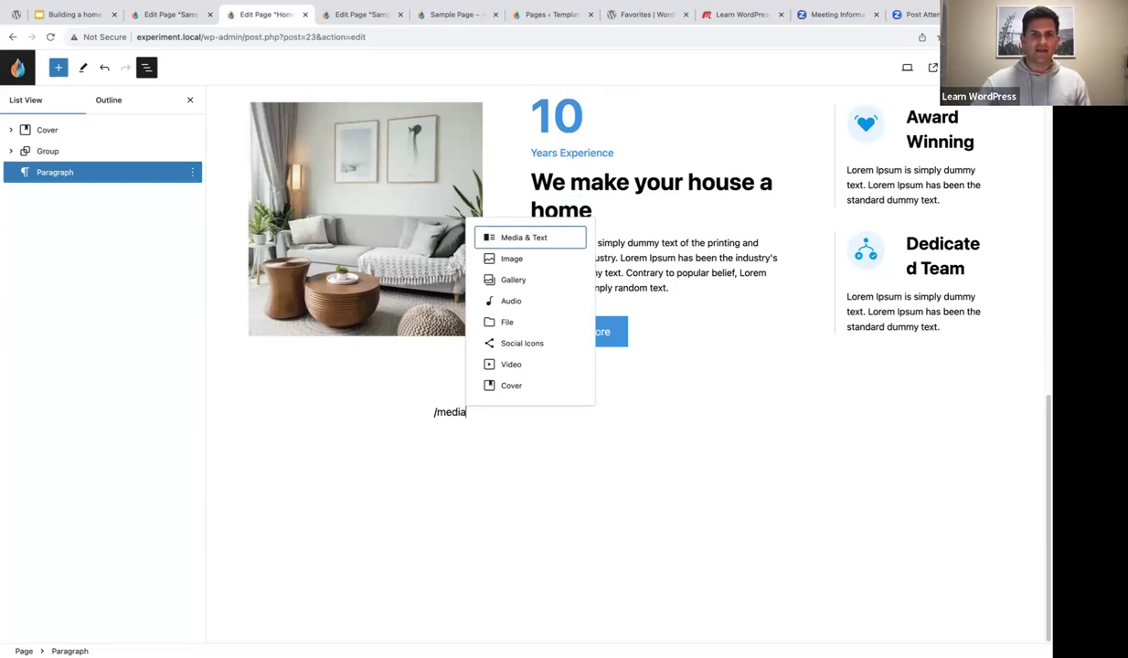
{"action": "left_click", "coordinate": [521, 239]}
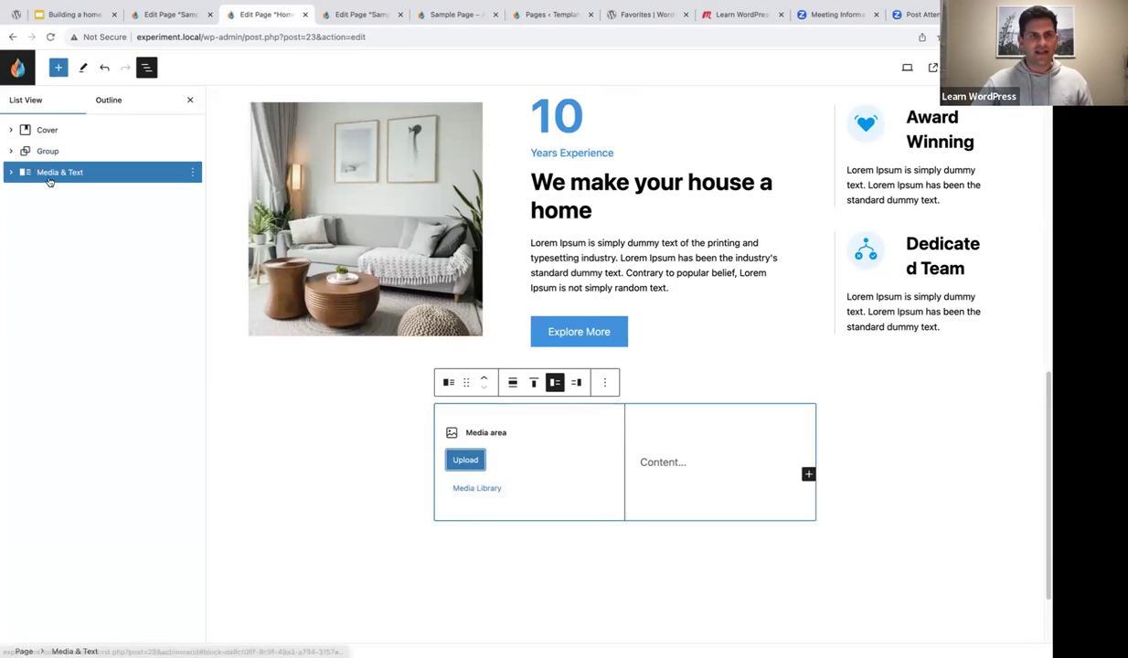
- Set the Media & Text block to full width and fill its media area with the wall thermostat image from the Media Library
{"action": "left_click", "coordinate": [513, 383]}
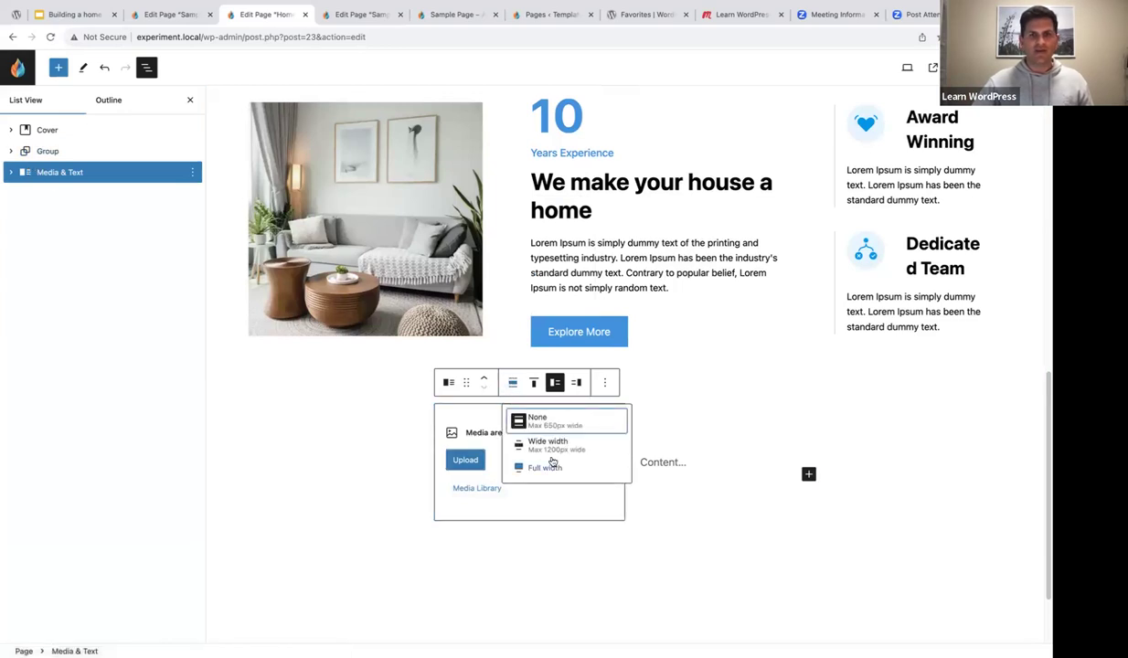
{"action": "left_click", "coordinate": [530, 468]}
{"action": "scroll", "coordinate": [512, 458], "scroll_direction": "down", "scroll_amount": 1}
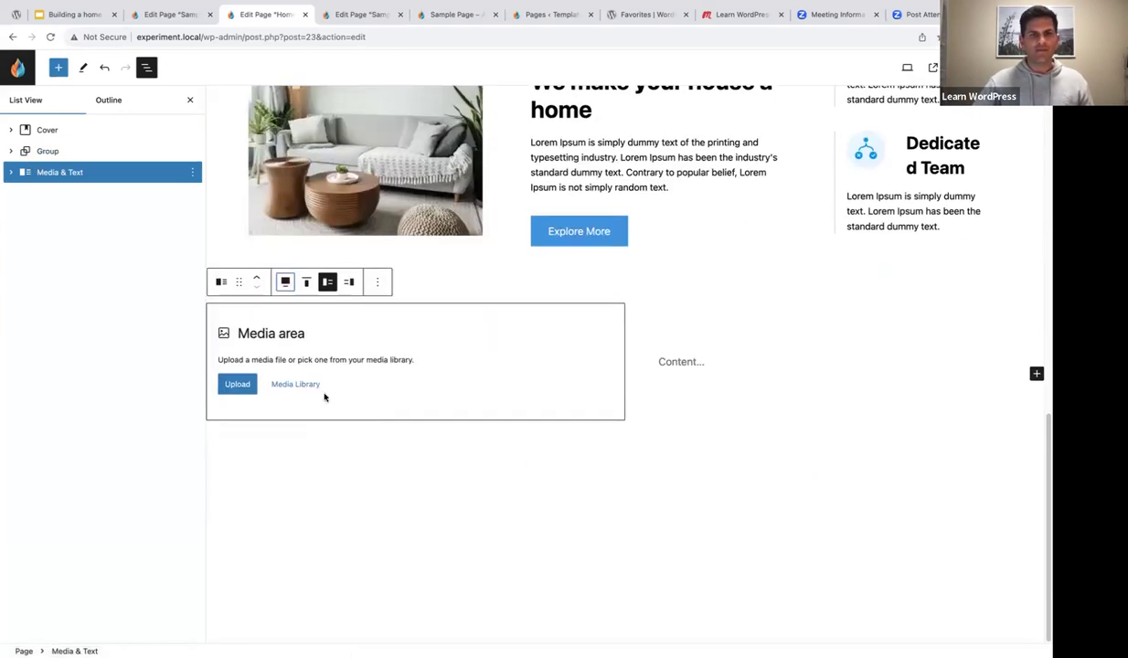
{"action": "left_click", "coordinate": [294, 383]}
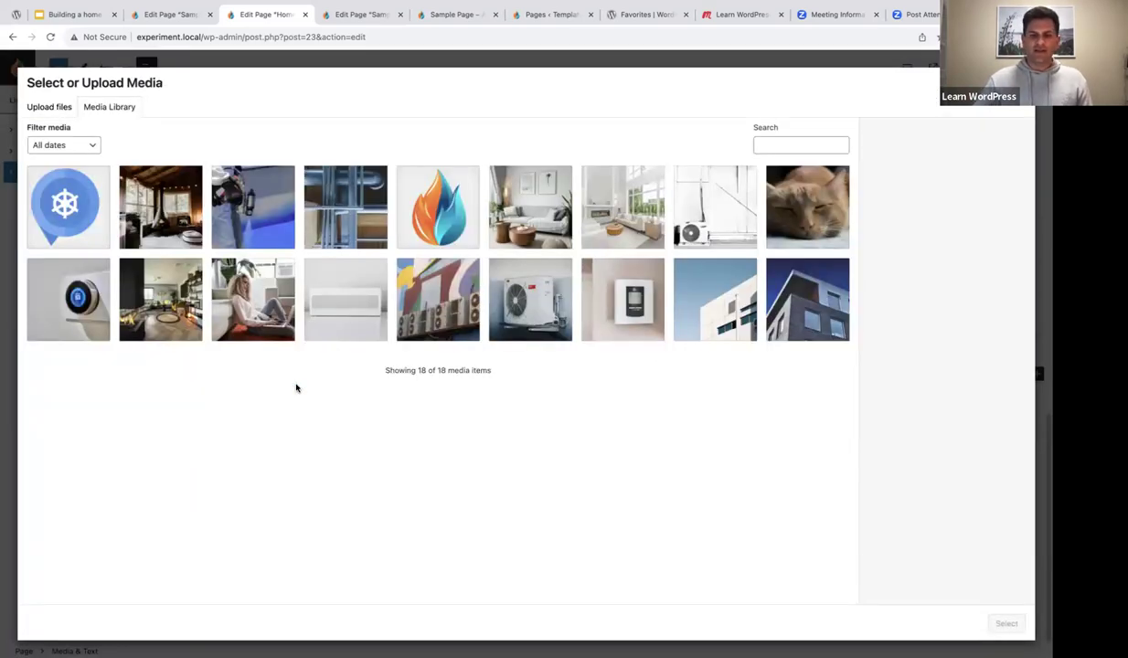
{"action": "left_click", "coordinate": [608, 307]}
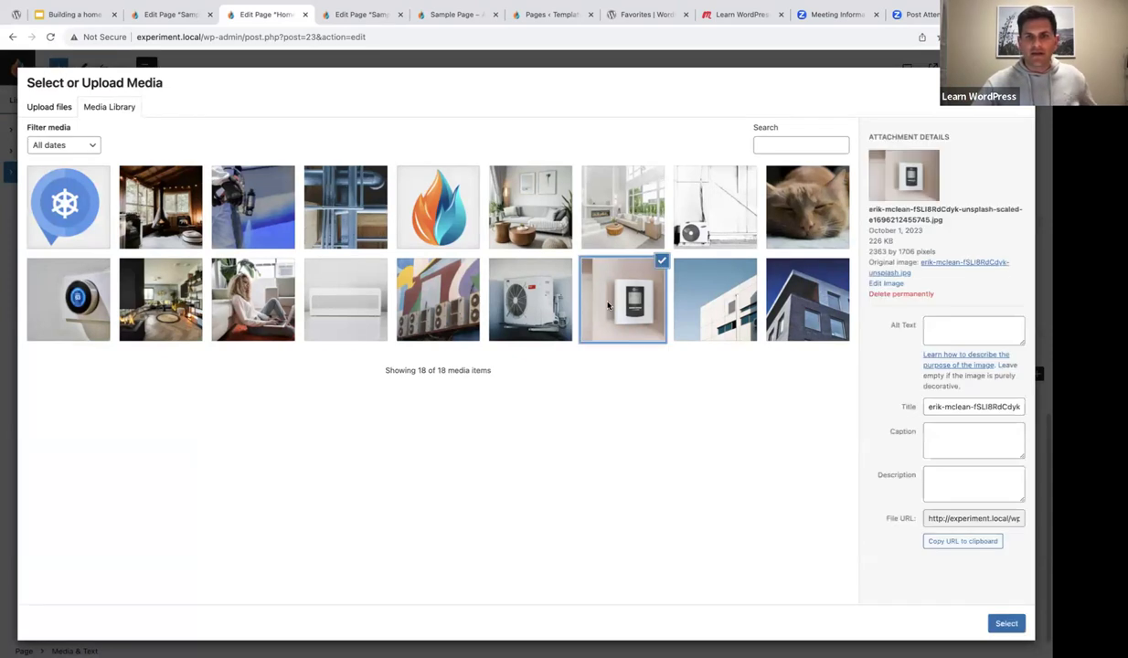
{"action": "left_click", "coordinate": [1005, 625]}
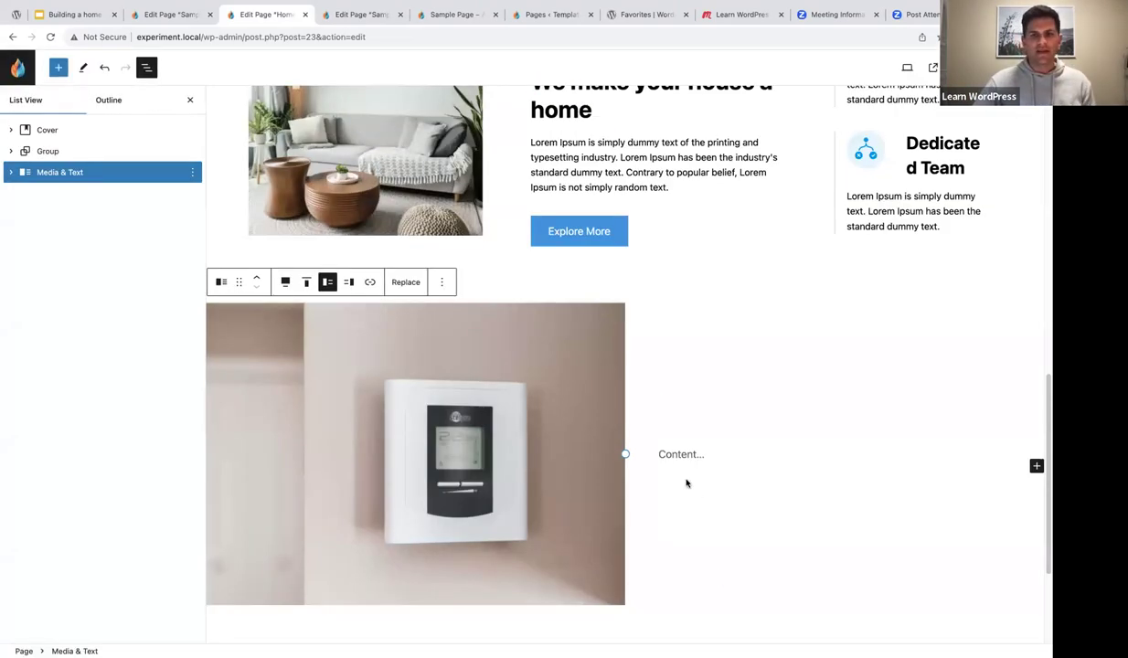
- Copy the "Quality Heating & Air Conditioning Services in Cape Town" heading and its paragraph from the sample page into the Media & Text block's content area
{"action": "left_click", "coordinate": [671, 454]}
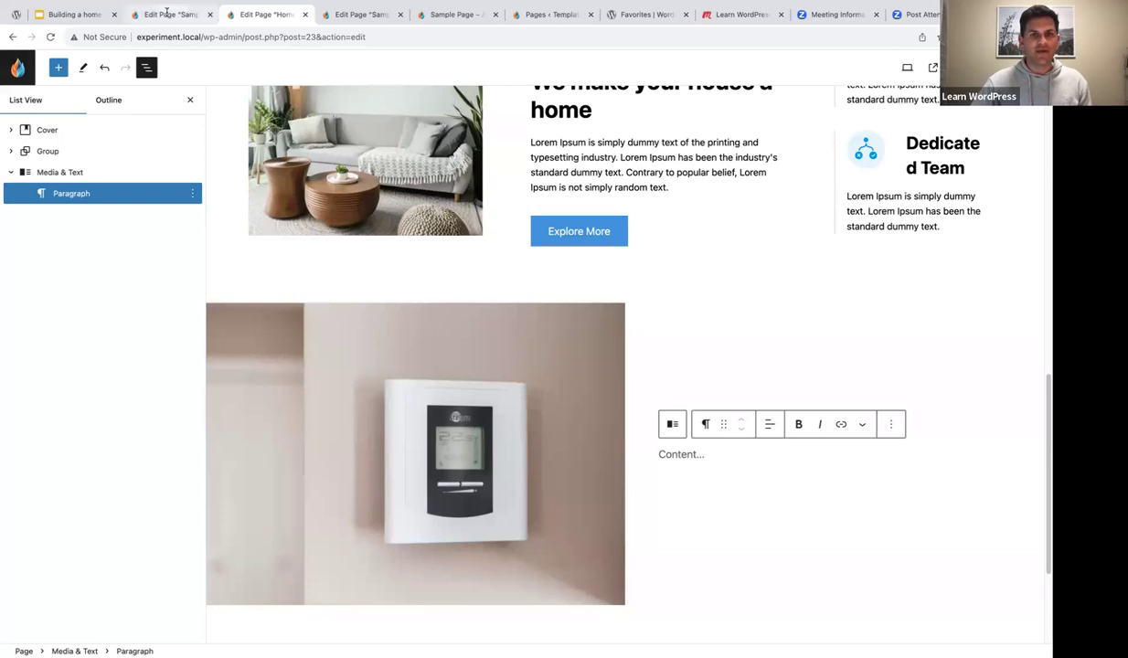
{"action": "left_click", "coordinate": [167, 12]}
{"action": "left_click_drag", "start_coordinate": [86, 220], "coordinate": [473, 385]}
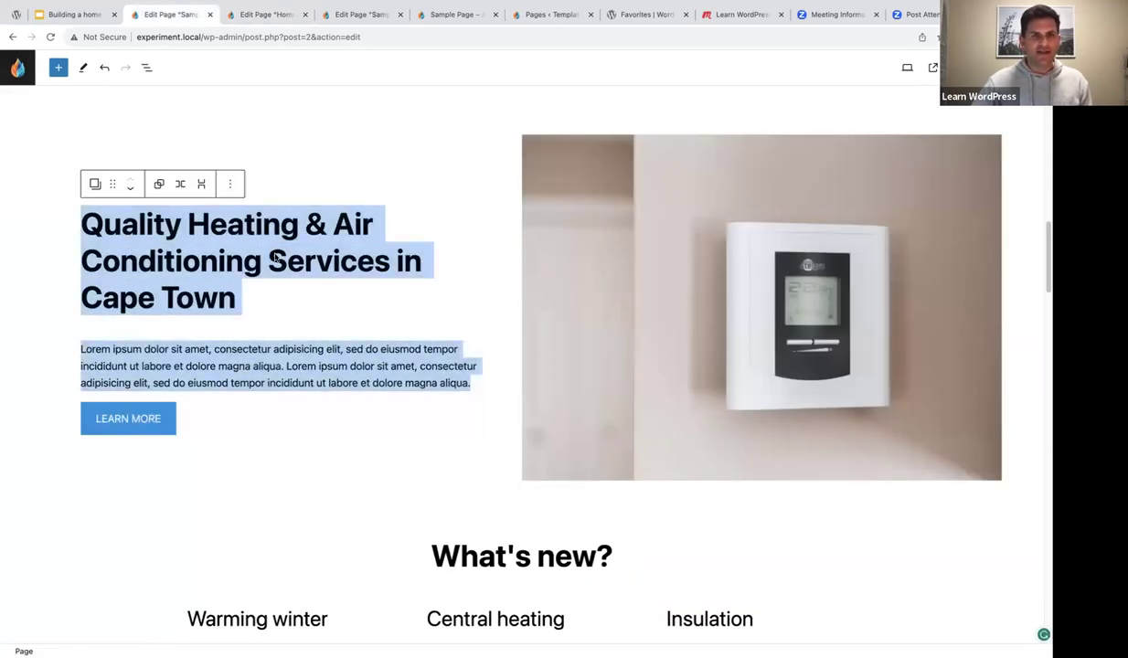
{"action": "left_click", "coordinate": [230, 184]}
{"action": "left_click", "coordinate": [253, 242]}
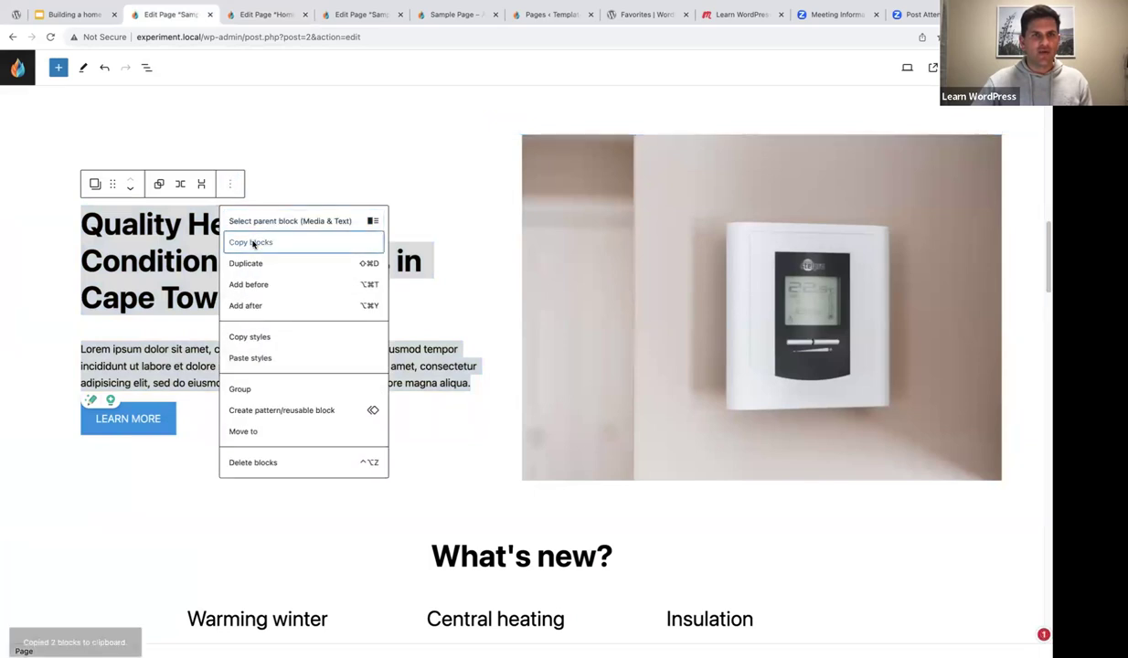
{"action": "left_click", "coordinate": [263, 15]}
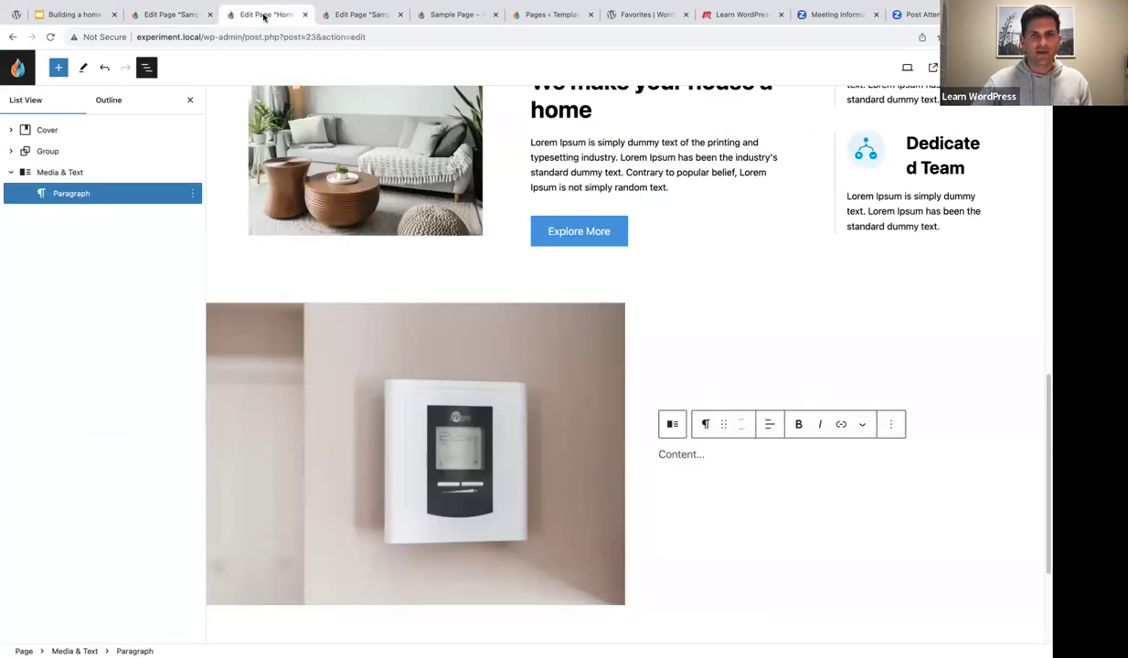
{"action": "key", "text": "ctrl+v"}
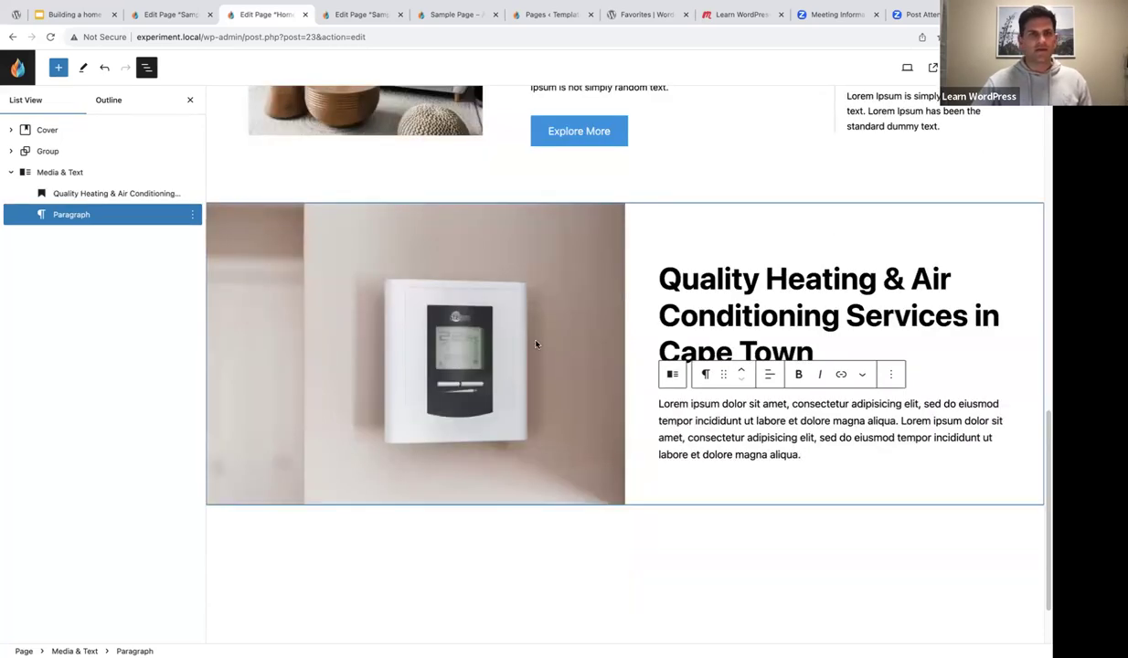
{"action": "left_click", "coordinate": [81, 192]}
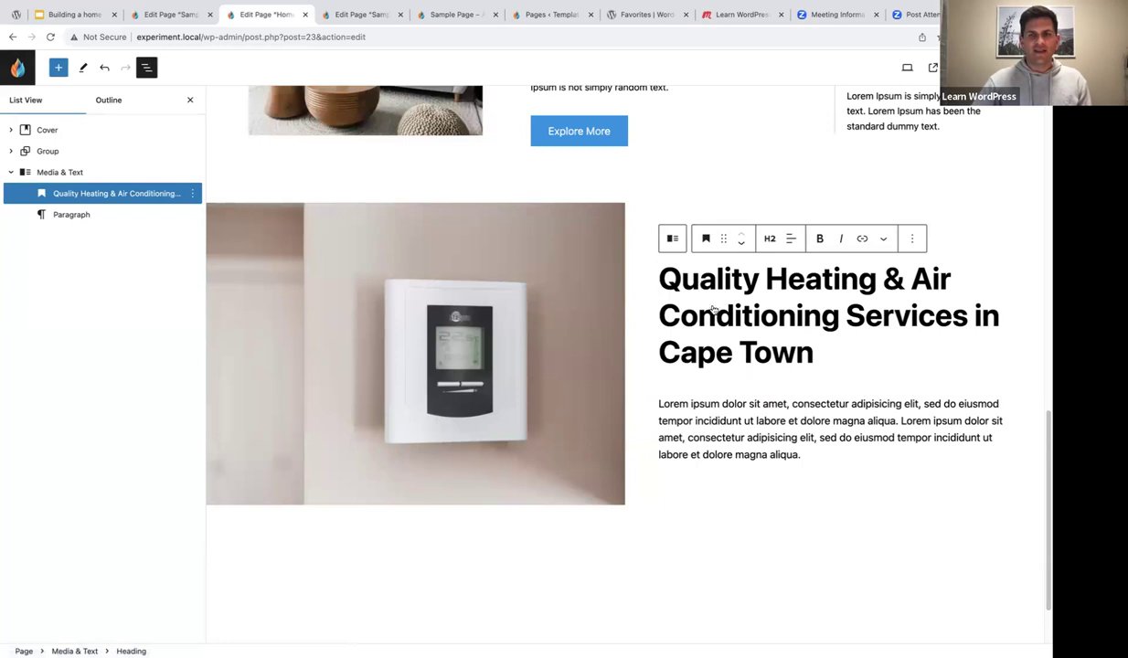
{"action": "left_click_drag", "start_coordinate": [816, 353], "coordinate": [666, 285]}
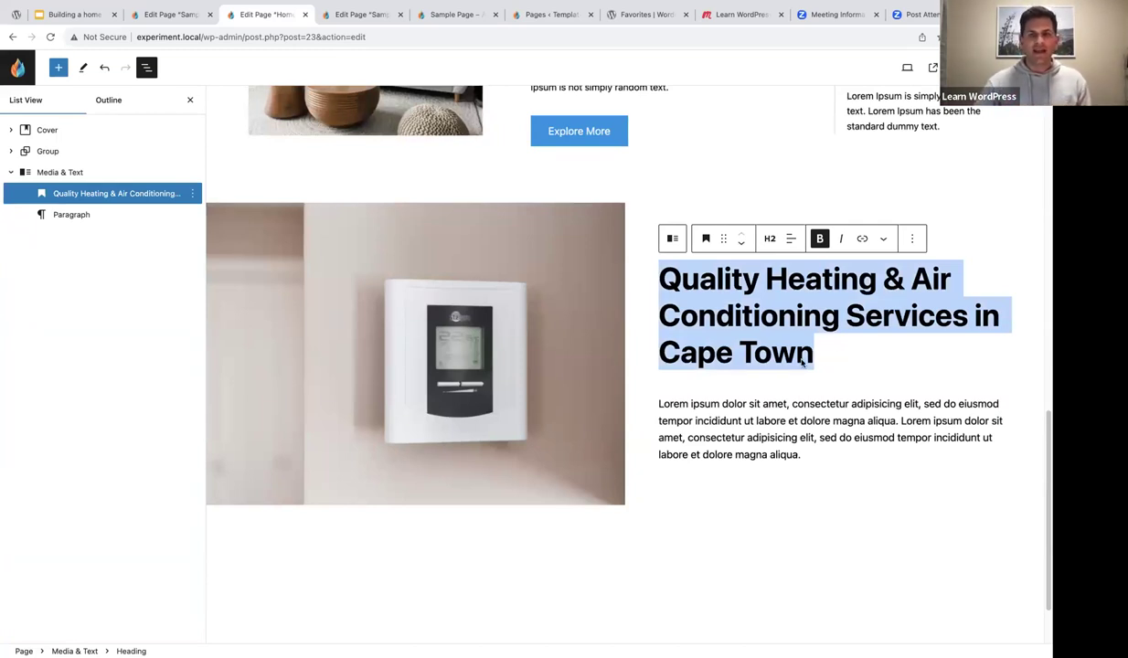
{"action": "left_click", "coordinate": [735, 413]}
{"action": "left_click_drag", "start_coordinate": [802, 454], "coordinate": [671, 427]}
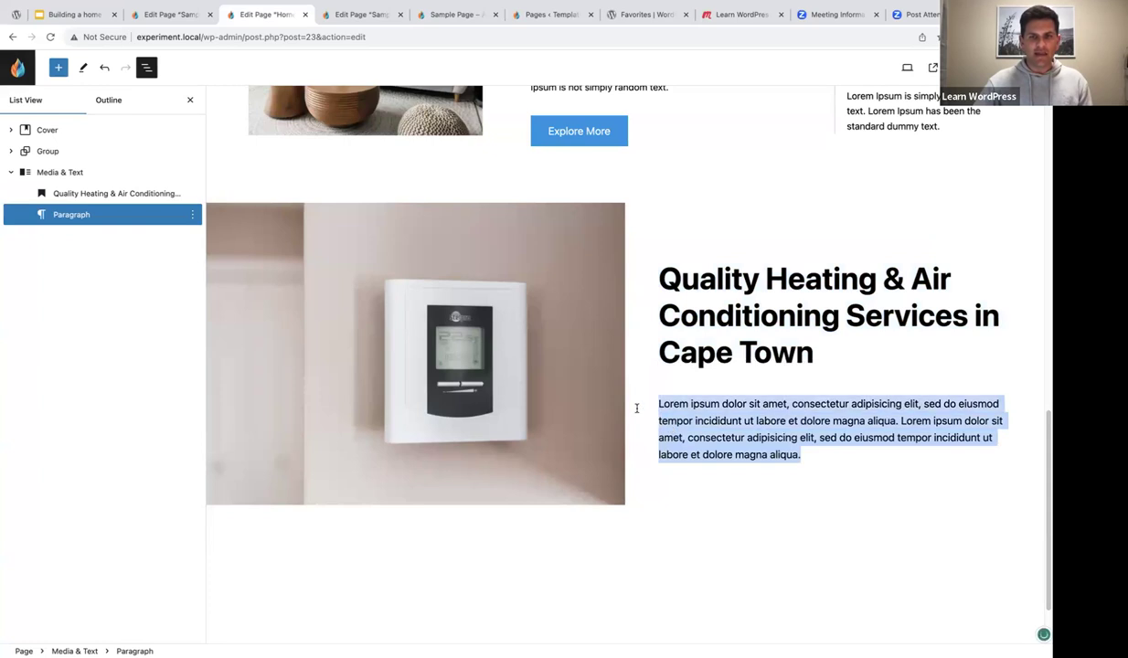
- Add a Buttons block below the paragraph in the Media & Text block, with a button labelled "LEARN MORE"
{"action": "left_click", "coordinate": [815, 454]}
{"action": "key", "text": "Return"}
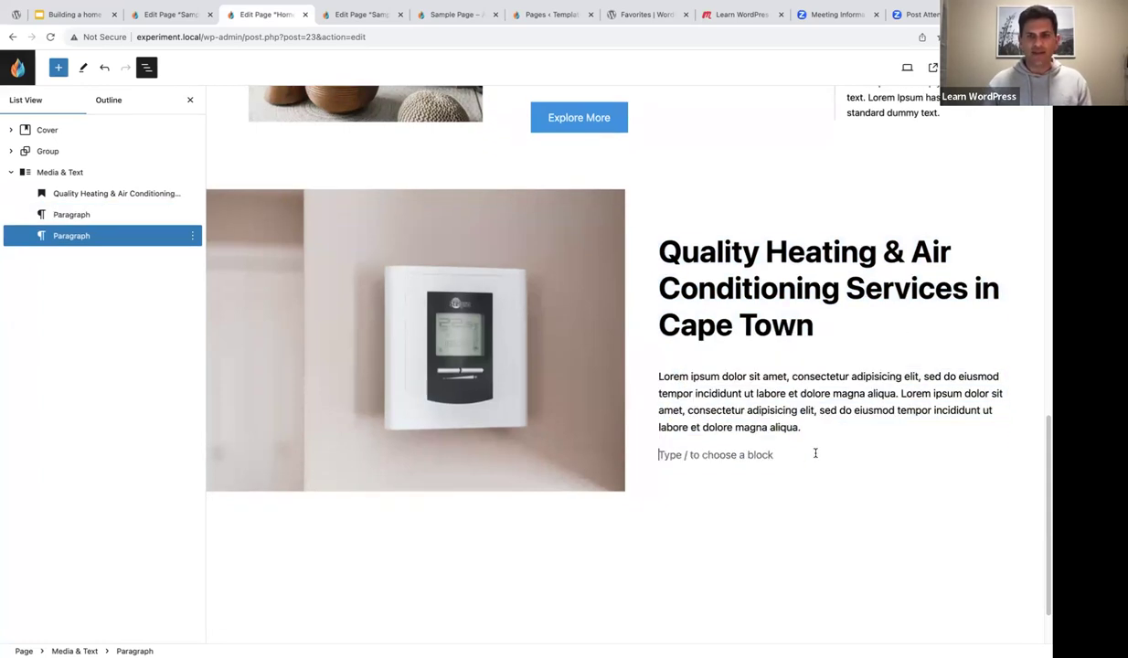
{"action": "type", "text": "/butto"}
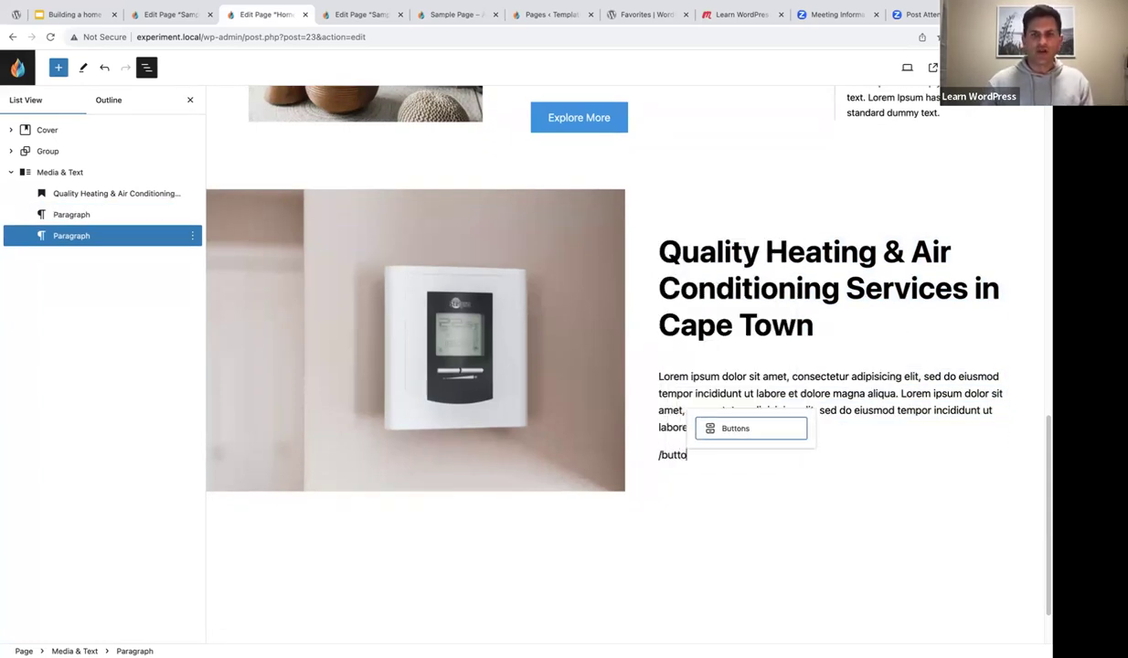
{"action": "left_click", "coordinate": [731, 428]}
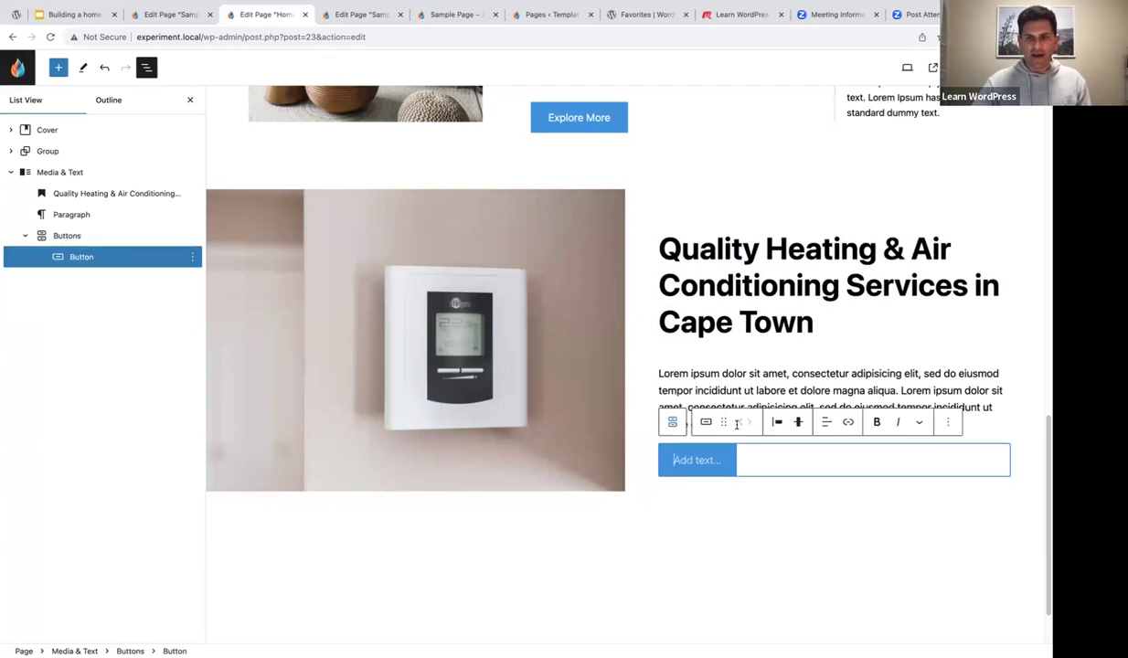
{"action": "type", "text": "LE"}
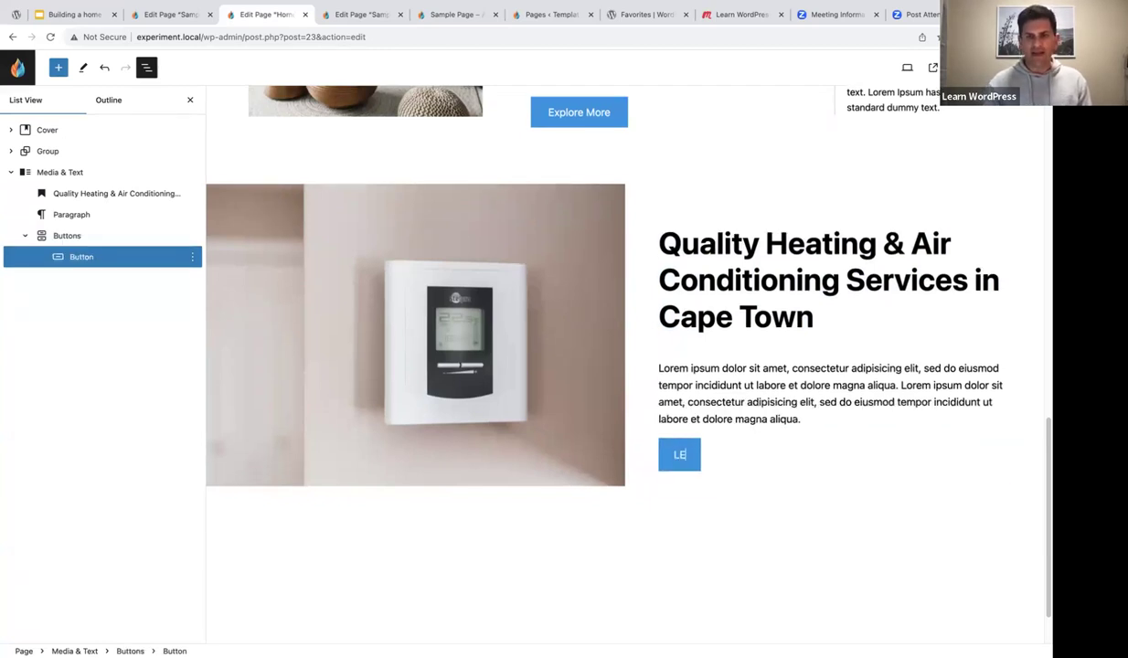
{"action": "type", "text": "ARN MORE"}
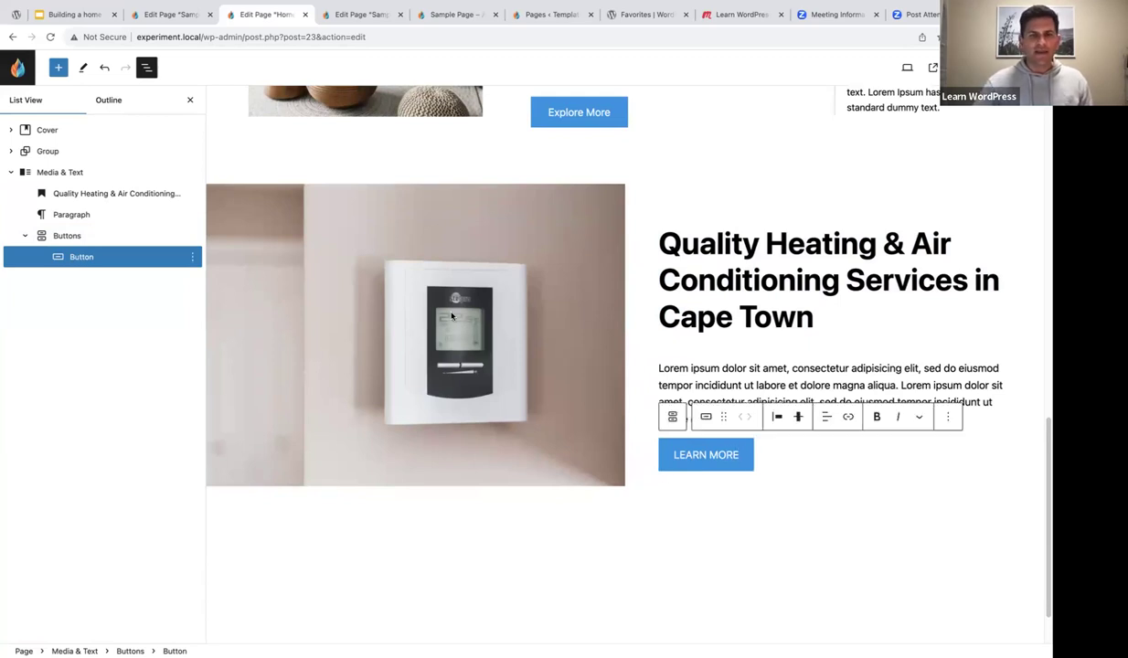
- Examine the block settings of the living room image in the Columns section, including its alternative text field
{"action": "scroll", "coordinate": [427, 304], "scroll_direction": "up", "scroll_amount": 5}
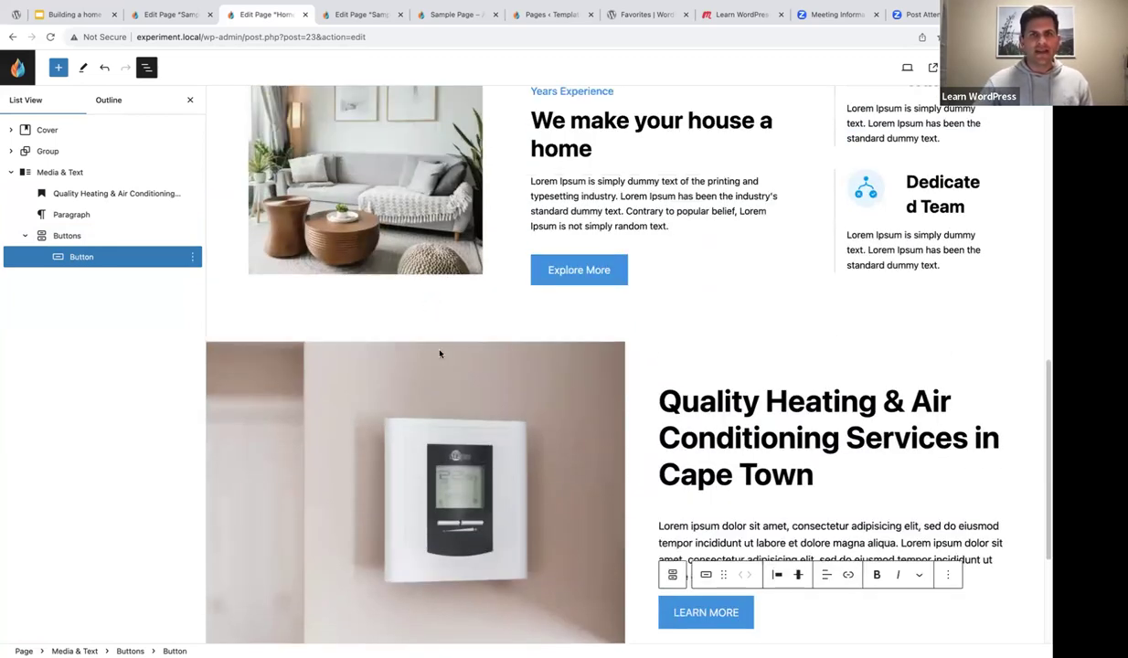
{"action": "left_click", "coordinate": [413, 309]}
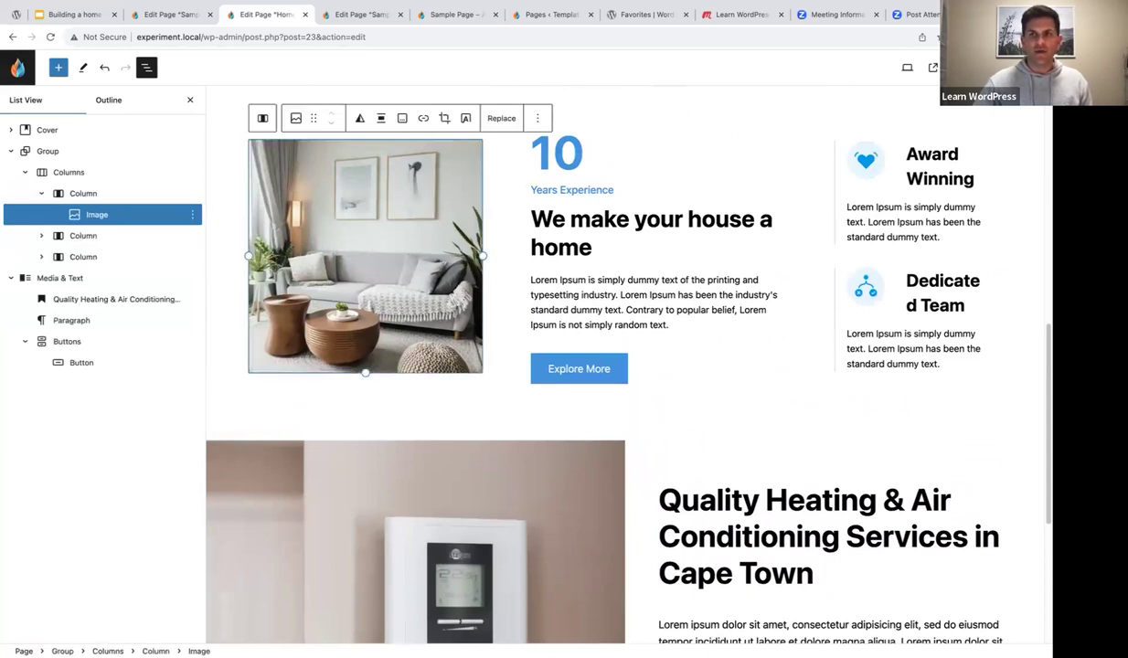
{"action": "left_click", "coordinate": [908, 67]}
{"action": "left_click", "coordinate": [915, 267]}
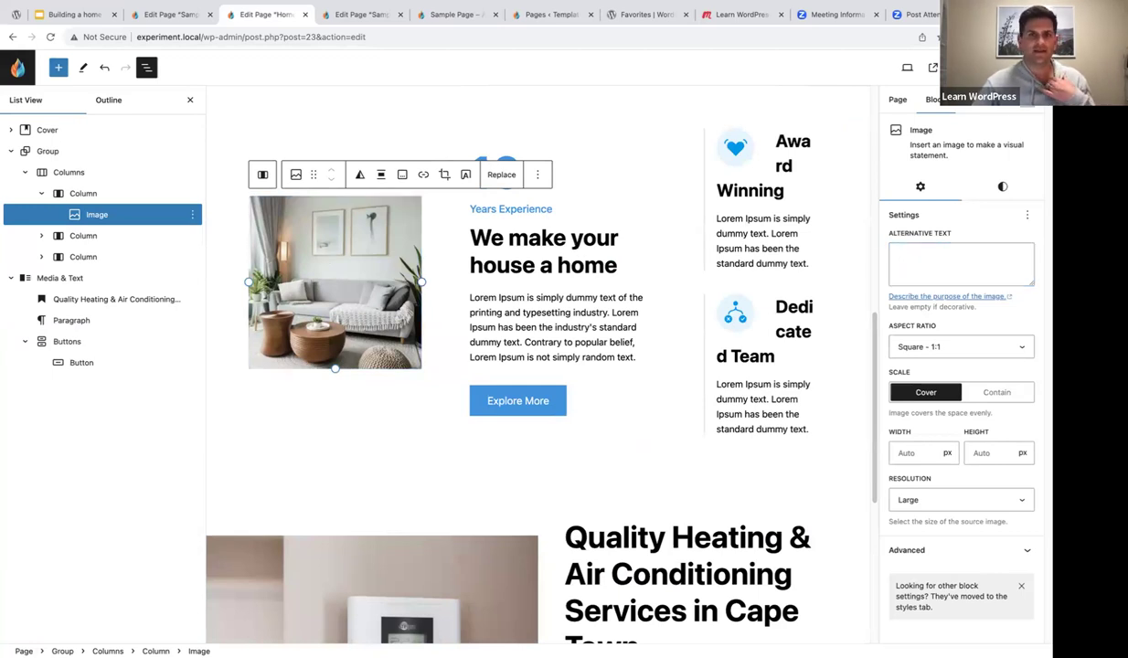
{"action": "left_click", "coordinate": [908, 67]}
- Inspect the link option of the LEARN MORE button in the Media & Text block
{"action": "scroll", "coordinate": [540, 412], "scroll_direction": "down", "scroll_amount": 3}
{"action": "left_click", "coordinate": [406, 369]}
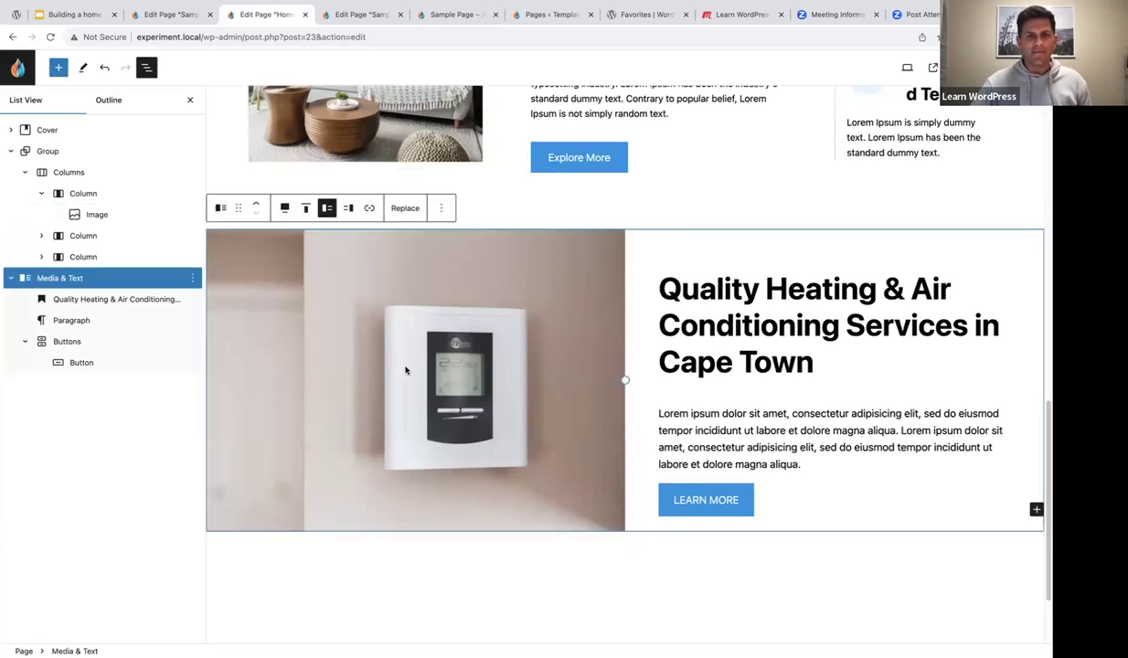
{"action": "scroll", "coordinate": [437, 340], "scroll_direction": "down", "scroll_amount": 1}
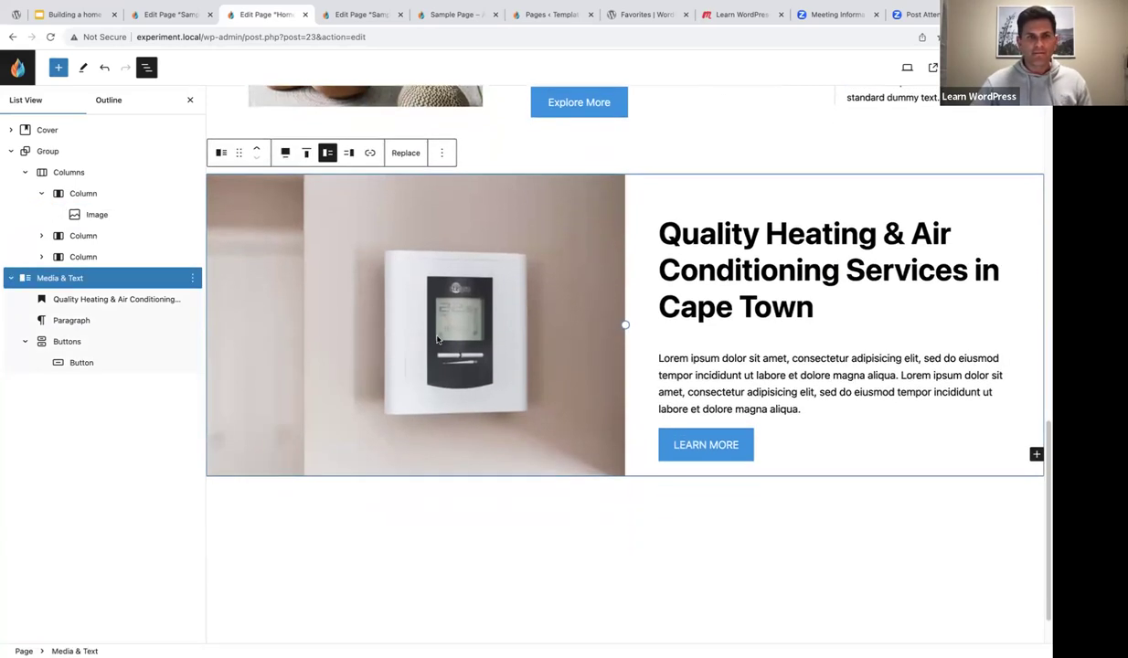
{"action": "scroll", "coordinate": [416, 330], "scroll_direction": "down", "scroll_amount": 1}
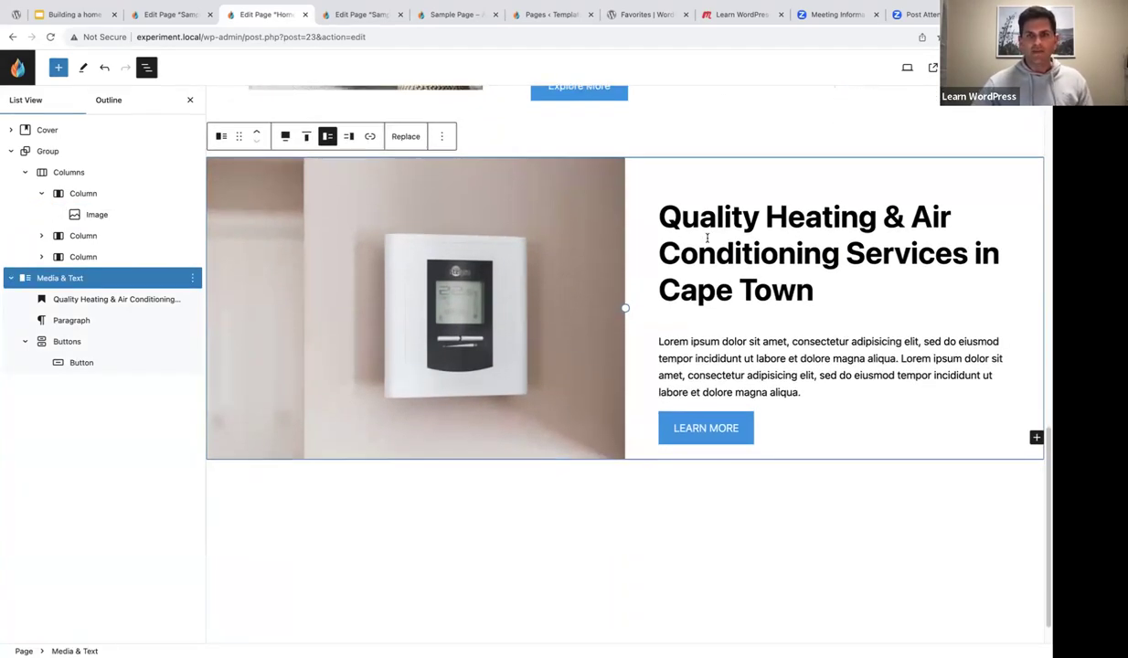
{"action": "left_click", "coordinate": [728, 423]}
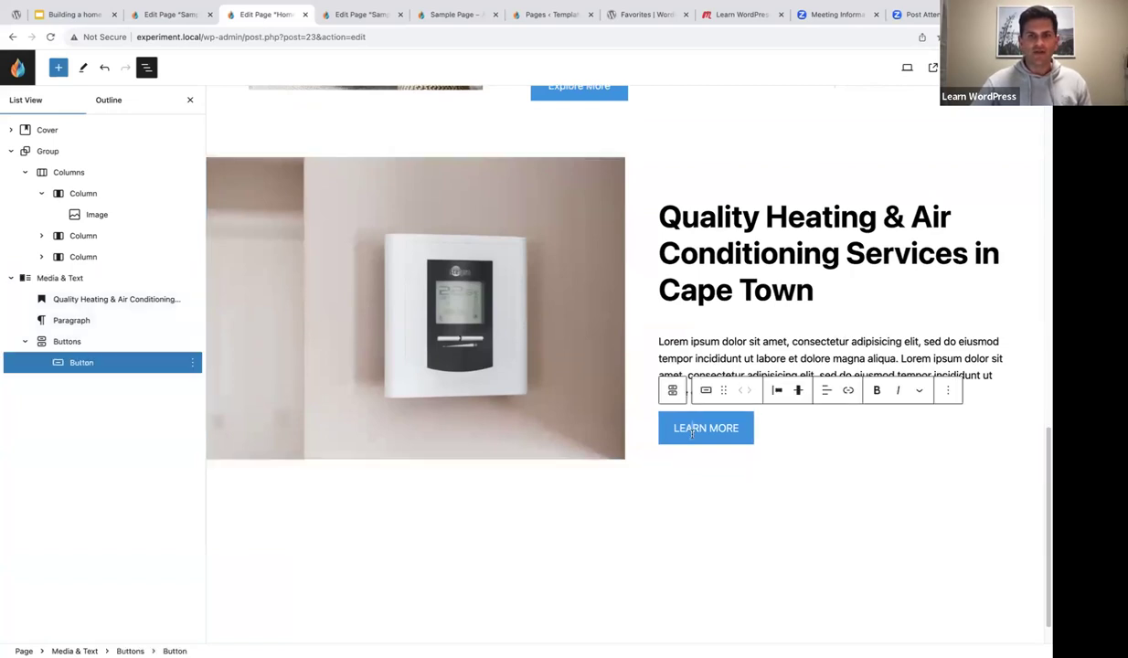
{"action": "left_click", "coordinate": [847, 392]}
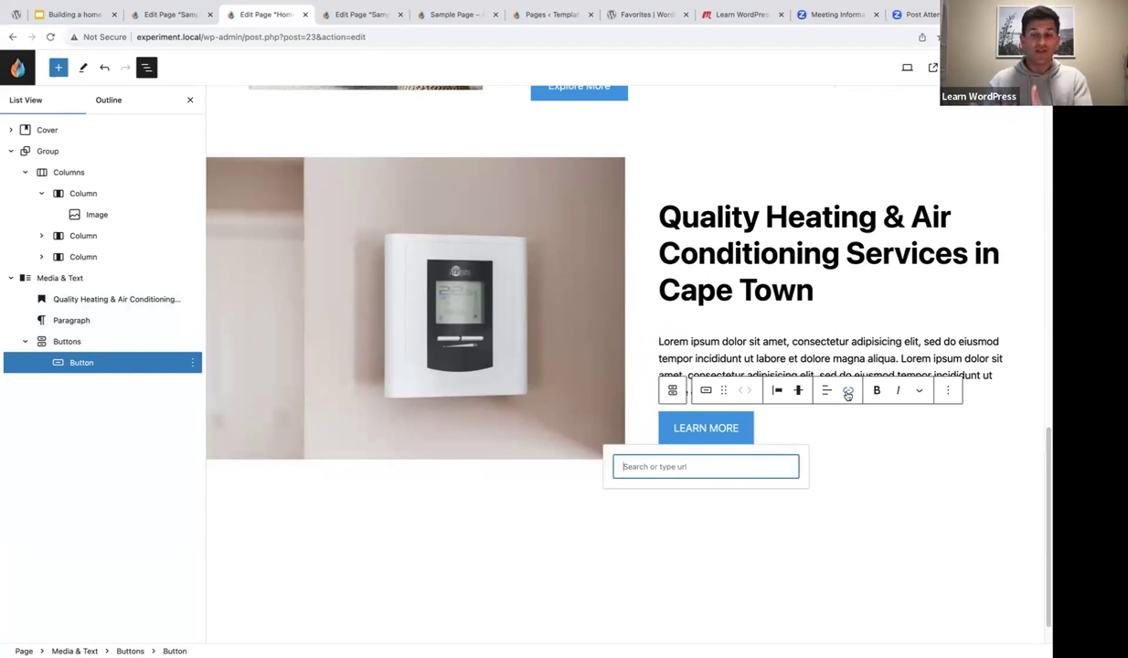
{"action": "key", "text": "Escape"}
- Set the Media & Text block's vertical and horizontal padding to 3, and close the List View and block settings
{"action": "left_click", "coordinate": [36, 279]}
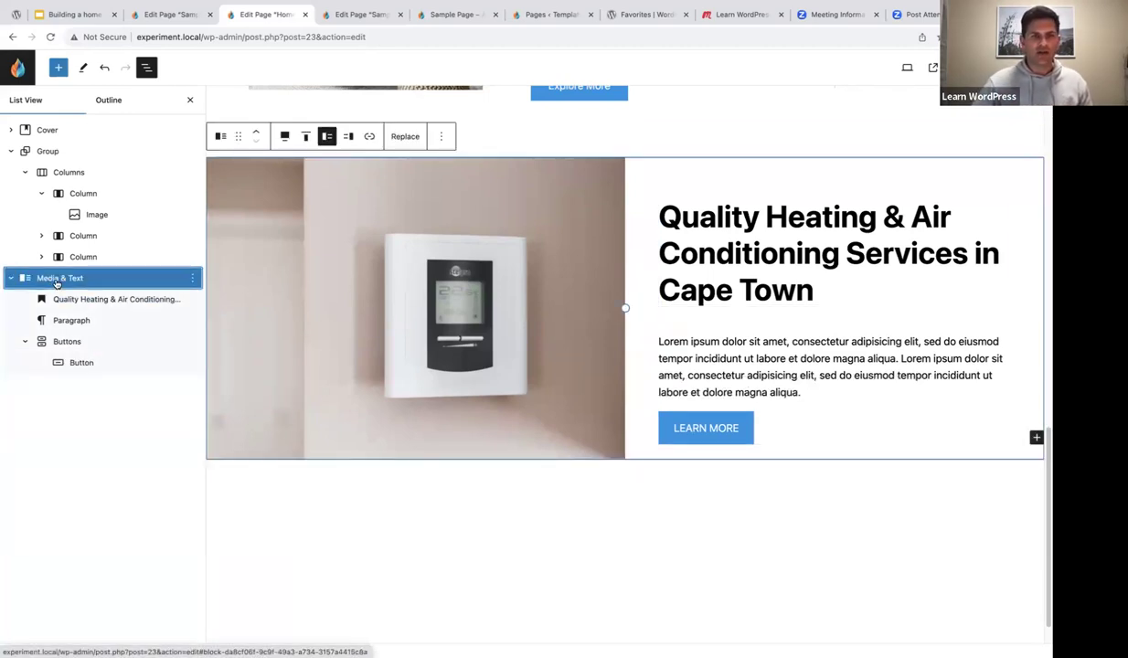
{"action": "left_click", "coordinate": [1015, 66]}
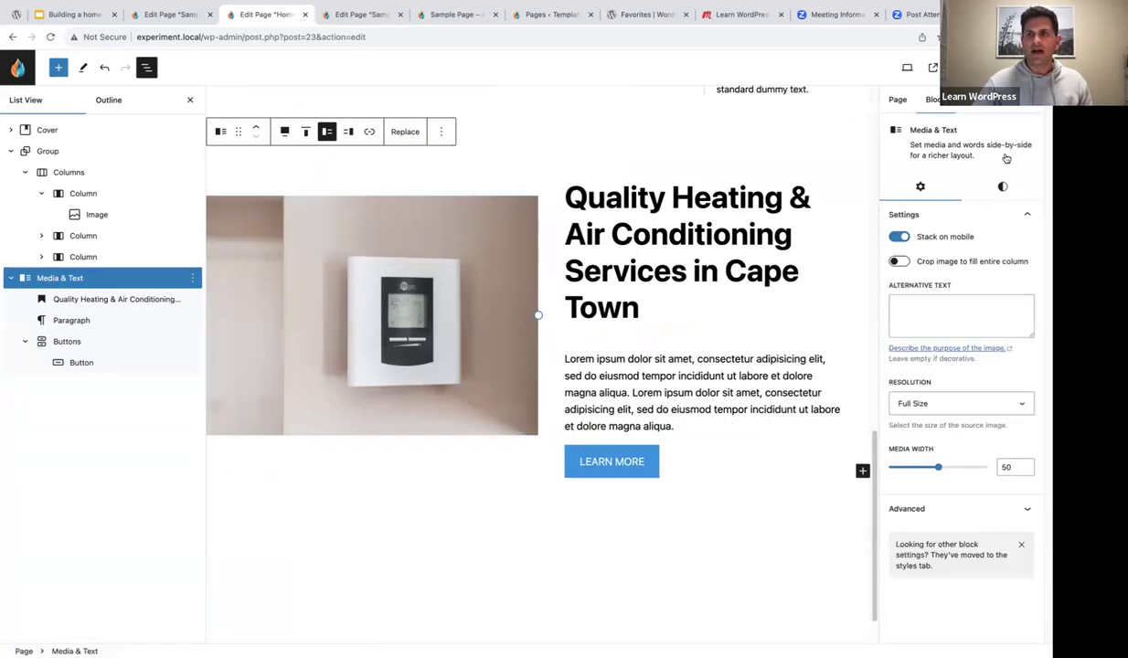
{"action": "left_click", "coordinate": [1002, 187]}
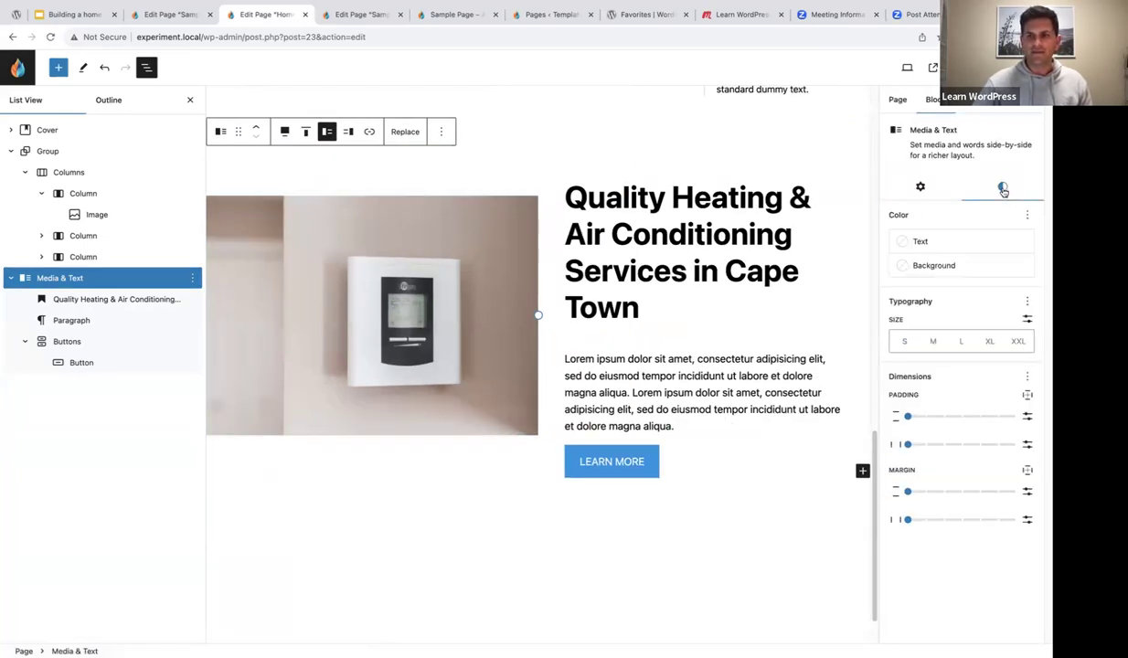
{"action": "left_click_drag", "start_coordinate": [908, 416], "coordinate": [962, 416]}
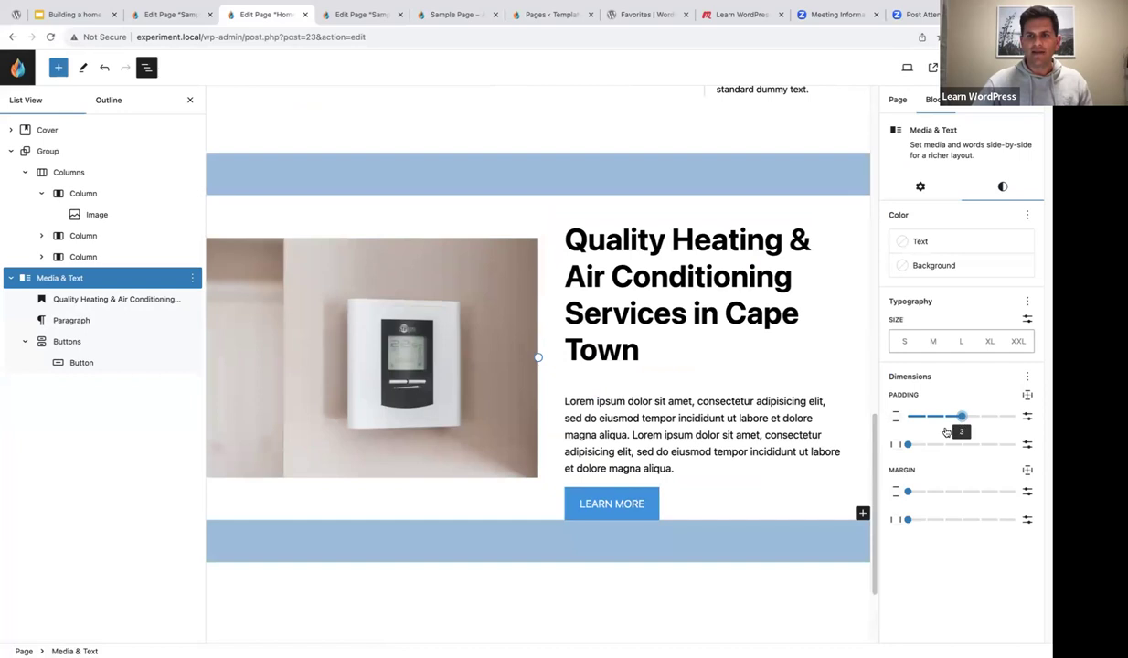
{"action": "left_click_drag", "start_coordinate": [910, 447], "coordinate": [959, 448]}
{"action": "left_click", "coordinate": [189, 100]}
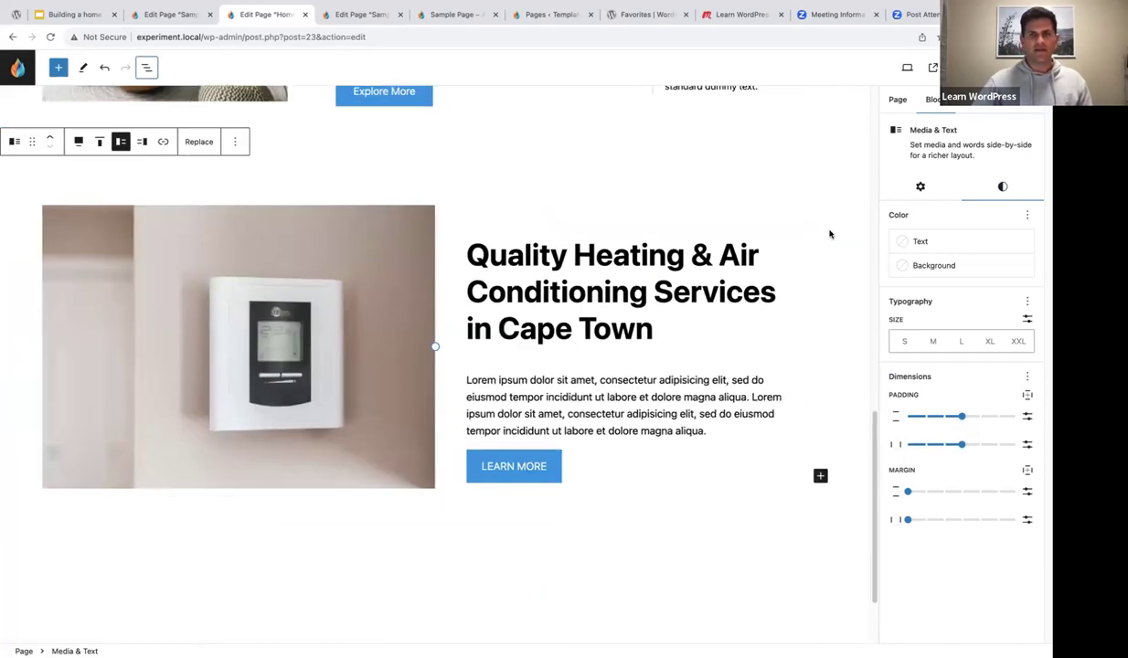
{"action": "key", "text": "ctrl+shift+comma"}
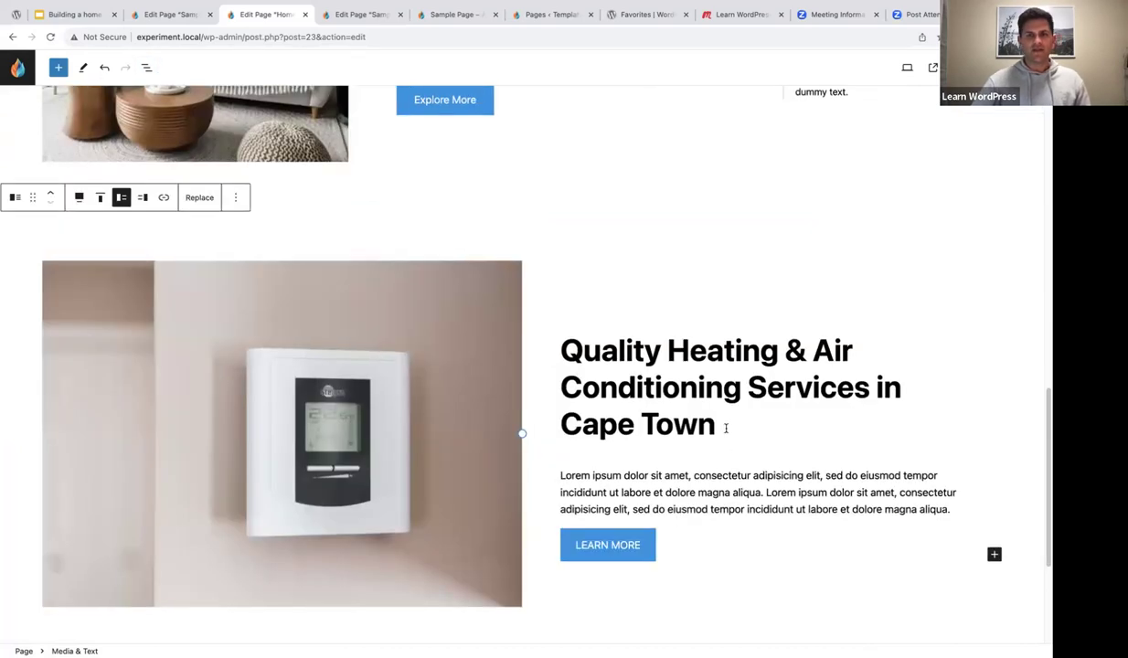
- Show the media on the right of the Media & Text block and check the section against the Columns section above
{"action": "scroll", "coordinate": [723, 423], "scroll_direction": "down", "scroll_amount": 2}
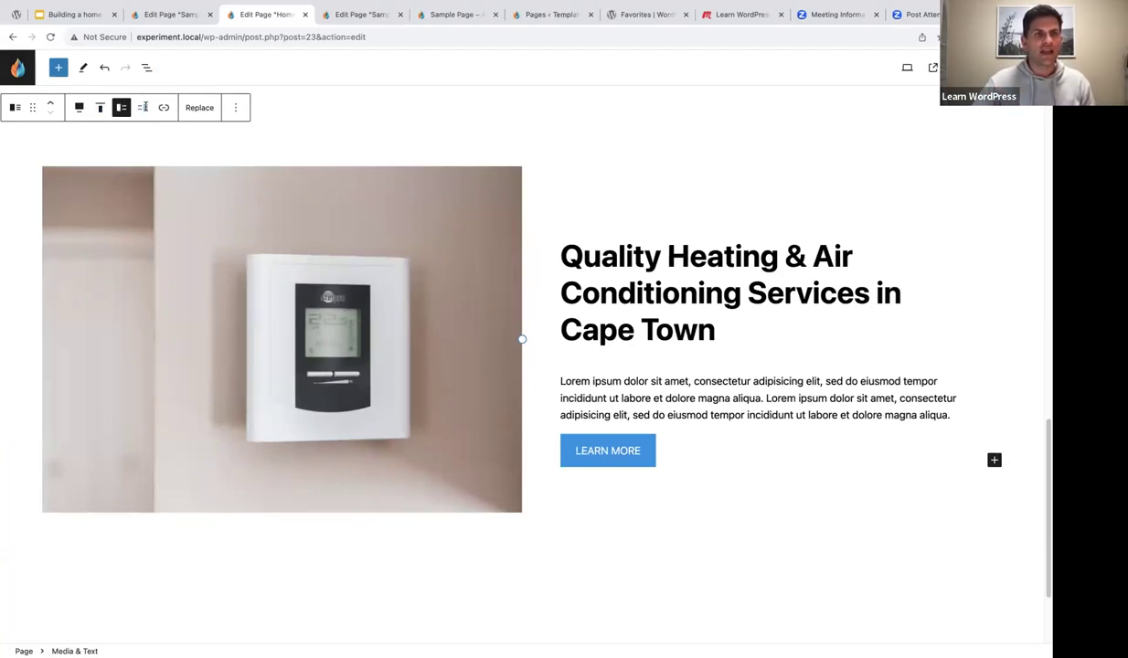
{"action": "left_click", "coordinate": [142, 108]}
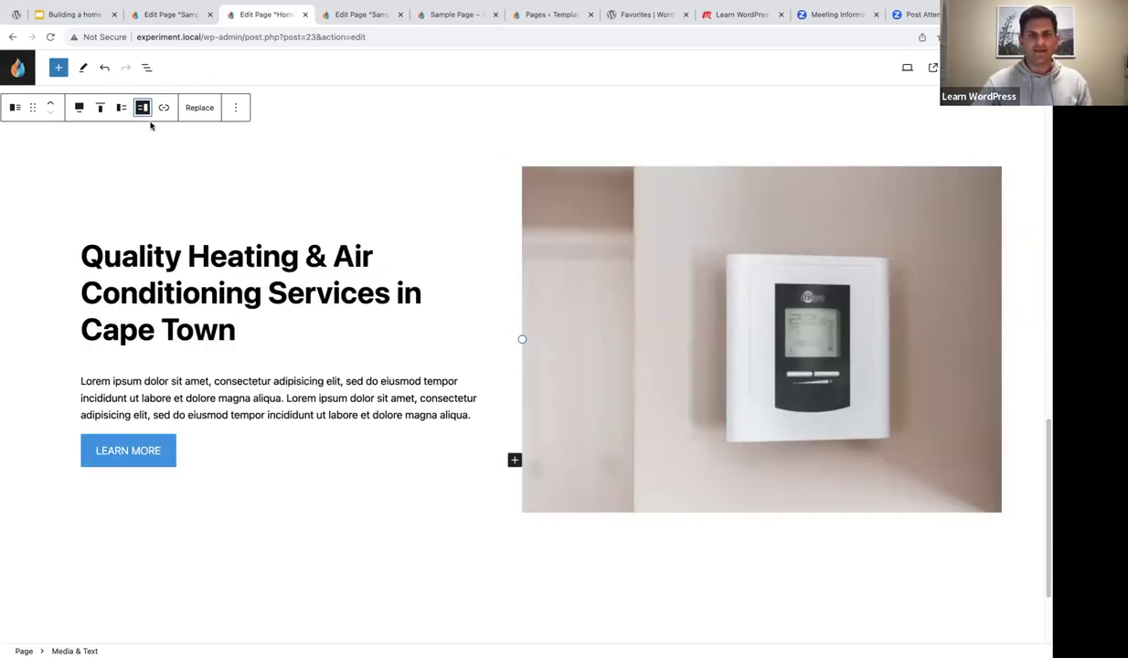
{"action": "scroll", "coordinate": [340, 310], "scroll_direction": "up", "scroll_amount": 5}
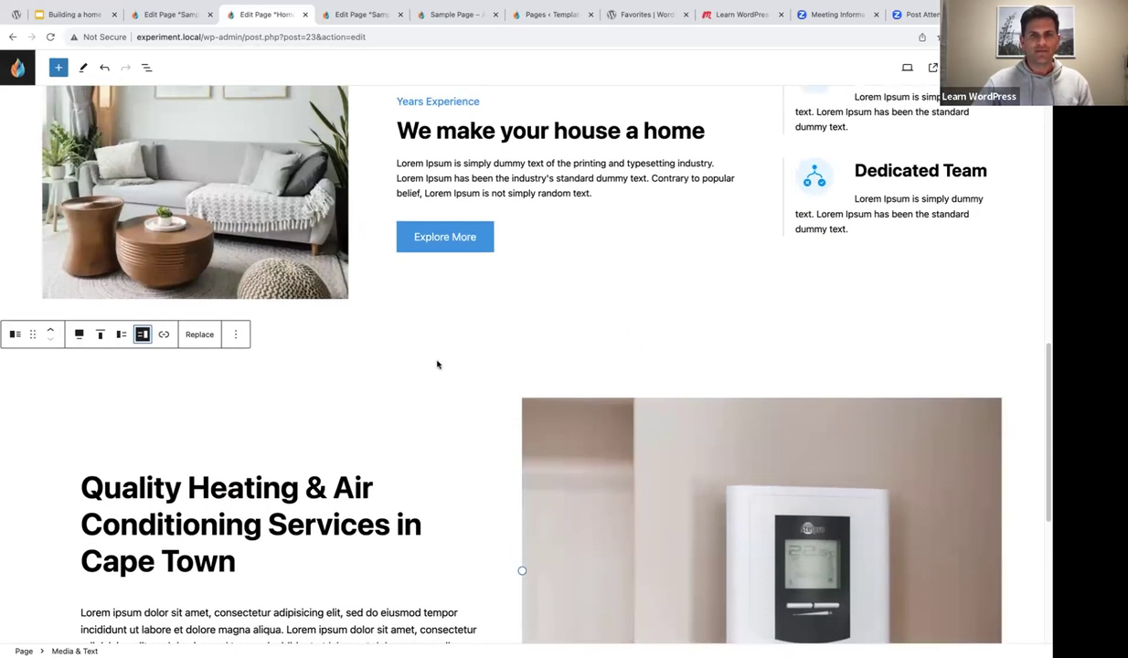
{"action": "scroll", "coordinate": [467, 398], "scroll_direction": "down", "scroll_amount": 2}
{"action": "scroll", "coordinate": [469, 399], "scroll_direction": "down", "scroll_amount": 4}
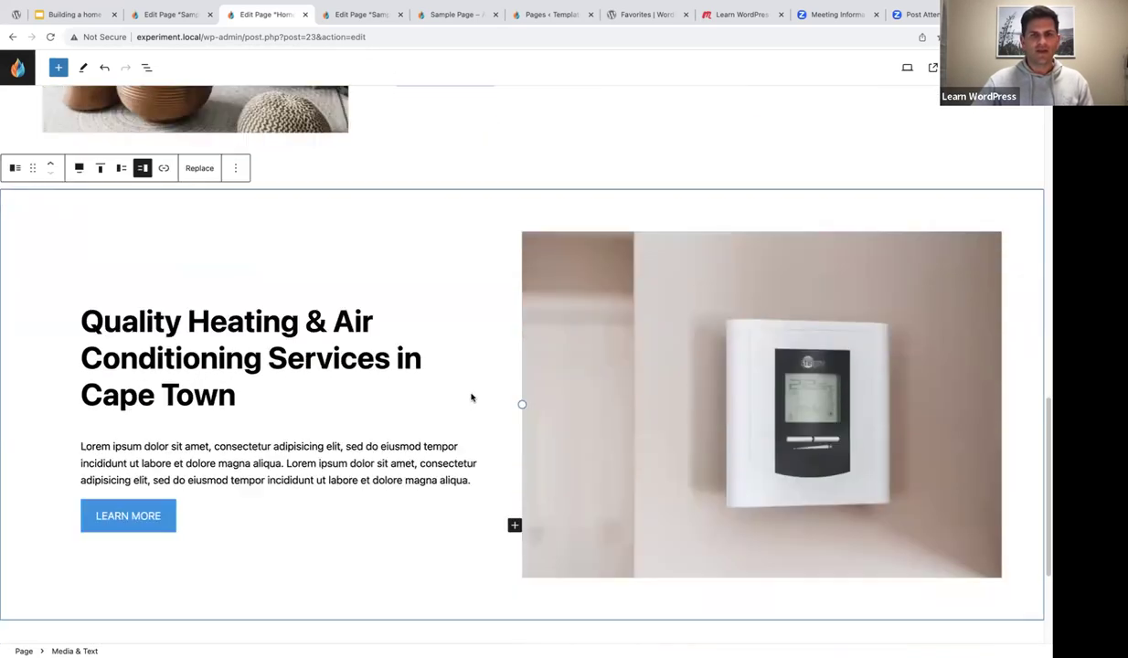
{"action": "left_click", "coordinate": [363, 482]}
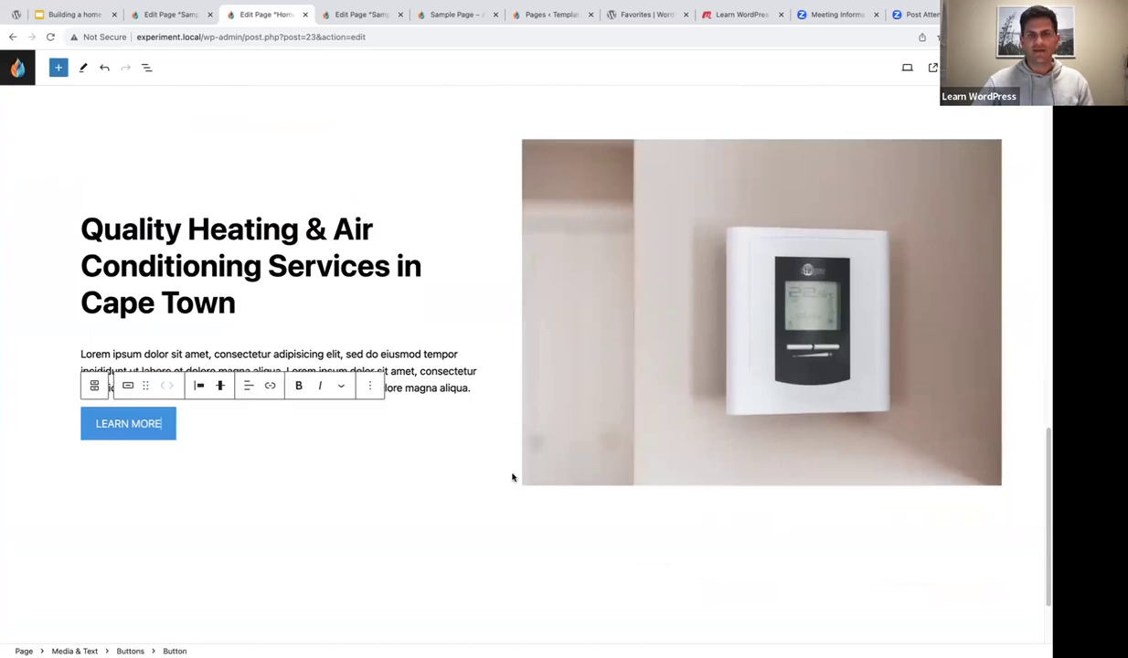
{"action": "scroll", "coordinate": [567, 501], "scroll_direction": "down", "scroll_amount": 1}
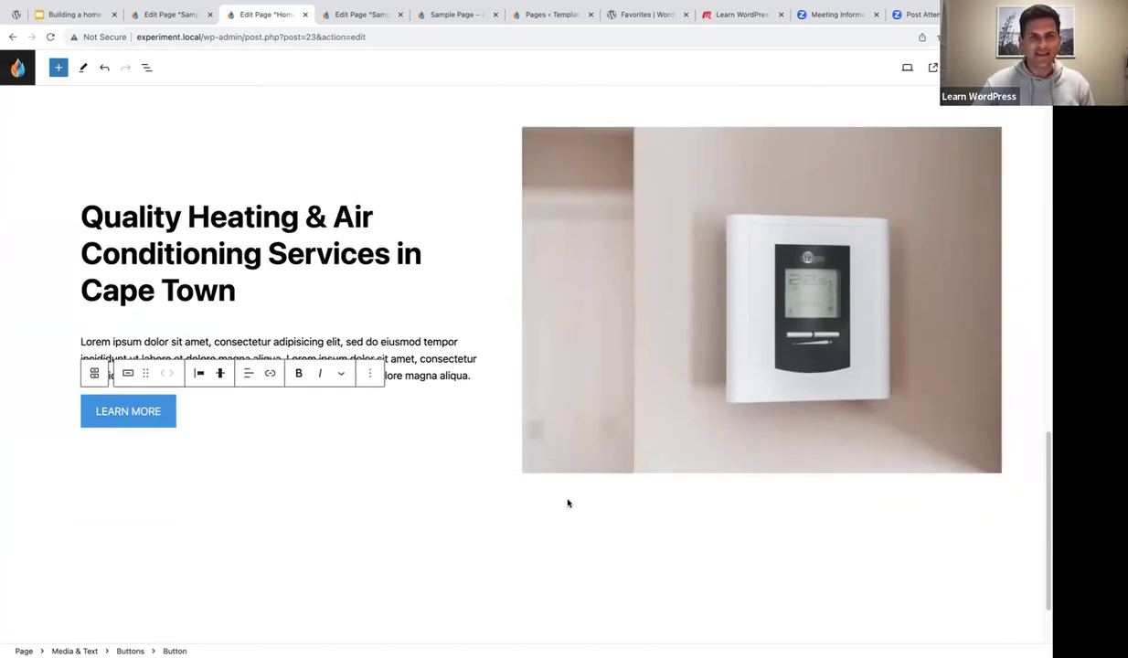
{"action": "scroll", "coordinate": [503, 474], "scroll_direction": "down", "scroll_amount": 1}
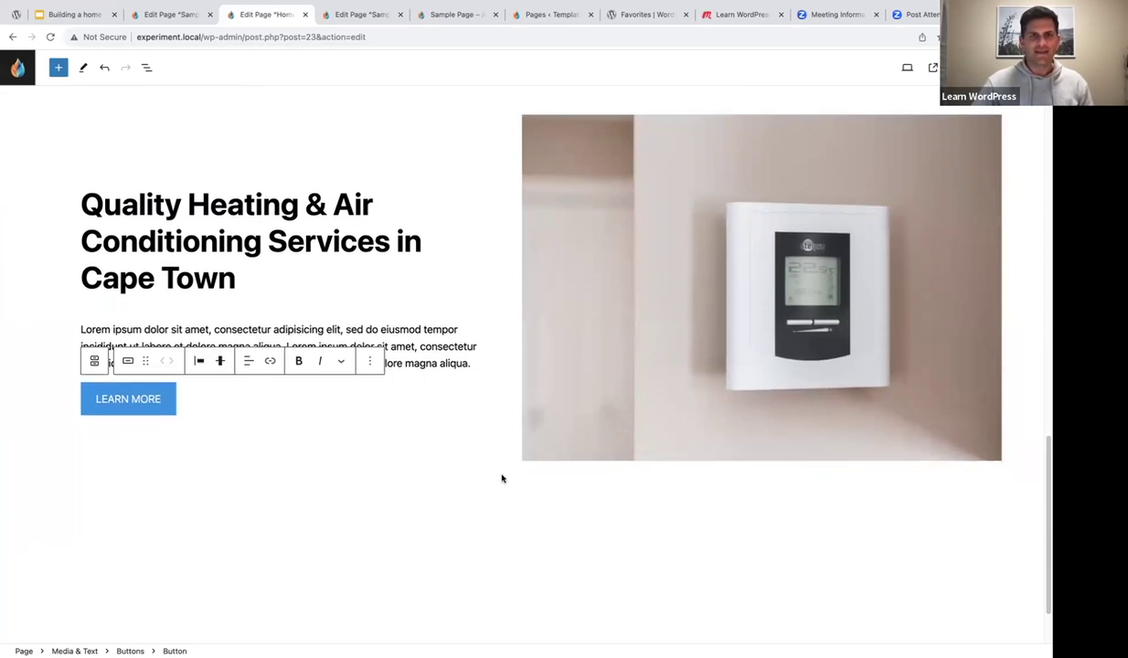
- On the finished sample page, examine the three-column "What's new?" section below the thermostat section
{"action": "left_click", "coordinate": [169, 13]}
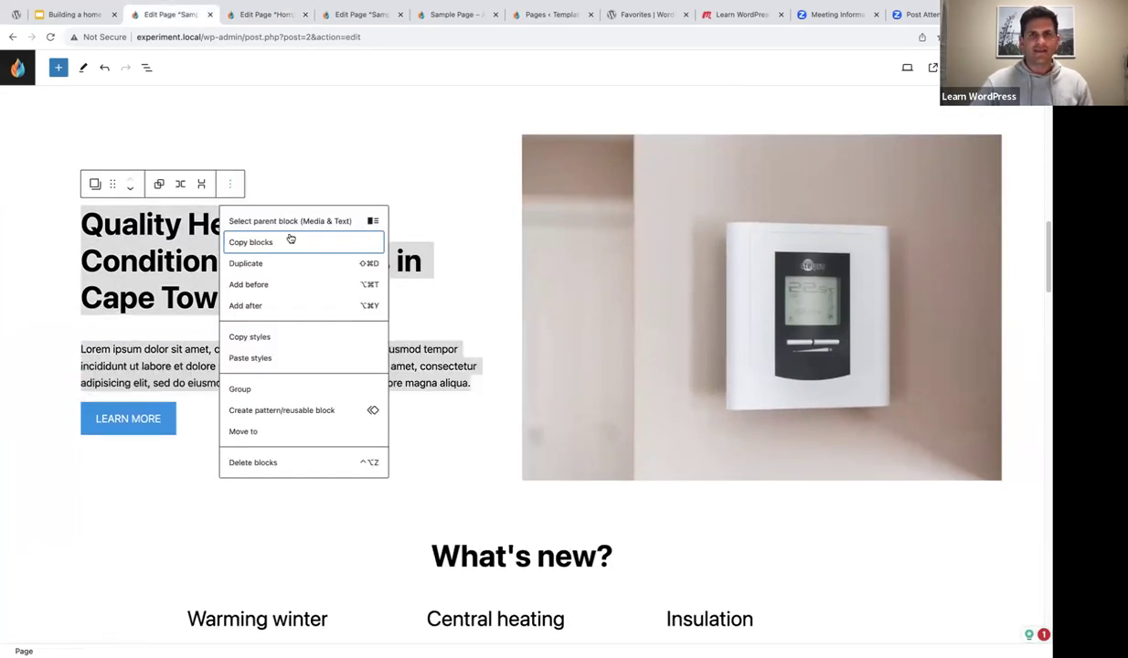
{"action": "left_click", "coordinate": [77, 147]}
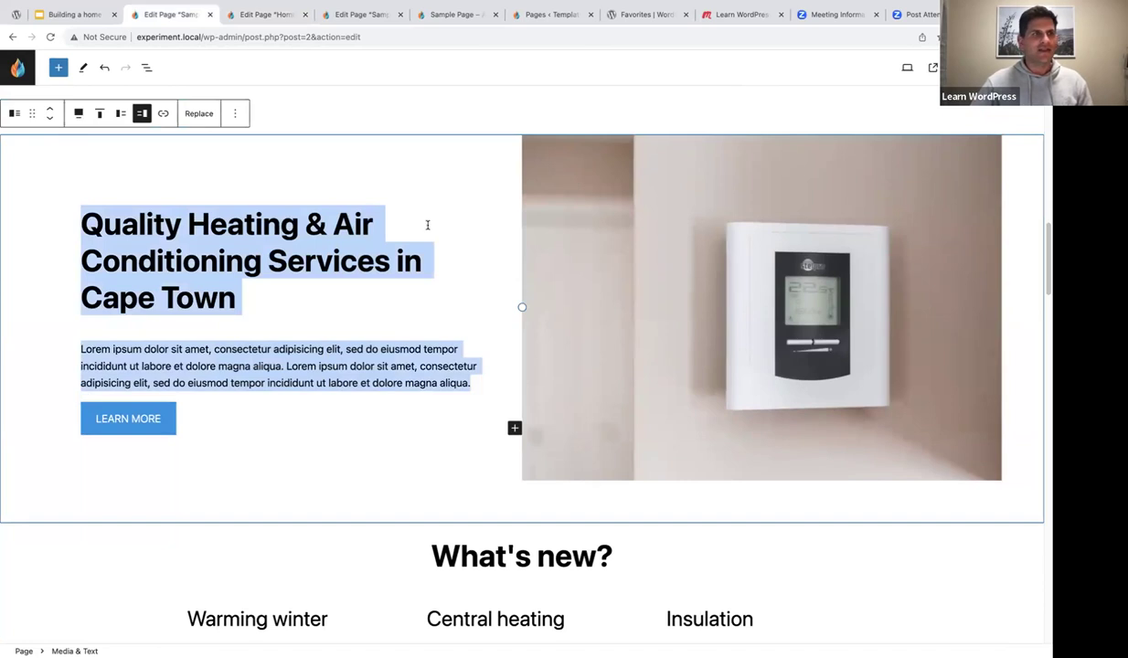
{"action": "scroll", "coordinate": [476, 262], "scroll_direction": "down", "scroll_amount": 5}
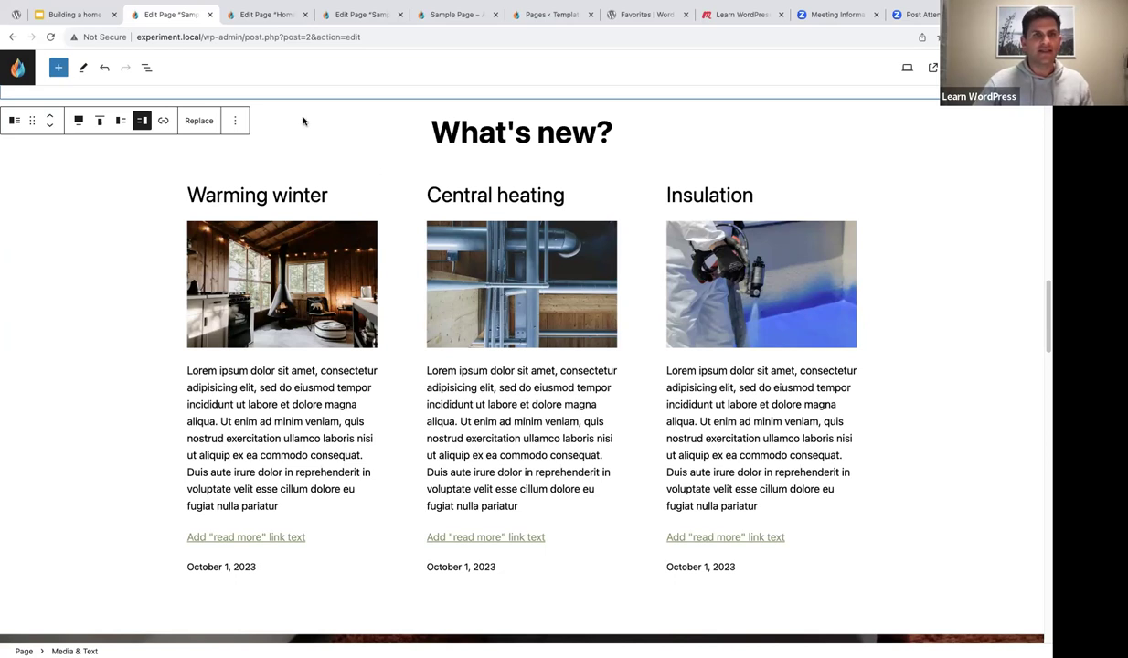
- Return to the Home page being edited and add an empty block after the Media & Text block
{"action": "left_click", "coordinate": [246, 16]}
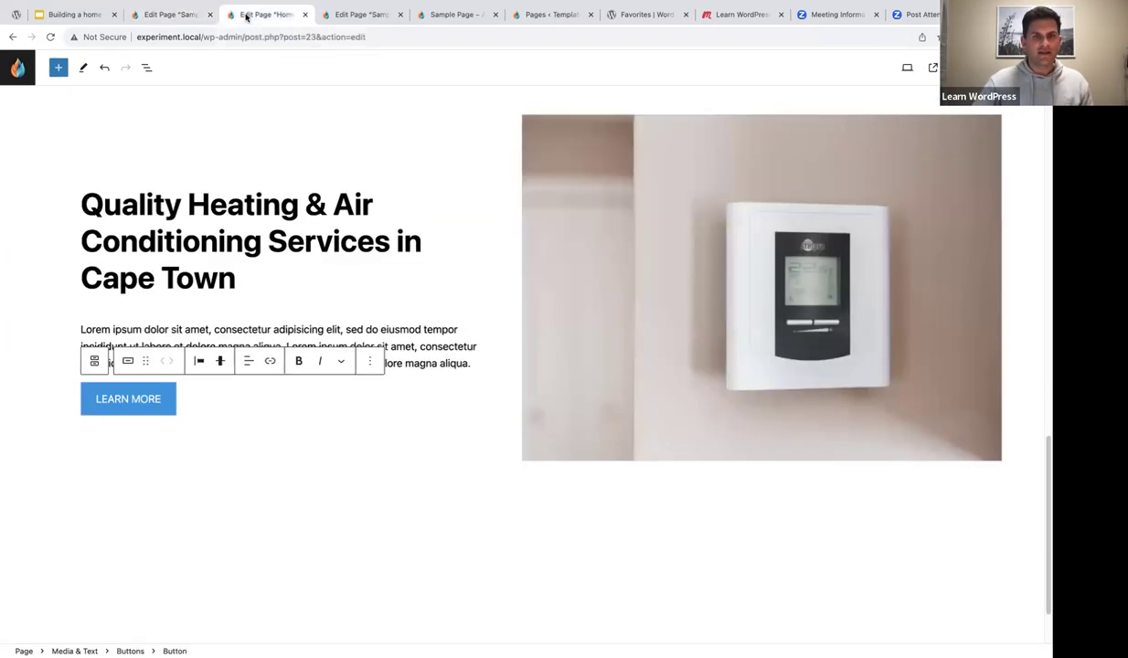
{"action": "left_click", "coordinate": [146, 68]}
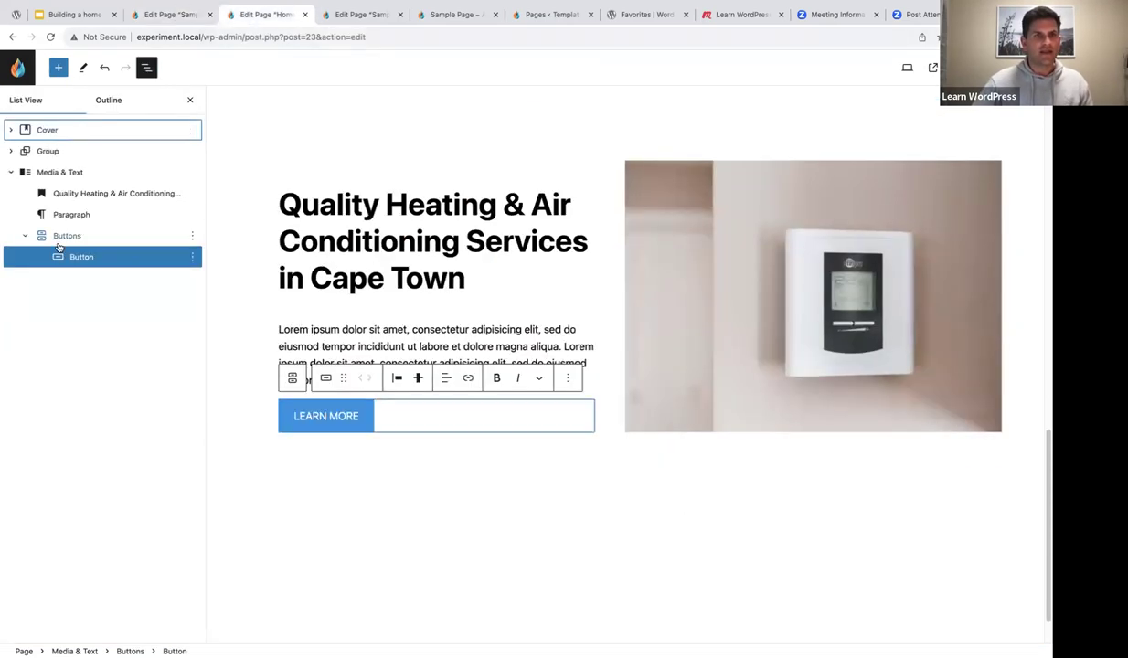
{"action": "left_click", "coordinate": [25, 235]}
{"action": "left_click", "coordinate": [18, 173]}
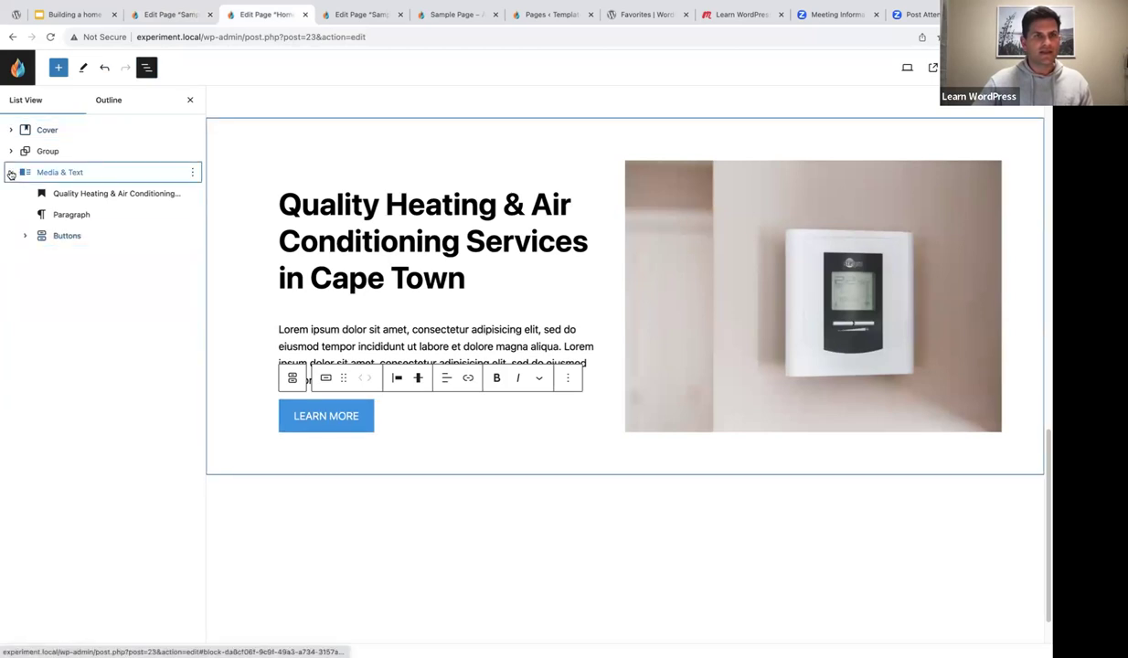
{"action": "left_click", "coordinate": [82, 174]}
{"action": "left_click", "coordinate": [193, 174]}
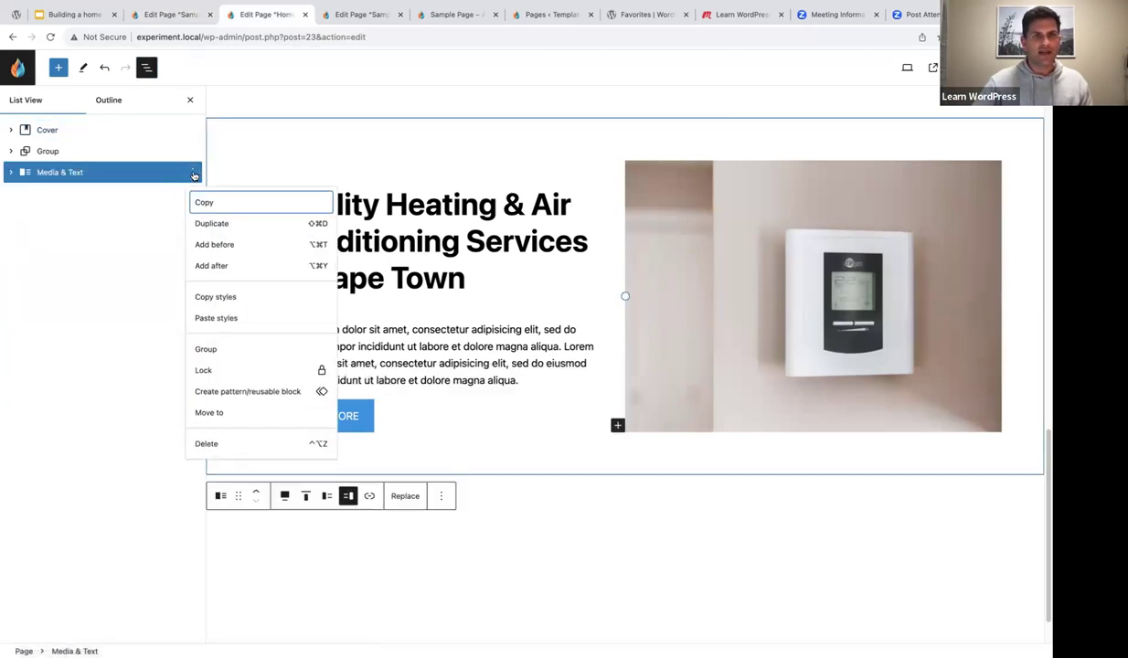
{"action": "left_click", "coordinate": [217, 259]}
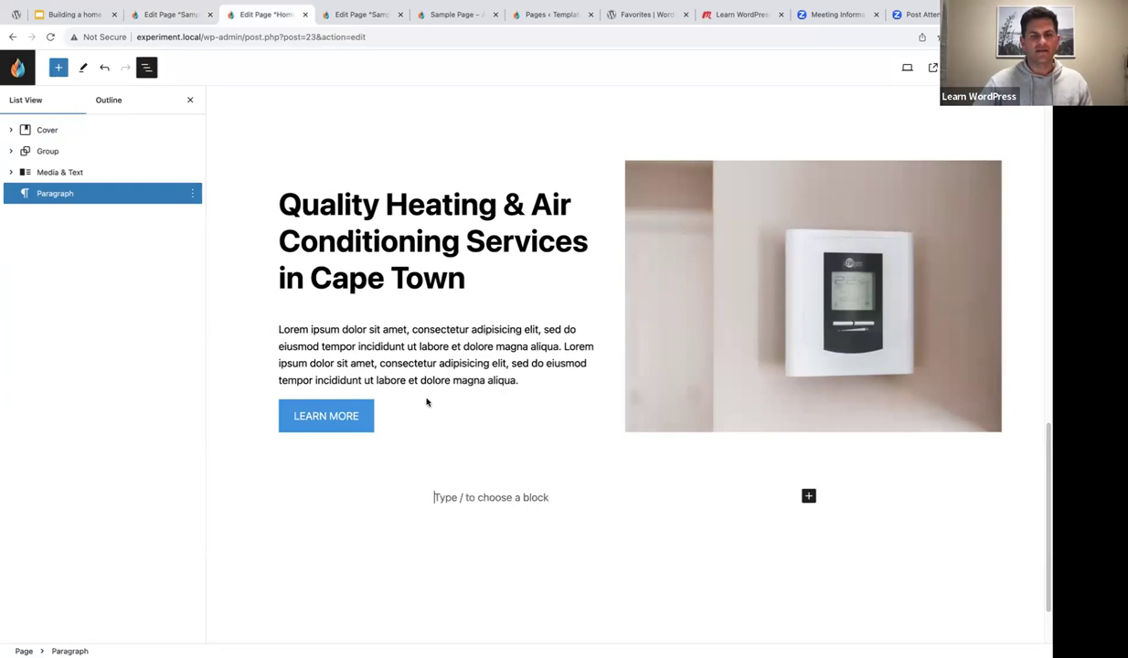
- Turn the empty block into a Group with the single-container layout and make it full width
{"action": "scroll", "coordinate": [427, 403], "scroll_direction": "down", "scroll_amount": 2}
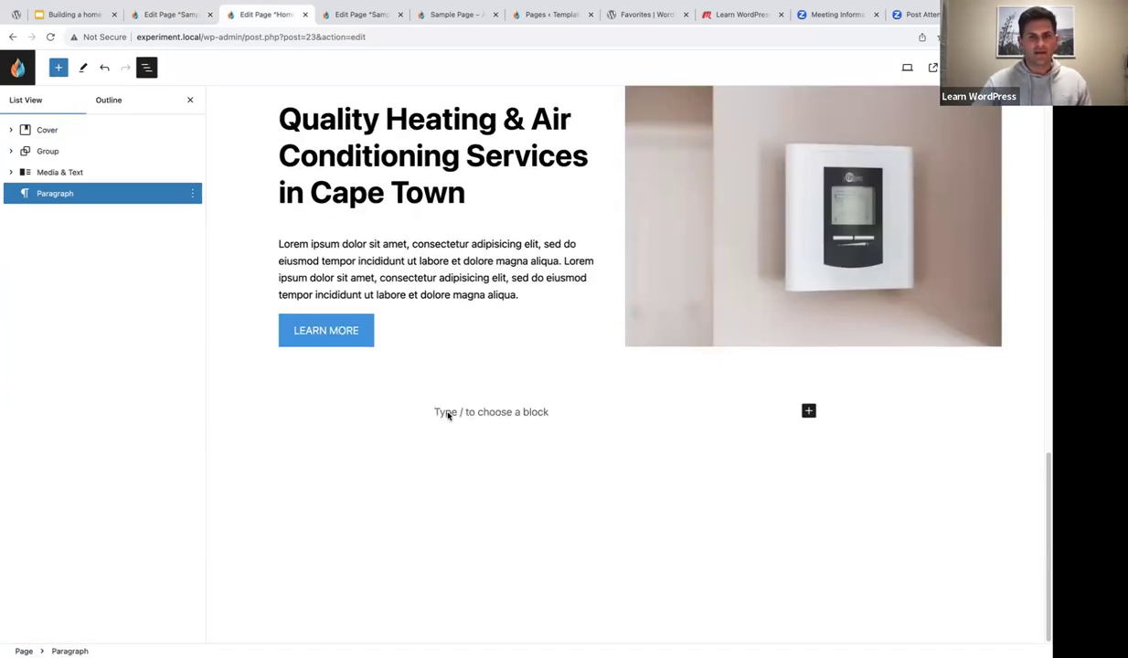
{"action": "type", "text": "/"}
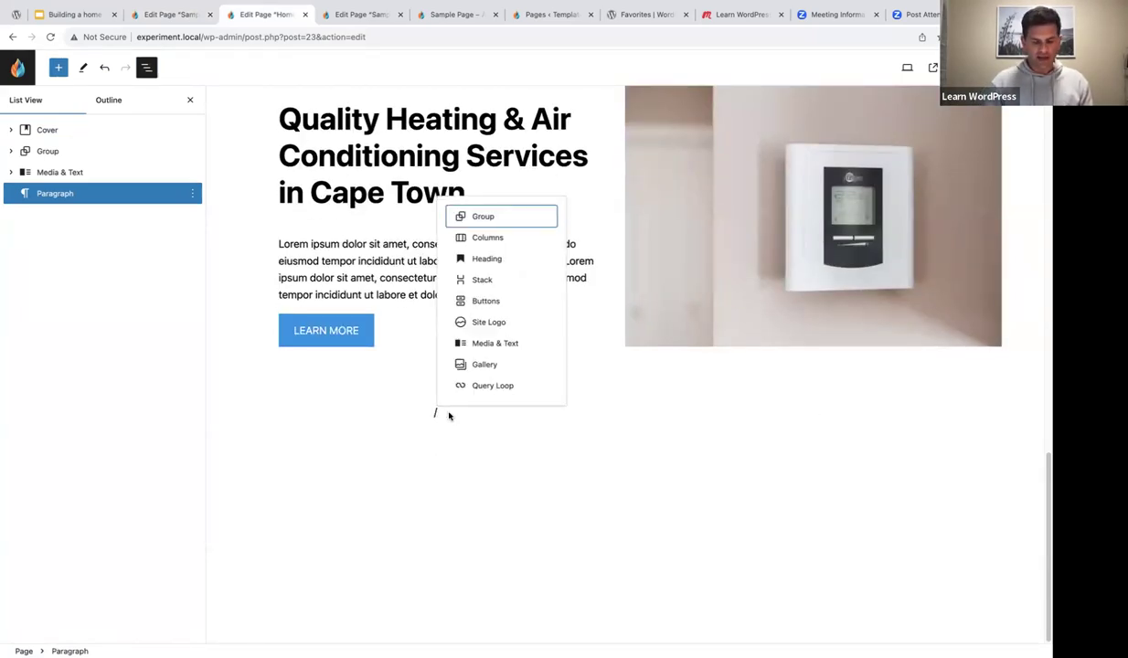
{"action": "type", "text": "group"}
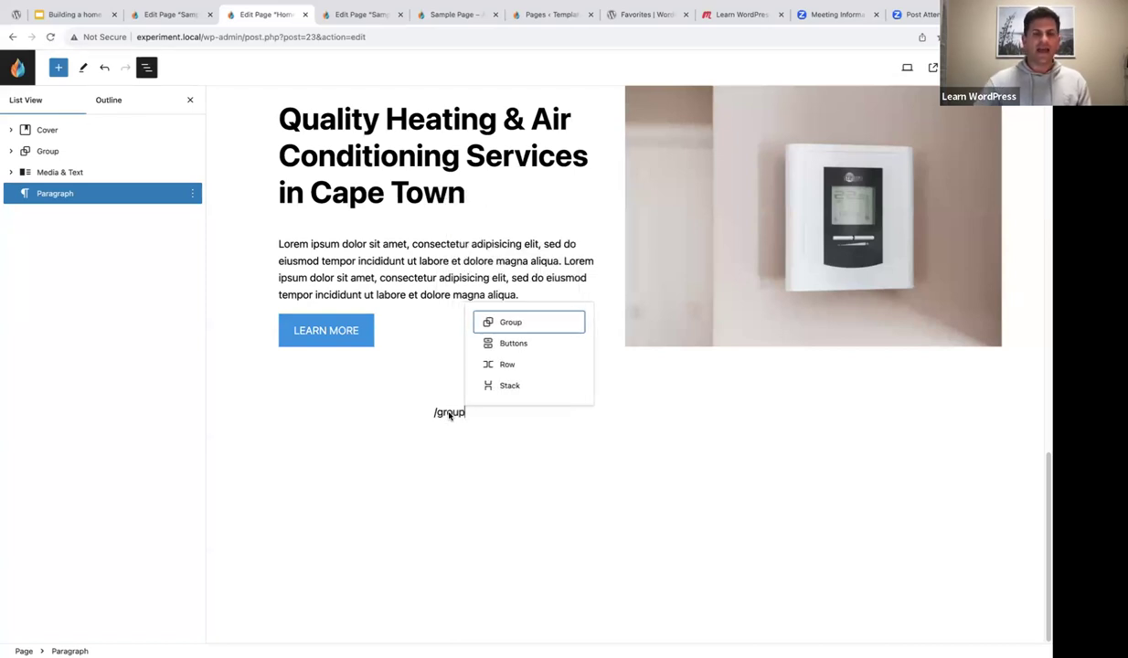
{"action": "left_click", "coordinate": [485, 320]}
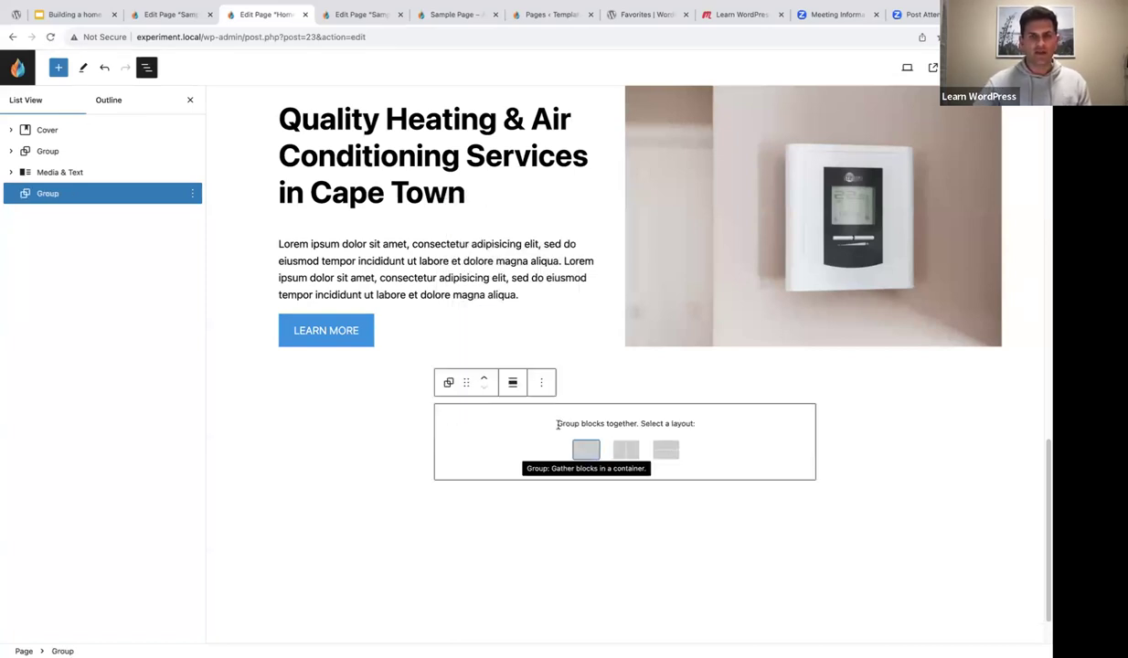
{"action": "left_click", "coordinate": [584, 451]}
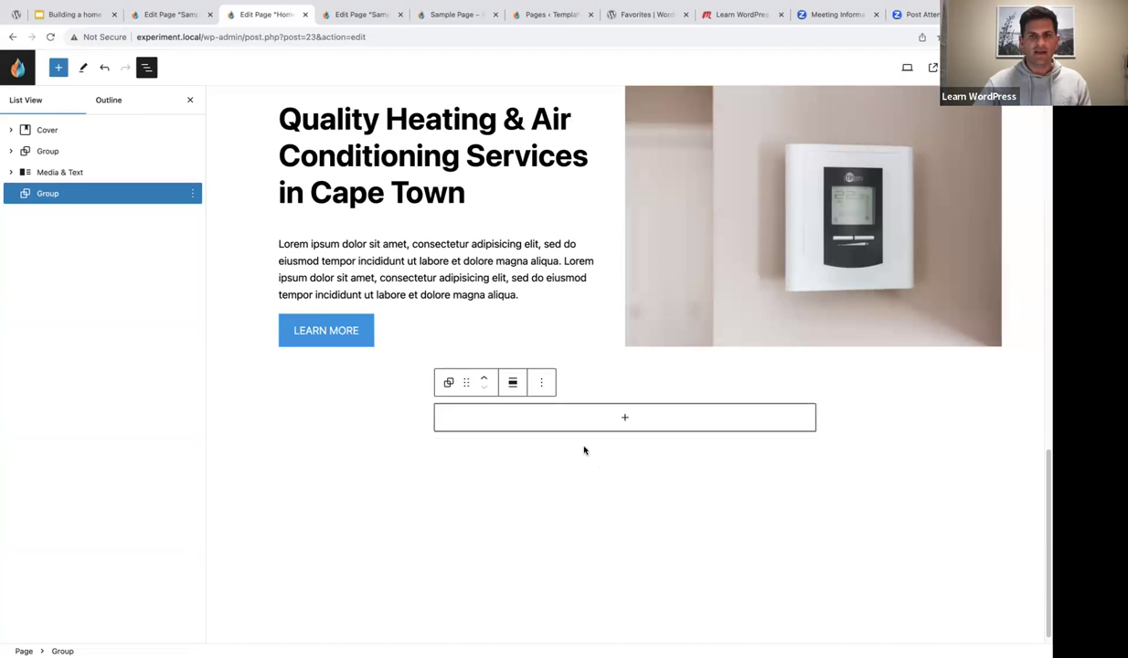
{"action": "left_click", "coordinate": [513, 383]}
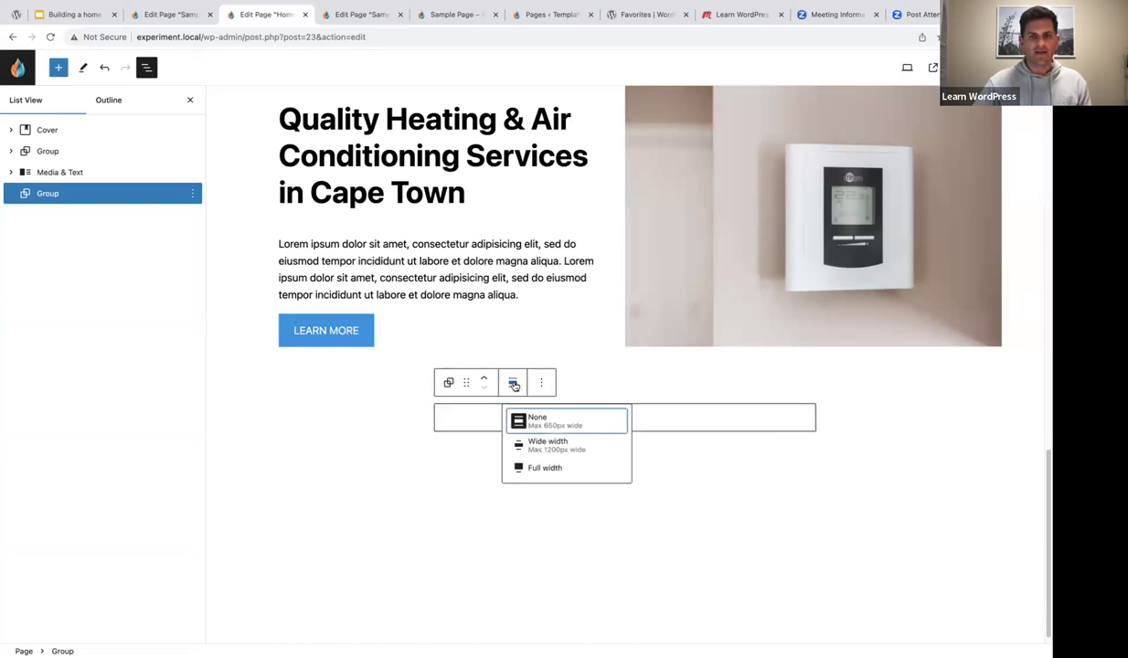
{"action": "left_click", "coordinate": [526, 468]}
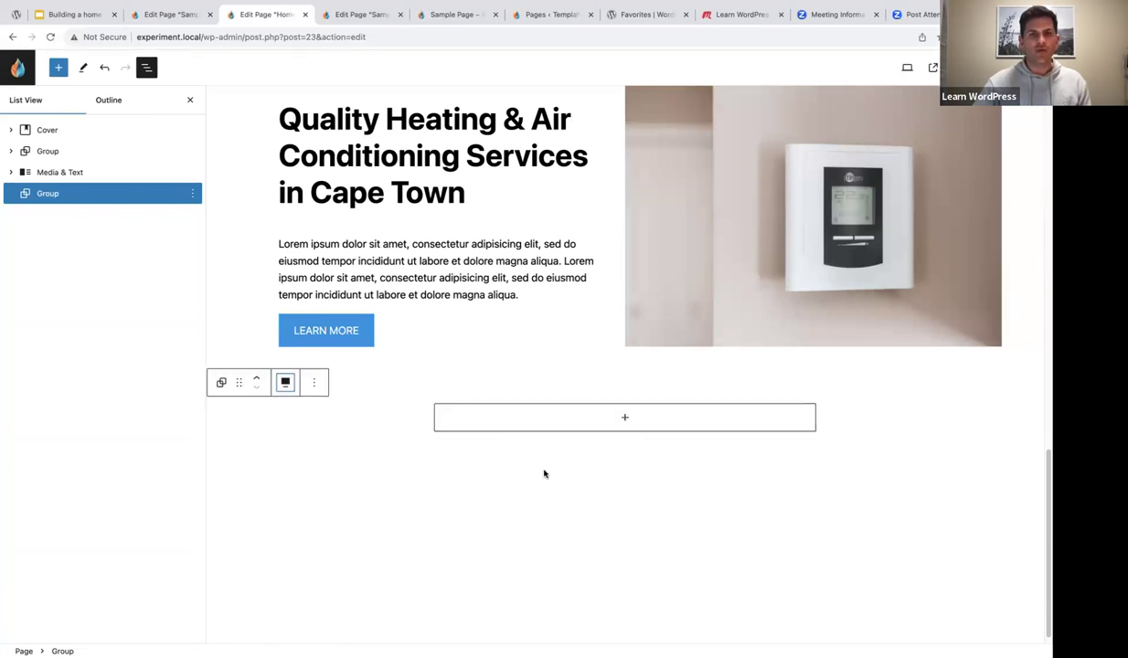
- Add the heading "What's new?" inside the new group and make its text bold
{"action": "left_click", "coordinate": [625, 407]}
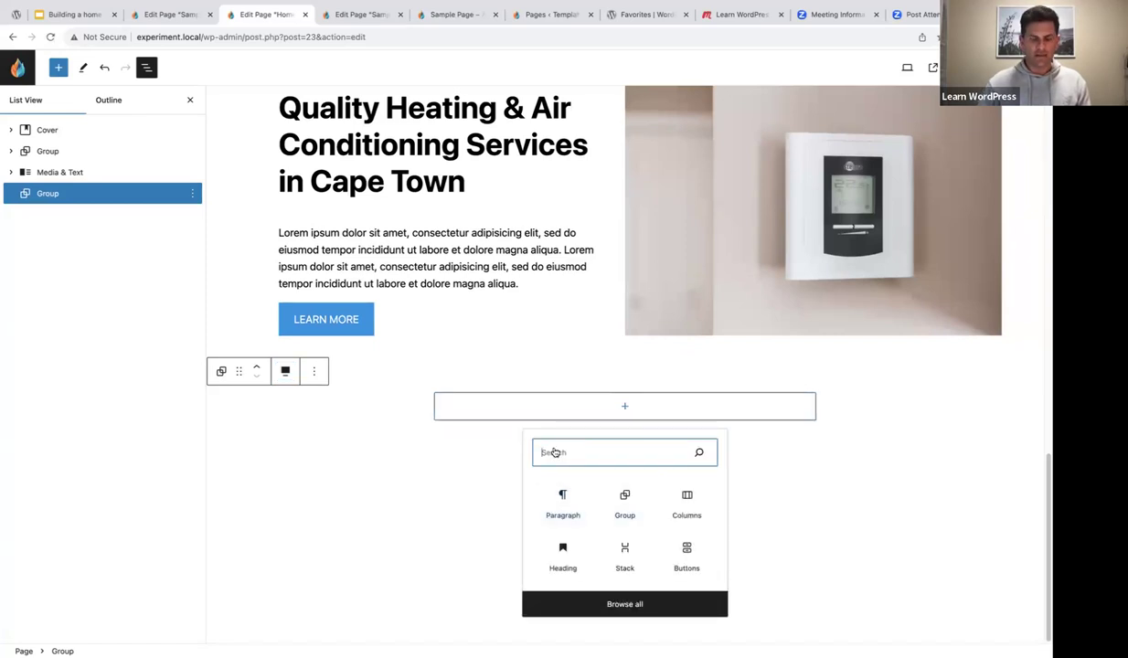
{"action": "type", "text": "head"}
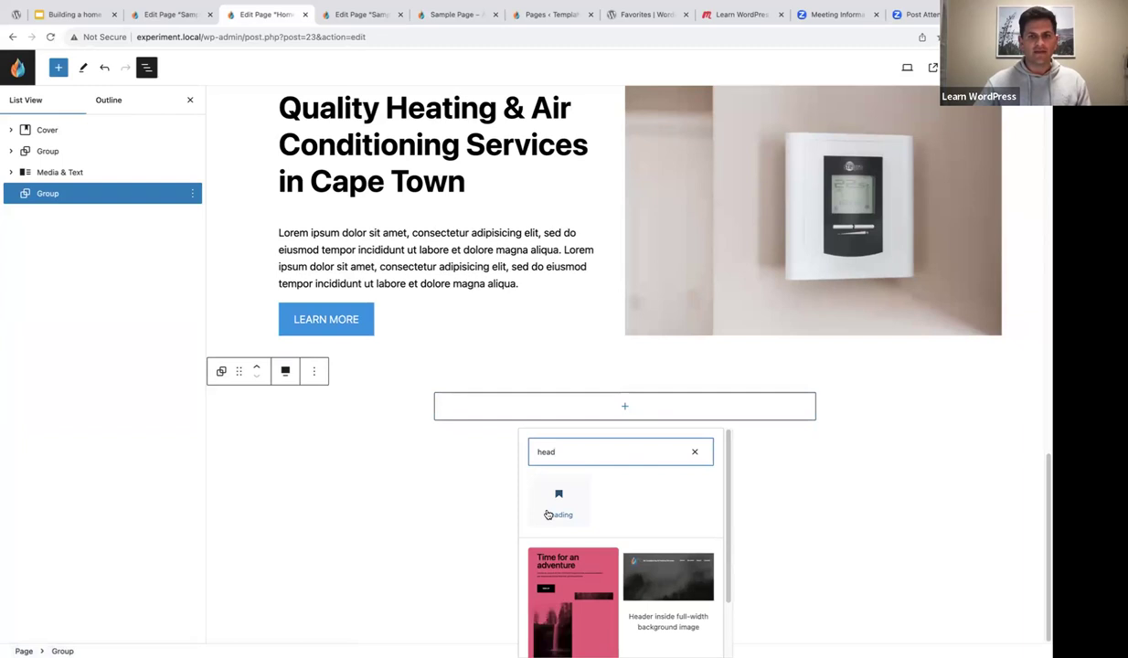
{"action": "left_click", "coordinate": [560, 511]}
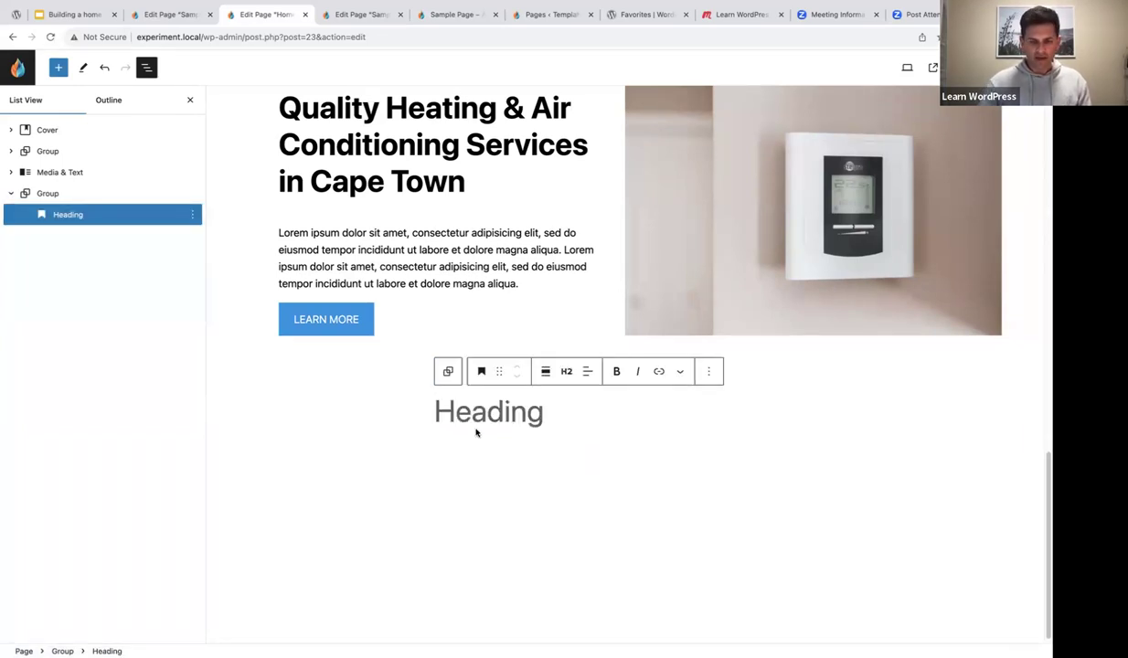
{"action": "type", "text": "What's "}
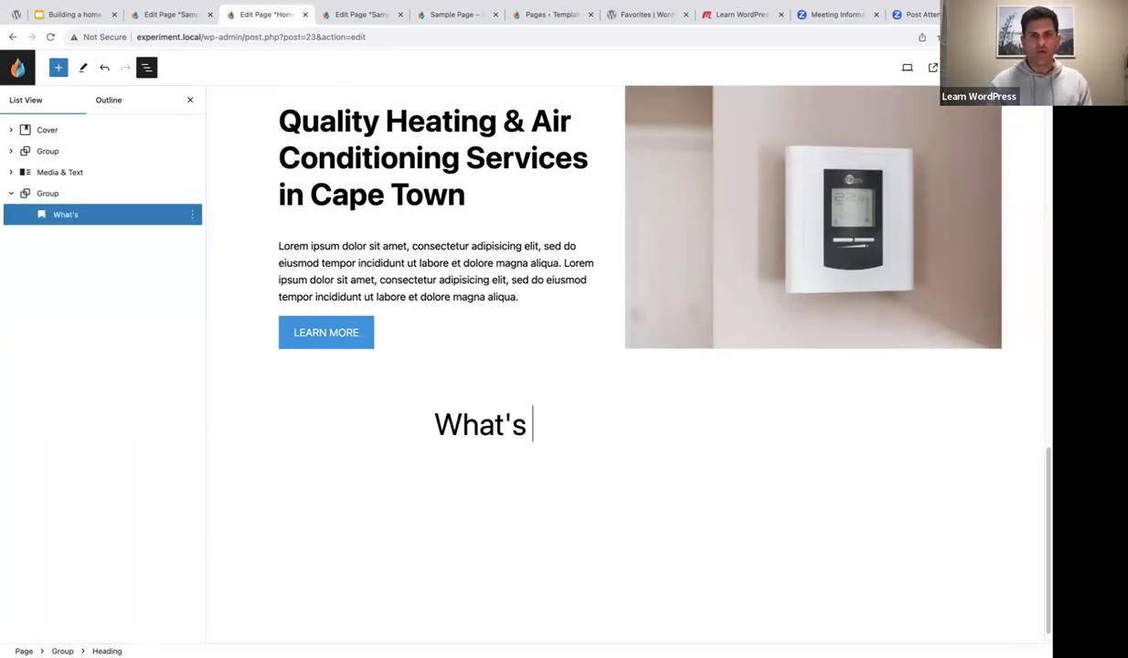
{"action": "type", "text": "new?"}
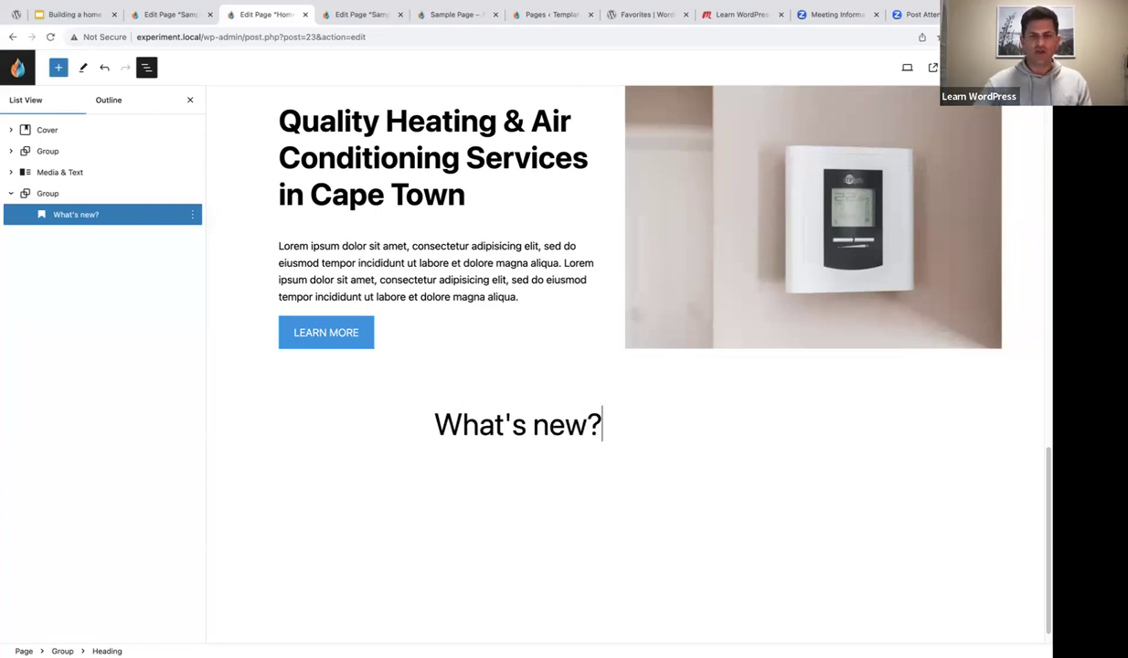
{"action": "left_click_drag", "start_coordinate": [605, 423], "coordinate": [430, 424]}
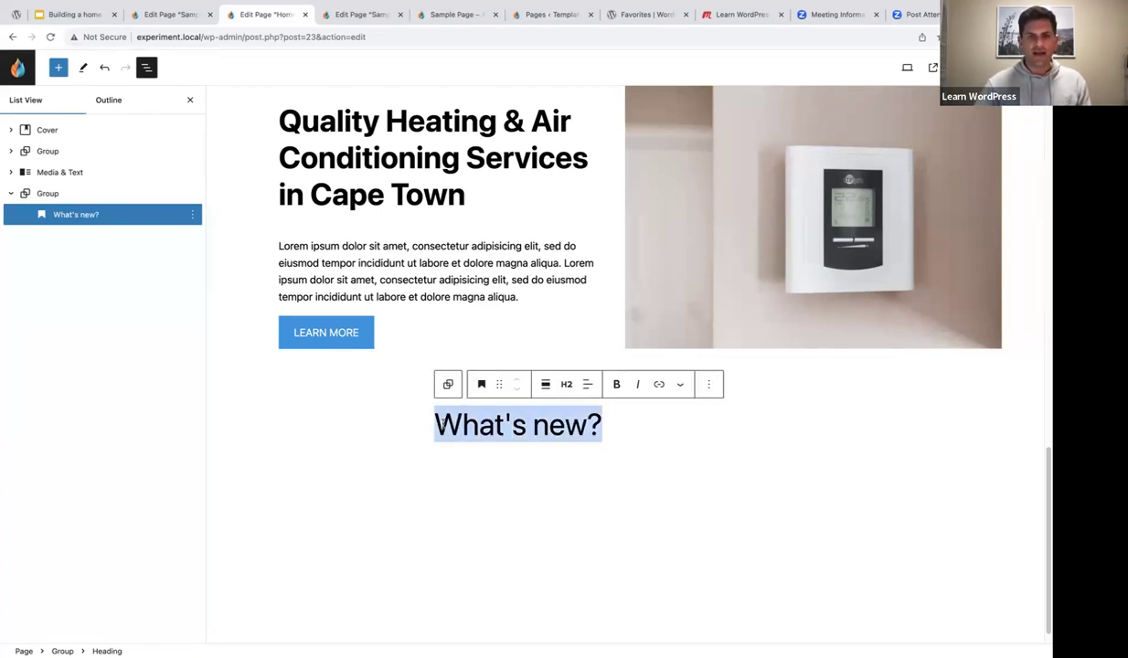
{"action": "left_click", "coordinate": [620, 385]}
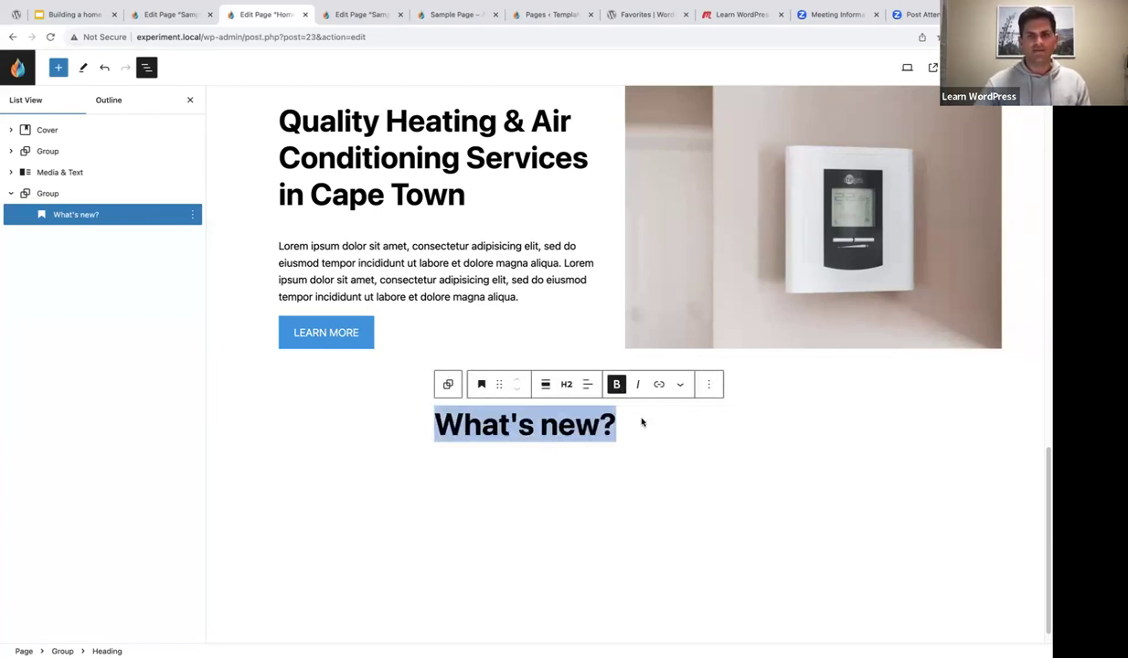
{"action": "left_click", "coordinate": [641, 422]}
- Insert a Query Loop block below the "What's new?" heading inside the group
{"action": "key", "text": "Return"}
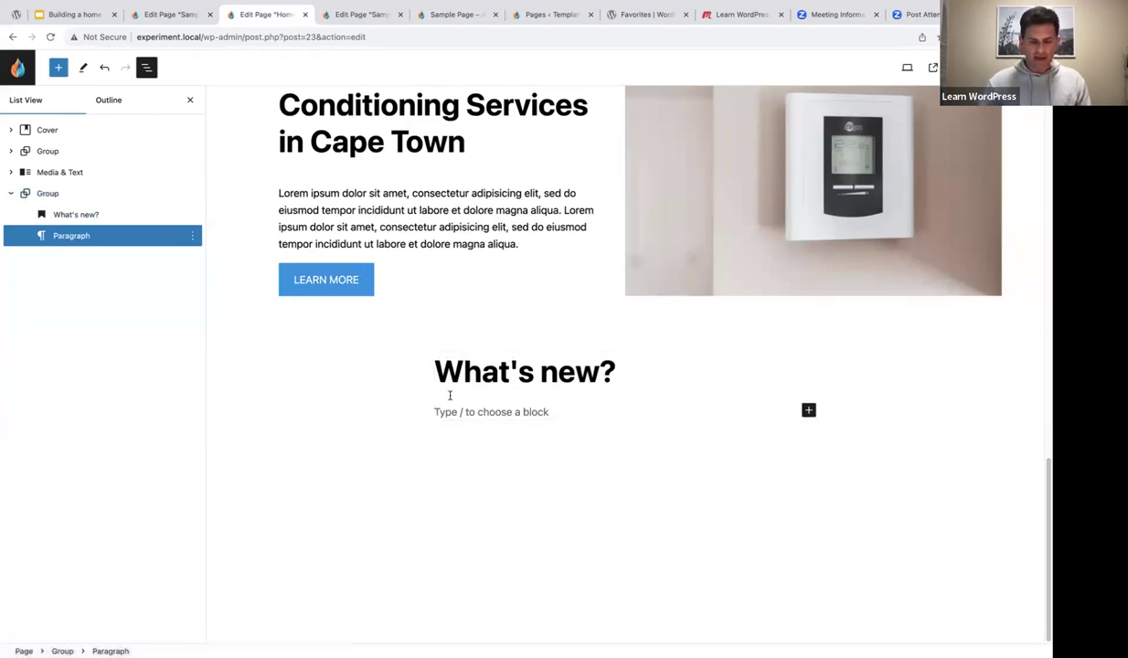
{"action": "type", "text": "/query"}
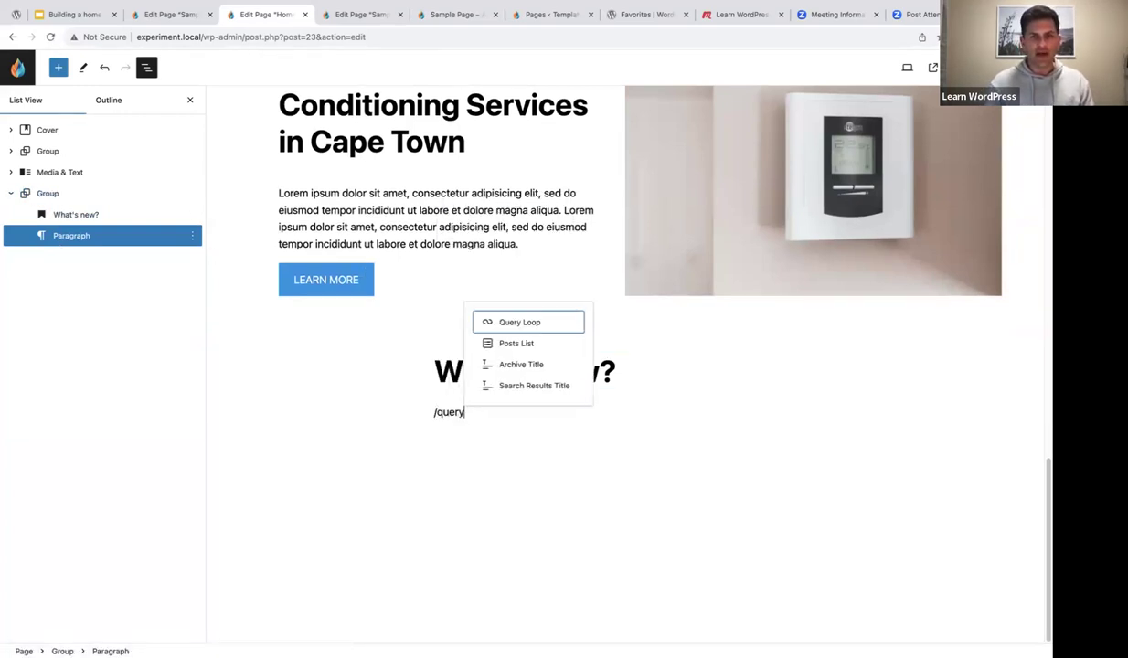
{"action": "type", "text": " loop"}
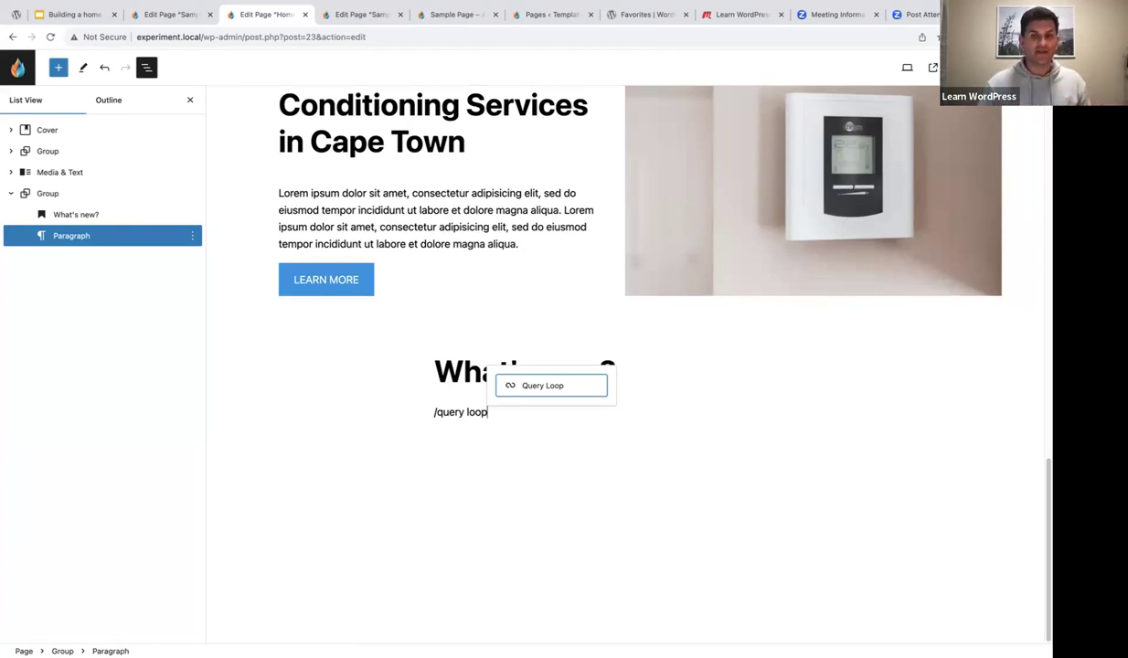
{"action": "left_click", "coordinate": [531, 390]}
{"action": "scroll", "coordinate": [556, 448], "scroll_direction": "down", "scroll_amount": 2}
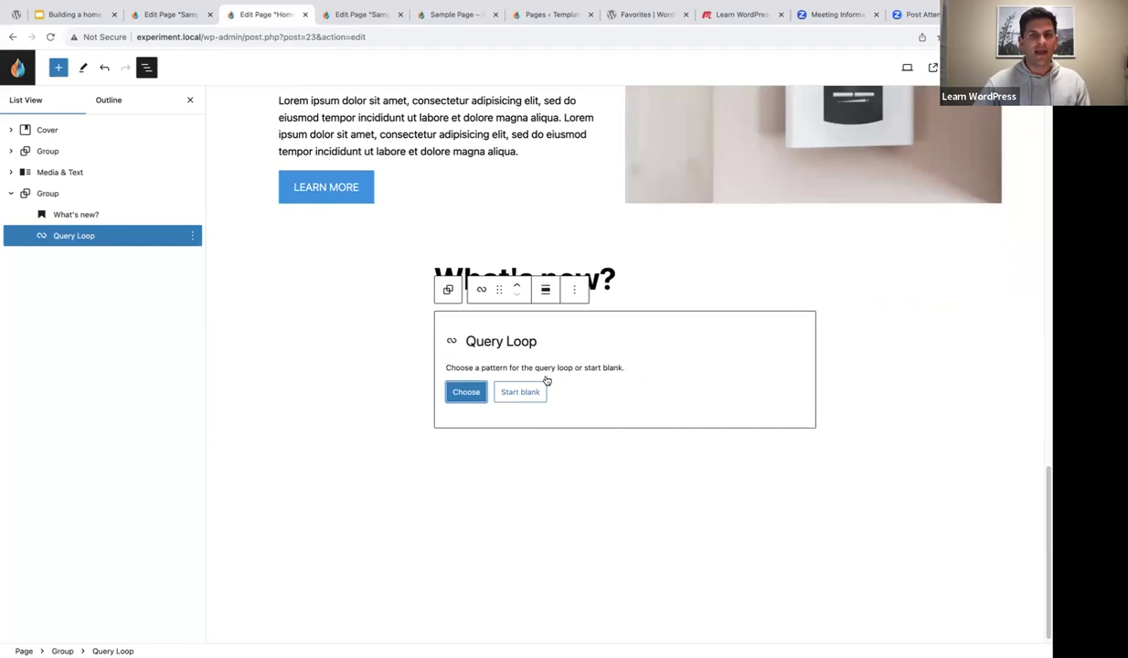
- Apply the three-column Grid pattern to the Query Loop and set the block to wide width
{"action": "left_click", "coordinate": [465, 392]}
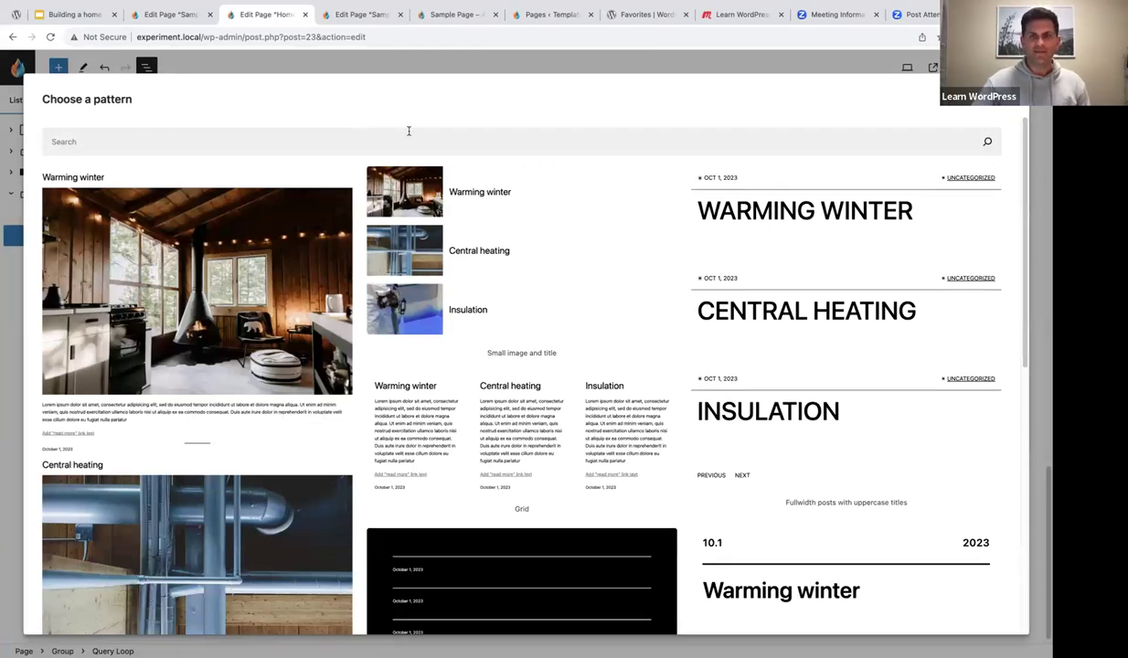
{"action": "scroll", "coordinate": [417, 153], "scroll_direction": "down", "scroll_amount": 3}
{"action": "scroll", "coordinate": [417, 153], "scroll_direction": "down", "scroll_amount": 3}
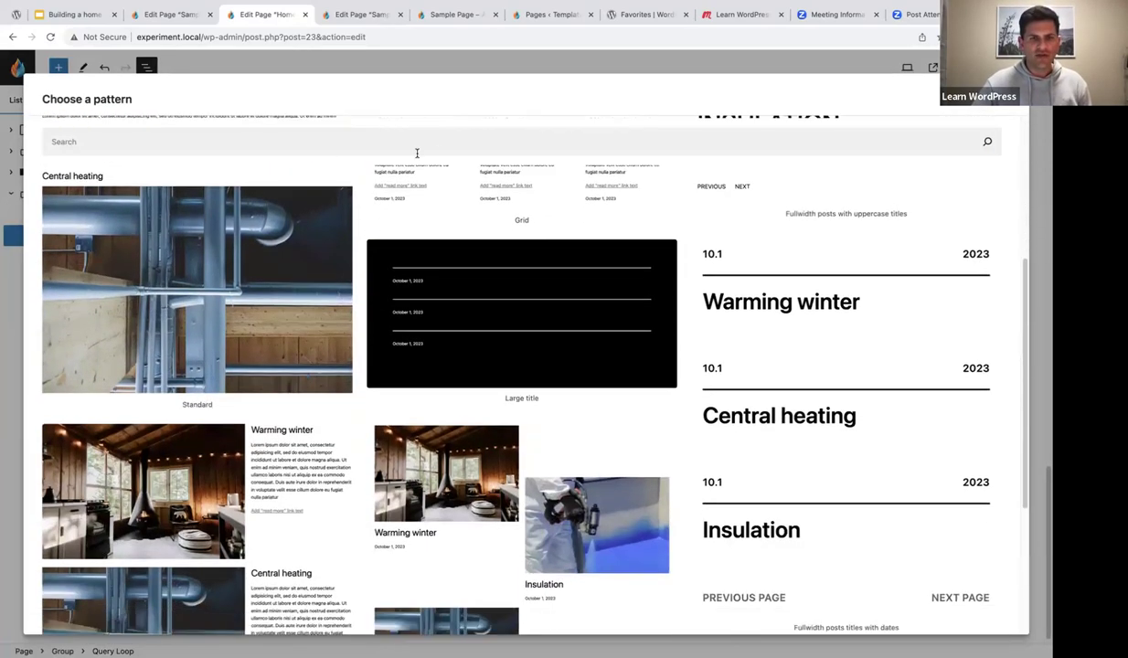
{"action": "scroll", "coordinate": [417, 152], "scroll_direction": "down", "scroll_amount": 2}
{"action": "scroll", "coordinate": [417, 153], "scroll_direction": "up", "scroll_amount": 6}
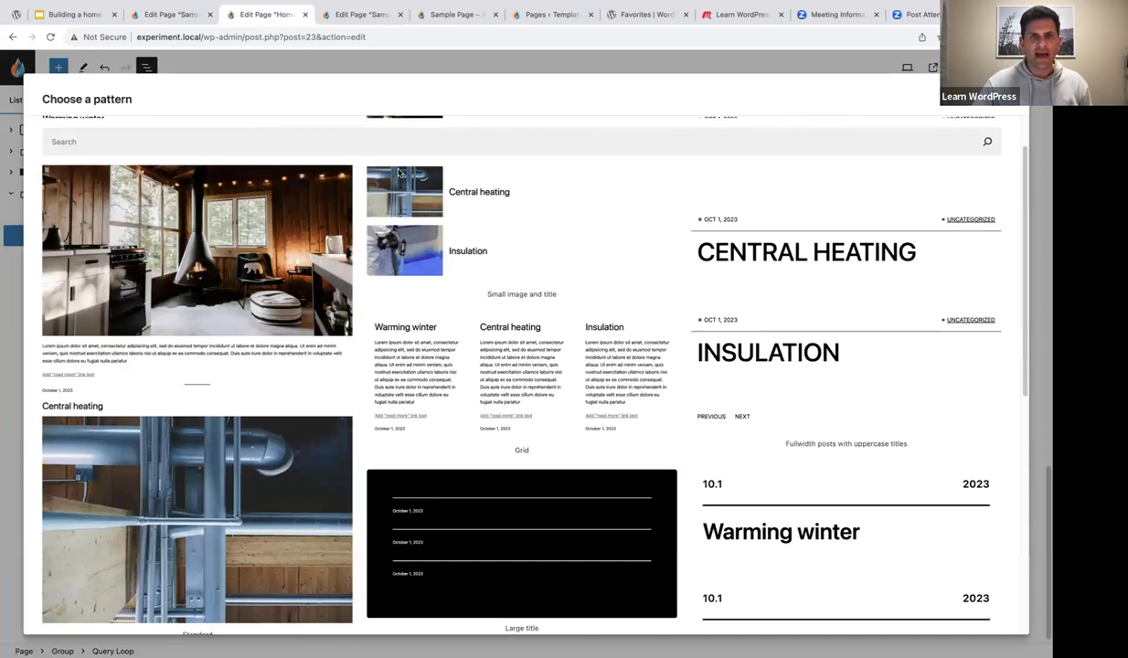
{"action": "left_click", "coordinate": [507, 361]}
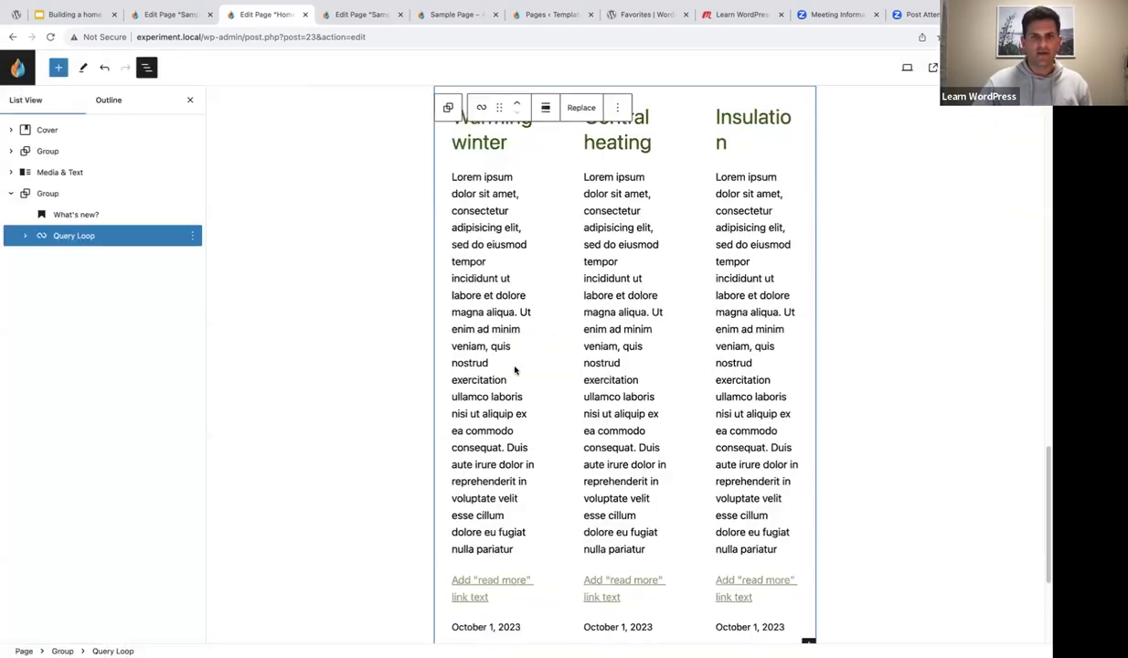
{"action": "left_click", "coordinate": [545, 107]}
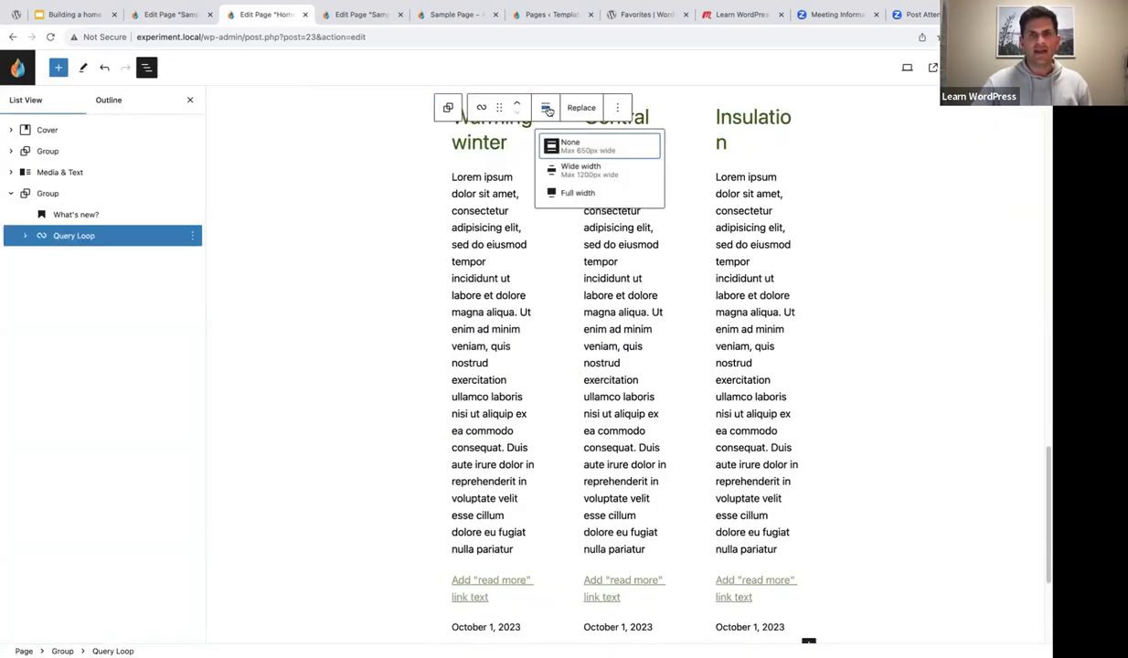
{"action": "left_click", "coordinate": [560, 171]}
{"action": "scroll", "coordinate": [516, 341], "scroll_direction": "up", "scroll_amount": 2}
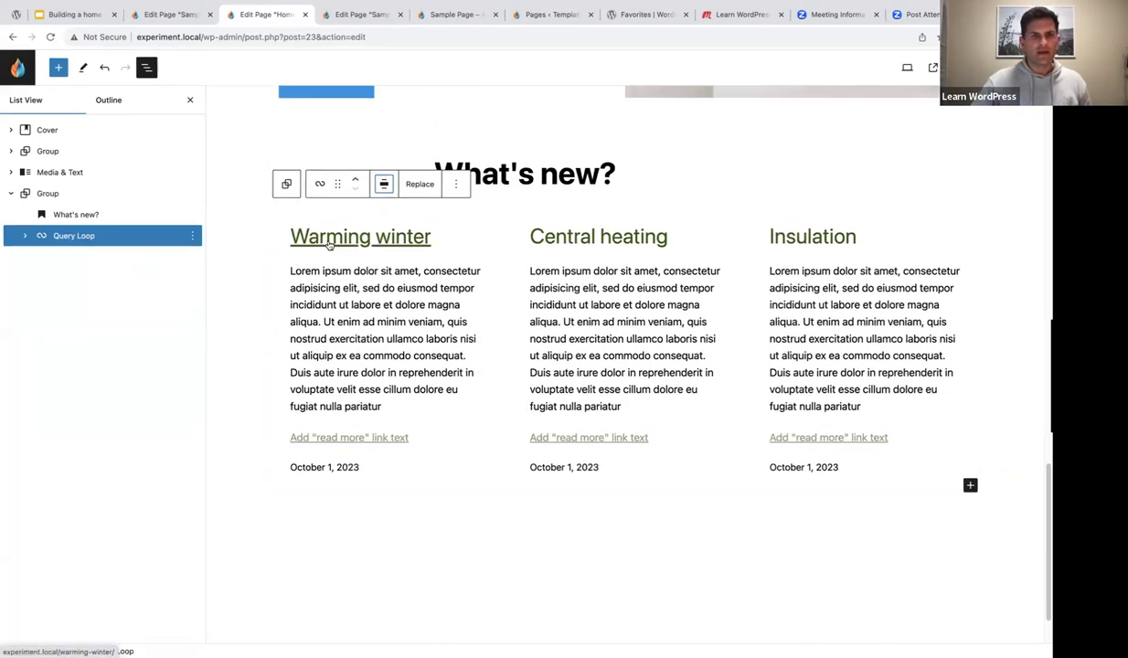
- Set the text and link colors of the Query Loop's post Title to Contrast black (#000000)
{"action": "left_click", "coordinate": [23, 237]}
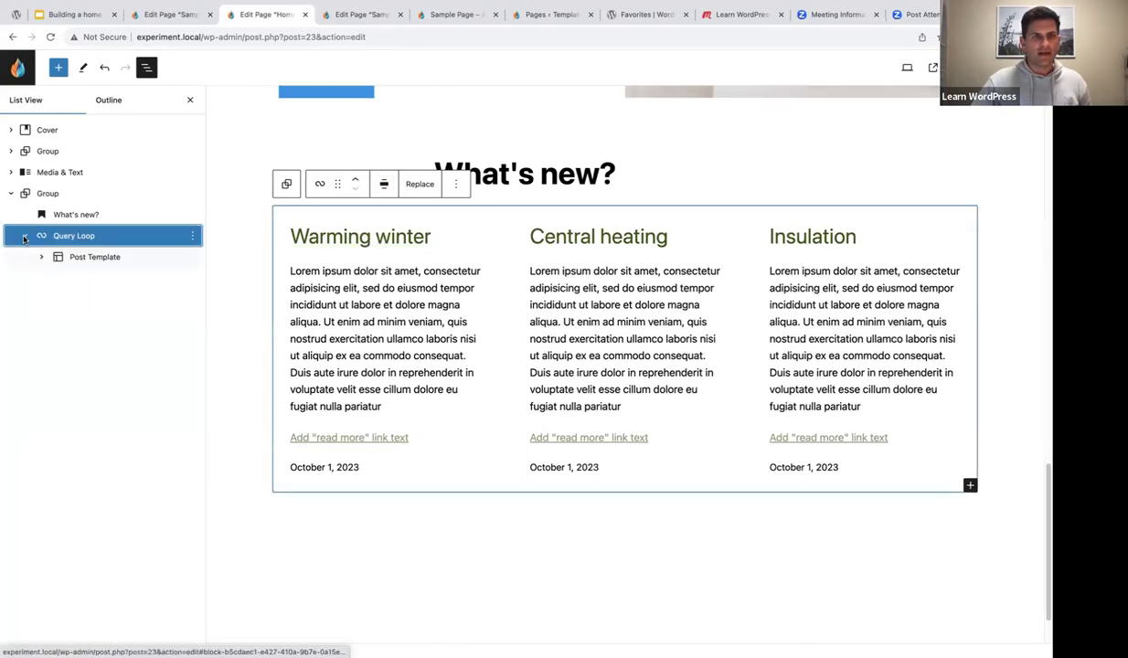
{"action": "left_click", "coordinate": [42, 257]}
{"action": "left_click", "coordinate": [58, 278]}
{"action": "left_click", "coordinate": [106, 301]}
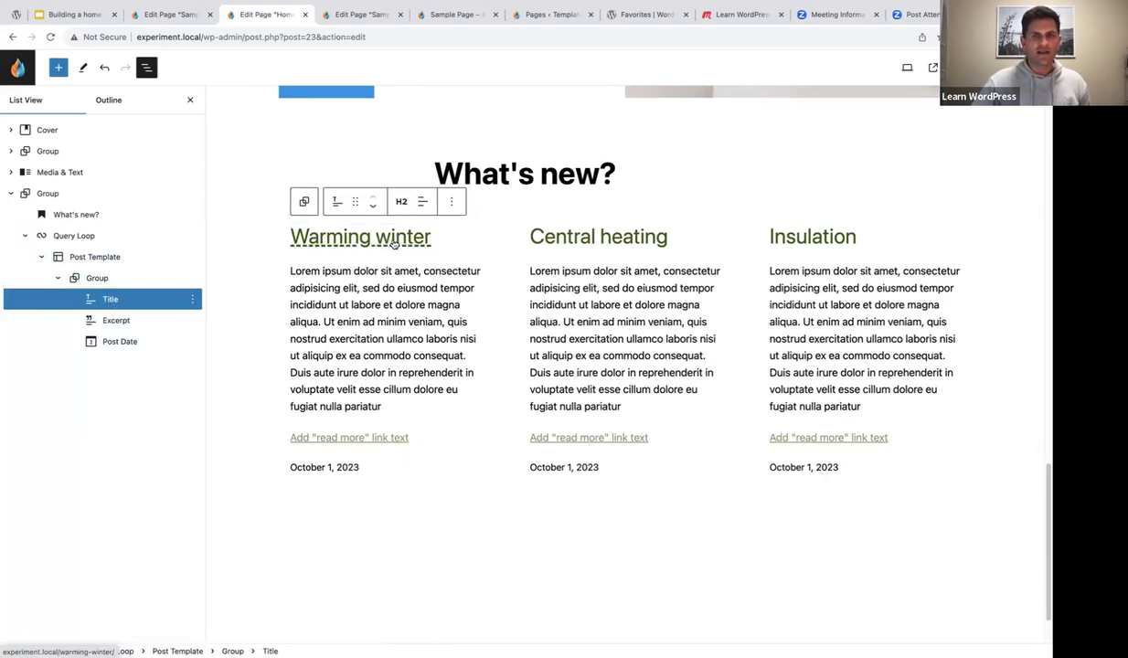
{"action": "key", "text": "ctrl+shift+comma"}
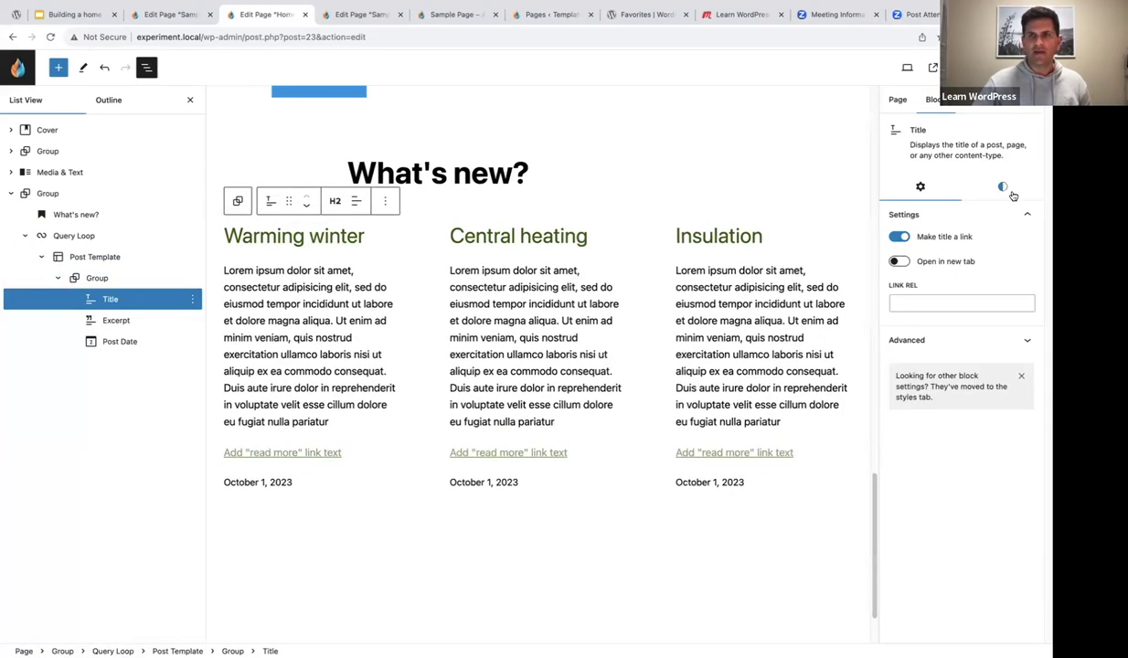
{"action": "left_click", "coordinate": [967, 183]}
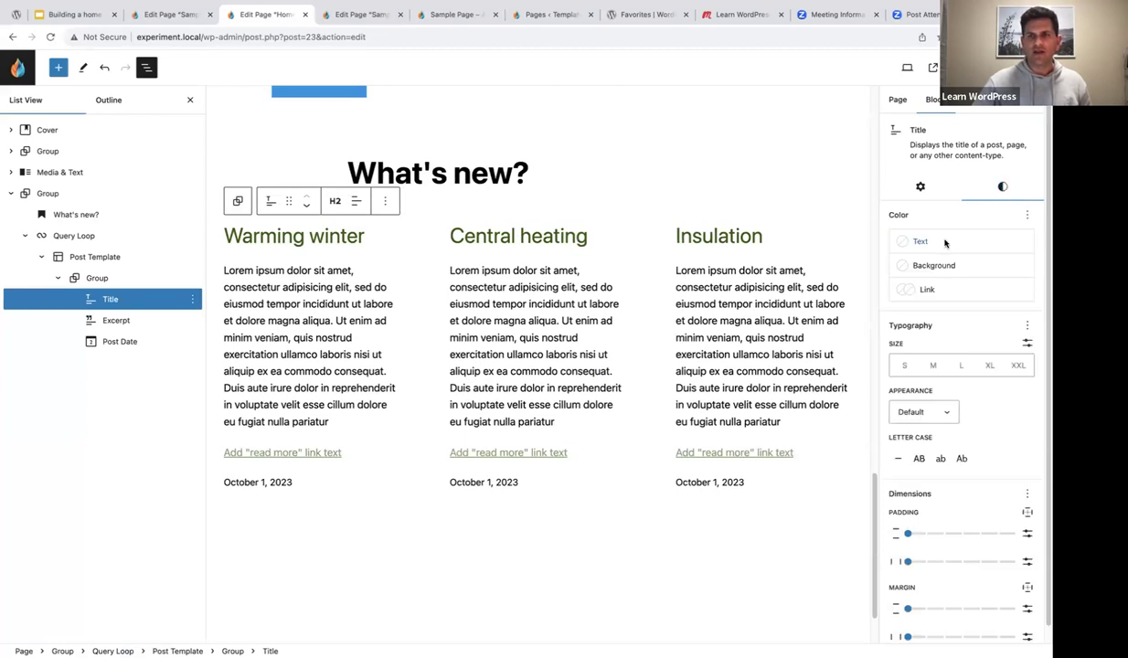
{"action": "left_click", "coordinate": [917, 238]}
{"action": "left_click", "coordinate": [758, 347]}
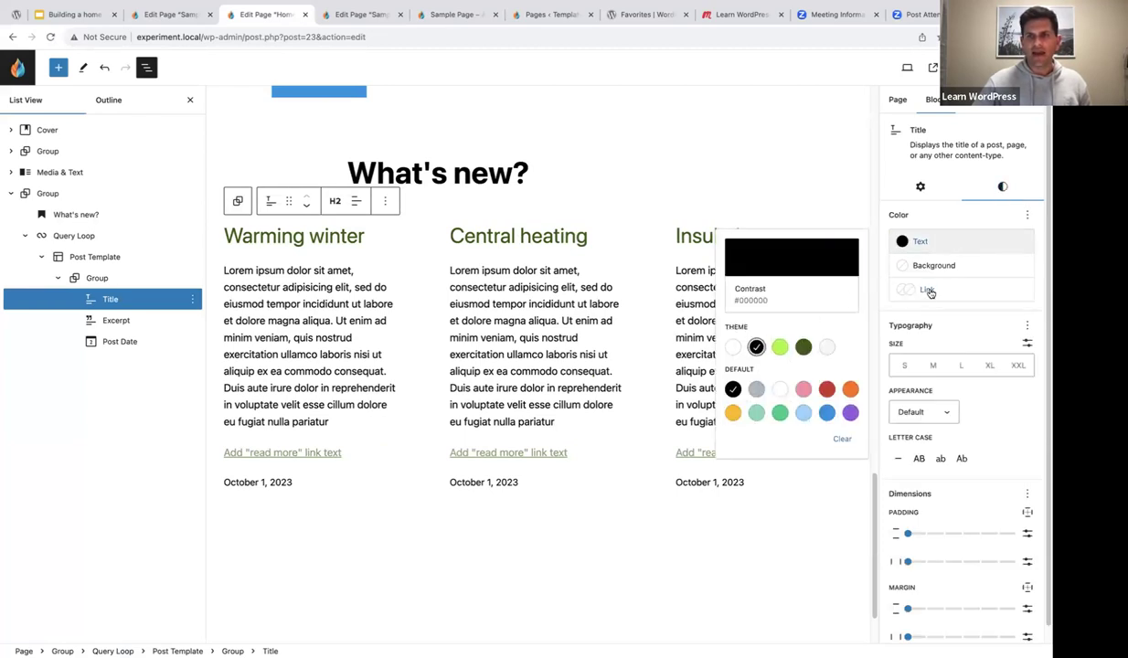
{"action": "left_click", "coordinate": [925, 290]}
{"action": "left_click", "coordinate": [756, 424]}
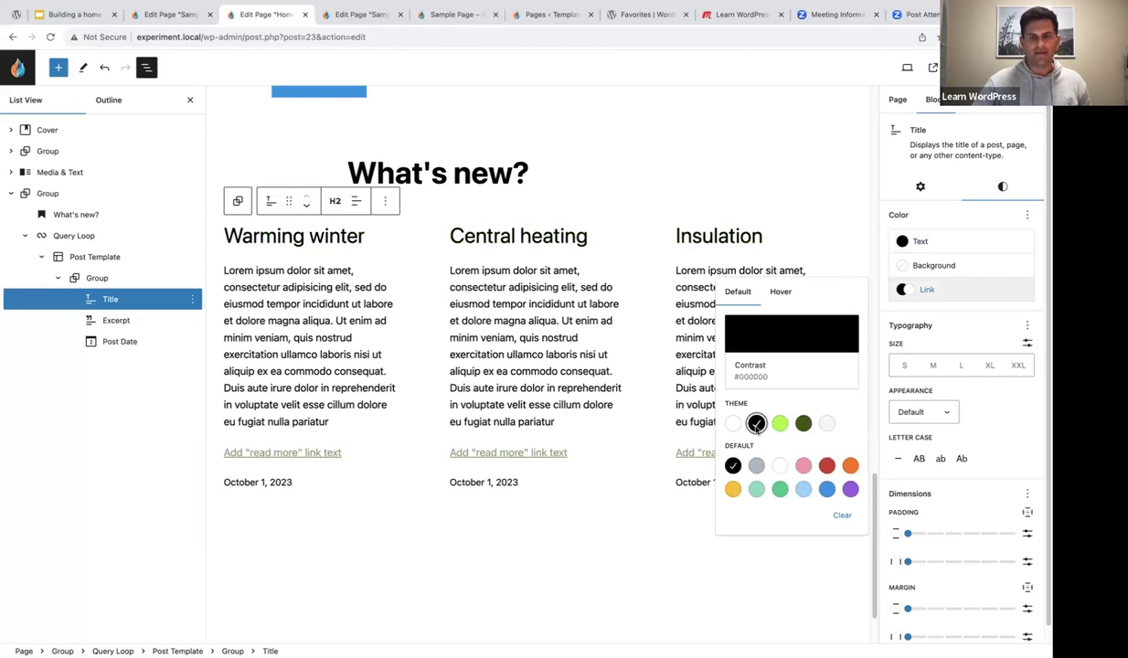
- Set the text and link colors of the Query Loop's post Excerpt to Contrast black (#000000)
{"action": "left_click", "coordinate": [262, 453]}
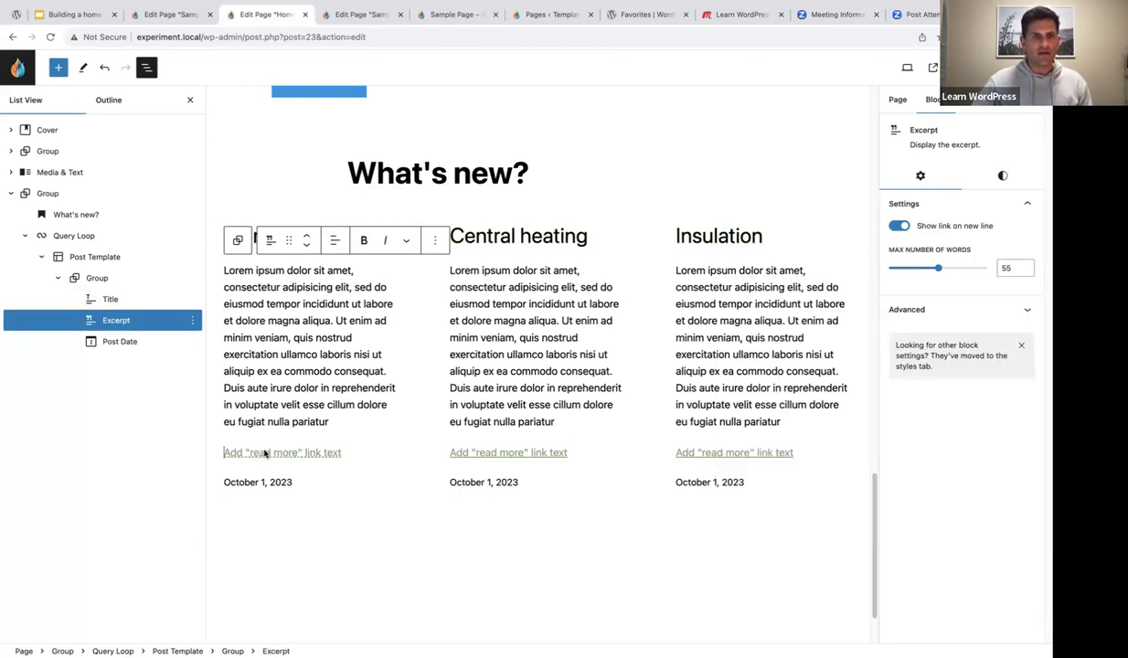
{"action": "left_click", "coordinate": [1003, 176]}
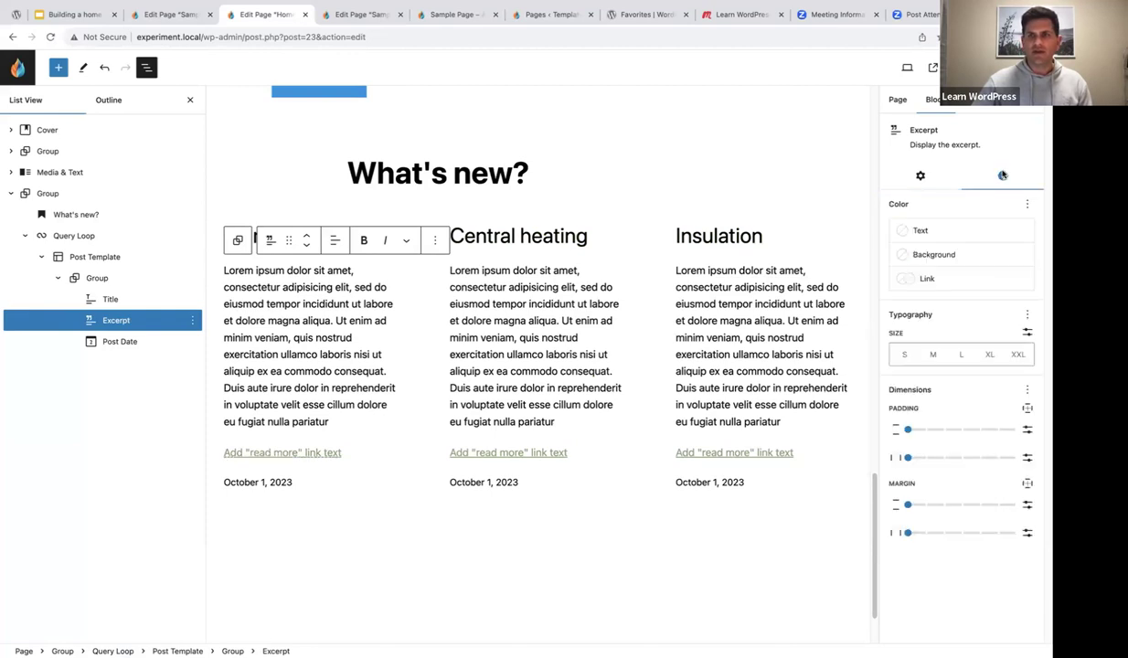
{"action": "left_click", "coordinate": [939, 230]}
{"action": "left_click", "coordinate": [756, 337]}
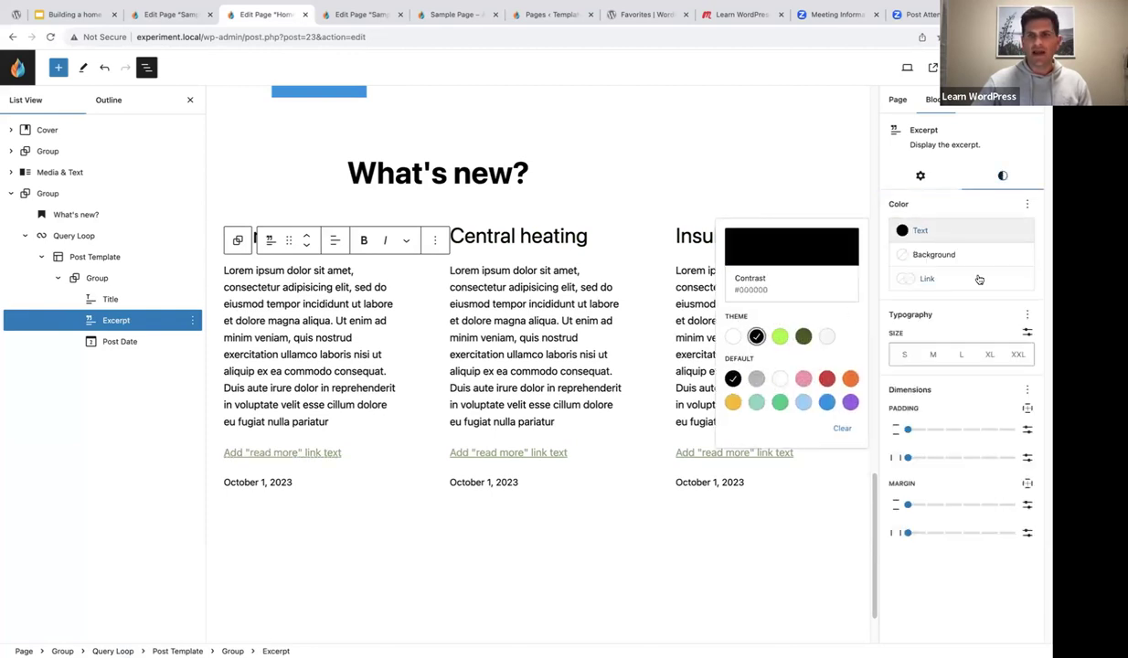
{"action": "left_click", "coordinate": [979, 279]}
{"action": "left_click", "coordinate": [756, 412]}
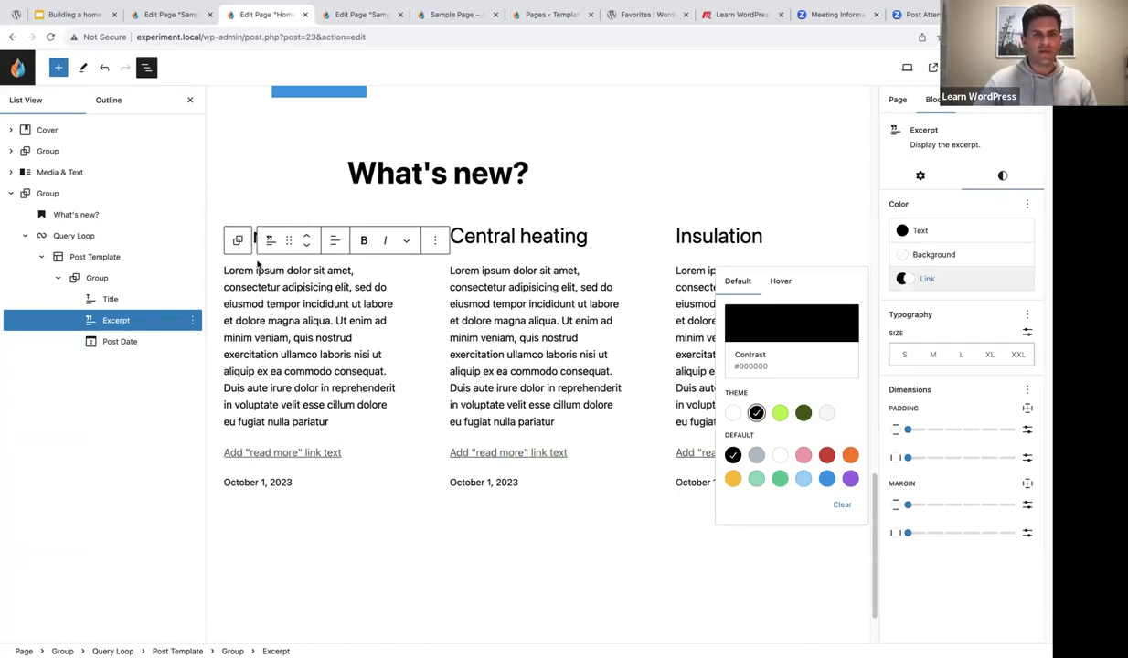
{"action": "left_click", "coordinate": [374, 240]}
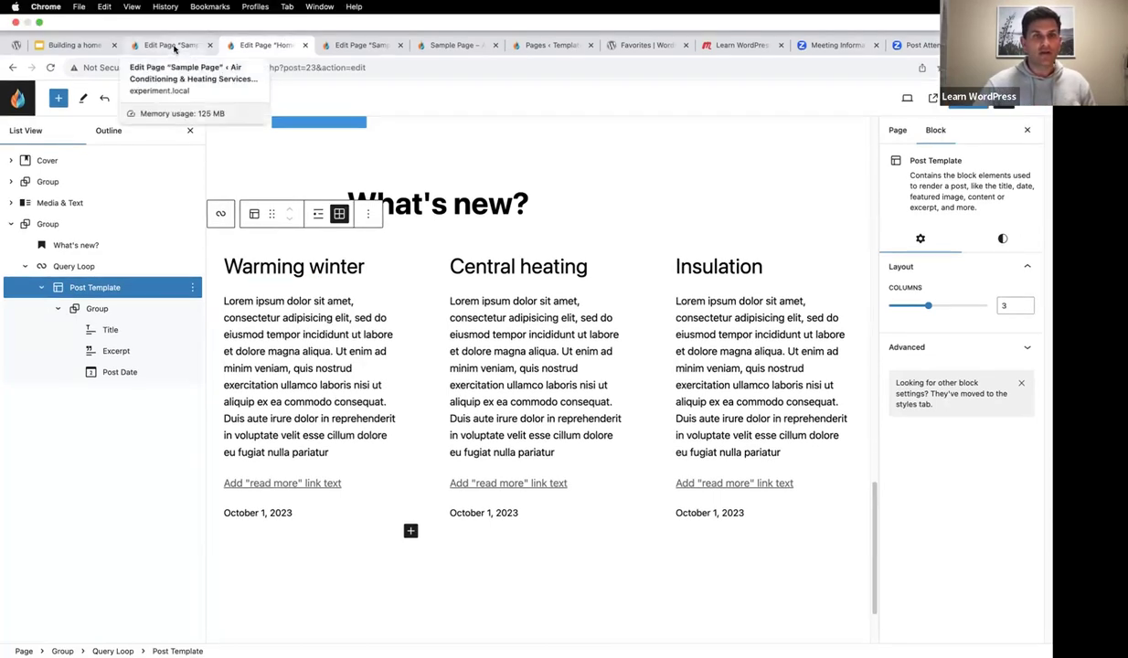
- Check the "What's new?" section on the Sample Page and the featured image set on the "Warming winter" post
{"action": "left_click", "coordinate": [173, 46]}
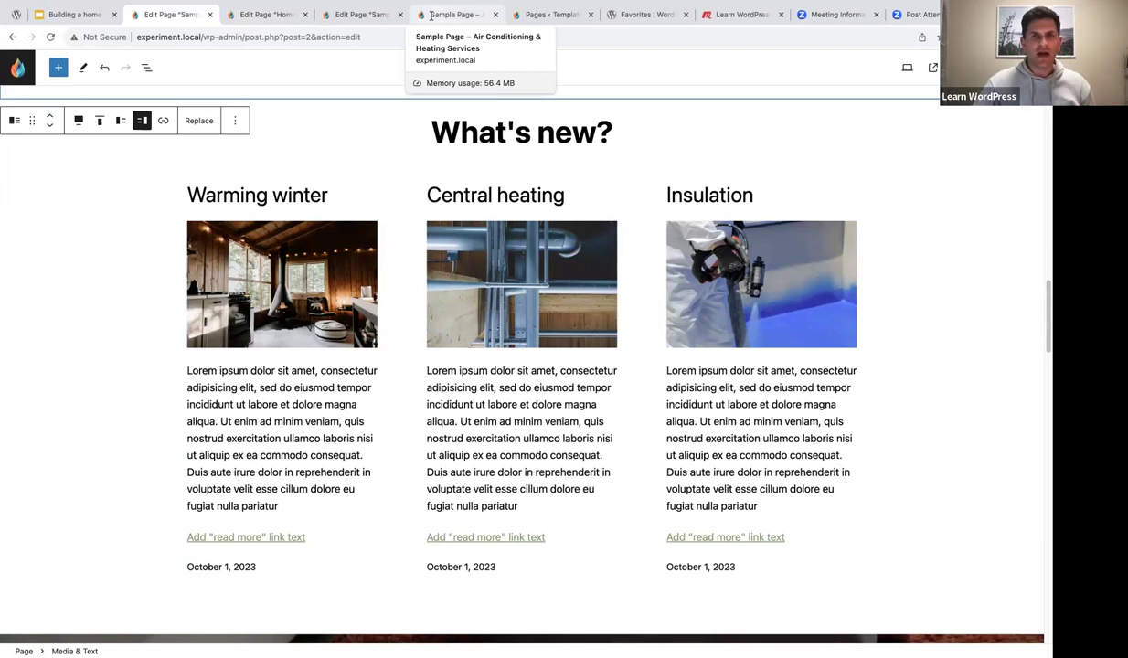
{"action": "left_click", "coordinate": [518, 13]}
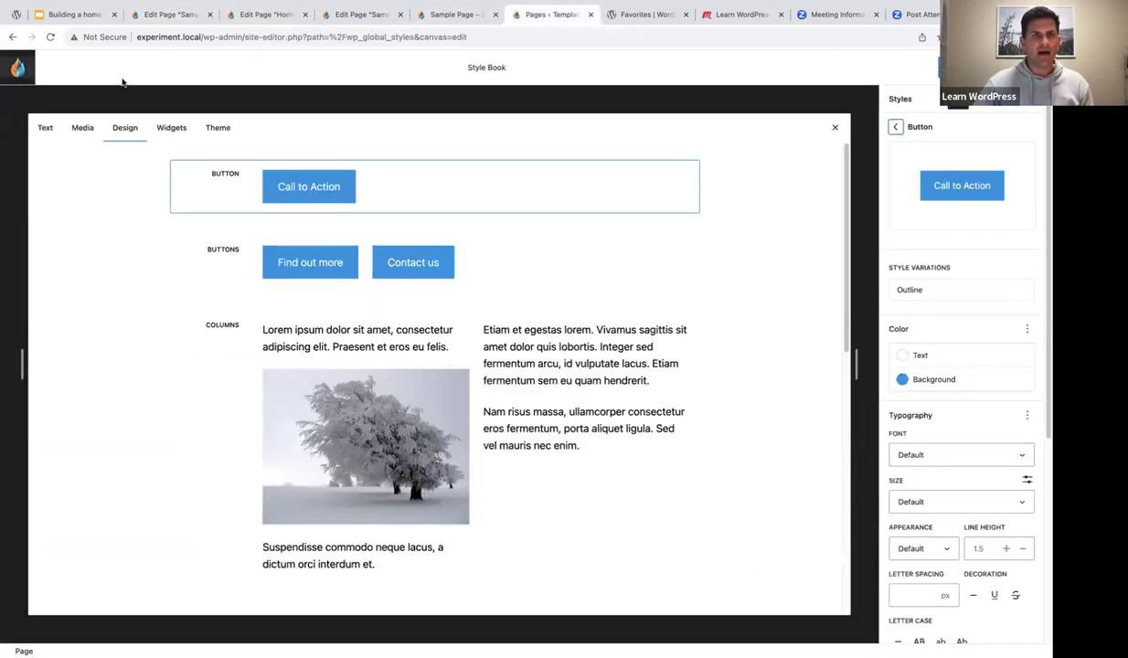
{"action": "left_click", "coordinate": [28, 70]}
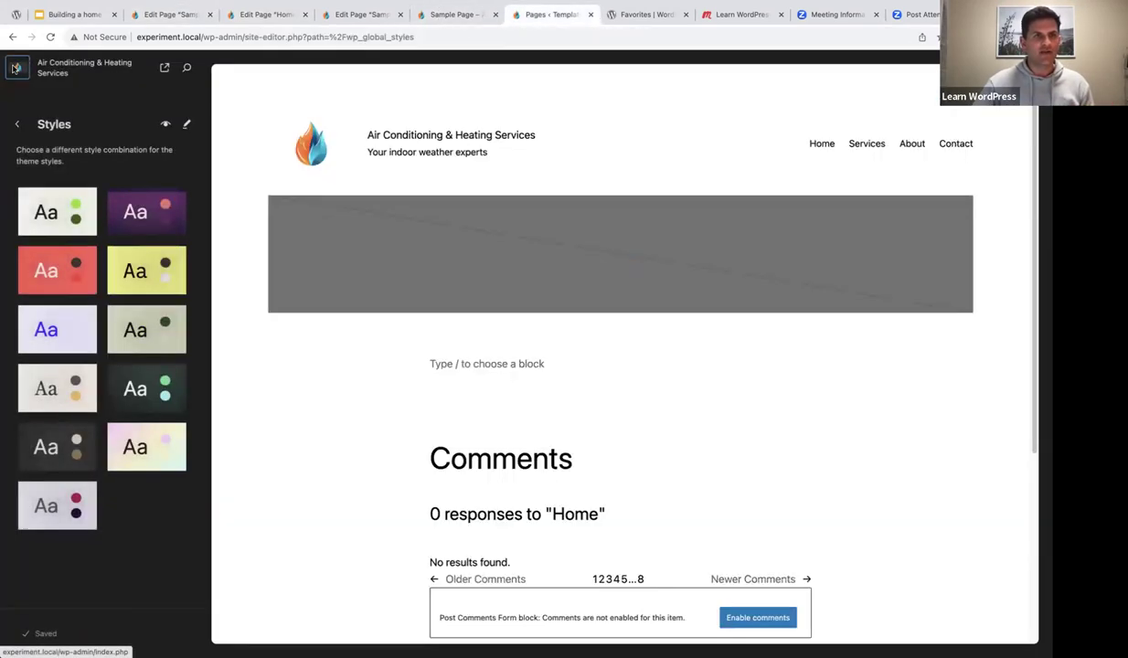
{"action": "left_click", "coordinate": [14, 67]}
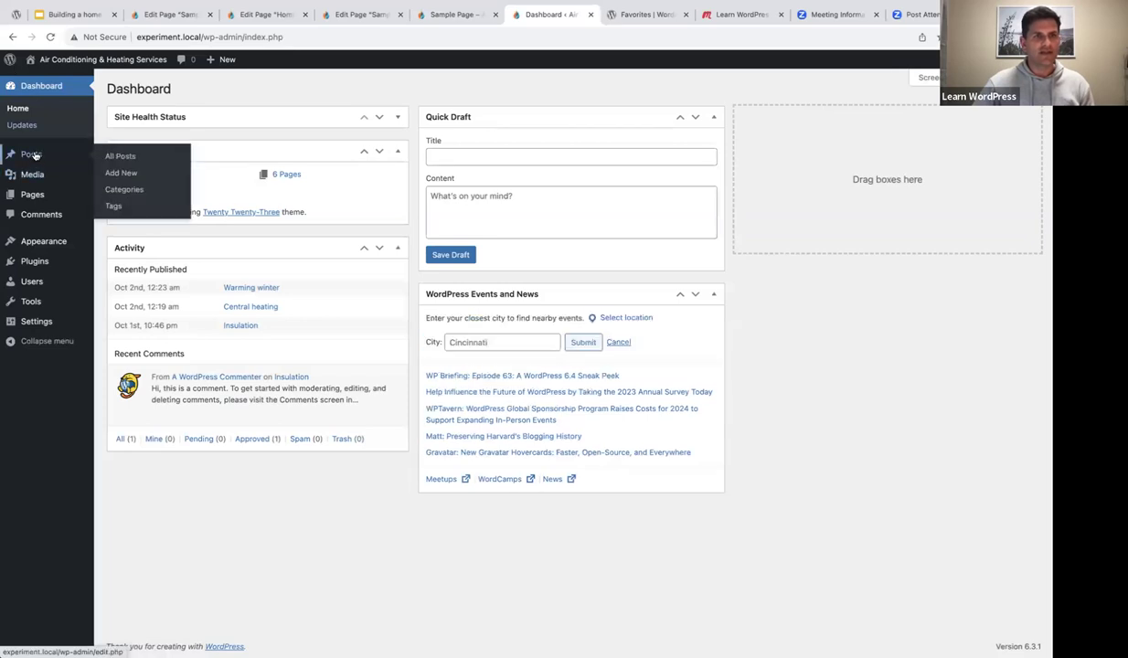
{"action": "left_click", "coordinate": [33, 155]}
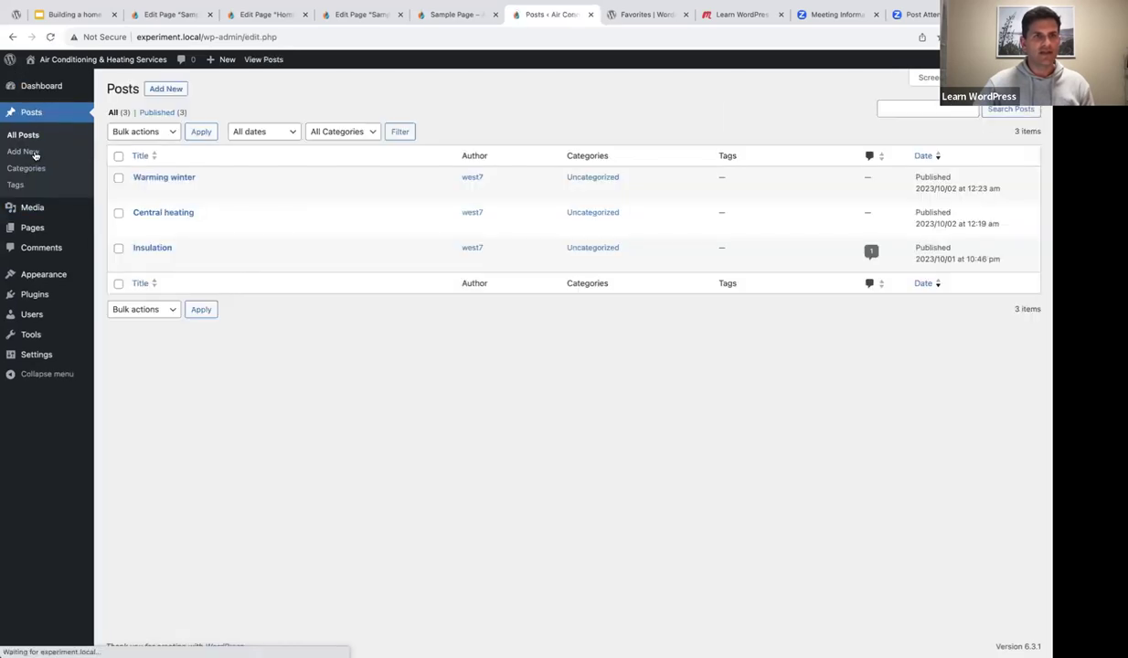
{"action": "left_click", "coordinate": [164, 179]}
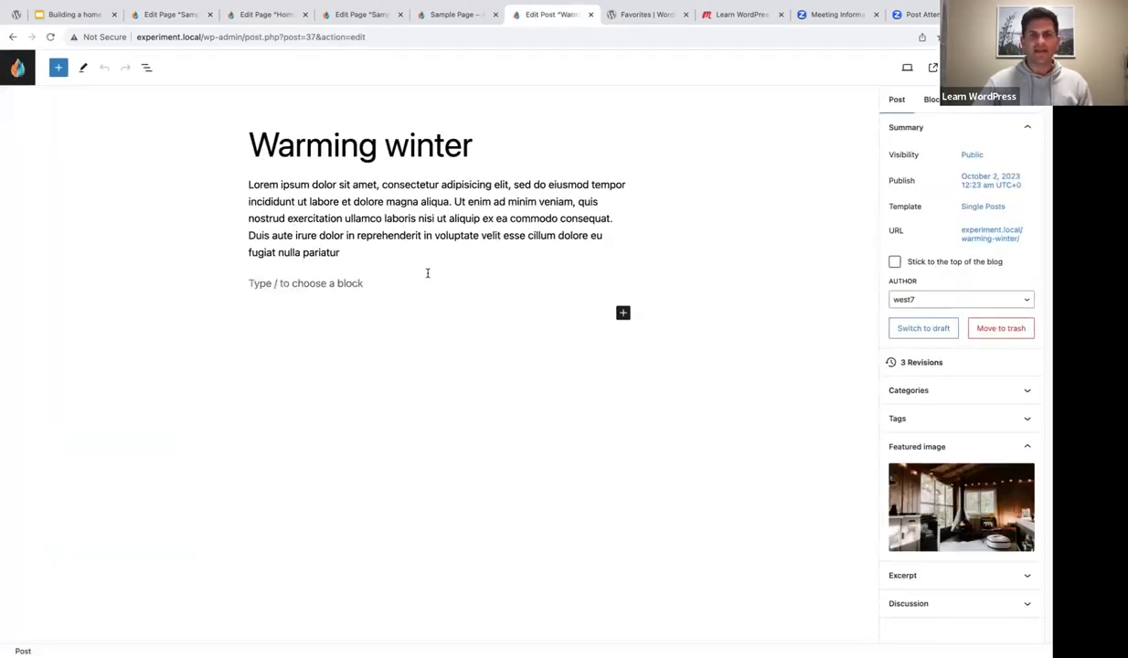
{"action": "mouse_move", "coordinate": [923, 466]}
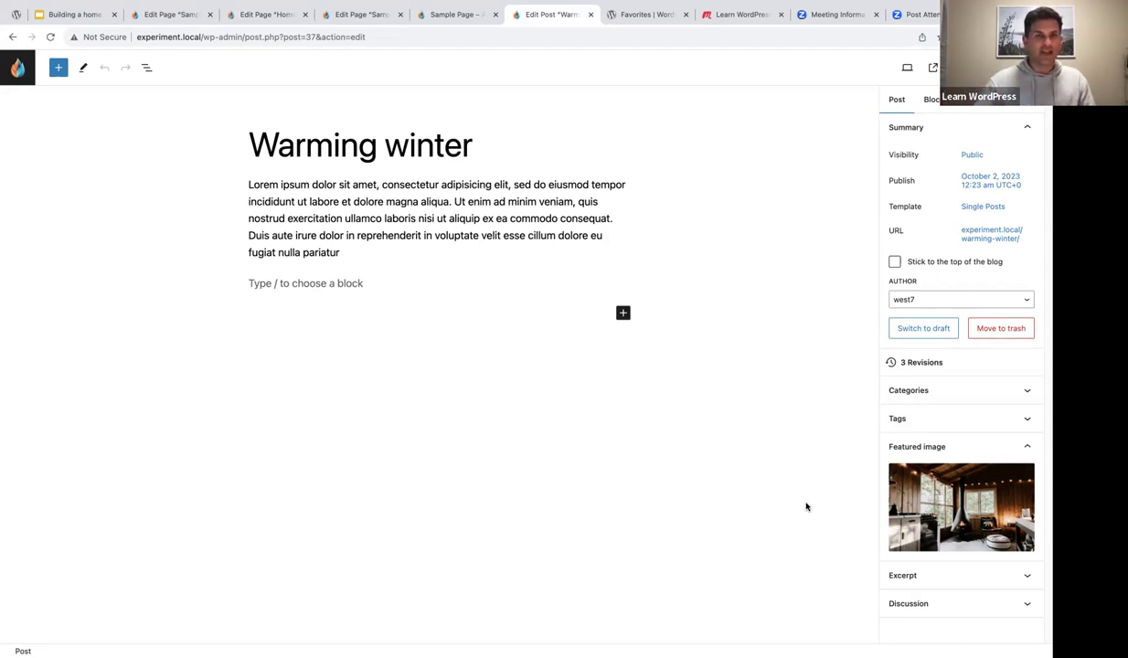
- Back on the Home page, insert a Post Featured Image block directly after the post Title in the Query Loop's Post Template
{"action": "left_click", "coordinate": [249, 16]}
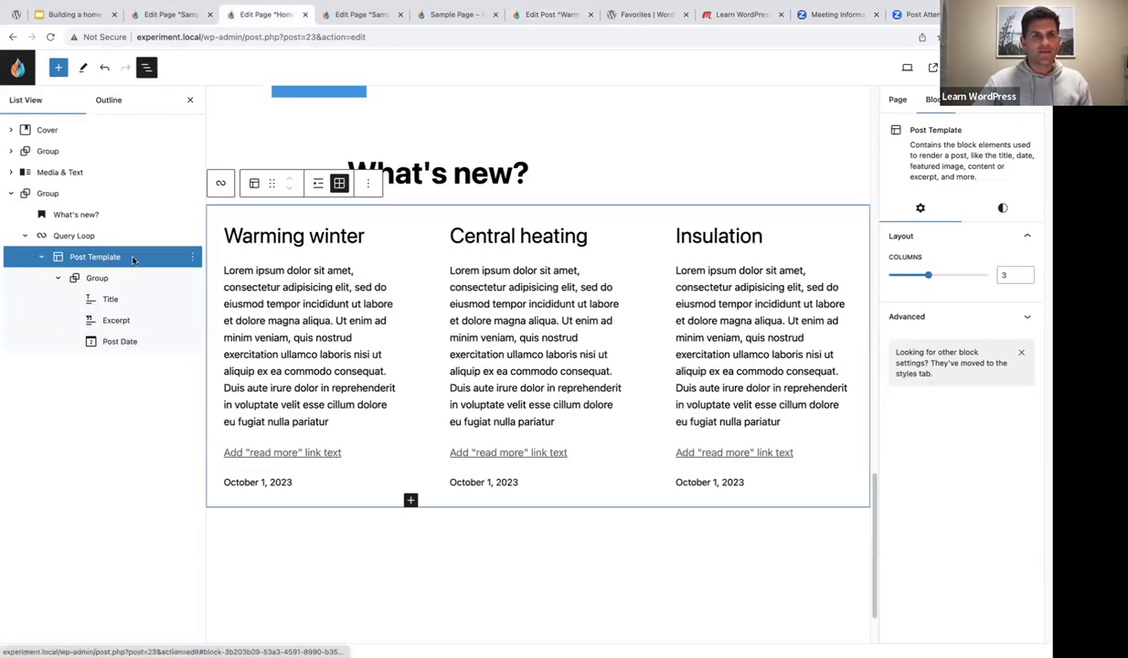
{"action": "left_click", "coordinate": [109, 300]}
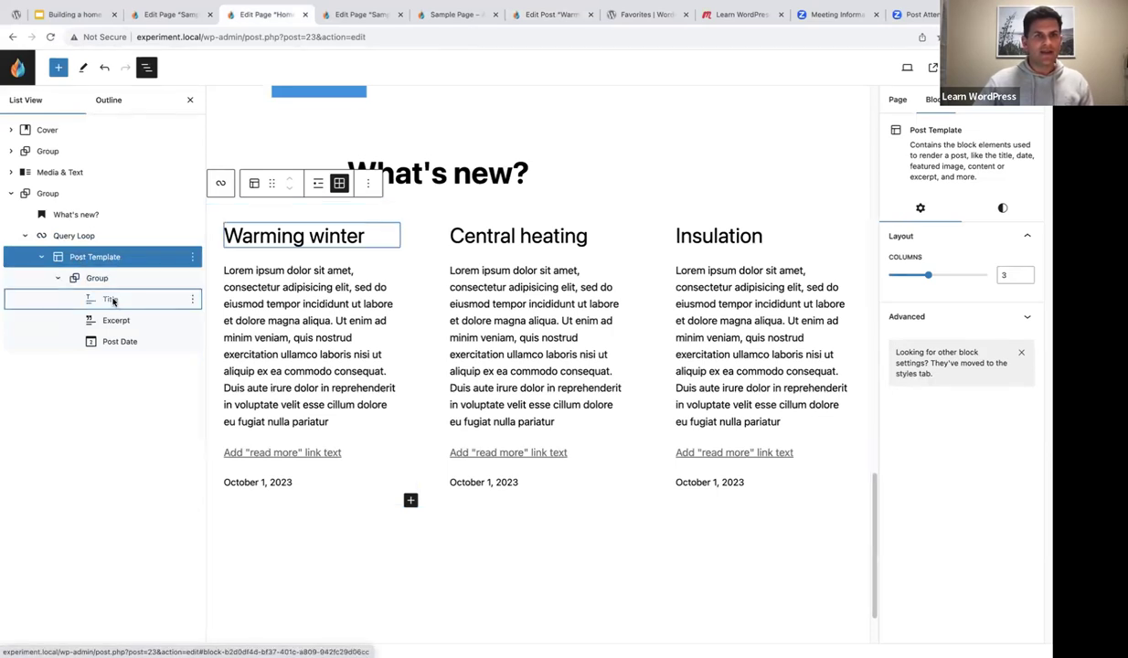
{"action": "left_click", "coordinate": [193, 300]}
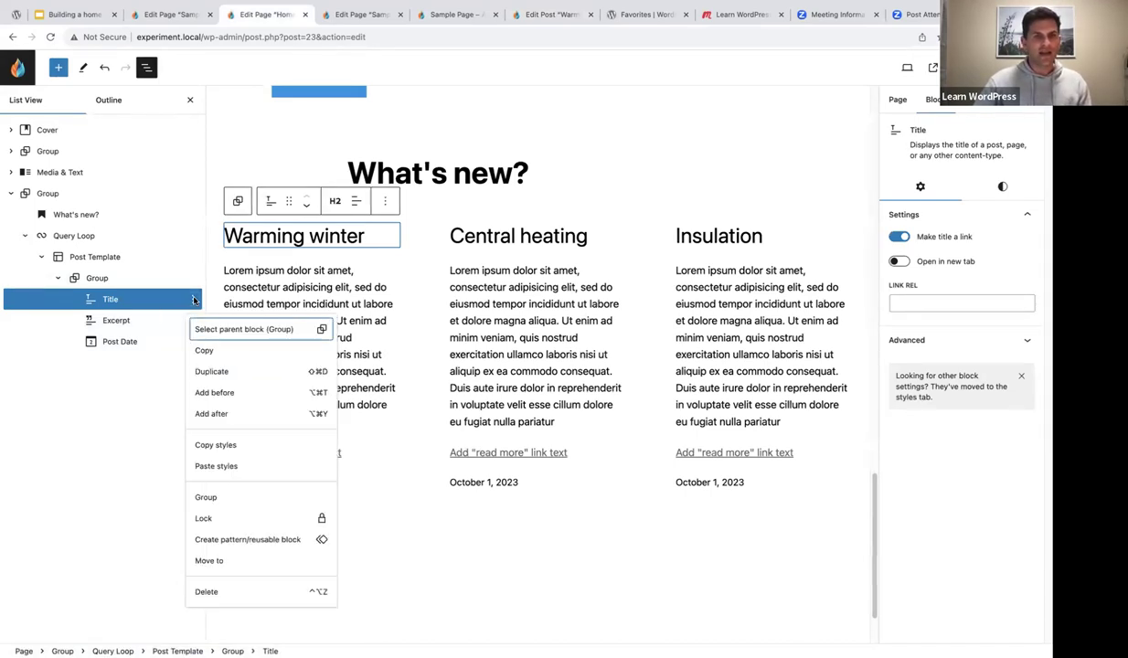
{"action": "left_click", "coordinate": [211, 410]}
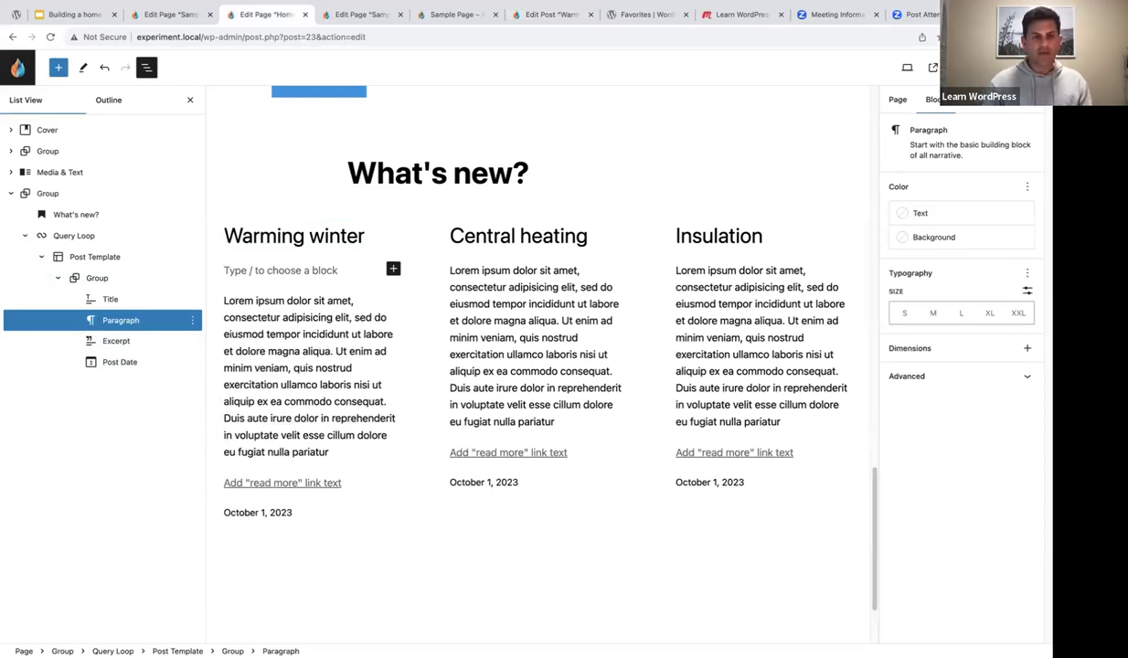
{"action": "type", "text": "/post feat"}
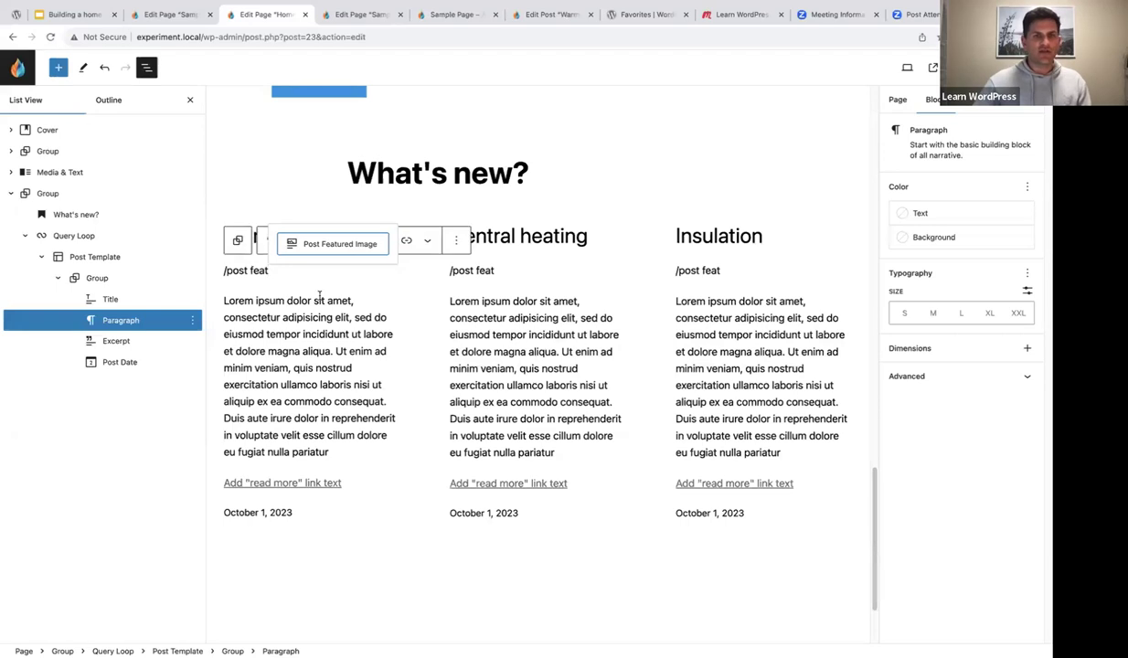
{"action": "left_click", "coordinate": [319, 244]}
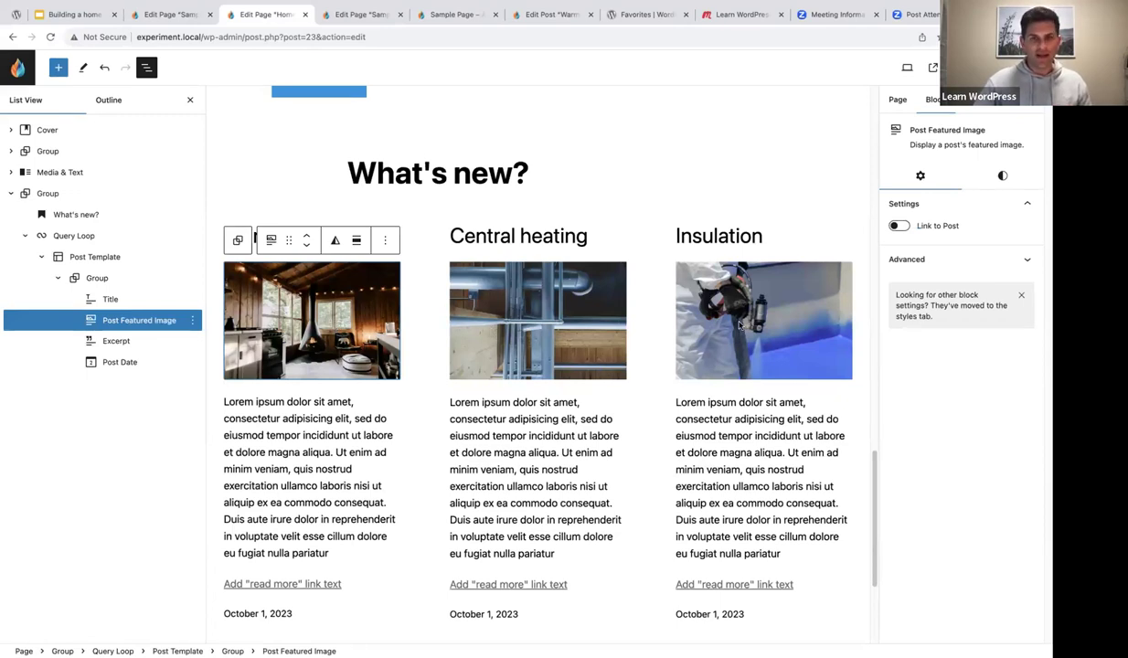
{"action": "scroll", "coordinate": [542, 371], "scroll_direction": "down", "scroll_amount": 2}
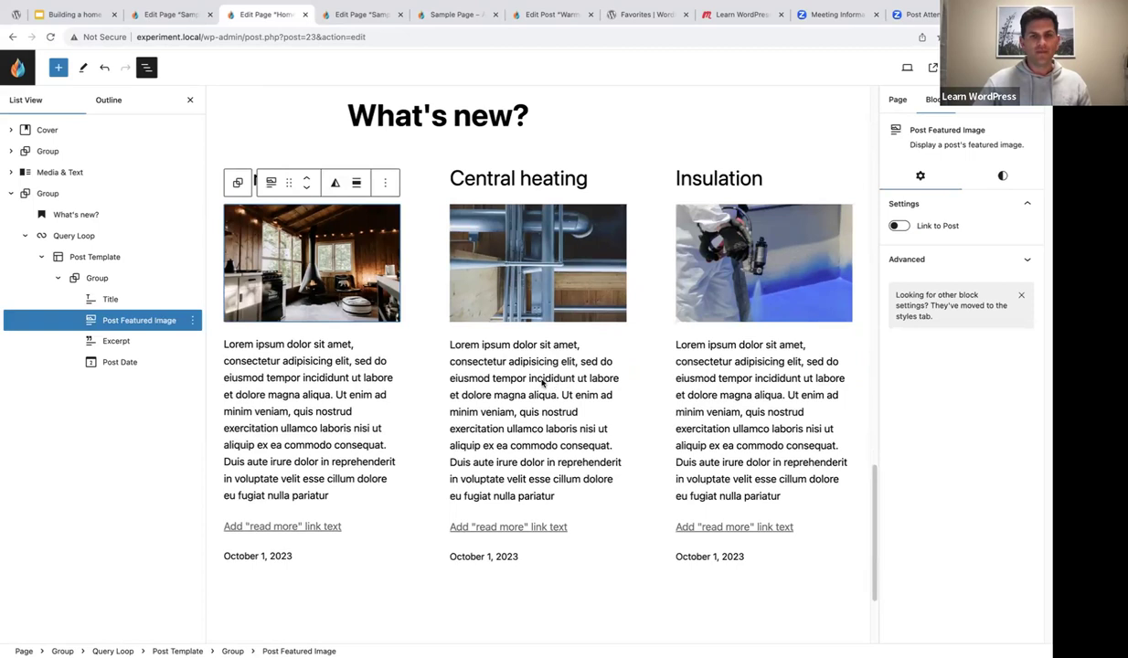
{"action": "scroll", "coordinate": [542, 383], "scroll_direction": "down", "scroll_amount": 1}
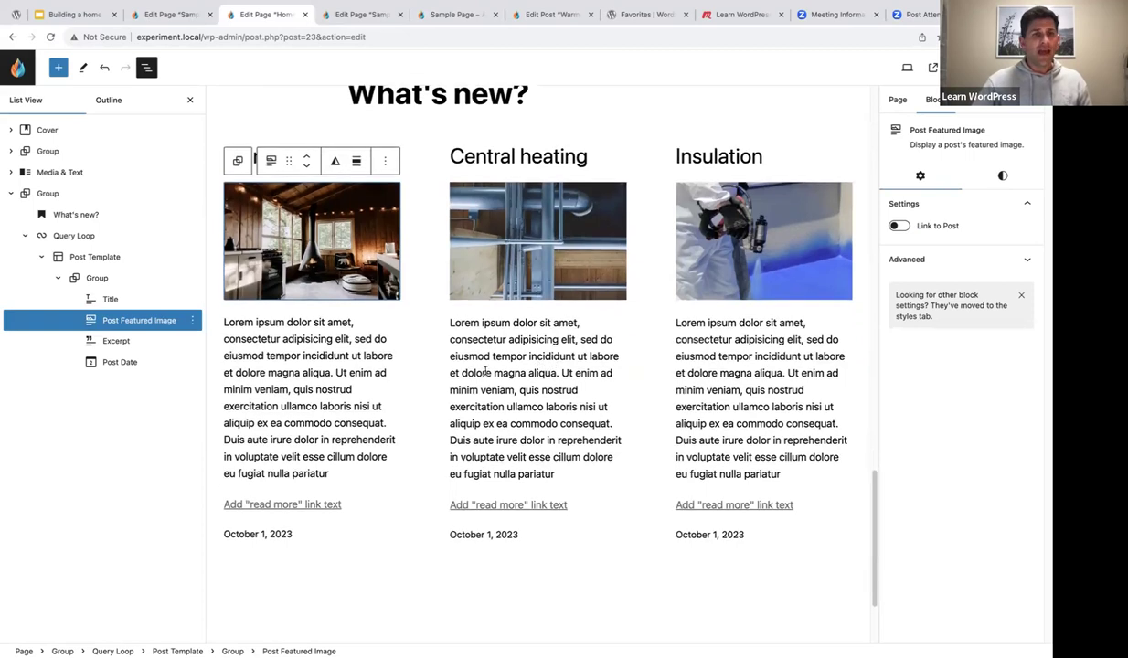
{"action": "left_click", "coordinate": [112, 299]}
{"action": "left_click", "coordinate": [112, 342]}
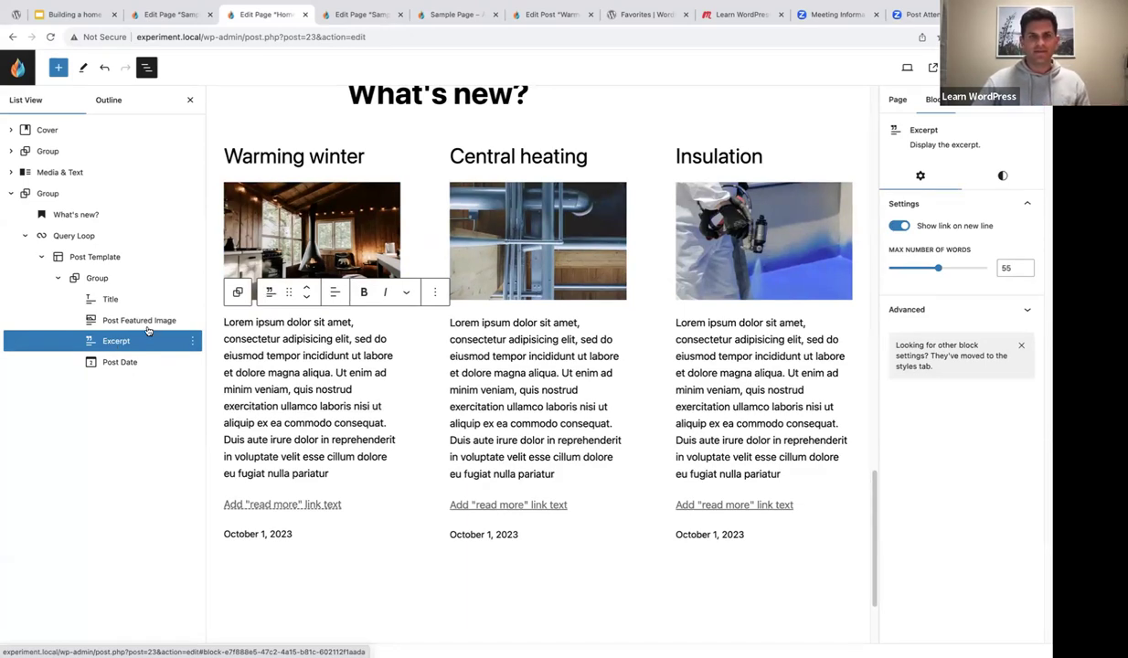
- Align the "What's new?" heading text to the center
{"action": "scroll", "coordinate": [325, 259], "scroll_direction": "up", "scroll_amount": 1}
{"action": "scroll", "coordinate": [322, 292], "scroll_direction": "up", "scroll_amount": 4}
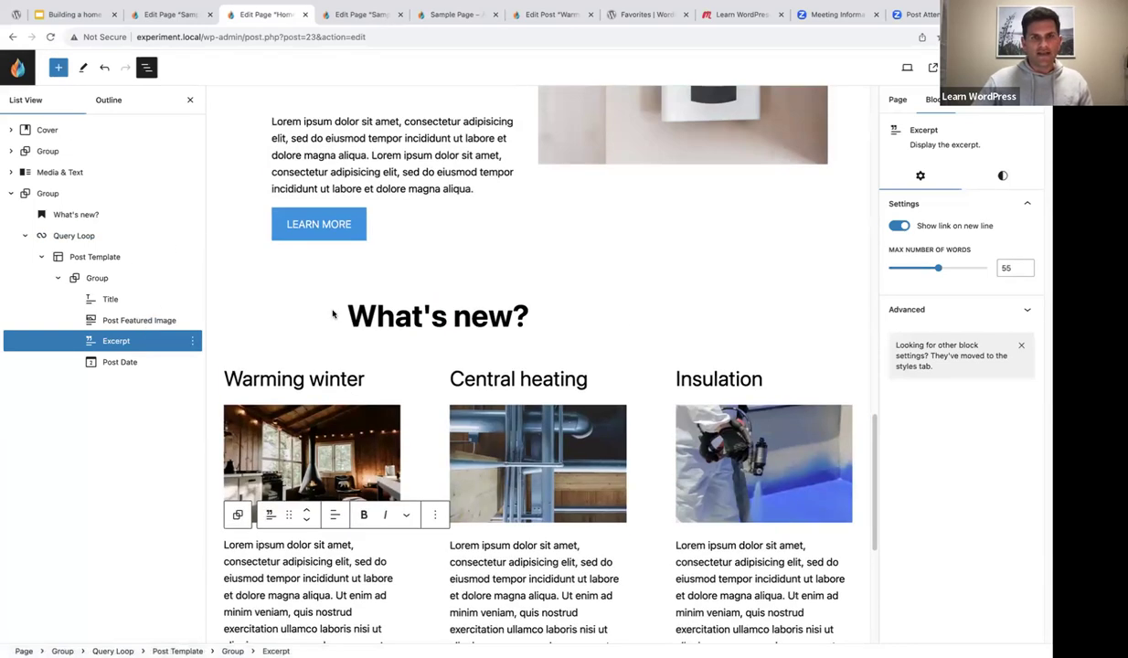
{"action": "scroll", "coordinate": [322, 293], "scroll_direction": "down", "scroll_amount": 1}
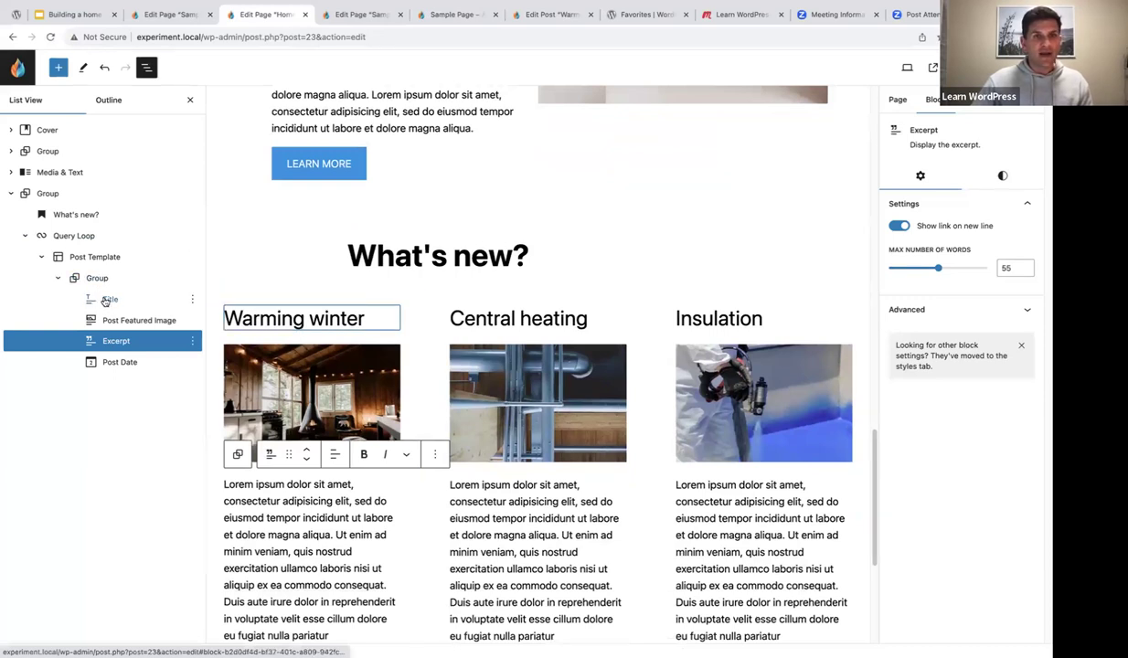
{"action": "triple_click", "coordinate": [386, 248]}
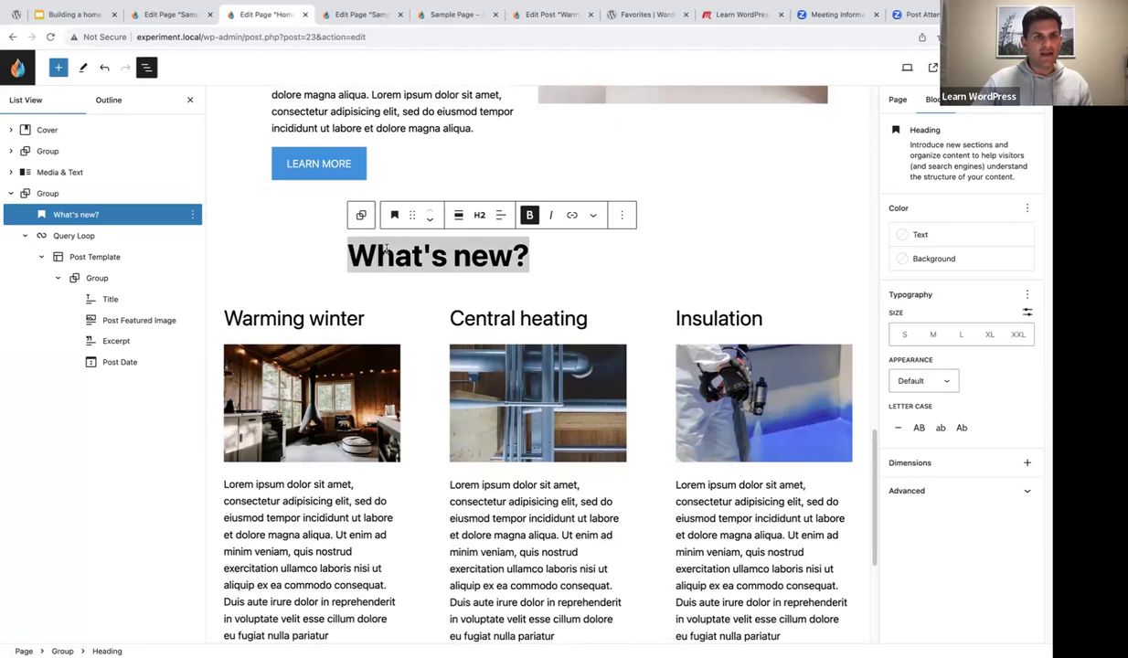
{"action": "left_click", "coordinate": [500, 215]}
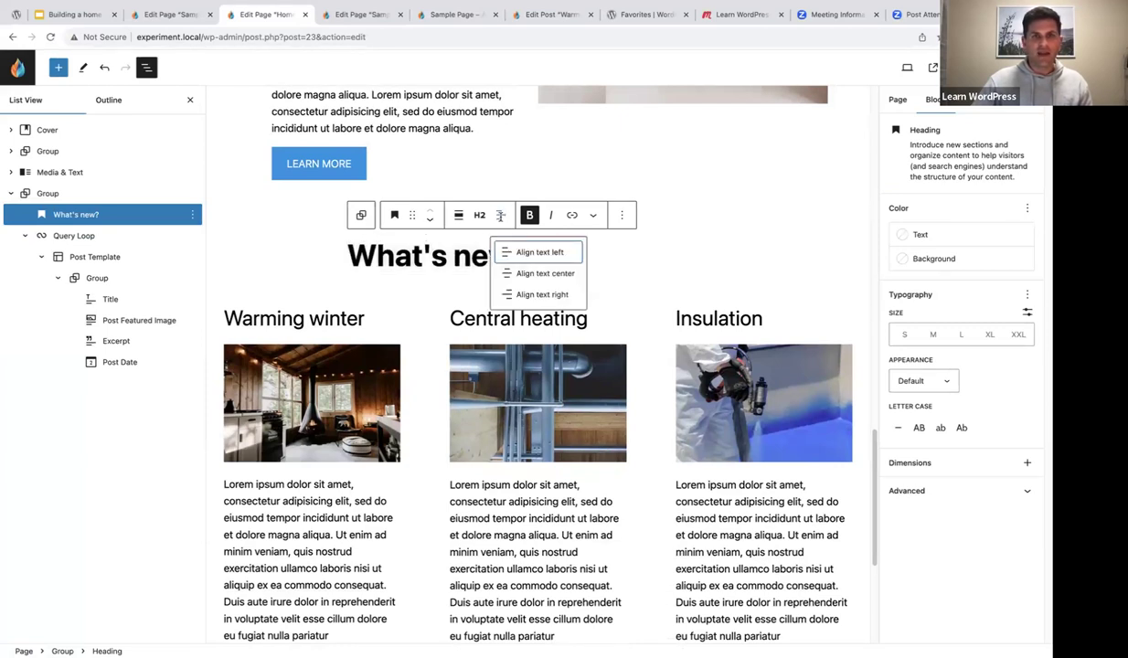
{"action": "left_click", "coordinate": [528, 275]}
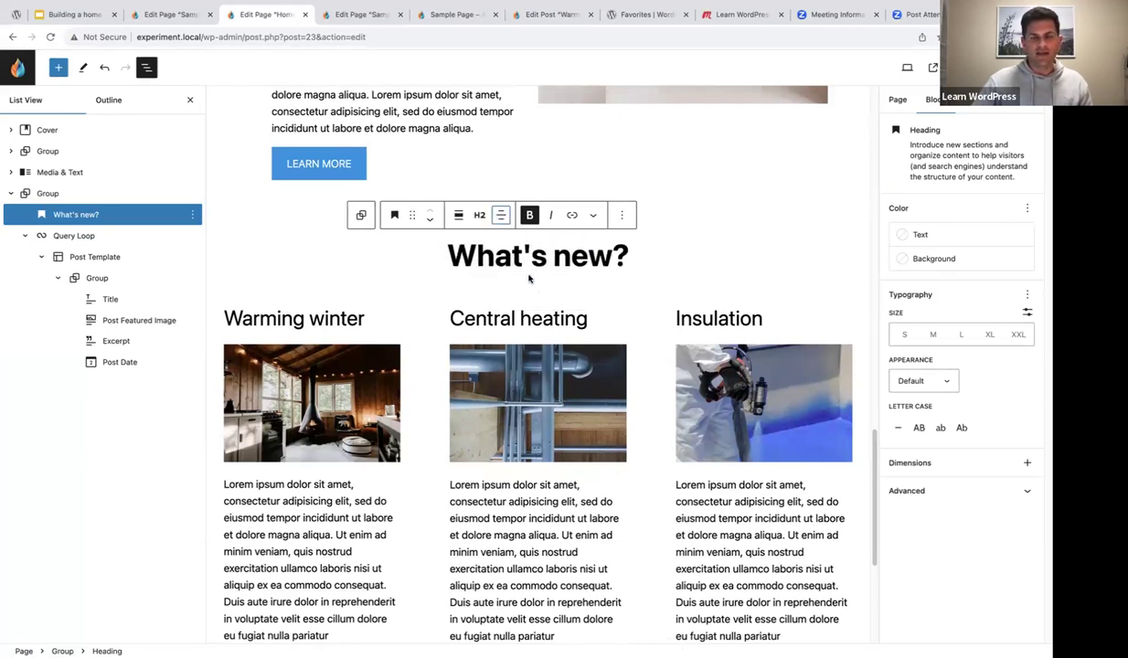
- Hide the List View and the block settings to review the "What's new?" section at full width
{"action": "left_click", "coordinate": [189, 100]}
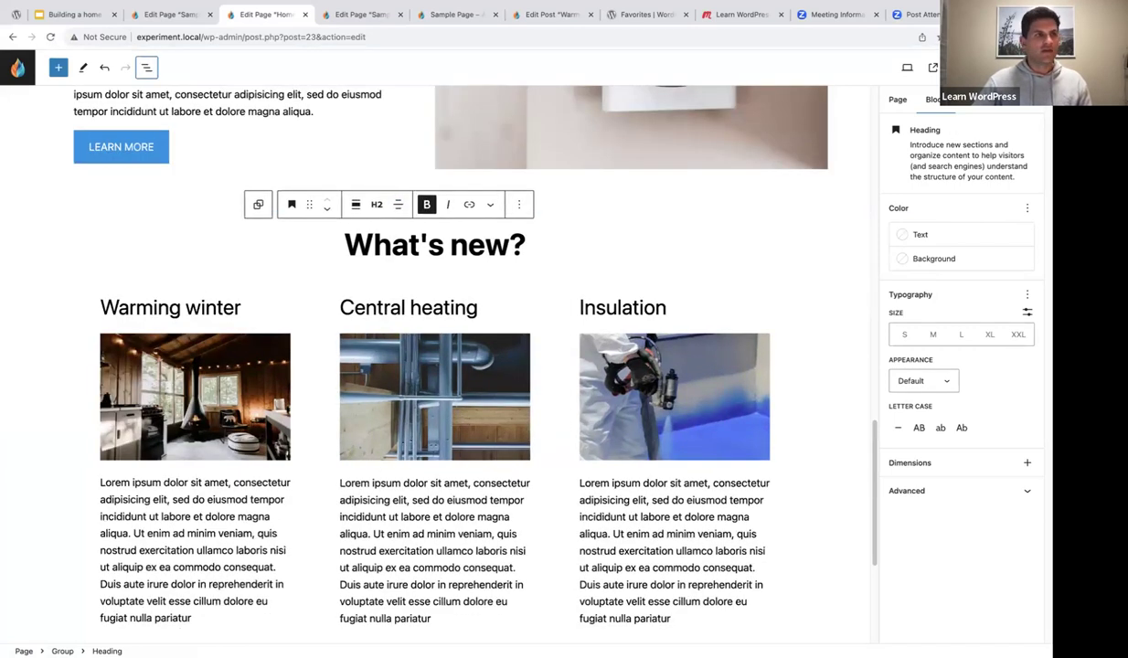
{"action": "left_click", "coordinate": [1036, 99]}
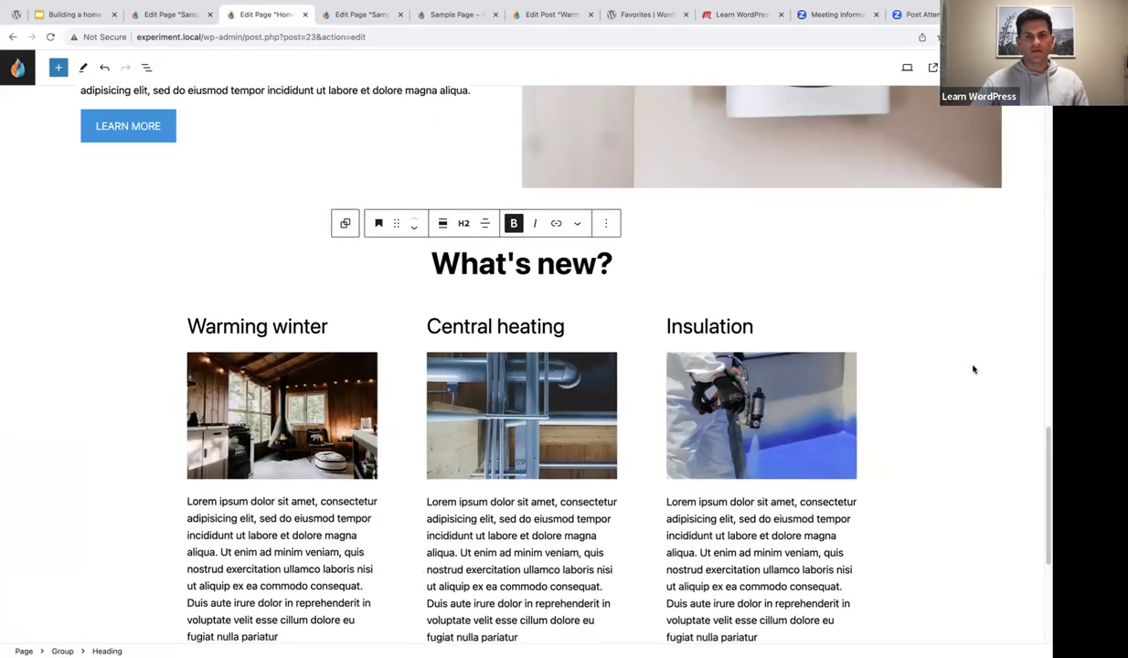
{"action": "scroll", "coordinate": [973, 368], "scroll_direction": "down", "scroll_amount": 3}
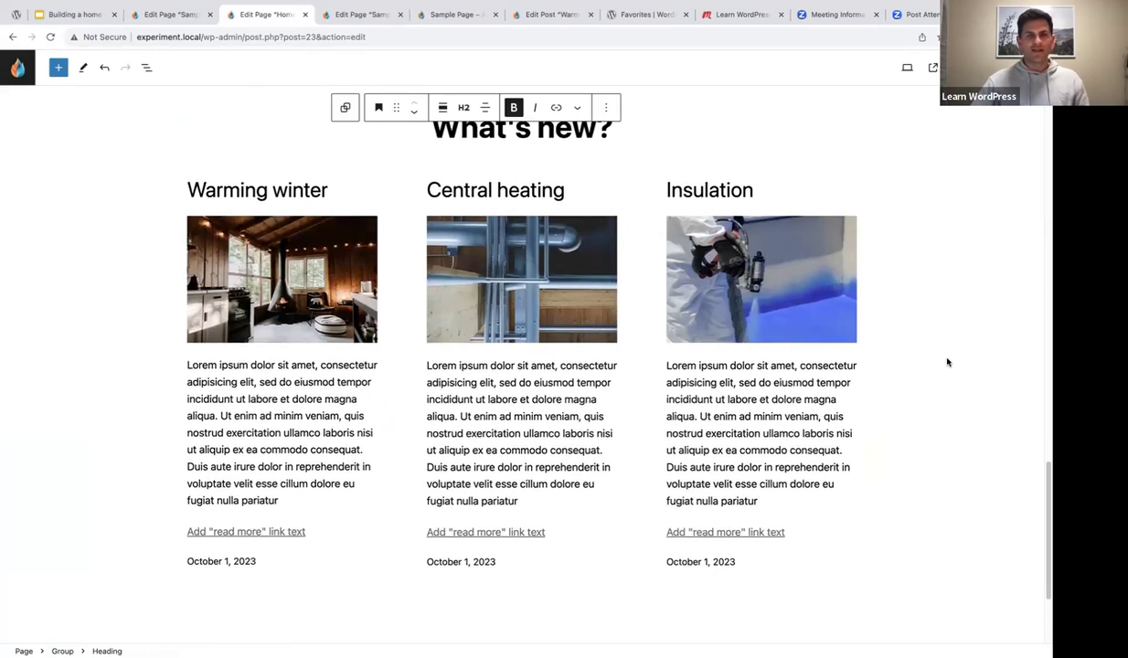
{"action": "scroll", "coordinate": [947, 363], "scroll_direction": "up", "scroll_amount": 1}
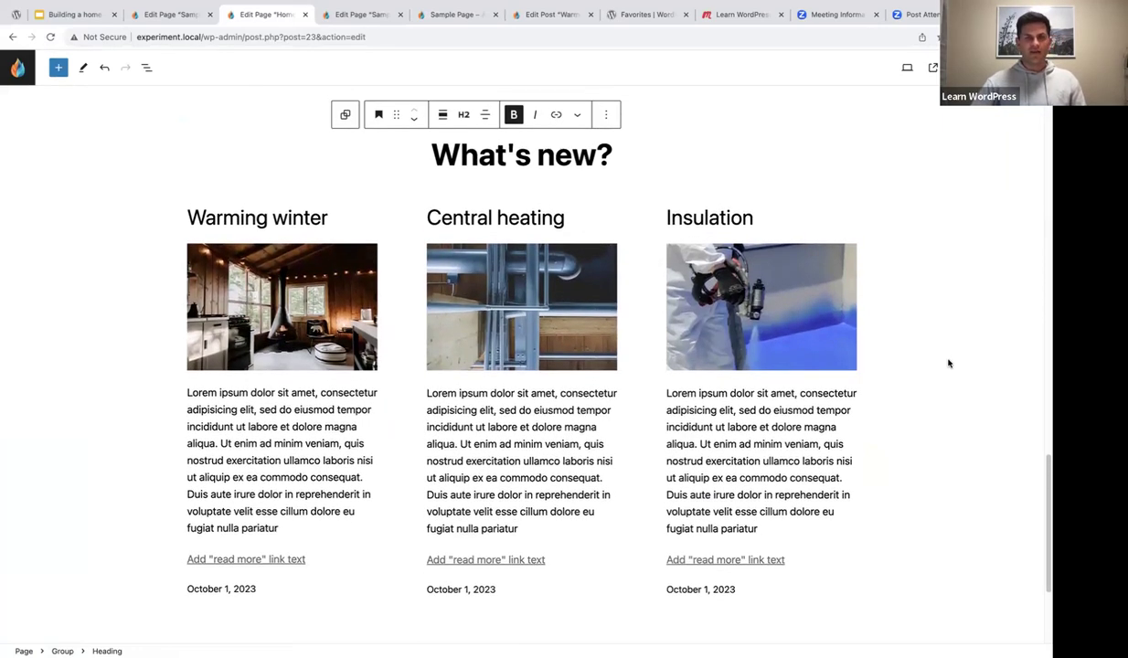
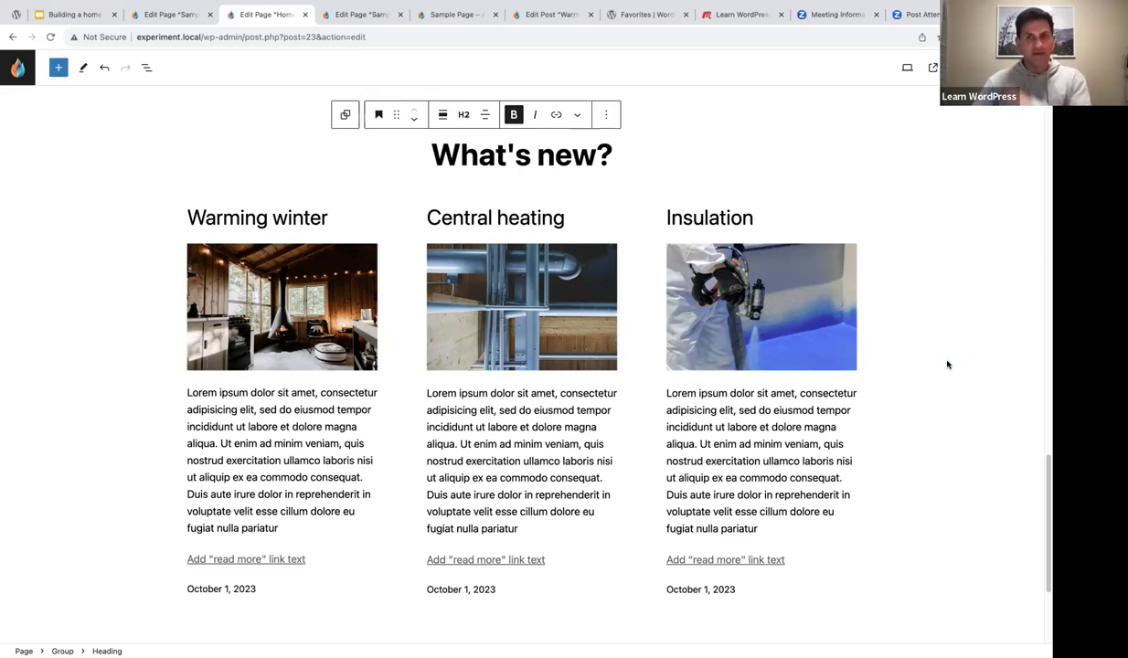
{"action": "scroll", "coordinate": [886, 348], "scroll_direction": "down", "scroll_amount": 1}
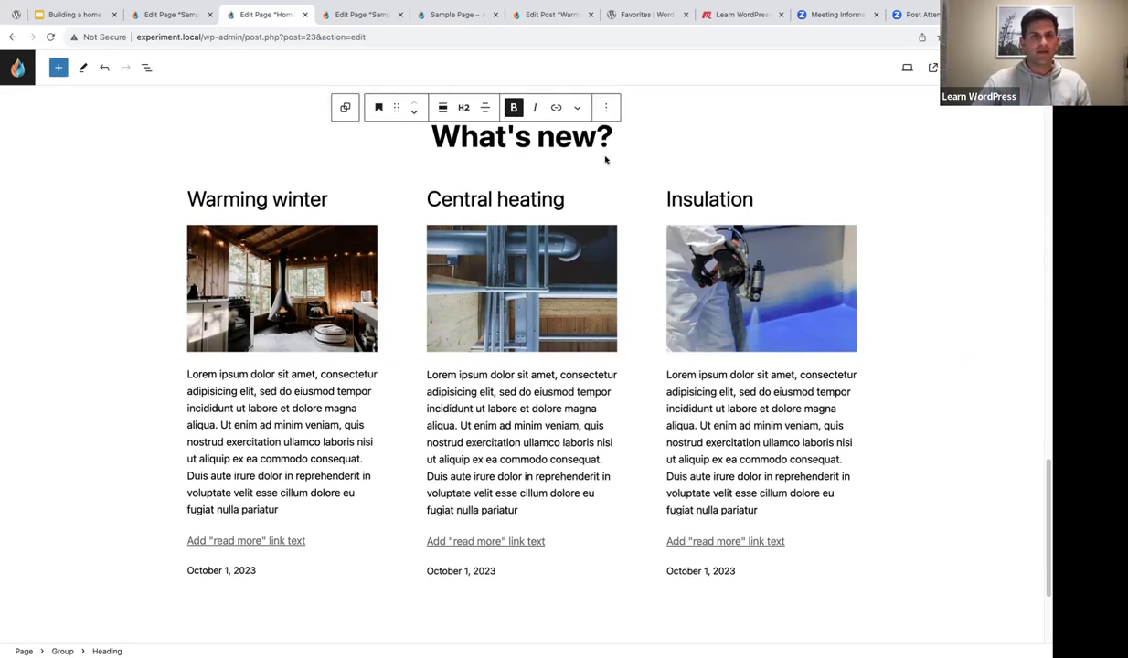
- Check the Sample Page's block structure in the List View, and return to the Home page with its "What's new?" group selected
{"action": "left_click", "coordinate": [162, 16]}
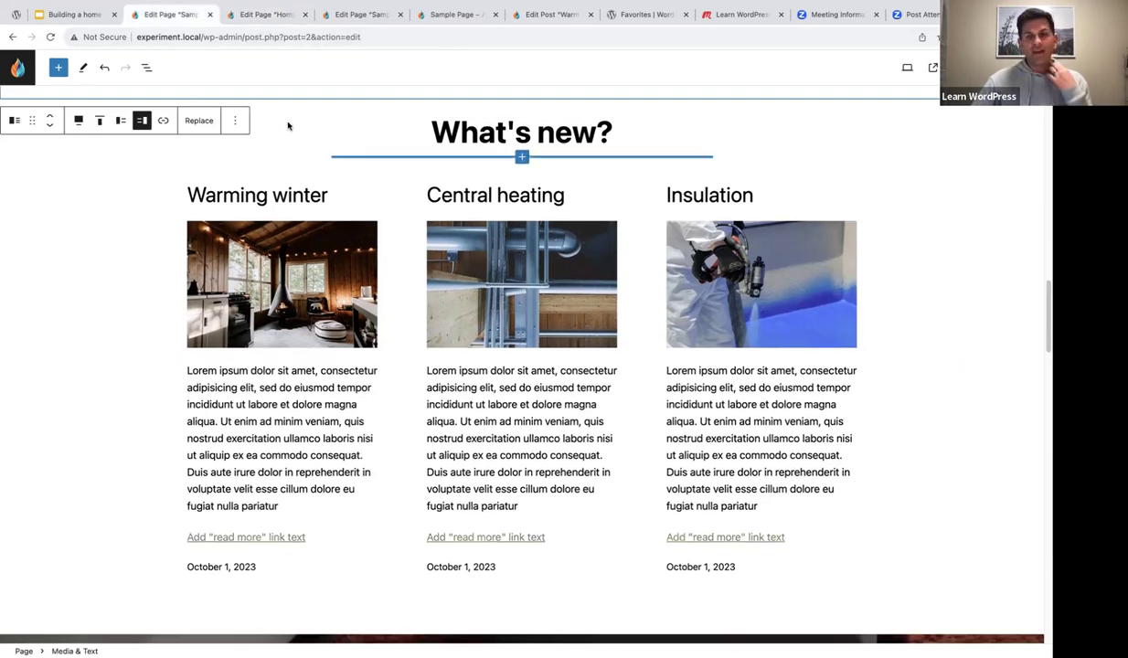
{"action": "left_click", "coordinate": [146, 71]}
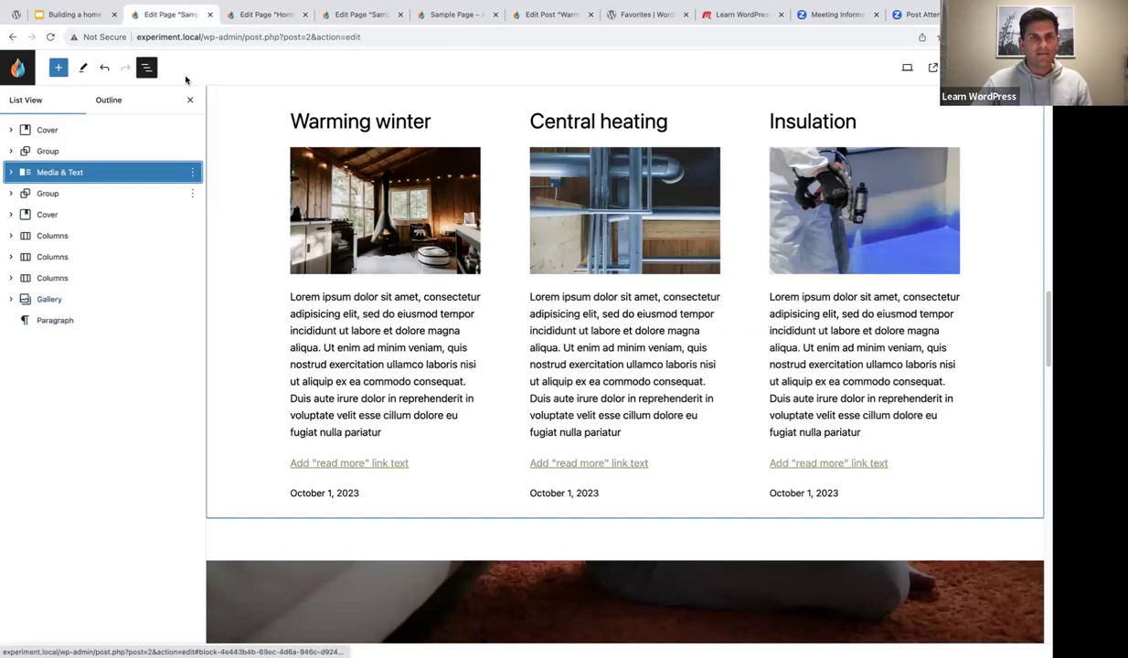
{"action": "left_click", "coordinate": [279, 19]}
{"action": "left_click", "coordinate": [152, 179]}
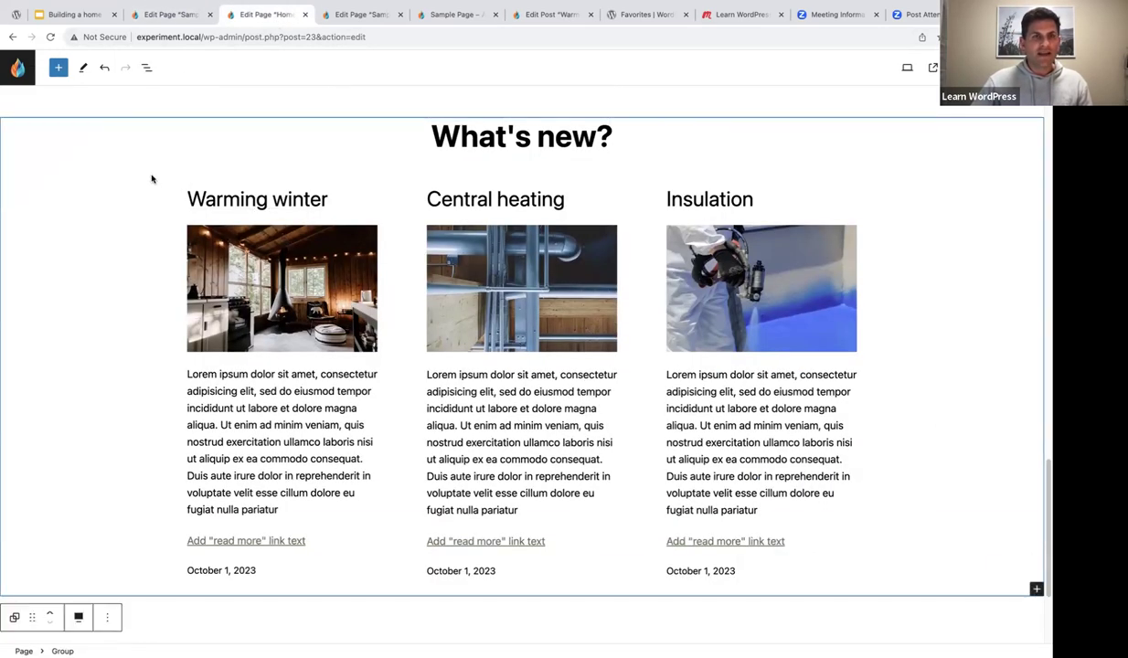
- Turn off "Inherit query from template" for the Query Loop in the "What's new?" group, and collapse that group in the List View
{"action": "left_click", "coordinate": [147, 67]}
{"action": "left_click", "coordinate": [11, 194]}
{"action": "left_click", "coordinate": [78, 236]}
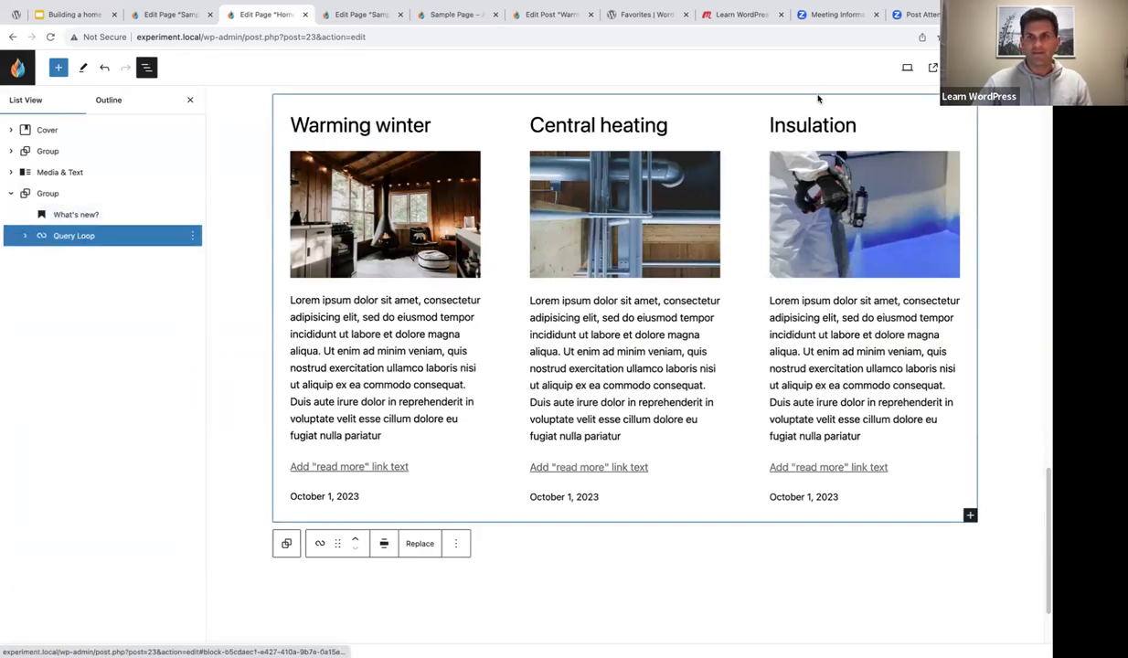
{"action": "key", "text": "ctrl+shift+comma"}
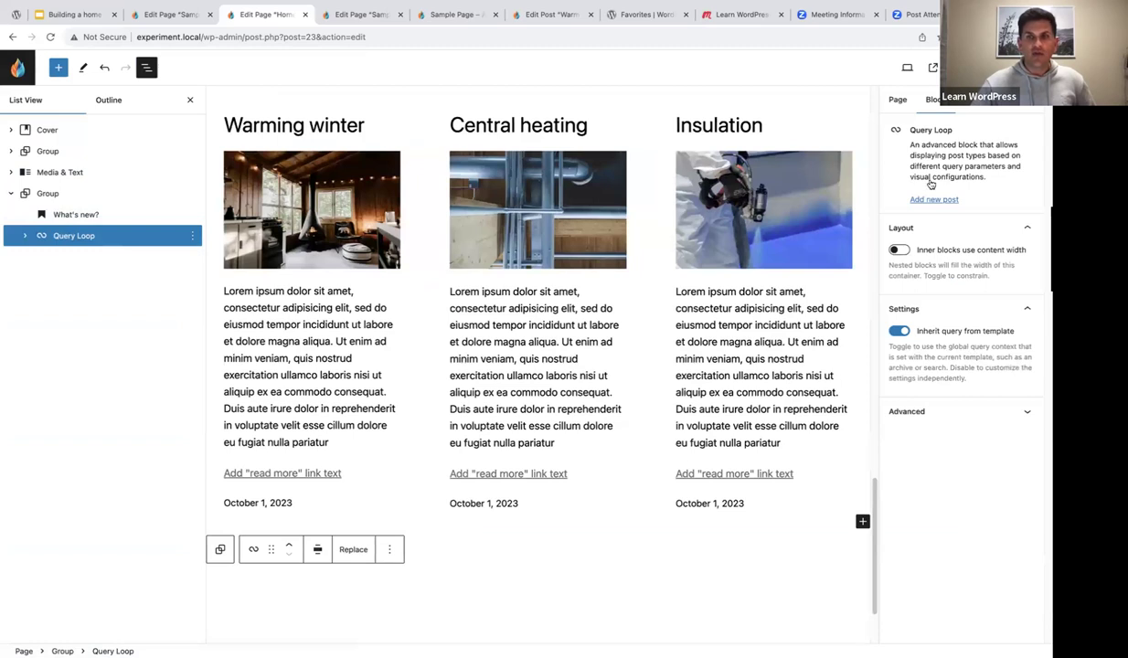
{"action": "left_click", "coordinate": [900, 332]}
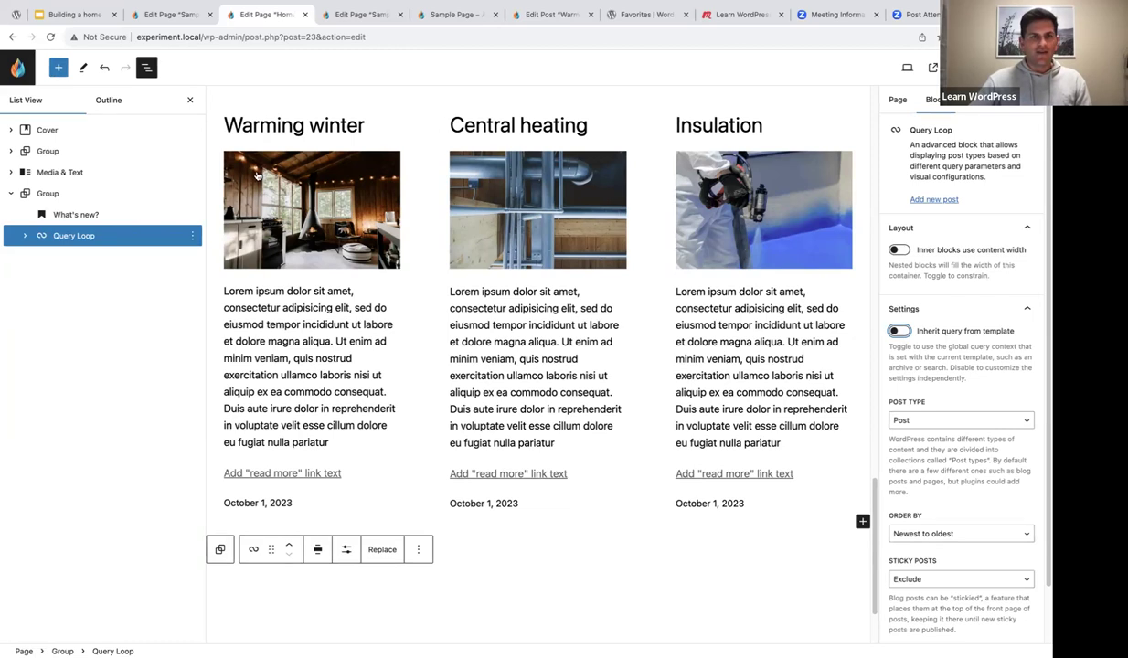
{"action": "left_click", "coordinate": [11, 194]}
- Examine the Sample Page's full-width cover section below the "What's new?" posts as the model for the next section
{"action": "left_click", "coordinate": [165, 15]}
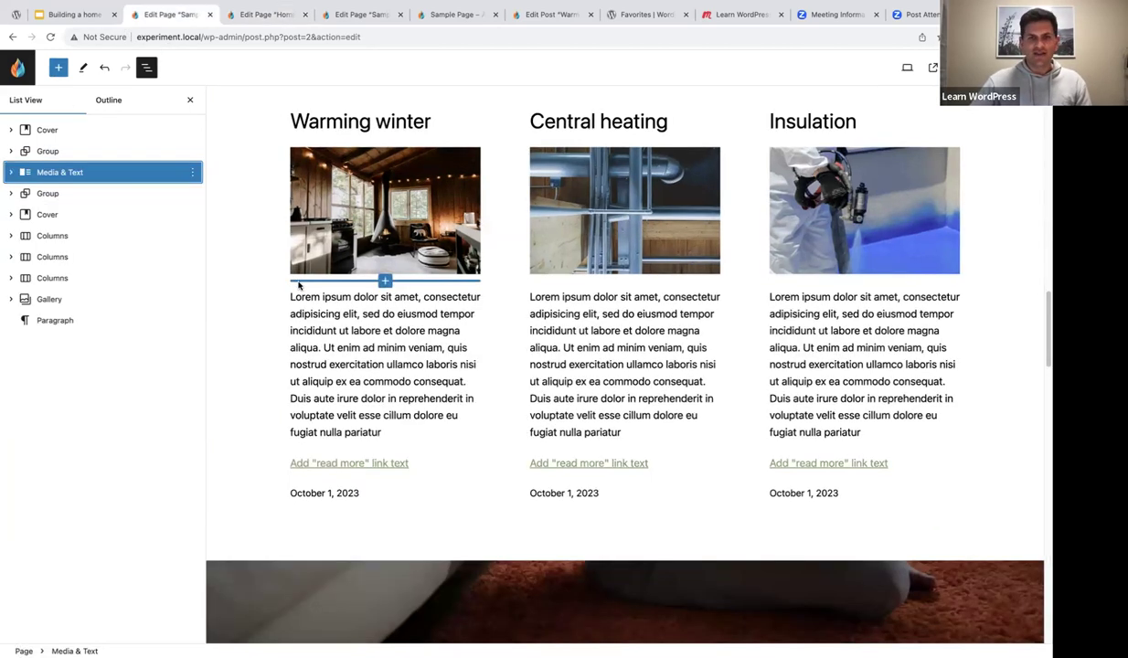
{"action": "scroll", "coordinate": [388, 302], "scroll_direction": "down", "scroll_amount": 5}
{"action": "scroll", "coordinate": [396, 302], "scroll_direction": "down", "scroll_amount": 1}
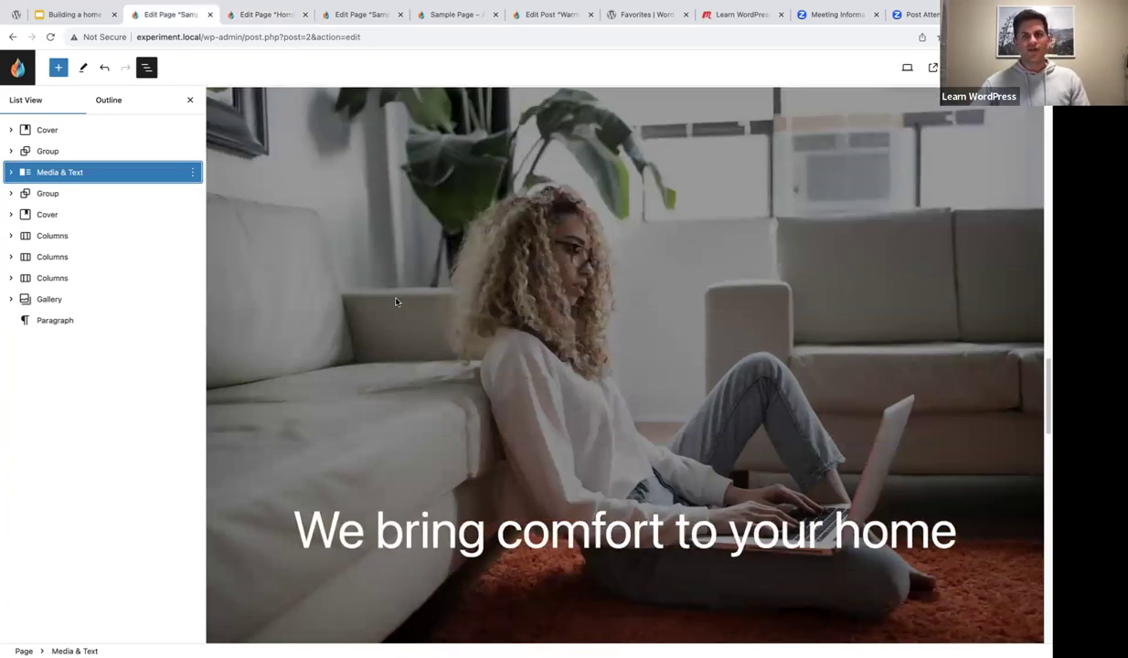
{"action": "scroll", "coordinate": [396, 302], "scroll_direction": "down", "scroll_amount": 1}
{"action": "scroll", "coordinate": [404, 322], "scroll_direction": "up", "scroll_amount": 3}
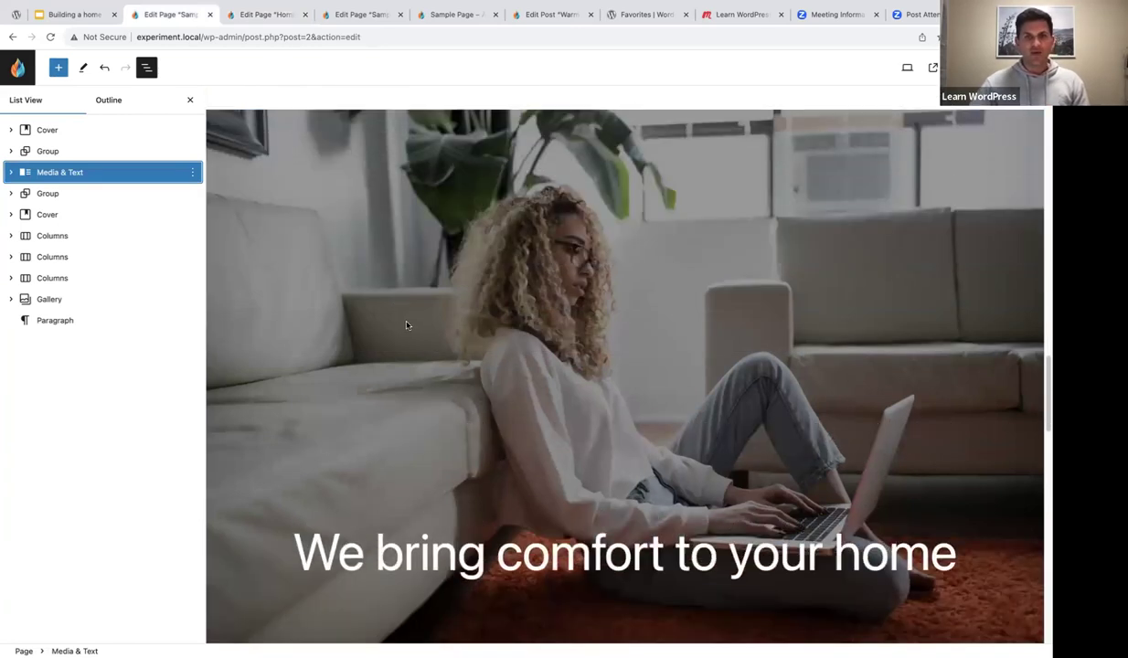
{"action": "scroll", "coordinate": [420, 343], "scroll_direction": "up", "scroll_amount": 5}
{"action": "scroll", "coordinate": [421, 344], "scroll_direction": "down", "scroll_amount": 6}
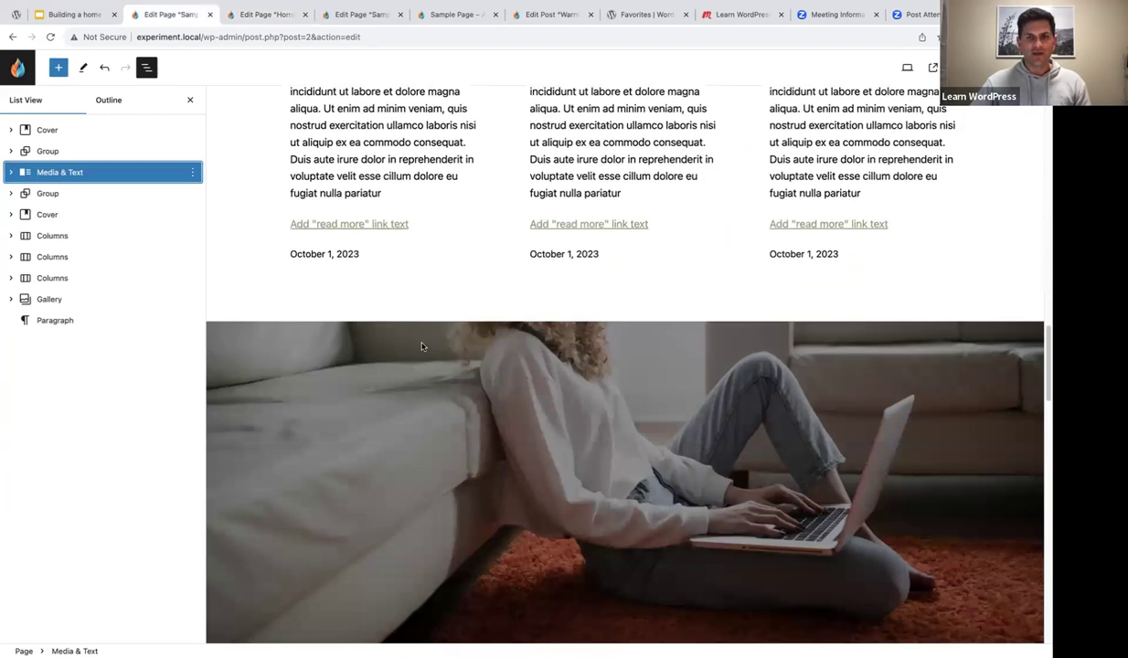
{"action": "scroll", "coordinate": [422, 343], "scroll_direction": "down", "scroll_amount": 4}
{"action": "scroll", "coordinate": [421, 345], "scroll_direction": "up", "scroll_amount": 3}
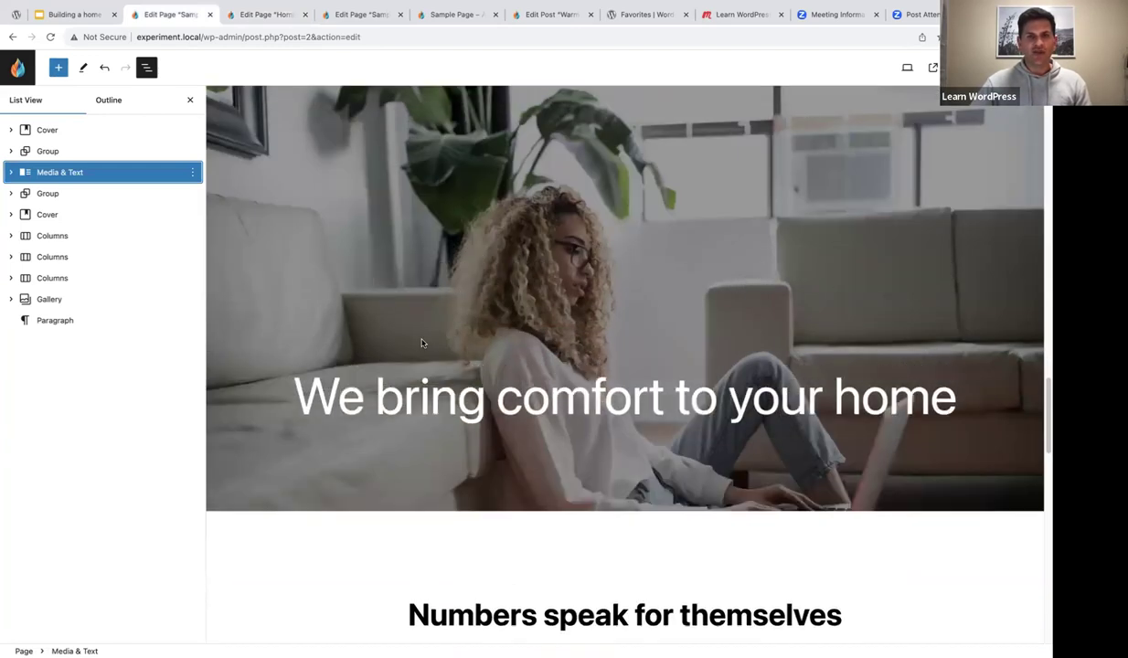
{"action": "scroll", "coordinate": [421, 344], "scroll_direction": "up", "scroll_amount": 1}
{"action": "scroll", "coordinate": [422, 344], "scroll_direction": "down", "scroll_amount": 1}
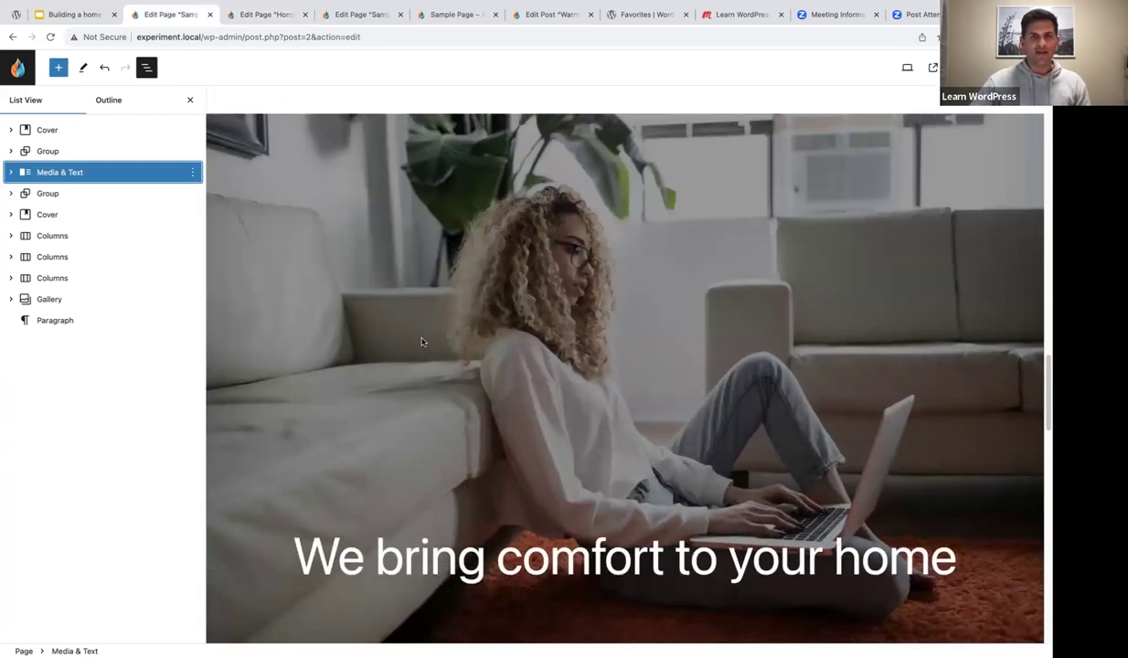
- Back on the Home page, insert a Cover block directly after the "What's new?" group
{"action": "left_click", "coordinate": [256, 15]}
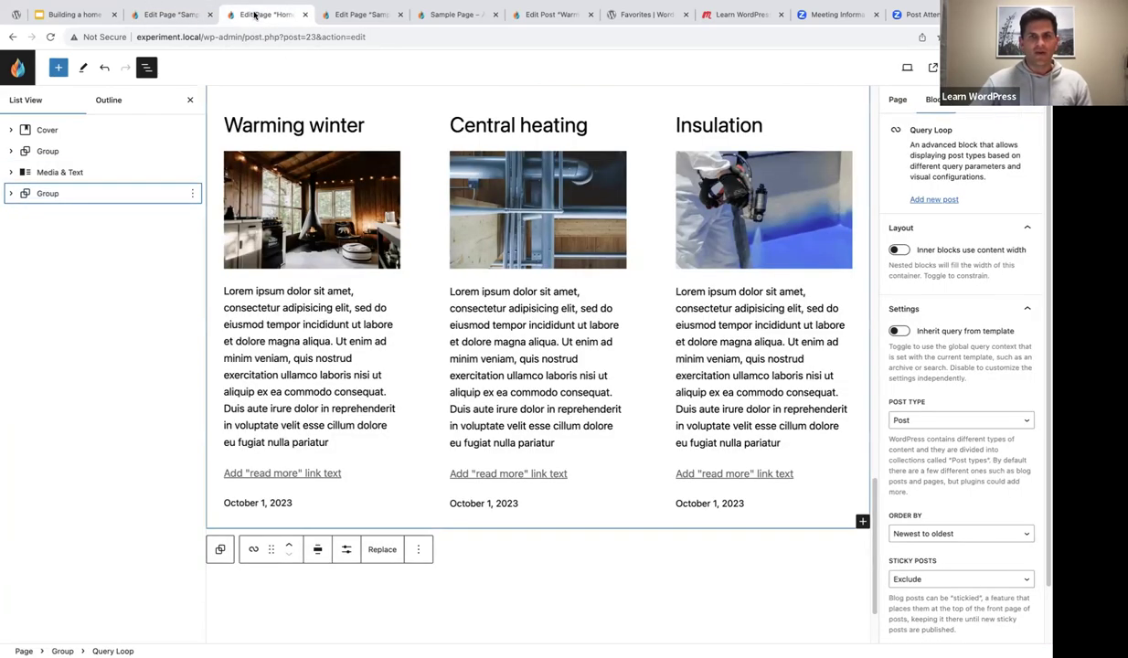
{"action": "left_click", "coordinate": [192, 194]}
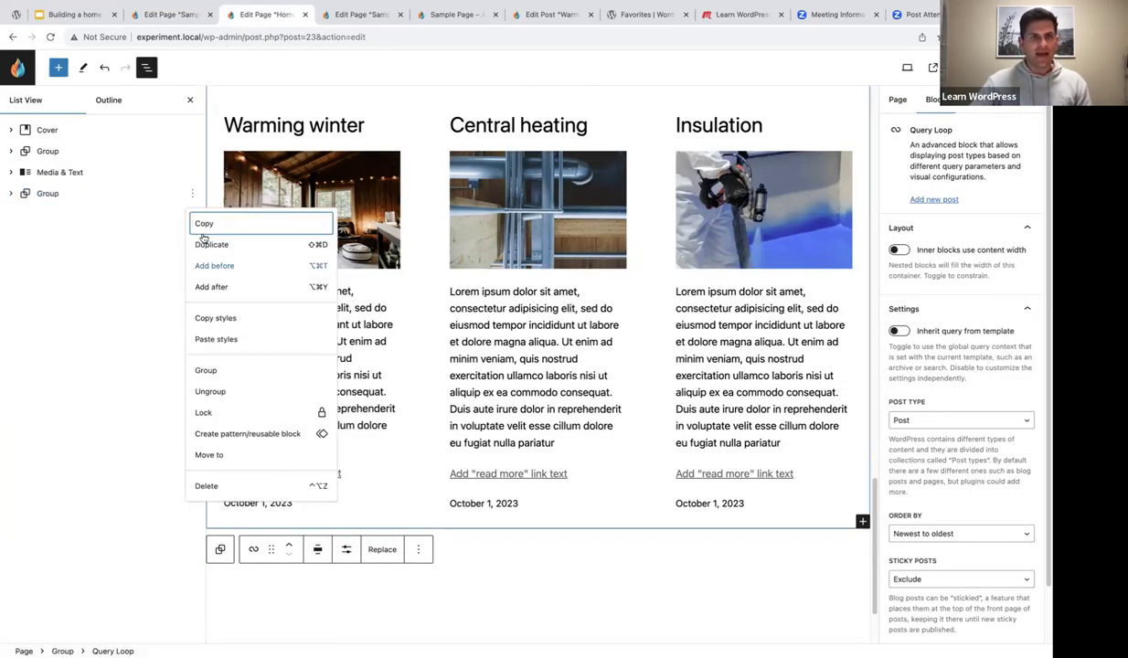
{"action": "left_click", "coordinate": [211, 286]}
{"action": "scroll", "coordinate": [461, 423], "scroll_direction": "down", "scroll_amount": 3}
{"action": "left_click", "coordinate": [347, 423]}
{"action": "left_click", "coordinate": [353, 413]}
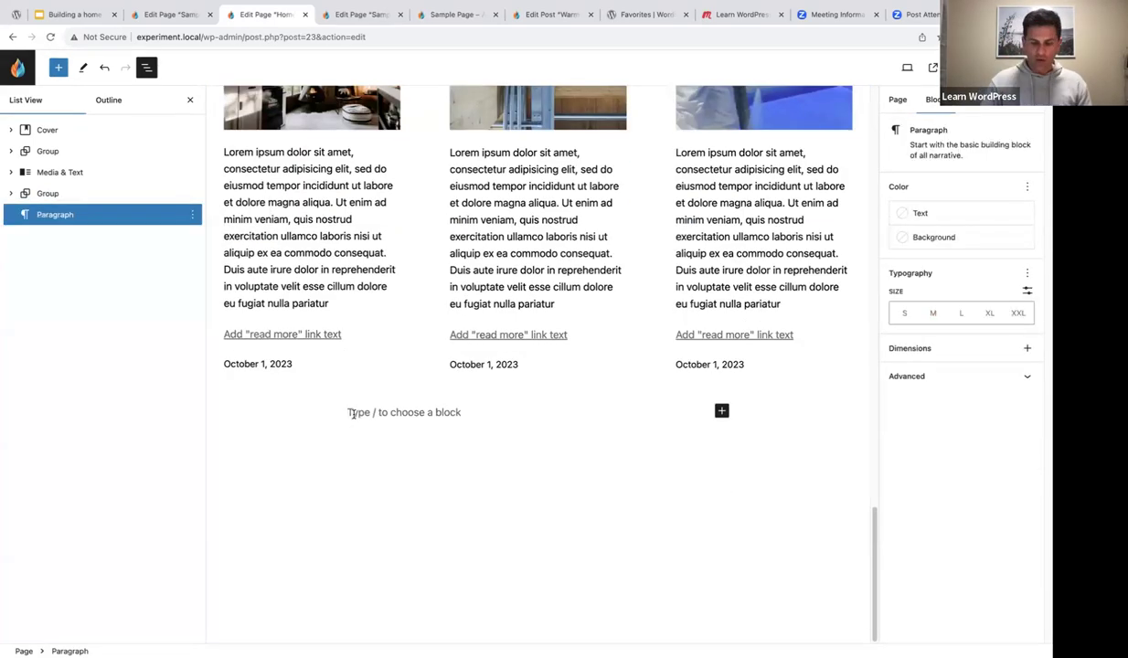
{"action": "type", "text": "/cover"}
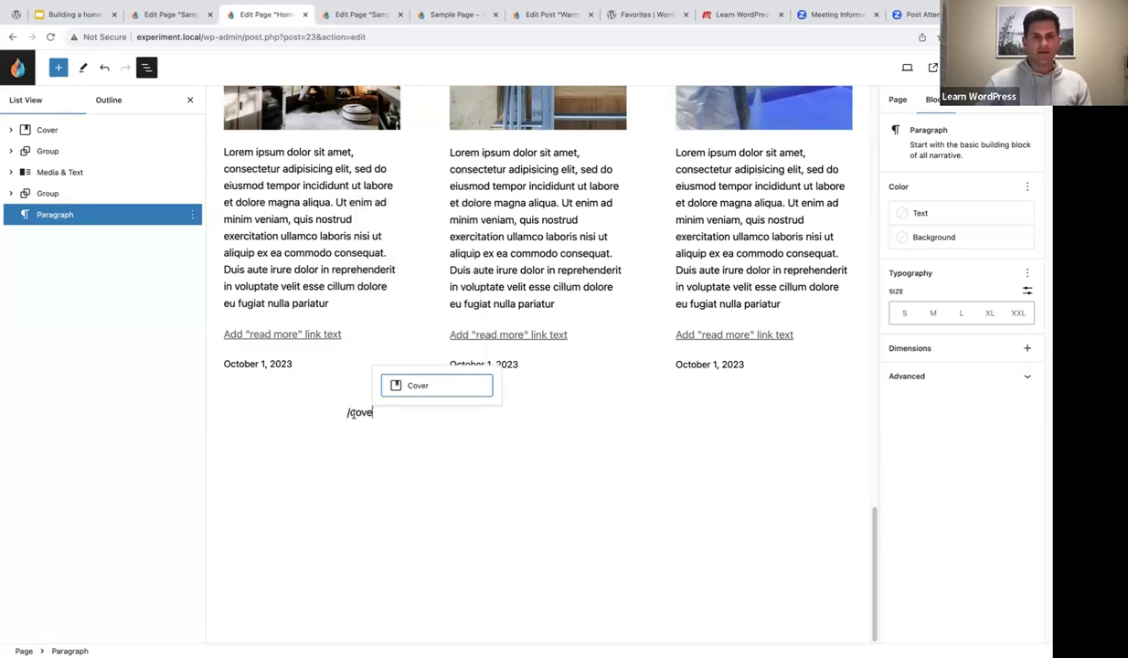
{"action": "left_click", "coordinate": [395, 379]}
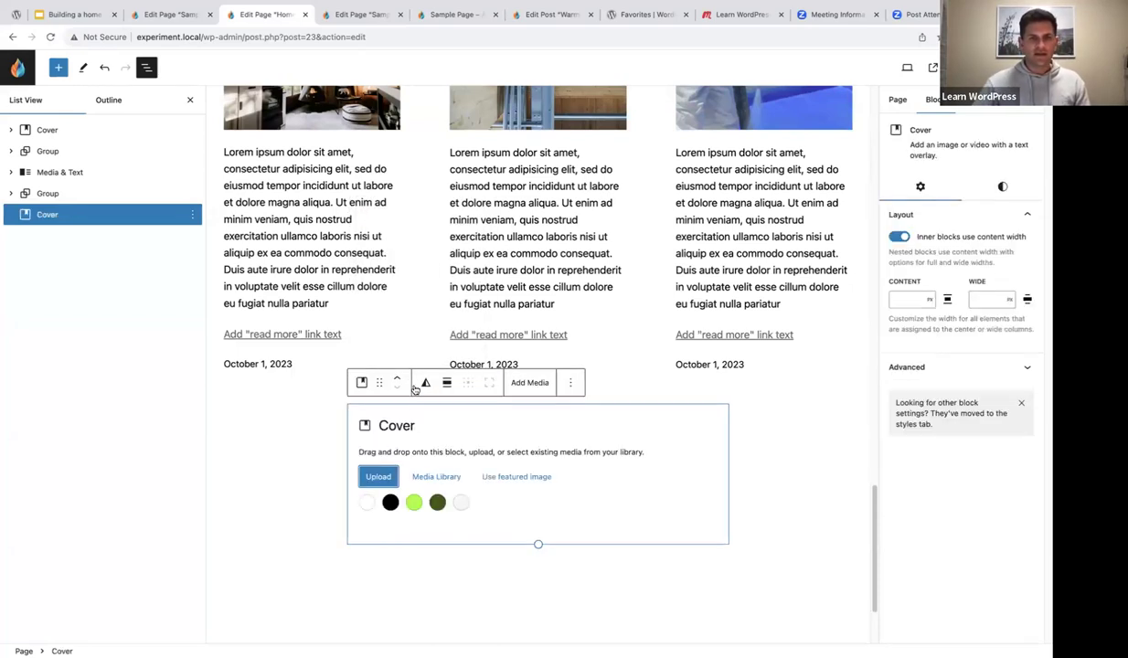
- Fill the new Cover block with the Media Library photo of the woman sitting on the floor with a laptop
{"action": "left_click", "coordinate": [429, 476]}
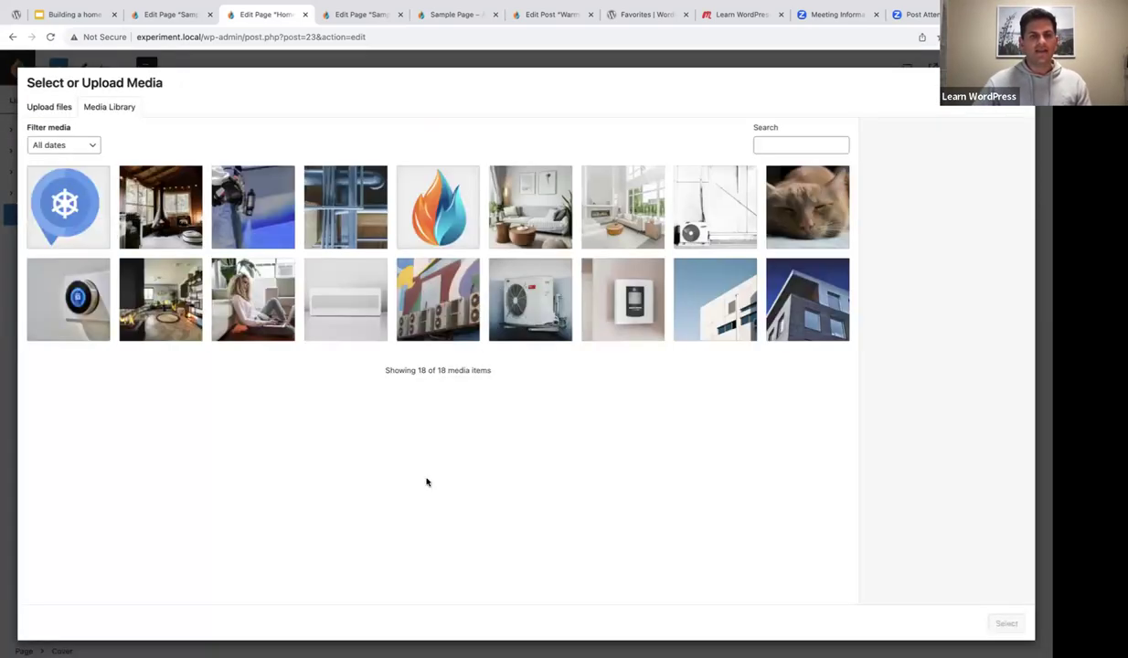
{"action": "left_click", "coordinate": [245, 291]}
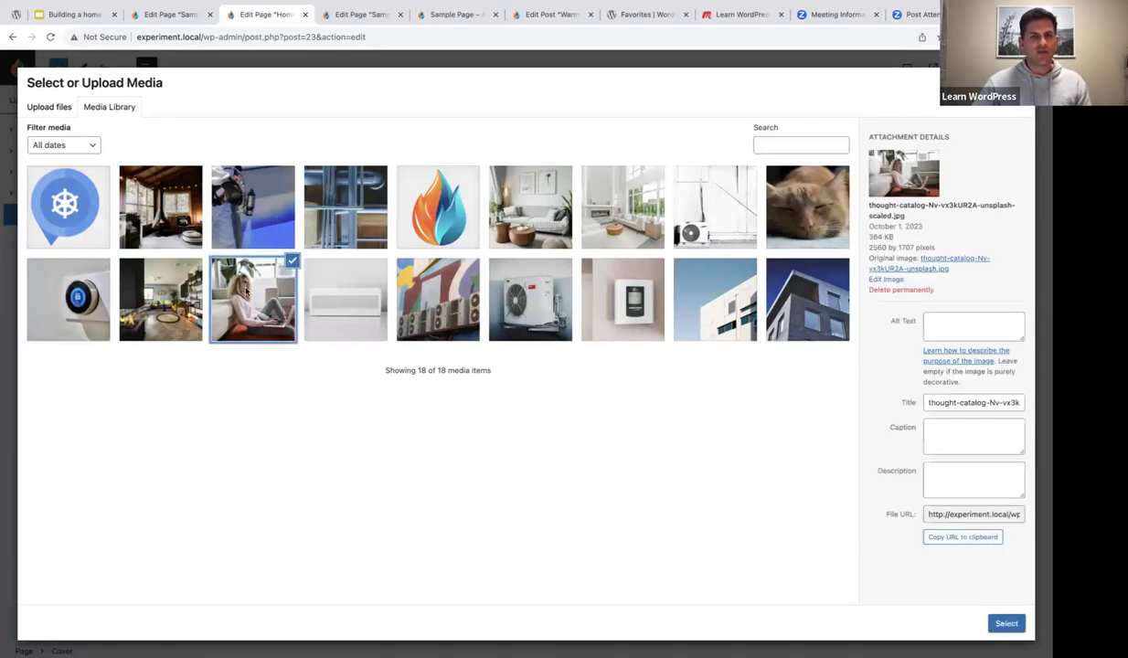
{"action": "left_click", "coordinate": [1006, 624]}
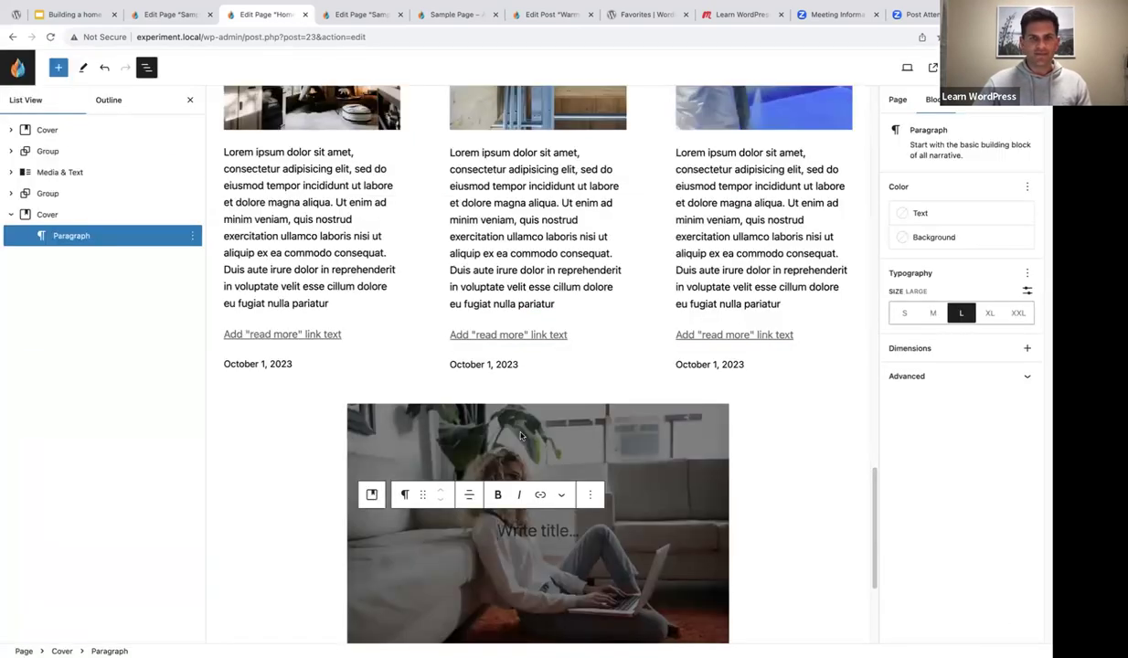
- Make the new Cover block full width and full height, with an overlay opacity of 40
{"action": "left_click", "coordinate": [361, 413]}
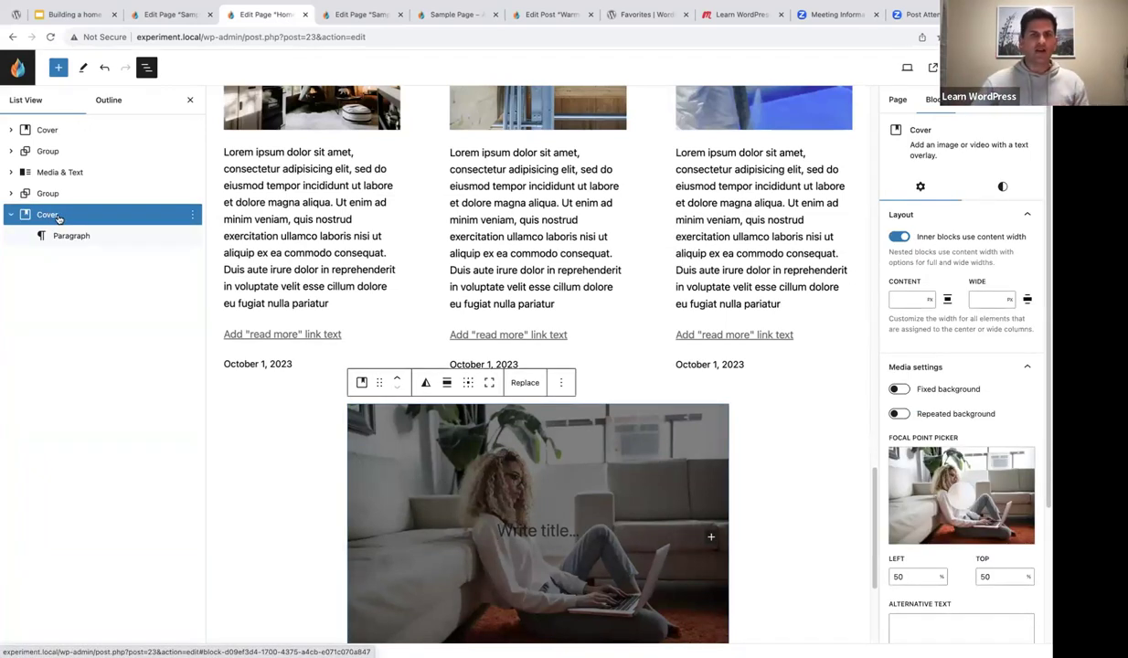
{"action": "scroll", "coordinate": [224, 297], "scroll_direction": "down", "scroll_amount": 5}
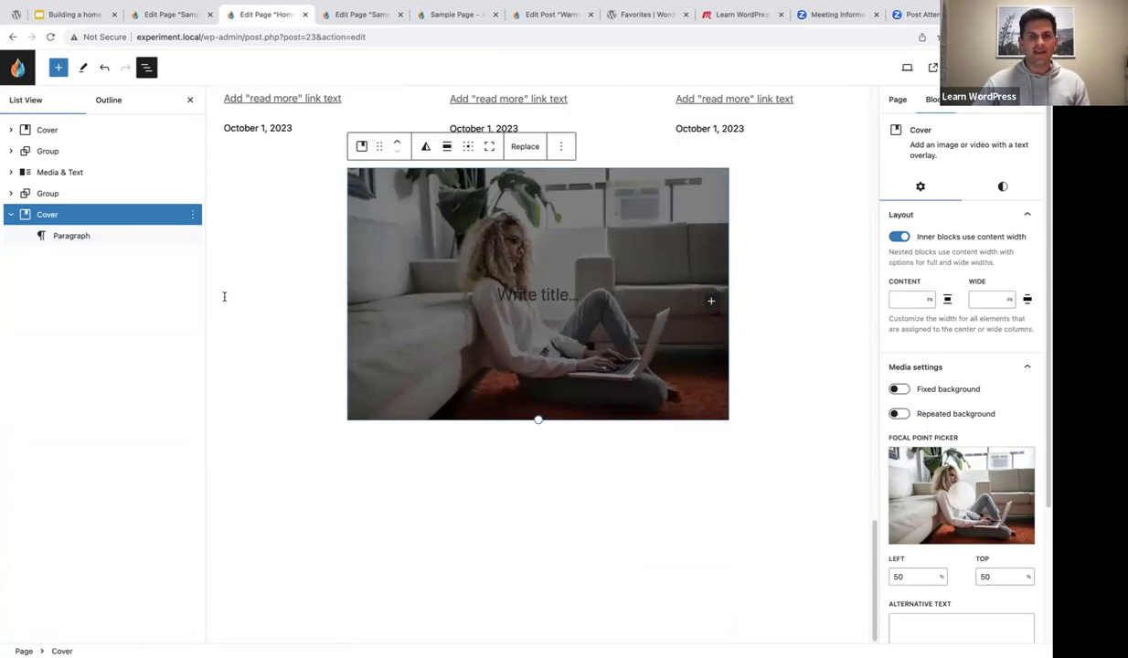
{"action": "left_click", "coordinate": [446, 147]}
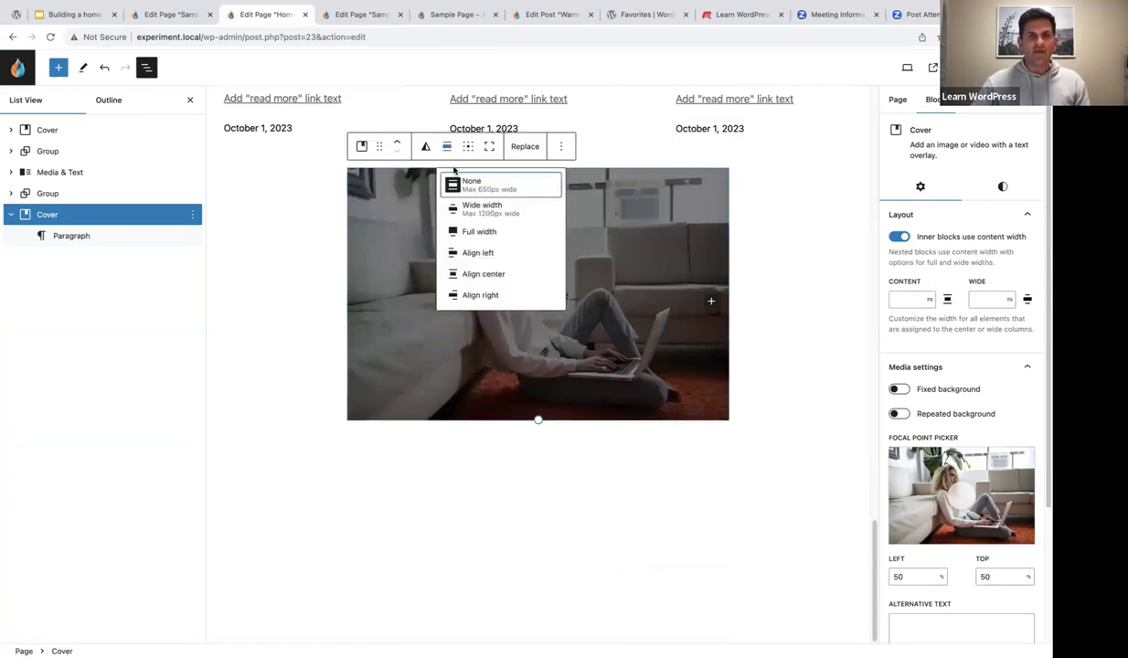
{"action": "left_click", "coordinate": [457, 231]}
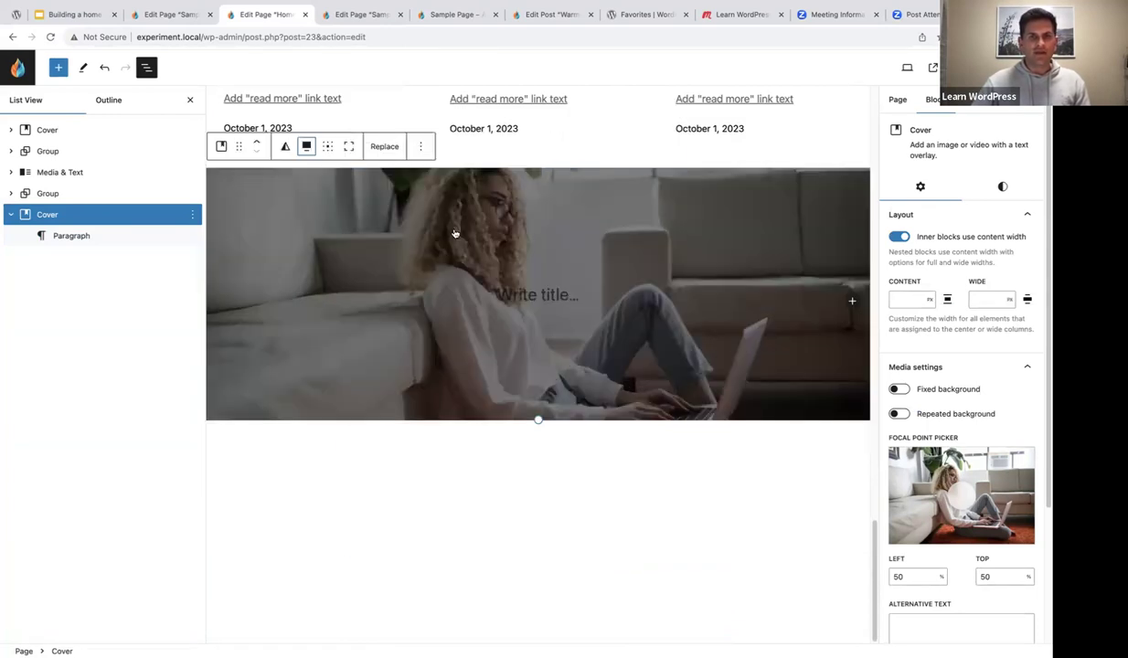
{"action": "left_click", "coordinate": [349, 148]}
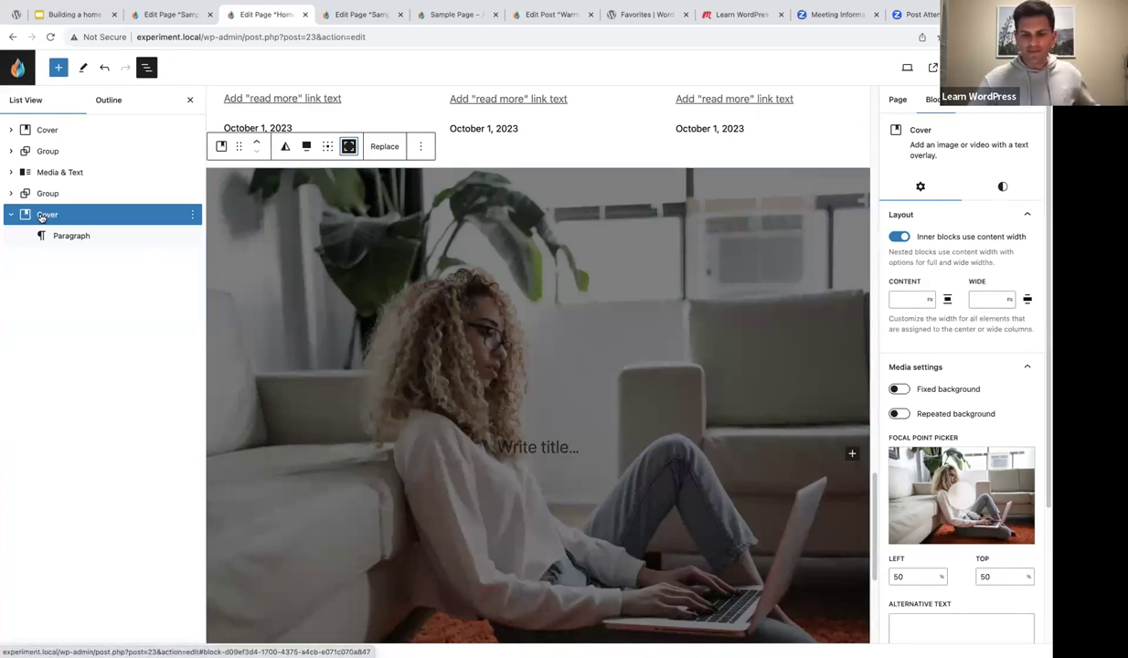
{"action": "left_click", "coordinate": [1003, 187]}
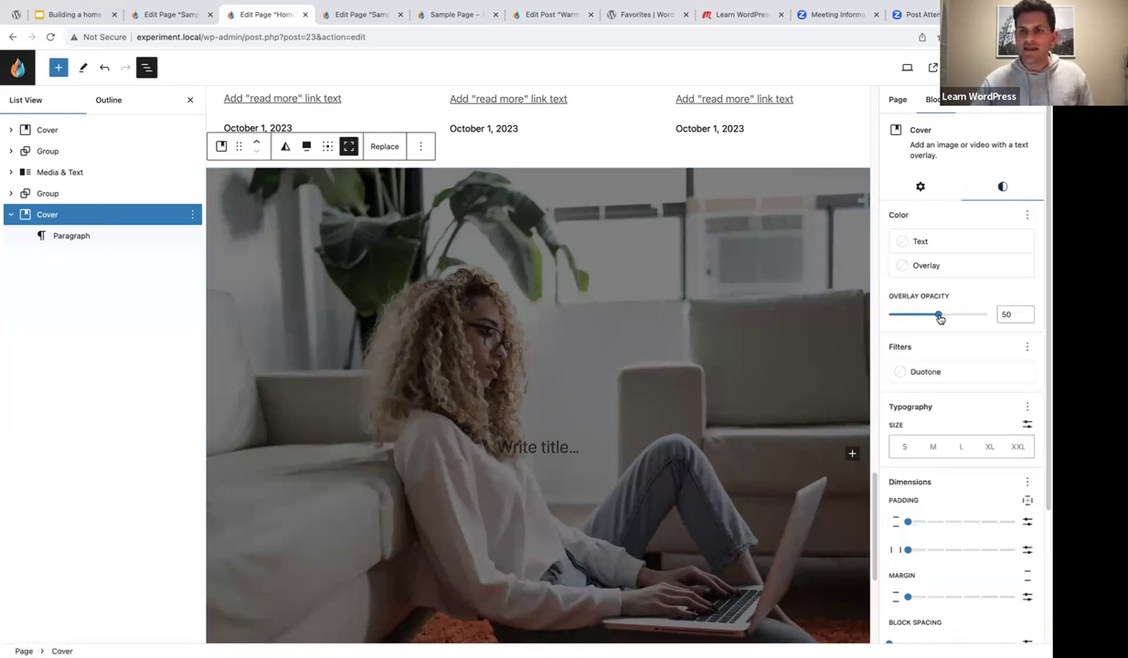
{"action": "left_click_drag", "start_coordinate": [940, 315], "coordinate": [931, 315]}
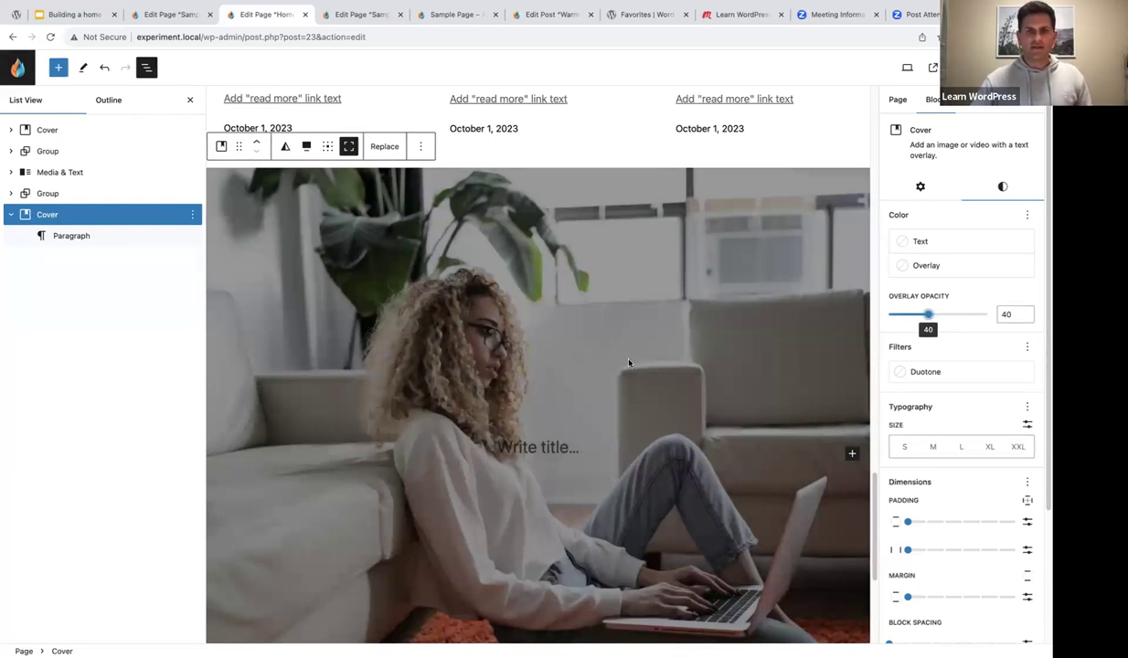
- Enter the title "We bring comfort to your home" in the new Cover block's paragraph
{"action": "scroll", "coordinate": [554, 423], "scroll_direction": "down", "scroll_amount": 1}
{"action": "left_click", "coordinate": [500, 428]}
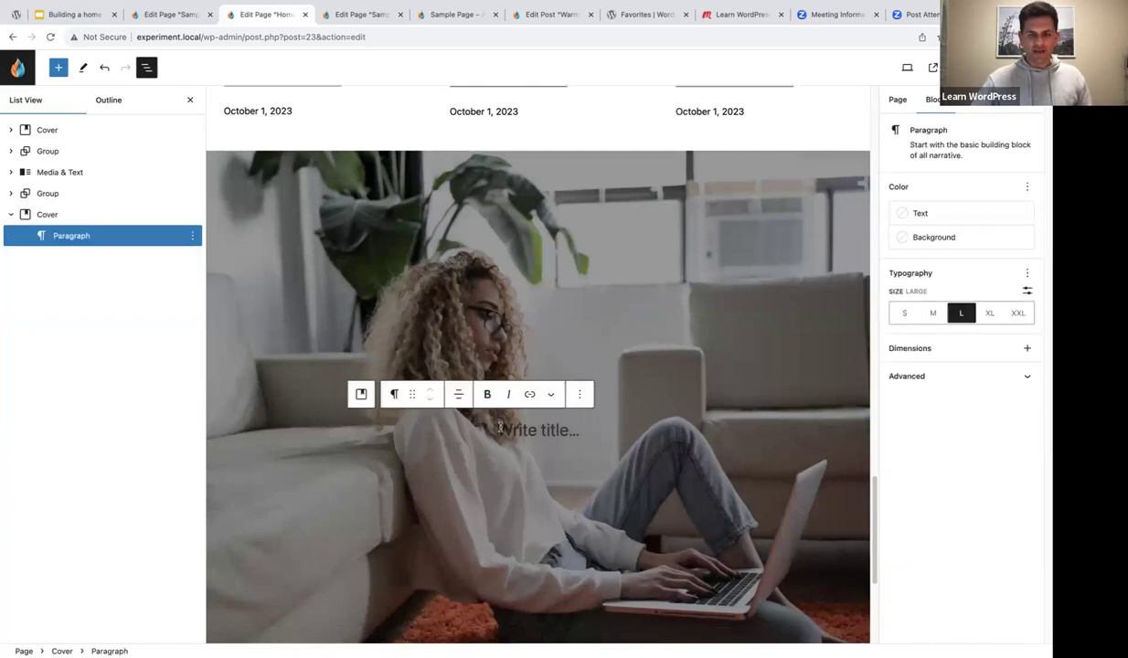
{"action": "type", "text": "W"}
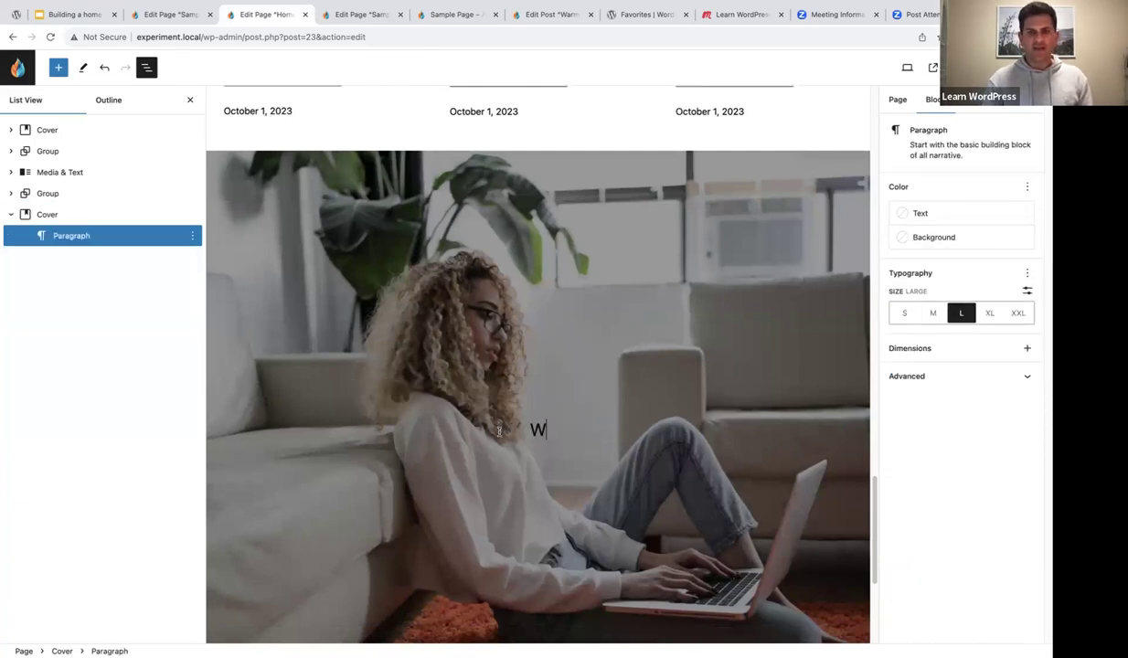
{"action": "type", "text": "e bring comfort to your home"}
{"action": "key", "text": "BackSpace"}
{"action": "key", "text": "BackSpace"}
{"action": "key", "text": "BackSpace"}
{"action": "type", "text": "home"}
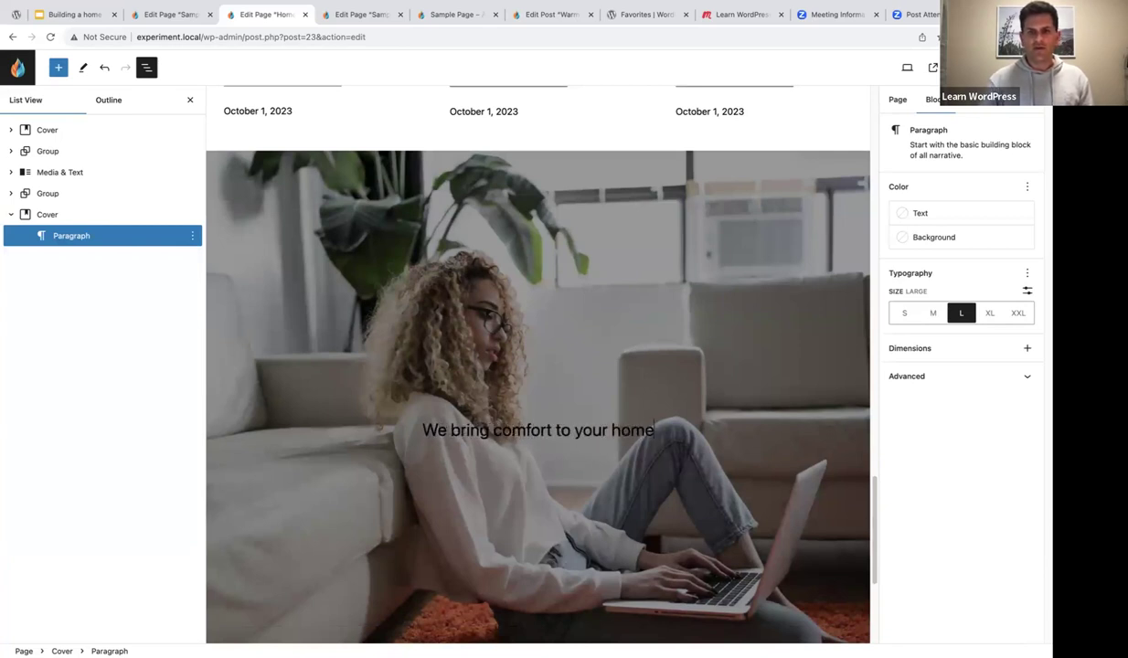
- Give the cover title the white Base text color (#FFFFFF) and a custom size of 5.5 rem
{"action": "left_click_drag", "start_coordinate": [654, 430], "coordinate": [423, 432]}
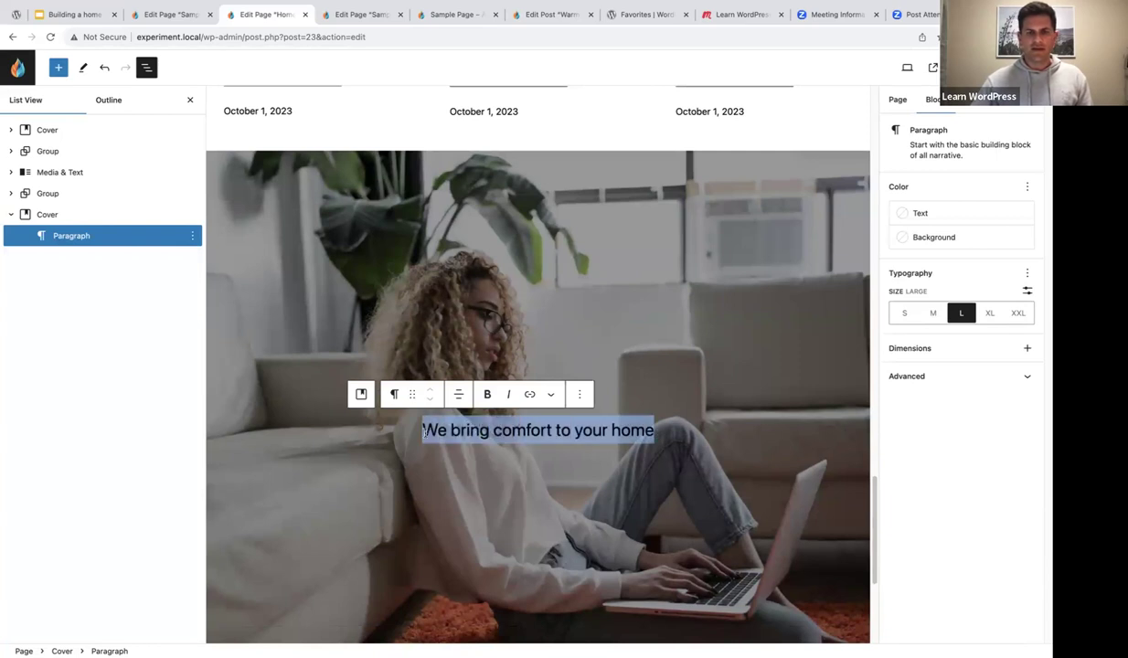
{"action": "left_click", "coordinate": [919, 216]}
{"action": "left_click", "coordinate": [732, 318]}
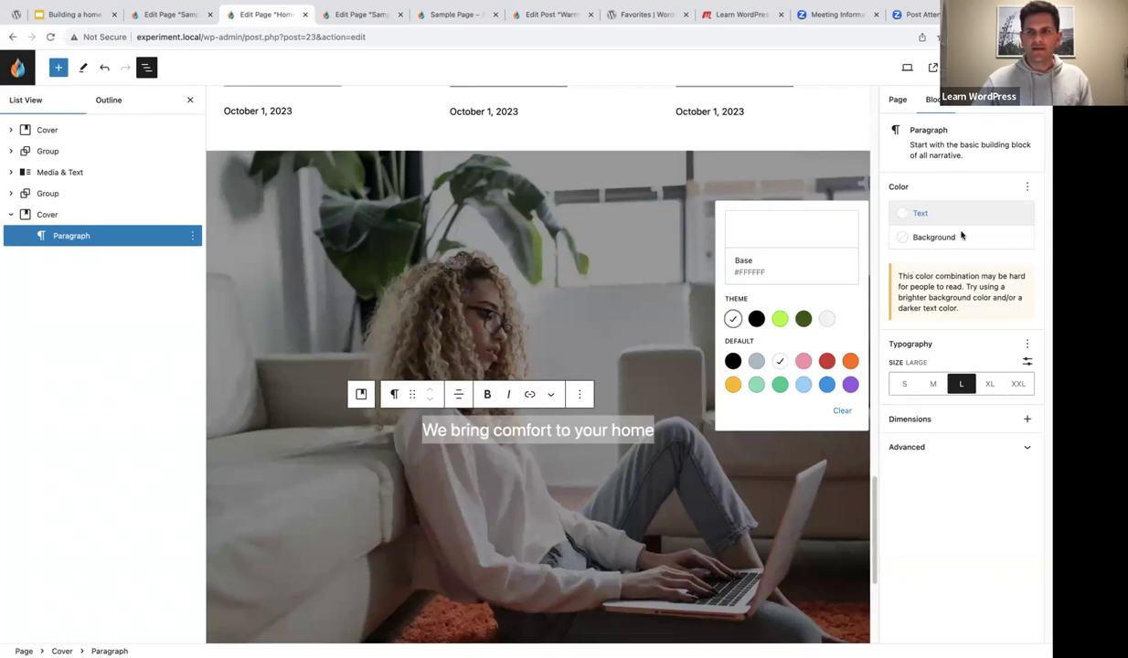
{"action": "left_click", "coordinate": [1027, 362]}
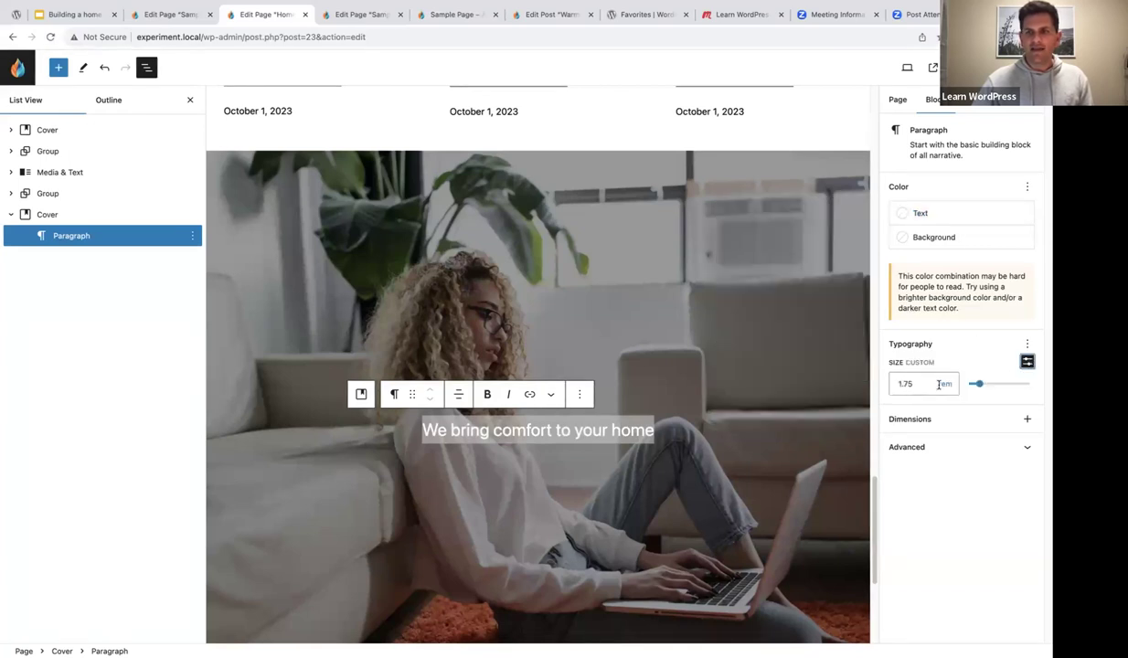
{"action": "left_click_drag", "start_coordinate": [910, 386], "coordinate": [892, 382]}
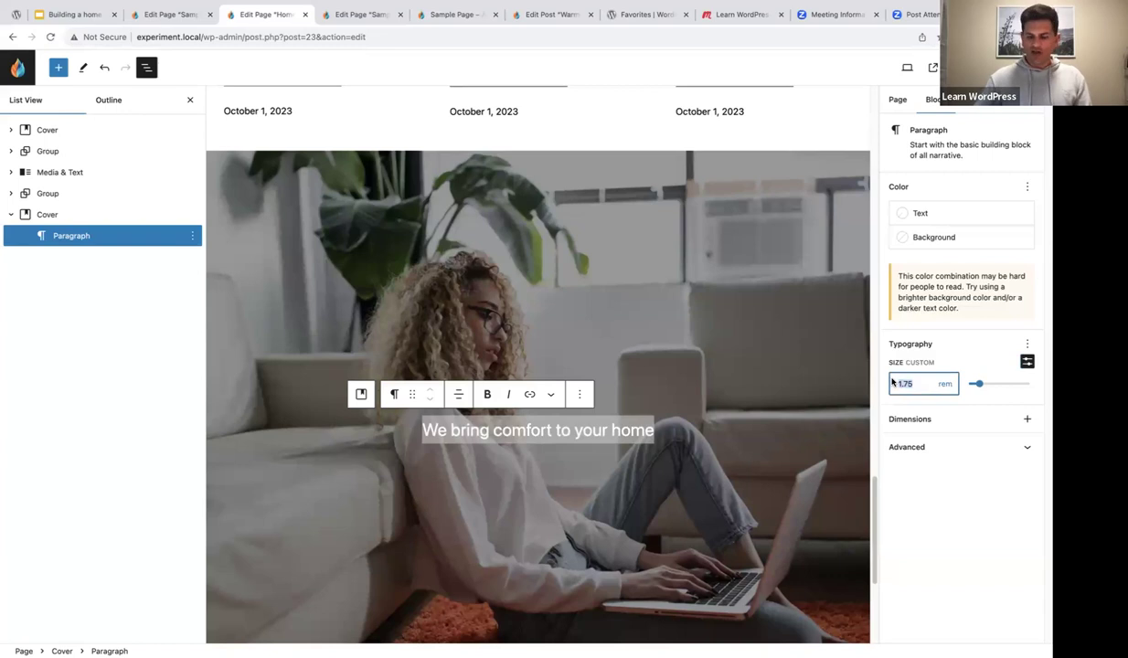
{"action": "type", "text": "5.5"}
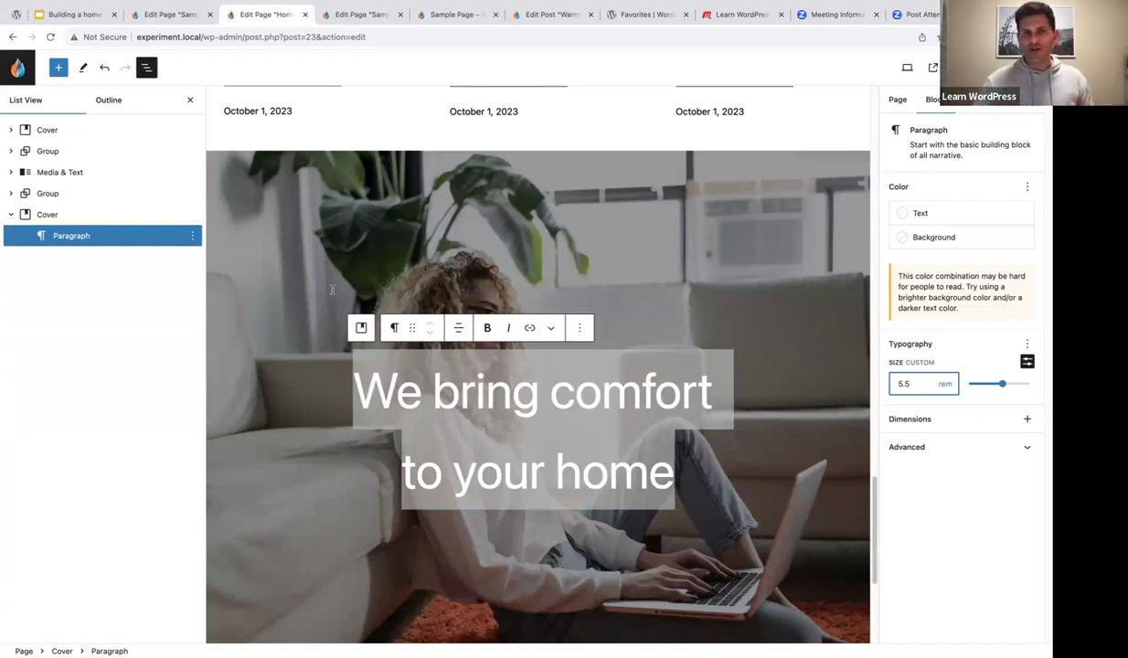
- Turn off "Inner blocks use content width" for the new Cover block, and hide the List View and block settings to review it
{"action": "left_click", "coordinate": [68, 214]}
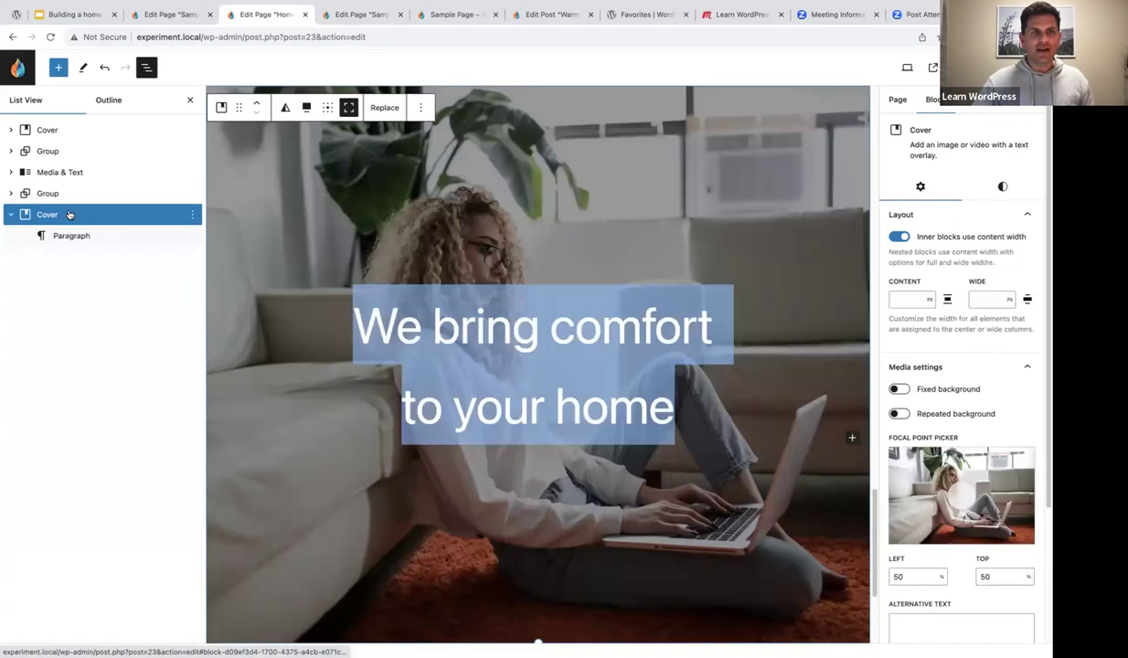
{"action": "left_click", "coordinate": [902, 237]}
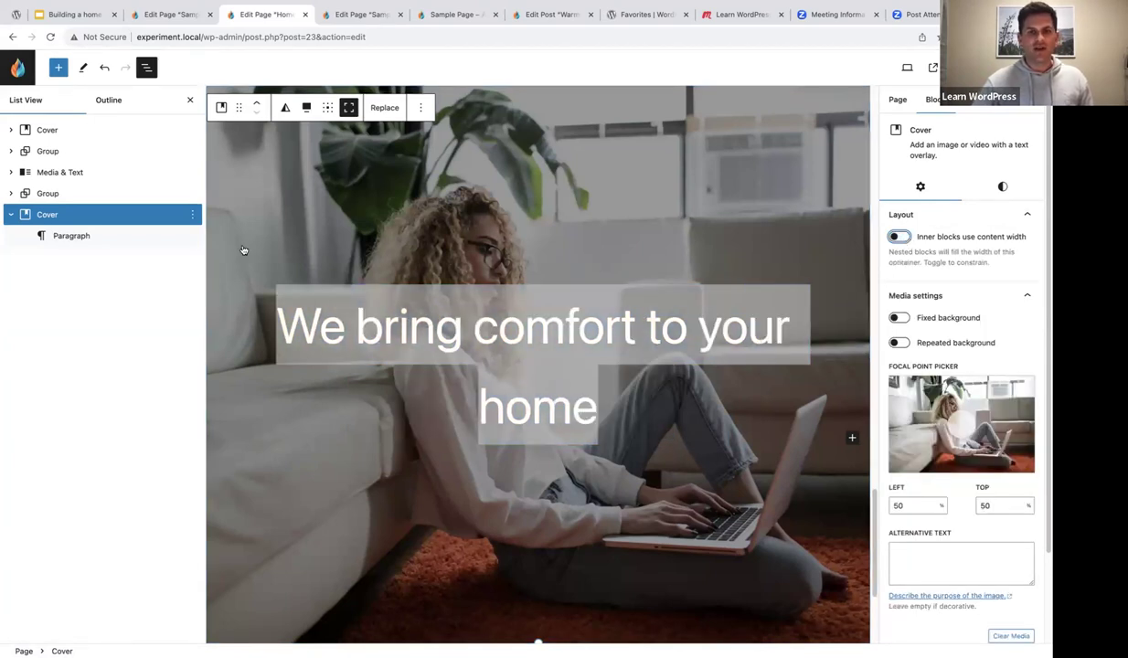
{"action": "left_click", "coordinate": [190, 100]}
{"action": "left_click", "coordinate": [1006, 66]}
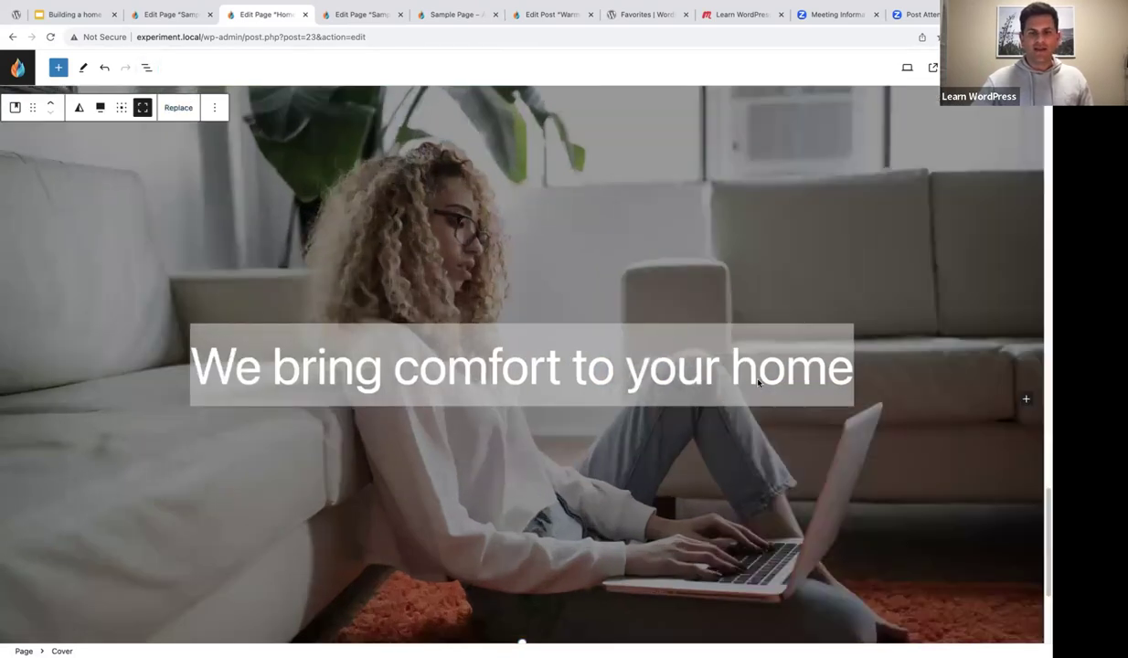
{"action": "scroll", "coordinate": [742, 384], "scroll_direction": "down", "scroll_amount": 2}
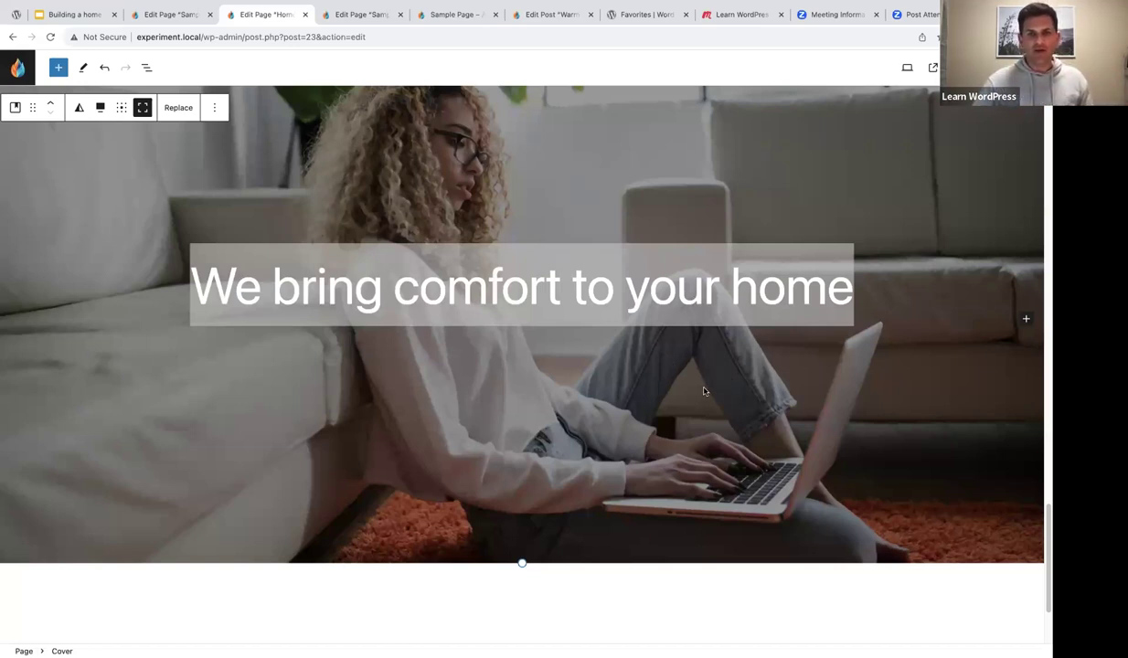
- Set the content position of the "We bring comfort to your home" Cover block to bottom center
{"action": "scroll", "coordinate": [704, 392], "scroll_direction": "up", "scroll_amount": 5}
{"action": "scroll", "coordinate": [528, 484], "scroll_direction": "down", "scroll_amount": 4}
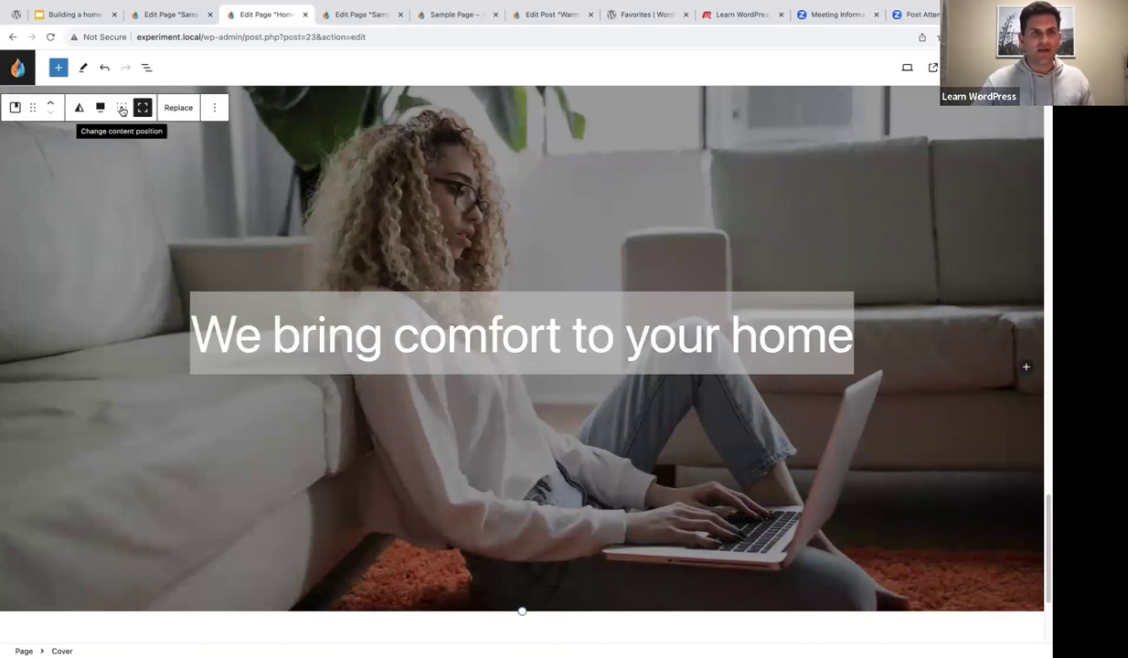
{"action": "left_click", "coordinate": [122, 107]}
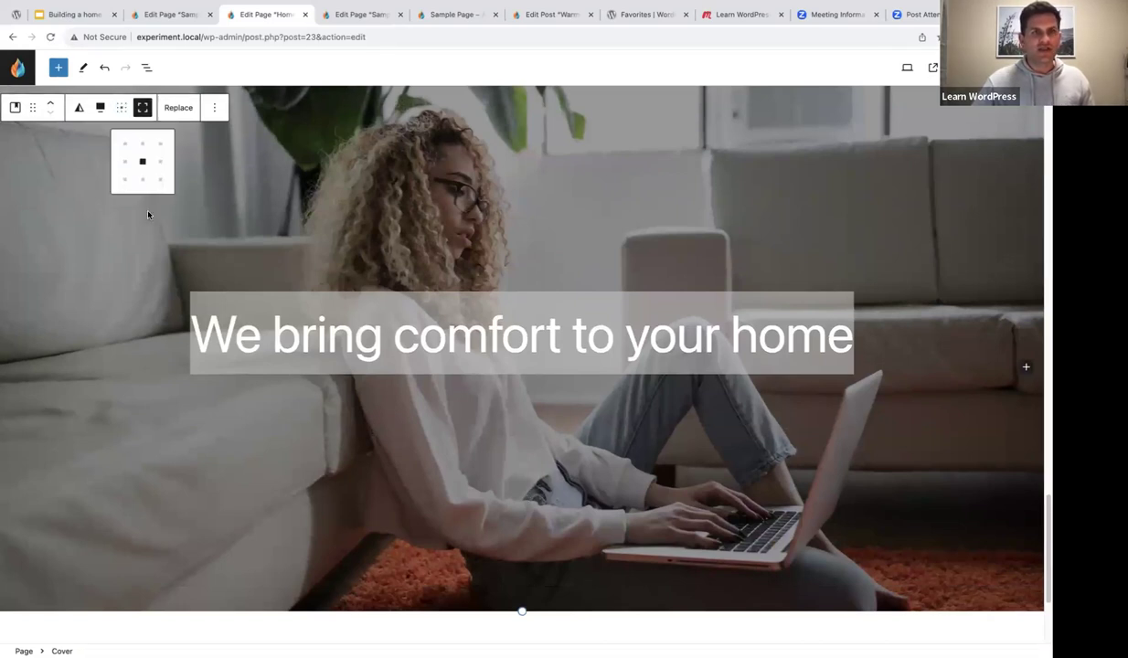
{"action": "left_click", "coordinate": [145, 182]}
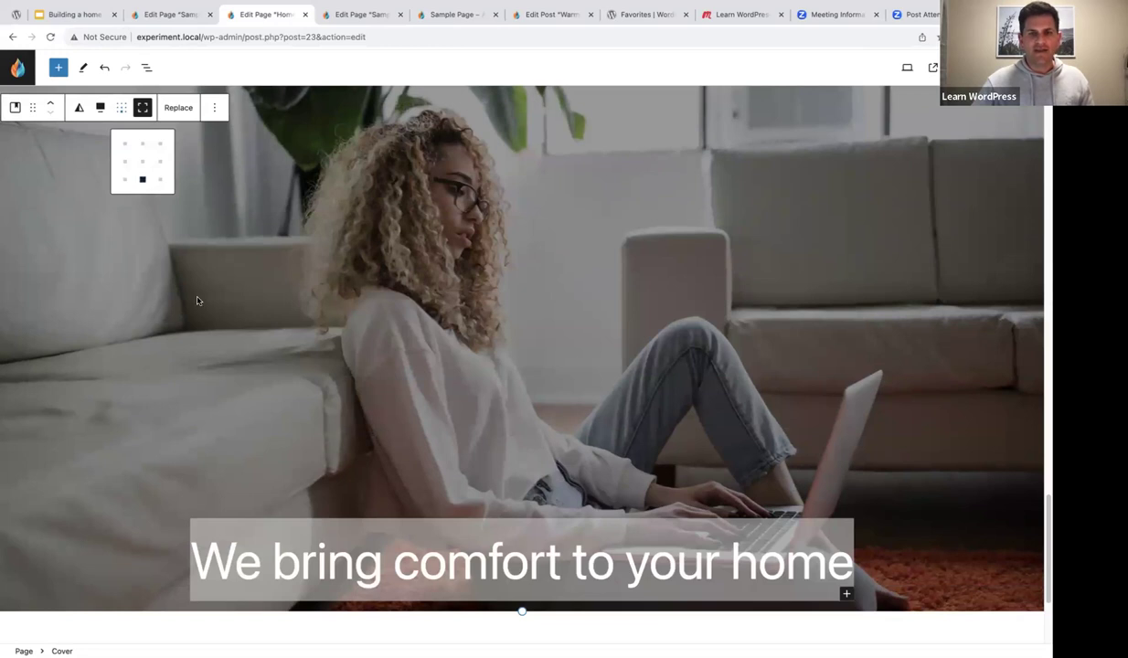
{"action": "scroll", "coordinate": [198, 293], "scroll_direction": "down", "scroll_amount": 2}
{"action": "left_click", "coordinate": [156, 476]}
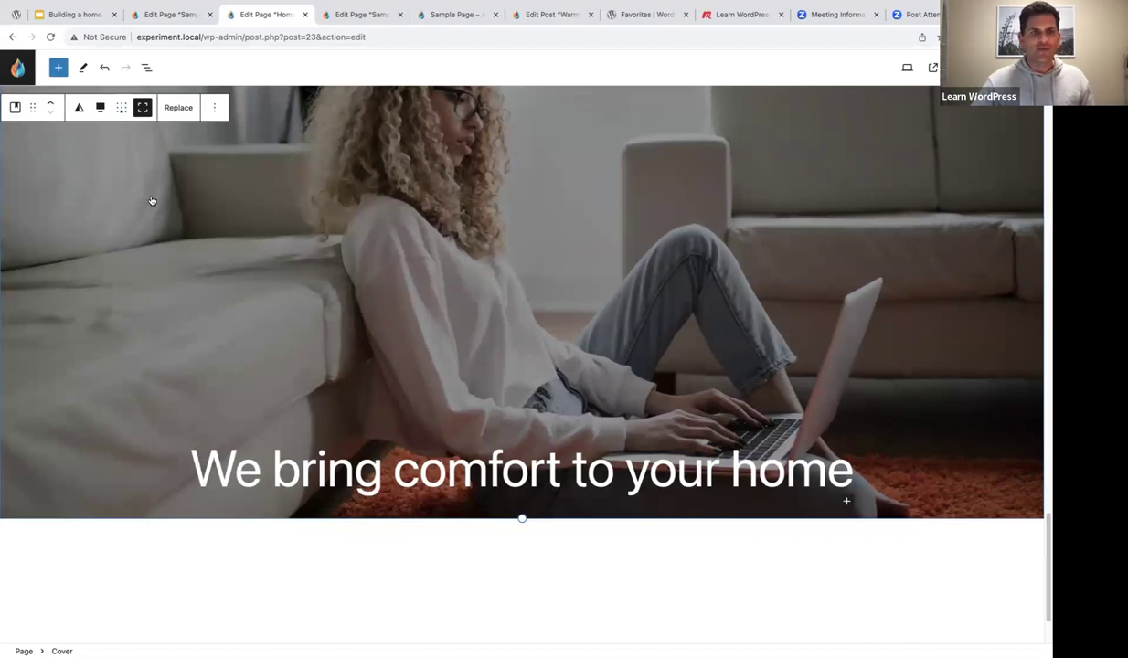
- Set both the vertical and the horizontal padding of the Cover block to 5
{"action": "scroll", "coordinate": [64, 165], "scroll_direction": "up", "scroll_amount": 2}
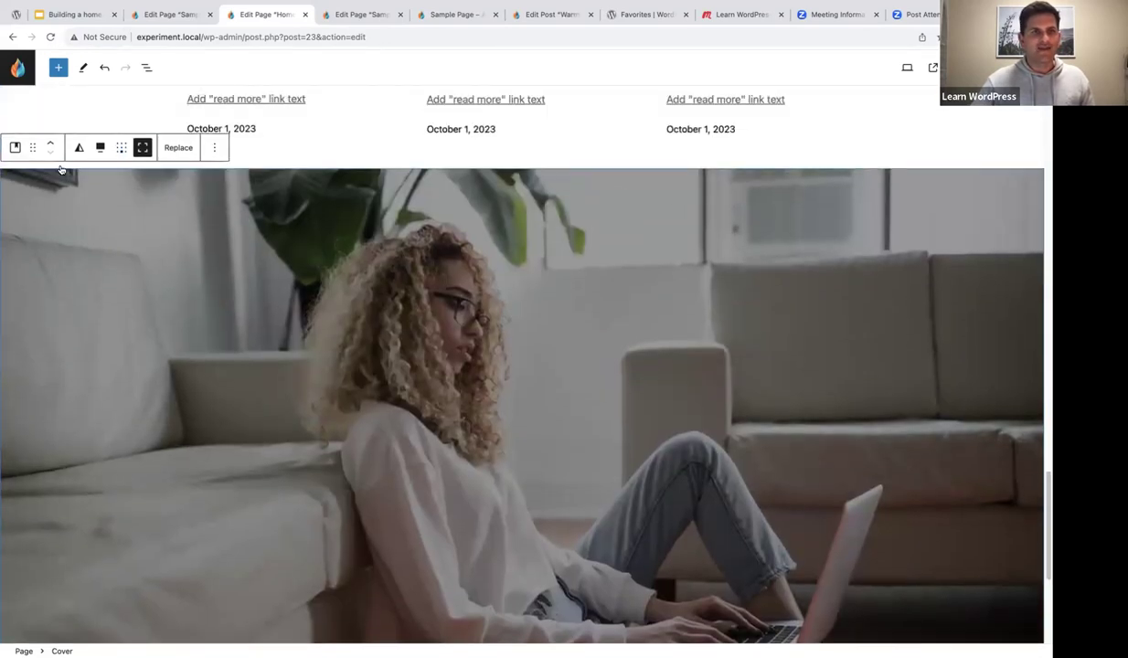
{"action": "scroll", "coordinate": [848, 529], "scroll_direction": "down", "scroll_amount": 5}
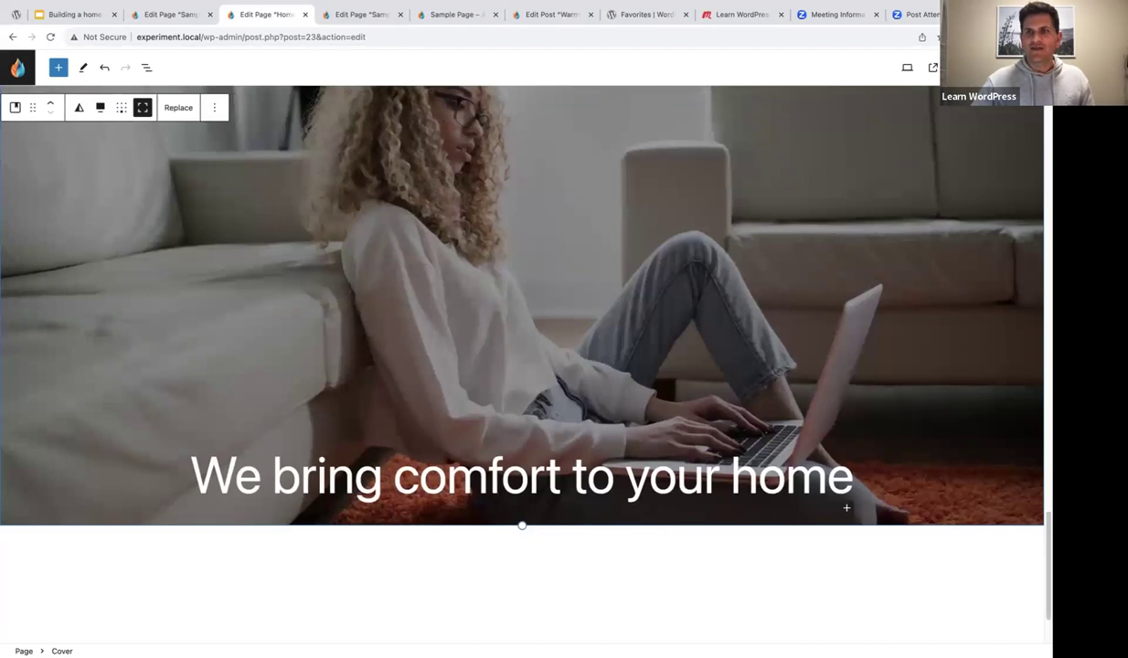
{"action": "key", "text": "ctrl+shift+comma"}
{"action": "left_click", "coordinate": [964, 184]}
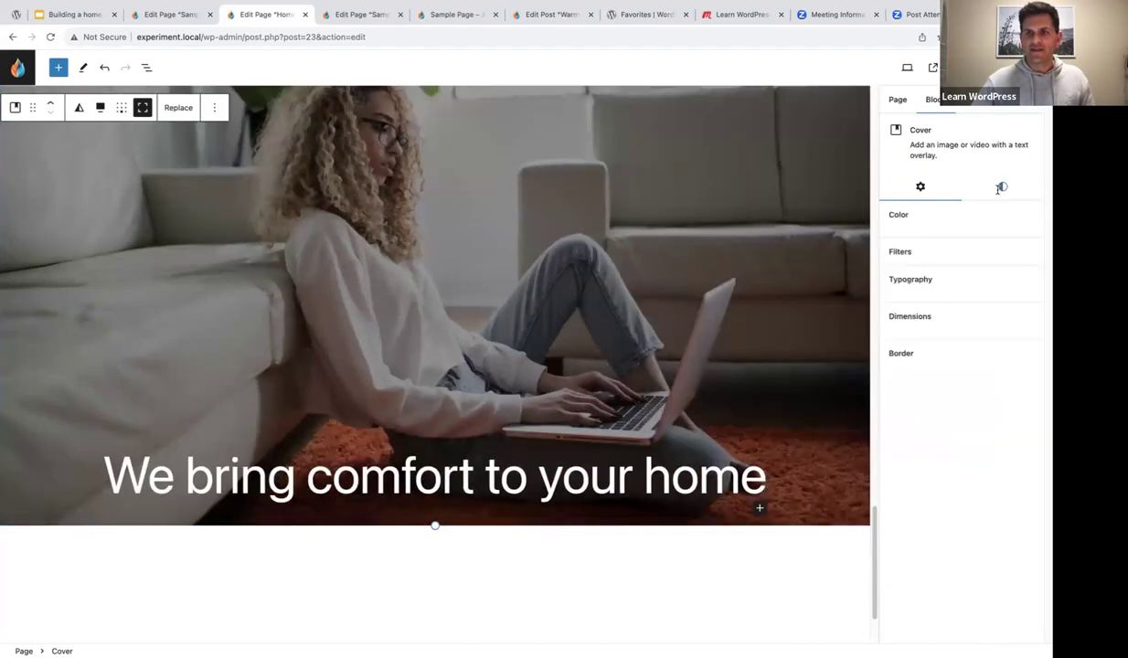
{"action": "left_click_drag", "start_coordinate": [908, 523], "coordinate": [998, 524]}
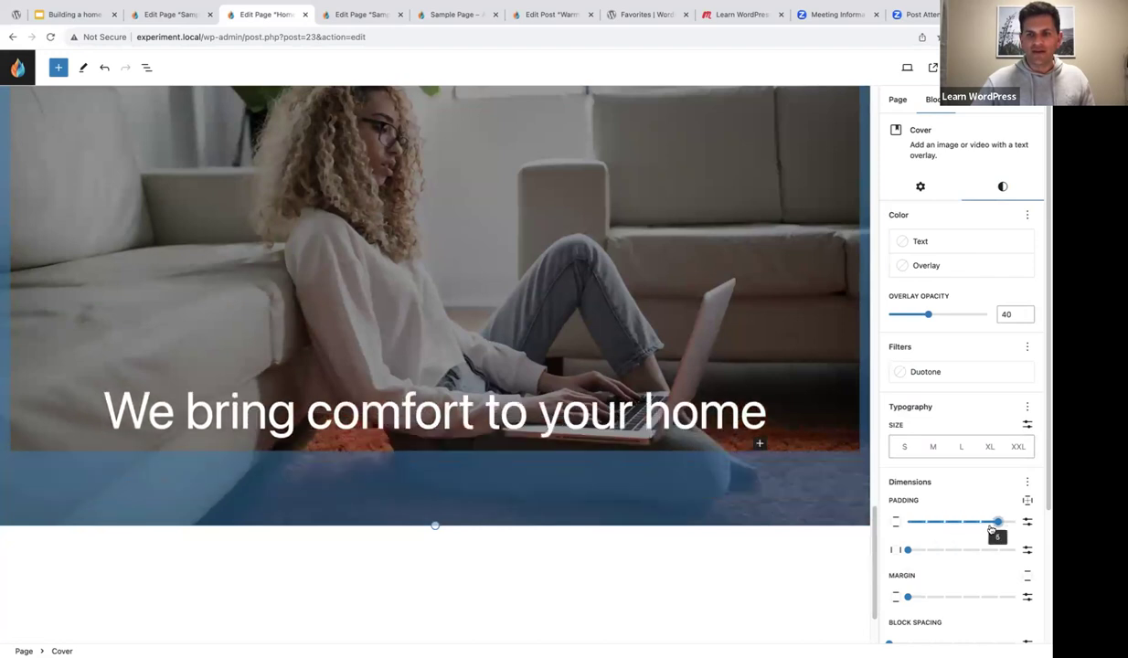
{"action": "left_click_drag", "start_coordinate": [908, 549], "coordinate": [995, 555]}
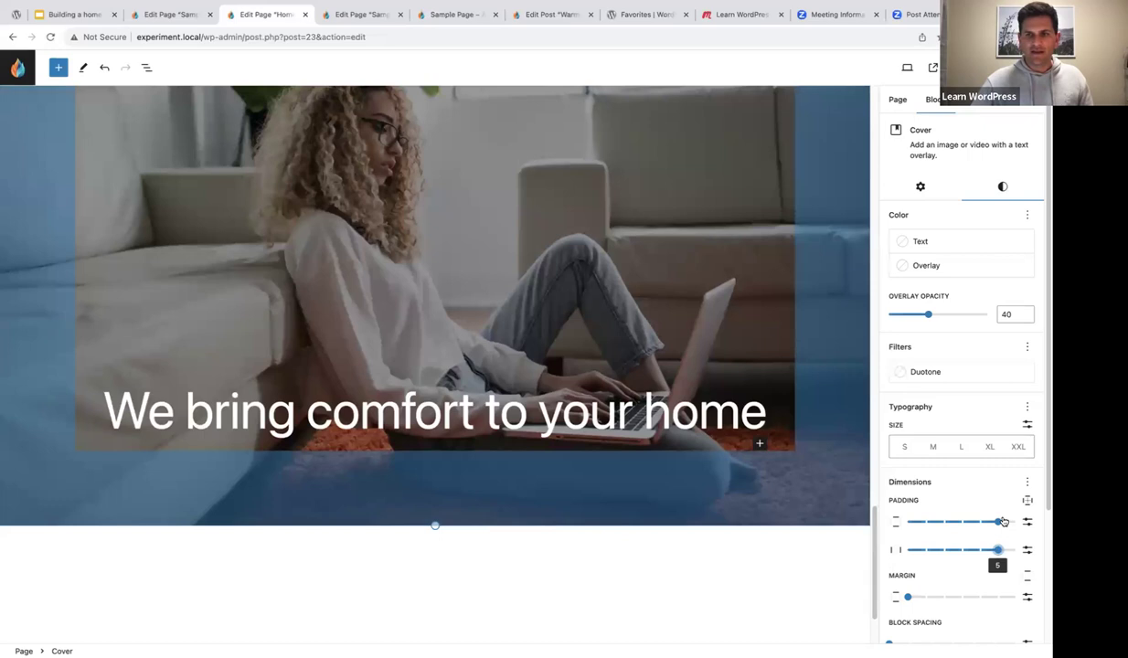
{"action": "left_click", "coordinate": [1010, 67]}
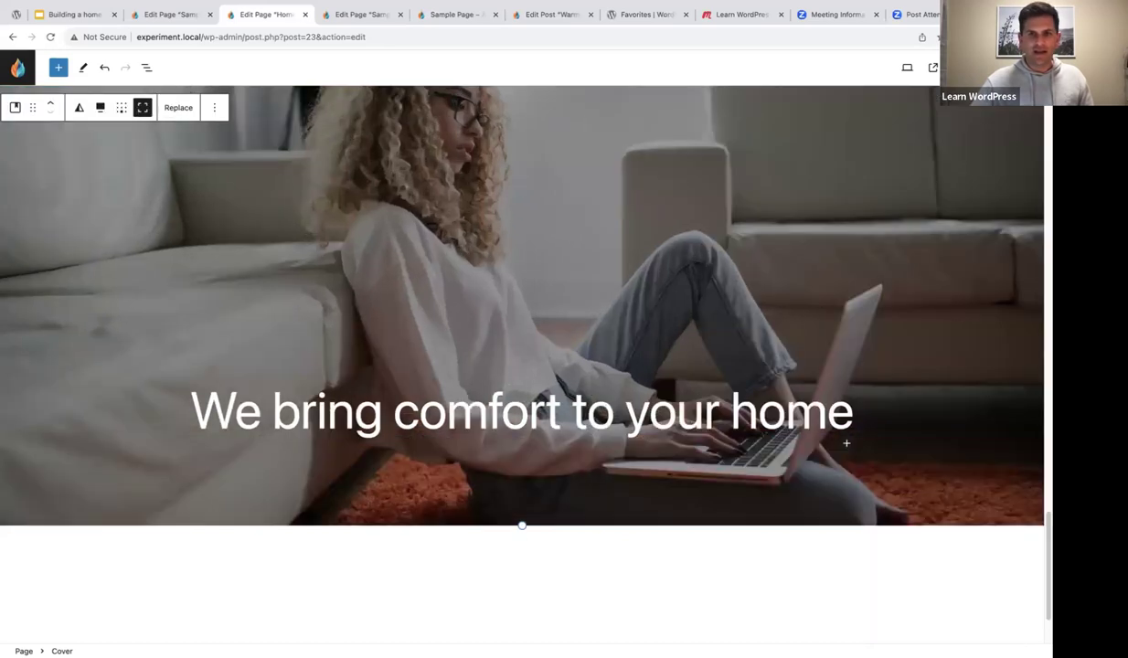
- Enable a fixed background for the "We bring comfort to your home" Cover block
{"action": "scroll", "coordinate": [915, 276], "scroll_direction": "up", "scroll_amount": 3}
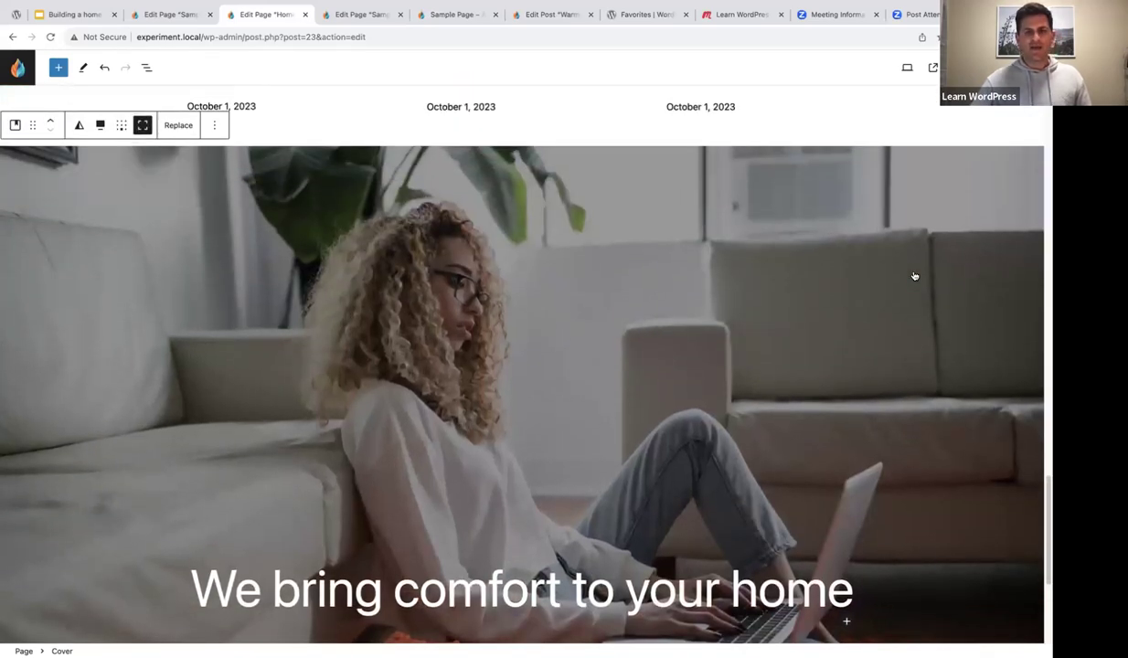
{"action": "scroll", "coordinate": [921, 298], "scroll_direction": "down", "scroll_amount": 1}
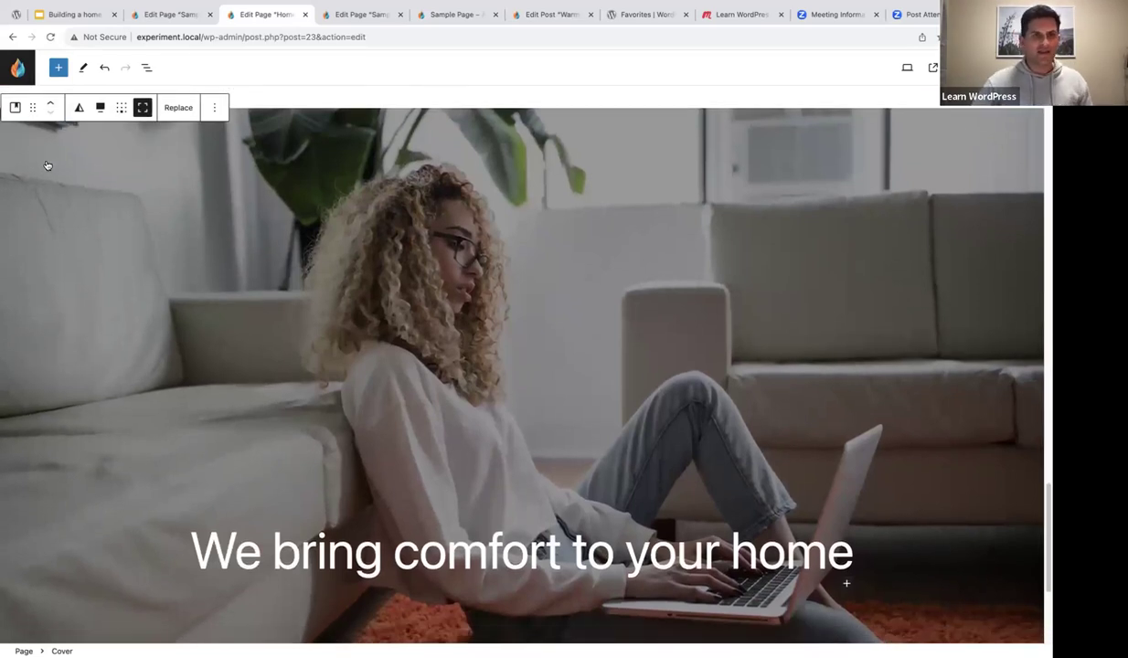
{"action": "left_click", "coordinate": [145, 67]}
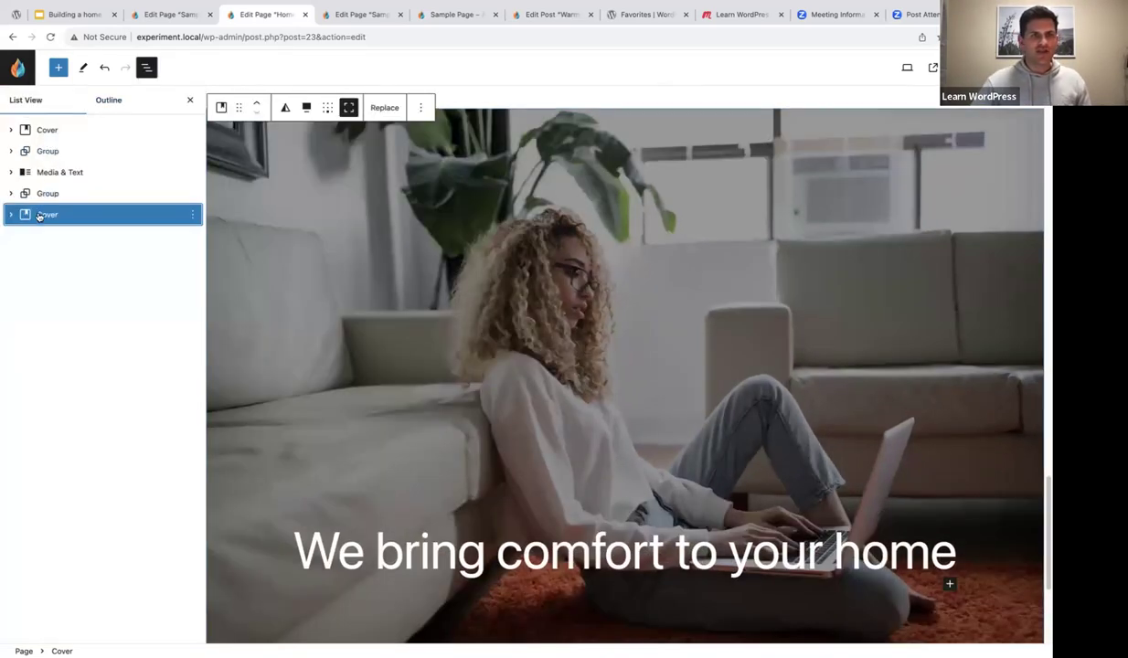
{"action": "left_click", "coordinate": [1020, 67]}
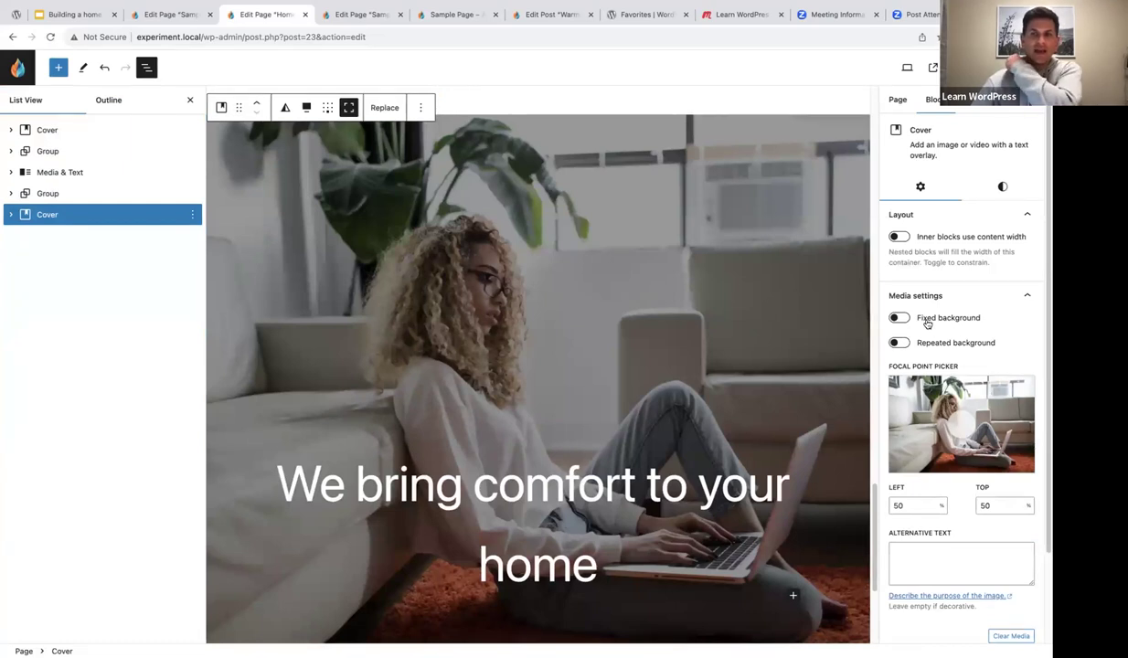
{"action": "left_click", "coordinate": [898, 318]}
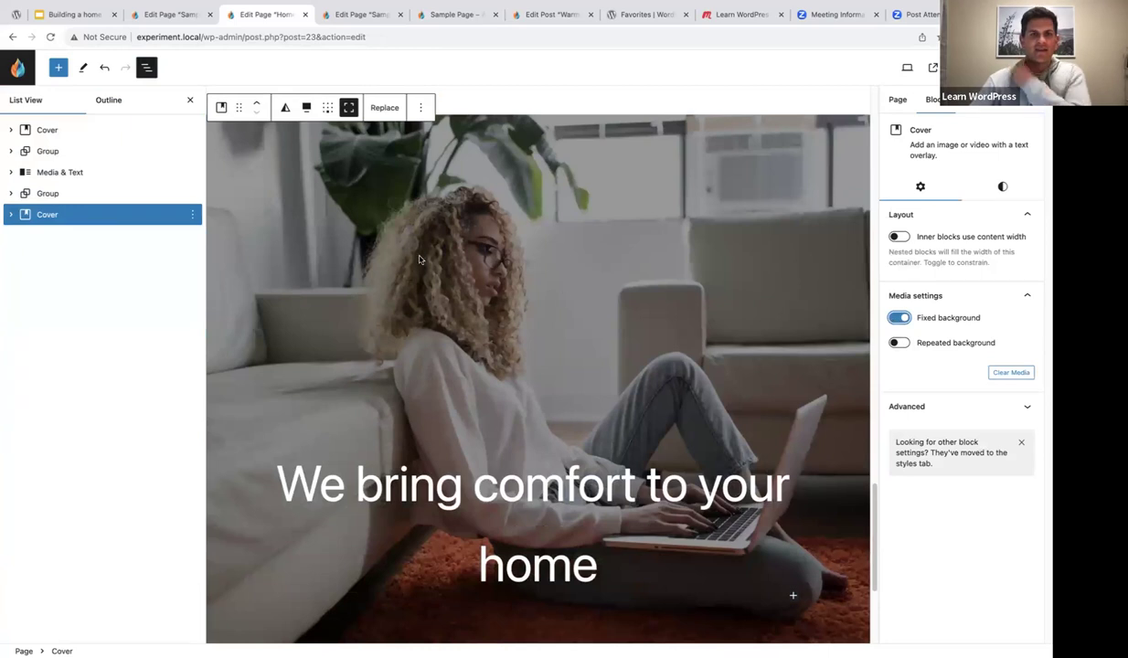
{"action": "left_click", "coordinate": [189, 103]}
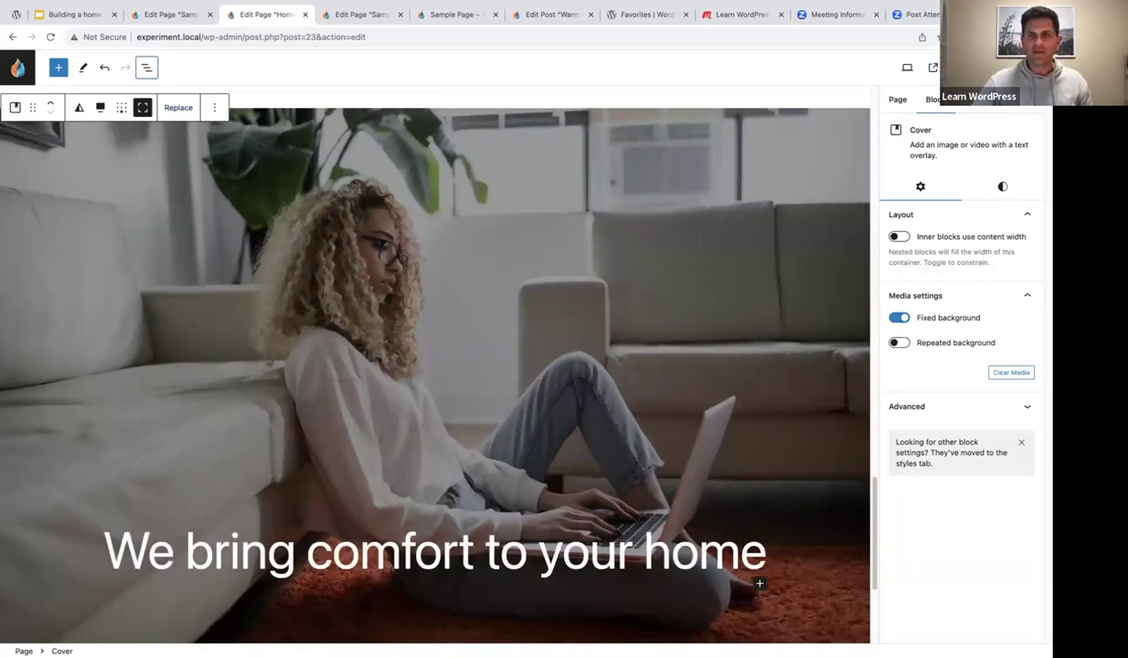
{"action": "key", "text": "ctrl+shift+comma"}
- Examine how the Cover block's fixed background behaves while moving up and down the page
{"action": "scroll", "coordinate": [769, 294], "scroll_direction": "up", "scroll_amount": 3}
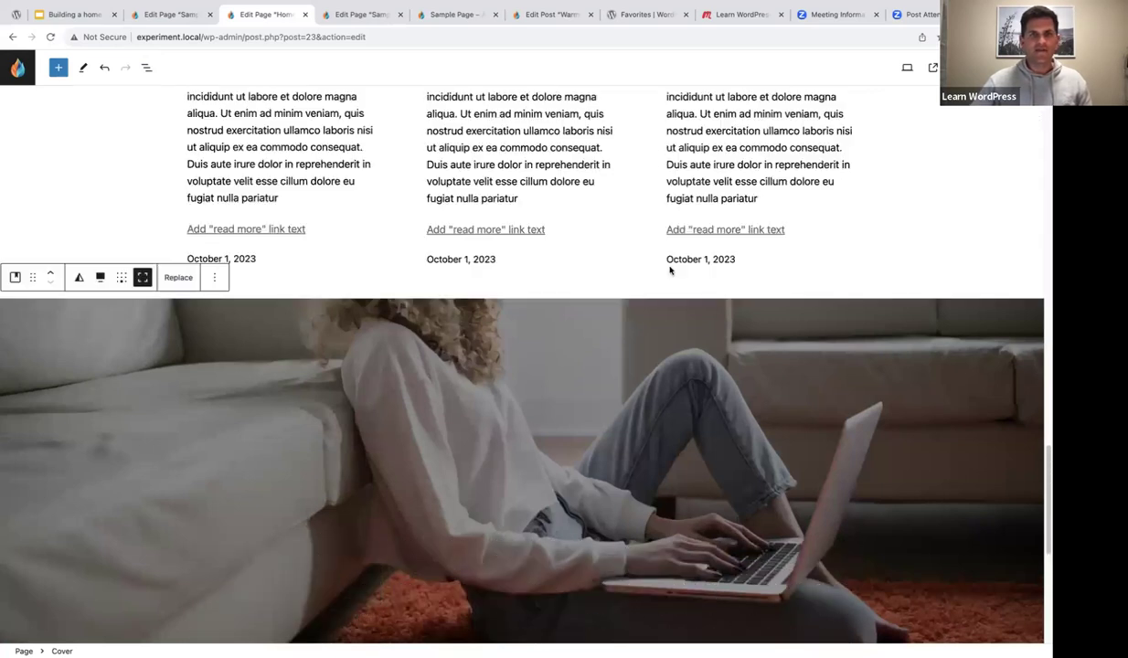
{"action": "scroll", "coordinate": [642, 285], "scroll_direction": "down", "scroll_amount": 4}
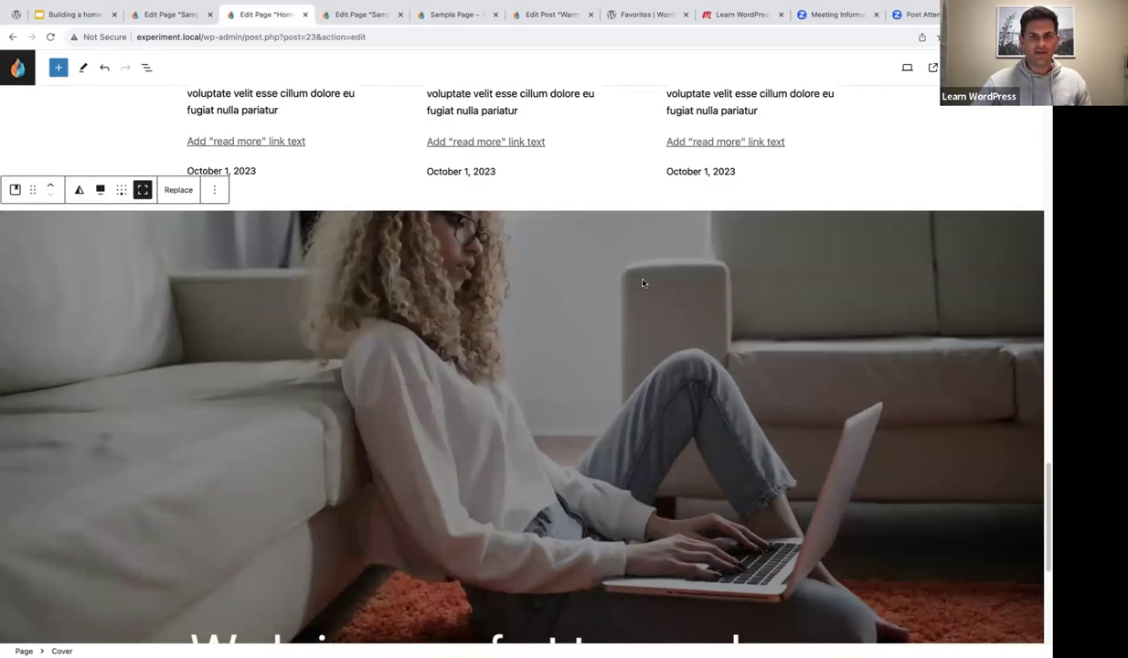
{"action": "scroll", "coordinate": [642, 284], "scroll_direction": "down", "scroll_amount": 5}
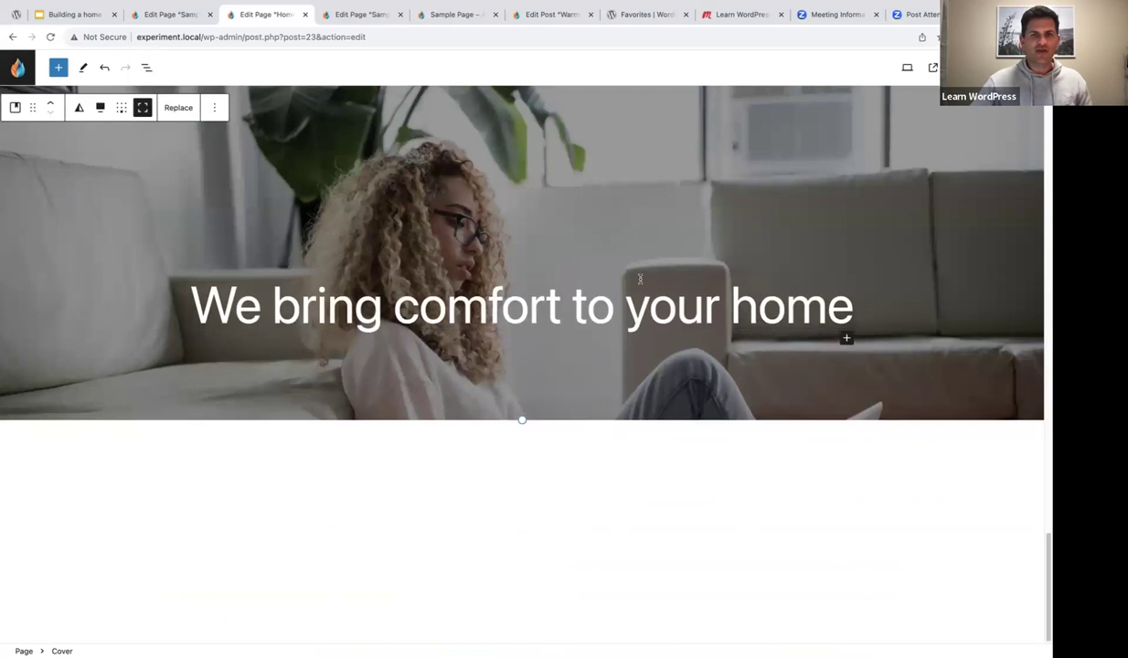
{"action": "scroll", "coordinate": [569, 270], "scroll_direction": "up", "scroll_amount": 7}
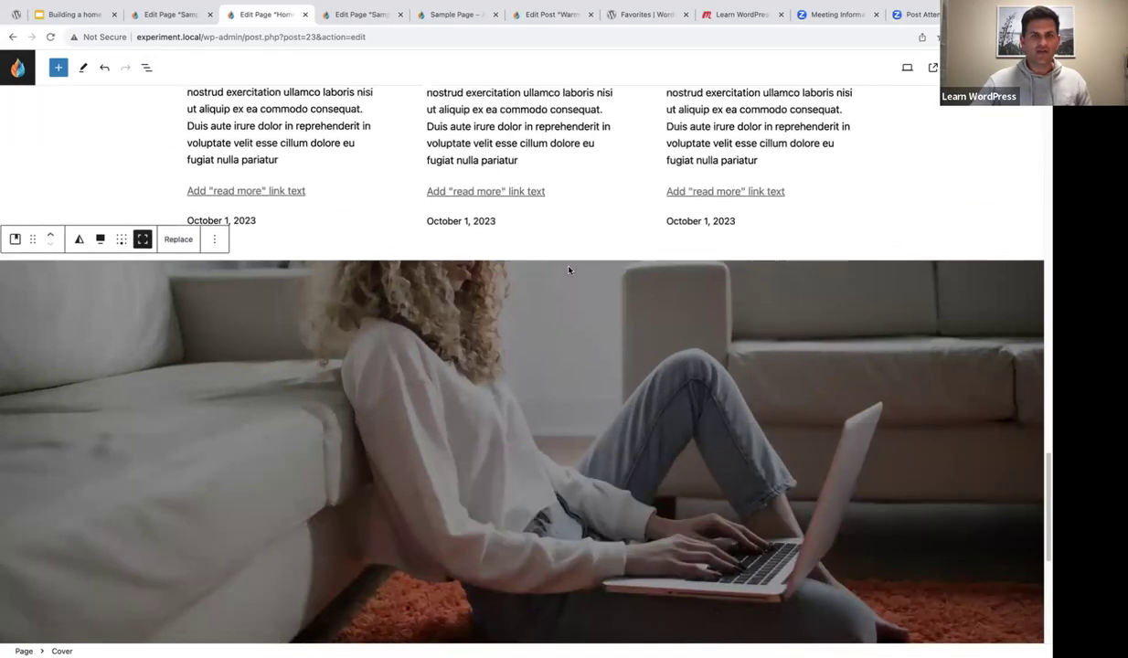
{"action": "scroll", "coordinate": [569, 270], "scroll_direction": "up", "scroll_amount": 3}
{"action": "scroll", "coordinate": [569, 271], "scroll_direction": "down", "scroll_amount": 10}
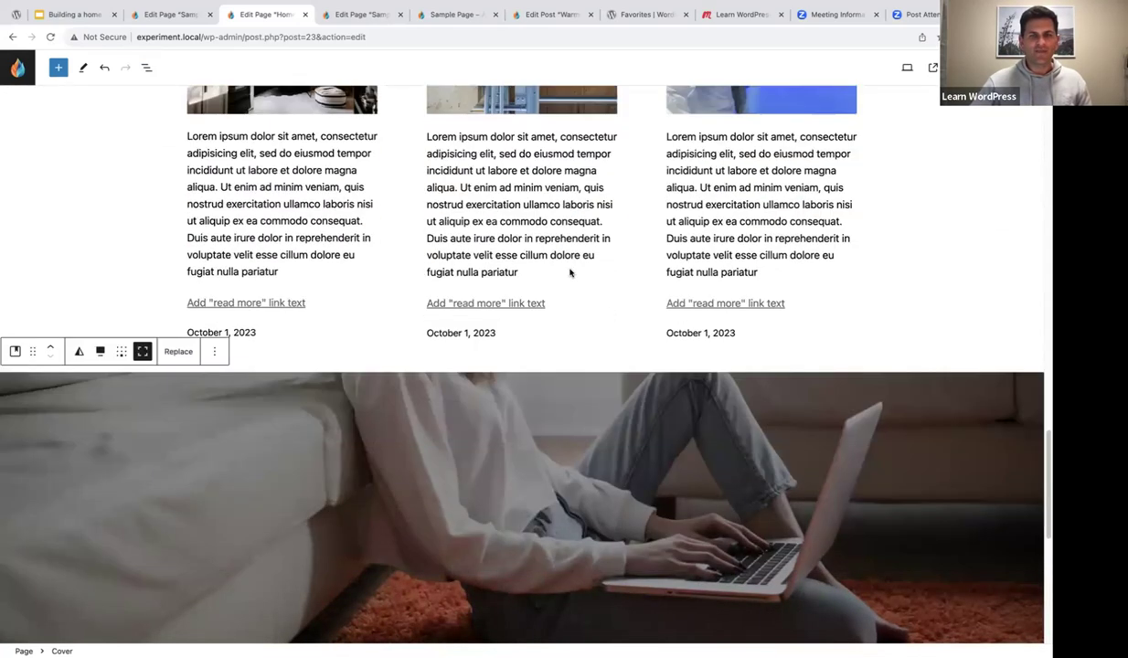
{"action": "scroll", "coordinate": [570, 272], "scroll_direction": "up", "scroll_amount": 3}
{"action": "scroll", "coordinate": [570, 273], "scroll_direction": "down", "scroll_amount": 1}
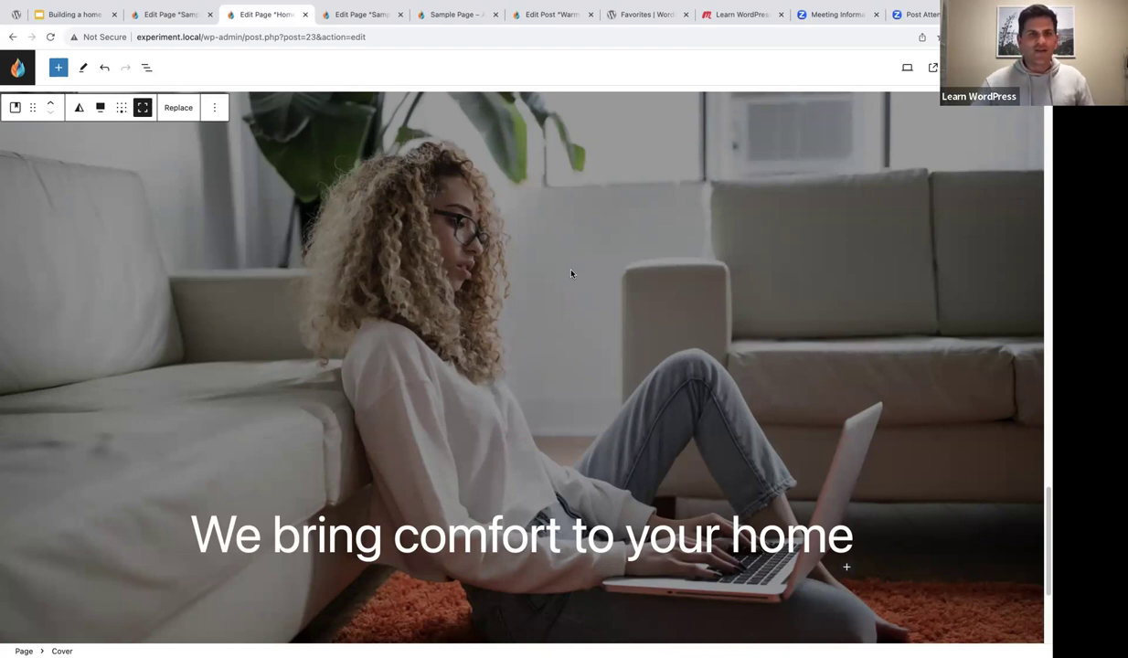
- Examine the "Numbers speak for themselves" section and its blue statistics row on the finished sample page
{"action": "left_click", "coordinate": [176, 16]}
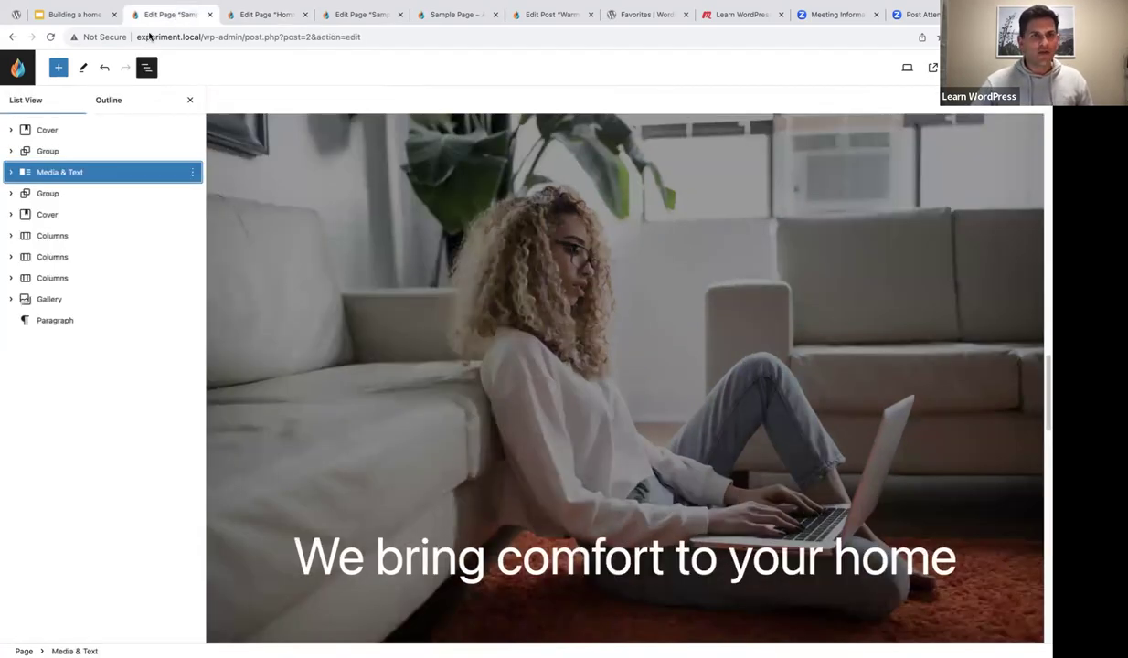
{"action": "scroll", "coordinate": [361, 235], "scroll_direction": "down", "scroll_amount": 5}
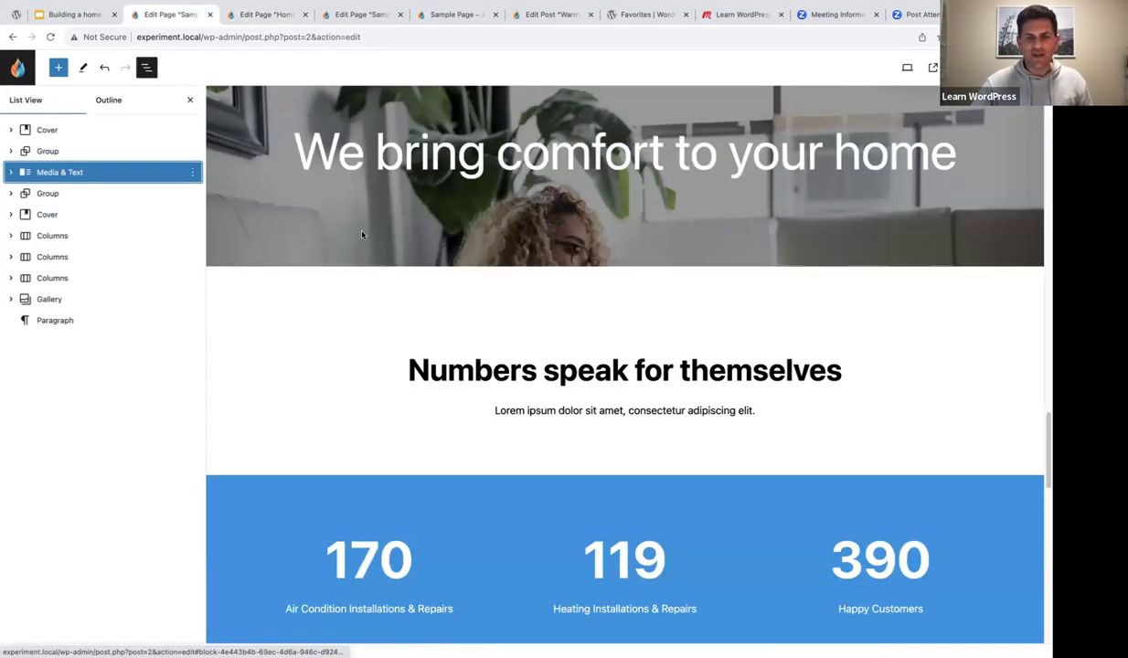
{"action": "scroll", "coordinate": [361, 235], "scroll_direction": "down", "scroll_amount": 6}
{"action": "scroll", "coordinate": [362, 235], "scroll_direction": "up", "scroll_amount": 3}
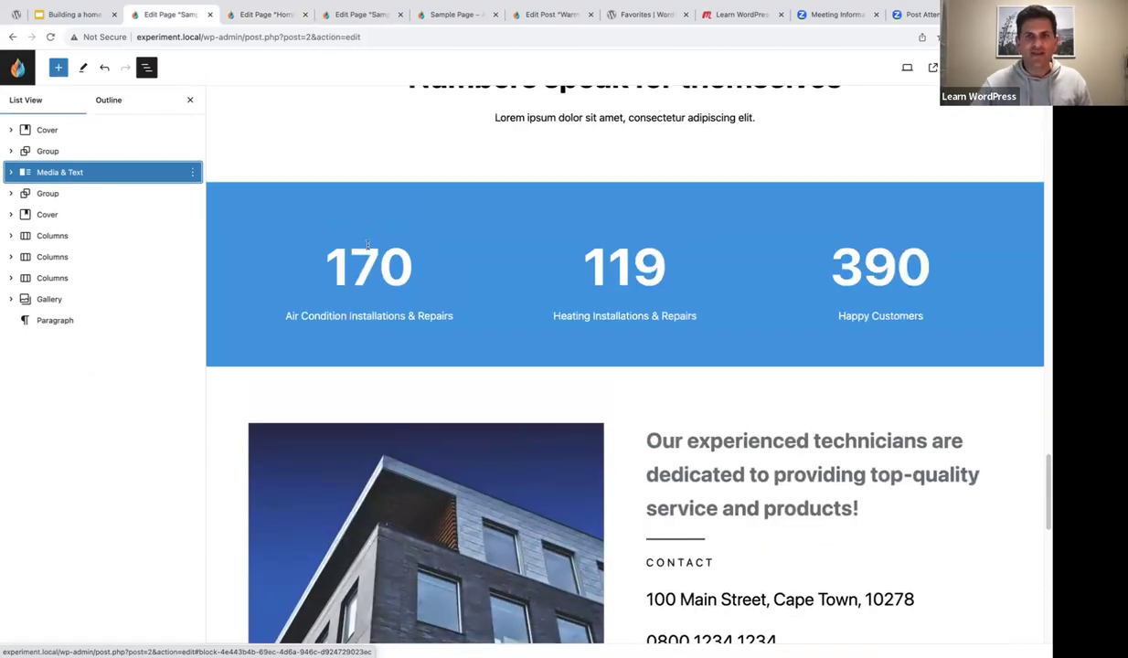
{"action": "scroll", "coordinate": [368, 245], "scroll_direction": "up", "scroll_amount": 3}
{"action": "scroll", "coordinate": [220, 169], "scroll_direction": "down", "scroll_amount": 1}
{"action": "left_click", "coordinate": [190, 100]}
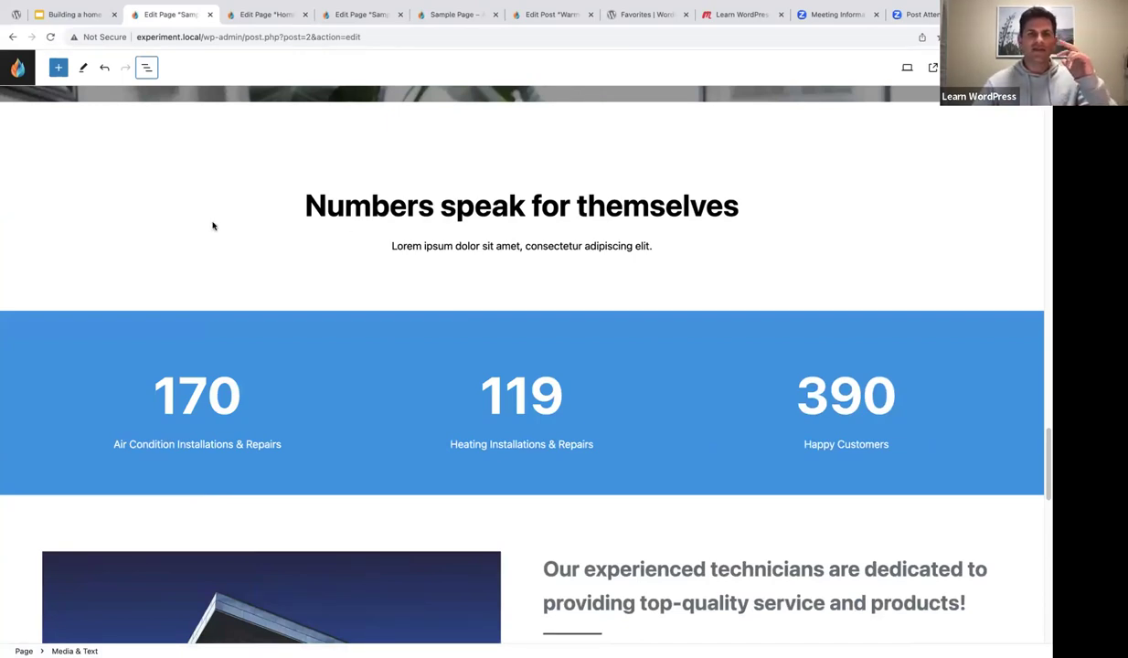
- Return to the Home page and add a one-column Columns block after the last Cover block
{"action": "left_click", "coordinate": [265, 13]}
{"action": "scroll", "coordinate": [300, 303], "scroll_direction": "down", "scroll_amount": 5}
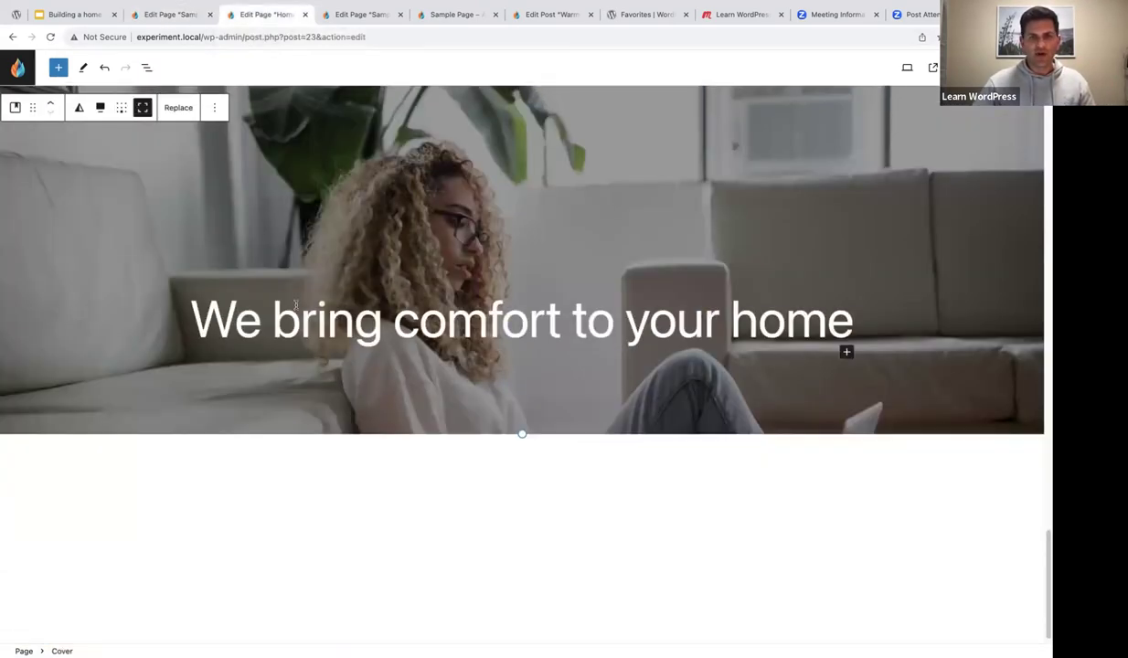
{"action": "left_click", "coordinate": [146, 67]}
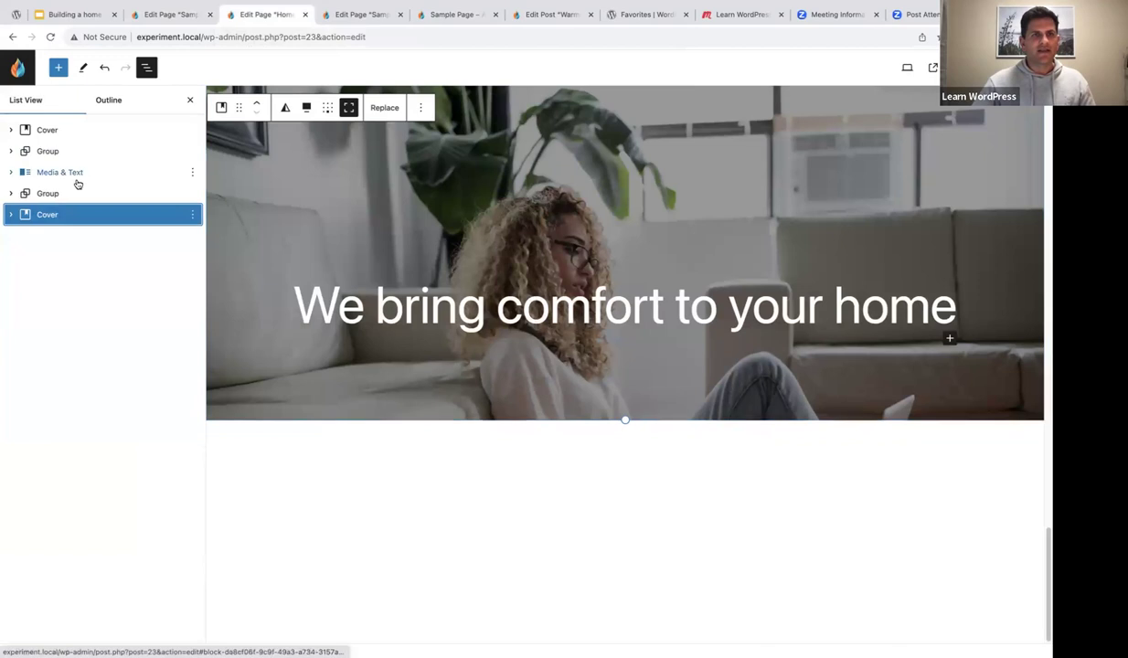
{"action": "left_click", "coordinate": [194, 217]}
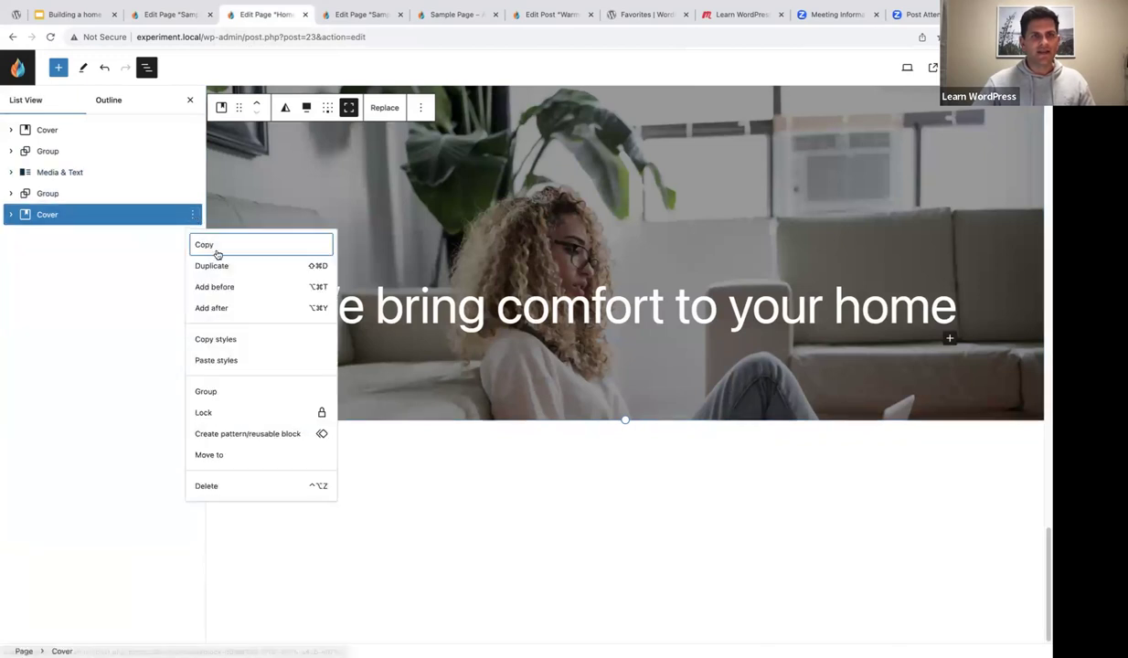
{"action": "left_click", "coordinate": [220, 308]}
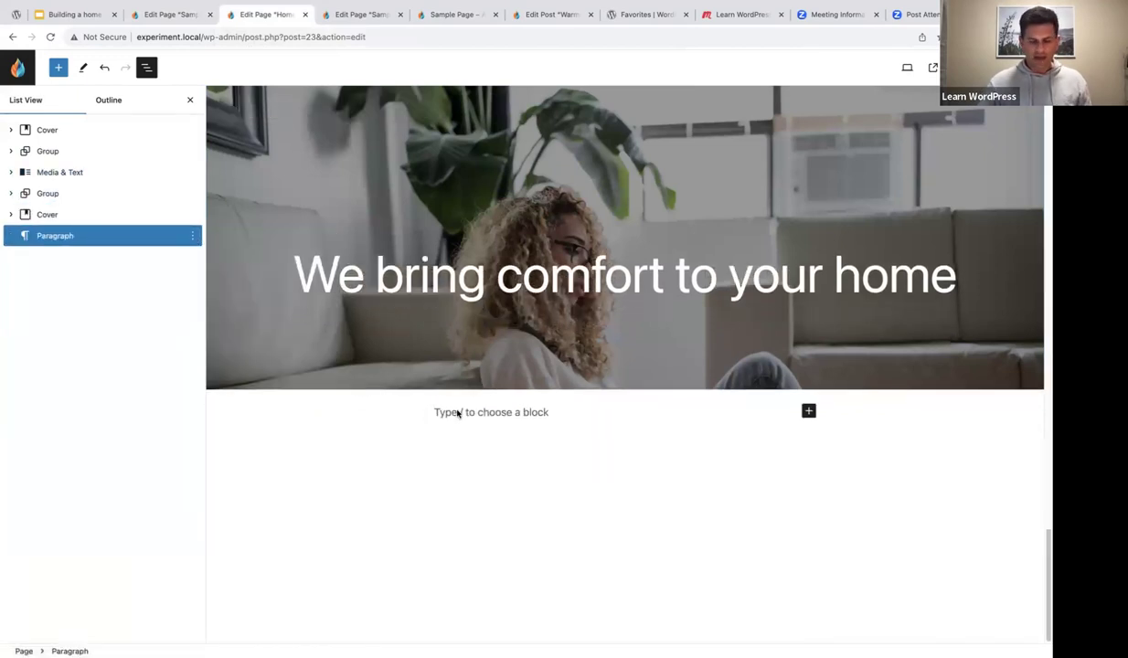
{"action": "type", "text": "/"}
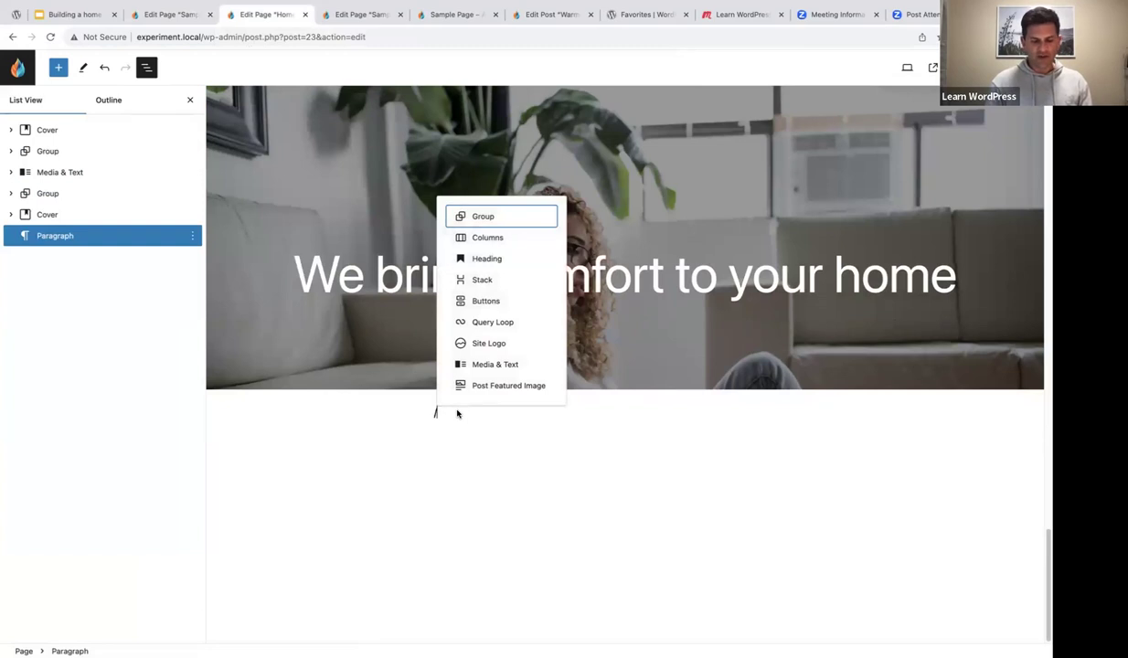
{"action": "type", "text": "columm"}
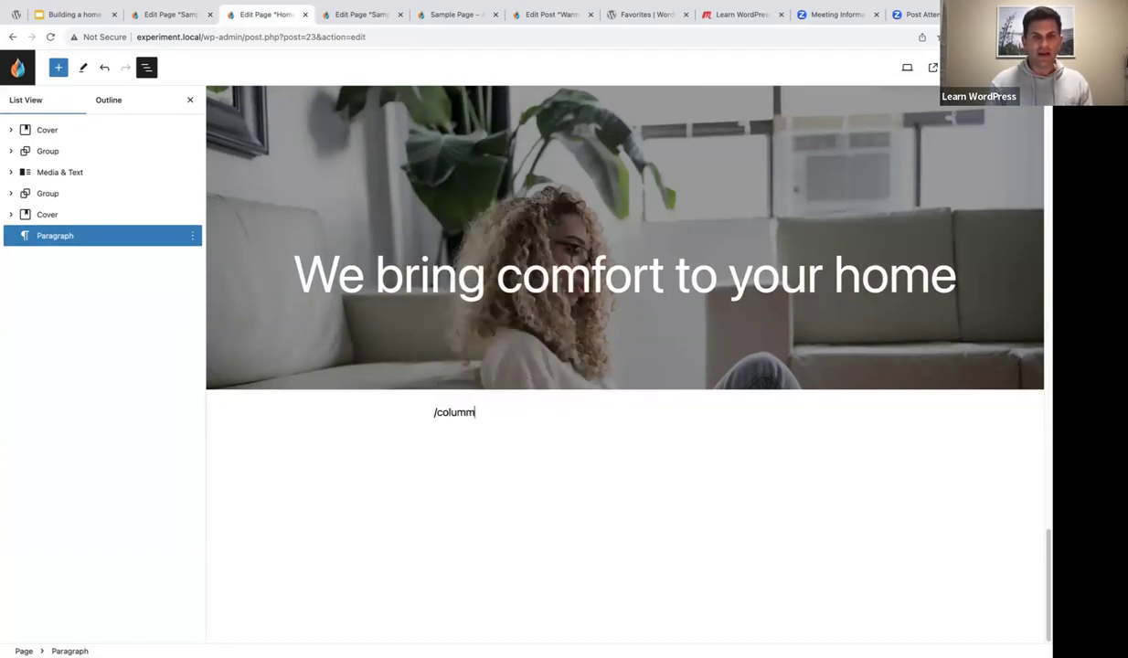
{"action": "key", "text": "BackSpace"}
{"action": "type", "text": "ns"}
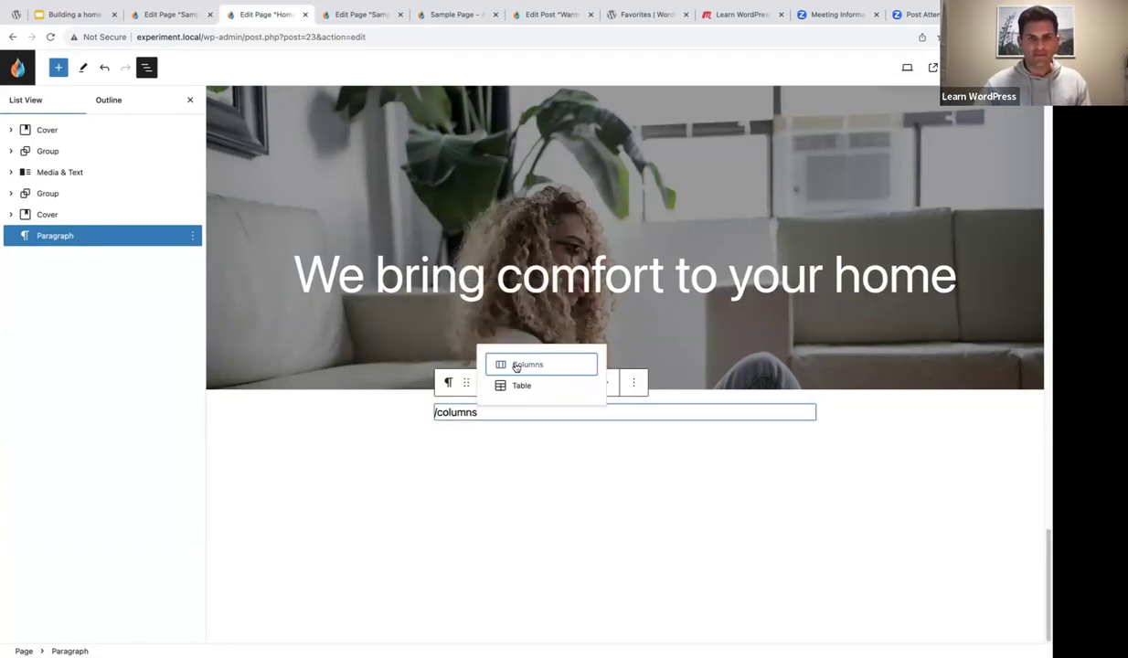
{"action": "left_click", "coordinate": [517, 363]}
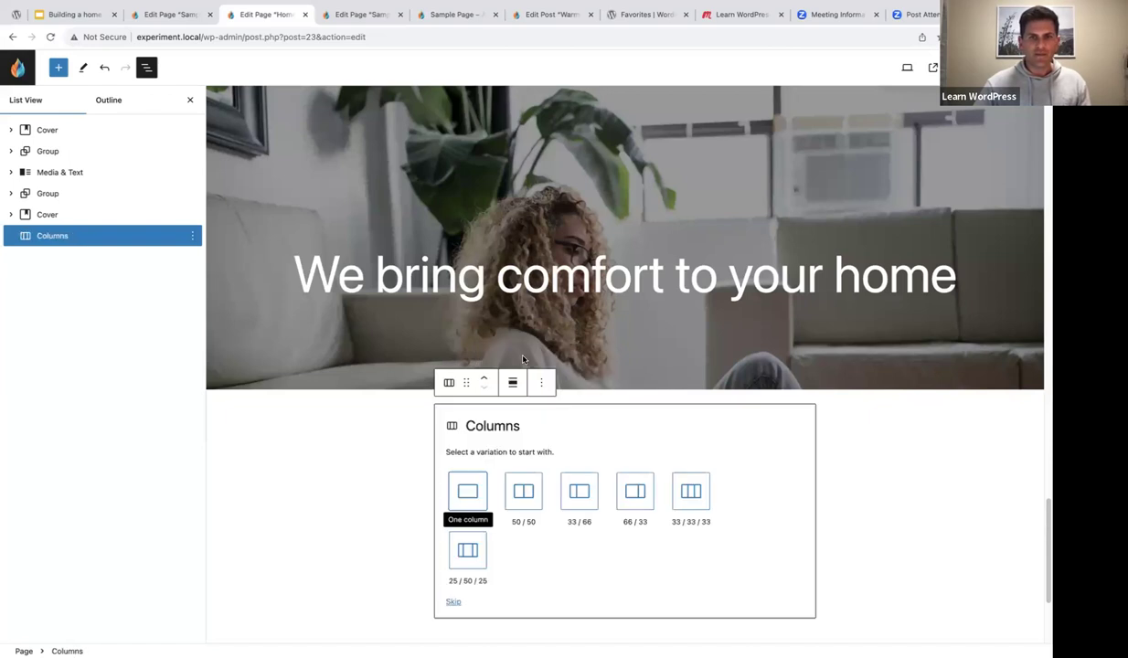
{"action": "left_click", "coordinate": [465, 500]}
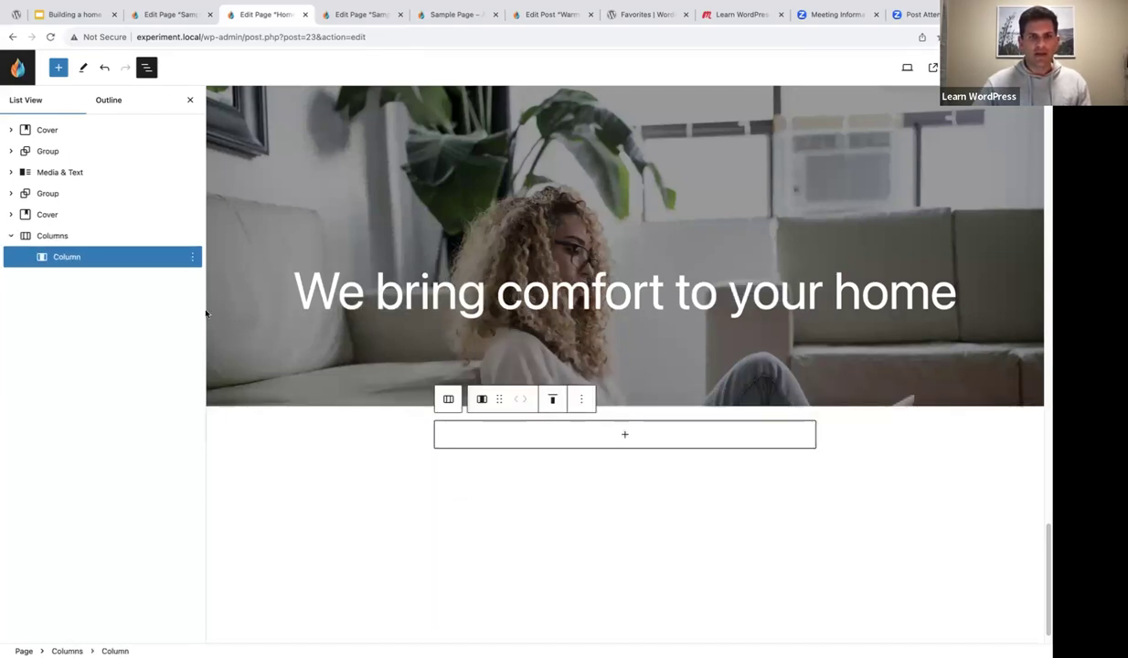
- Set the new one-column Columns block below the Cover to full width
{"action": "left_click", "coordinate": [57, 236]}
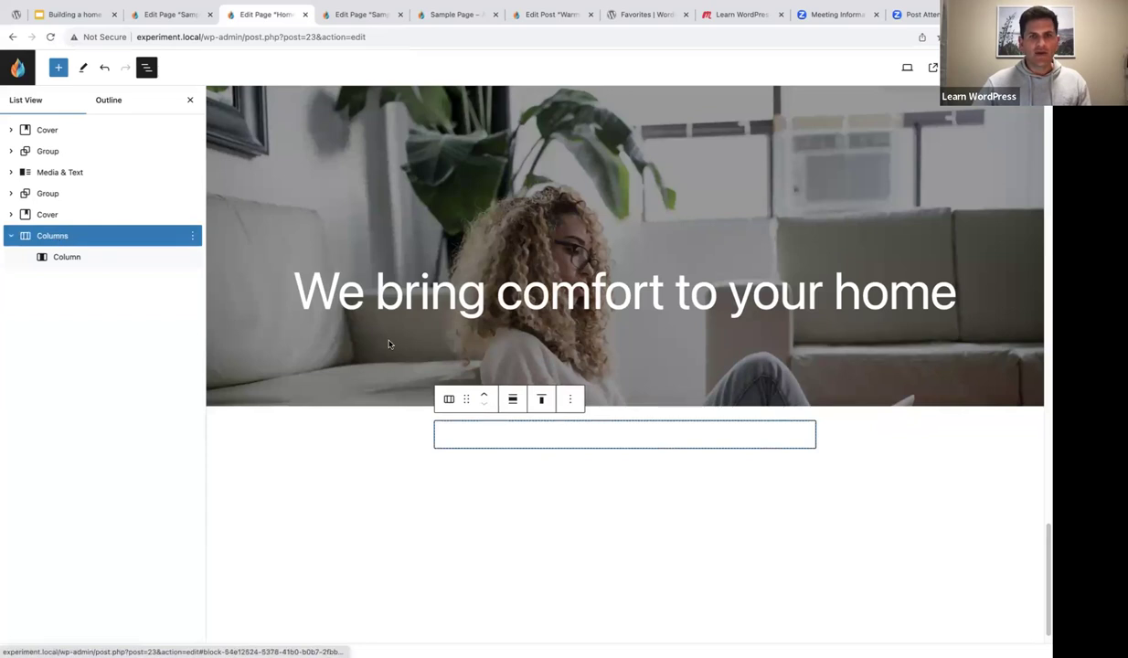
{"action": "left_click", "coordinate": [513, 398]}
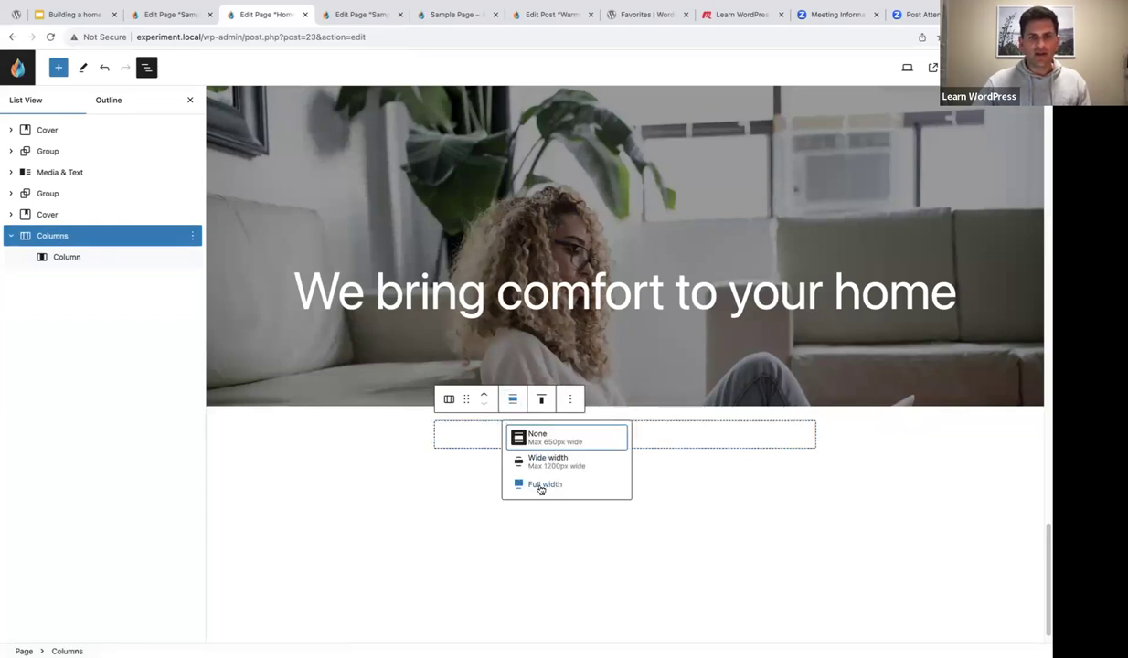
{"action": "left_click", "coordinate": [539, 486]}
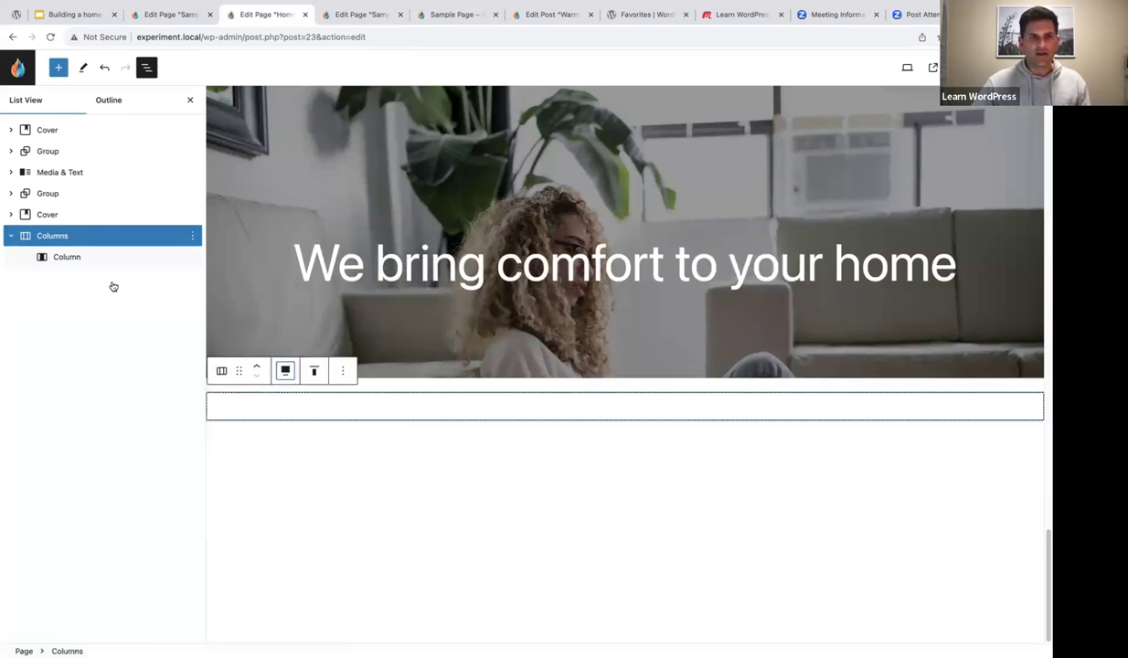
- Add a heading reading "Numbers speak for themselves" inside the full-width block's single column
{"action": "left_click", "coordinate": [68, 257]}
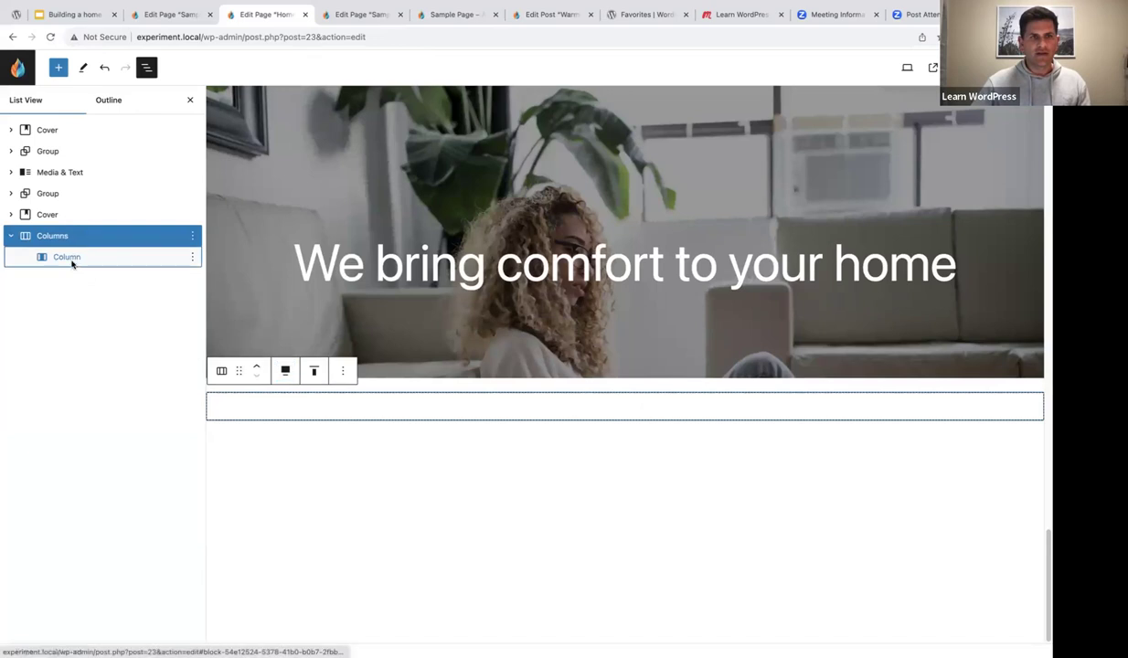
{"action": "left_click", "coordinate": [627, 406]}
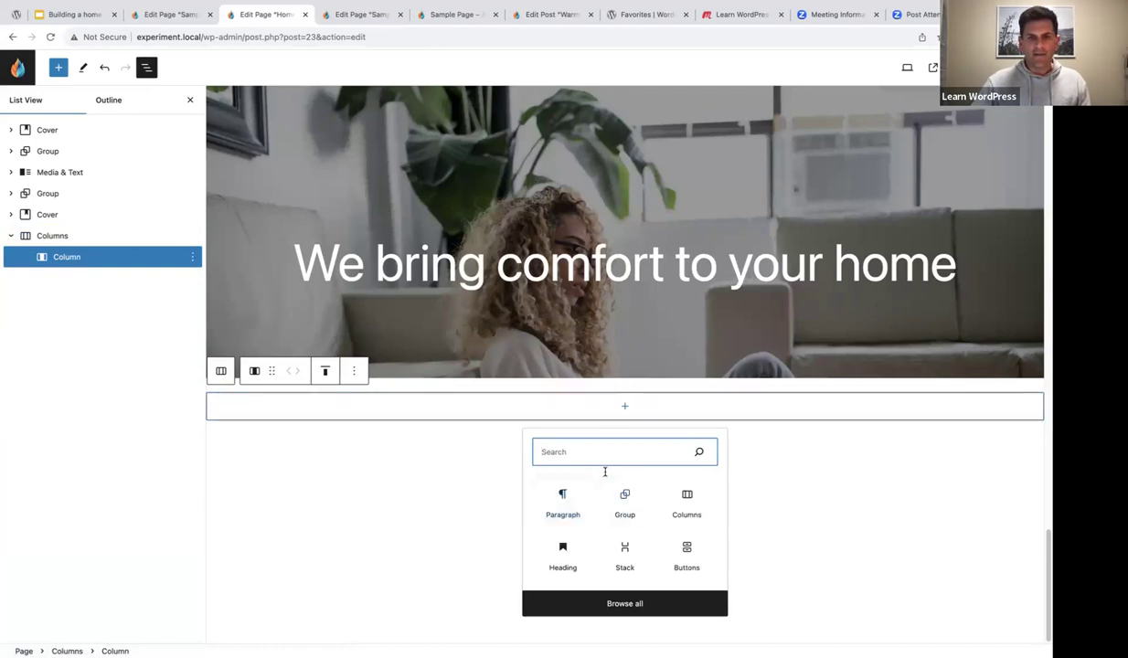
{"action": "left_click", "coordinate": [563, 549]}
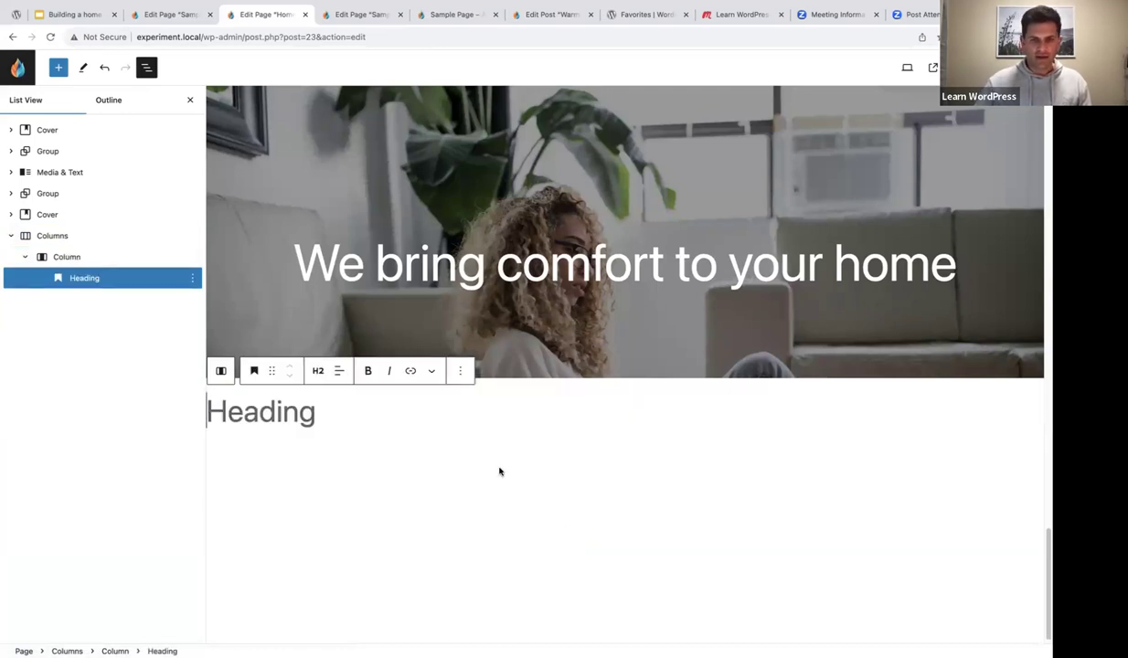
{"action": "type", "text": "Numbers speak for "}
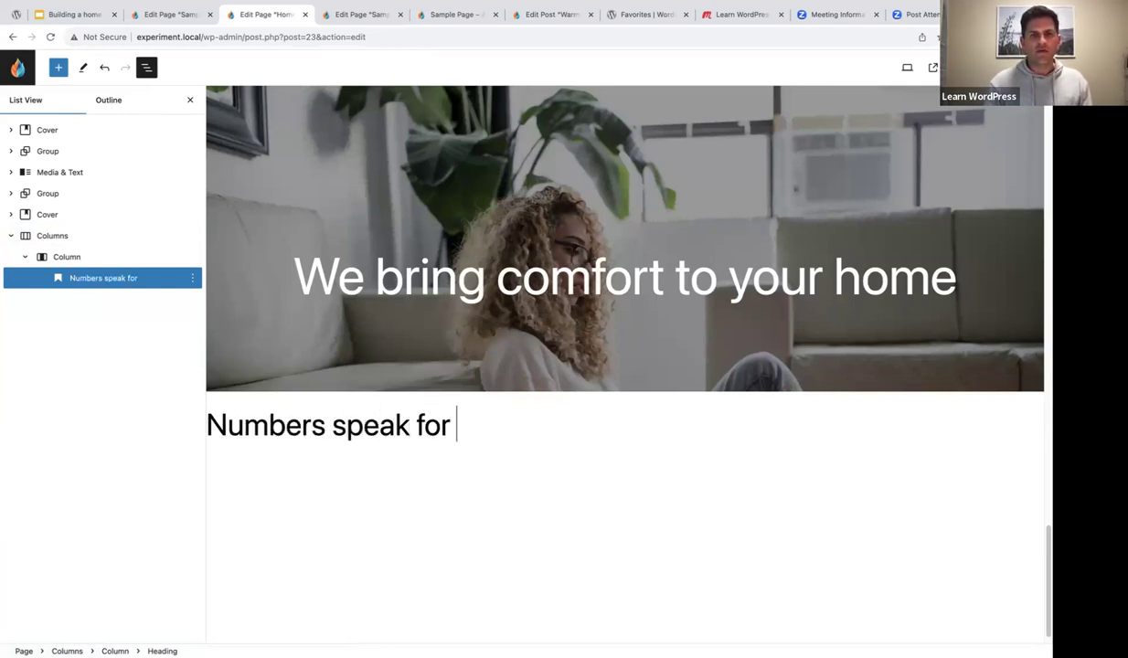
{"action": "type", "text": "themselves"}
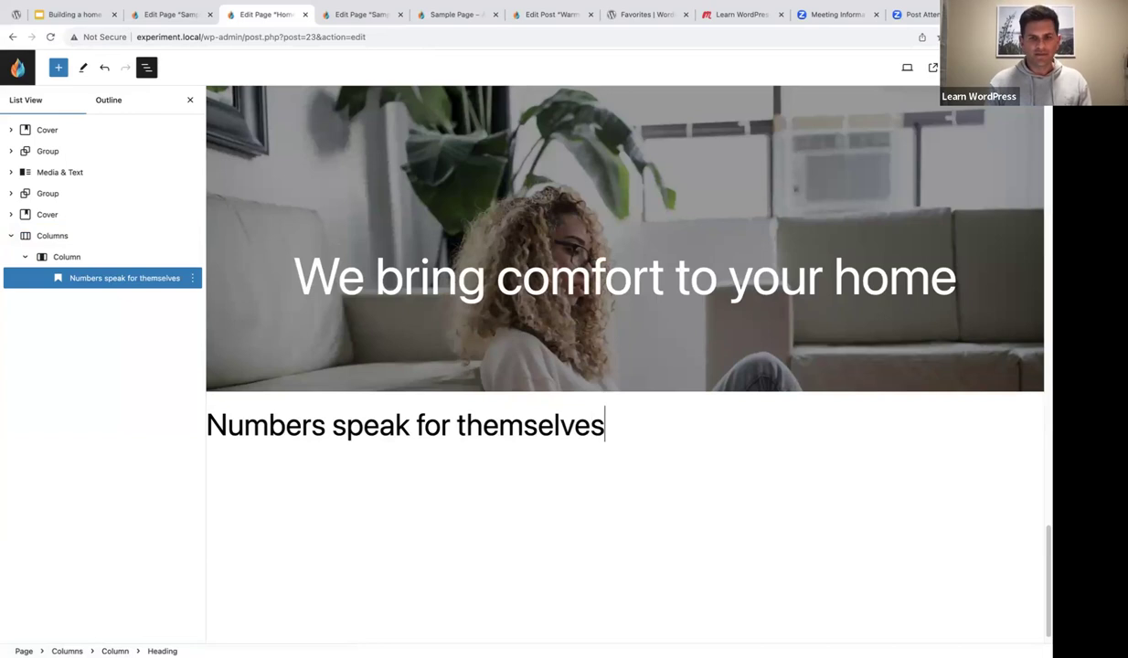
- Copy the "Lorem ipsum dolor sit amet, consectetur adipiscing elit." line from the sample page into a new paragraph under the Home page heading
{"action": "key", "text": "Return"}
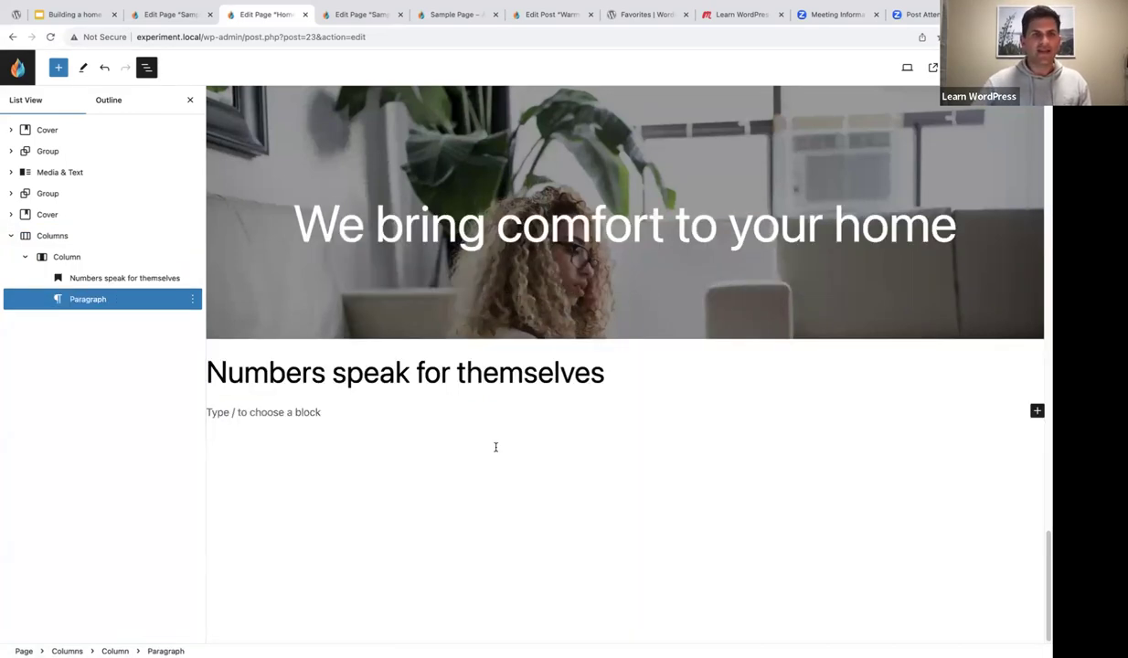
{"action": "left_click", "coordinate": [179, 15]}
{"action": "left_click_drag", "start_coordinate": [662, 250], "coordinate": [390, 248]}
{"action": "key", "text": "ctrl+c"}
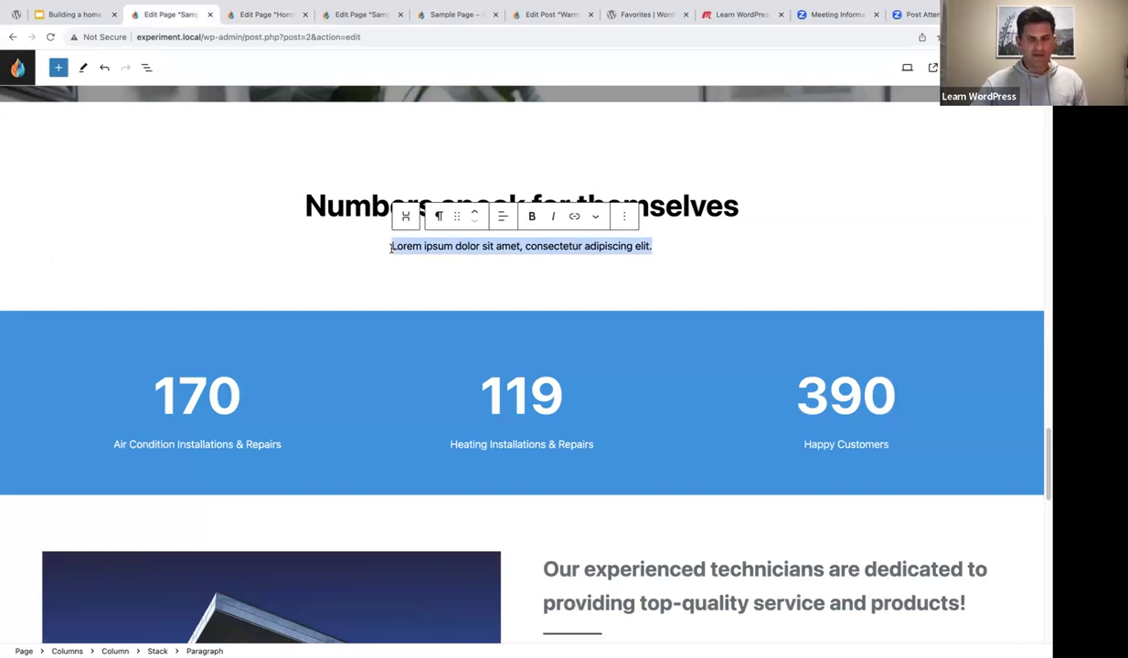
{"action": "left_click", "coordinate": [260, 14]}
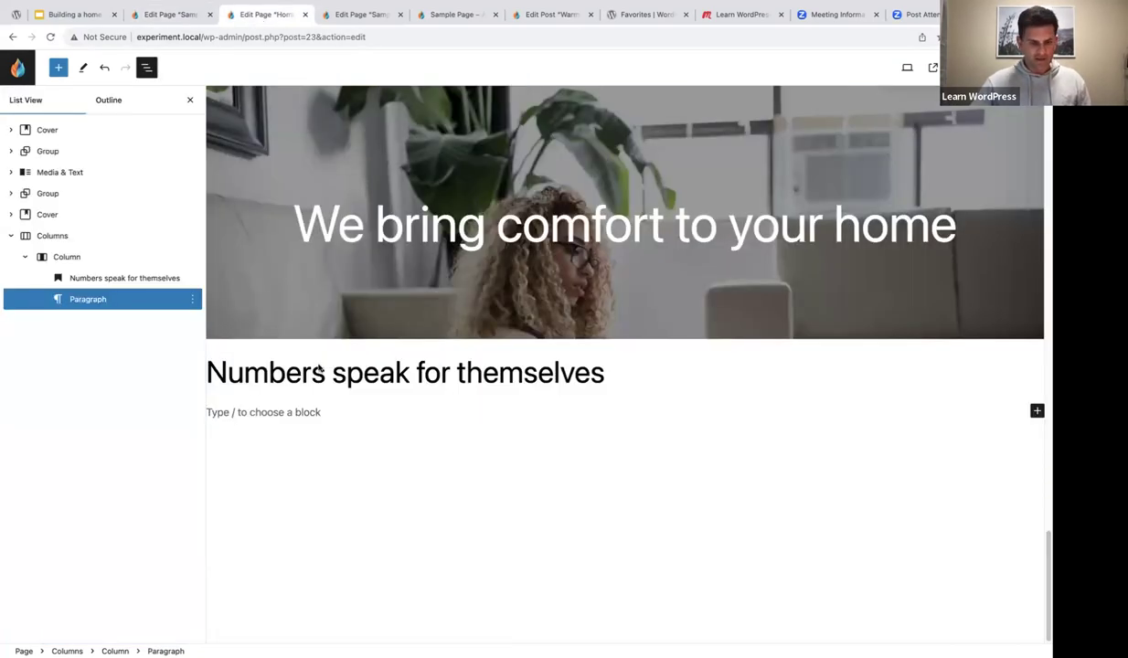
{"action": "key", "text": "ctrl+v"}
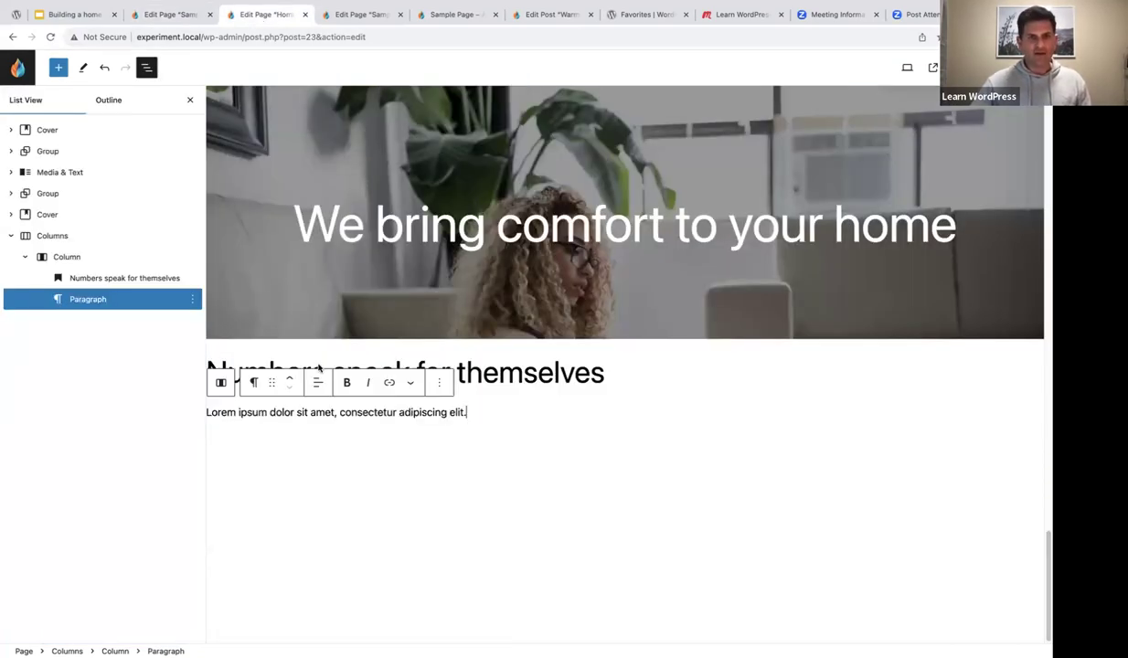
- Combine the heading and its paragraph into a Stack and justify the items to the center
{"action": "left_click", "coordinate": [83, 279], "text": "shift"}
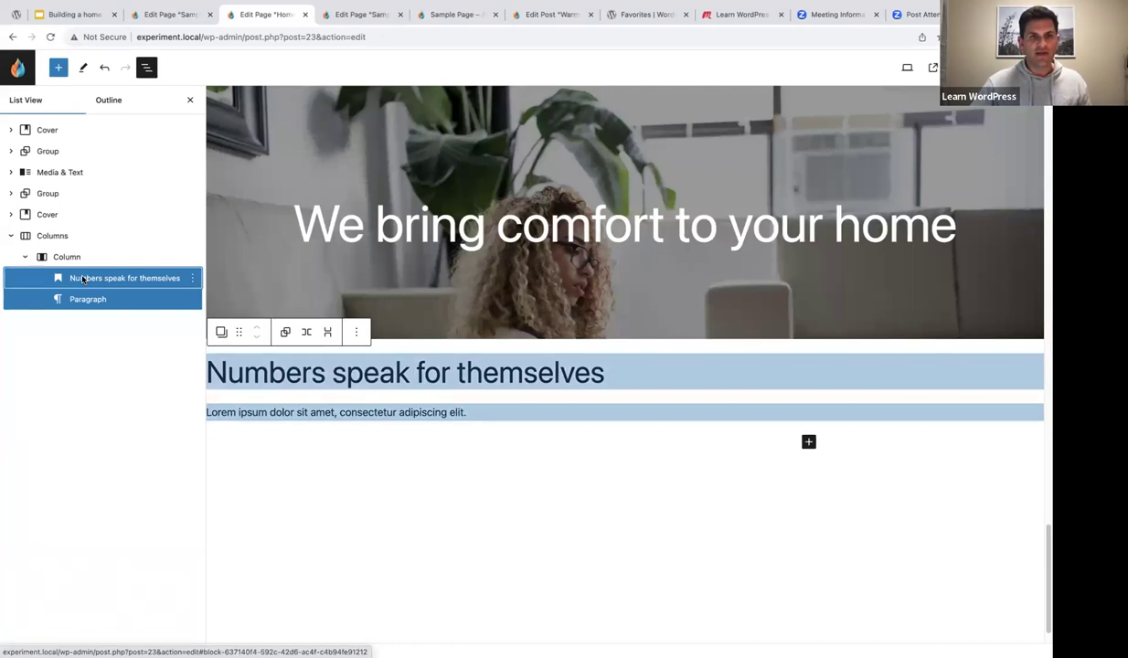
{"action": "left_click", "coordinate": [328, 333]}
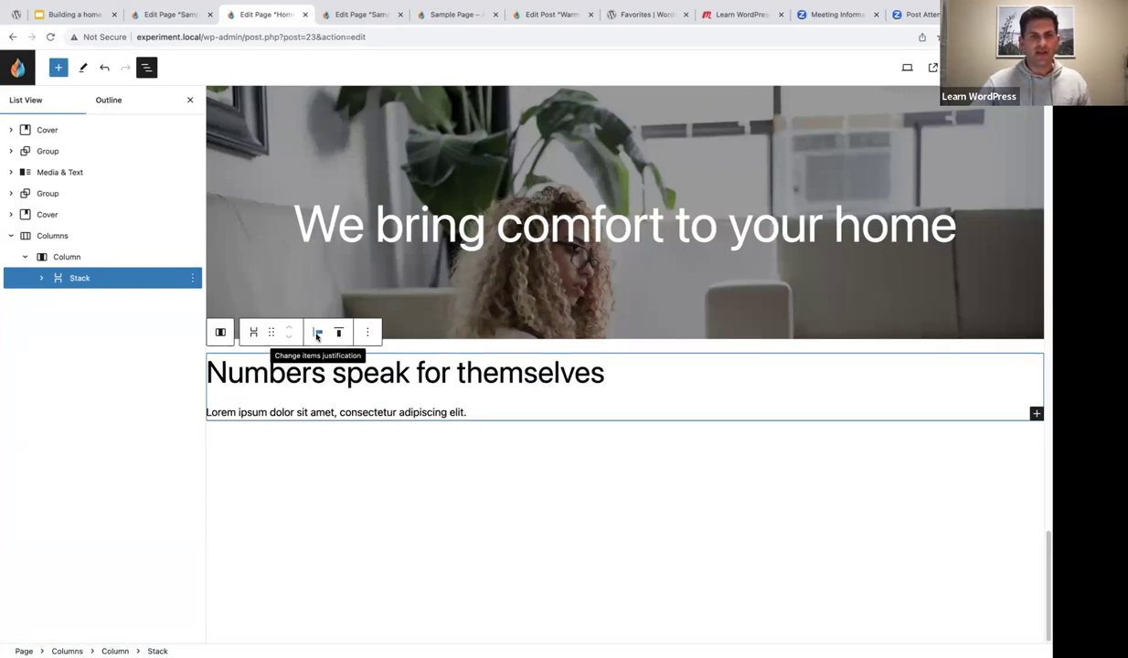
{"action": "left_click", "coordinate": [317, 333]}
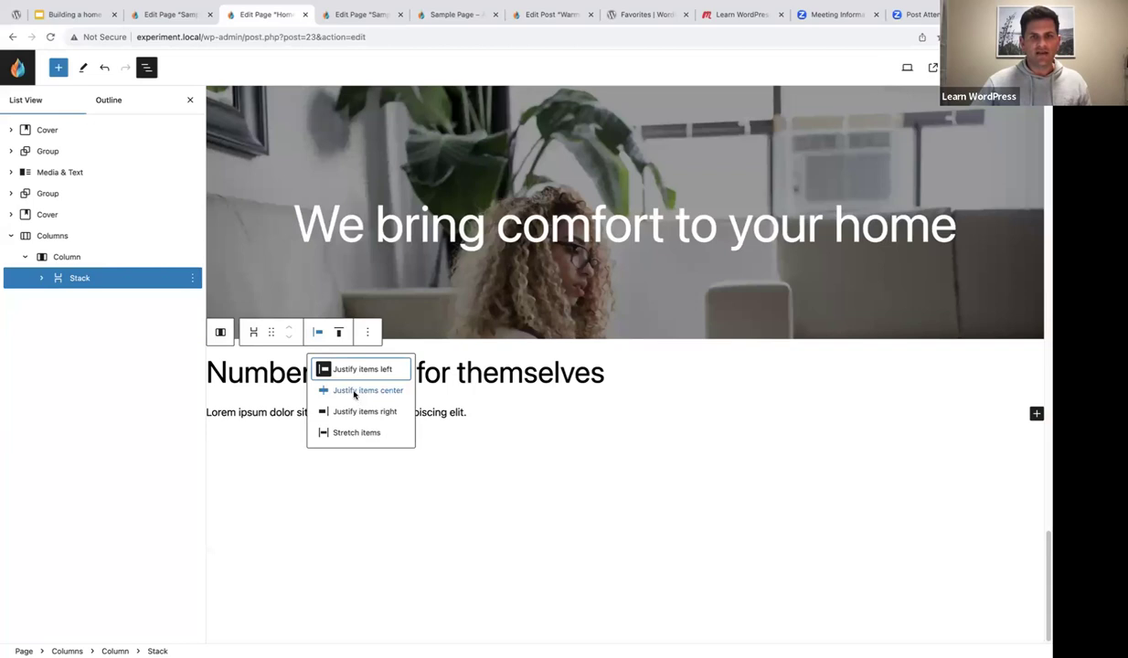
{"action": "left_click", "coordinate": [354, 391]}
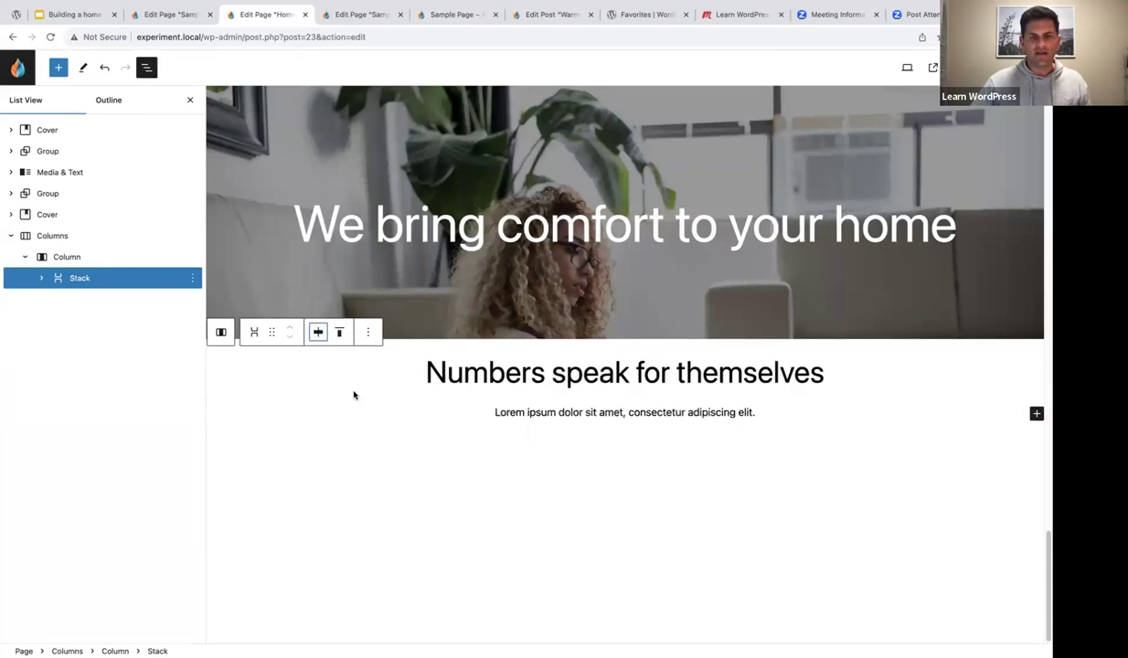
- Make the whole "Numbers speak for themselves" heading text bold
{"action": "left_click", "coordinate": [626, 377]}
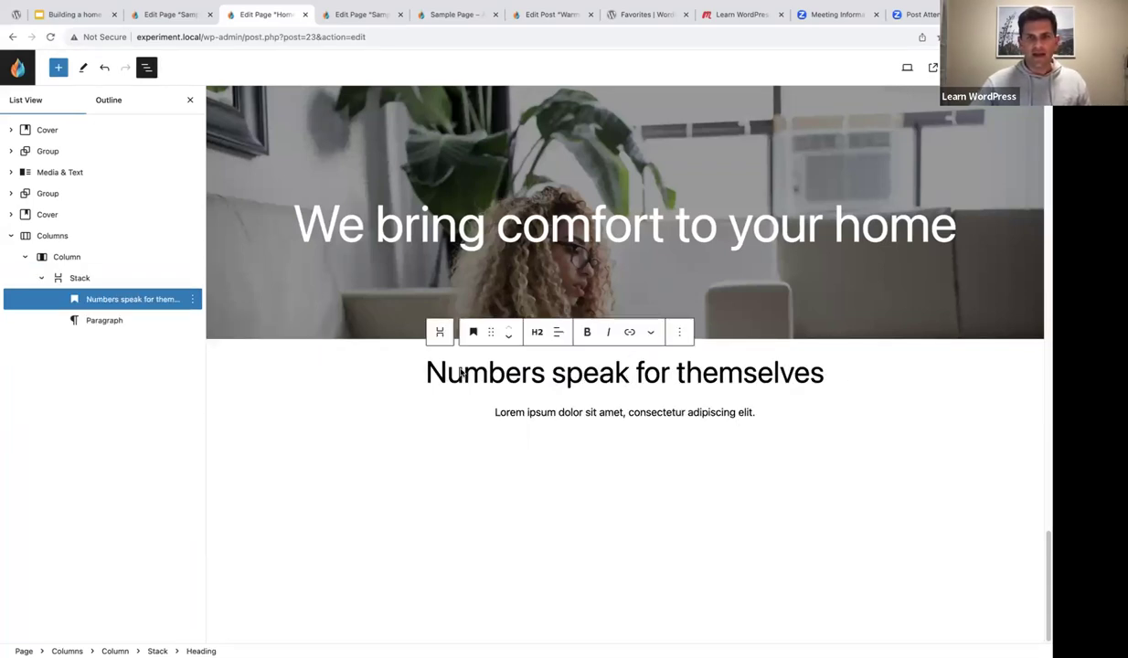
{"action": "left_click_drag", "start_coordinate": [426, 373], "coordinate": [849, 375]}
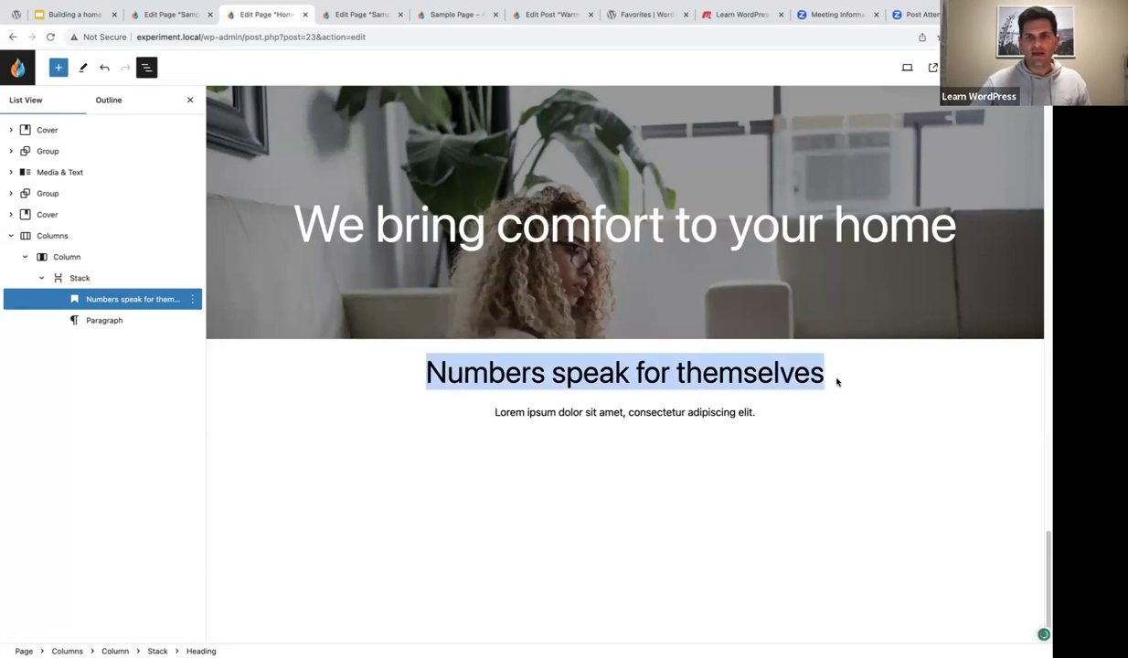
{"action": "left_click", "coordinate": [570, 332]}
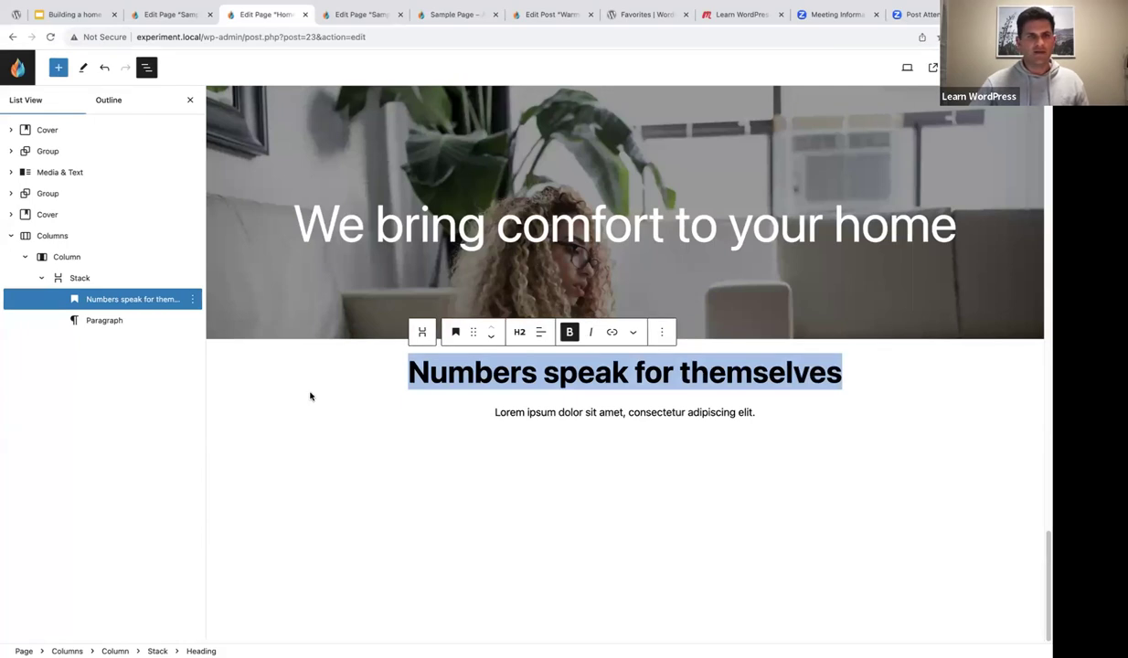
- Set the vertical and horizontal padding of the column holding the heading stack to 3
{"action": "left_click", "coordinate": [67, 259]}
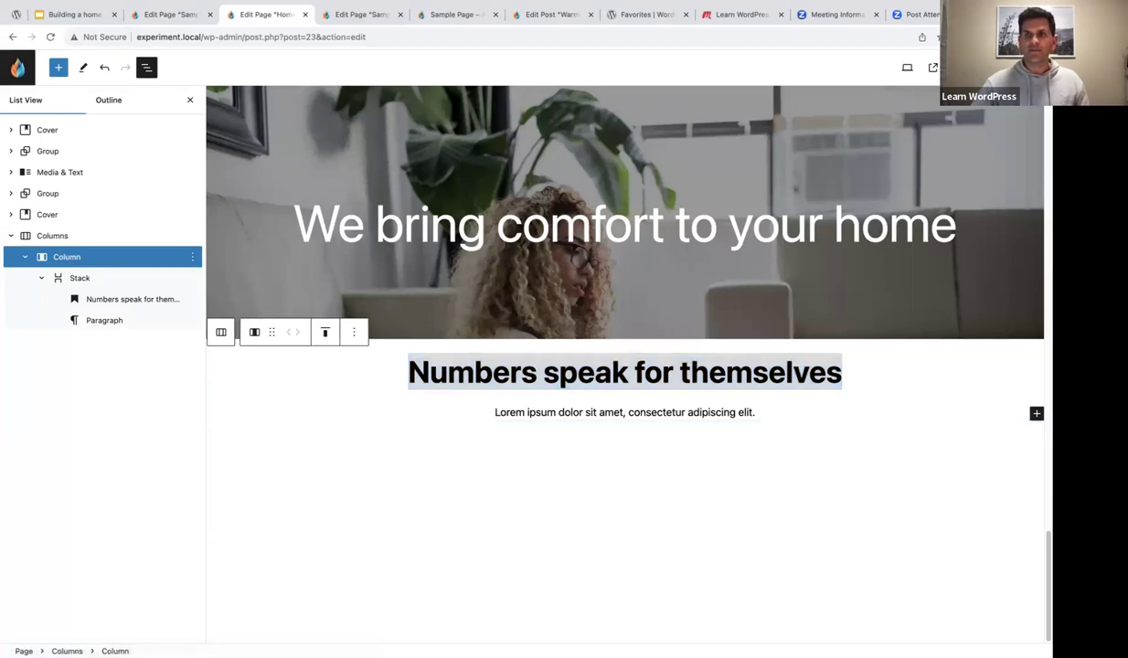
{"action": "left_click", "coordinate": [1006, 67]}
{"action": "left_click", "coordinate": [1003, 188]}
{"action": "left_click_drag", "start_coordinate": [909, 418], "coordinate": [962, 445]}
{"action": "scroll", "coordinate": [570, 432], "scroll_direction": "down", "scroll_amount": 3}
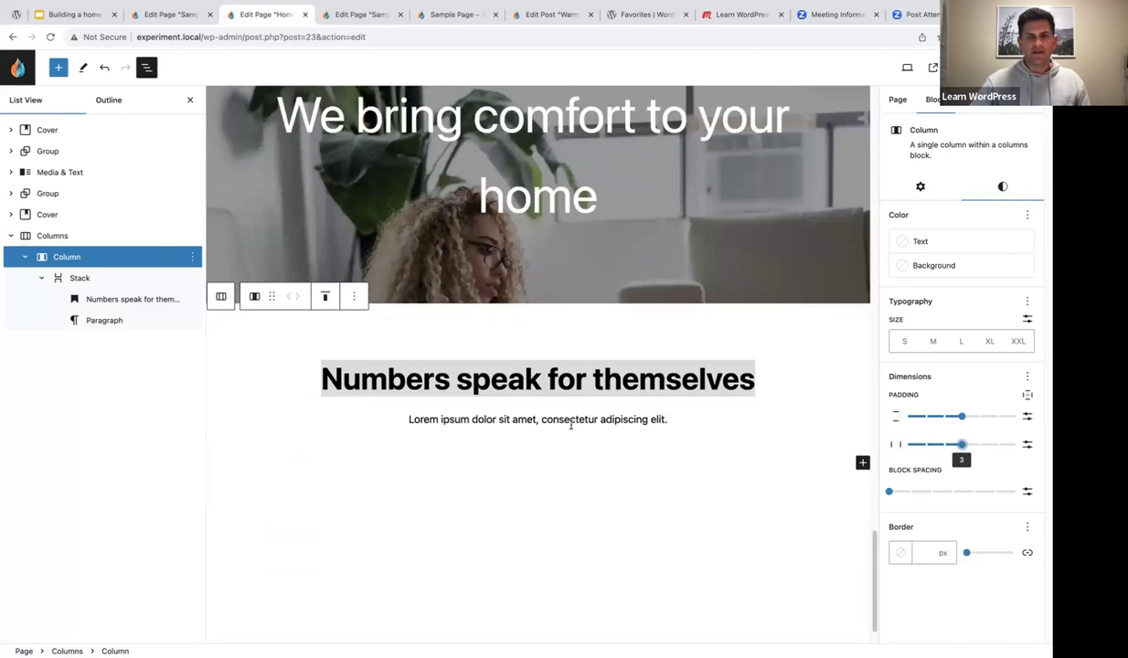
{"action": "left_click", "coordinate": [695, 389]}
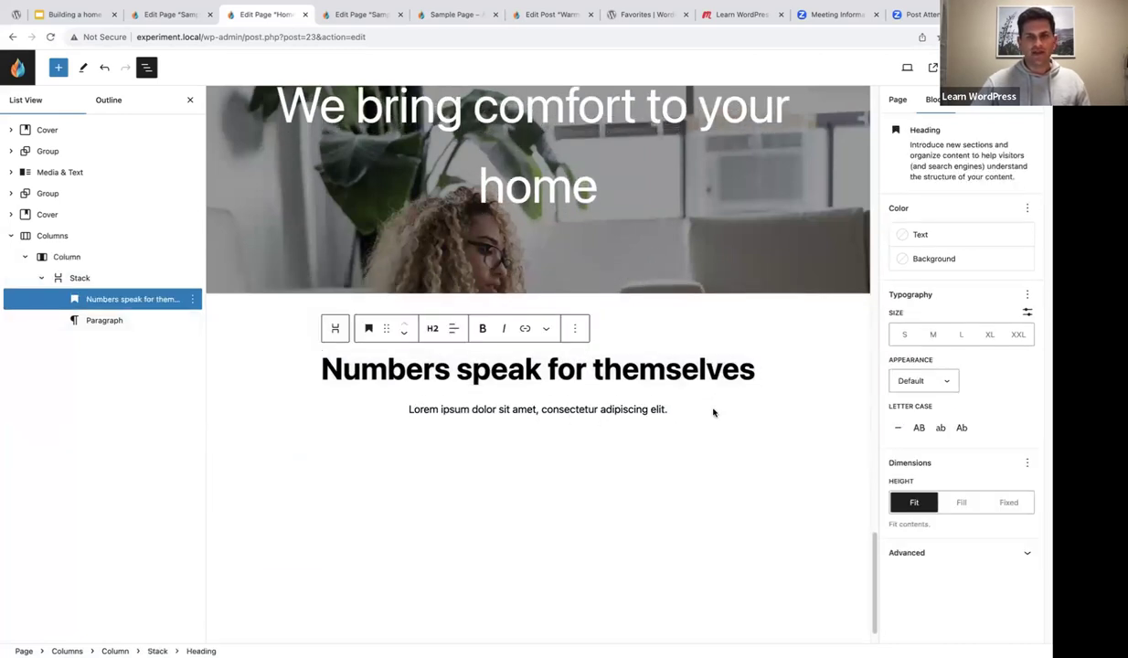
{"action": "scroll", "coordinate": [712, 416], "scroll_direction": "down", "scroll_amount": 1}
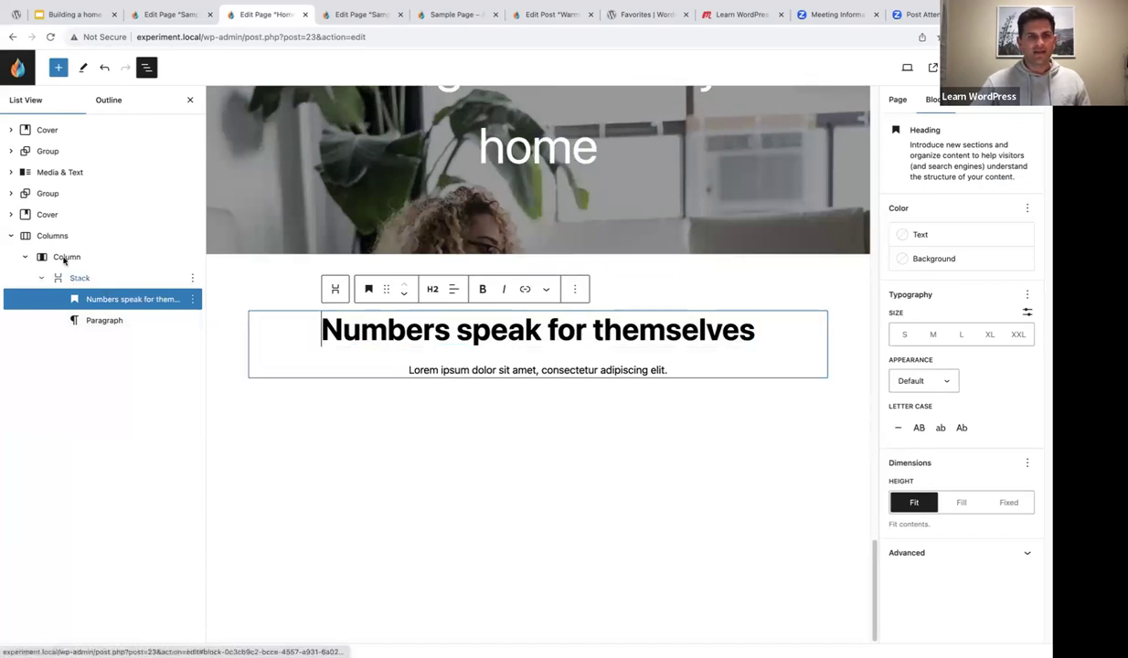
- Add a 33 / 33 / 33 Columns block after the "Numbers speak for themselves" Columns block
{"action": "left_click", "coordinate": [28, 238]}
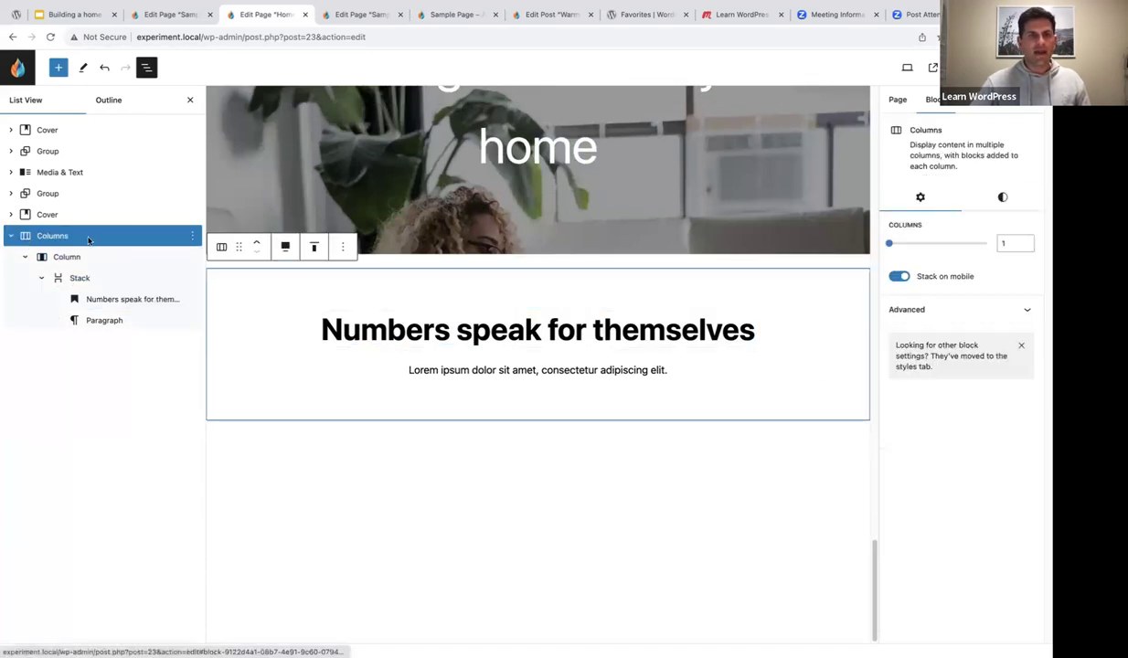
{"action": "left_click", "coordinate": [192, 239]}
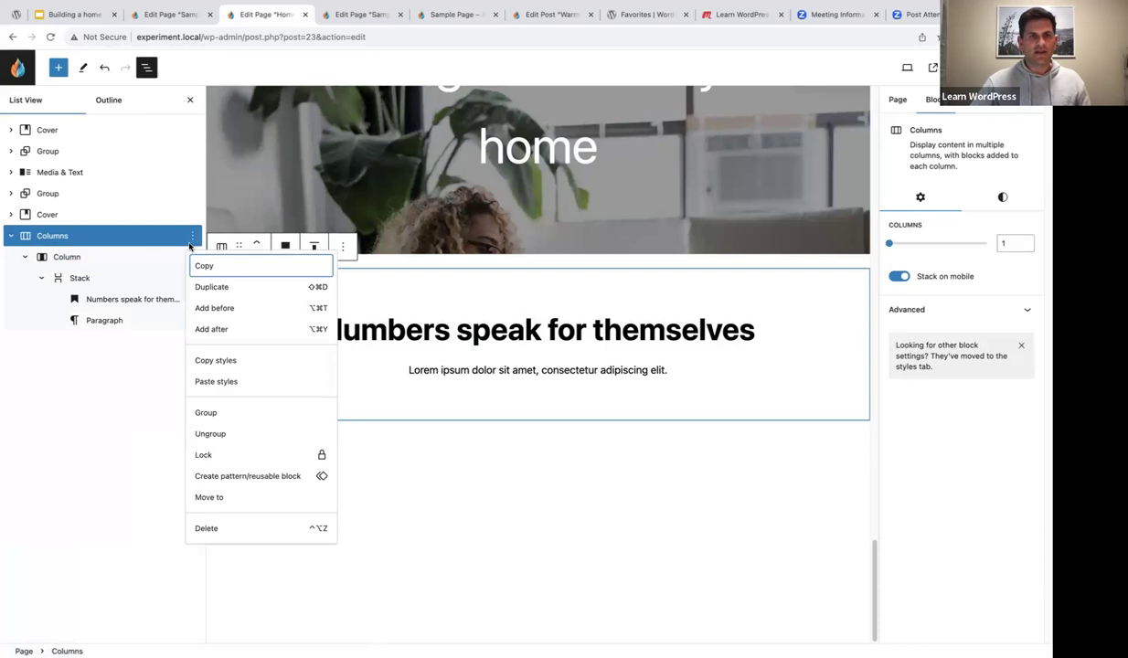
{"action": "left_click", "coordinate": [212, 328]}
{"action": "scroll", "coordinate": [384, 457], "scroll_direction": "down", "scroll_amount": 1}
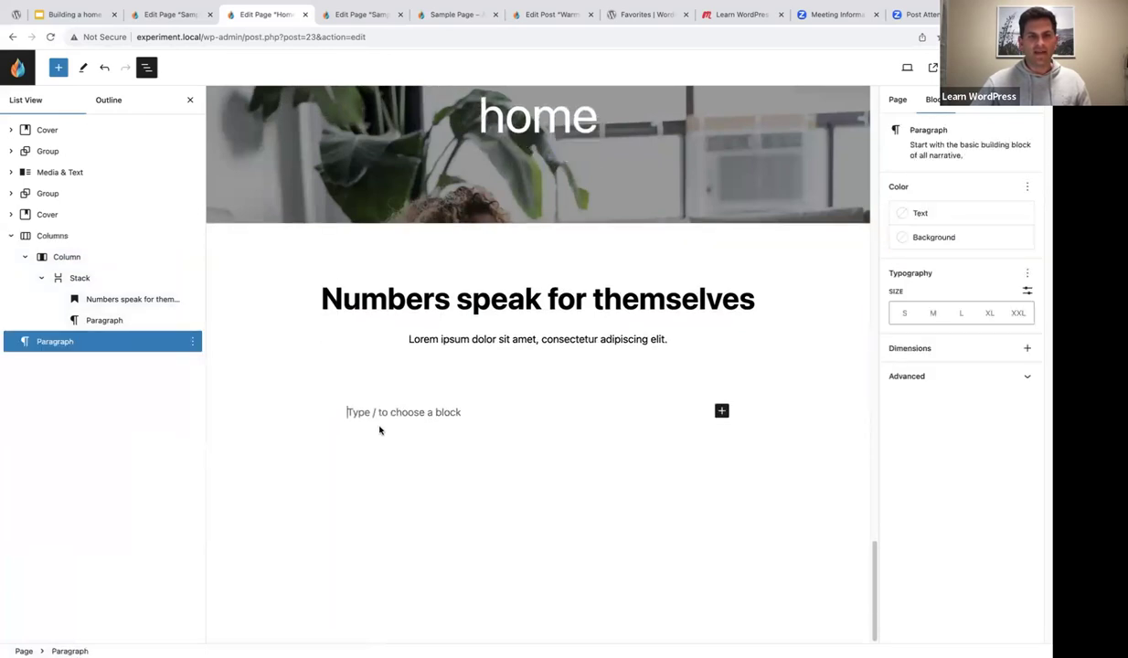
{"action": "type", "text": "/column"}
{"action": "left_click", "coordinate": [423, 358]}
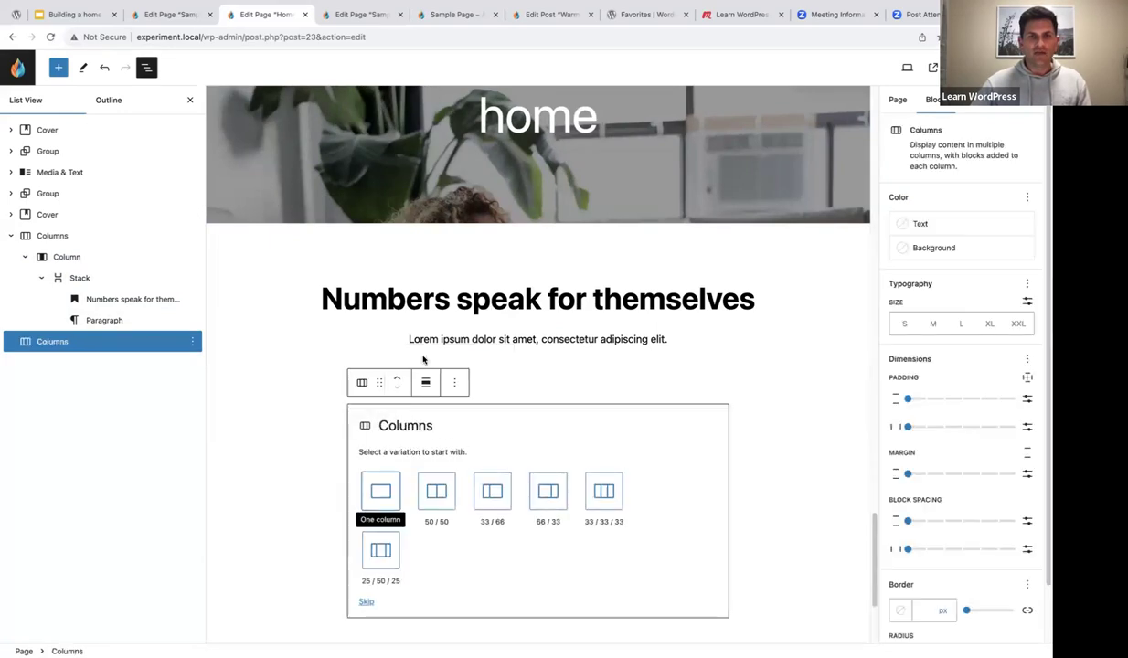
{"action": "left_click", "coordinate": [592, 485]}
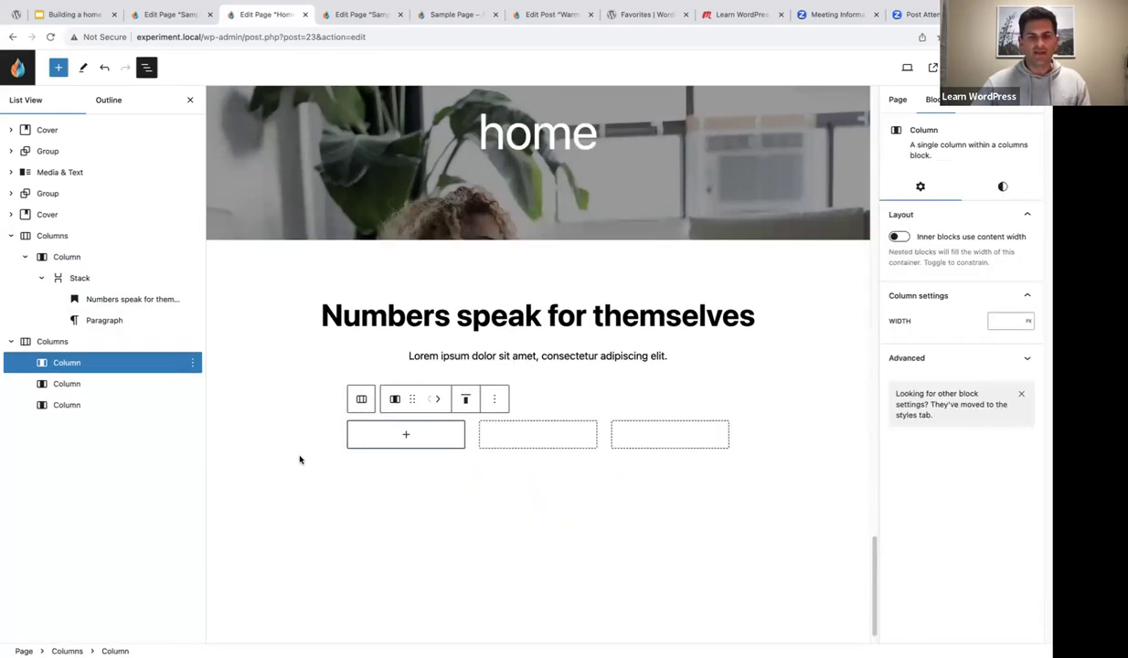
- Make the three-column block full width and give it the Vivid cyan blue background color
{"action": "left_click", "coordinate": [53, 341]}
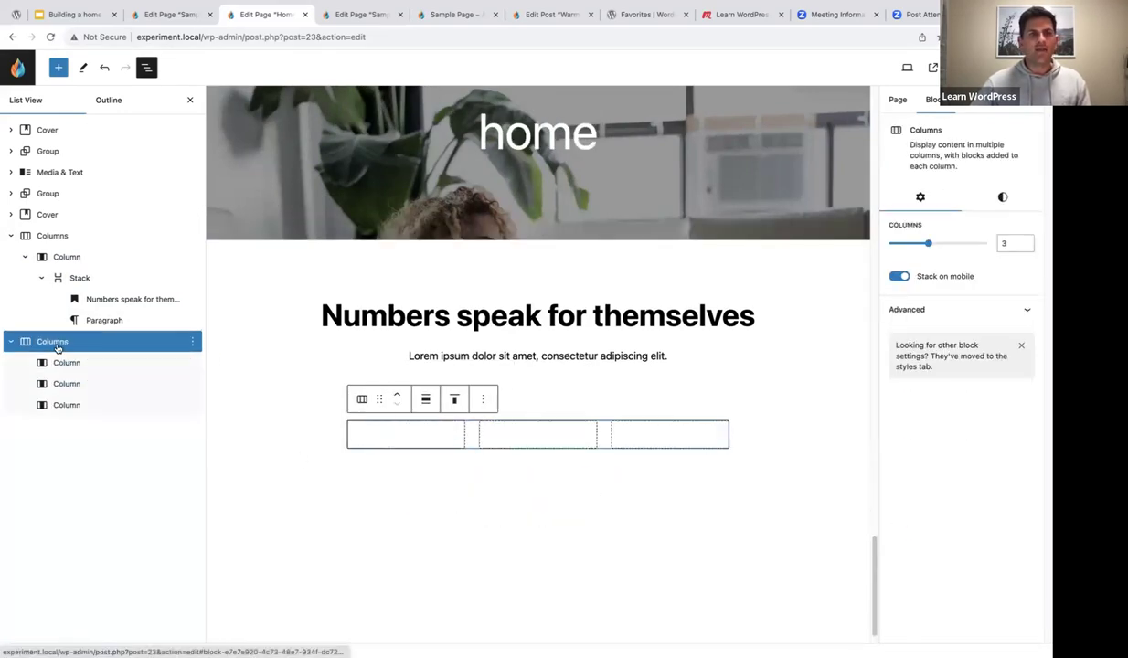
{"action": "left_click", "coordinate": [426, 399]}
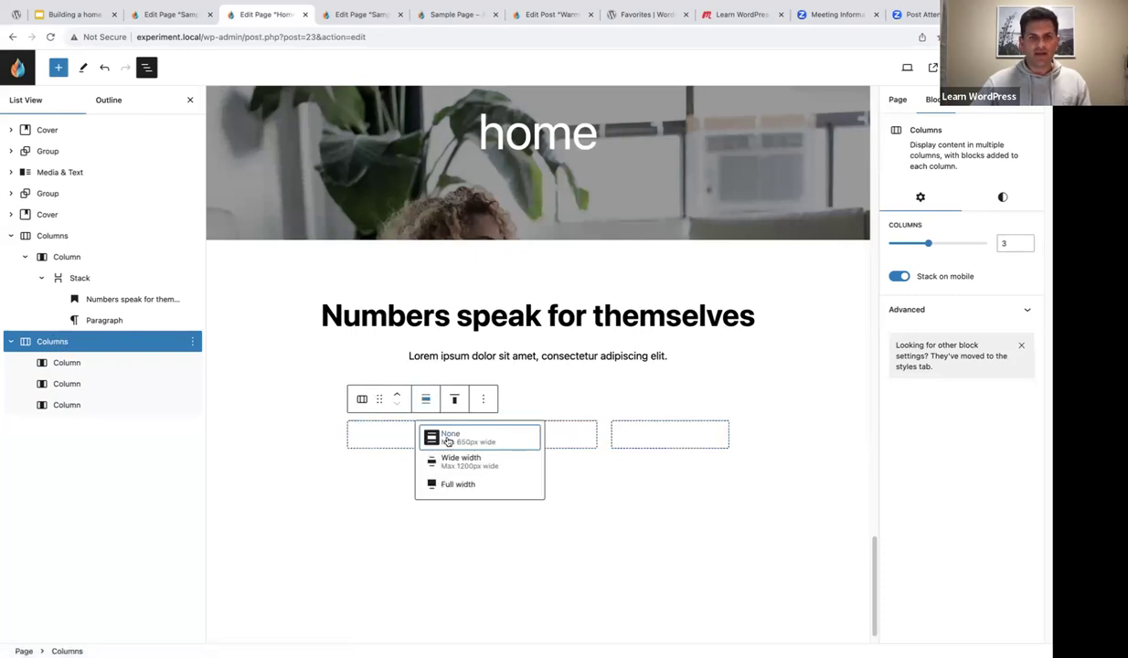
{"action": "left_click", "coordinate": [453, 483]}
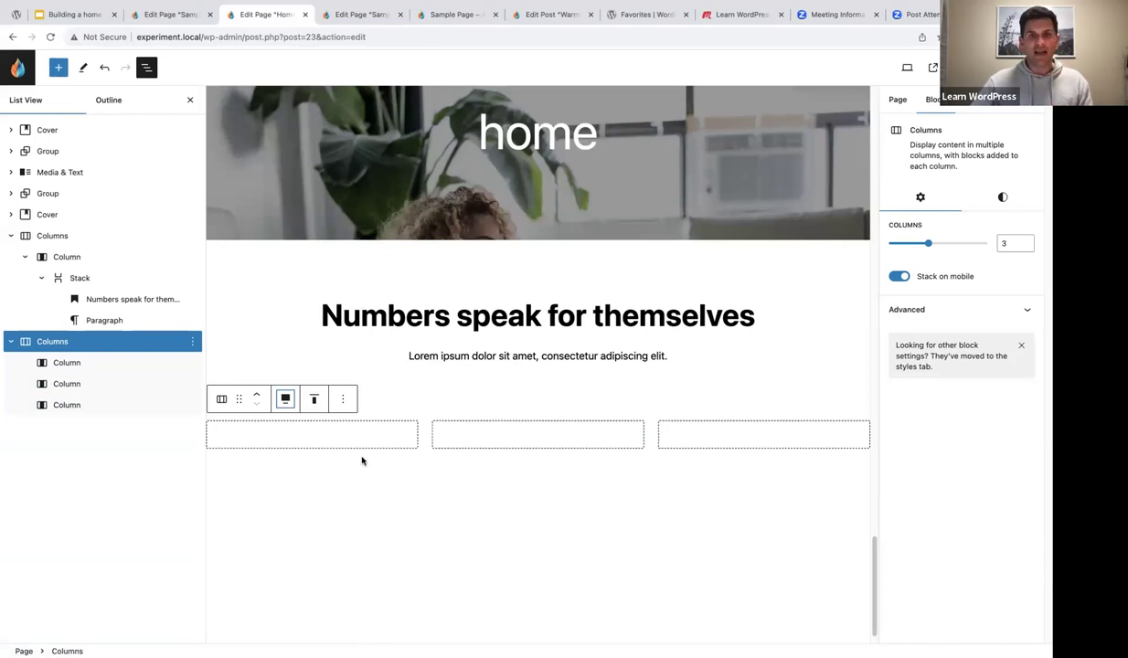
{"action": "left_click", "coordinate": [1005, 199]}
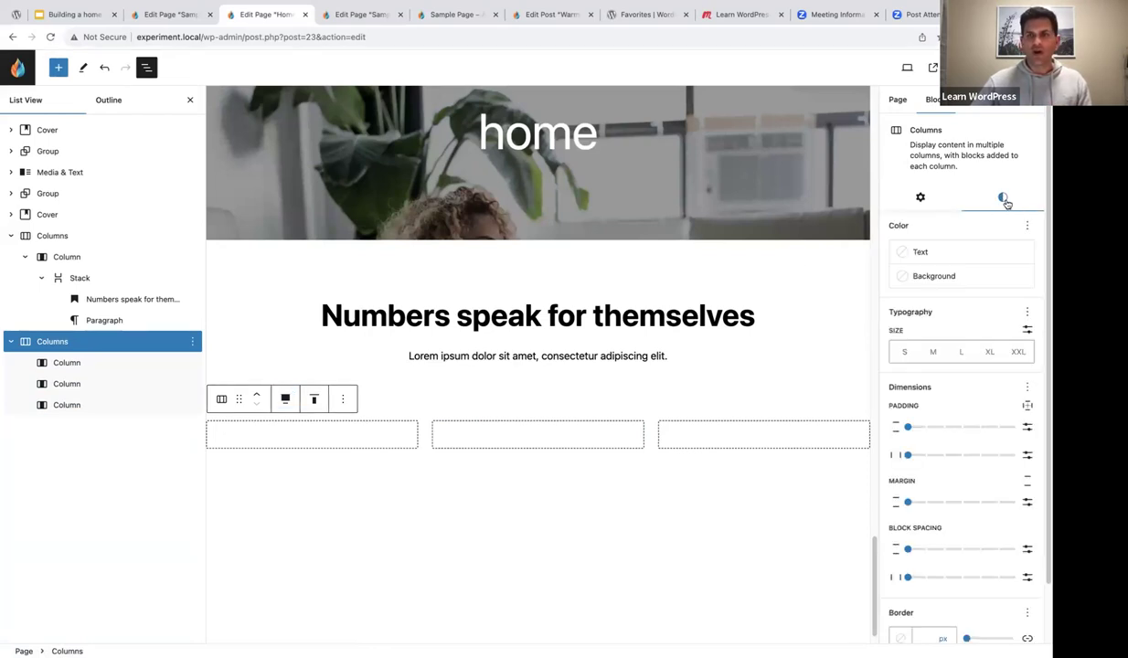
{"action": "left_click", "coordinate": [965, 276]}
{"action": "left_click", "coordinate": [828, 477]}
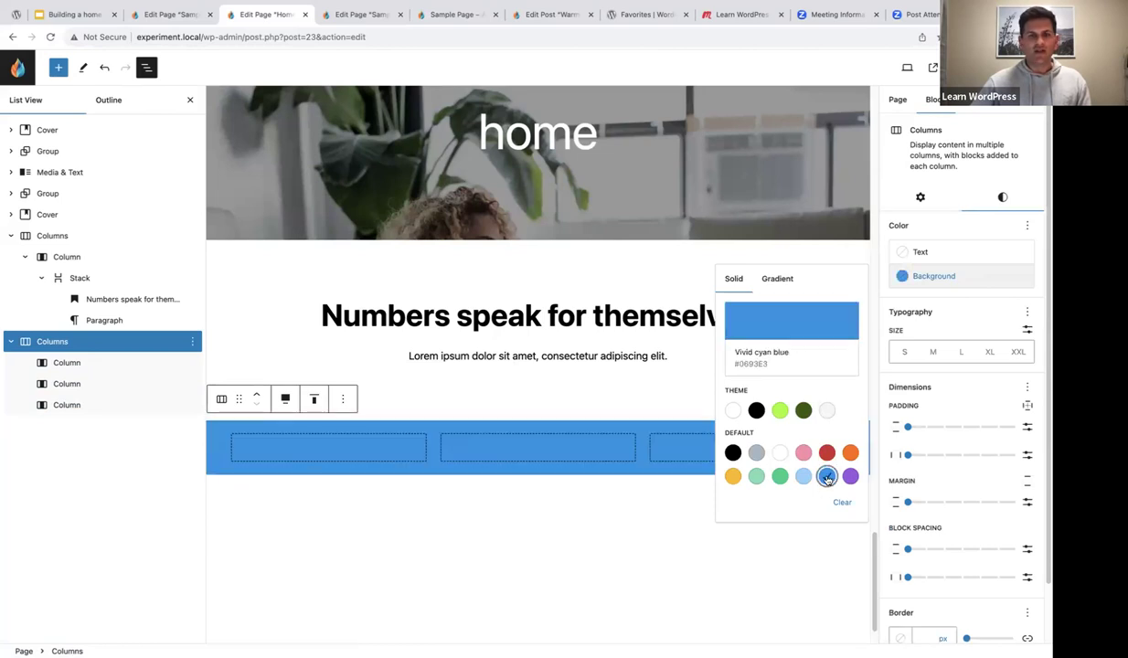
- Add a paragraph reading "170" in the first column of the blue row
{"action": "left_click", "coordinate": [313, 443]}
{"action": "left_click", "coordinate": [323, 452]}
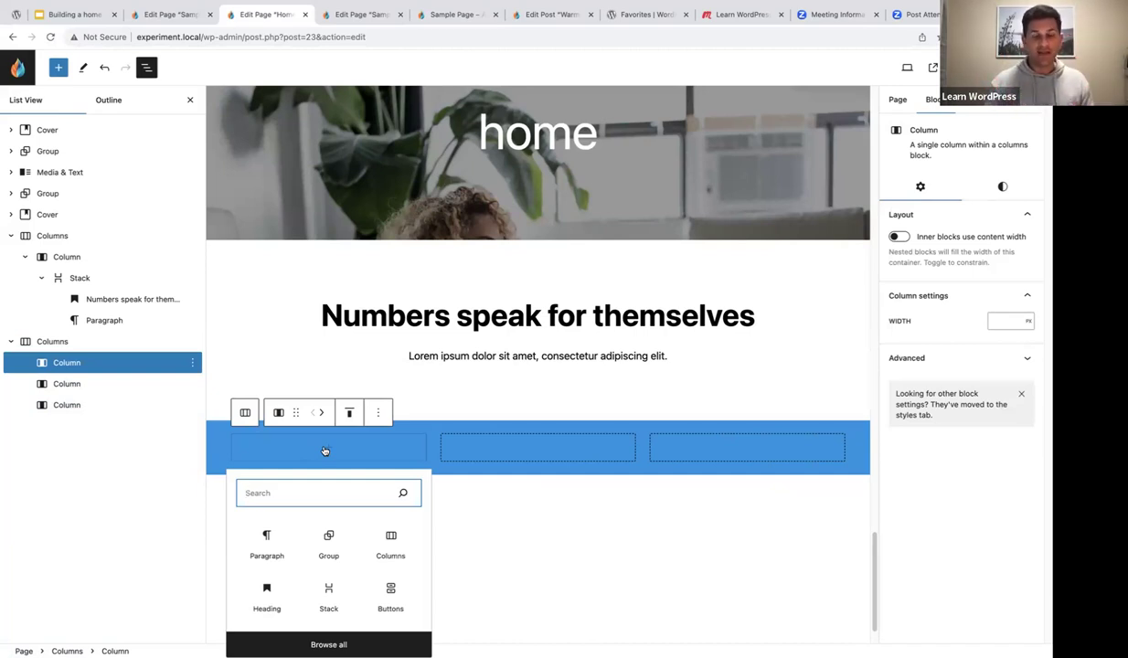
{"action": "left_click", "coordinate": [264, 541]}
{"action": "type", "text": "170"}
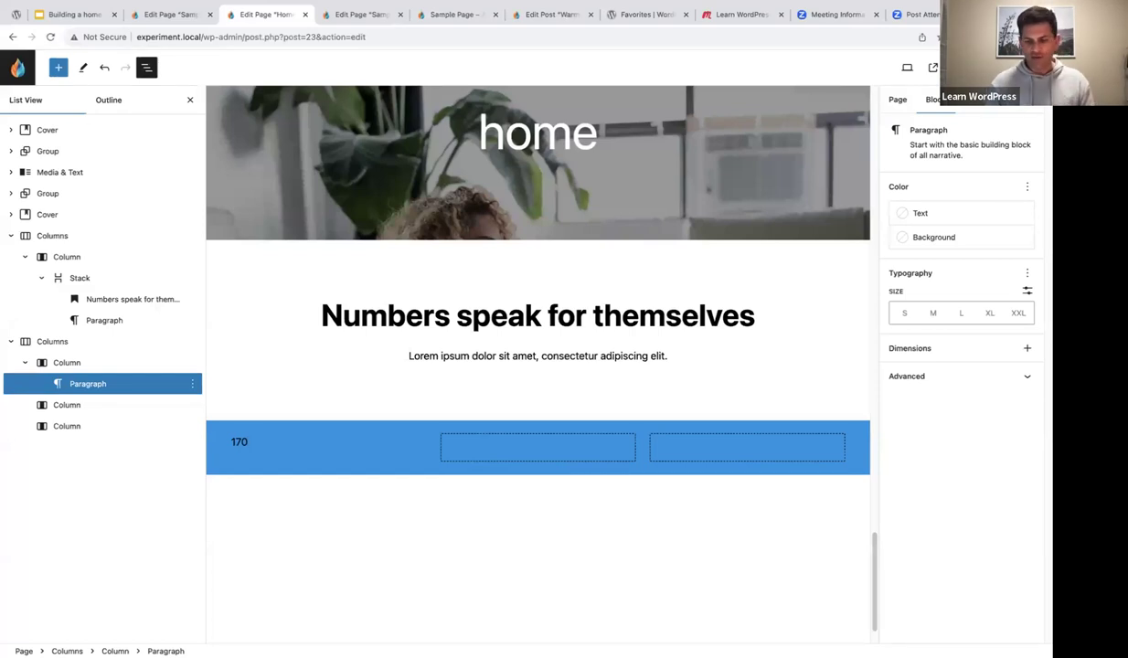
- Add a paragraph reading "Air Condition Installations & Repairs" below the "170" paragraph in the blue row's first column
{"action": "key", "text": "Return"}
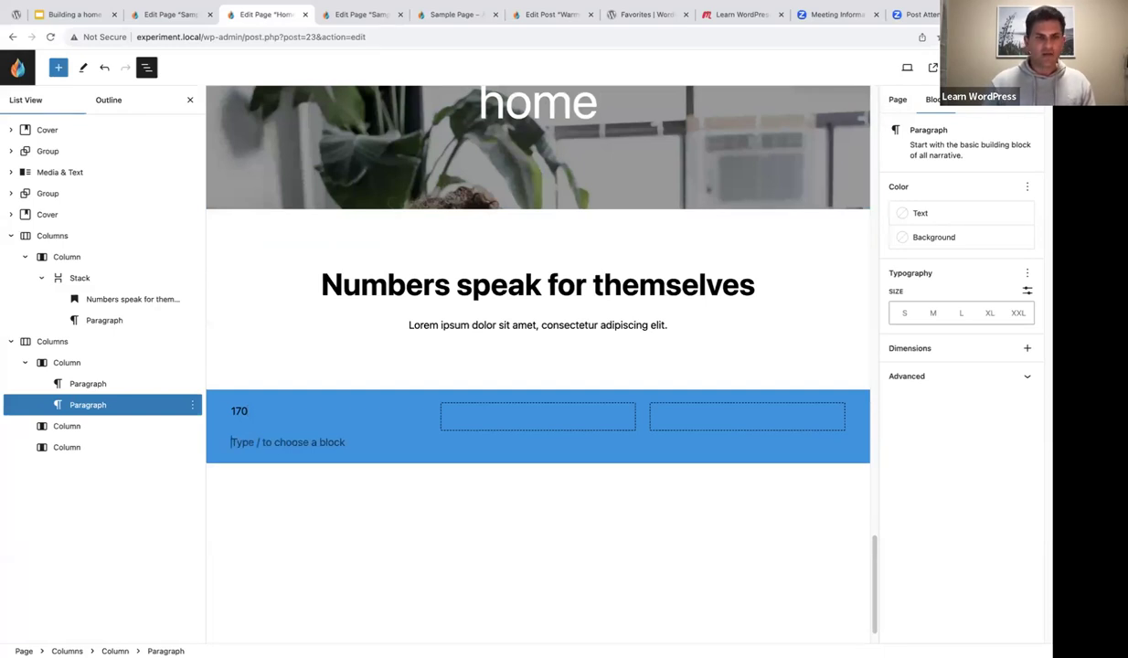
{"action": "type", "text": "Air Con"}
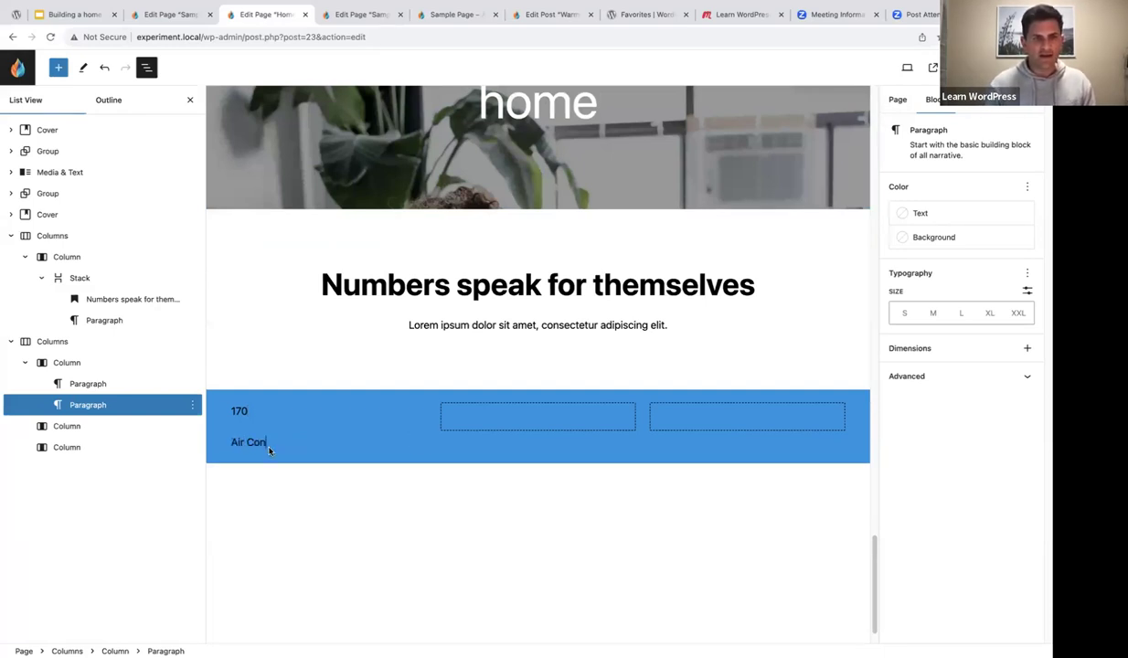
{"action": "type", "text": "dition Installation"}
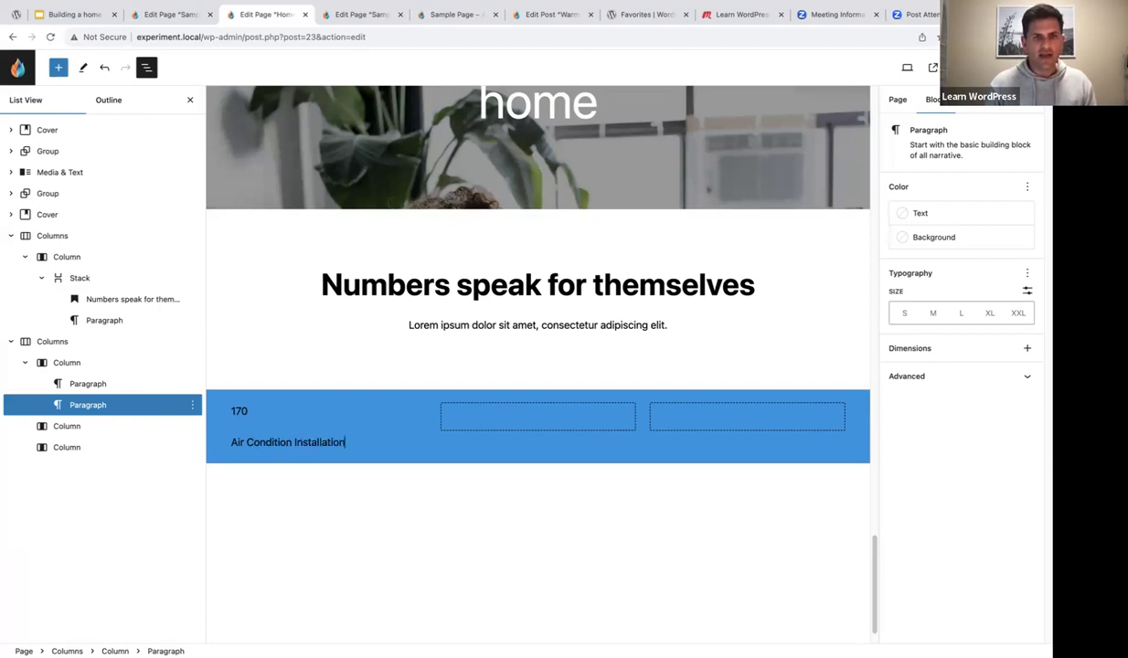
{"action": "type", "text": "s & Repairs"}
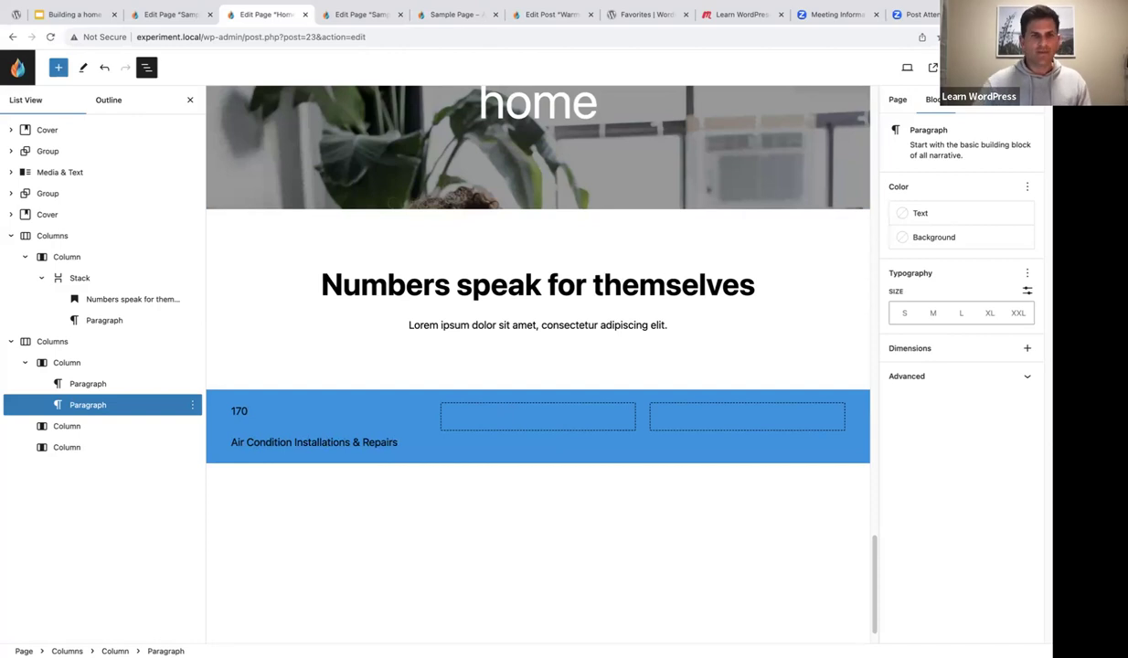
- Combine the "170" and "Air Condition Installations & Repairs" paragraphs into a Stack and justify its items center
{"action": "left_click", "coordinate": [85, 384], "text": "shift"}
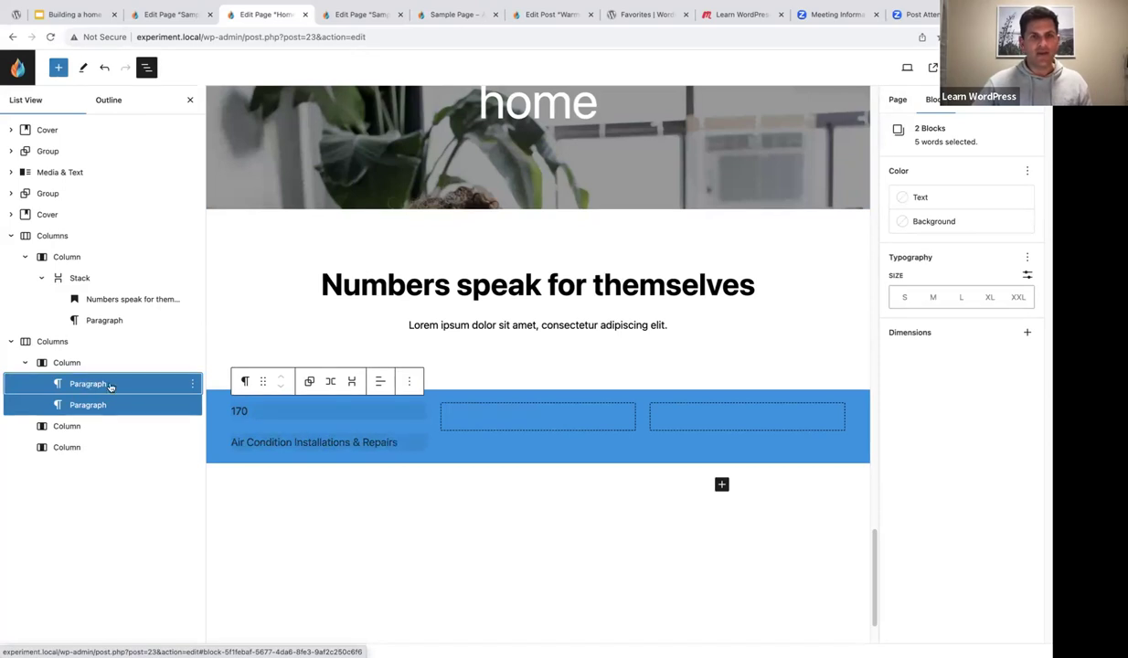
{"action": "left_click", "coordinate": [353, 382]}
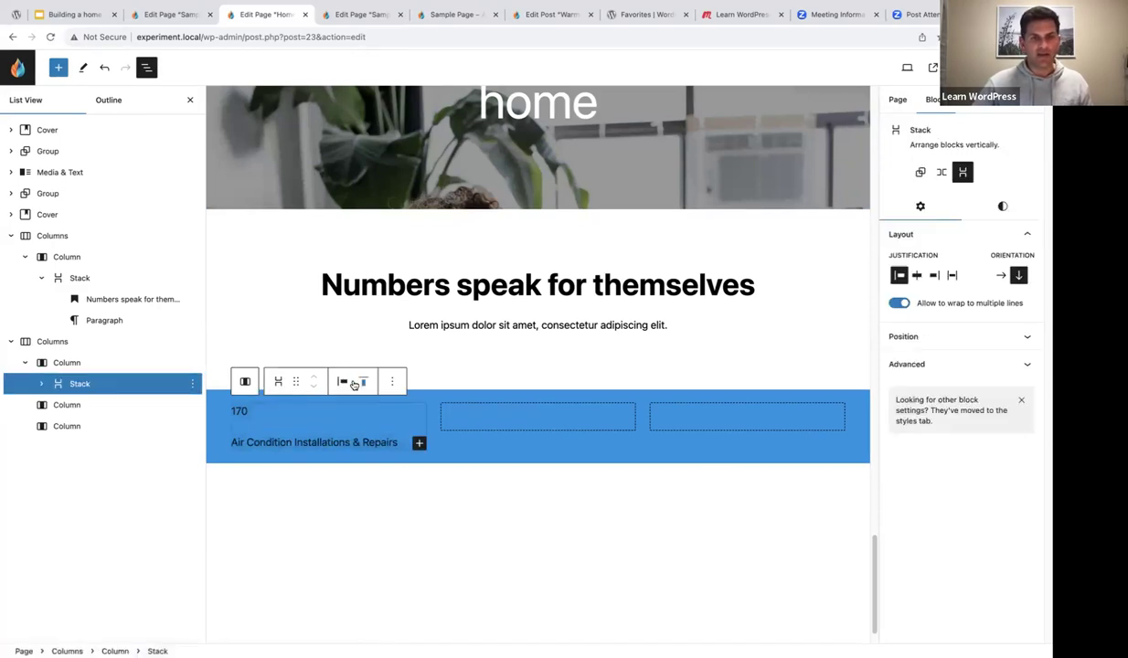
{"action": "left_click", "coordinate": [343, 383]}
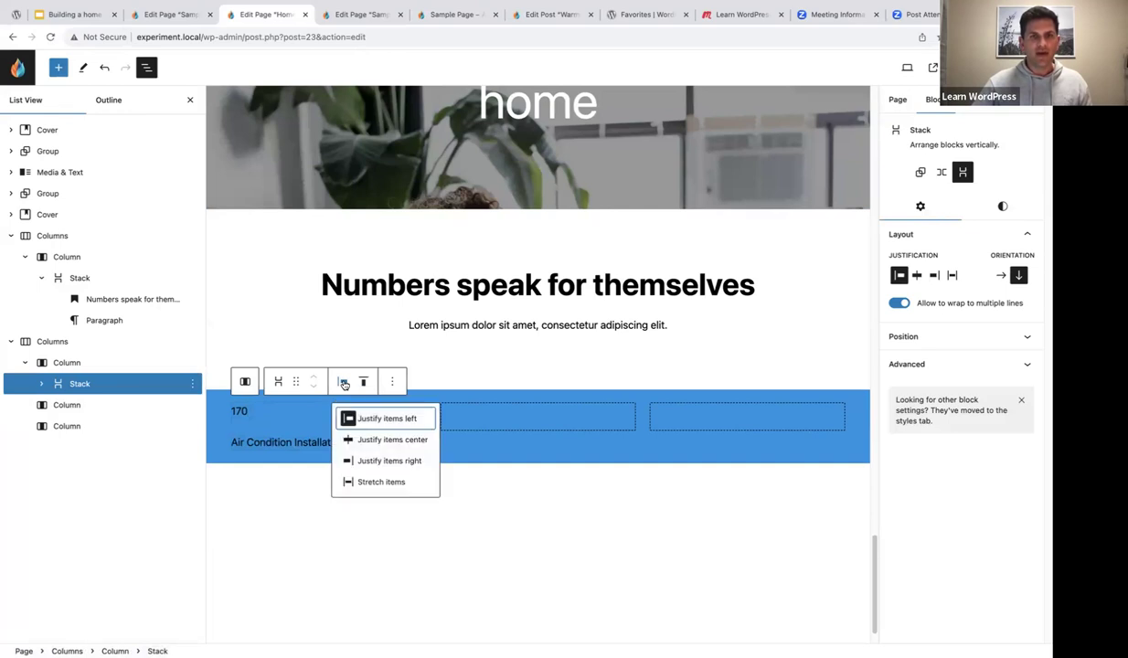
{"action": "left_click", "coordinate": [378, 440]}
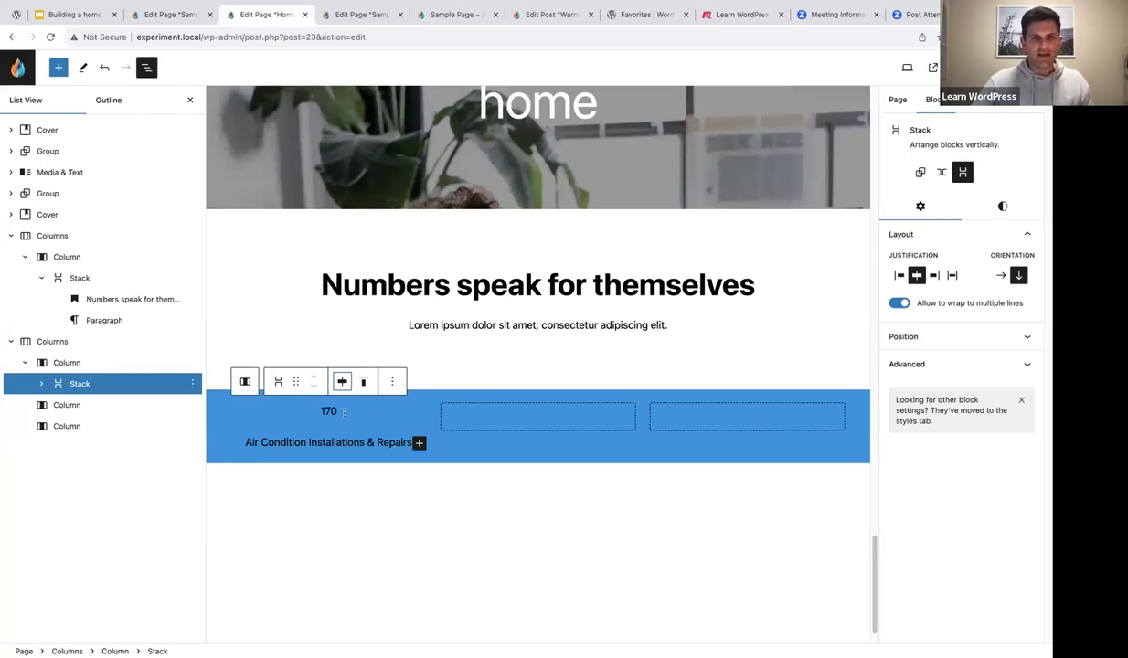
- Set the text color of both paragraphs in the first blue column to the white Base color
{"action": "double_click", "coordinate": [344, 412]}
{"action": "left_click", "coordinate": [919, 213]}
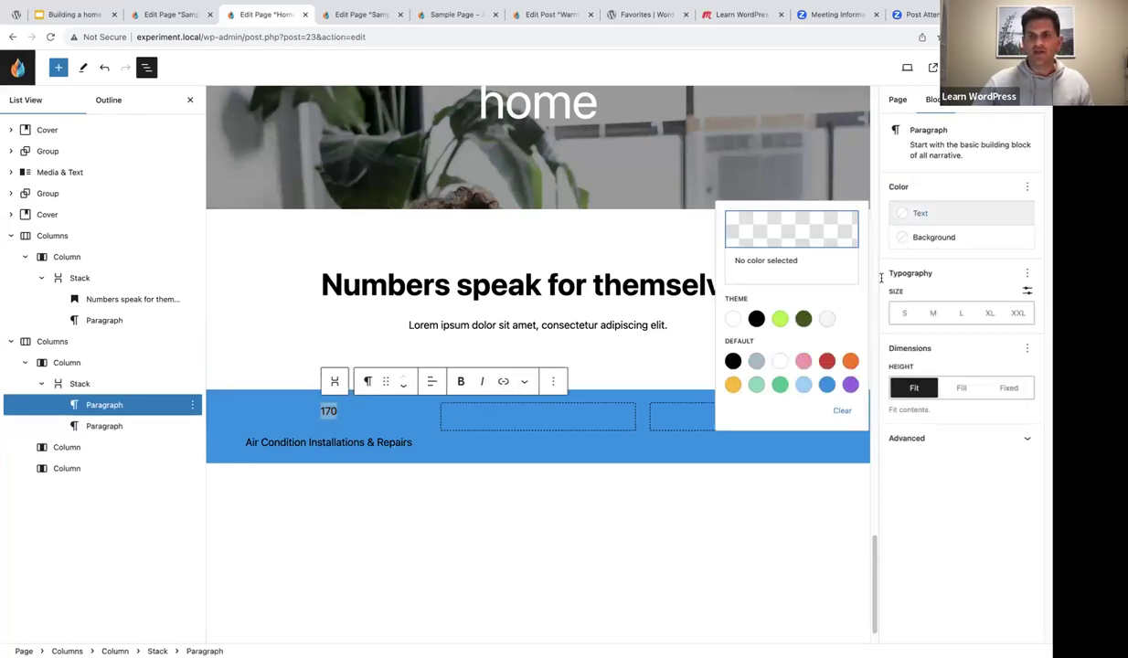
{"action": "left_click", "coordinate": [732, 318]}
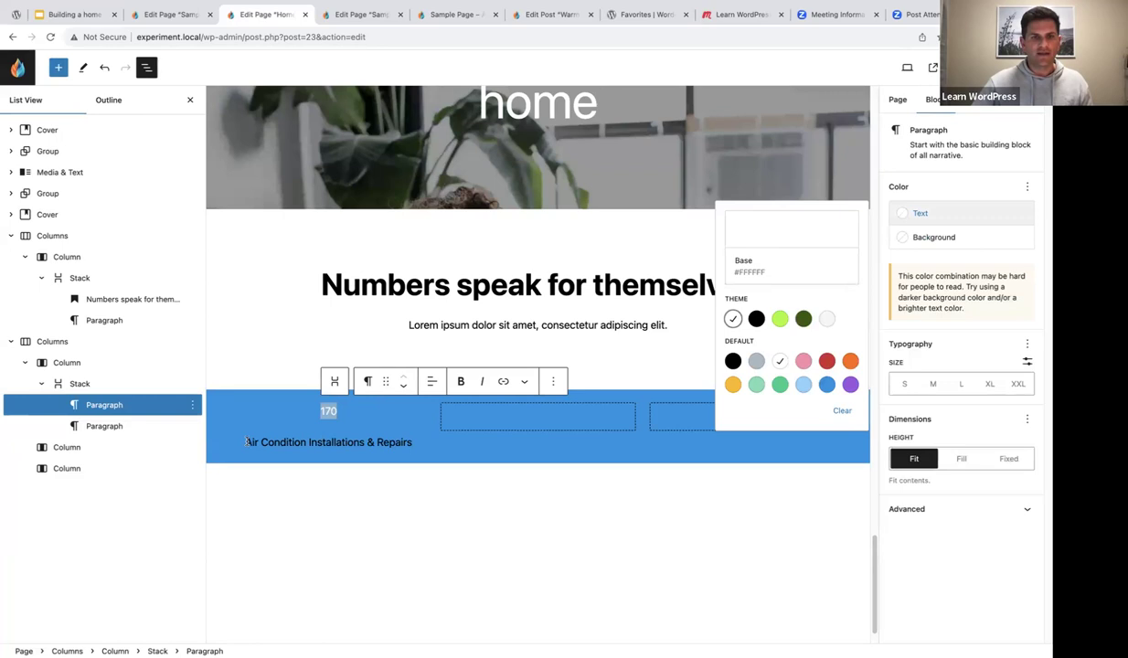
{"action": "left_click_drag", "start_coordinate": [247, 442], "coordinate": [411, 442]}
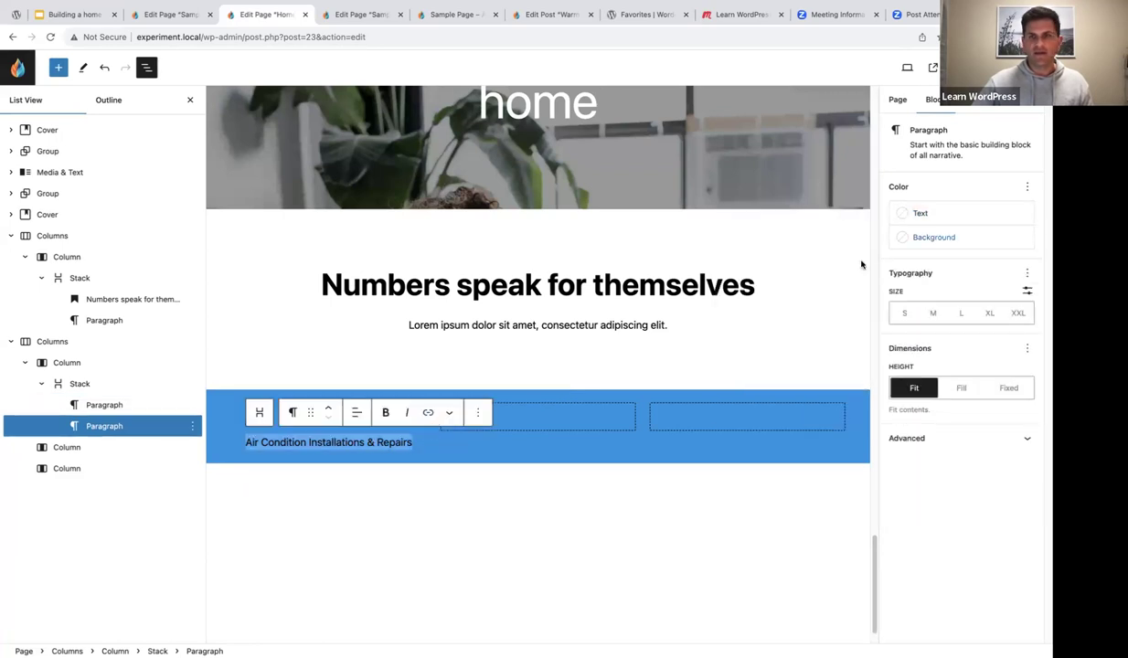
{"action": "left_click", "coordinate": [907, 218]}
{"action": "left_click", "coordinate": [732, 319]}
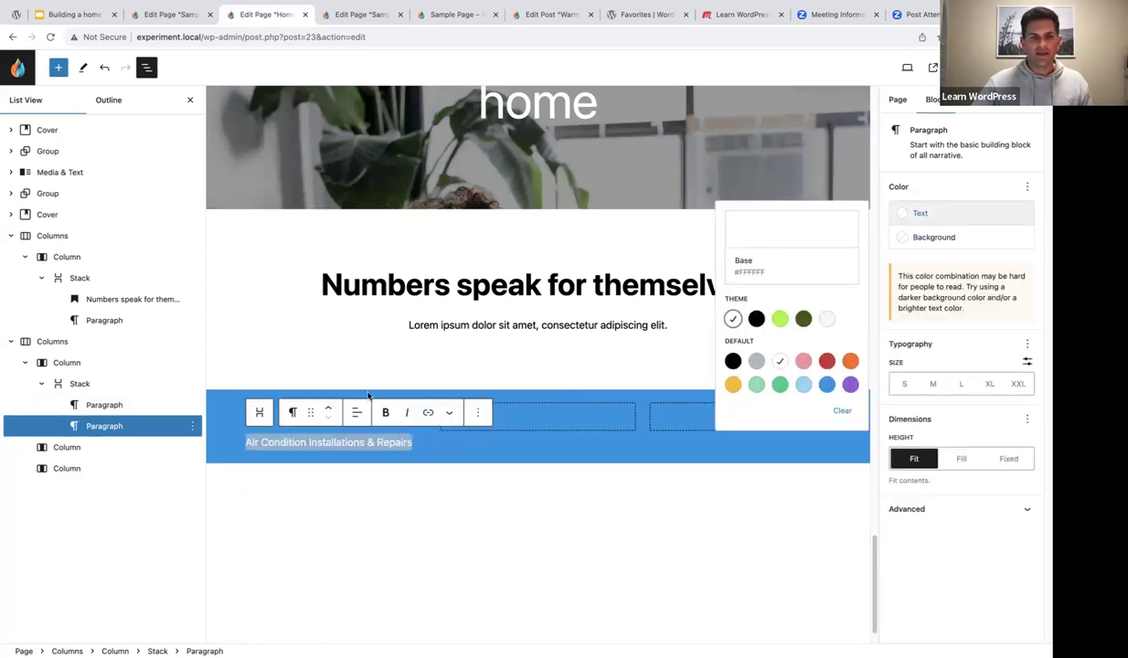
- Set a custom font size of 5.5 rem for the "170" paragraph
{"action": "left_click", "coordinate": [128, 405]}
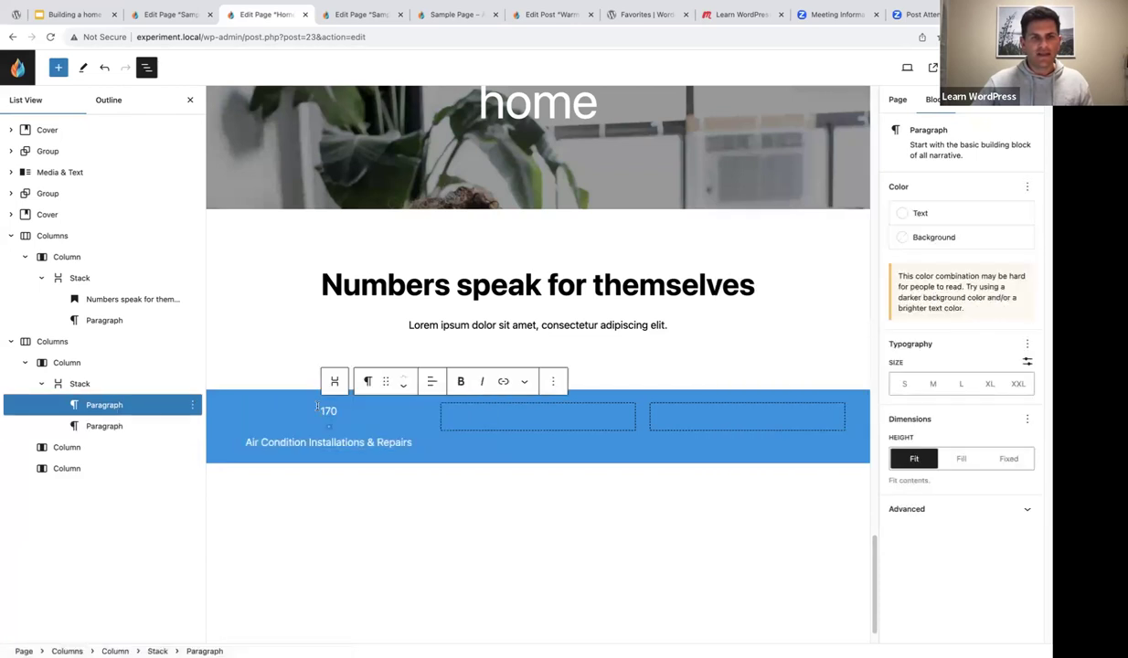
{"action": "left_click_drag", "start_coordinate": [321, 412], "coordinate": [334, 412]}
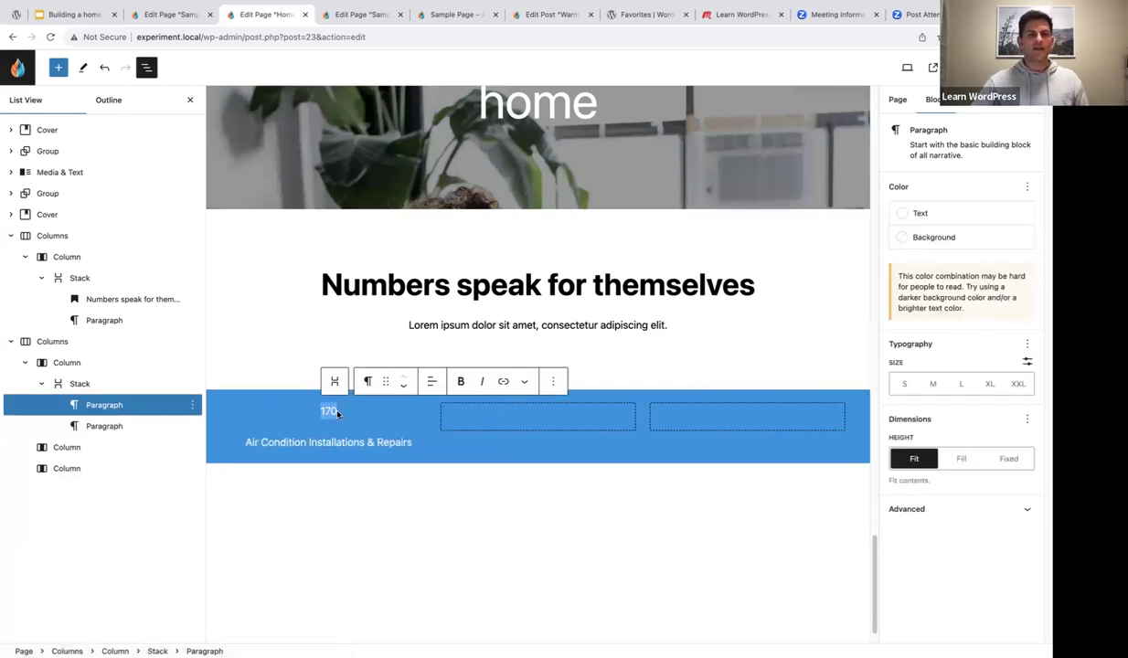
{"action": "left_click", "coordinate": [1028, 363]}
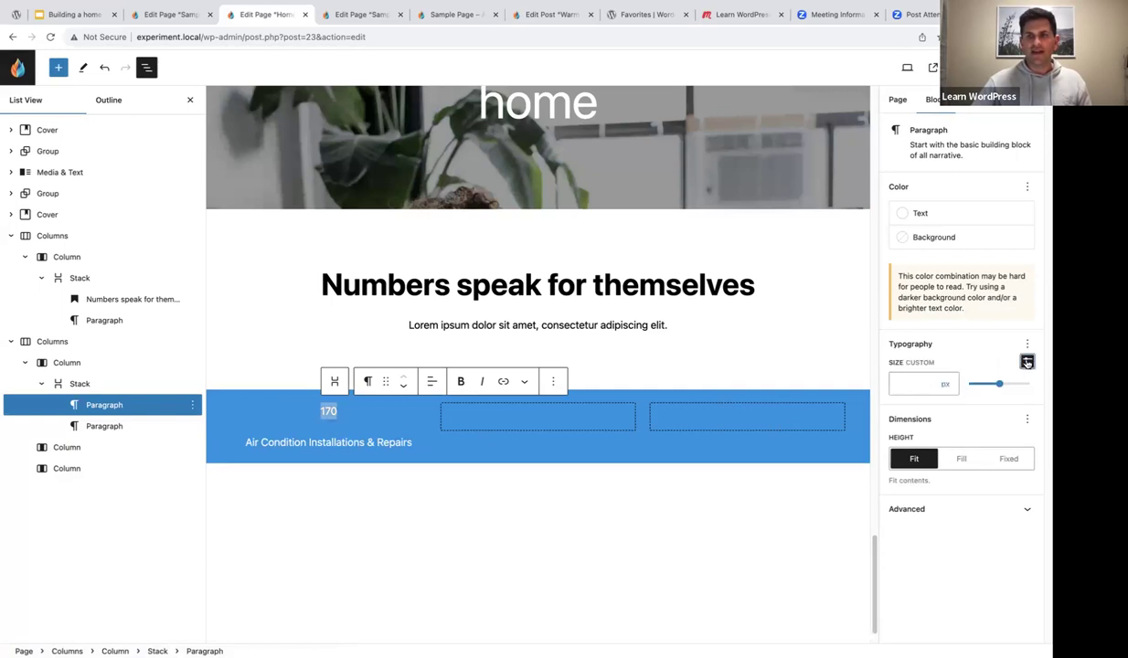
{"action": "left_click", "coordinate": [947, 384]}
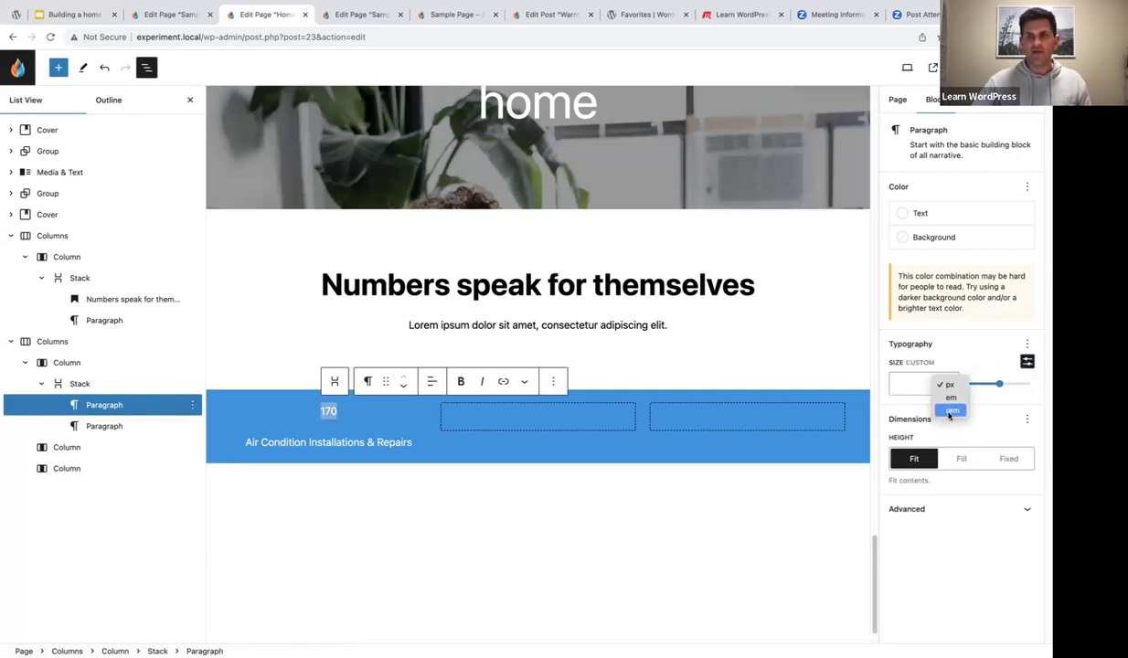
{"action": "left_click", "coordinate": [950, 412]}
{"action": "left_click", "coordinate": [910, 384]}
{"action": "type", "text": "5.5"}
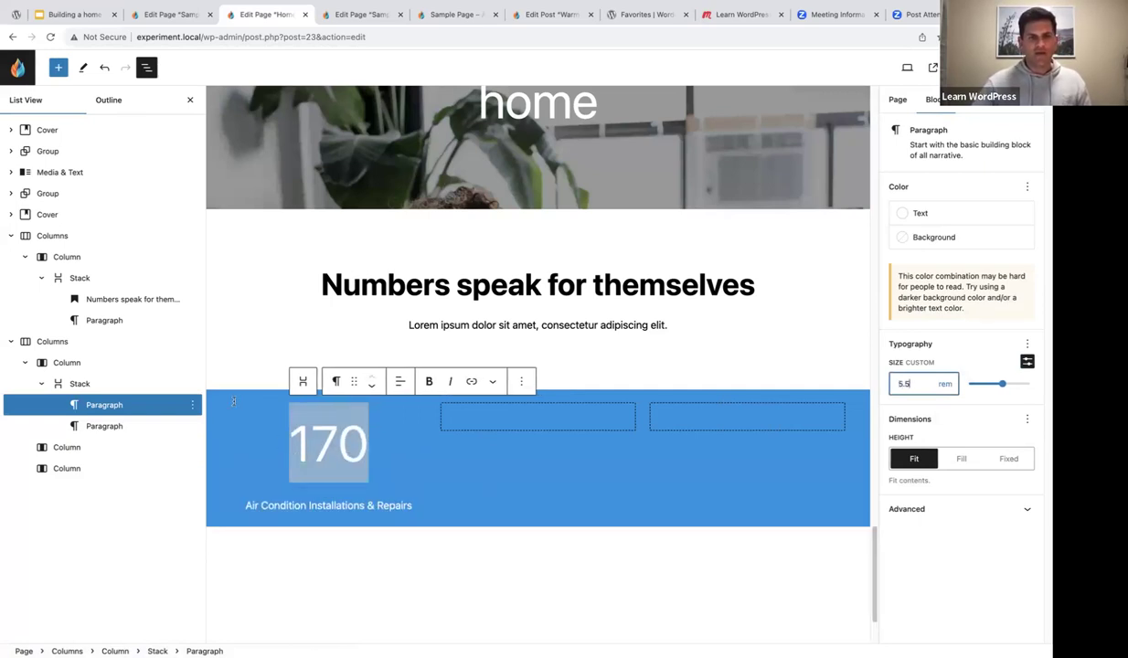
- Duplicate the column holding the "170" stack twice within the blue row
{"action": "left_click", "coordinate": [79, 384]}
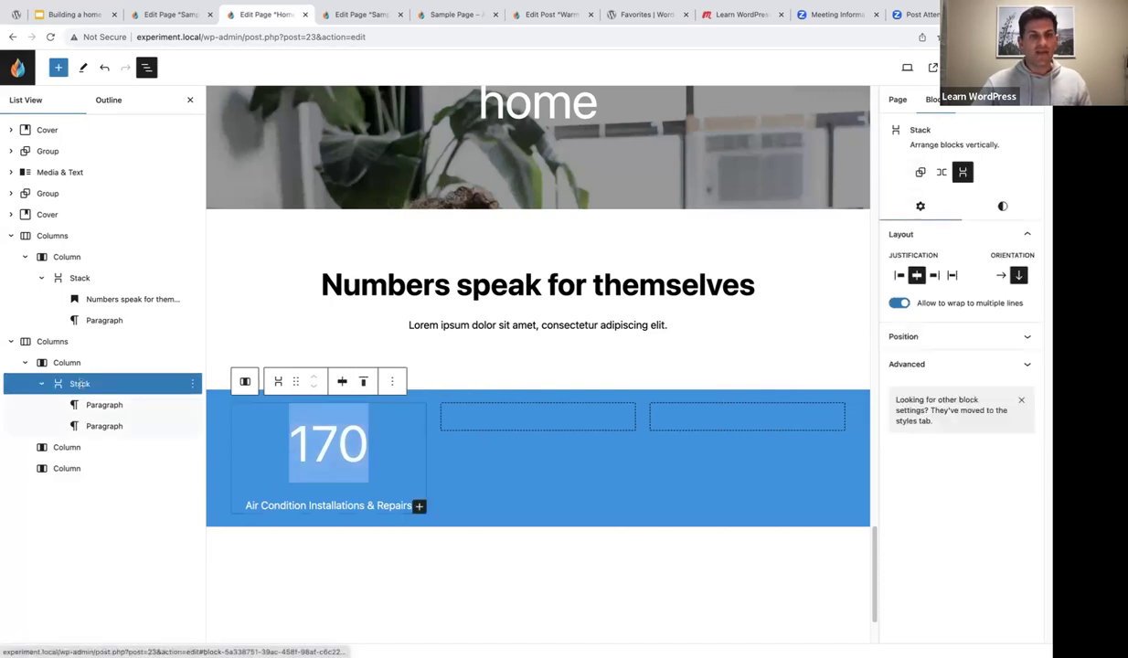
{"action": "left_click", "coordinate": [67, 363]}
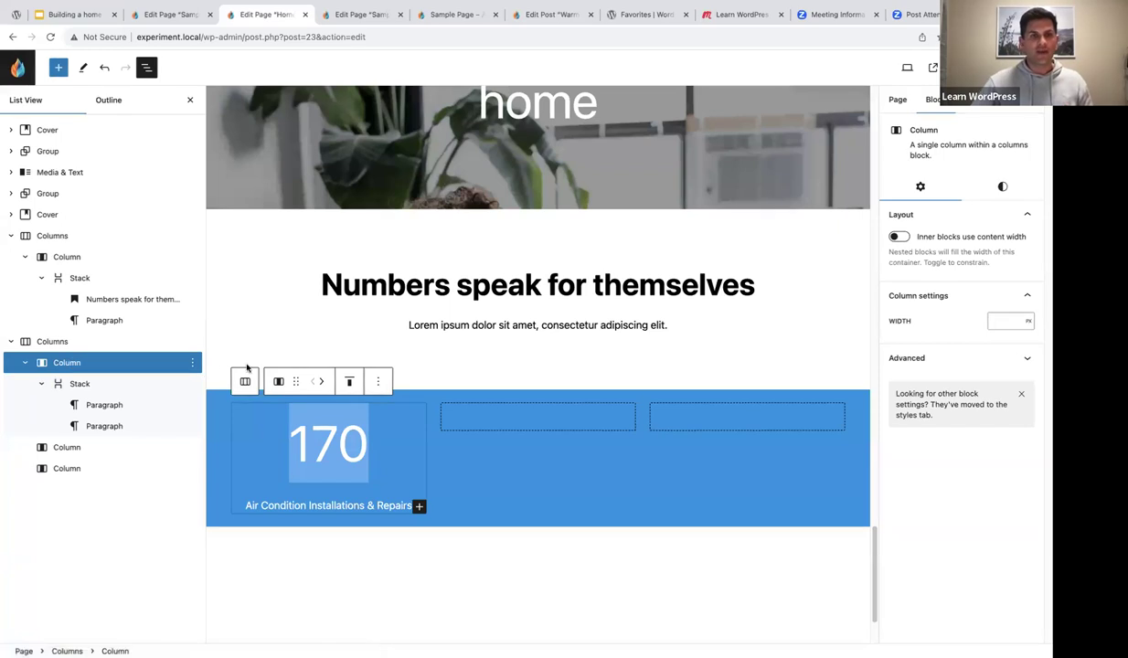
{"action": "left_click", "coordinate": [192, 363]}
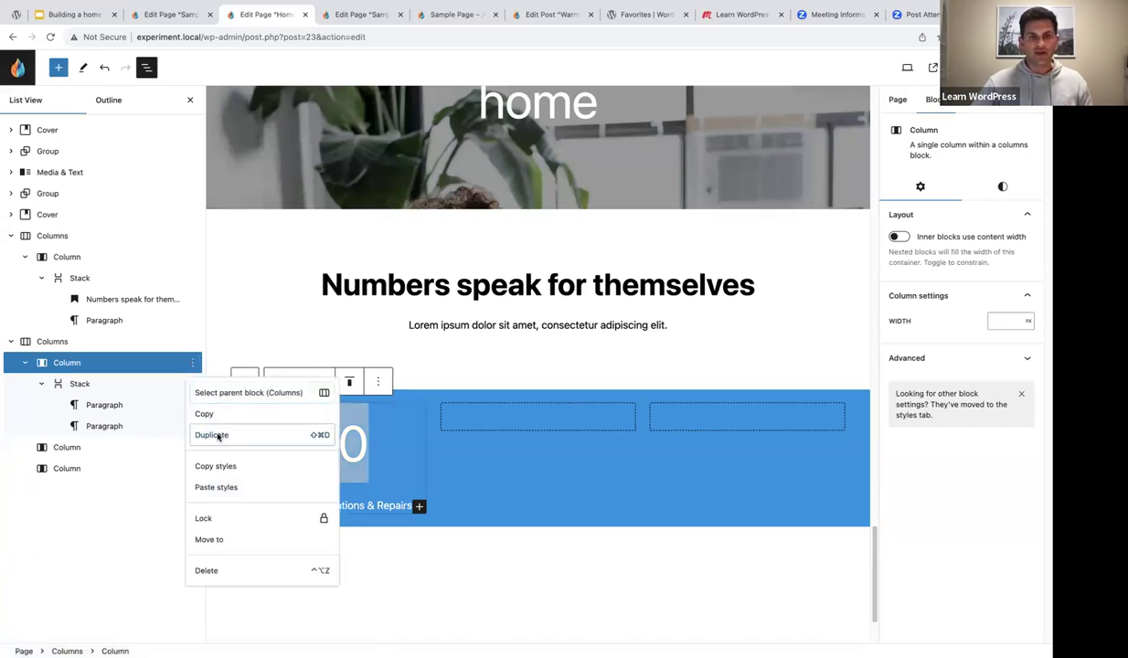
{"action": "left_click", "coordinate": [217, 435]}
{"action": "left_click", "coordinate": [192, 363]}
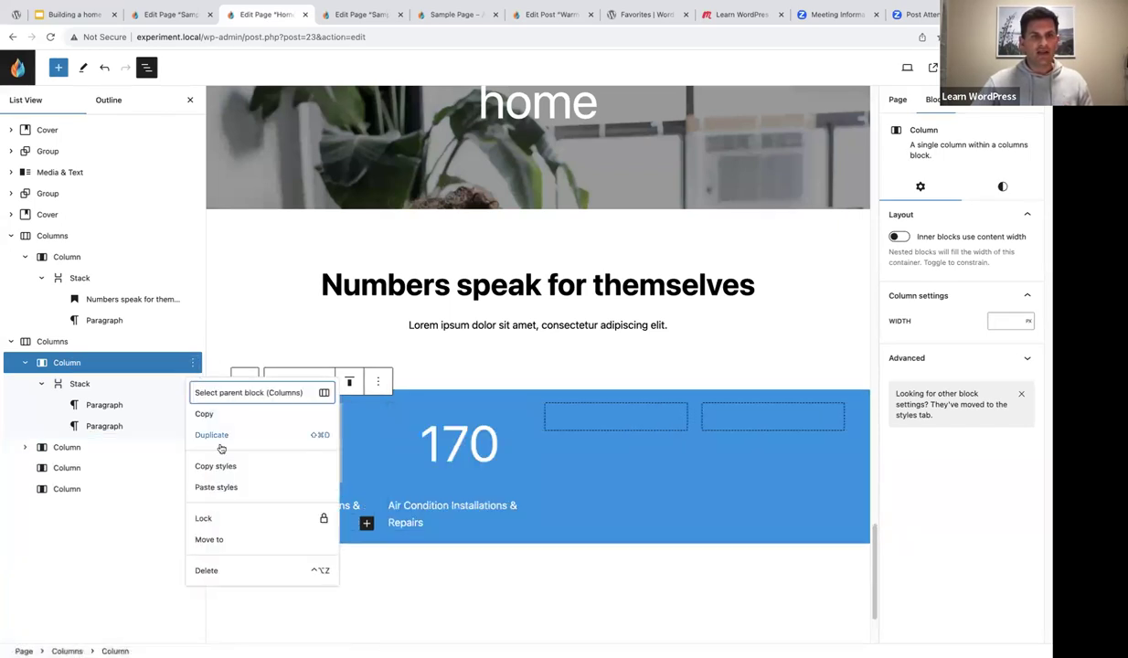
{"action": "left_click", "coordinate": [217, 434]}
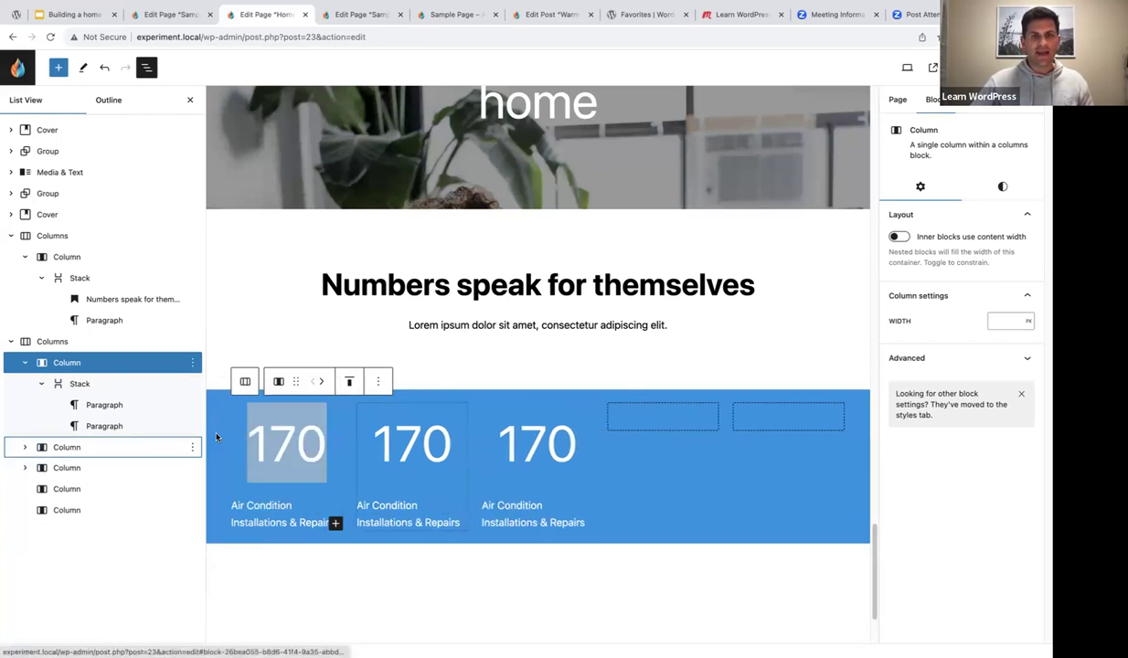
- Delete the two empty columns at the end of the blue row
{"action": "left_click", "coordinate": [656, 463]}
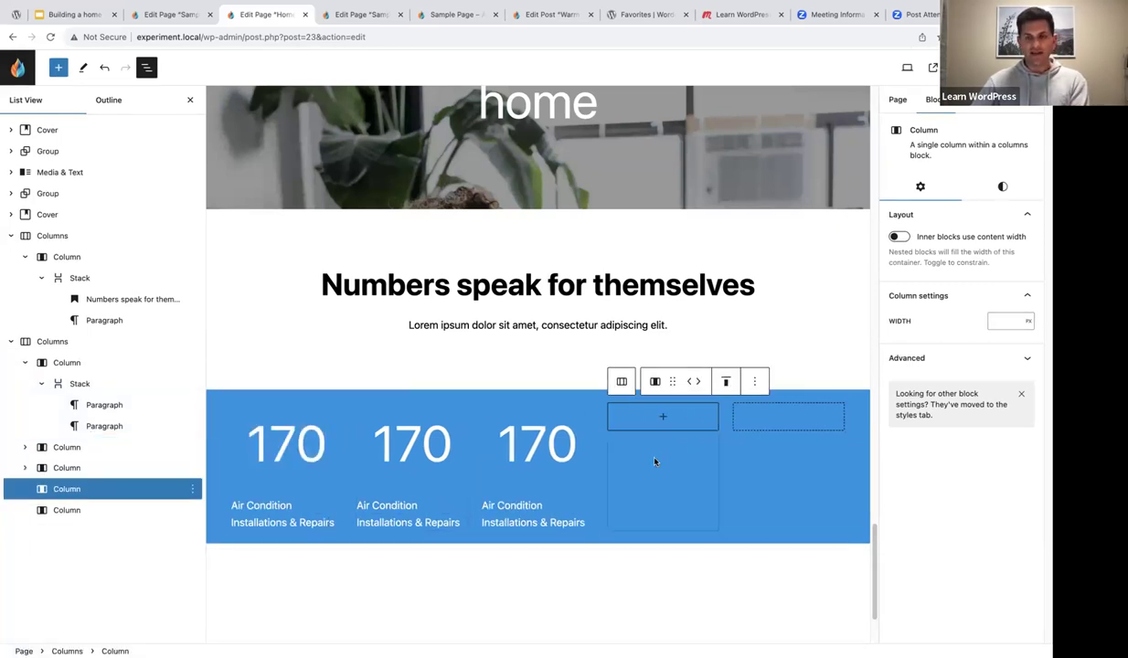
{"action": "key", "text": "ctrl+z"}
{"action": "key", "text": "ctrl+z"}
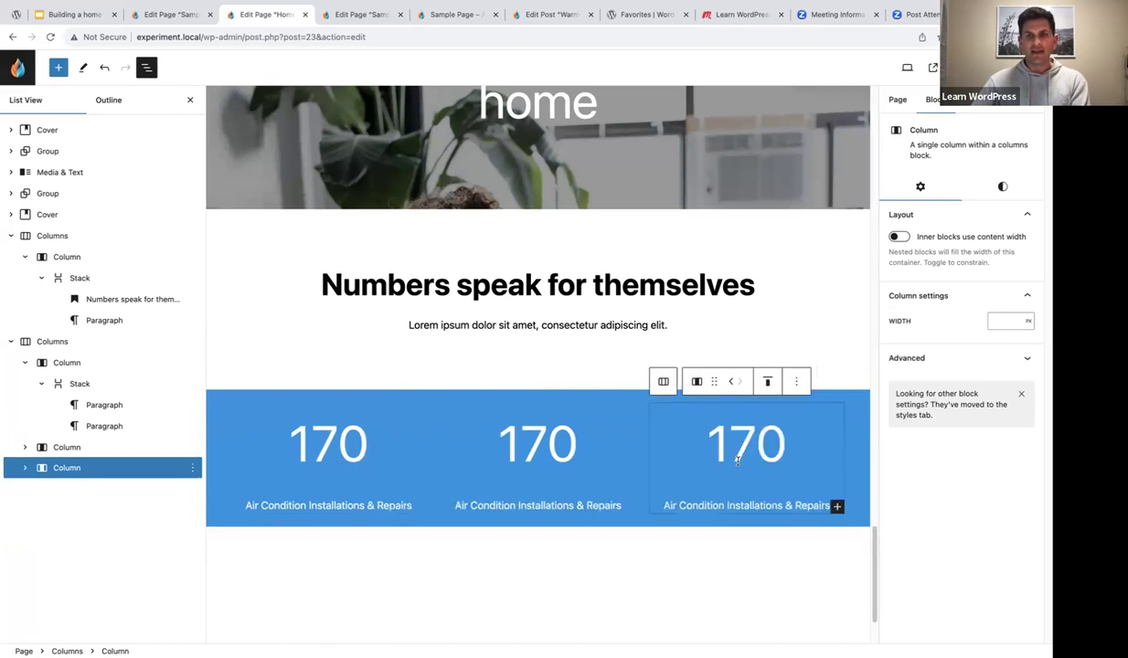
- Change the second blue column's number to "119" and its caption to "Heating Installations & Repairs"
{"action": "left_click", "coordinate": [513, 440]}
{"action": "left_click_drag", "start_coordinate": [498, 444], "coordinate": [560, 447]}
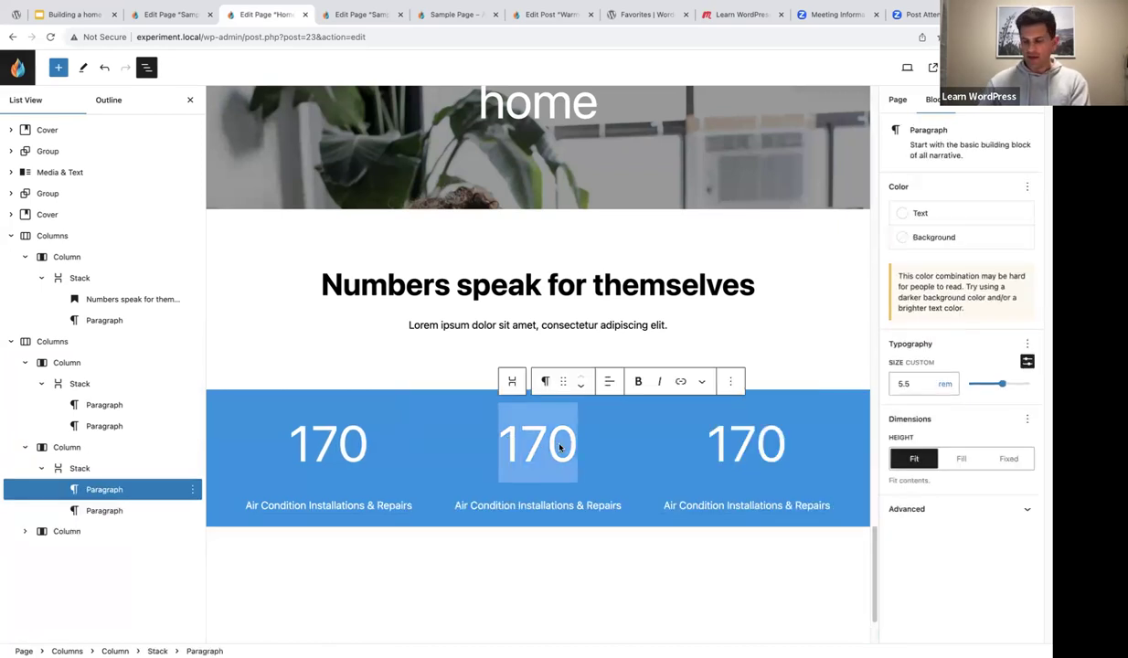
{"action": "type", "text": "119"}
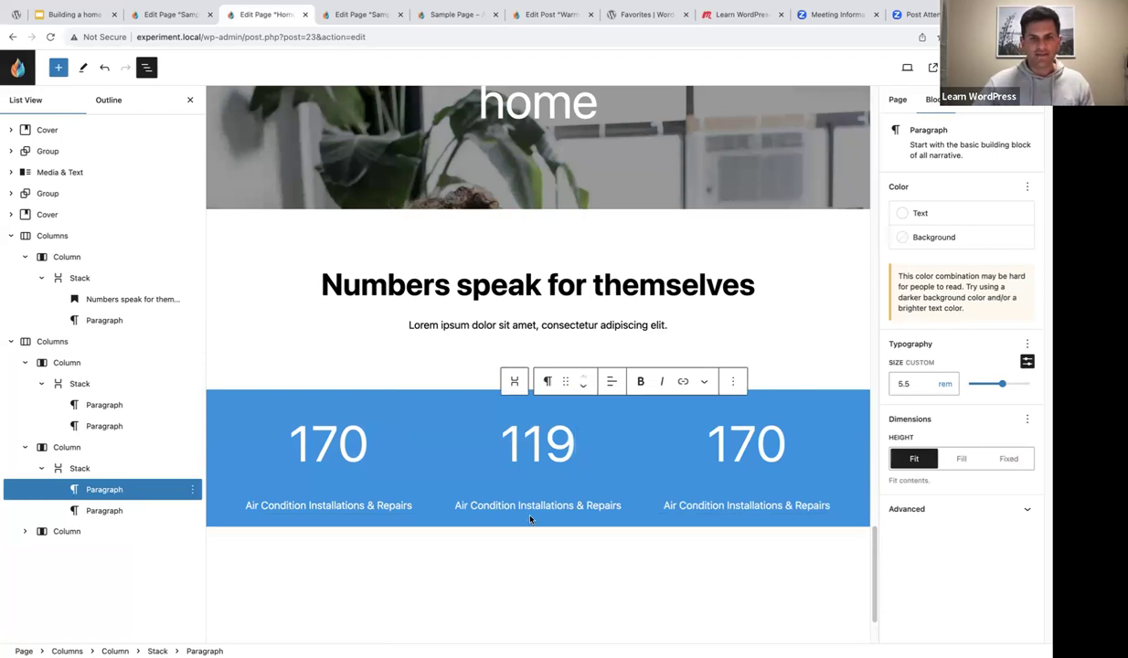
{"action": "left_click", "coordinate": [492, 506]}
{"action": "left_click_drag", "start_coordinate": [512, 509], "coordinate": [462, 505]}
{"action": "type", "text": "Heating"}
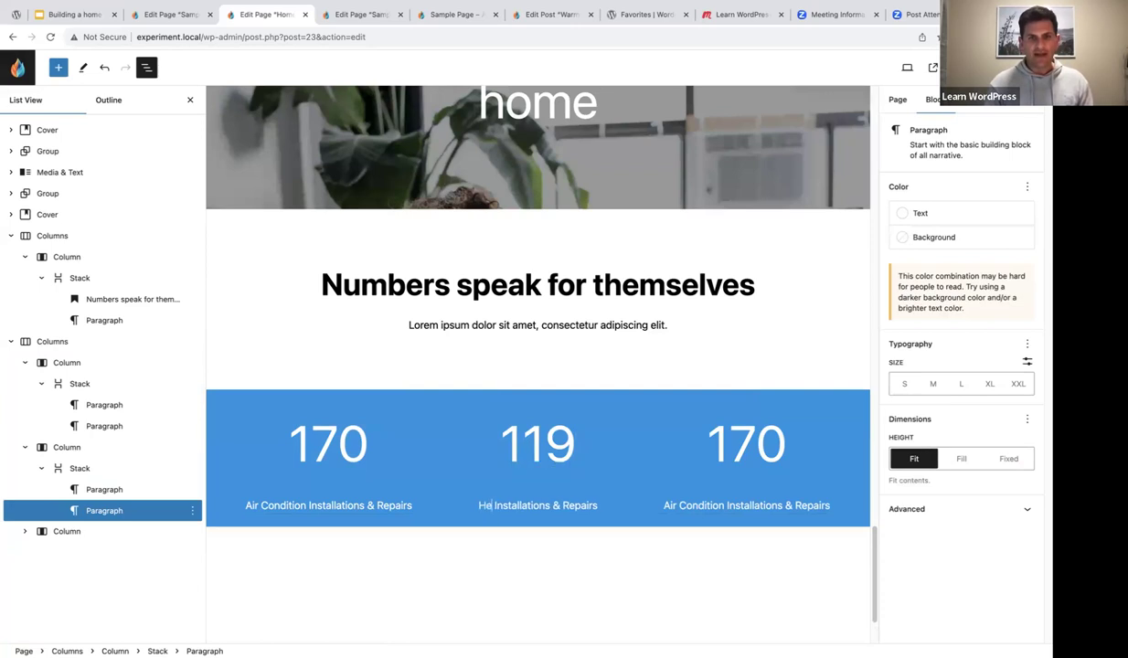
- Change the third blue column's number to "390" and its caption to "Happy Customers"
{"action": "left_click_drag", "start_coordinate": [710, 445], "coordinate": [777, 444]}
{"action": "type", "text": "390"}
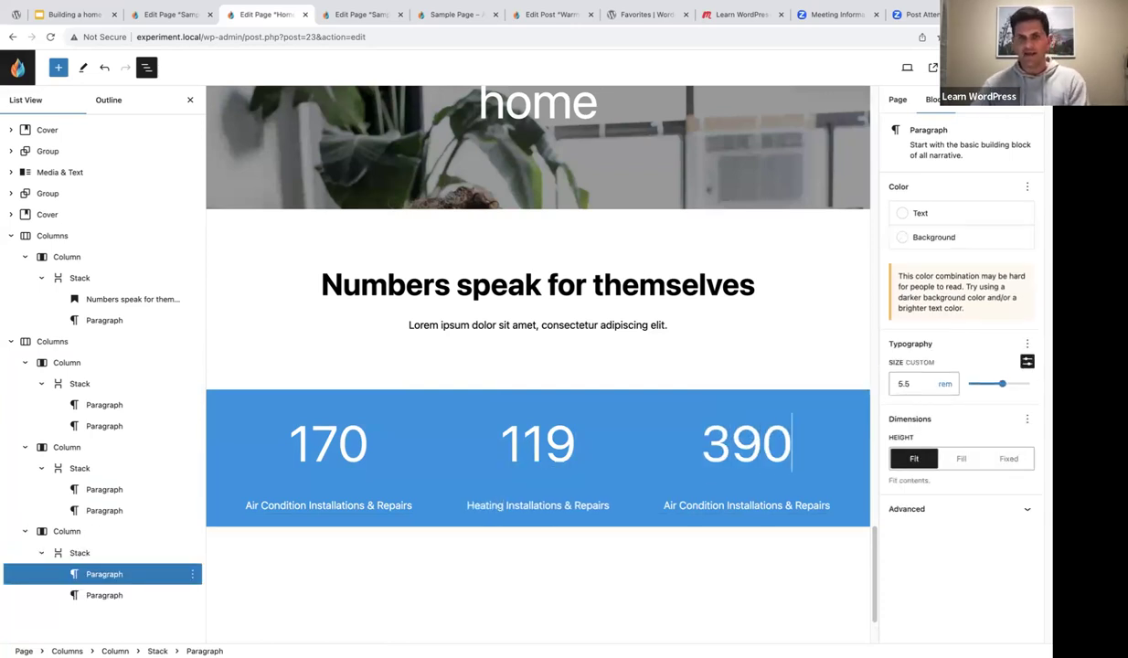
{"action": "left_click_drag", "start_coordinate": [667, 507], "coordinate": [833, 513]}
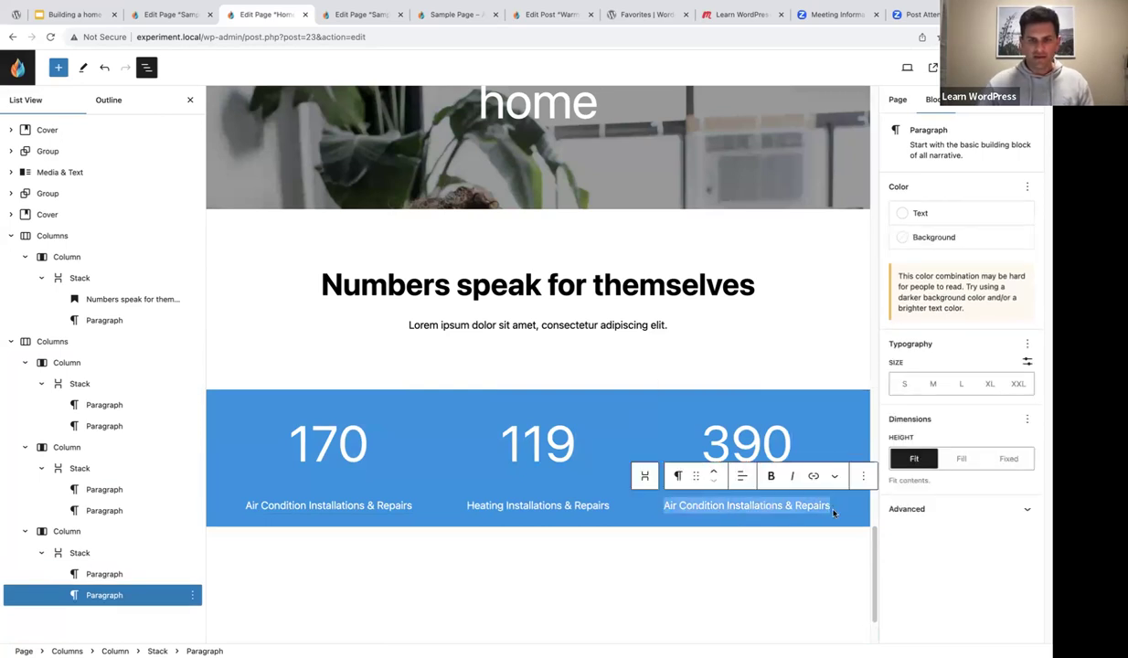
{"action": "type", "text": "Hao"}
{"action": "key", "text": "BackSpace"}
{"action": "type", "text": "ppy Customers"}
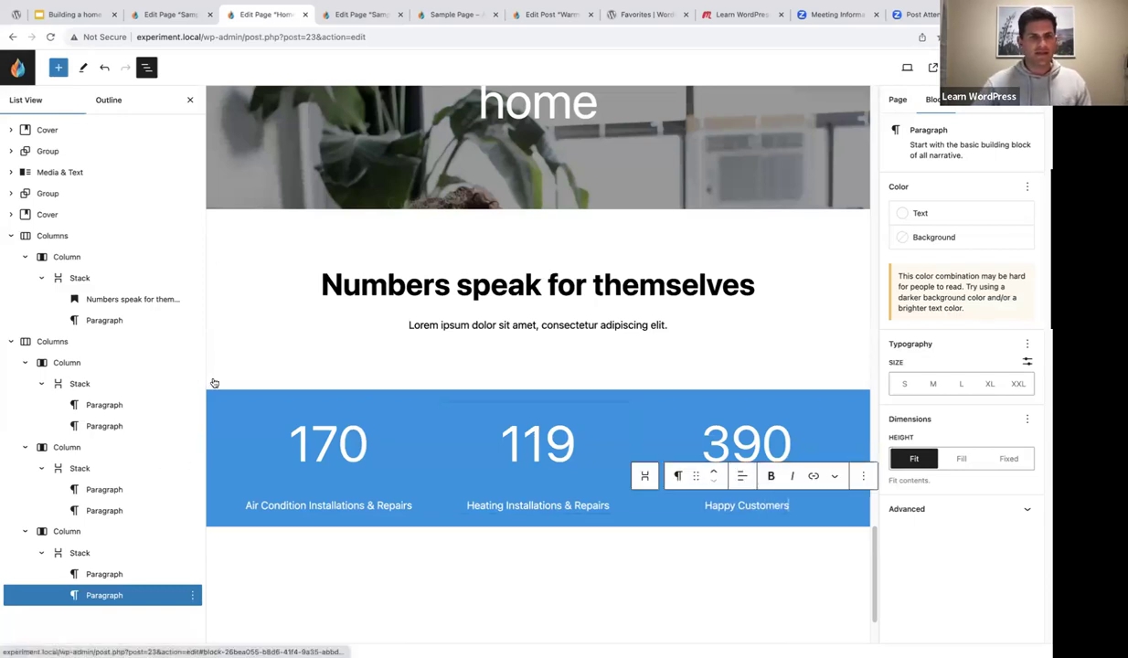
- Set the vertical and horizontal padding of the blue three-column Columns block to 3
{"action": "left_click", "coordinate": [41, 341]}
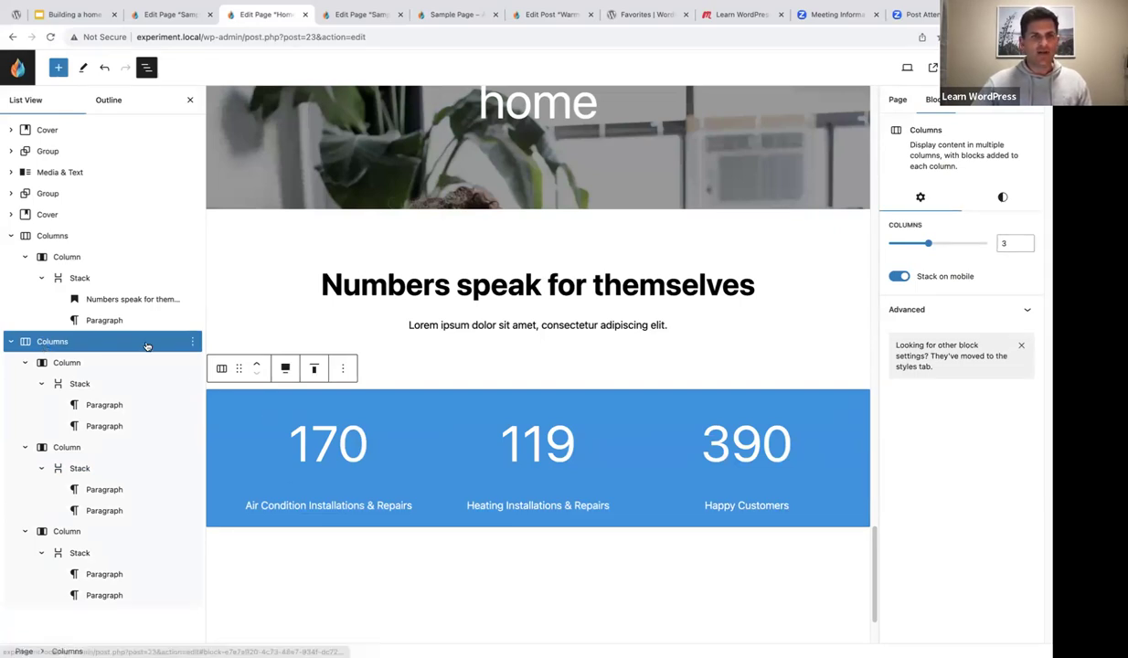
{"action": "left_click", "coordinate": [1006, 198]}
{"action": "left_click_drag", "start_coordinate": [909, 427], "coordinate": [961, 454]}
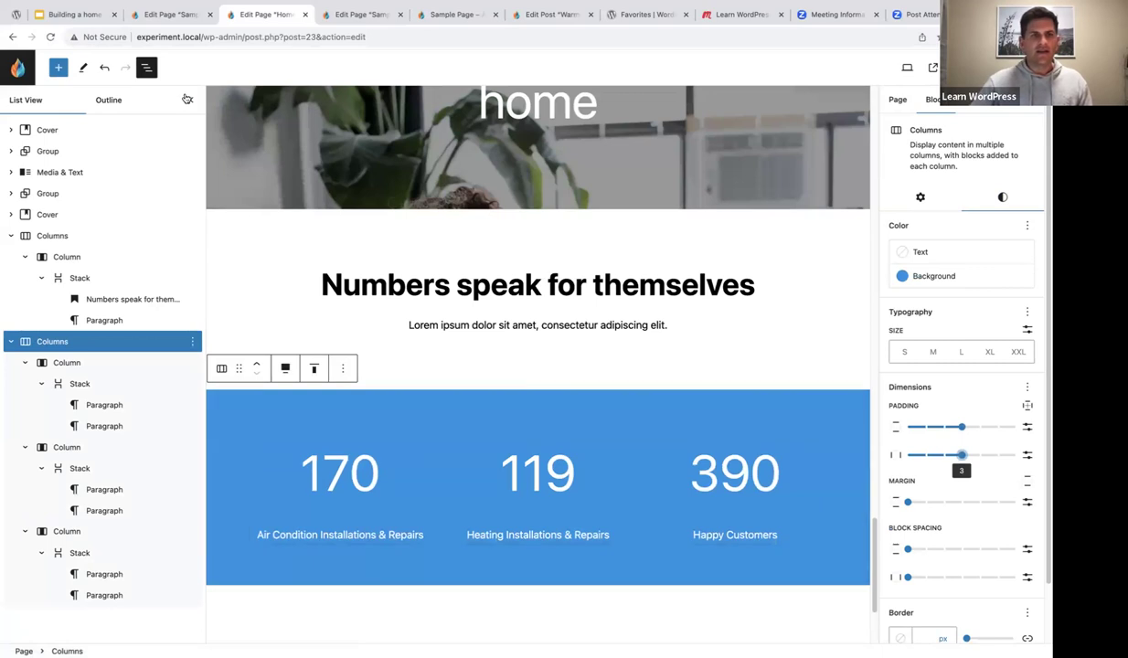
- Hide the block list and the settings sidebar, and review the "Numbers speak for themselves" section with its statistics row
{"action": "left_click", "coordinate": [187, 99]}
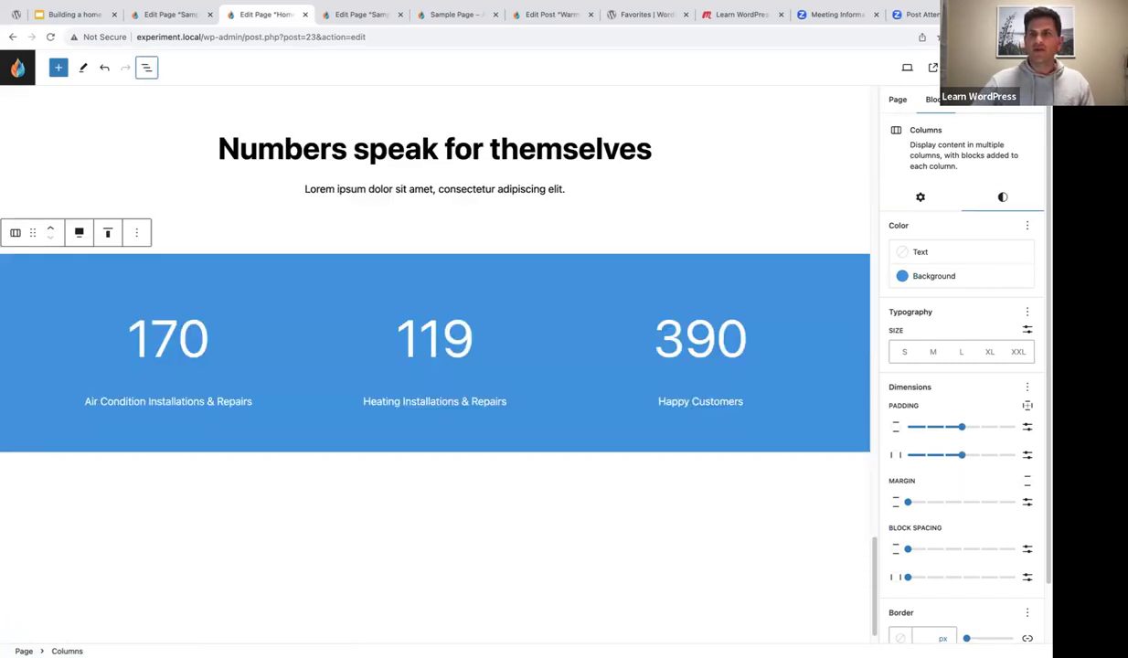
{"action": "left_click", "coordinate": [1013, 67]}
{"action": "scroll", "coordinate": [883, 247], "scroll_direction": "up", "scroll_amount": 1}
{"action": "scroll", "coordinate": [886, 251], "scroll_direction": "up", "scroll_amount": 1}
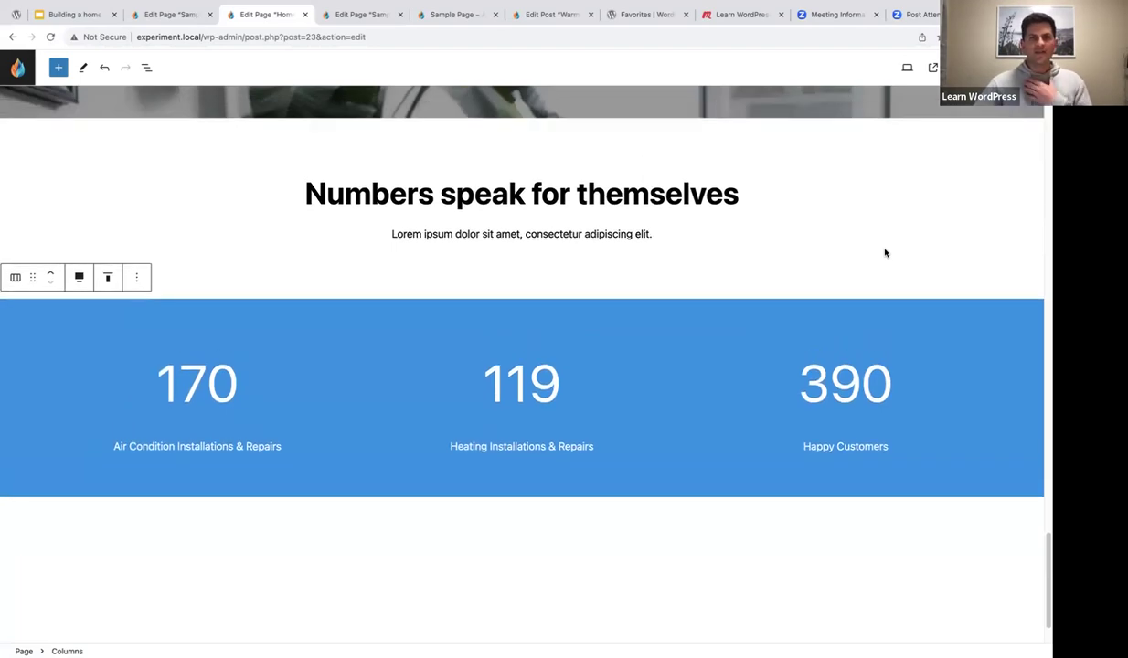
{"action": "scroll", "coordinate": [873, 267], "scroll_direction": "down", "scroll_amount": 3}
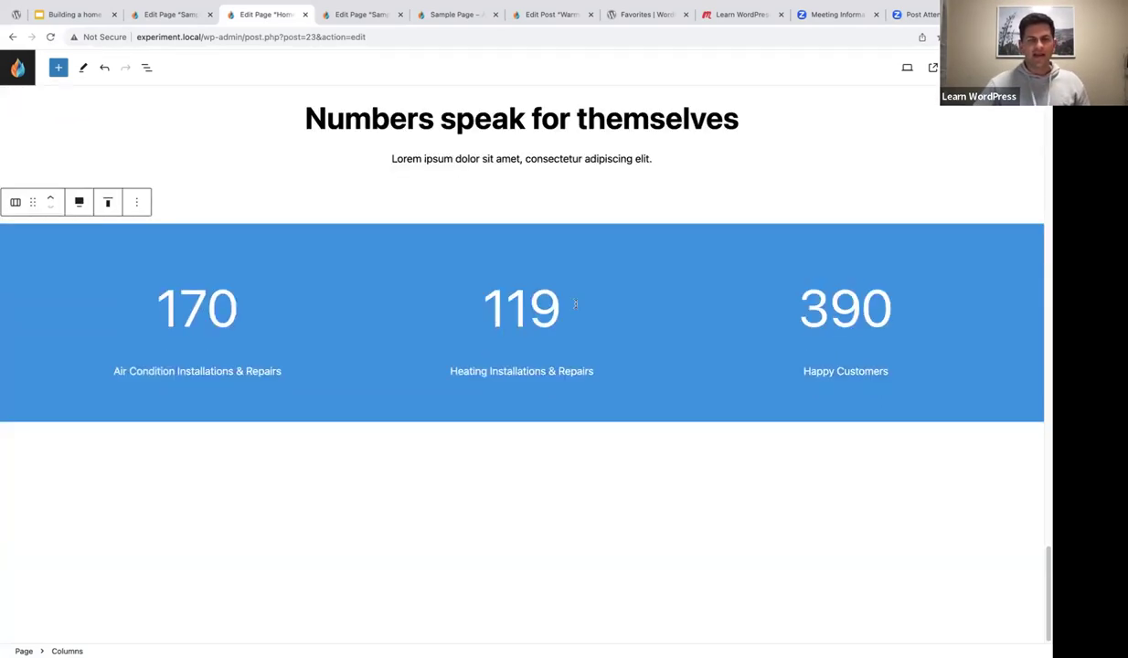
- Set the block spacing of the Stack holding "170" and its caption in the first blue column to 0
{"action": "left_click", "coordinate": [169, 316]}
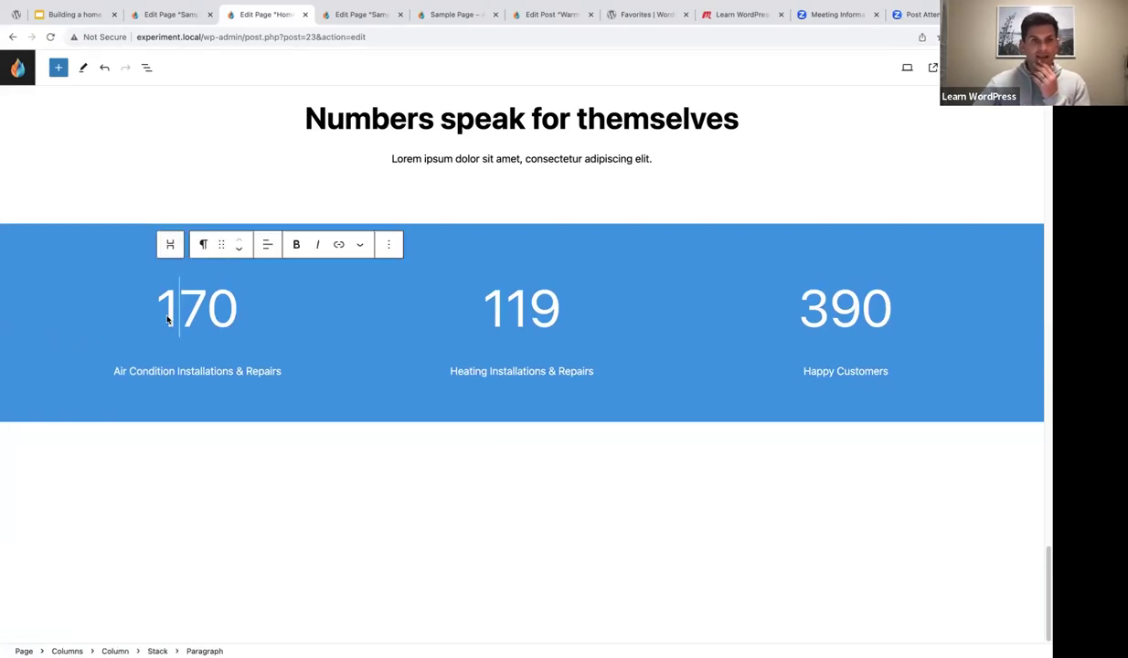
{"action": "left_click", "coordinate": [169, 245]}
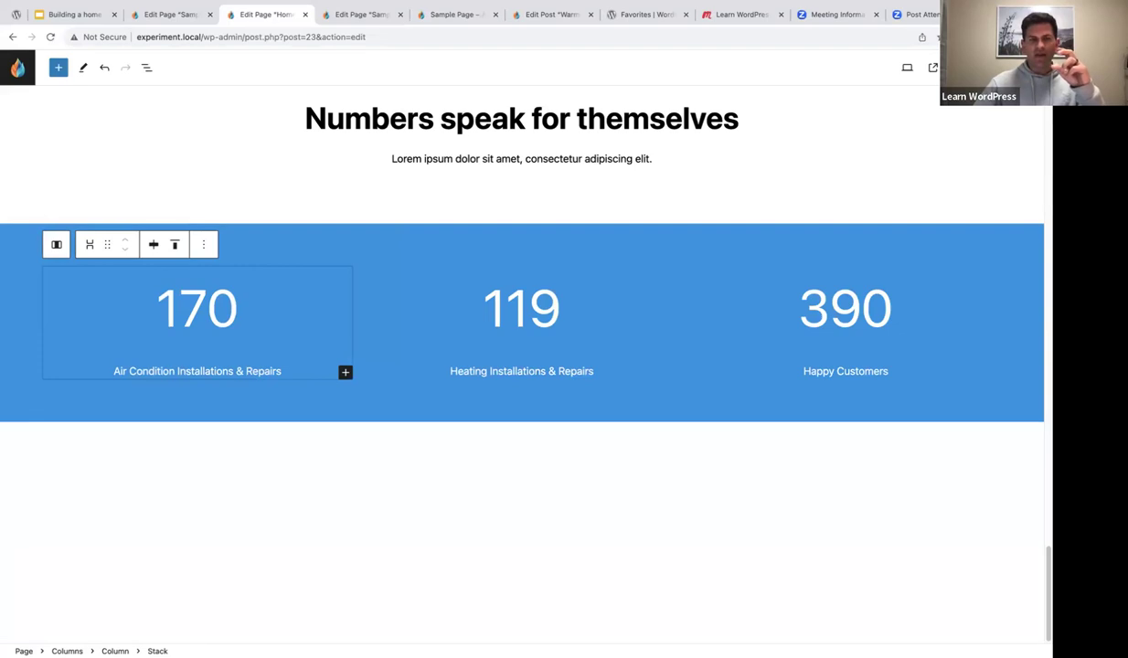
{"action": "key", "text": "ctrl+shift+comma"}
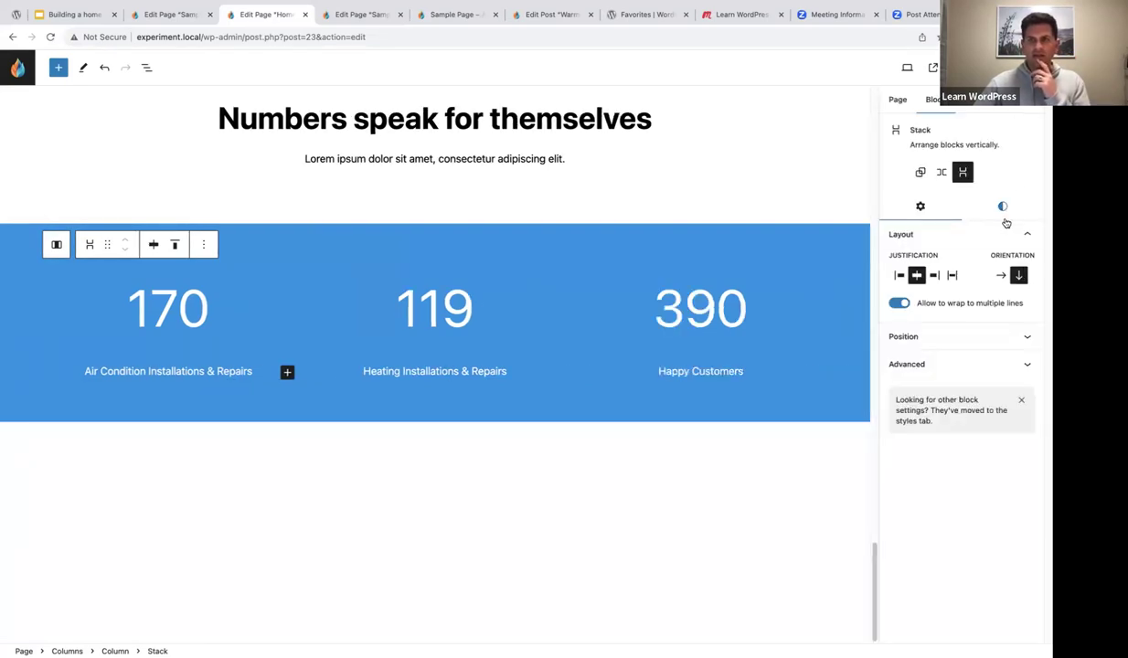
{"action": "left_click", "coordinate": [1006, 207]}
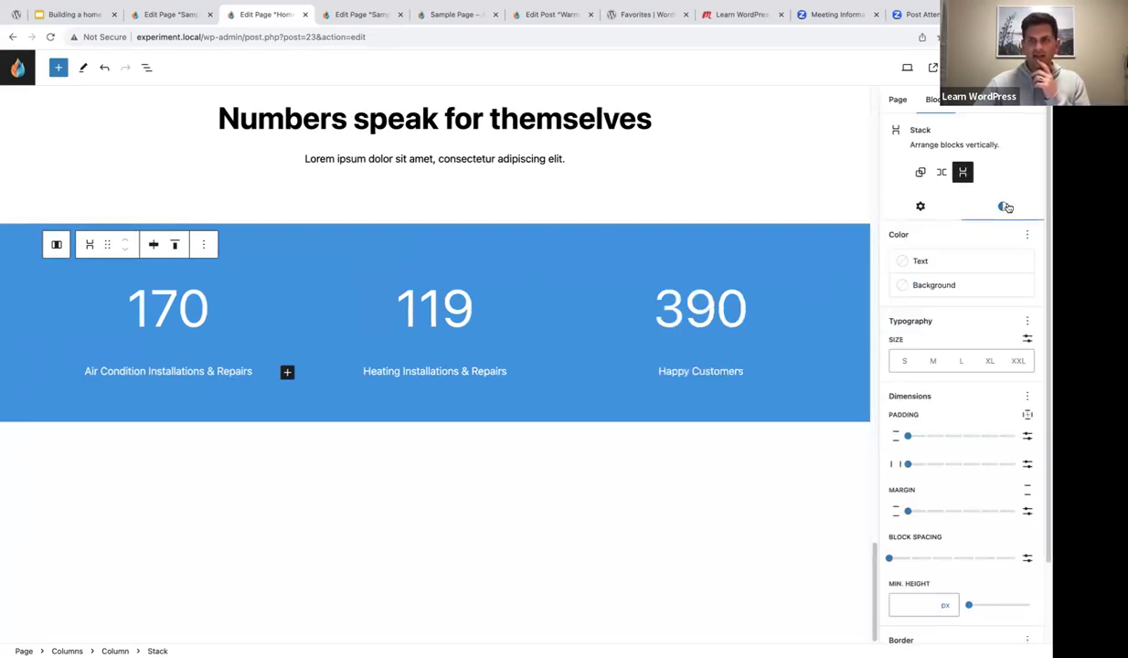
{"action": "left_click", "coordinate": [888, 558]}
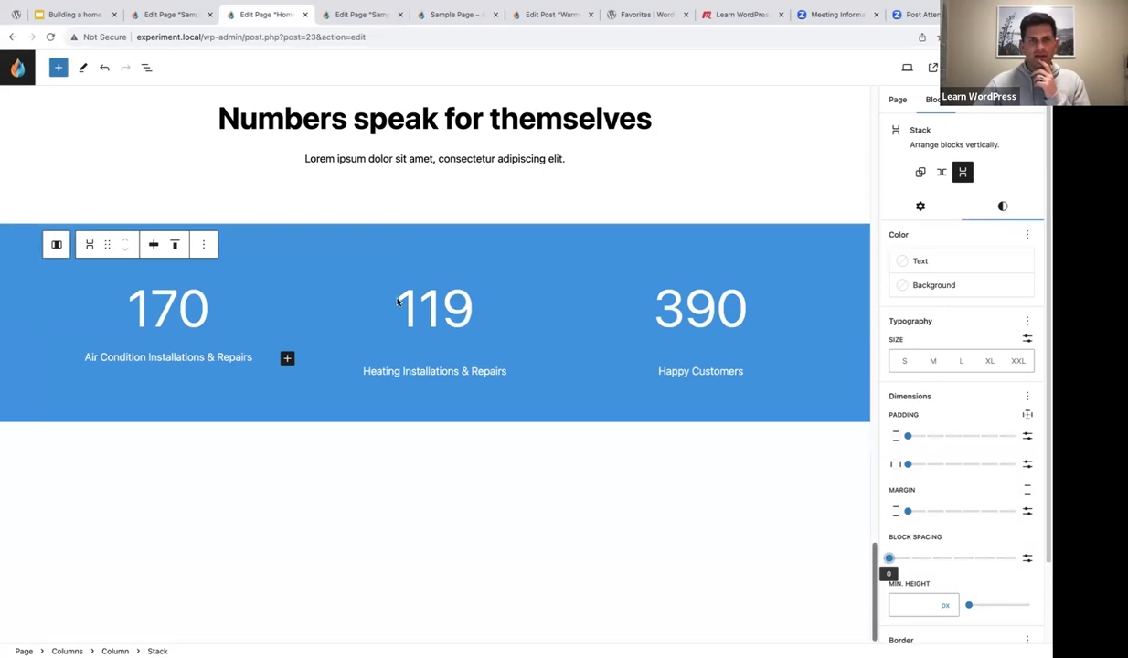
- Set the block spacing of the Stack holding "119" and its caption in the second blue column to 0
{"action": "left_click", "coordinate": [466, 311]}
{"action": "left_click", "coordinate": [409, 246]}
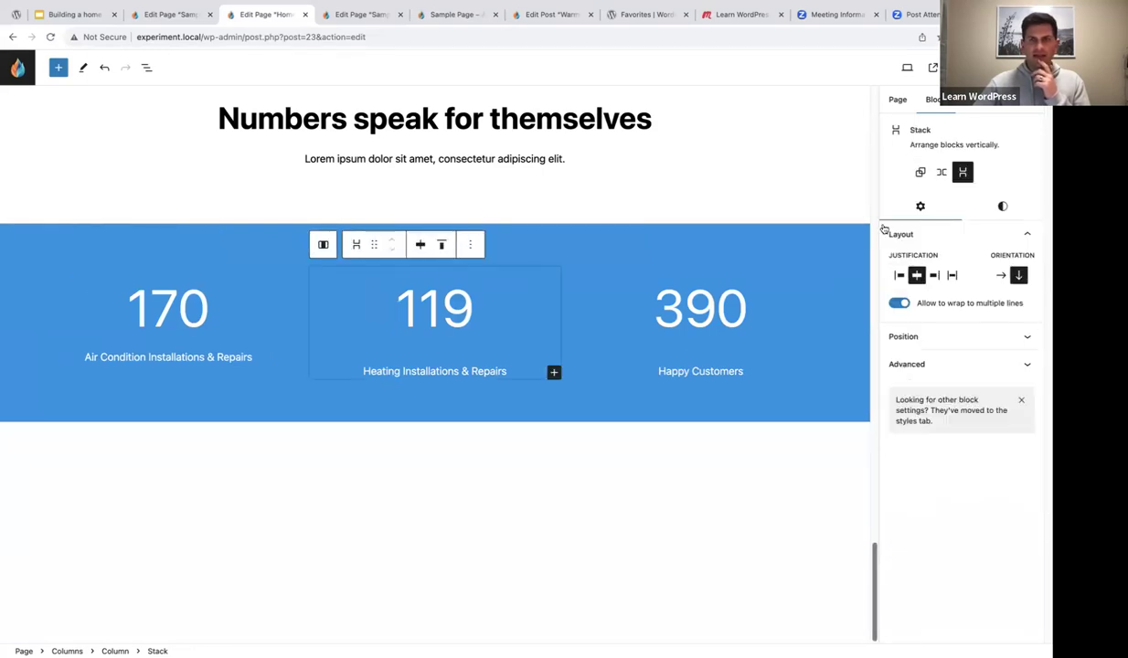
{"action": "left_click", "coordinate": [1001, 208]}
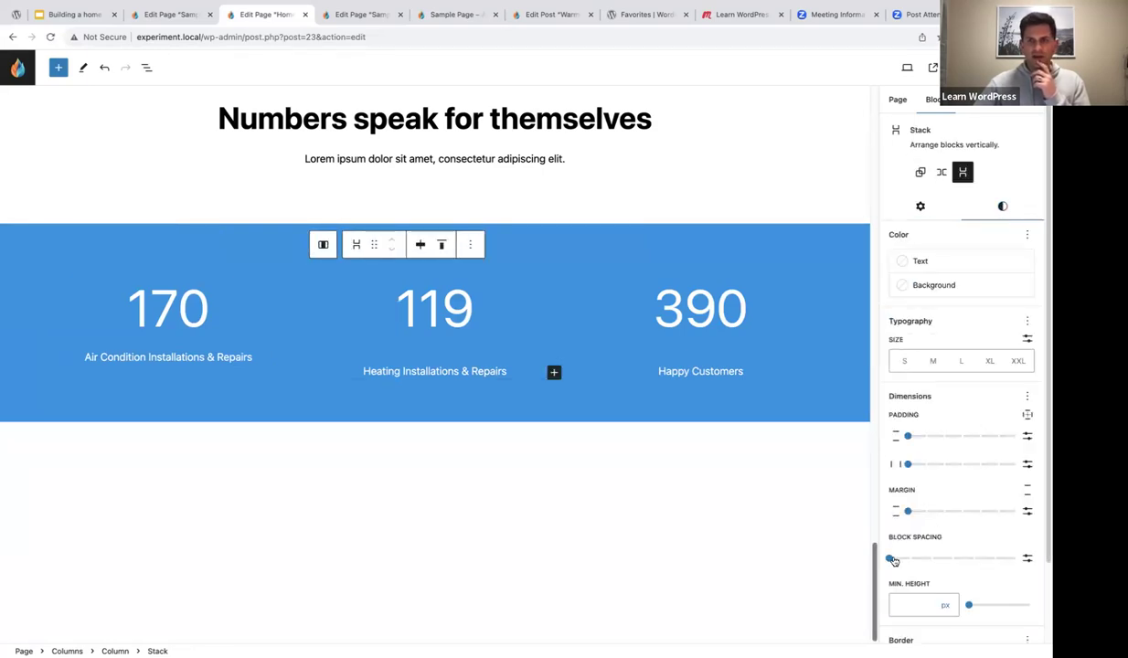
{"action": "left_click_drag", "start_coordinate": [888, 558], "coordinate": [876, 557]}
- Set the block spacing of the Stack holding "390" and its caption in the third blue column to 0
{"action": "left_click", "coordinate": [684, 288]}
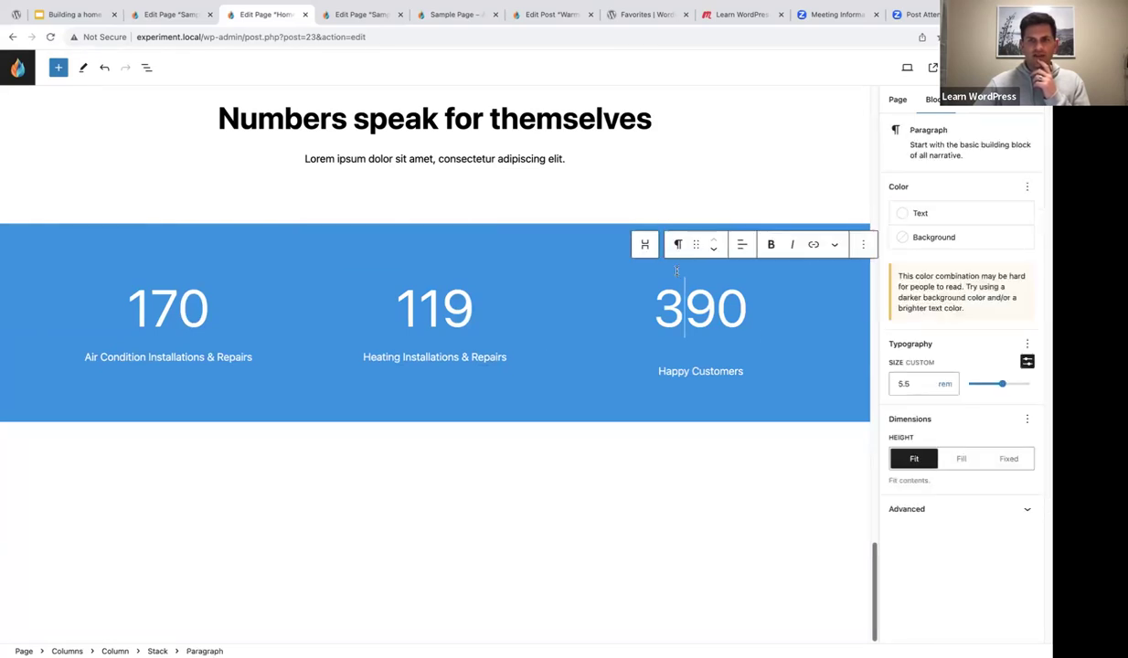
{"action": "left_click", "coordinate": [643, 244]}
{"action": "left_click", "coordinate": [1003, 208]}
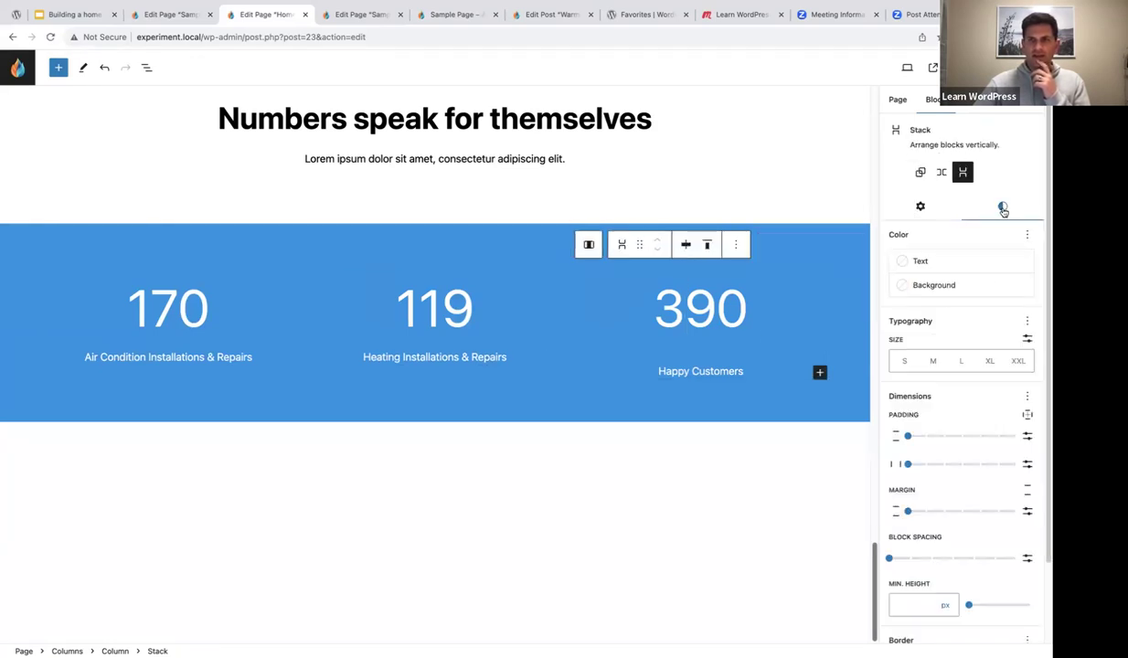
{"action": "left_click", "coordinate": [890, 558]}
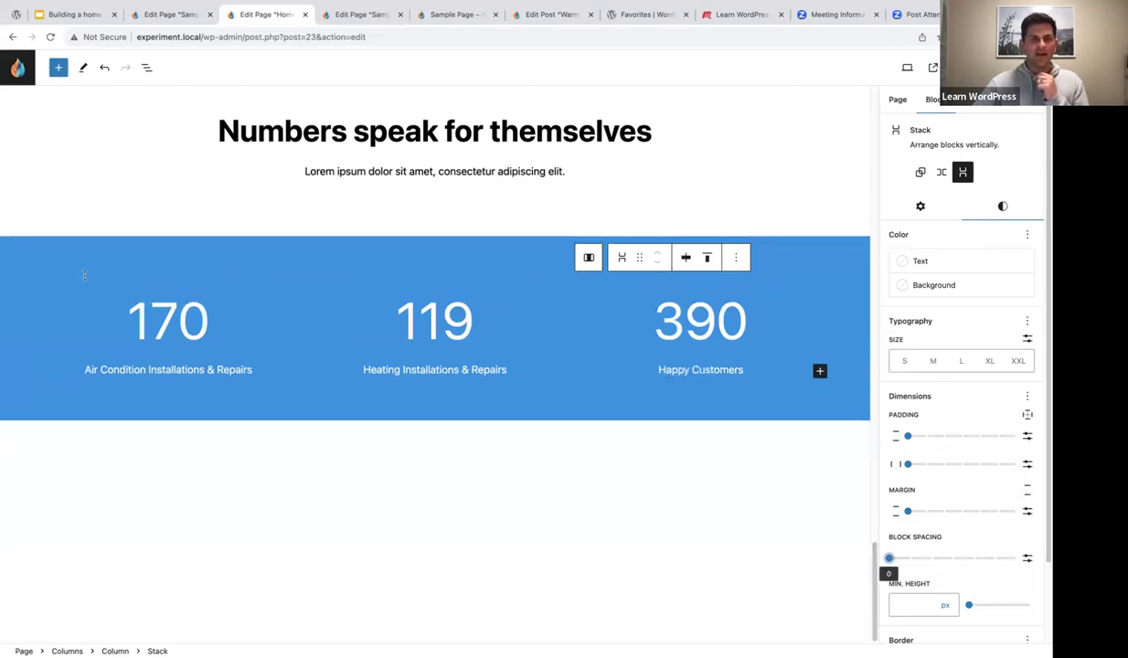
- Review the statistics row, and examine the sample page's matching section and the image-and-contact section below it
{"action": "left_click", "coordinate": [128, 322]}
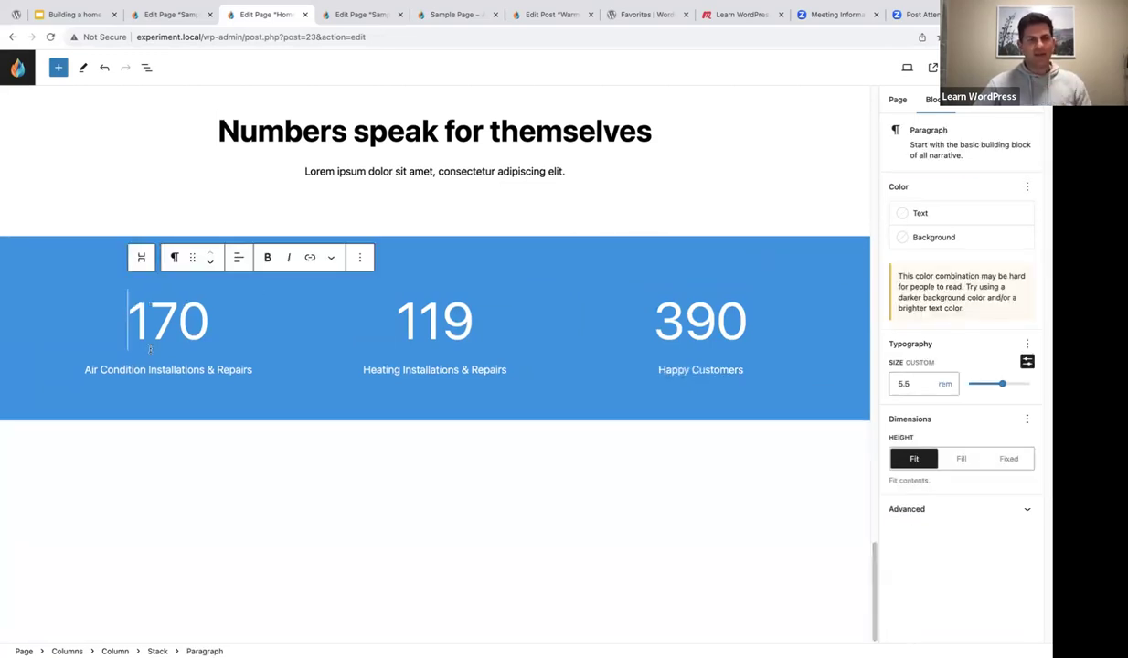
{"action": "left_click", "coordinate": [9, 245]}
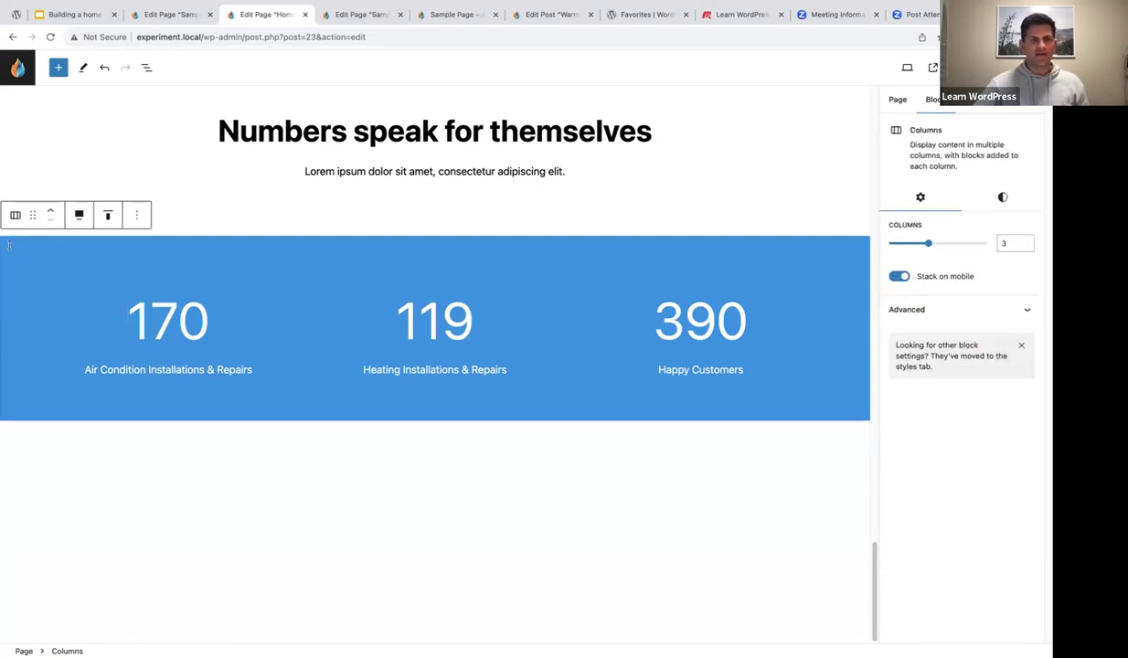
{"action": "scroll", "coordinate": [85, 272], "scroll_direction": "up", "scroll_amount": 3}
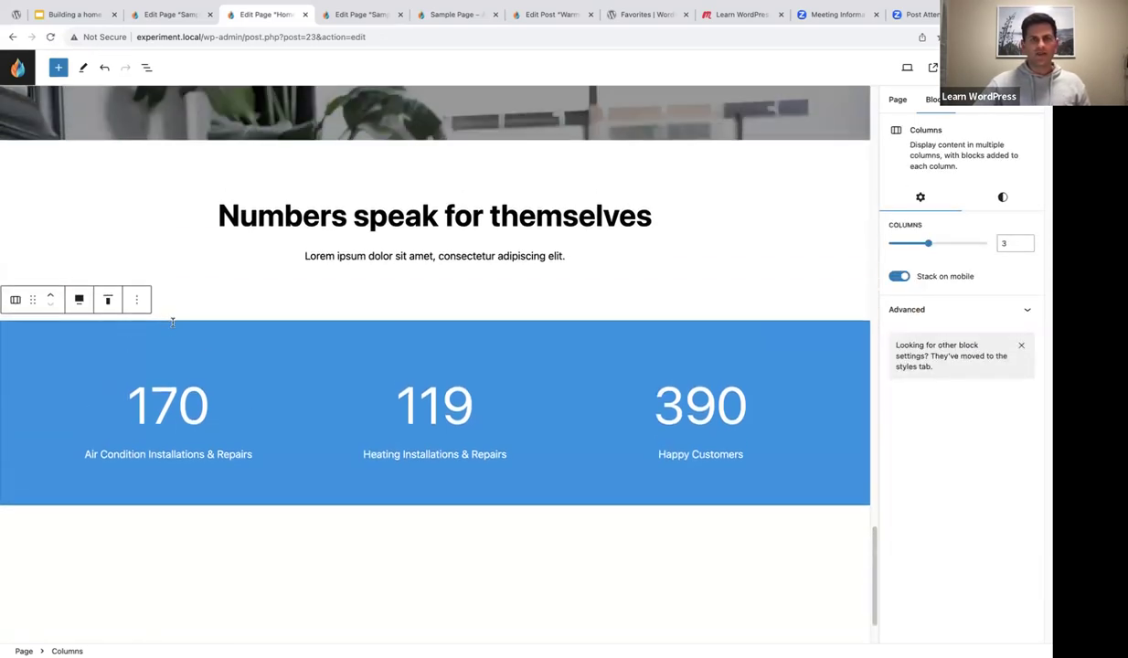
{"action": "scroll", "coordinate": [171, 321], "scroll_direction": "down", "scroll_amount": 3}
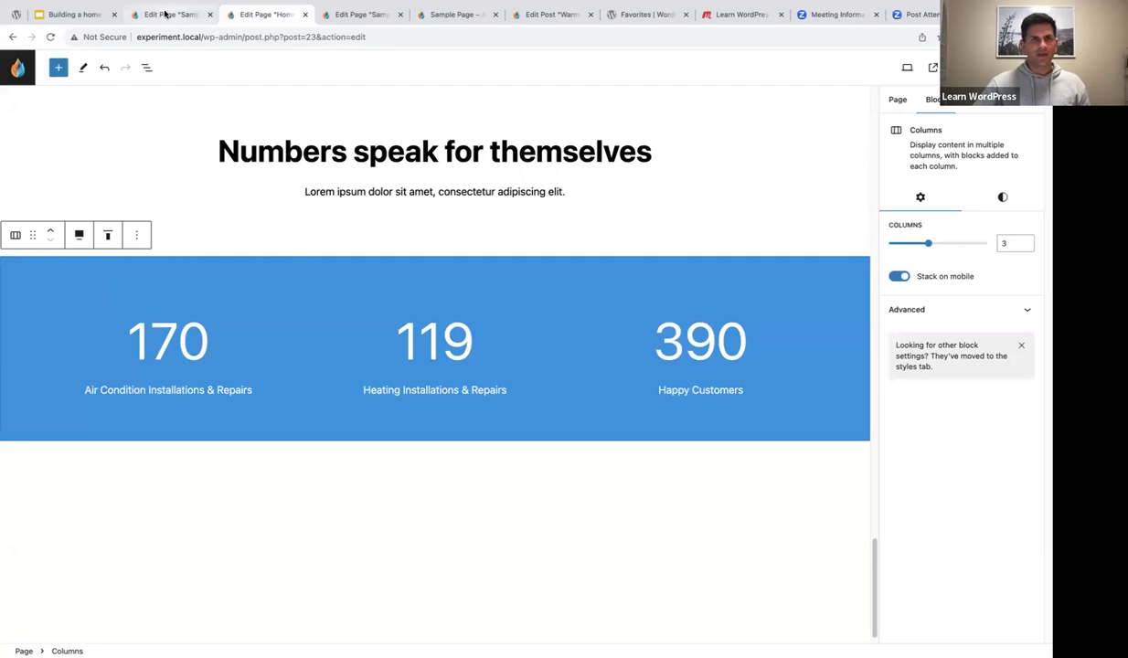
{"action": "left_click", "coordinate": [165, 14]}
{"action": "scroll", "coordinate": [247, 324], "scroll_direction": "down", "scroll_amount": 4}
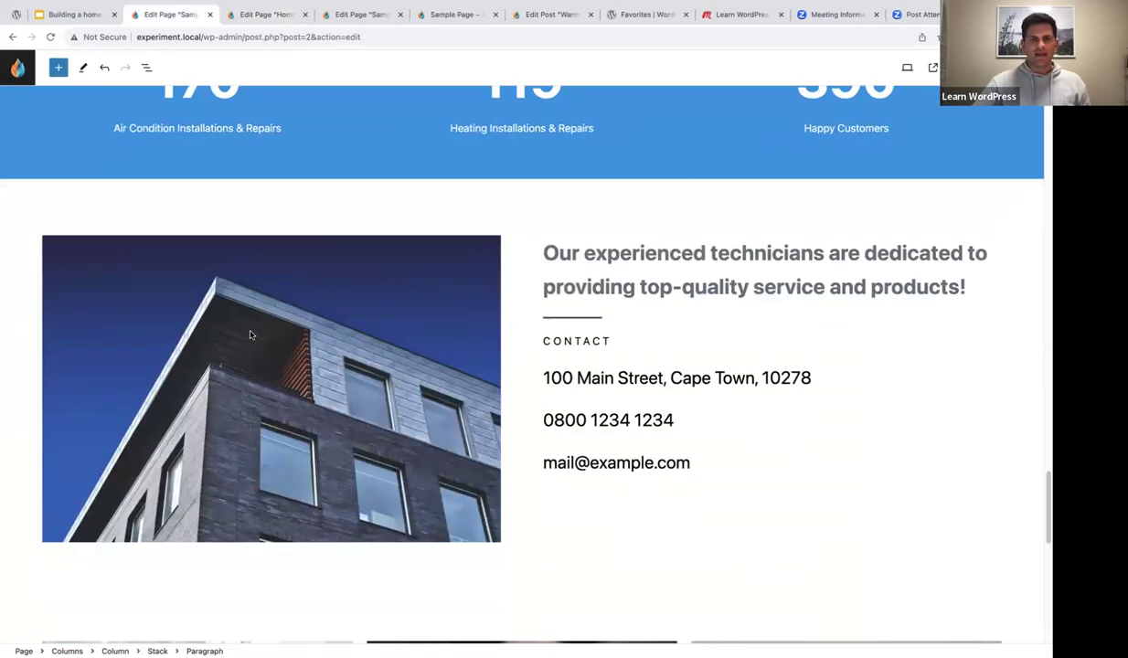
{"action": "scroll", "coordinate": [252, 335], "scroll_direction": "up", "scroll_amount": 3}
{"action": "scroll", "coordinate": [251, 335], "scroll_direction": "up", "scroll_amount": 2}
{"action": "left_click", "coordinate": [151, 196]}
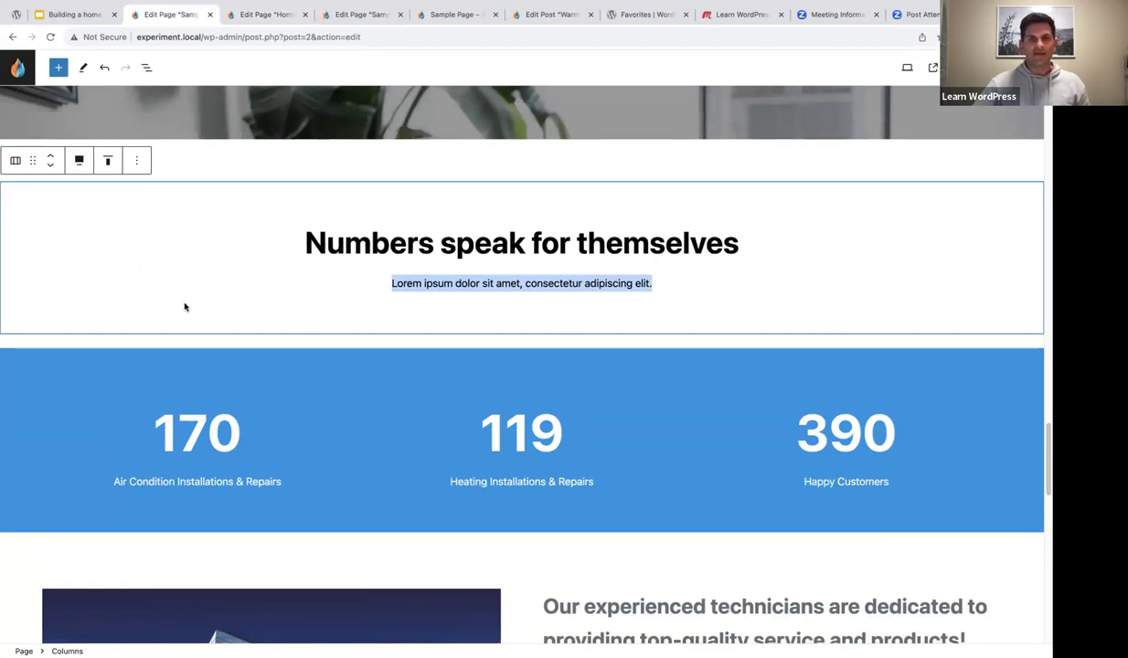
{"action": "scroll", "coordinate": [184, 308], "scroll_direction": "down", "scroll_amount": 5}
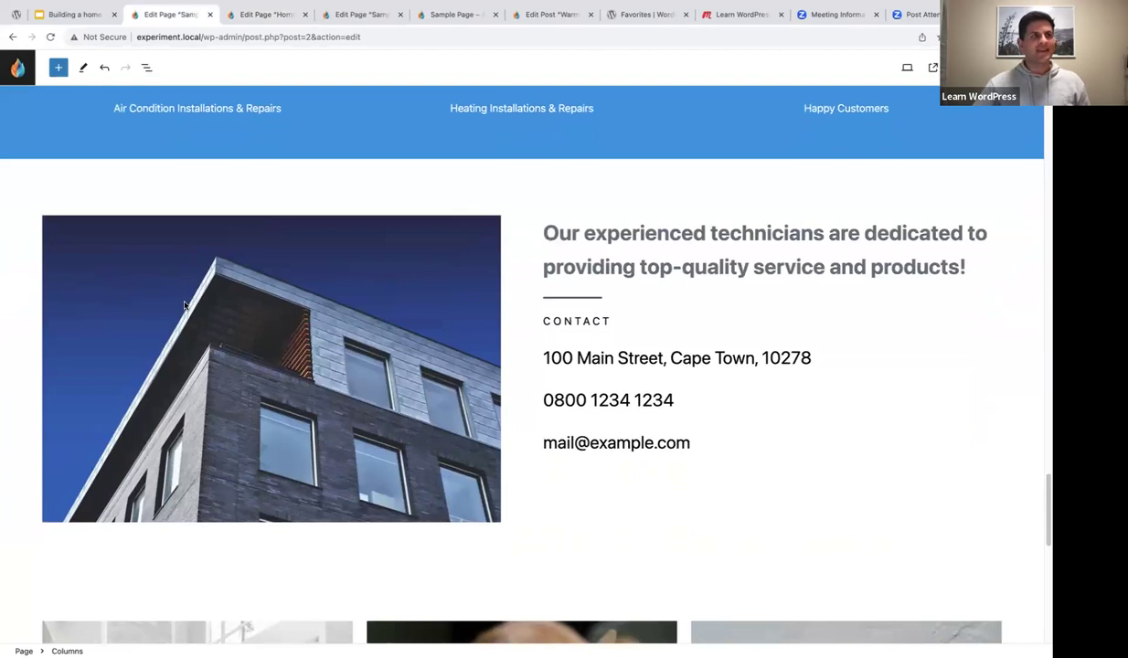
{"action": "scroll", "coordinate": [185, 306], "scroll_direction": "down", "scroll_amount": 1}
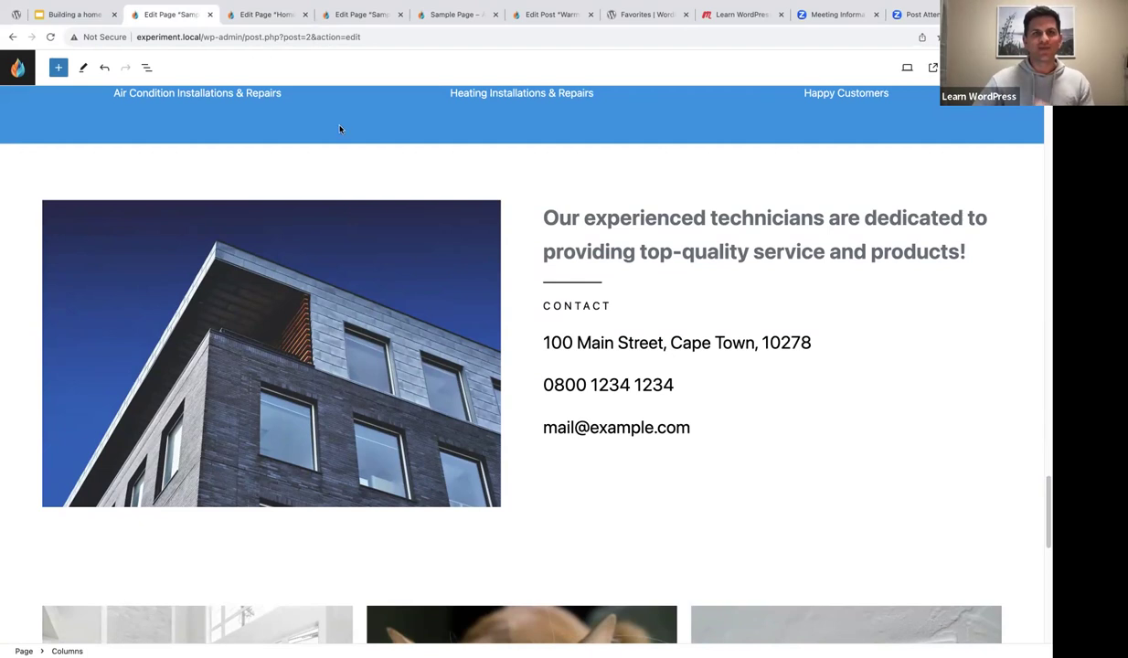
- Return to the home page and add a 50 / 50 Columns block after the blue three-column block
{"action": "left_click", "coordinate": [263, 16]}
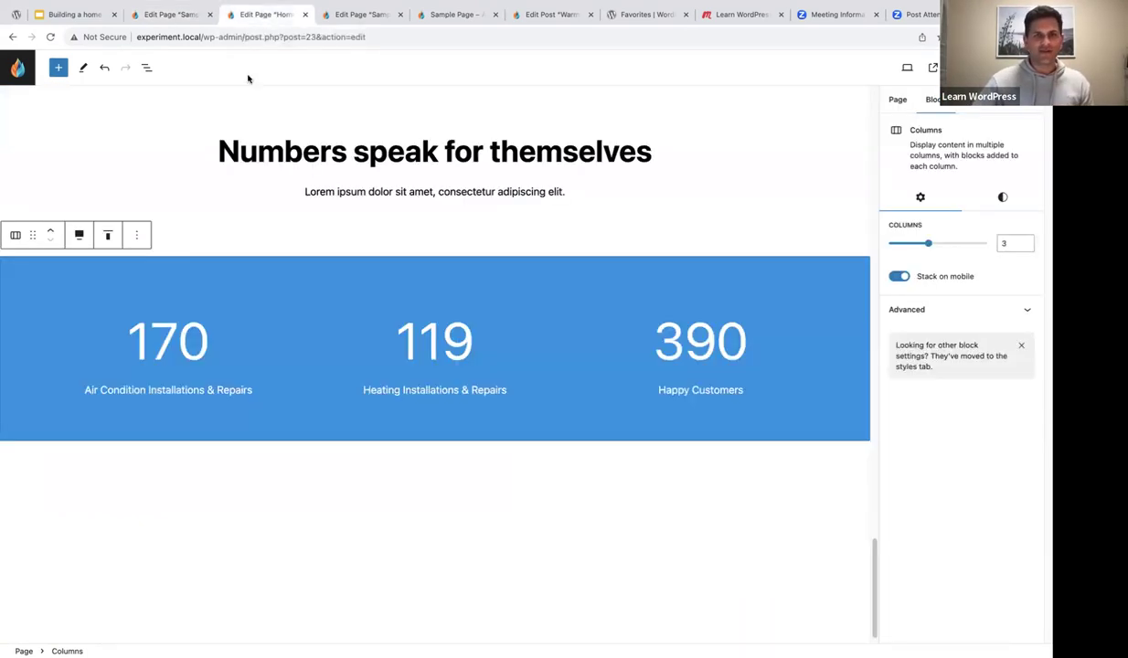
{"action": "left_click", "coordinate": [147, 67]}
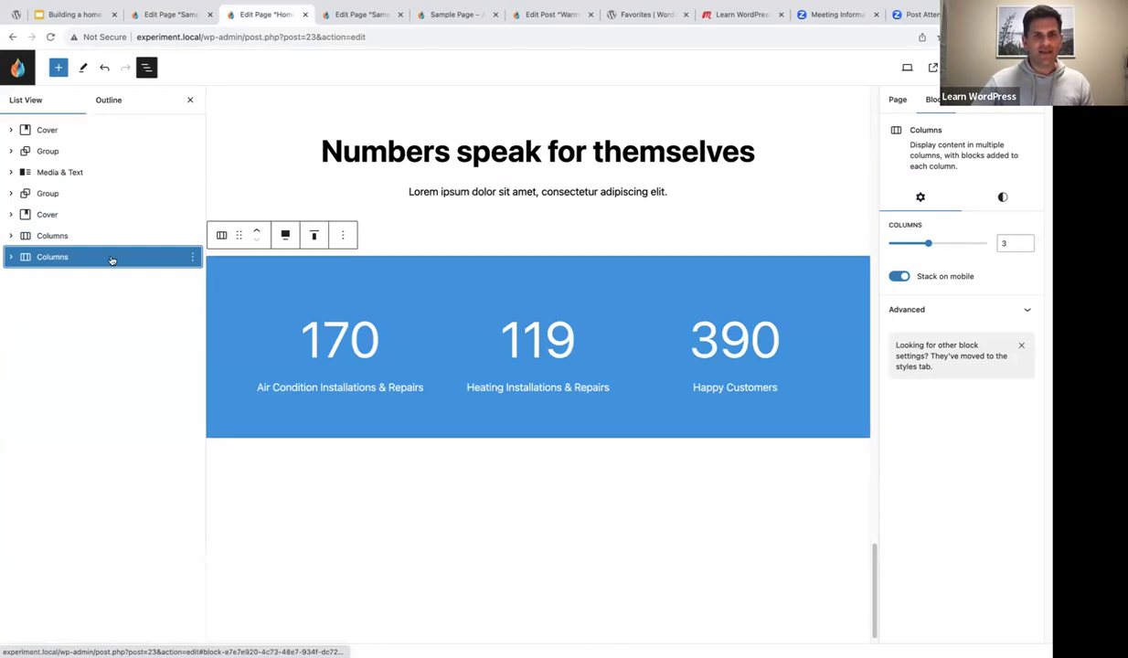
{"action": "left_click", "coordinate": [193, 259]}
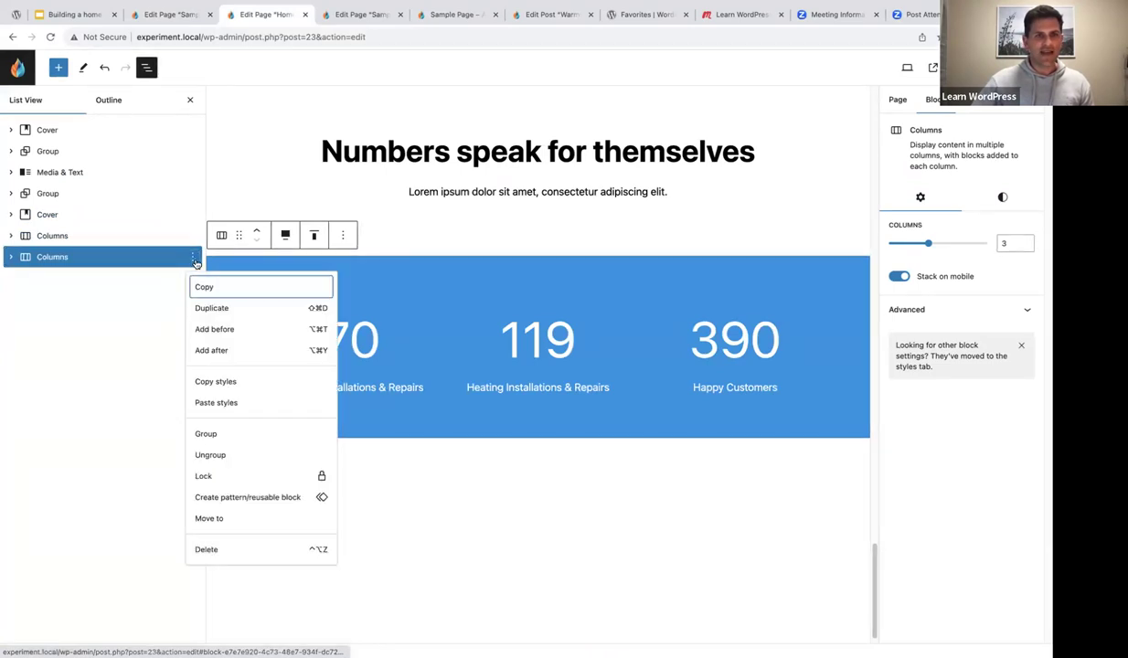
{"action": "left_click", "coordinate": [212, 350]}
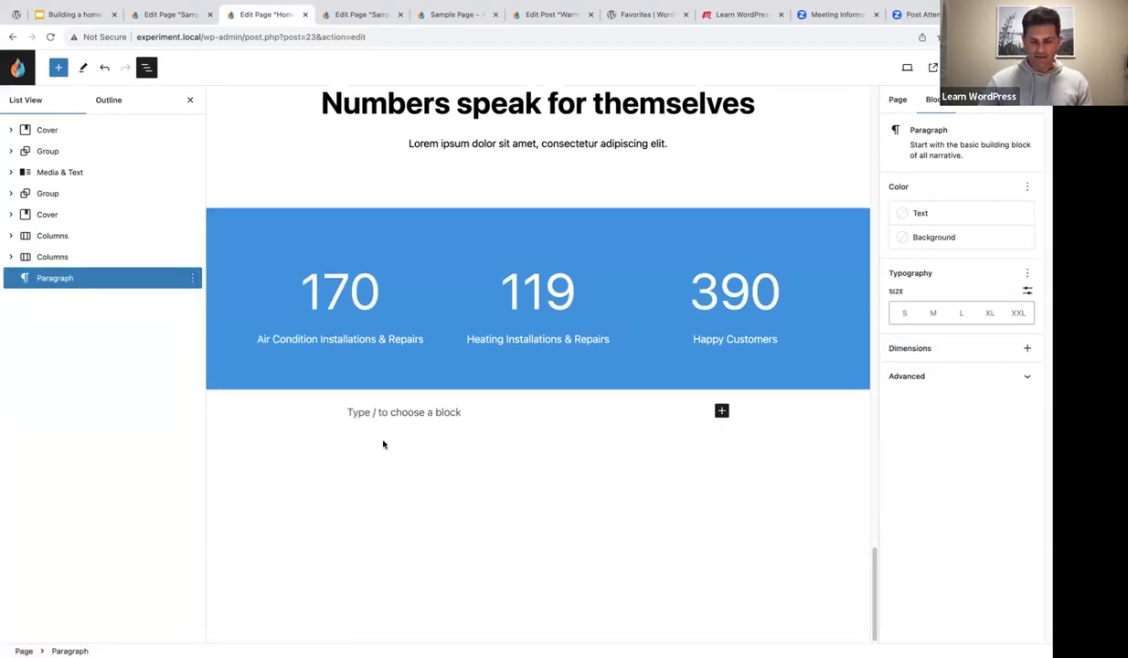
{"action": "type", "text": "/columns"}
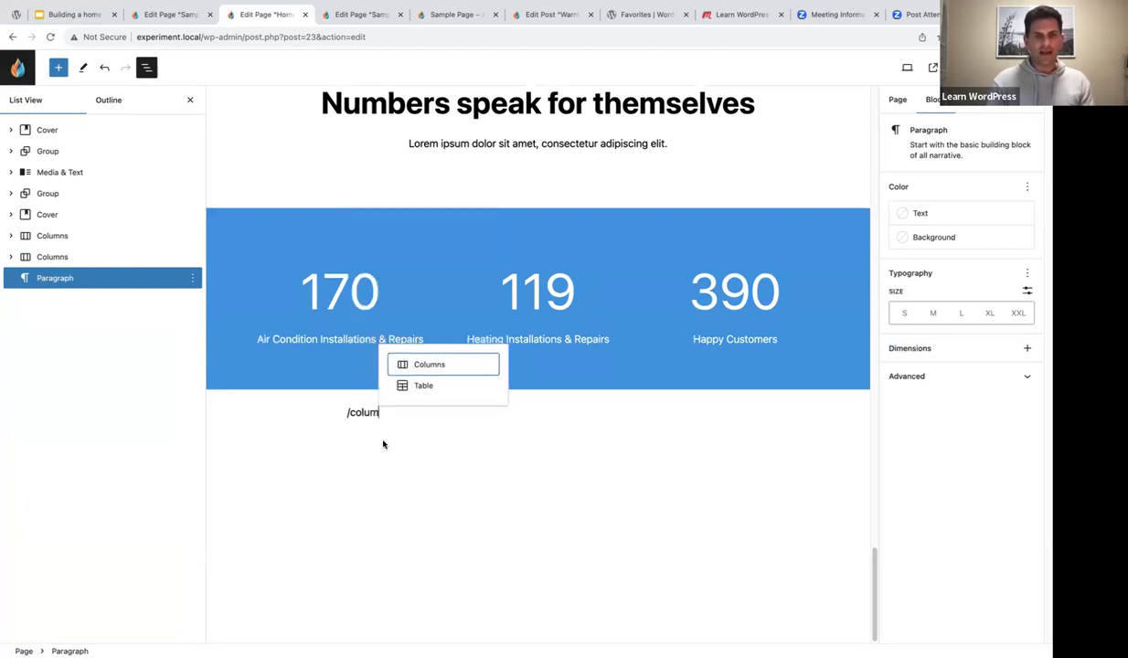
{"action": "left_click", "coordinate": [426, 365]}
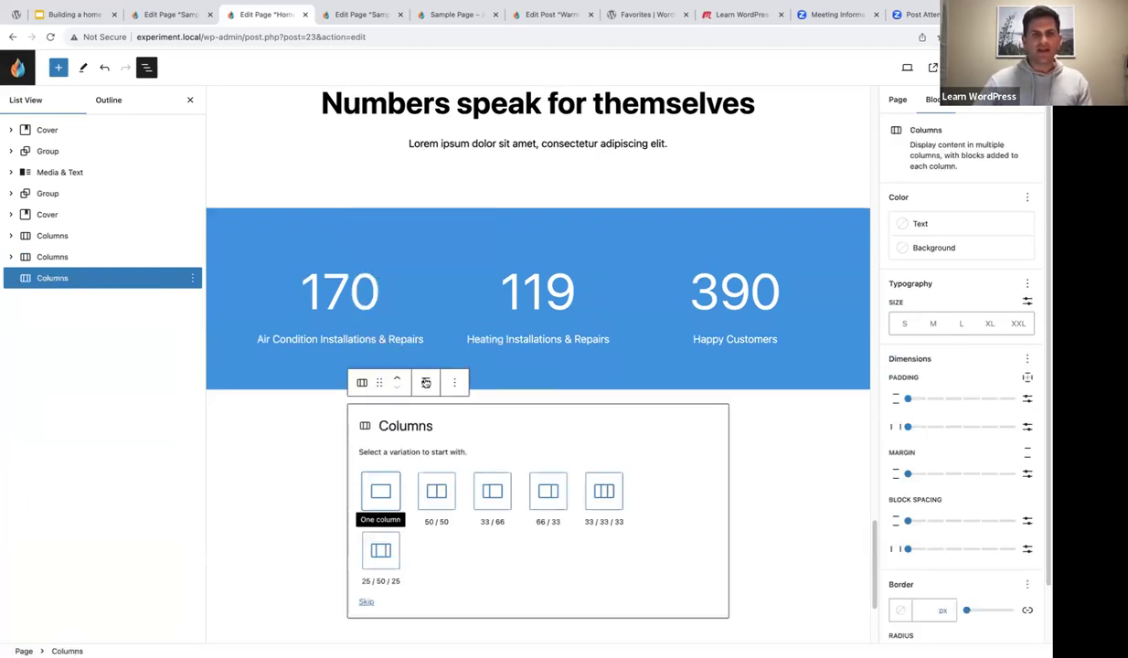
{"action": "left_click", "coordinate": [437, 492]}
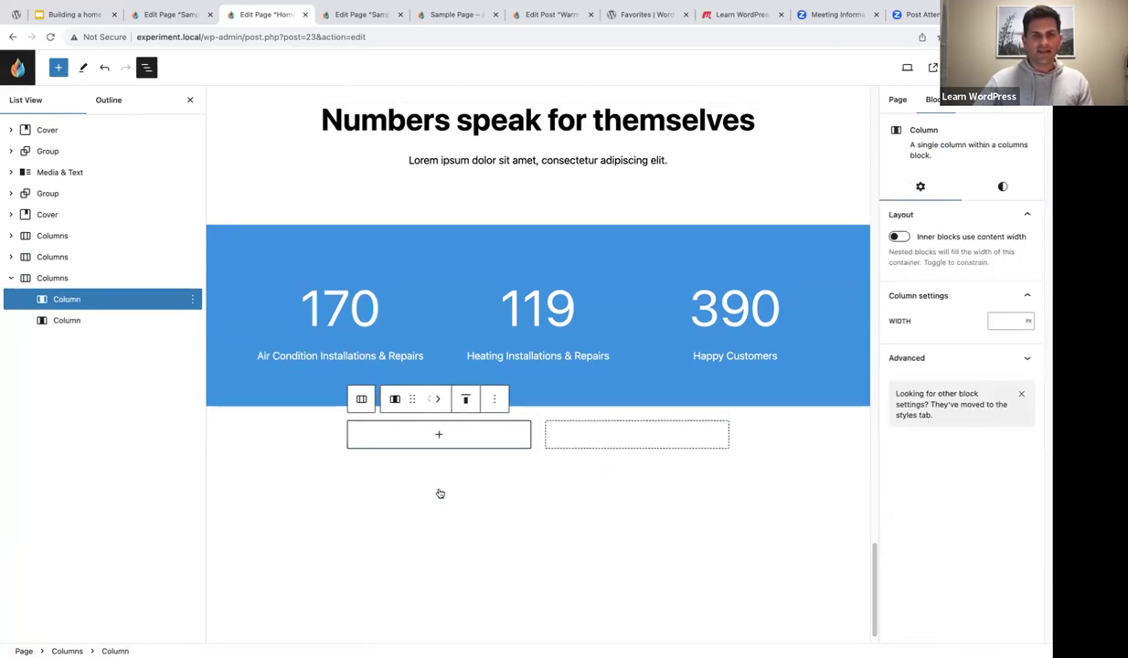
- Set the new two-column Columns block to full width
{"action": "left_click", "coordinate": [61, 279]}
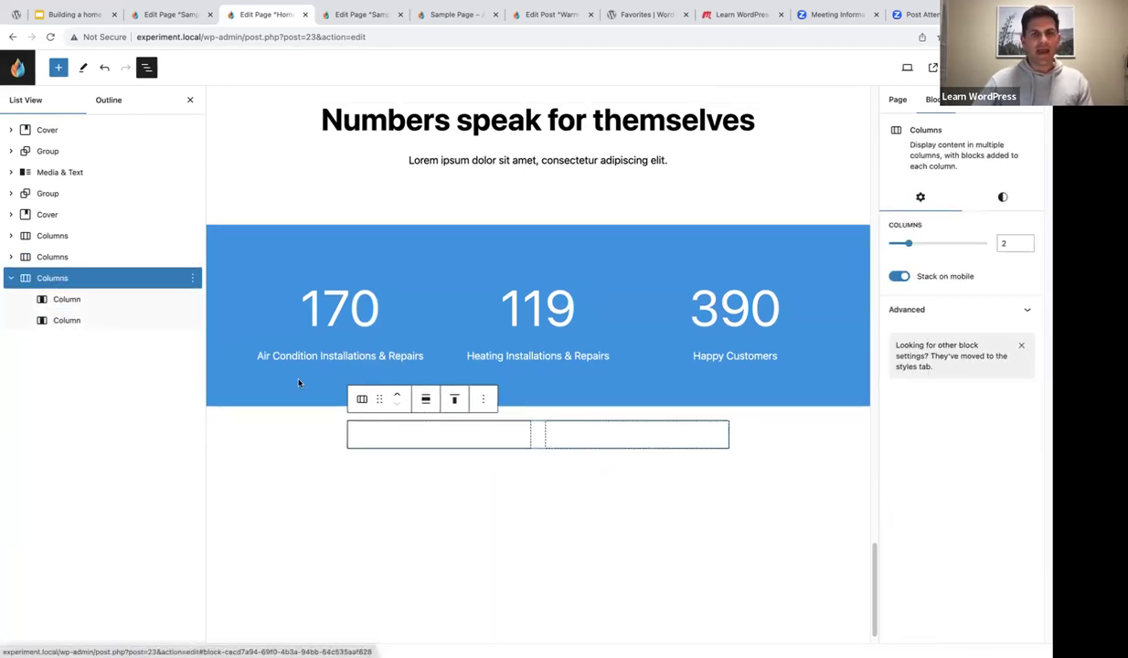
{"action": "left_click", "coordinate": [427, 399]}
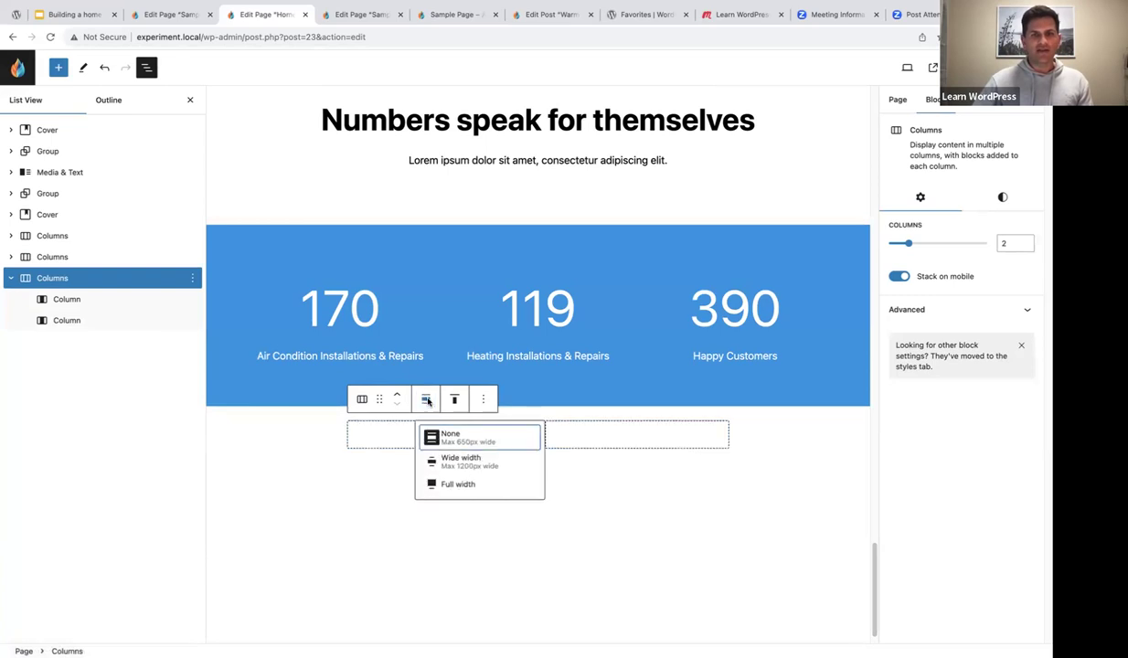
{"action": "left_click", "coordinate": [450, 485]}
- Insert an Image block in the first new column, using the dark building against a deep blue sky from the media library
{"action": "scroll", "coordinate": [411, 505], "scroll_direction": "down", "scroll_amount": 1}
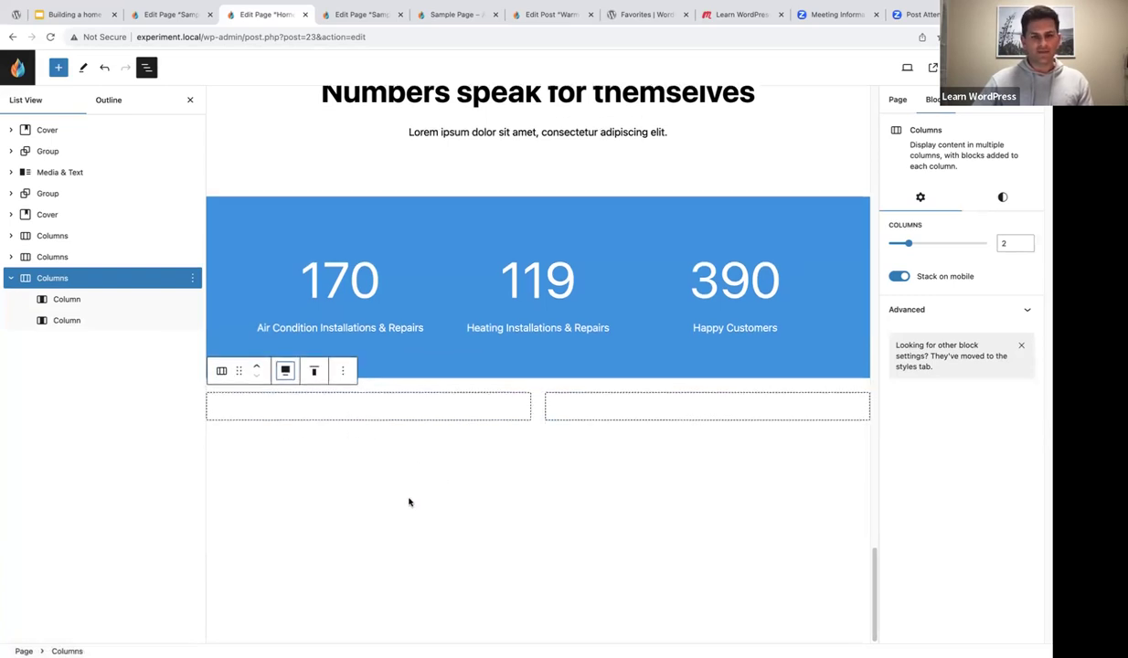
{"action": "left_click", "coordinate": [335, 393]}
{"action": "left_click", "coordinate": [368, 408]}
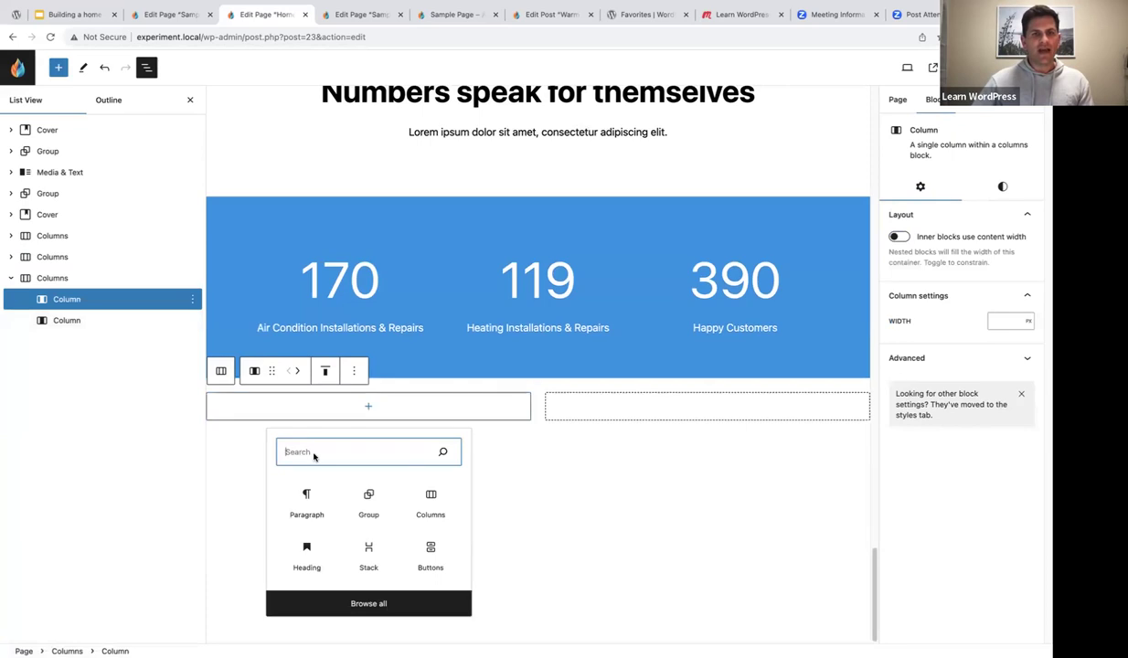
{"action": "type", "text": "imag"}
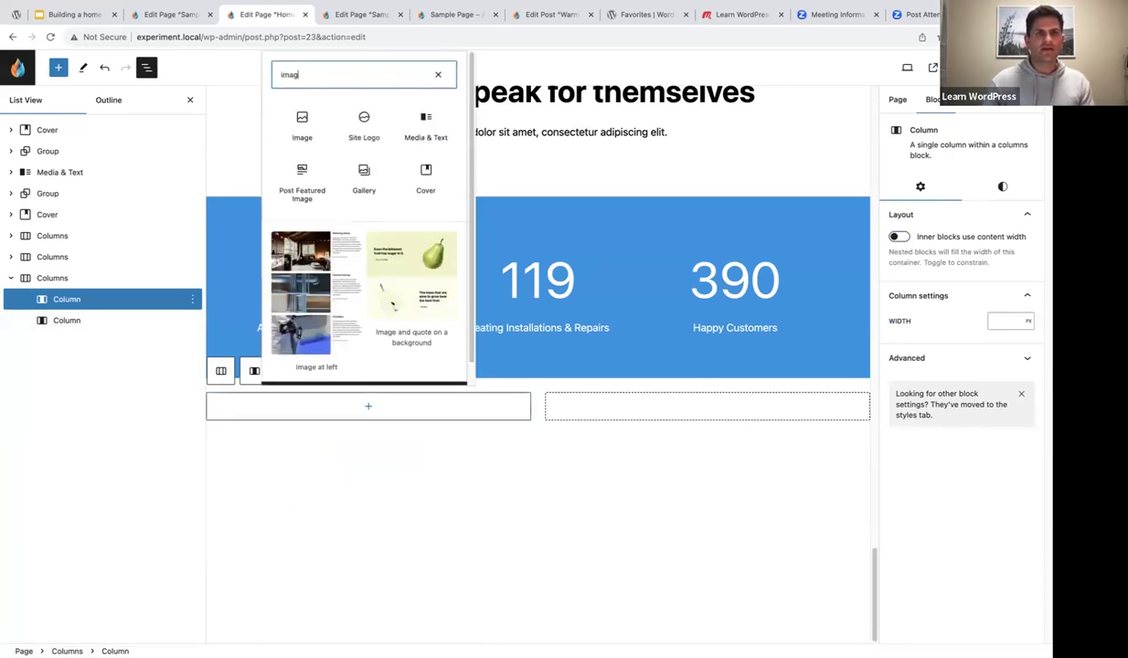
{"action": "type", "text": "e"}
{"action": "left_click", "coordinate": [298, 128]}
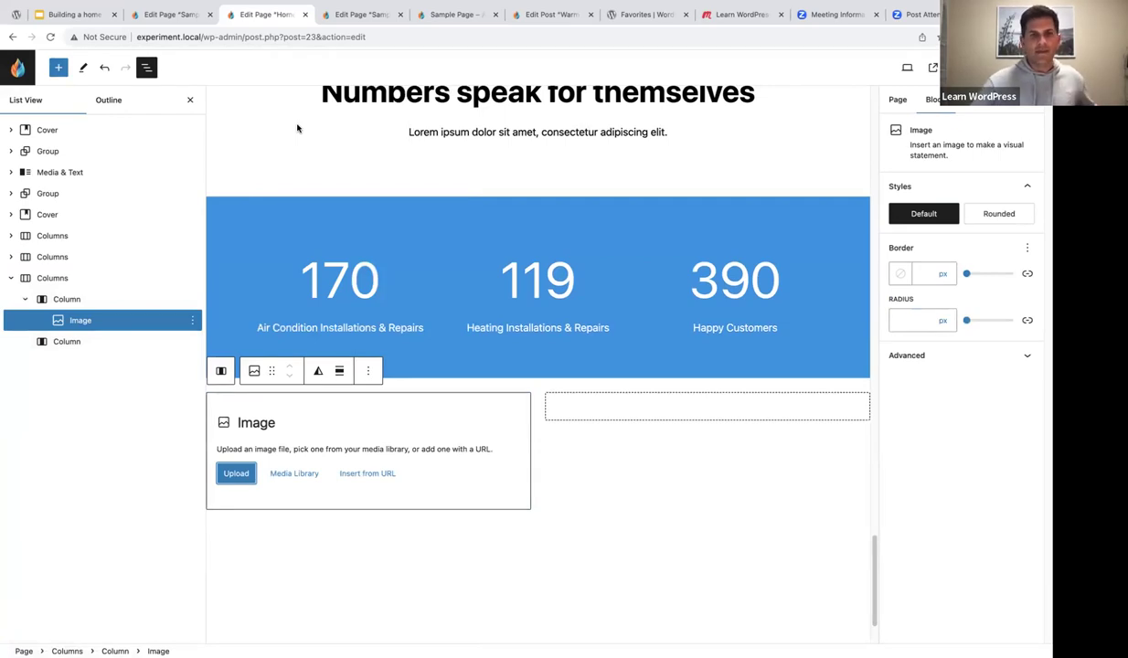
{"action": "left_click", "coordinate": [297, 474]}
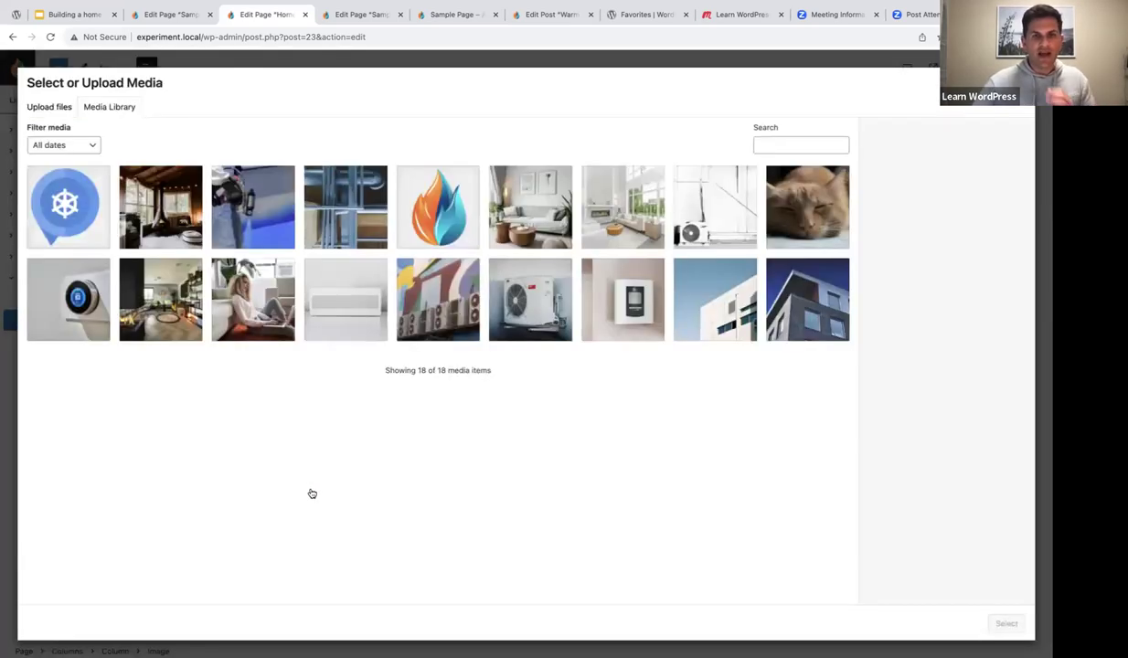
{"action": "left_click", "coordinate": [792, 285]}
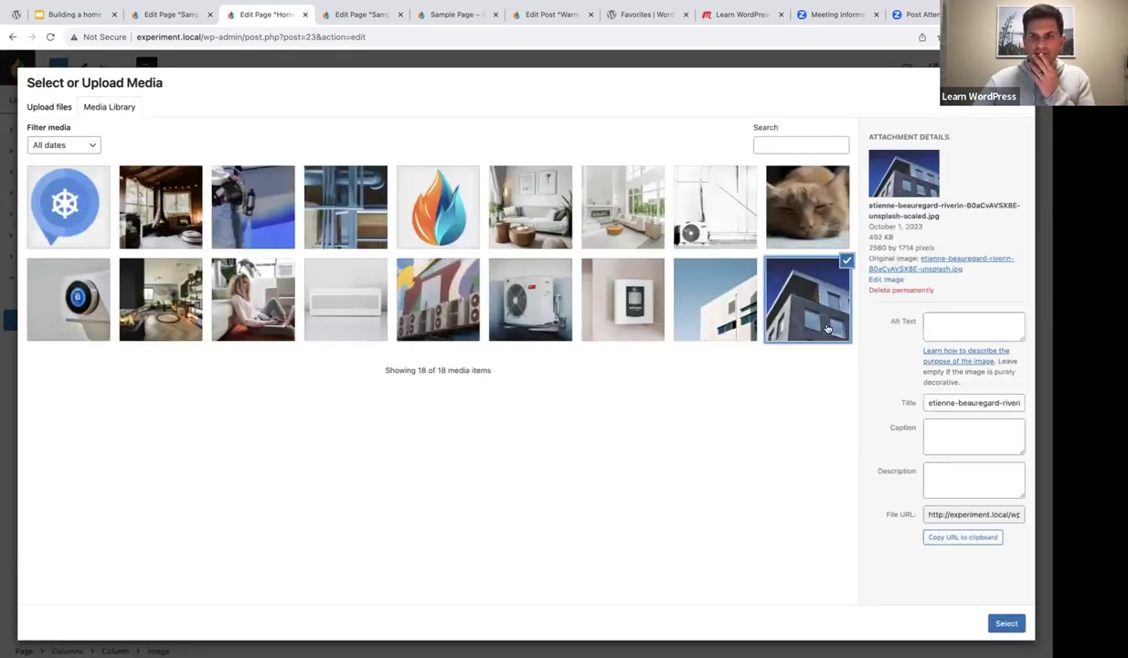
{"action": "left_click", "coordinate": [1002, 622]}
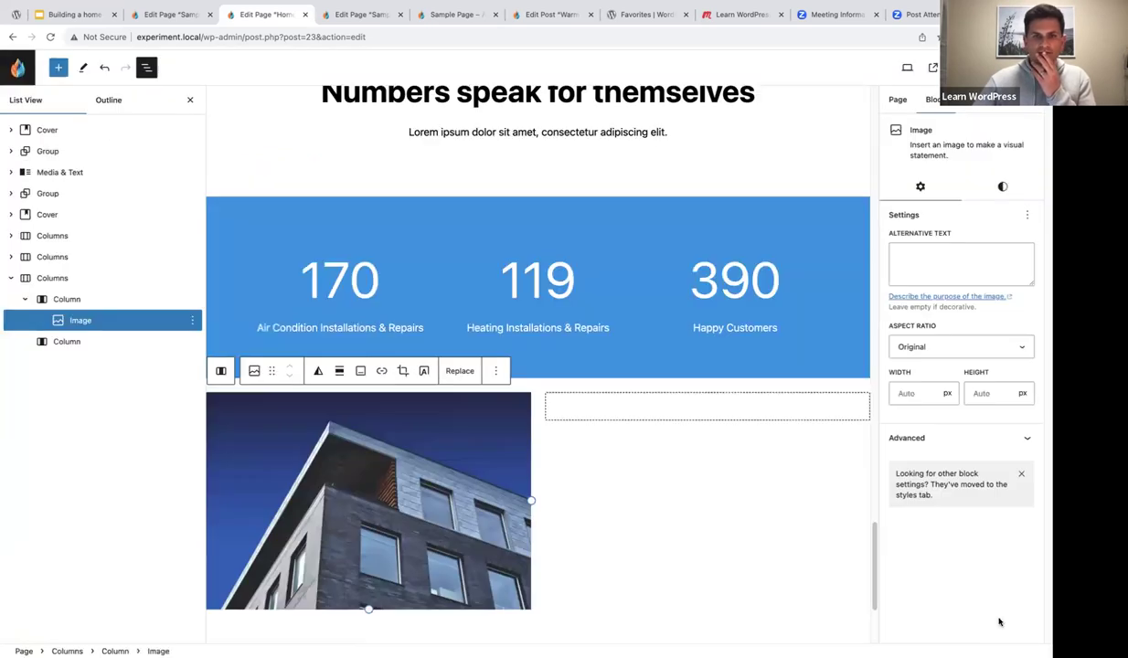
- Add an empty Paragraph block to the second column, beside the building image
{"action": "left_click", "coordinate": [640, 405]}
{"action": "left_click", "coordinate": [708, 408]}
{"action": "left_click", "coordinate": [648, 494]}
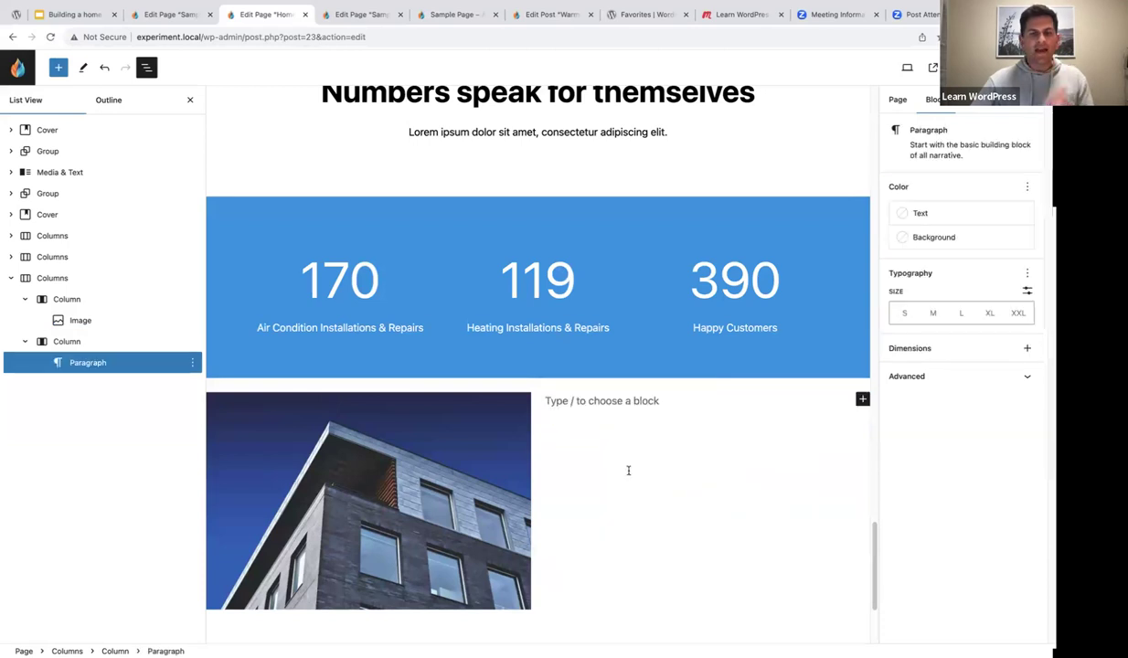
- Copy the sample page's sentence about experienced technicians into the empty paragraph beside the building image on the home page
{"action": "left_click", "coordinate": [172, 15]}
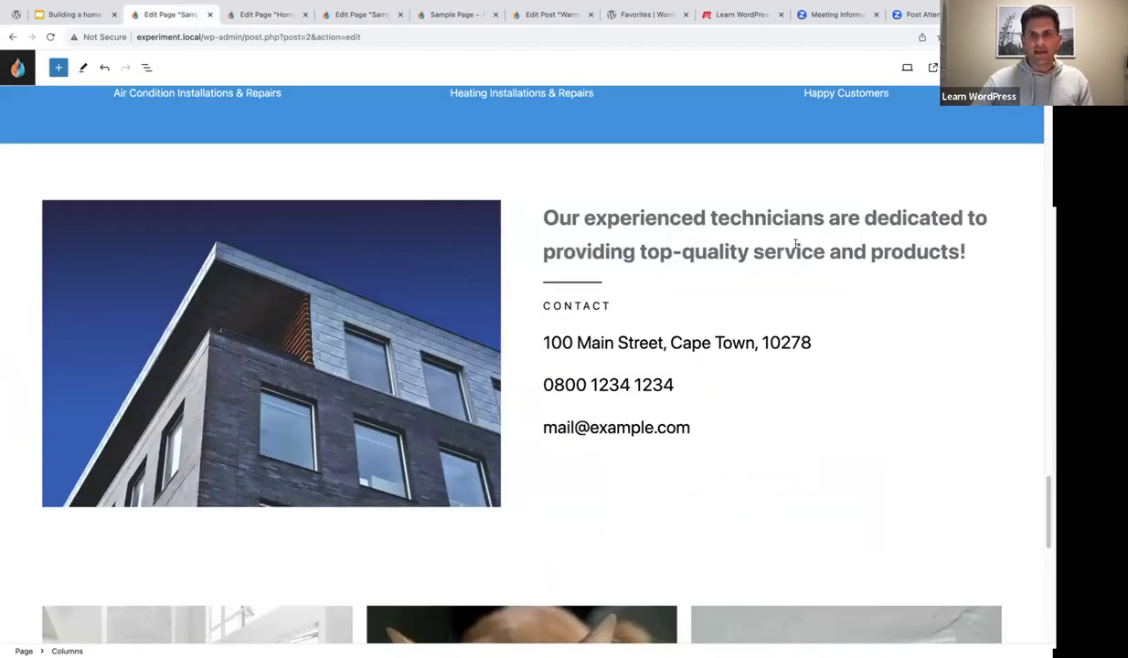
{"action": "left_click_drag", "start_coordinate": [979, 248], "coordinate": [525, 215]}
{"action": "key", "text": "ctrl+c"}
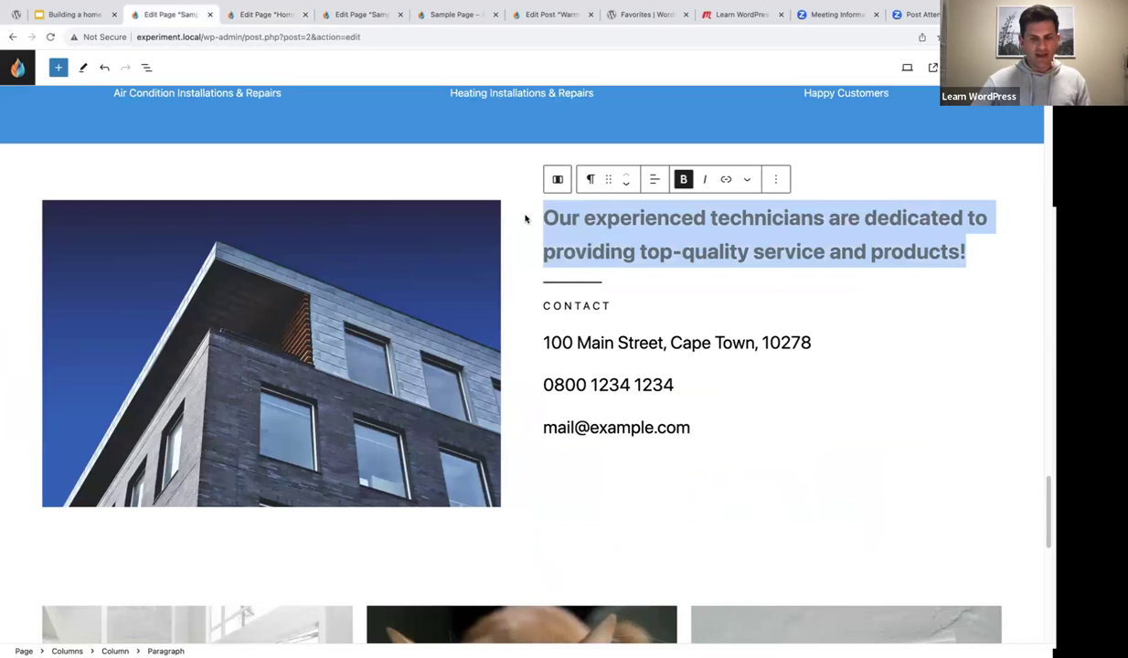
{"action": "left_click", "coordinate": [266, 15]}
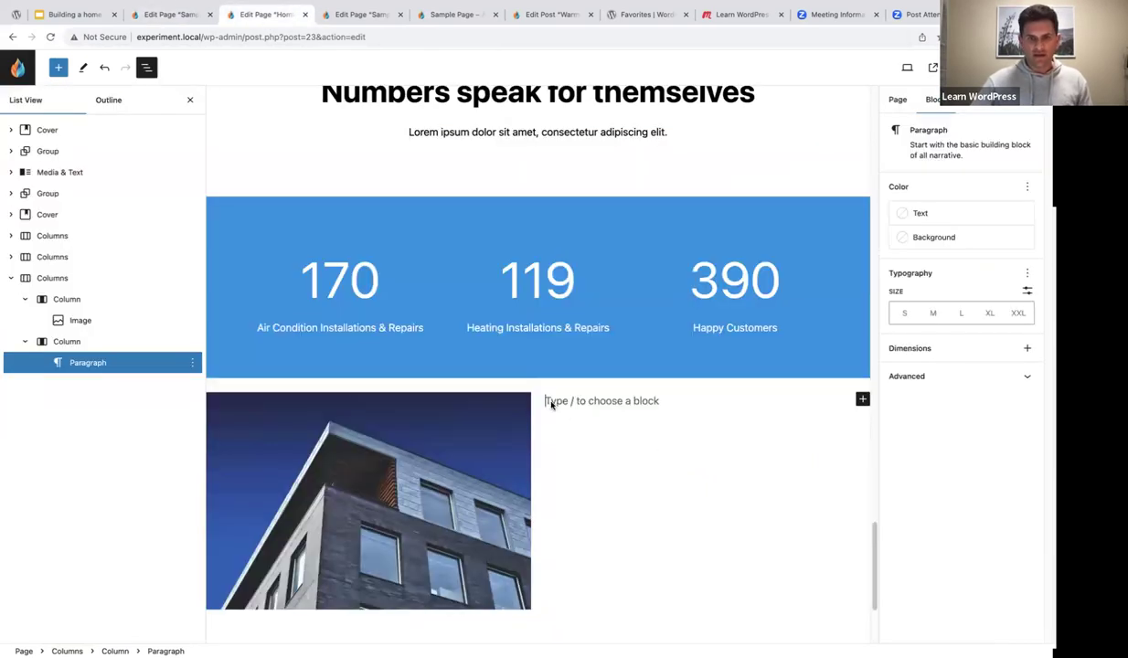
{"action": "key", "text": "ctrl+v"}
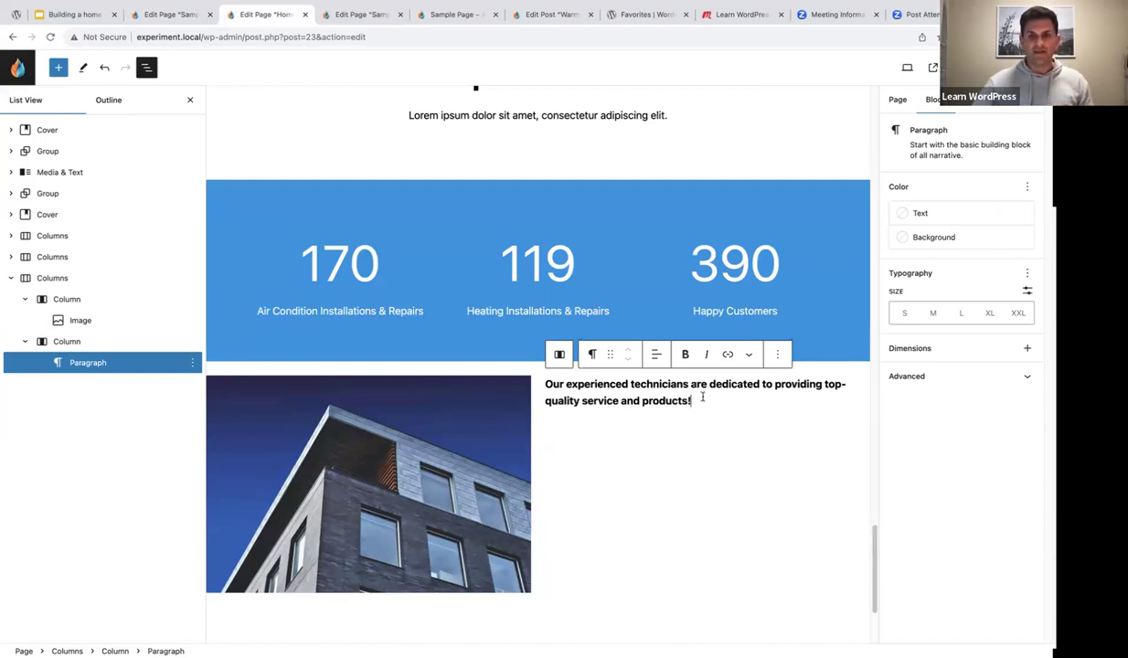
- Give the technicians sentence the custom dark grey text colour #4D5A62 and the Extra Large font size
{"action": "left_click_drag", "start_coordinate": [697, 401], "coordinate": [546, 384]}
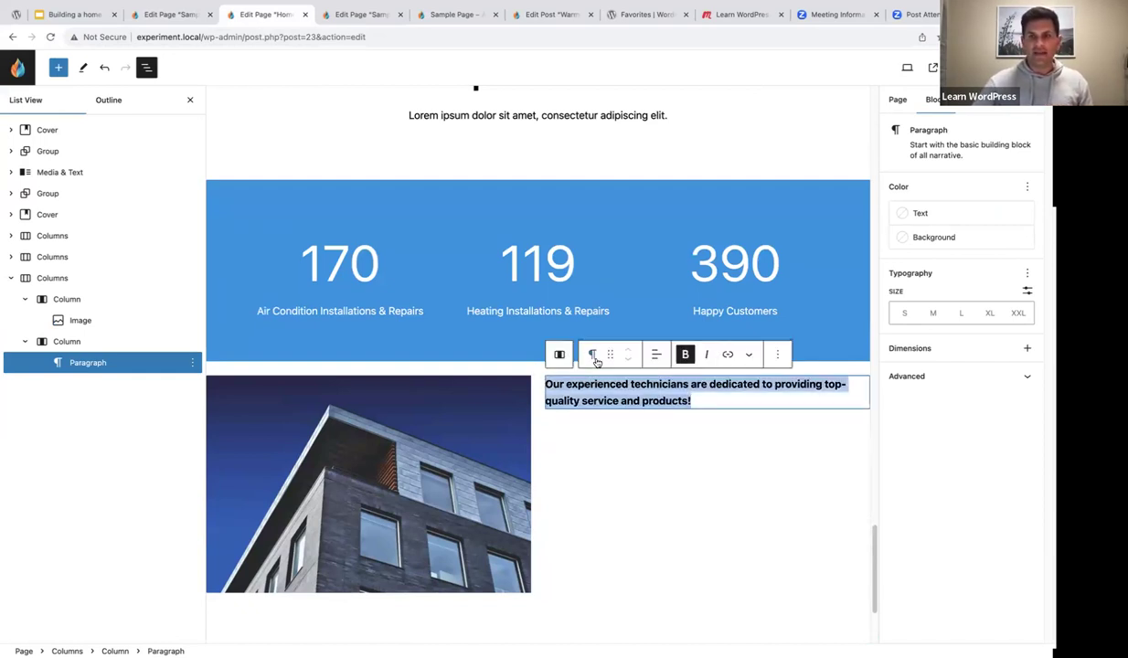
{"action": "left_click", "coordinate": [952, 215]}
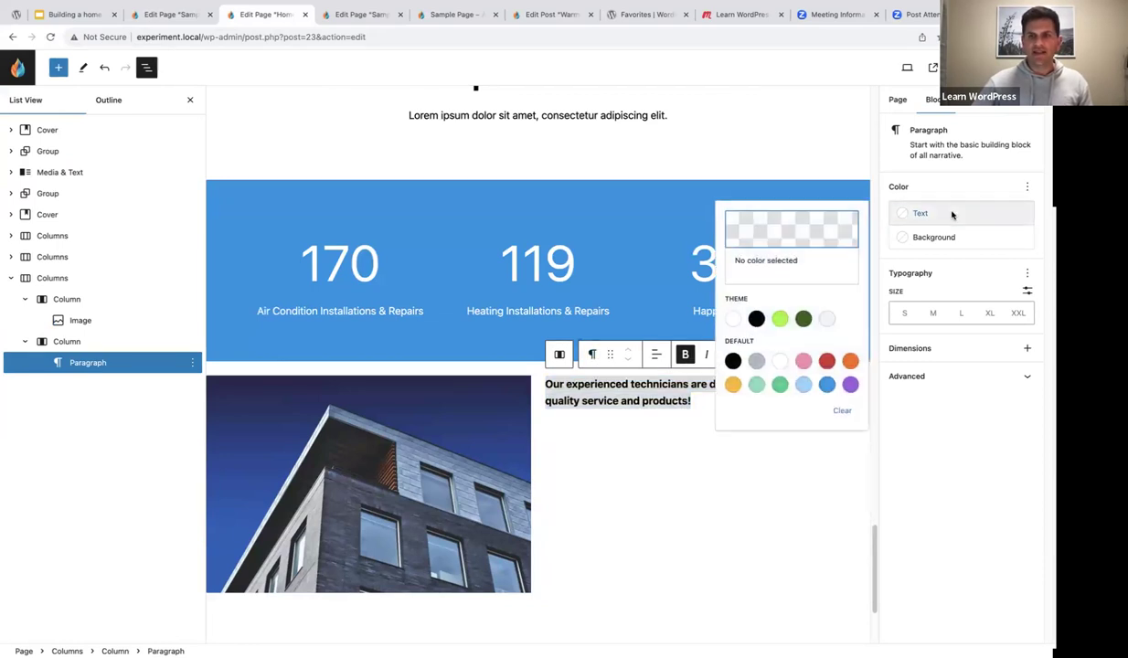
{"action": "left_click", "coordinate": [756, 361]}
{"action": "left_click", "coordinate": [765, 223]}
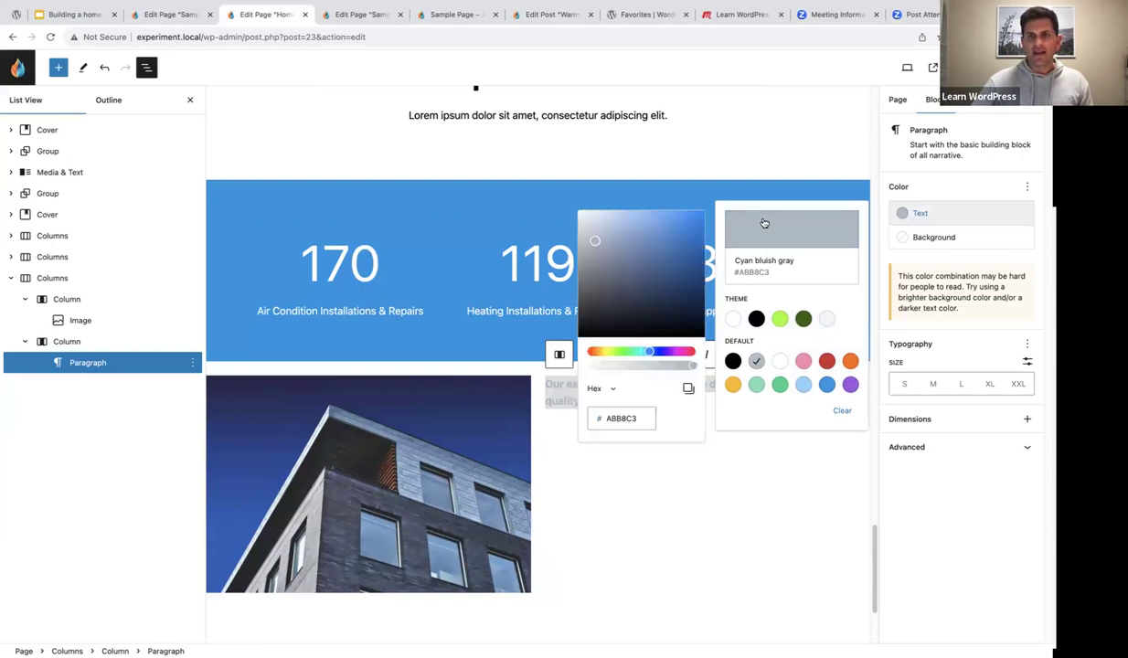
{"action": "left_click_drag", "start_coordinate": [596, 245], "coordinate": [607, 289]}
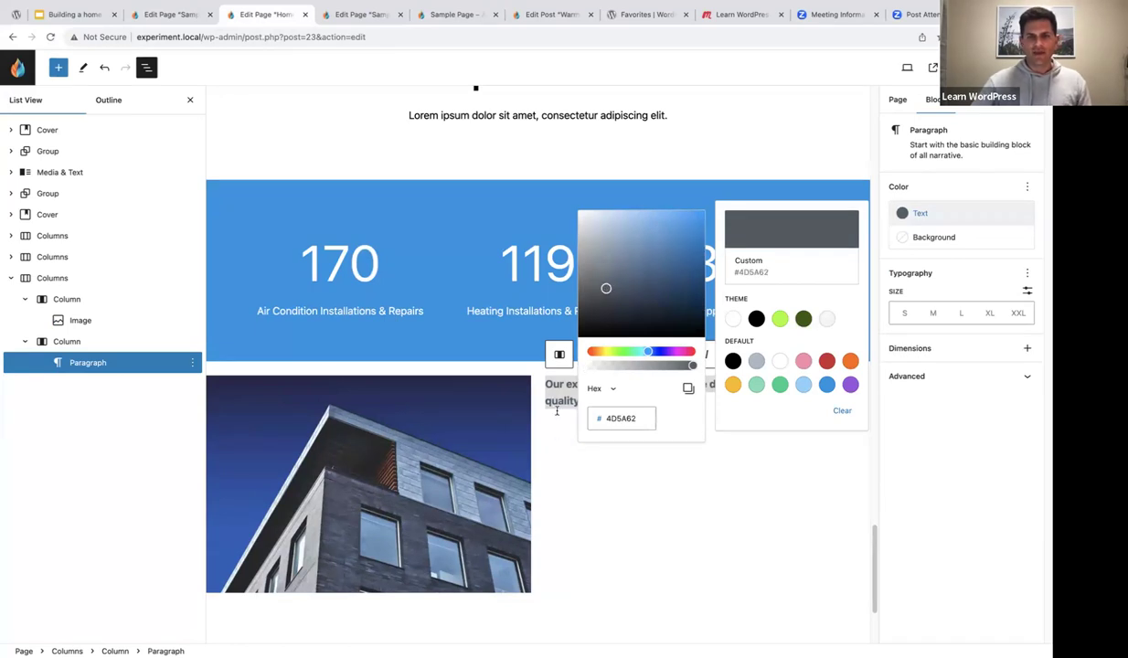
{"action": "key", "text": "Escape"}
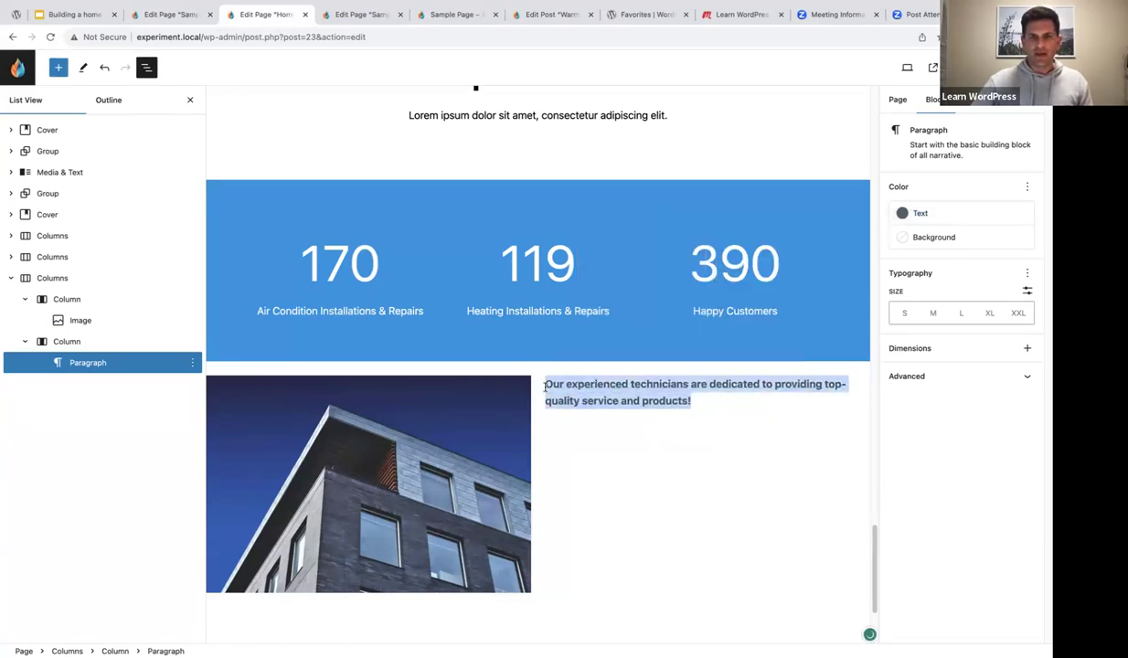
{"action": "left_click", "coordinate": [989, 314]}
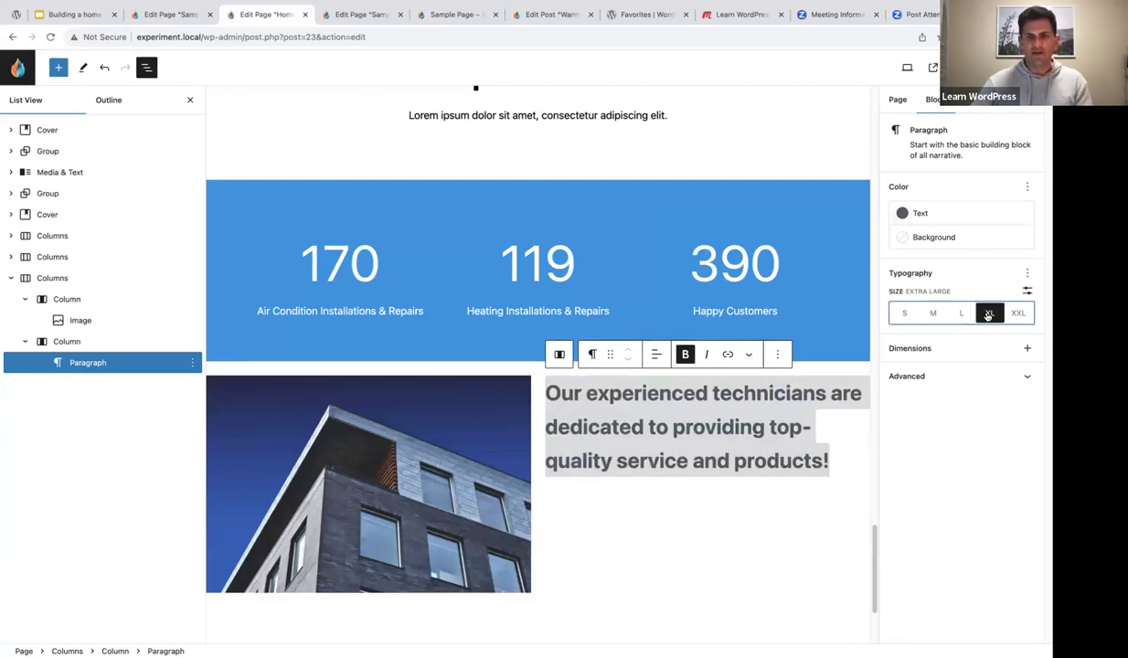
- Insert a Separator block directly below the technicians sentence
{"action": "left_click", "coordinate": [839, 460]}
{"action": "key", "text": "Return"}
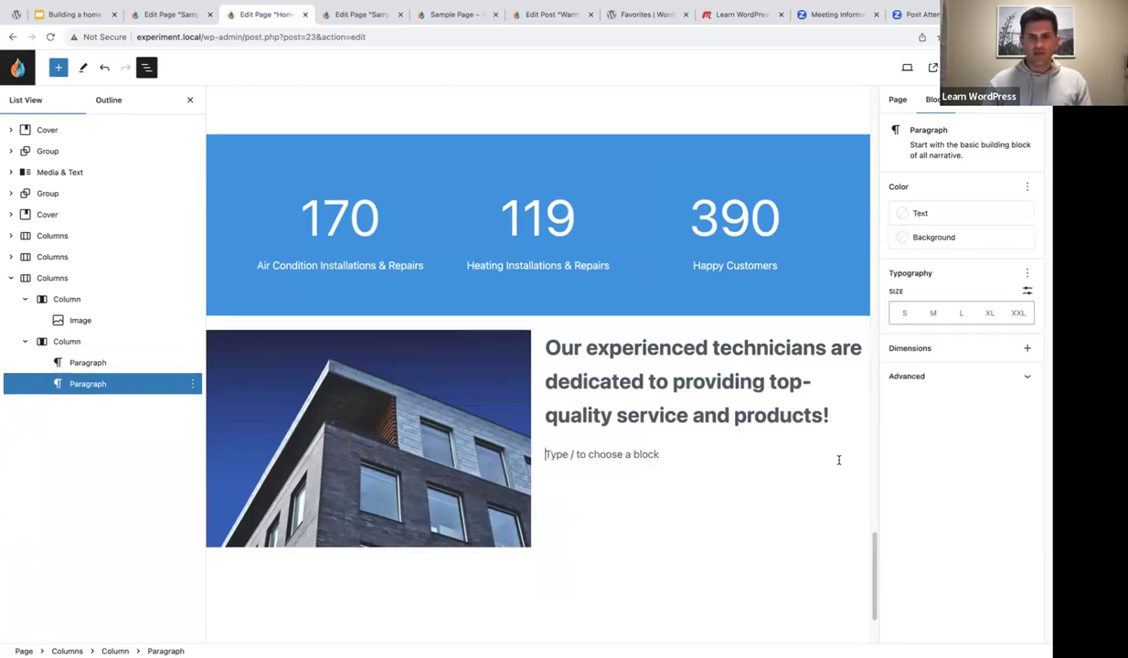
{"action": "type", "text": "/se"}
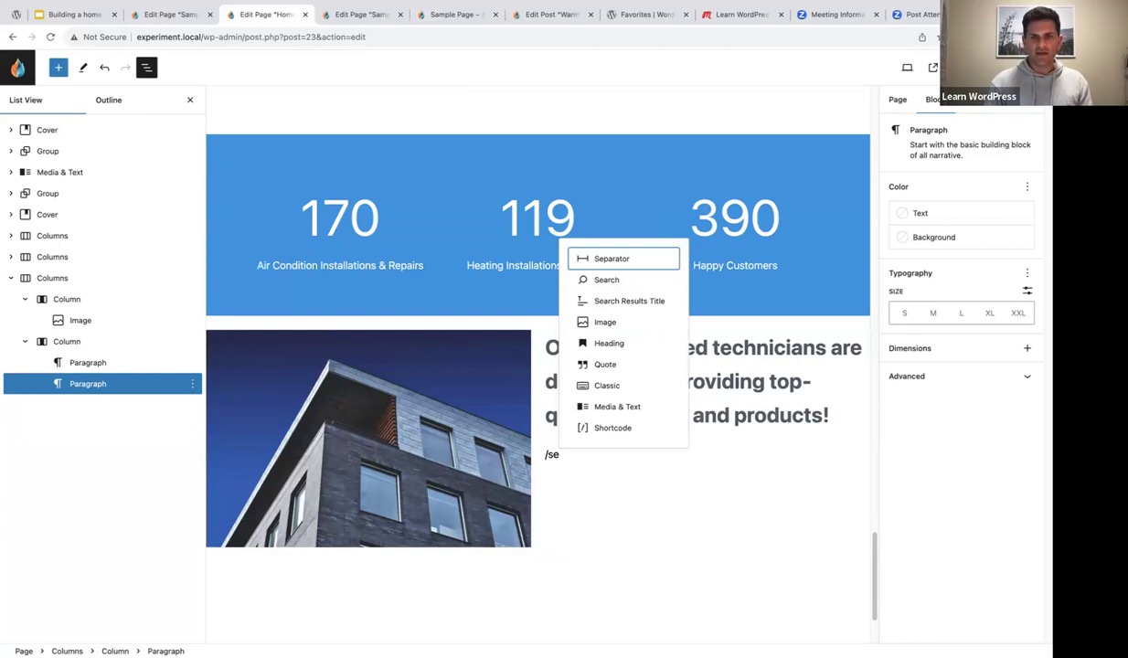
{"action": "type", "text": "pa"}
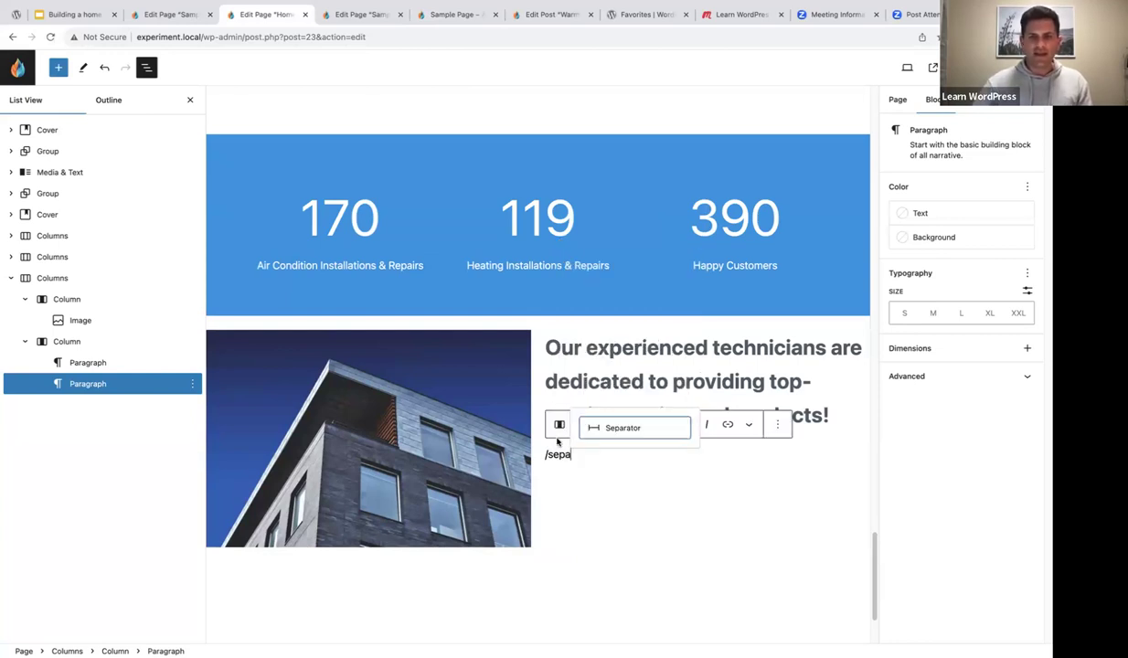
{"action": "left_click", "coordinate": [628, 430]}
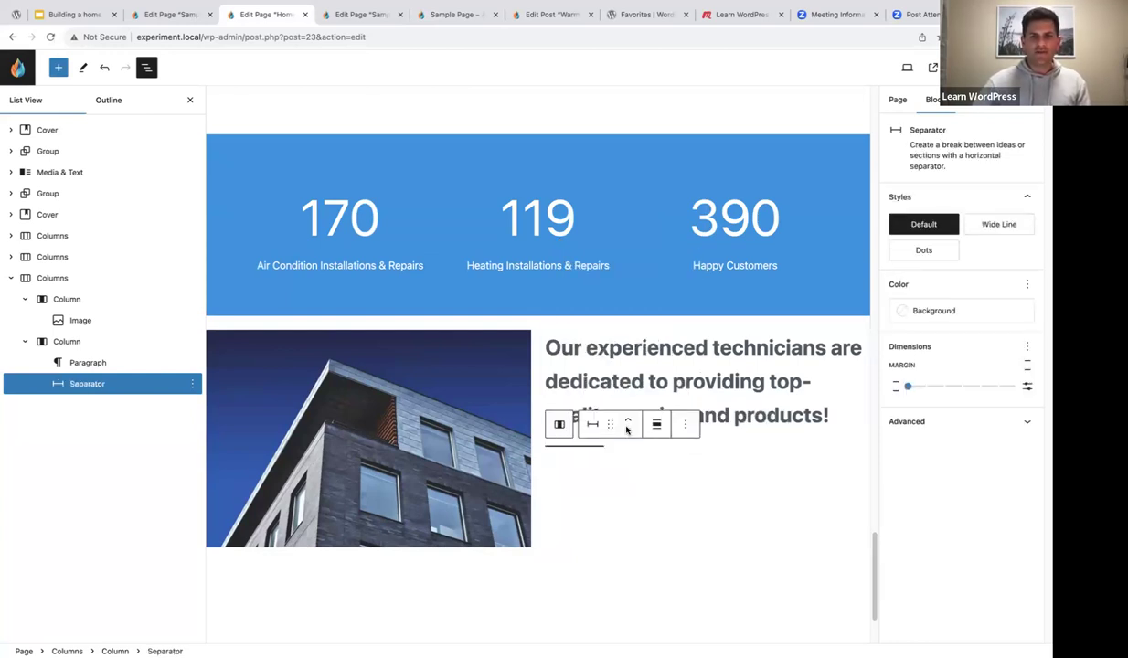
- Add a paragraph after the separator containing the text CONTACT
{"action": "left_click", "coordinate": [689, 426]}
{"action": "left_click", "coordinate": [678, 183]}
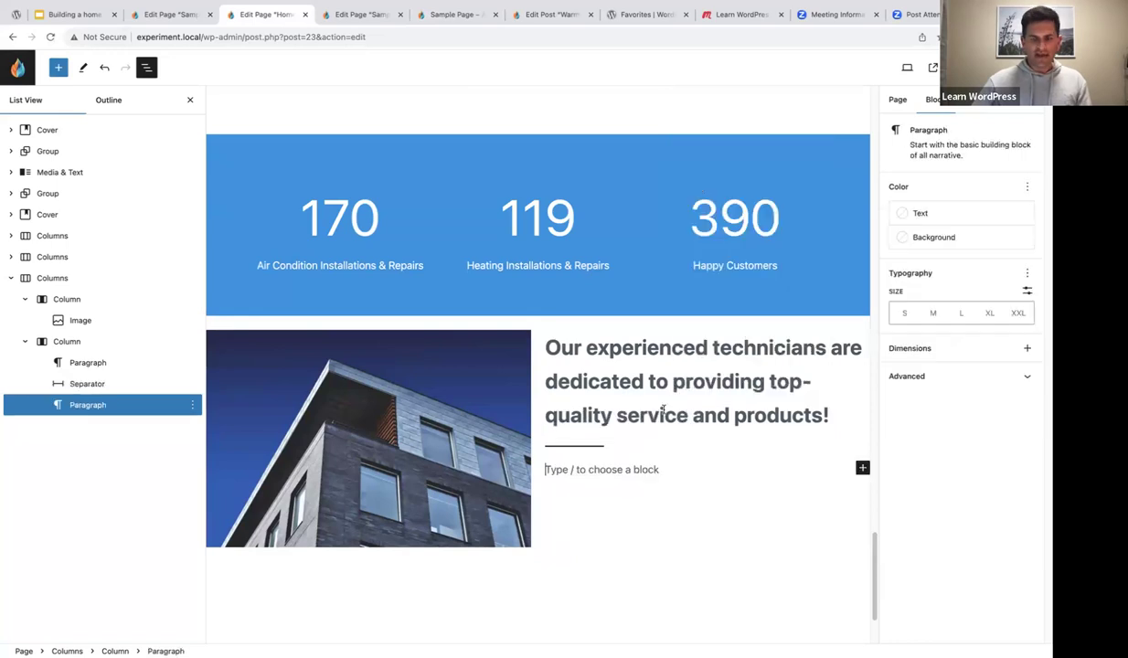
{"action": "scroll", "coordinate": [663, 410], "scroll_direction": "down", "scroll_amount": 1}
{"action": "type", "text": "CONTAX"}
{"action": "key", "text": "BackSpace"}
{"action": "type", "text": "CT"}
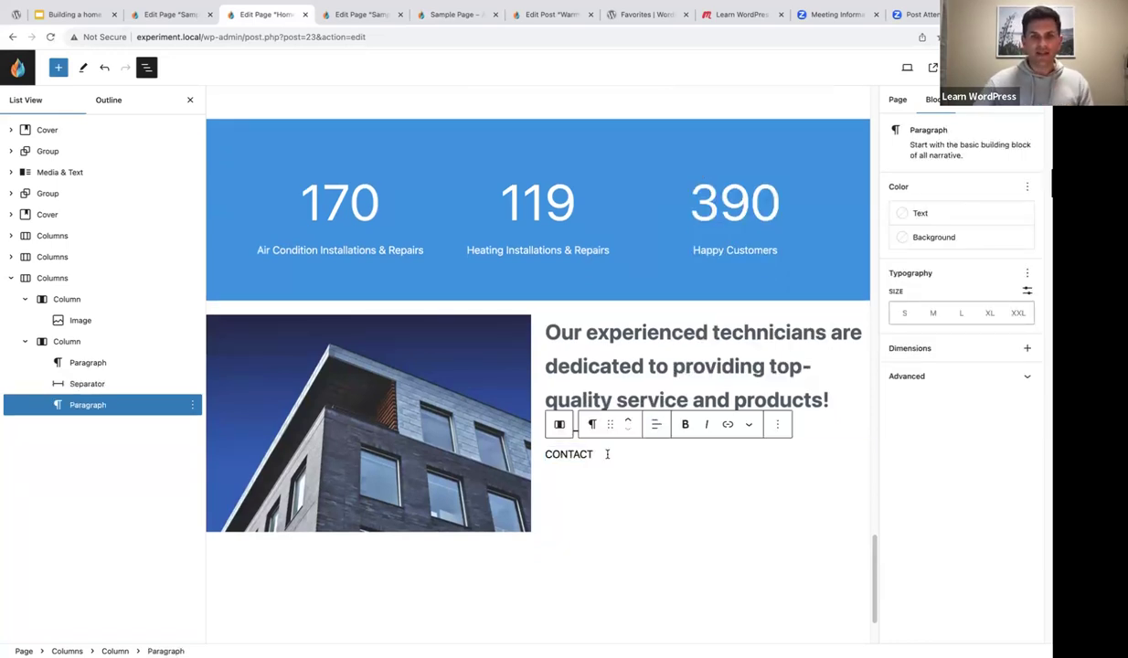
- Enable letter spacing for the CONTACT paragraph and set it to 5 px
{"action": "scroll", "coordinate": [606, 455], "scroll_direction": "down", "scroll_amount": 1}
{"action": "left_click_drag", "start_coordinate": [595, 440], "coordinate": [546, 439]}
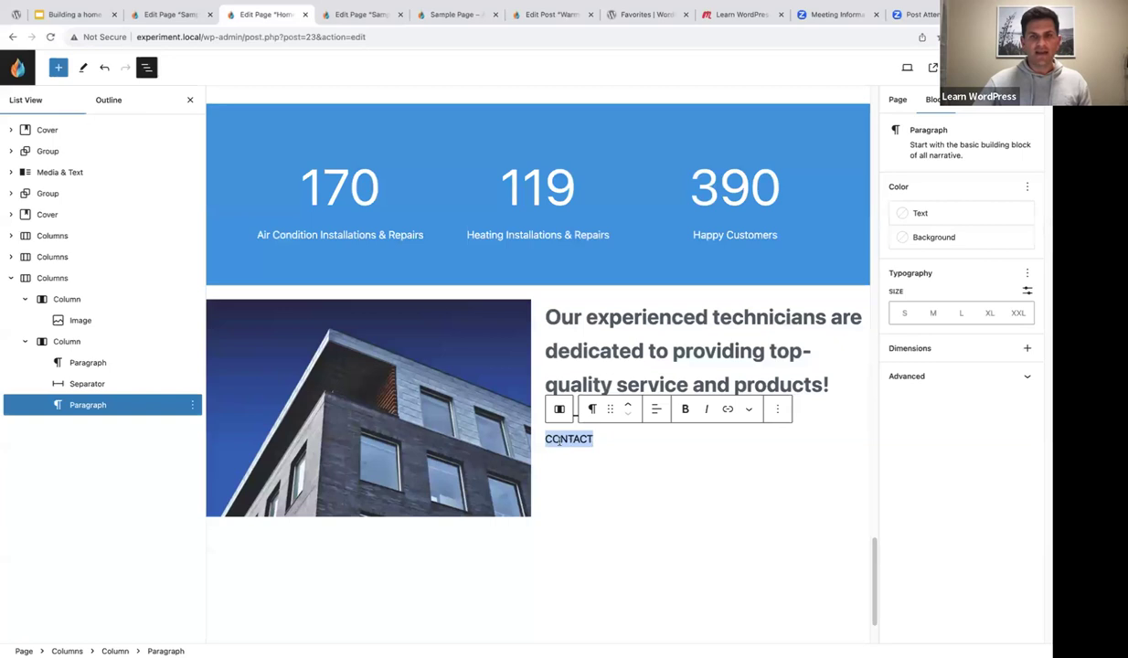
{"action": "left_click", "coordinate": [1027, 273]}
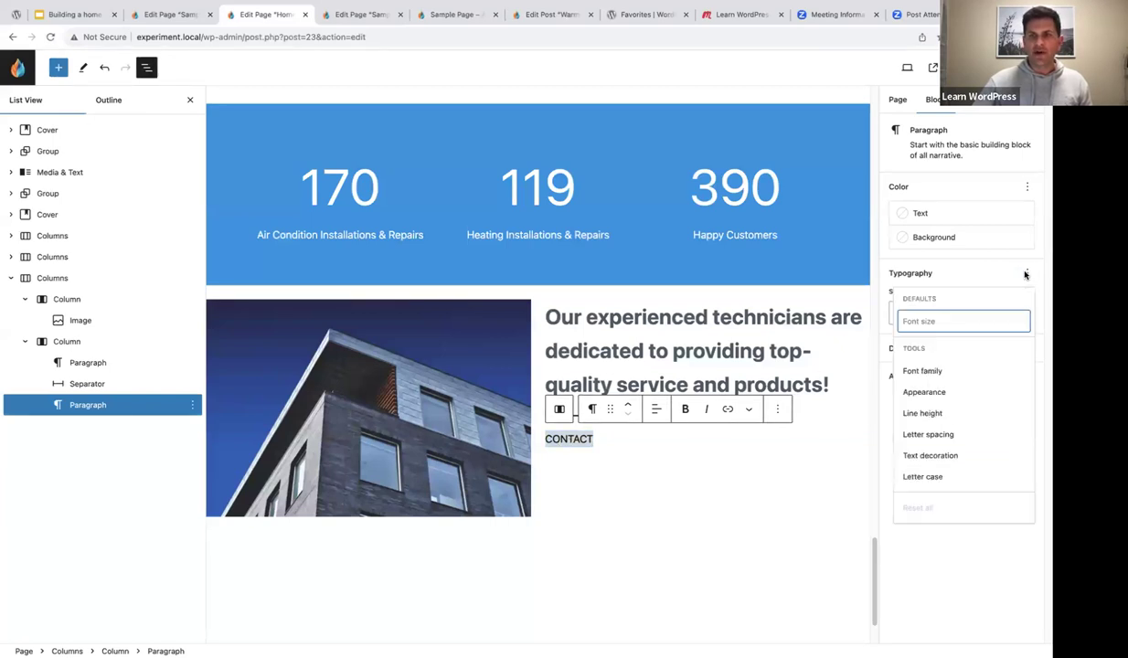
{"action": "left_click", "coordinate": [927, 436]}
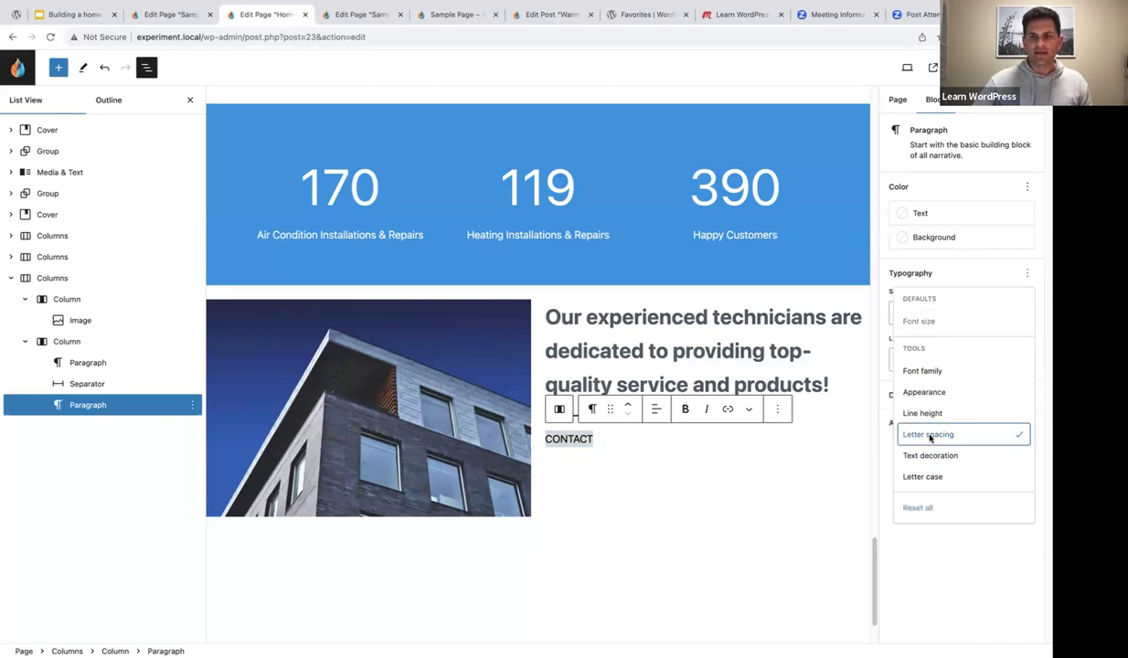
{"action": "left_click", "coordinate": [882, 406]}
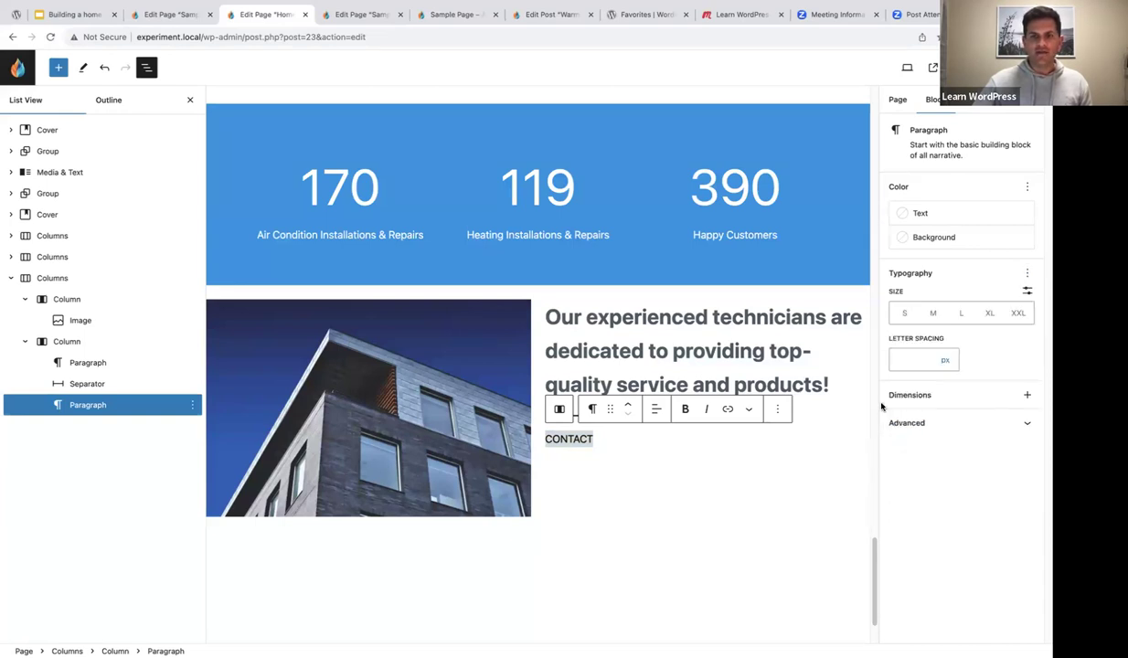
{"action": "left_click", "coordinate": [910, 358]}
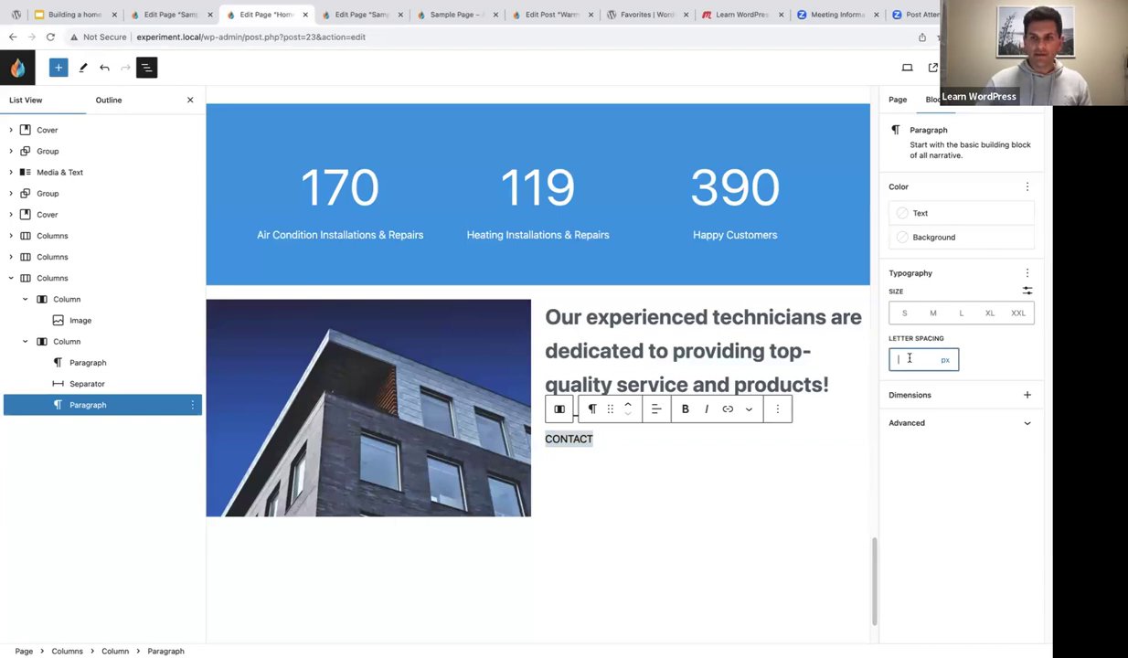
{"action": "type", "text": "5"}
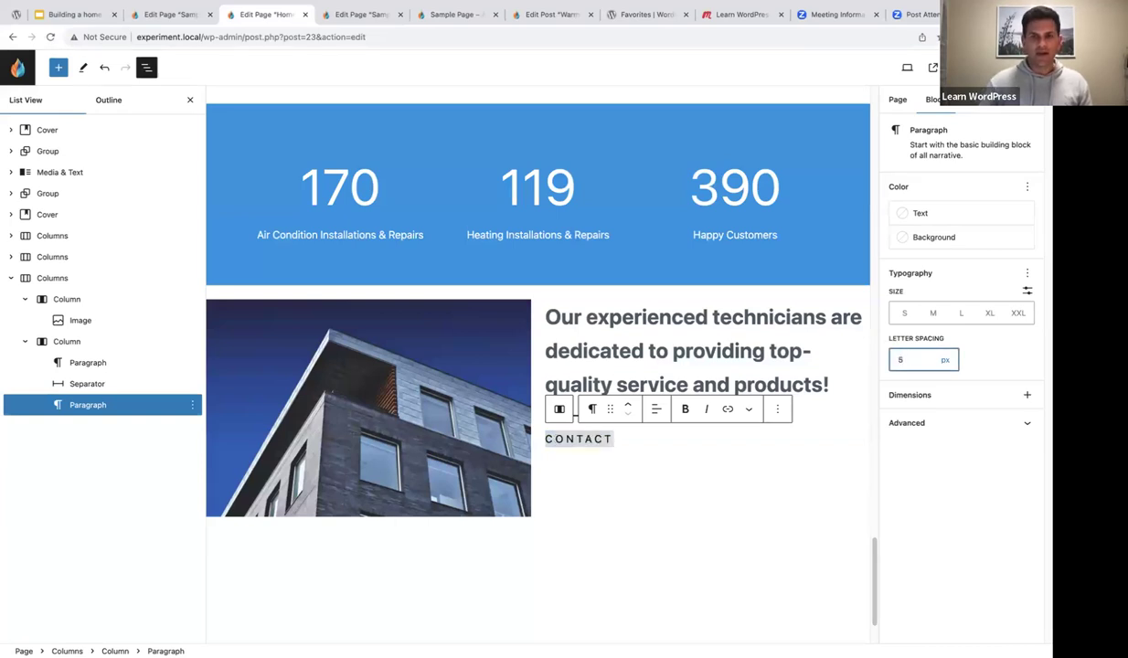
{"action": "left_click", "coordinate": [630, 438]}
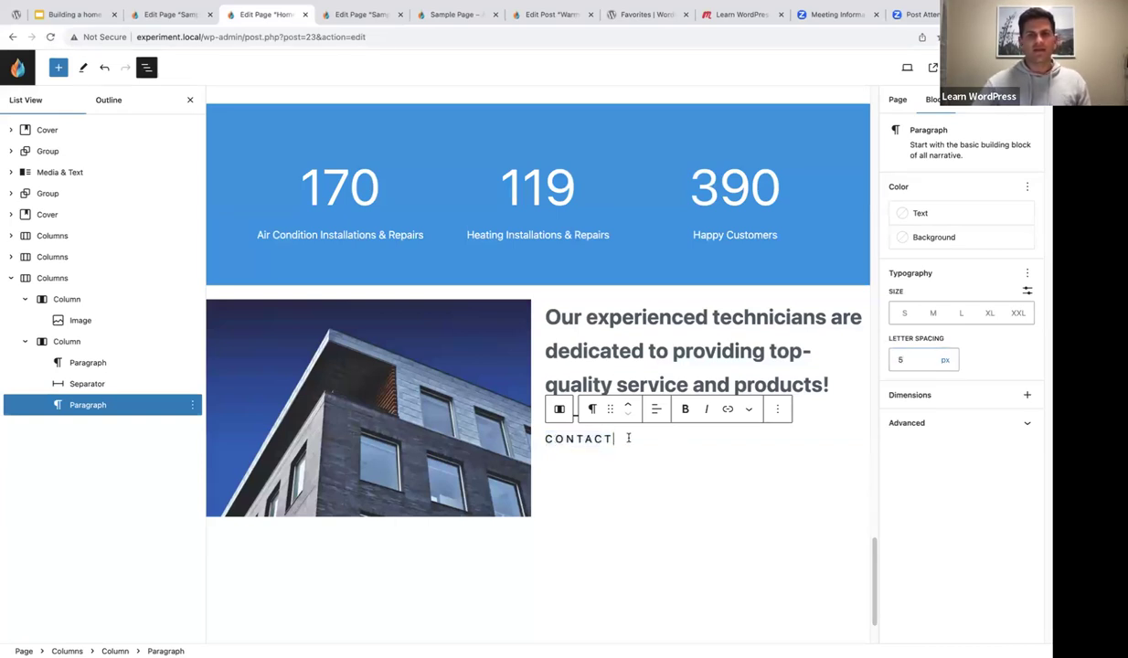
- Copy the address, phone and e-mail lines from the sample page into a new paragraph below CONTACT on the home page
{"action": "key", "text": "Return"}
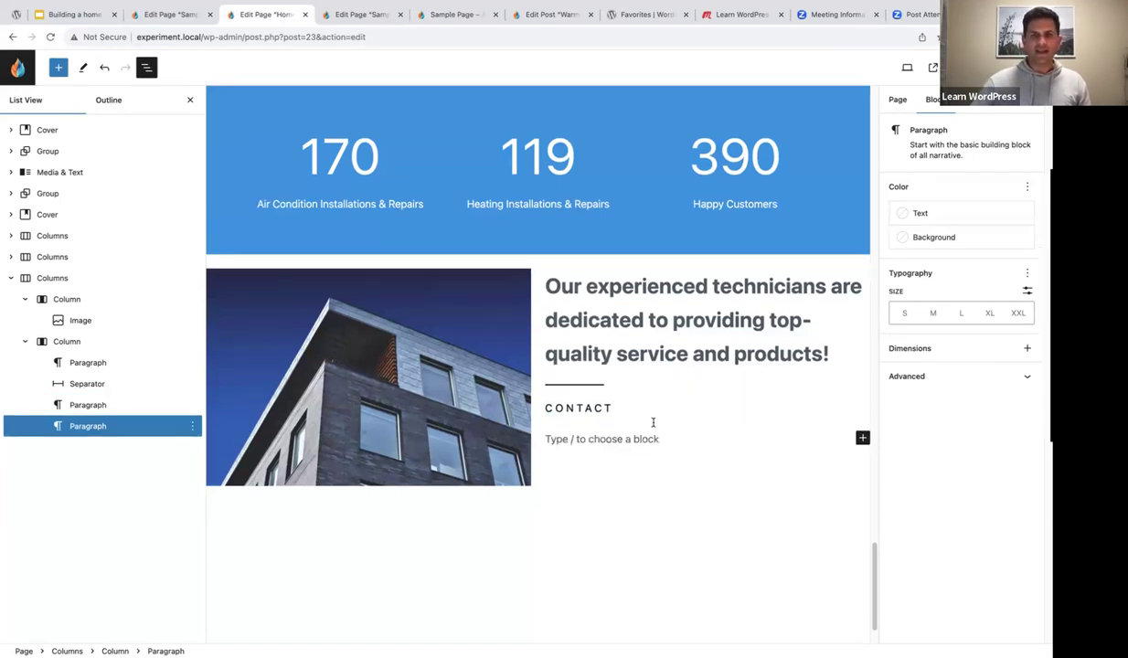
{"action": "left_click", "coordinate": [169, 14]}
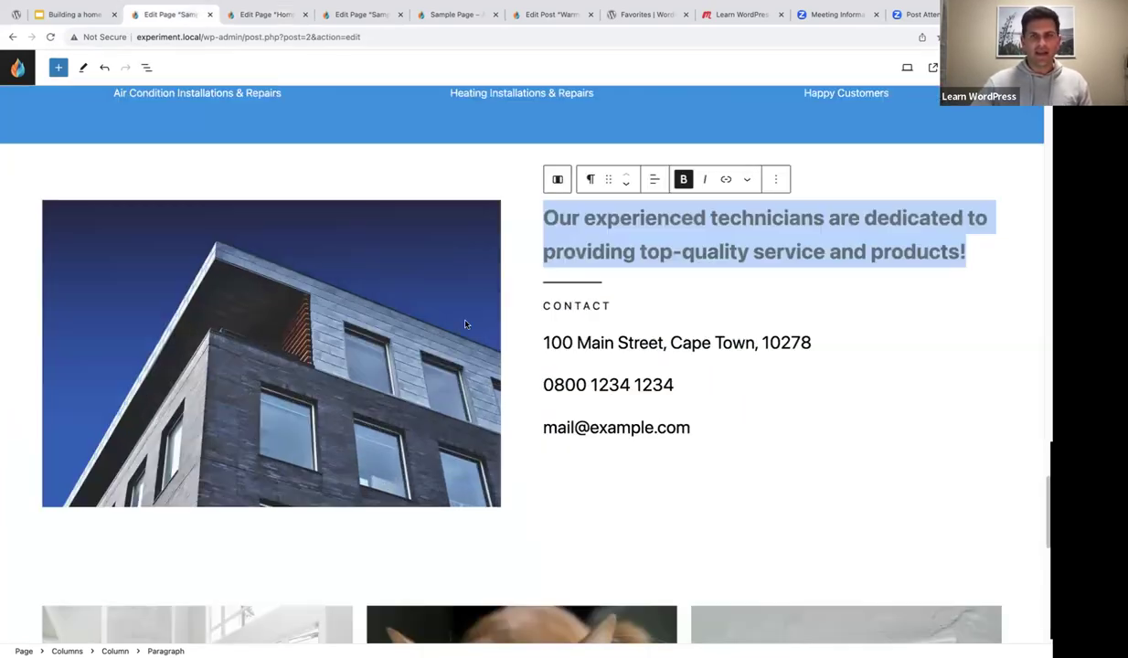
{"action": "left_click_drag", "start_coordinate": [692, 428], "coordinate": [543, 342]}
{"action": "key", "text": "ctrl+c"}
{"action": "left_click", "coordinate": [259, 15]}
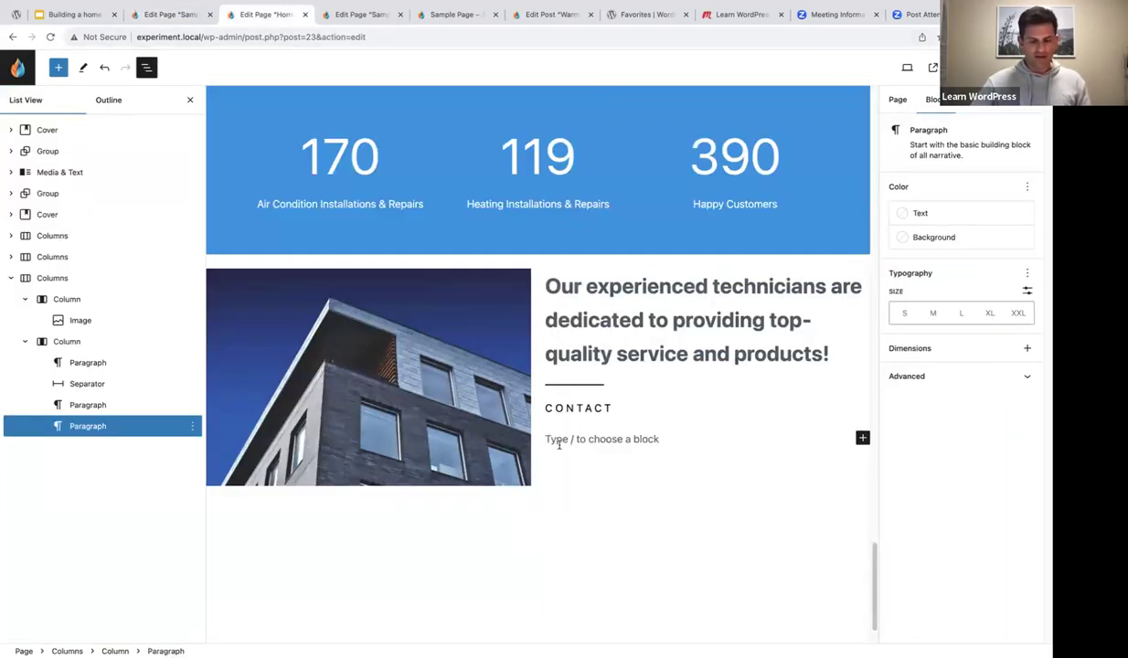
{"action": "key", "text": "ctrl+v"}
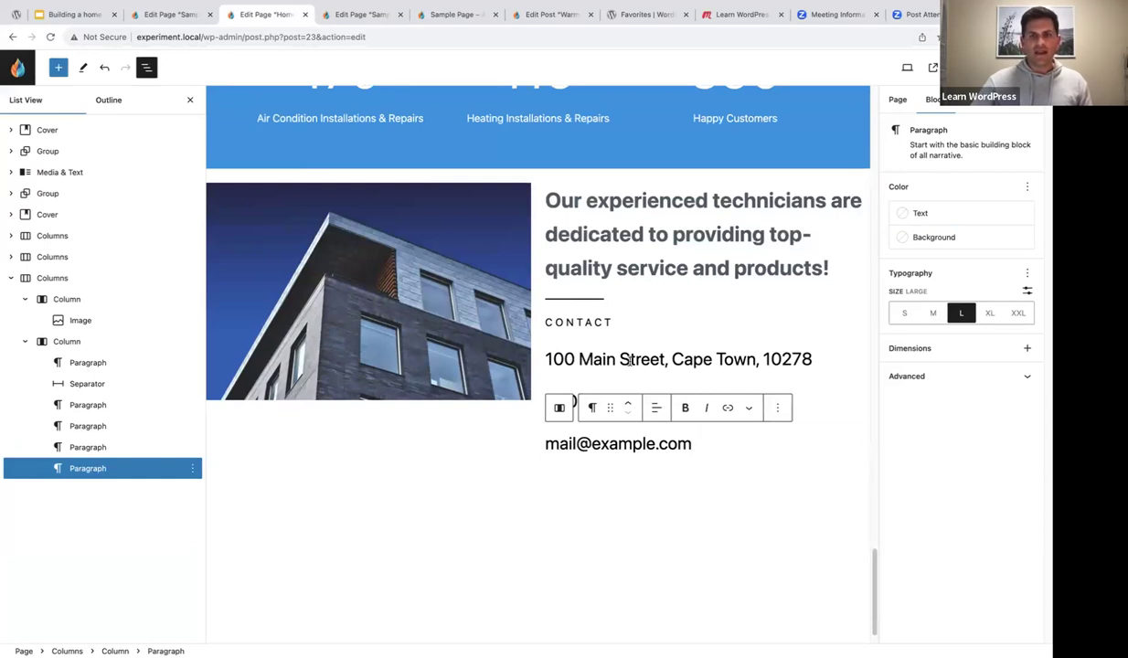
- Check the typography size of the pasted address, phone and e-mail paragraphs
{"action": "left_click", "coordinate": [629, 361]}
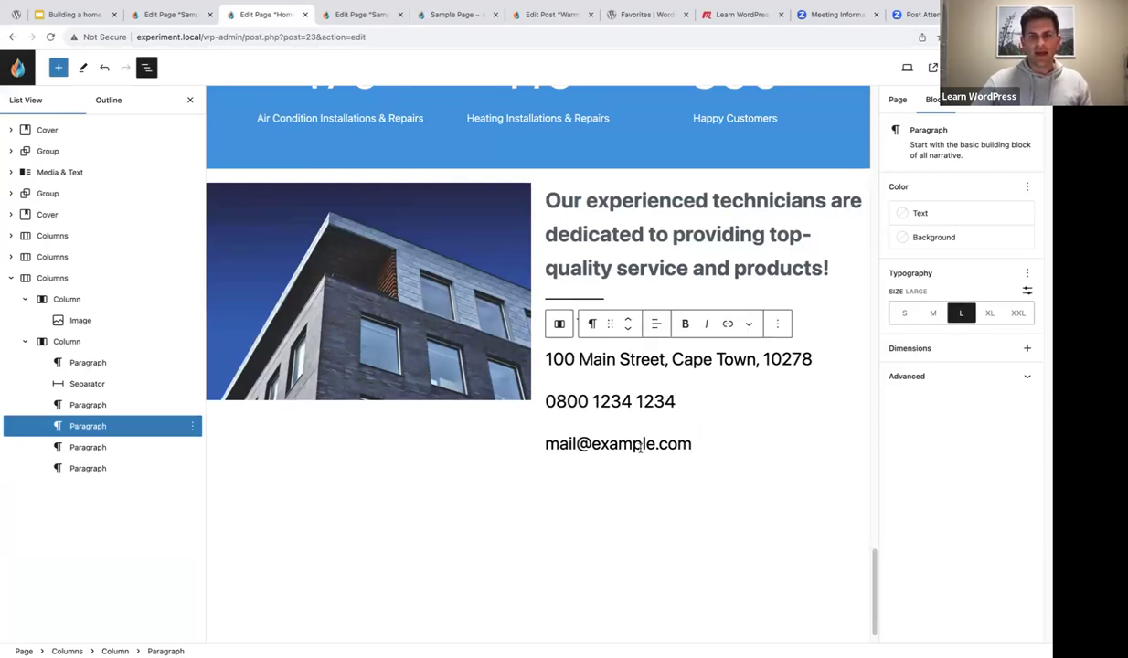
{"action": "left_click", "coordinate": [623, 403]}
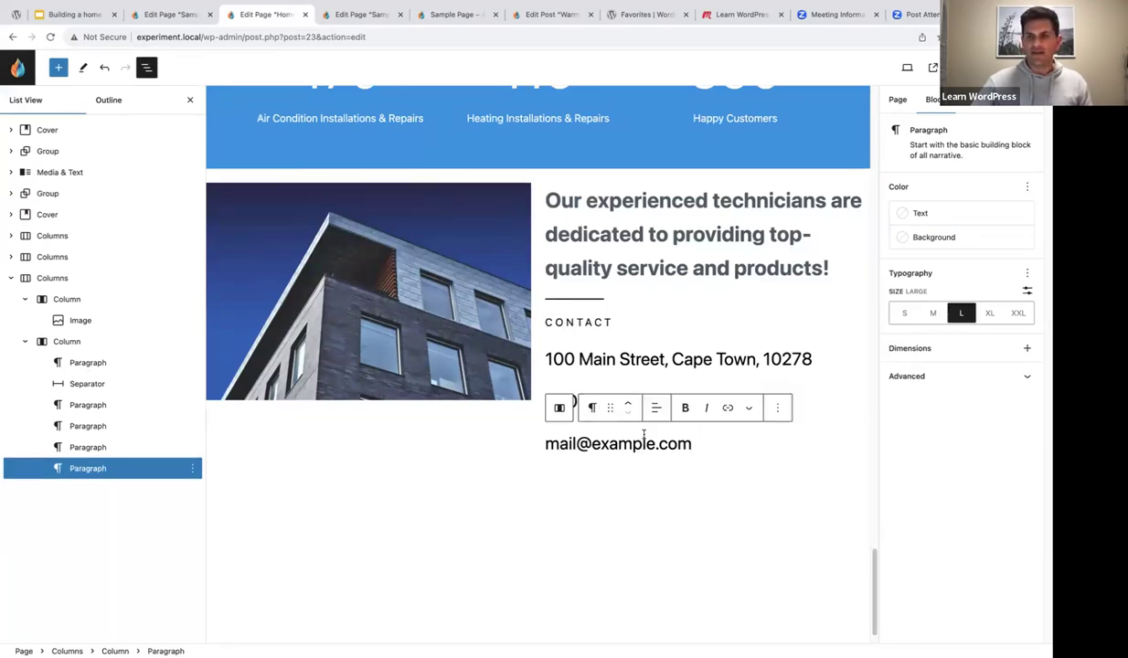
{"action": "left_click", "coordinate": [617, 359]}
{"action": "left_click", "coordinate": [607, 400]}
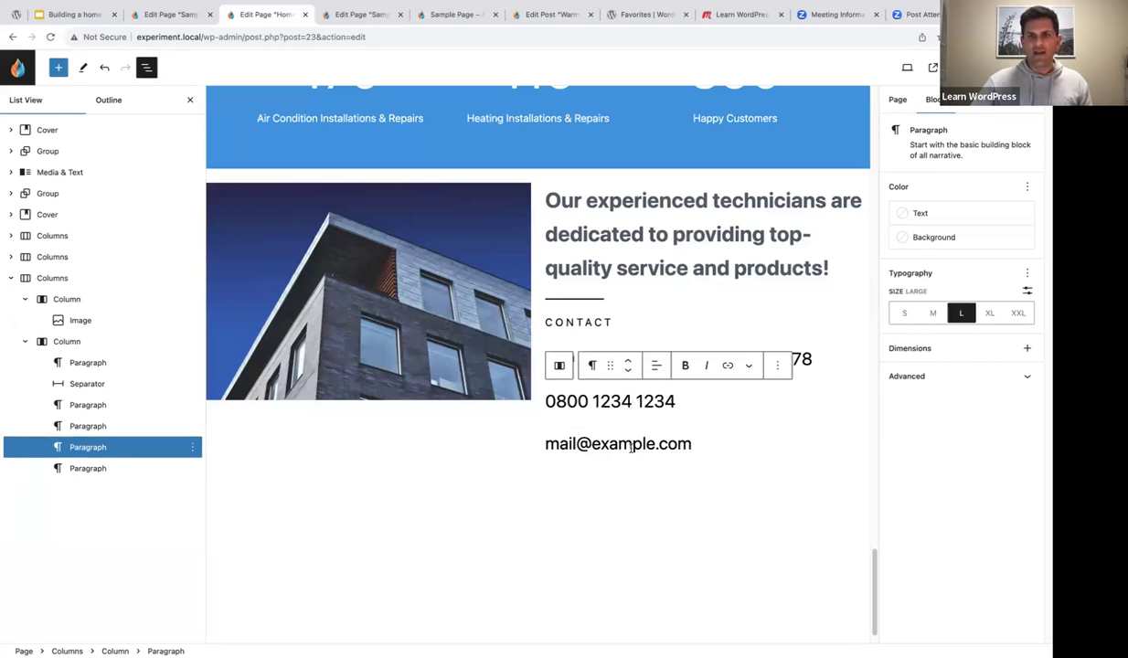
{"action": "left_click", "coordinate": [609, 443]}
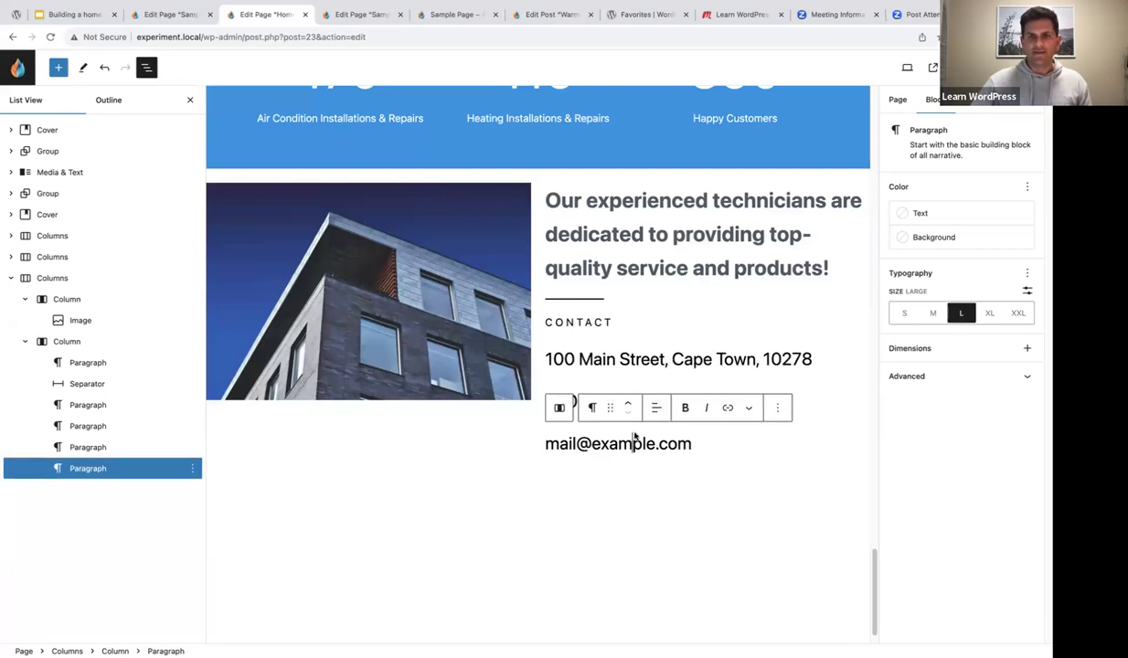
- Hide the block list and the block settings so the building and contact section spans the full editor width
{"action": "left_click", "coordinate": [191, 101]}
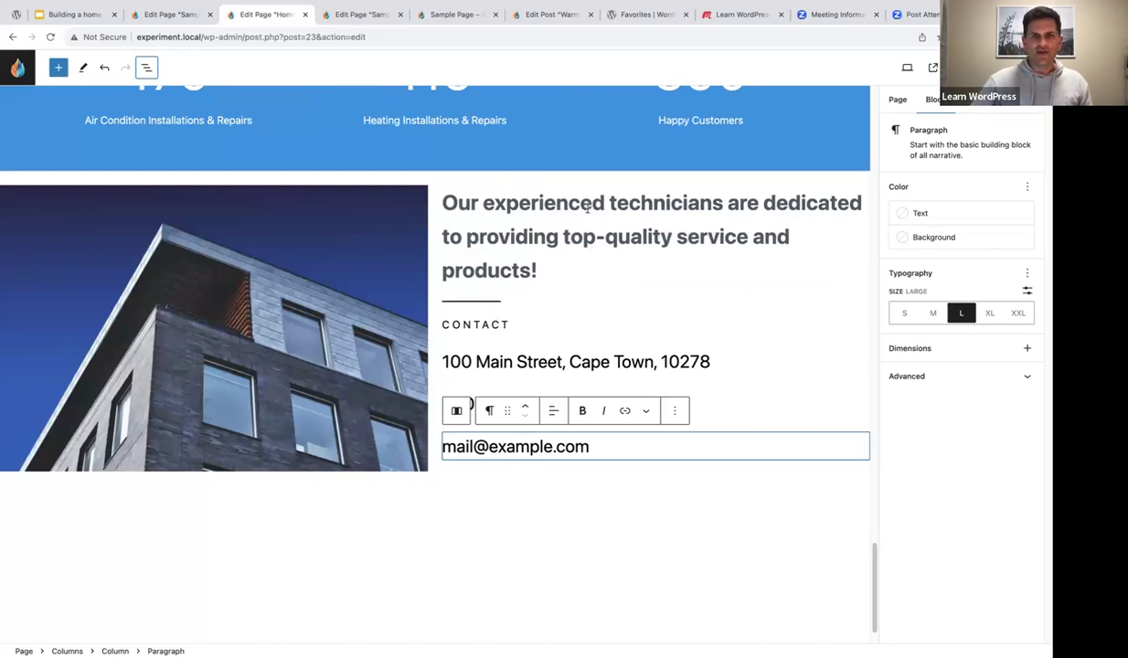
{"action": "triple_click", "coordinate": [513, 224]}
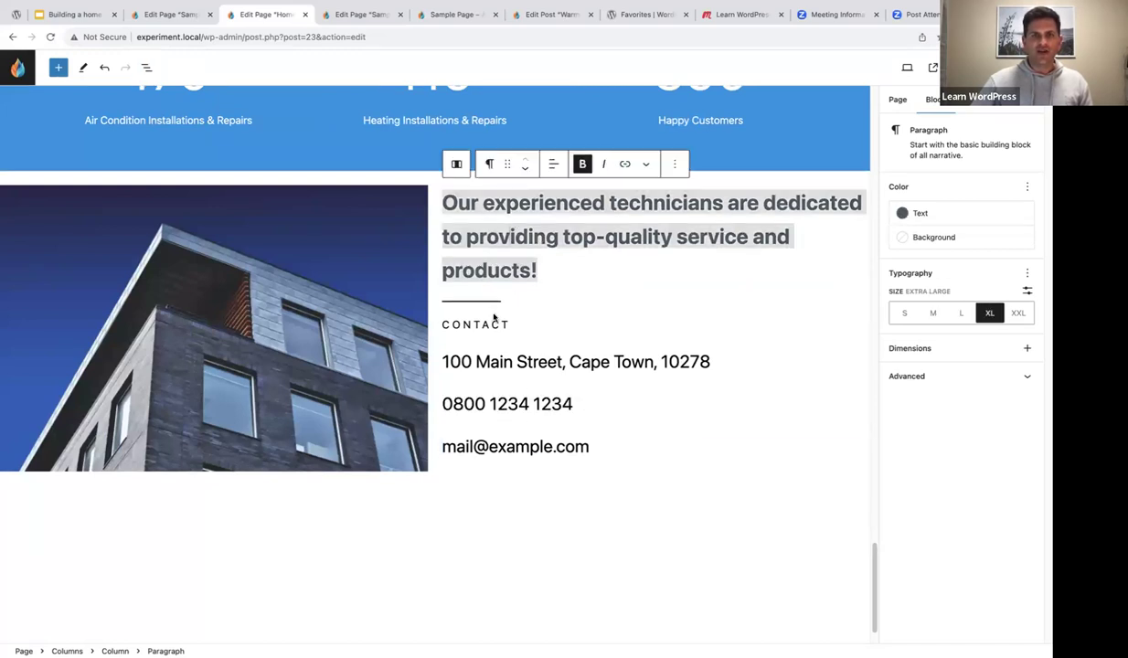
{"action": "left_click", "coordinate": [490, 324]}
{"action": "left_click", "coordinate": [500, 362]}
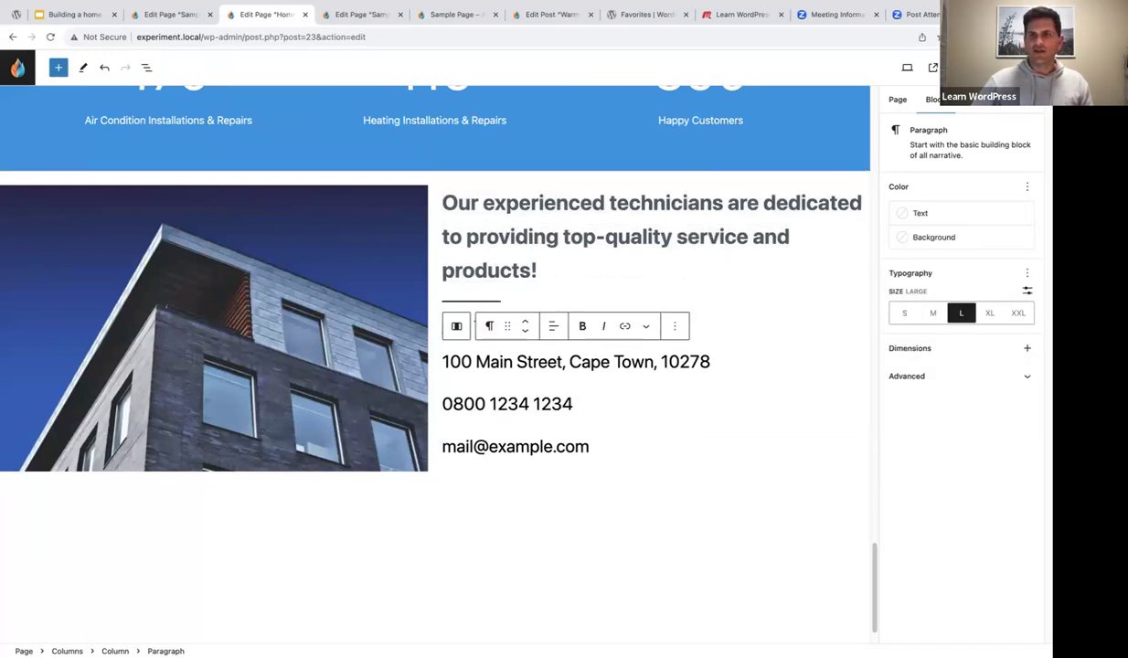
{"action": "left_click", "coordinate": [977, 68]}
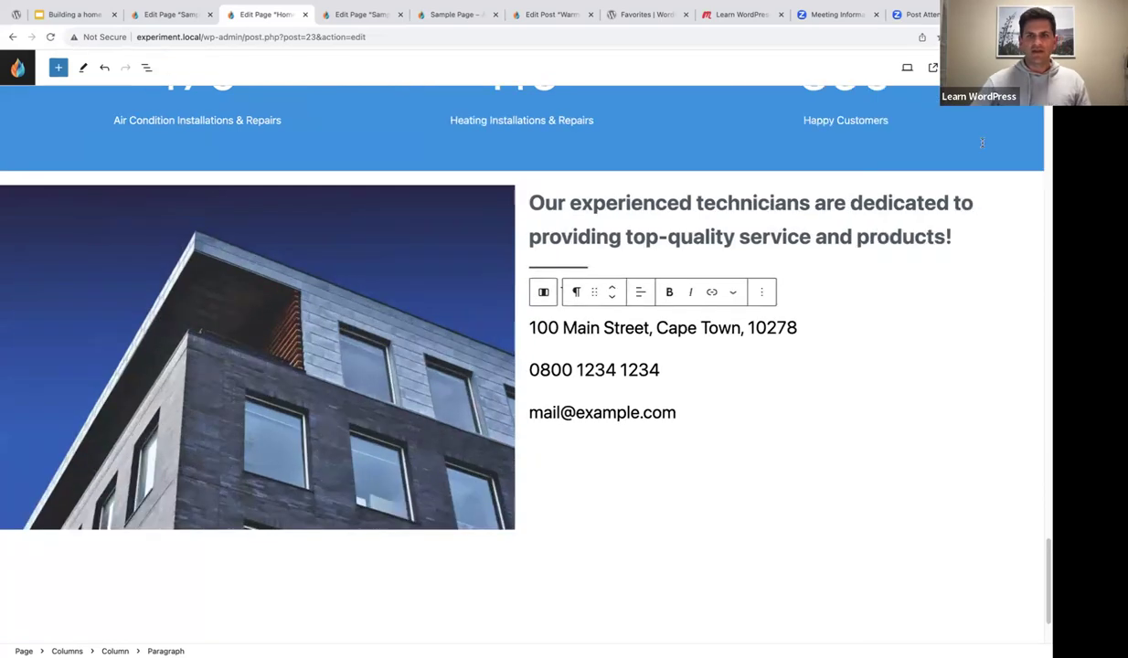
- Align the content of the column holding the technicians heading and contact details vertically to the middle
{"action": "left_click", "coordinate": [699, 480]}
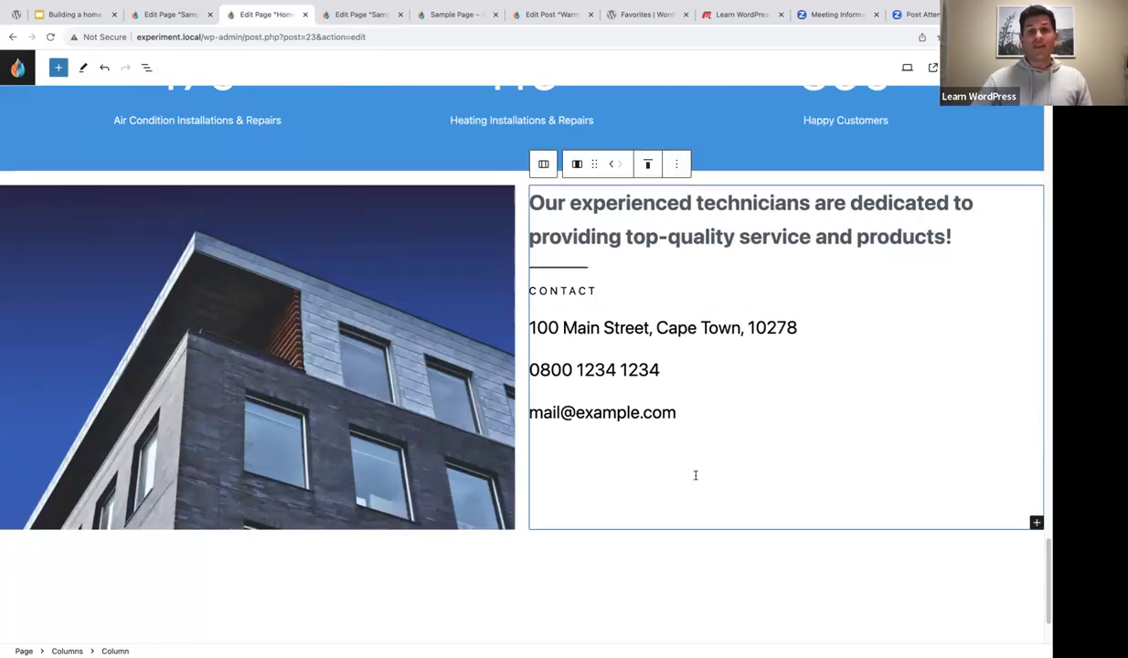
{"action": "left_click", "coordinate": [147, 69]}
{"action": "left_click", "coordinate": [146, 69]}
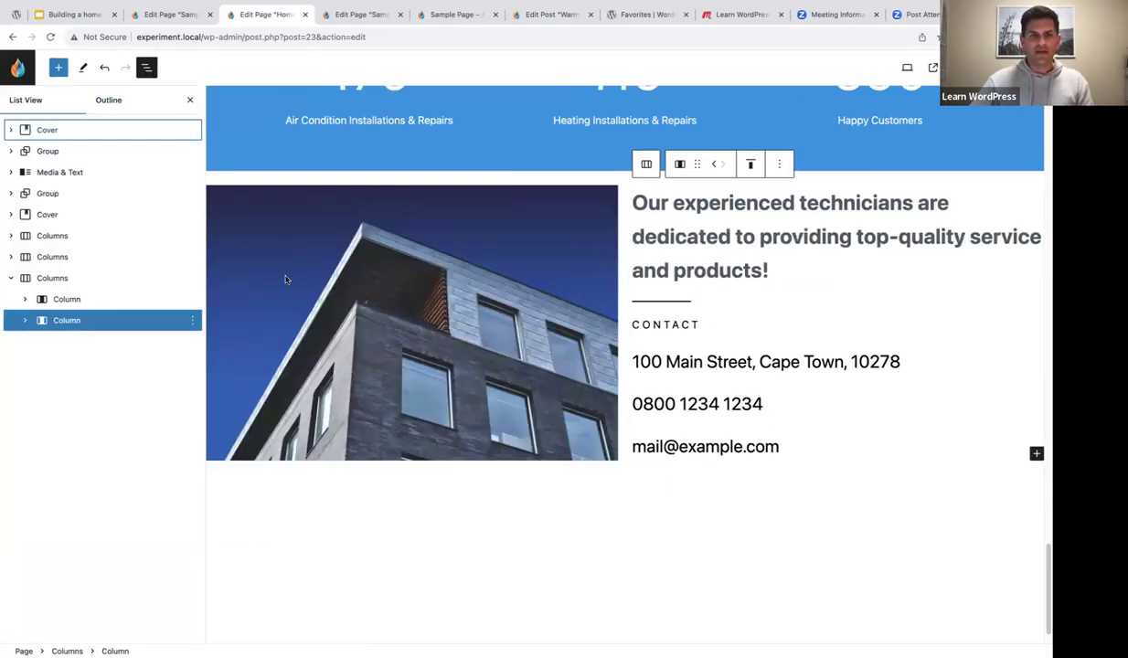
{"action": "left_click", "coordinate": [751, 164]}
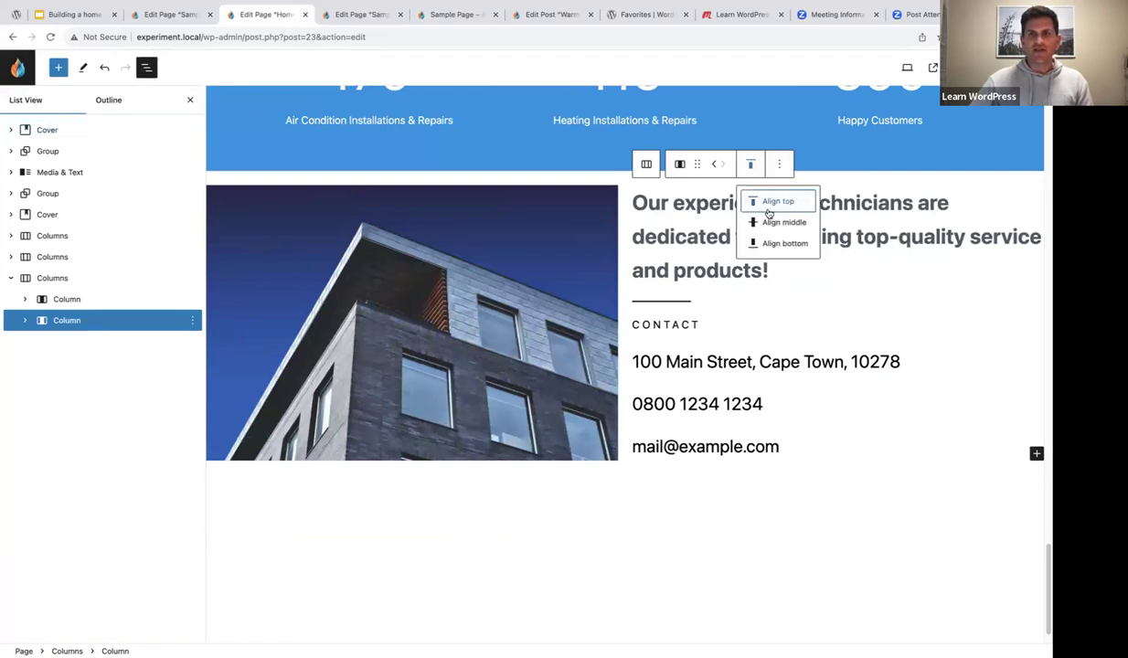
{"action": "left_click", "coordinate": [190, 99]}
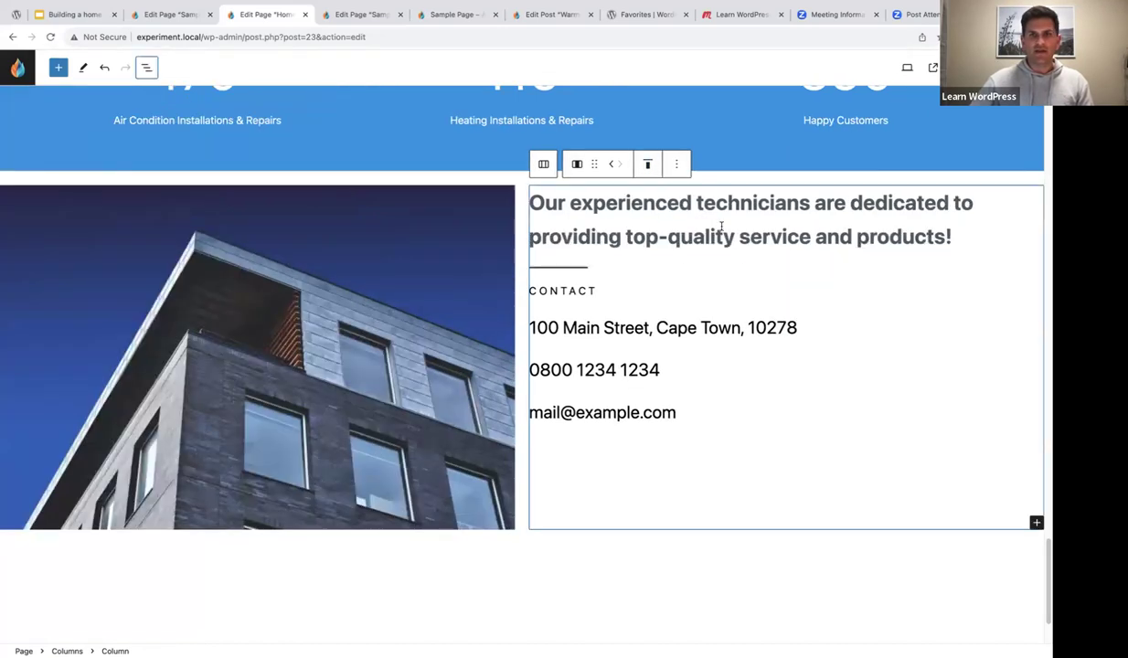
{"action": "left_click", "coordinate": [648, 165]}
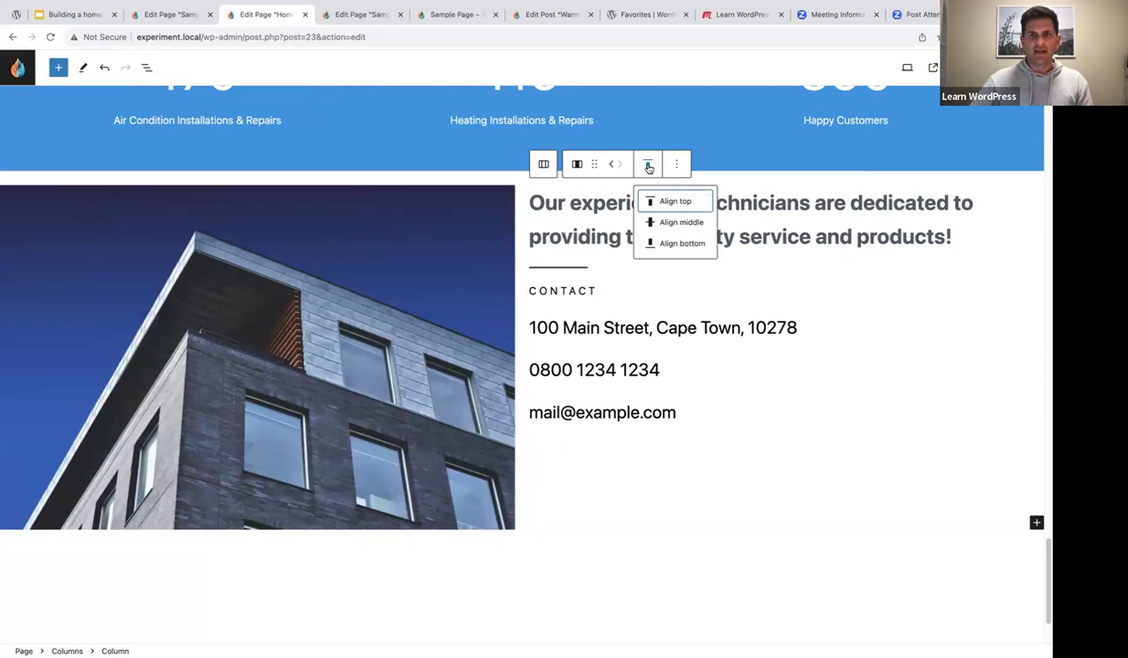
{"action": "left_click", "coordinate": [671, 223]}
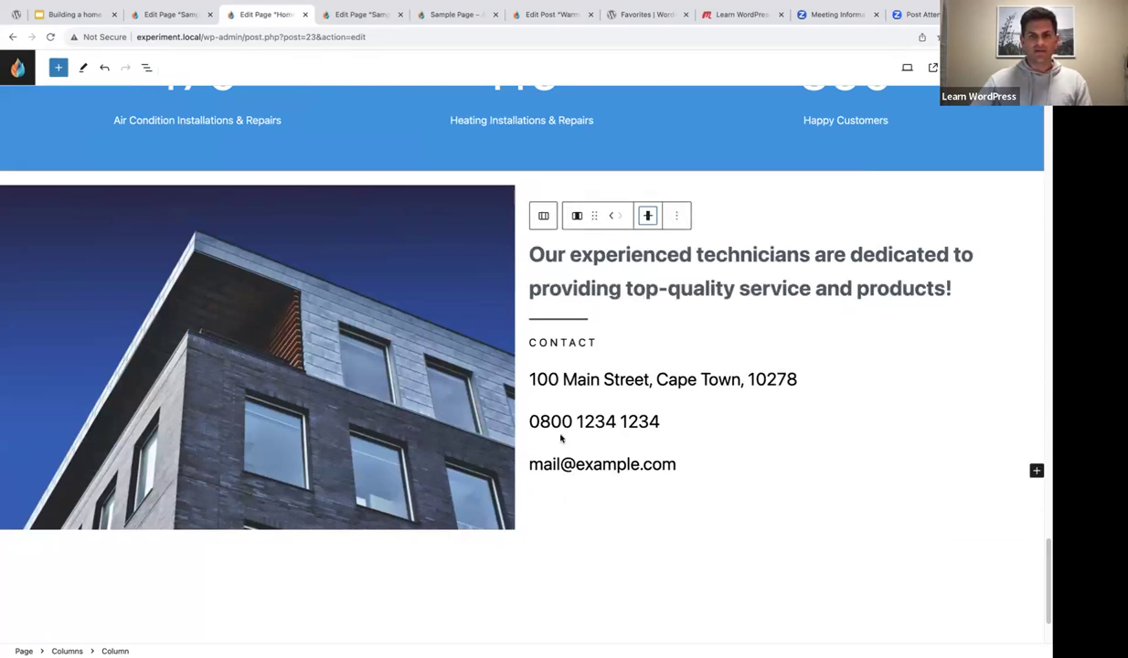
- Set the vertical padding of the building and contact Columns block to 3 and its vertical margin to 0
{"action": "left_click", "coordinate": [146, 67]}
{"action": "left_click", "coordinate": [48, 278]}
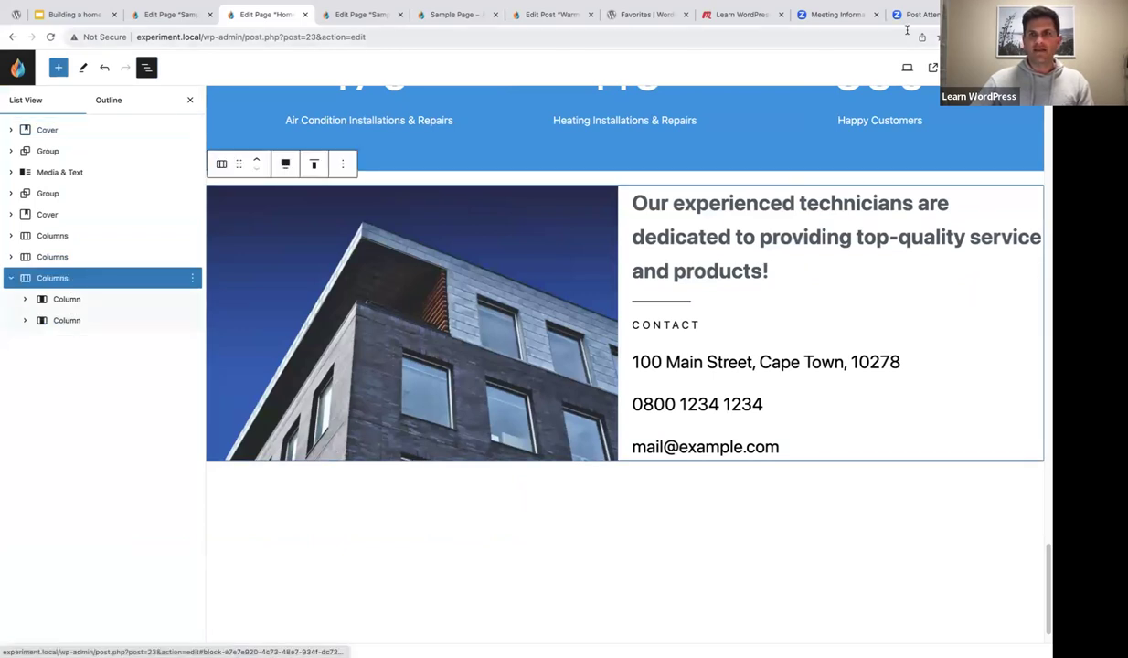
{"action": "left_click", "coordinate": [959, 68]}
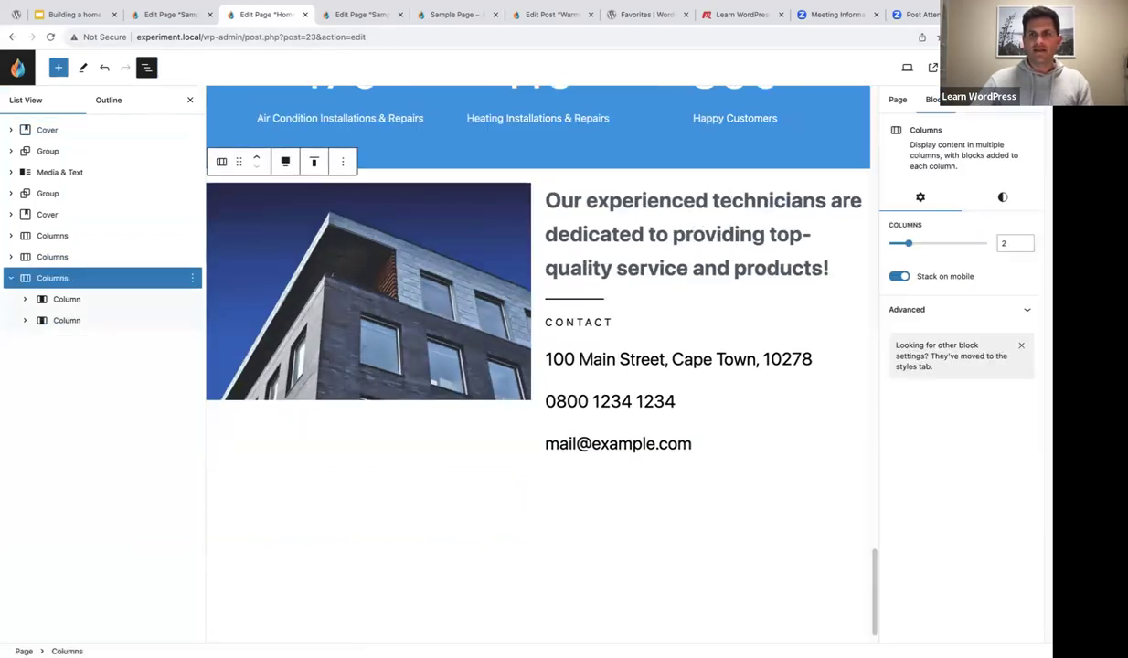
{"action": "left_click", "coordinate": [1003, 196]}
{"action": "left_click_drag", "start_coordinate": [912, 428], "coordinate": [961, 428]}
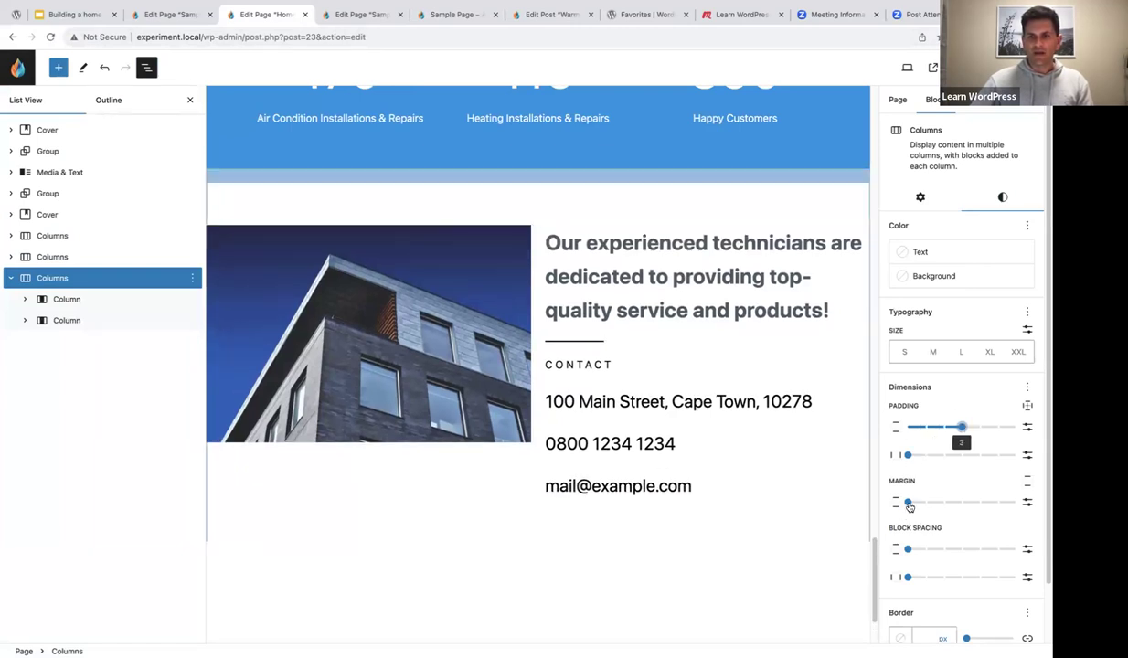
{"action": "left_click", "coordinate": [907, 502]}
- Set the Columns block's horizontal padding and horizontal block spacing to 3, and hide the block list and settings
{"action": "left_click_drag", "start_coordinate": [910, 455], "coordinate": [961, 455]}
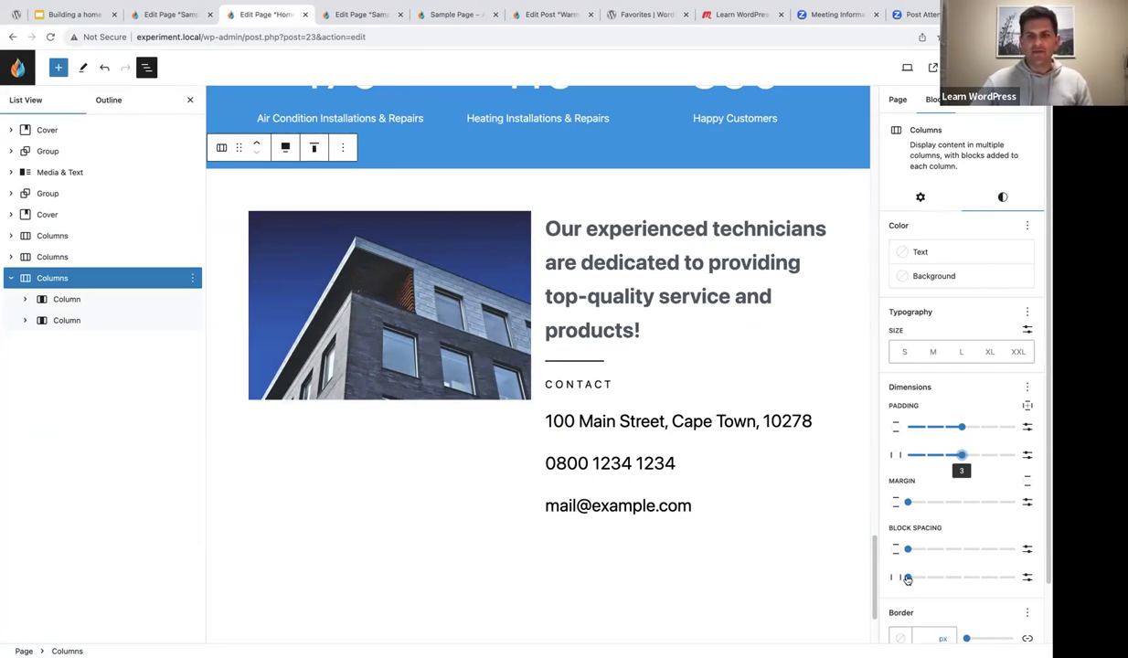
{"action": "left_click_drag", "start_coordinate": [908, 579], "coordinate": [961, 580]}
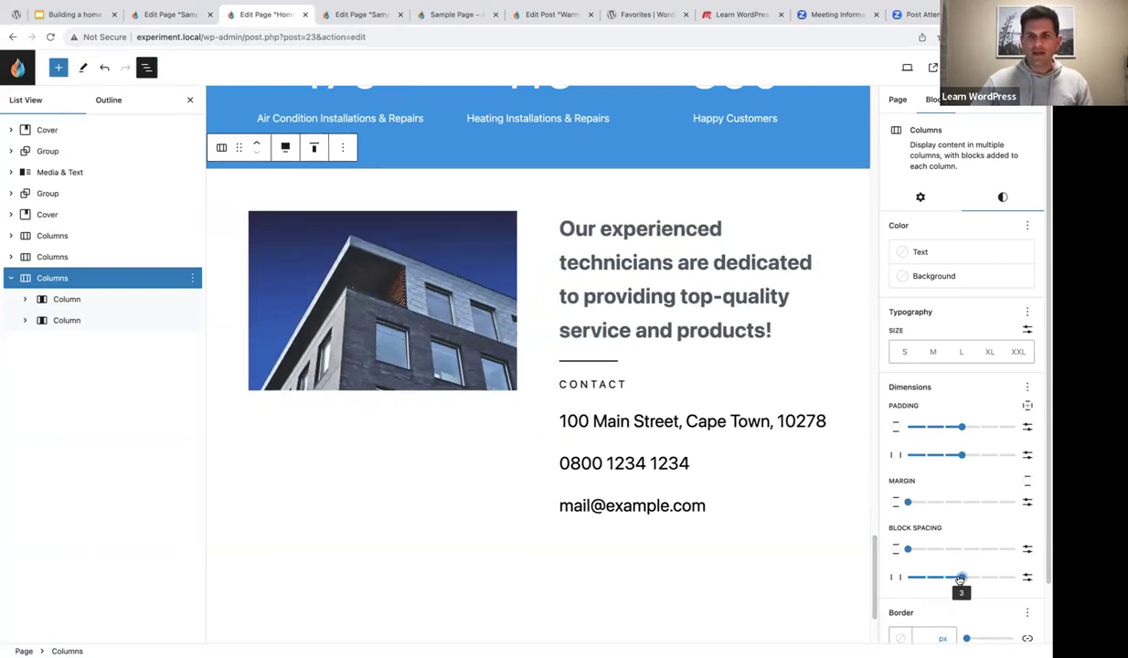
{"action": "left_click", "coordinate": [190, 99]}
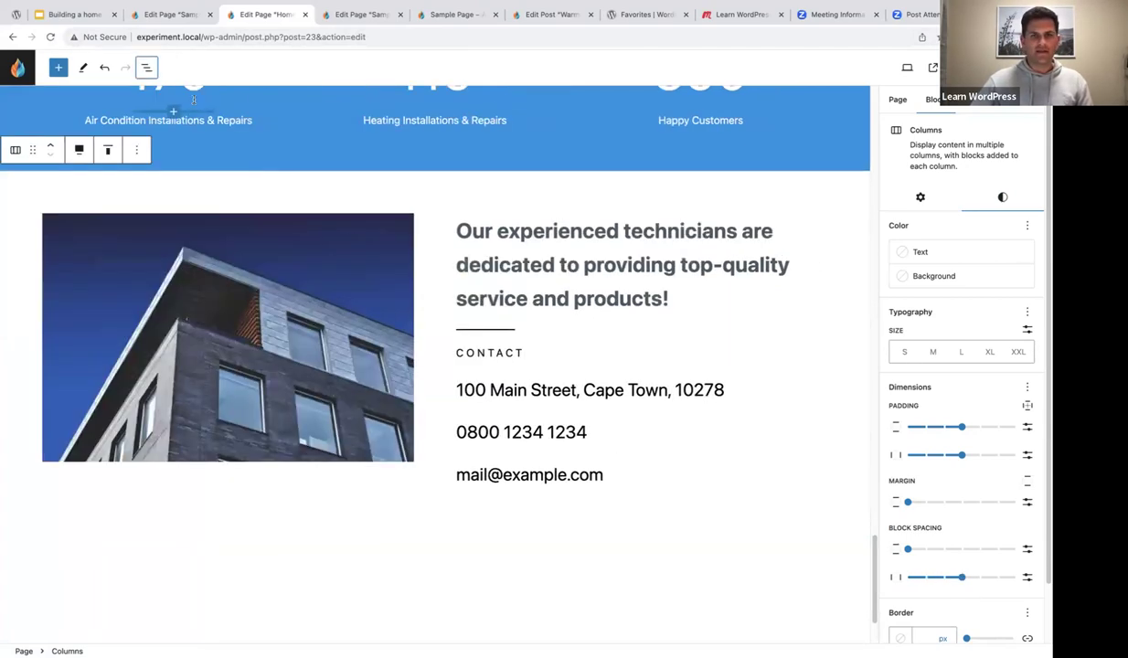
{"action": "left_click", "coordinate": [1020, 67]}
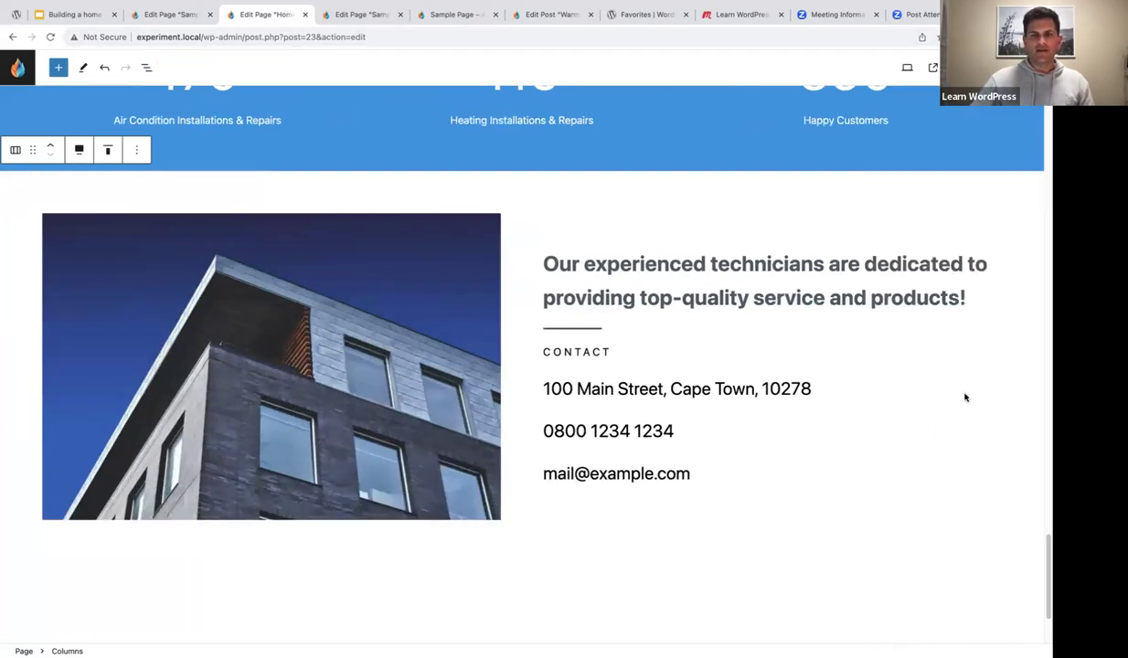
- Review the building and contact section, and examine the image gallery below it on the sample page
{"action": "scroll", "coordinate": [886, 396], "scroll_direction": "down", "scroll_amount": 1}
{"action": "scroll", "coordinate": [886, 395], "scroll_direction": "down", "scroll_amount": 1}
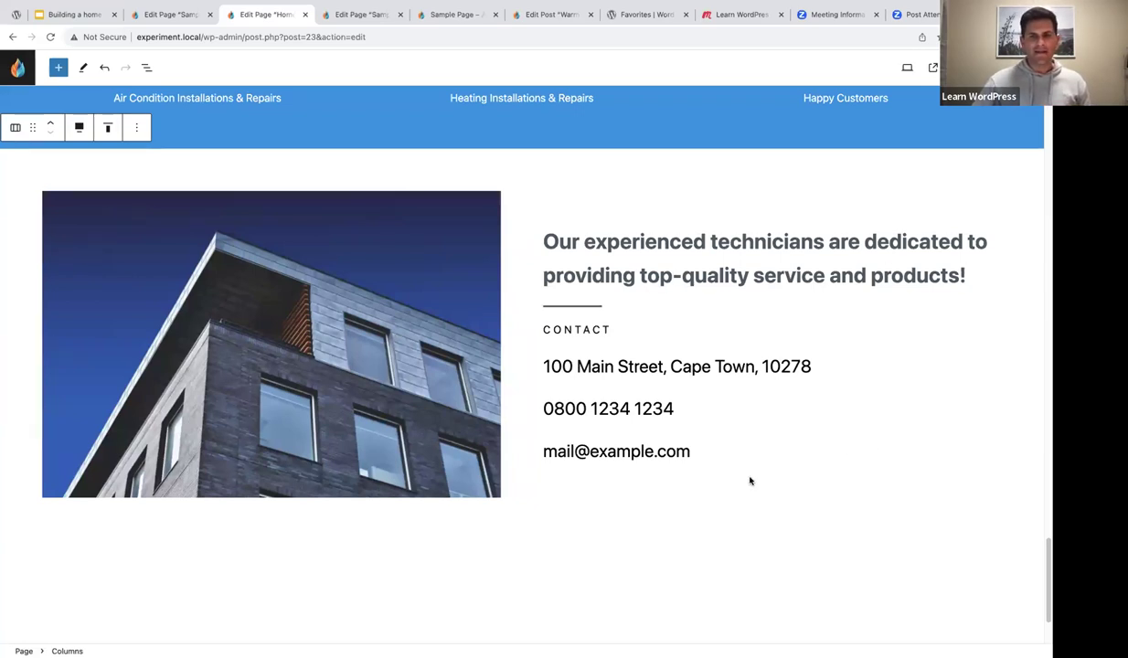
{"action": "scroll", "coordinate": [748, 480], "scroll_direction": "down", "scroll_amount": 1}
{"action": "scroll", "coordinate": [749, 479], "scroll_direction": "down", "scroll_amount": 2}
{"action": "scroll", "coordinate": [750, 480], "scroll_direction": "up", "scroll_amount": 3}
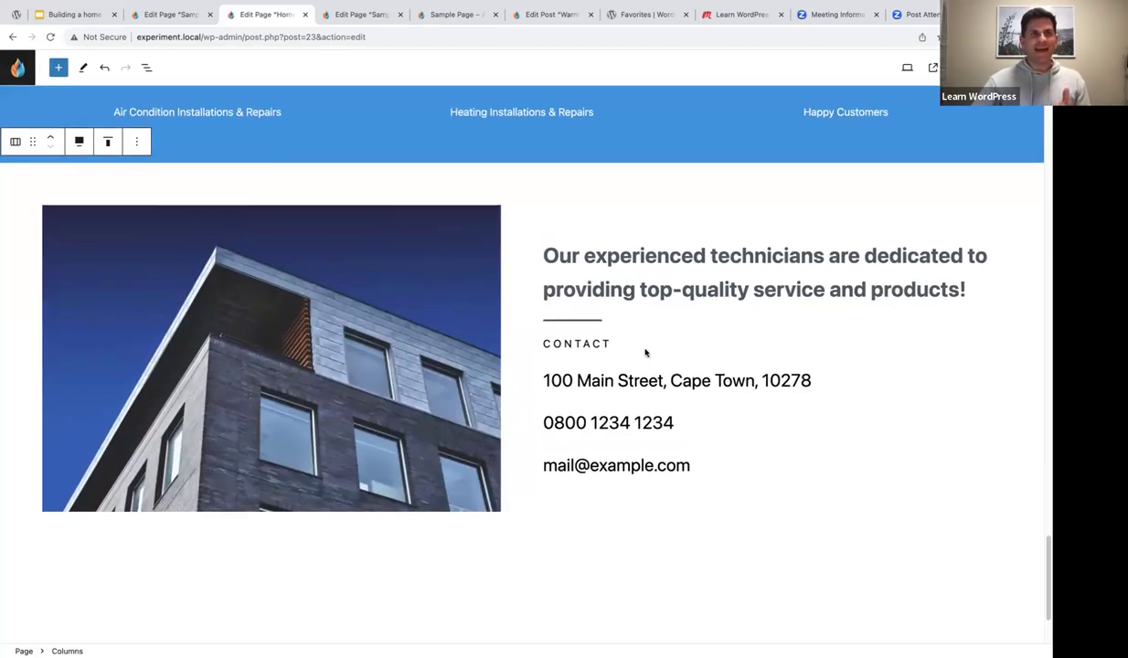
{"action": "scroll", "coordinate": [644, 353], "scroll_direction": "down", "scroll_amount": 1}
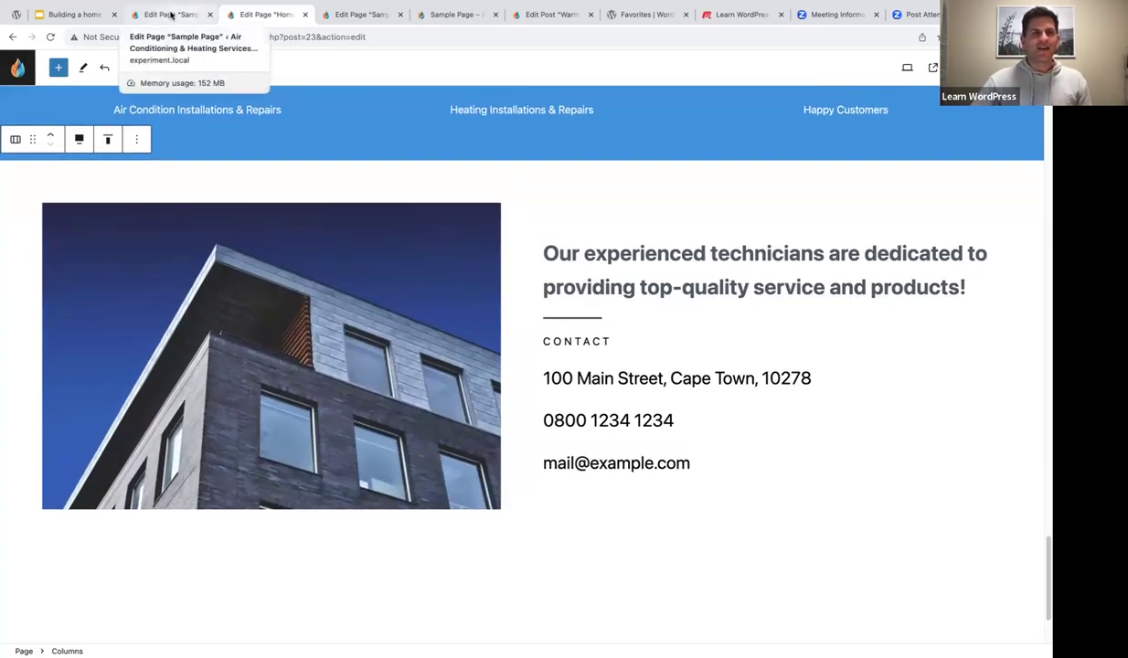
{"action": "left_click", "coordinate": [170, 13]}
{"action": "scroll", "coordinate": [307, 306], "scroll_direction": "down", "scroll_amount": 3}
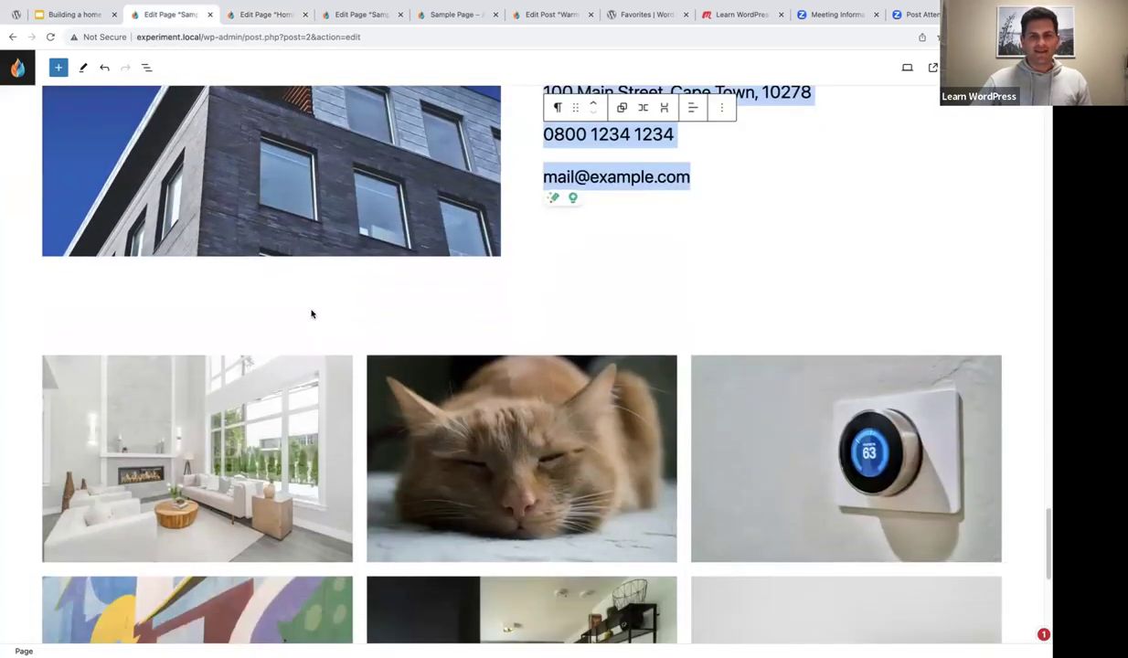
{"action": "scroll", "coordinate": [311, 314], "scroll_direction": "down", "scroll_amount": 5}
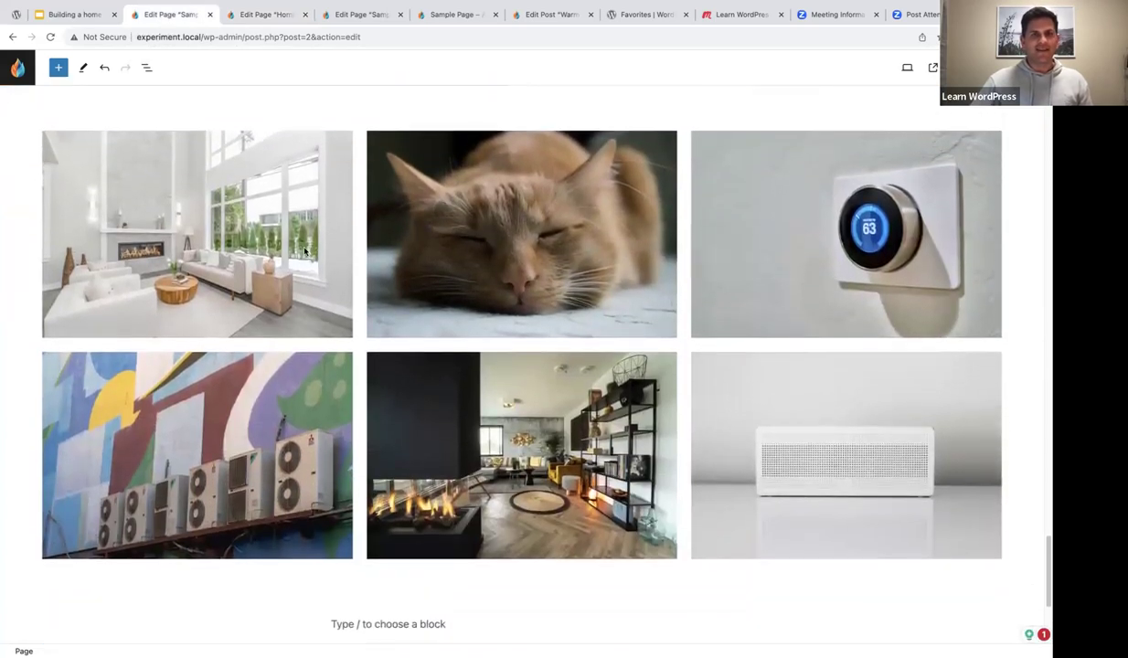
{"action": "left_click", "coordinate": [256, 16]}
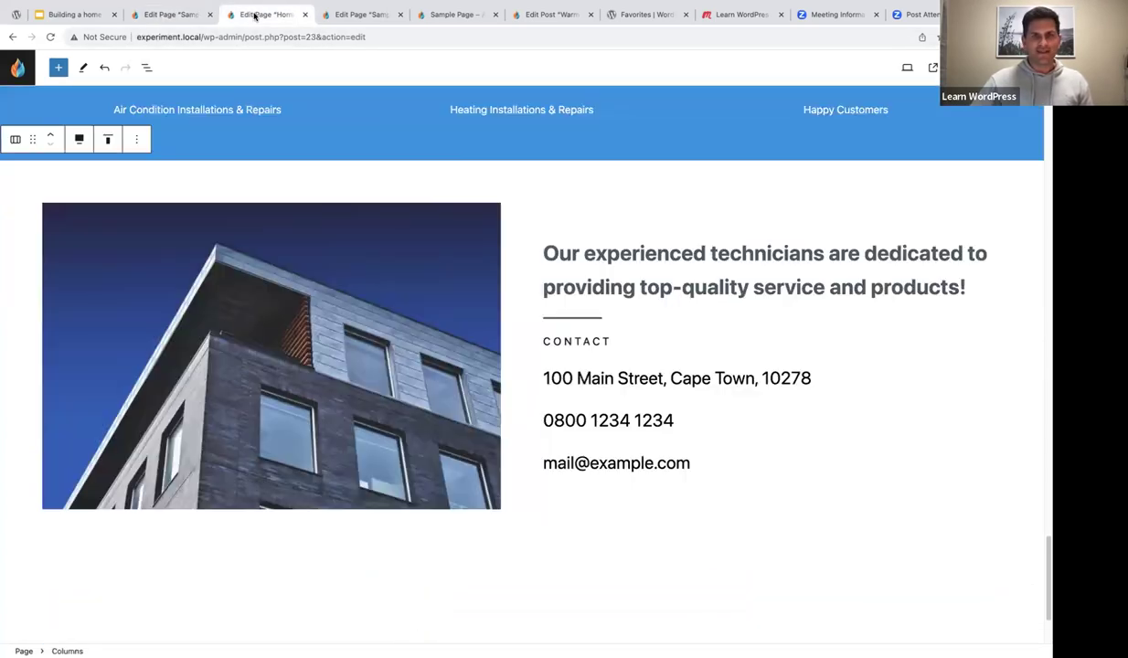
- Add a Gallery block after the building and contact Columns block on the home page
{"action": "left_click", "coordinate": [146, 67]}
{"action": "left_click", "coordinate": [193, 278]}
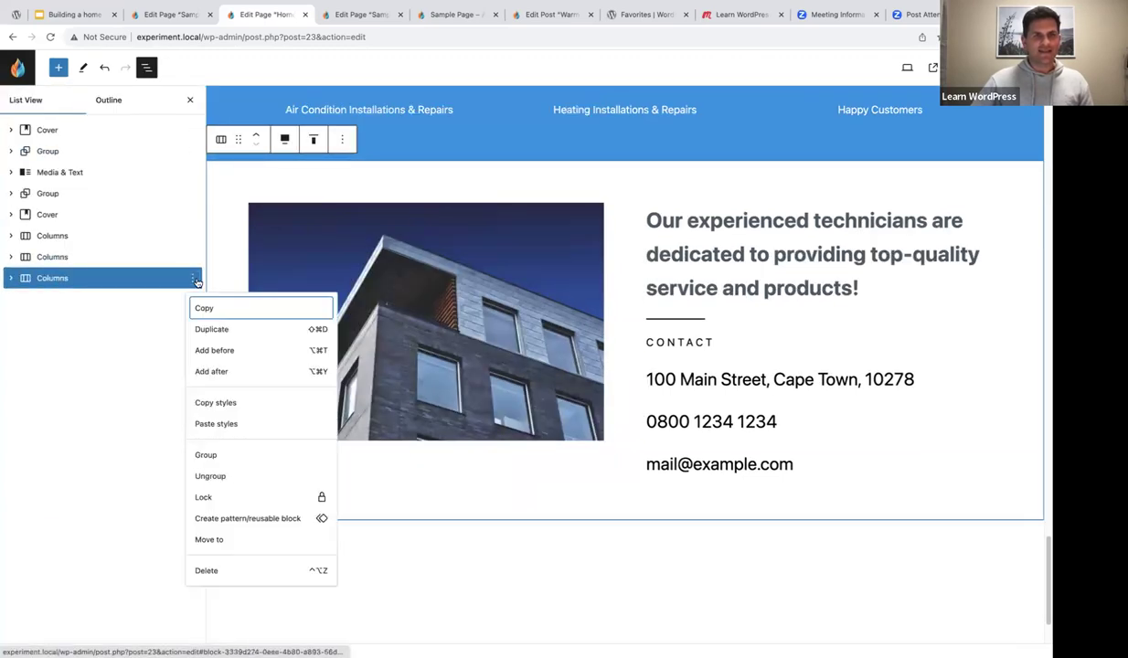
{"action": "left_click", "coordinate": [217, 370]}
{"action": "scroll", "coordinate": [405, 434], "scroll_direction": "down", "scroll_amount": 2}
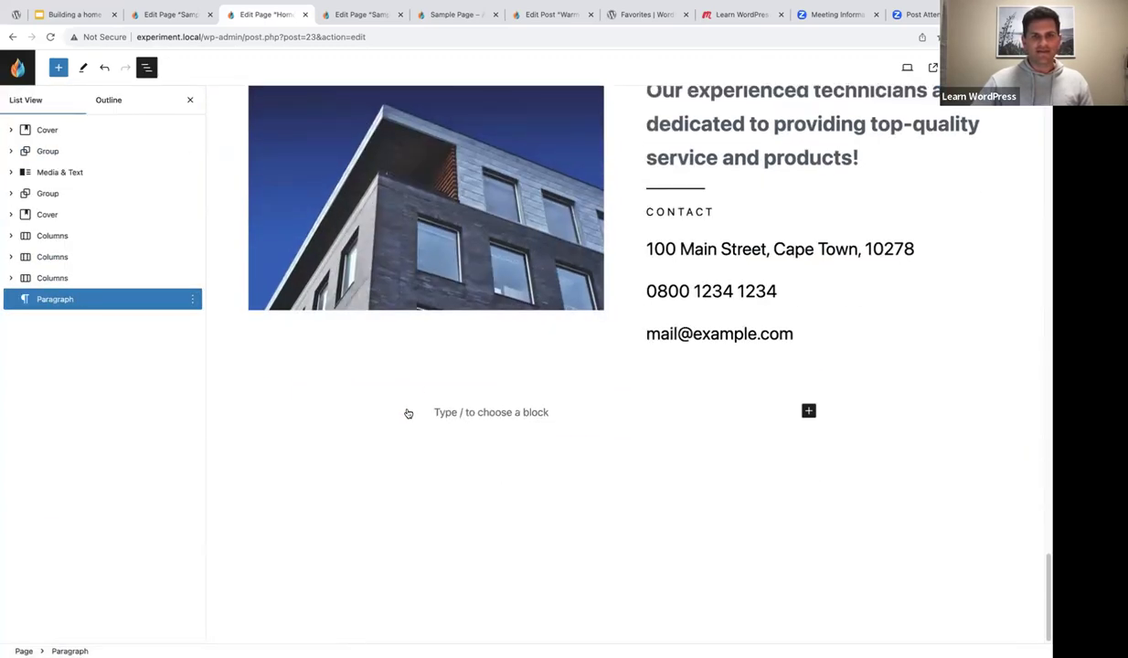
{"action": "type", "text": "/galler"}
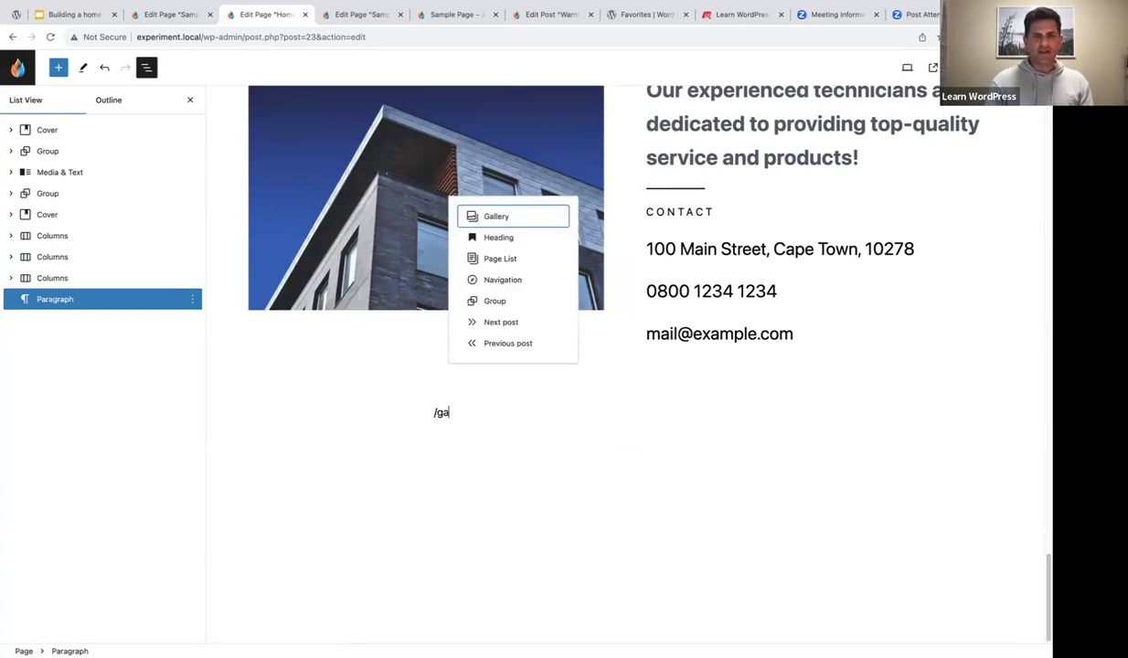
{"action": "left_click", "coordinate": [514, 390]}
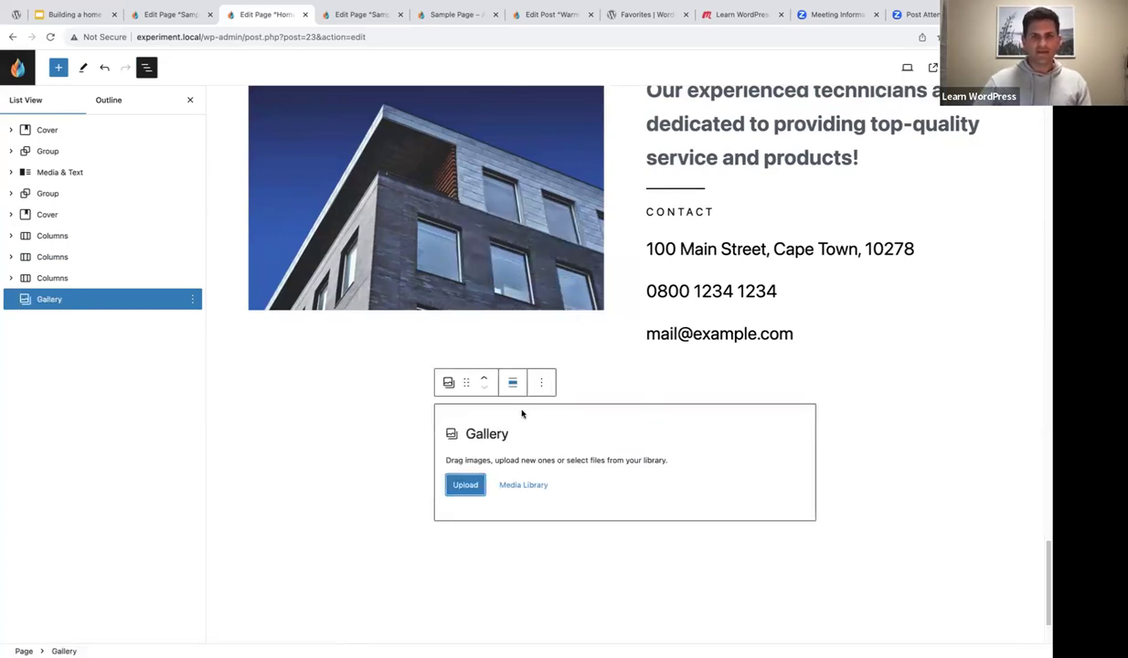
- Fill the gallery with six media library images: wooden cabin, white living room, cat, round thermostat, fireplace room and white speaker-like unit
{"action": "left_click", "coordinate": [511, 495]}
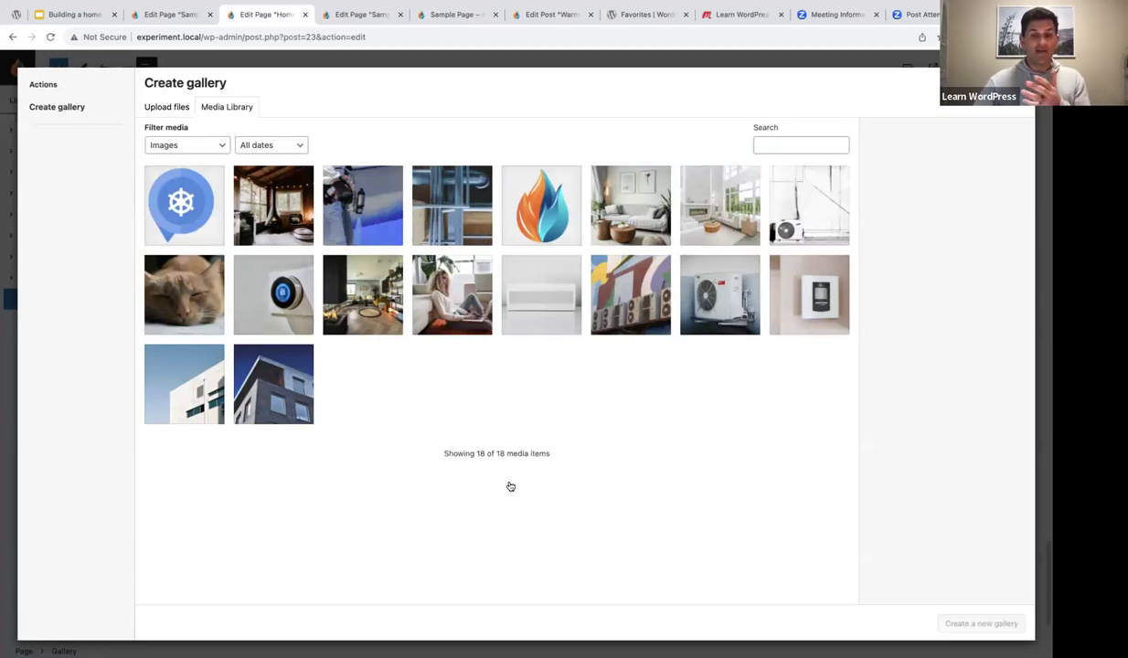
{"action": "left_click", "coordinate": [283, 211]}
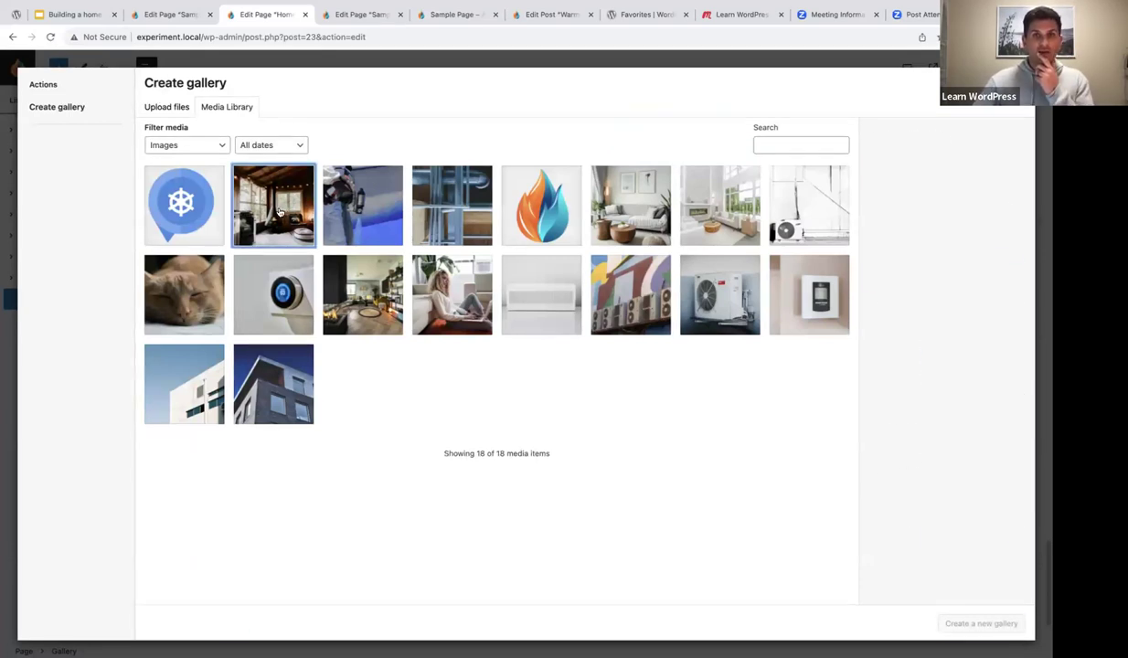
{"action": "left_click", "coordinate": [714, 213]}
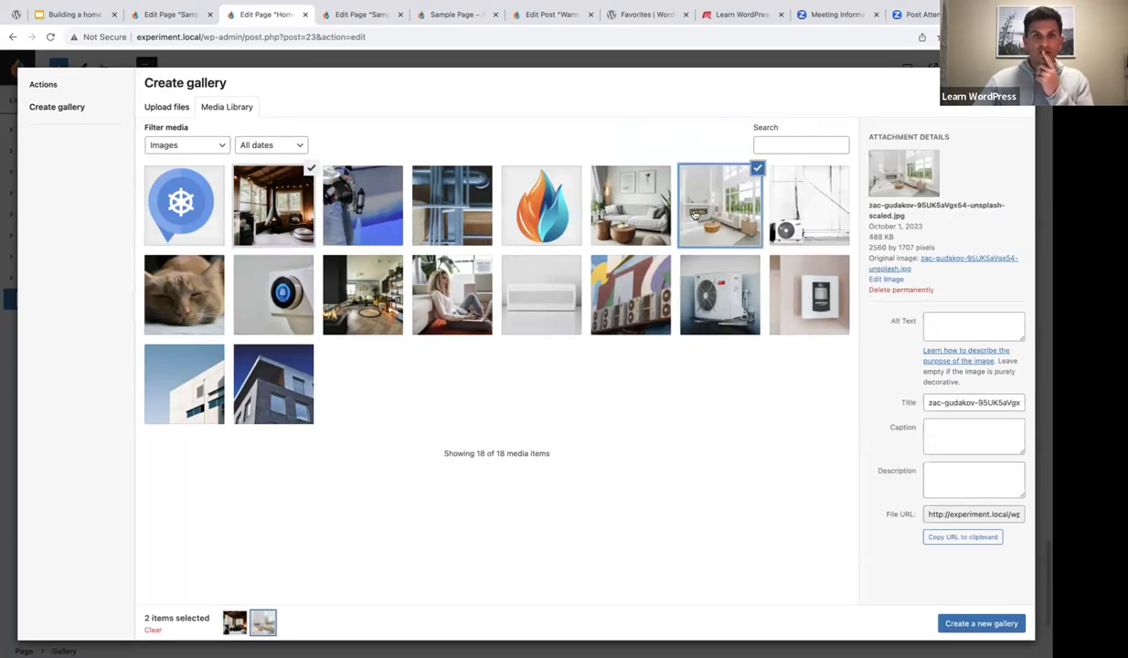
{"action": "left_click", "coordinate": [179, 273]}
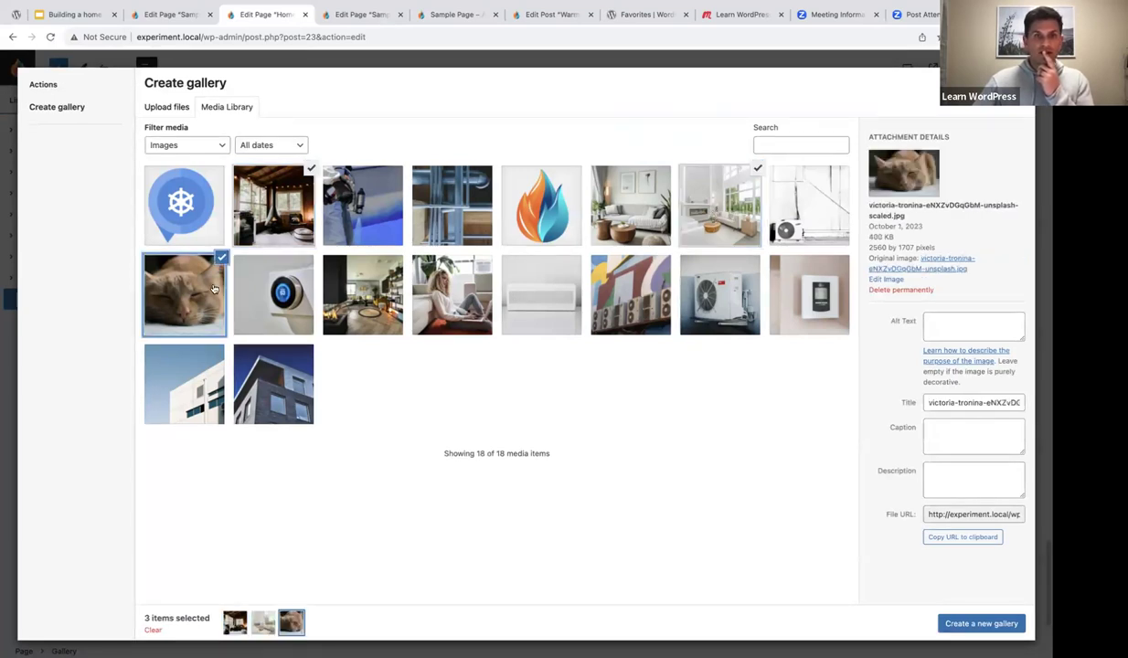
{"action": "left_click", "coordinate": [284, 291]}
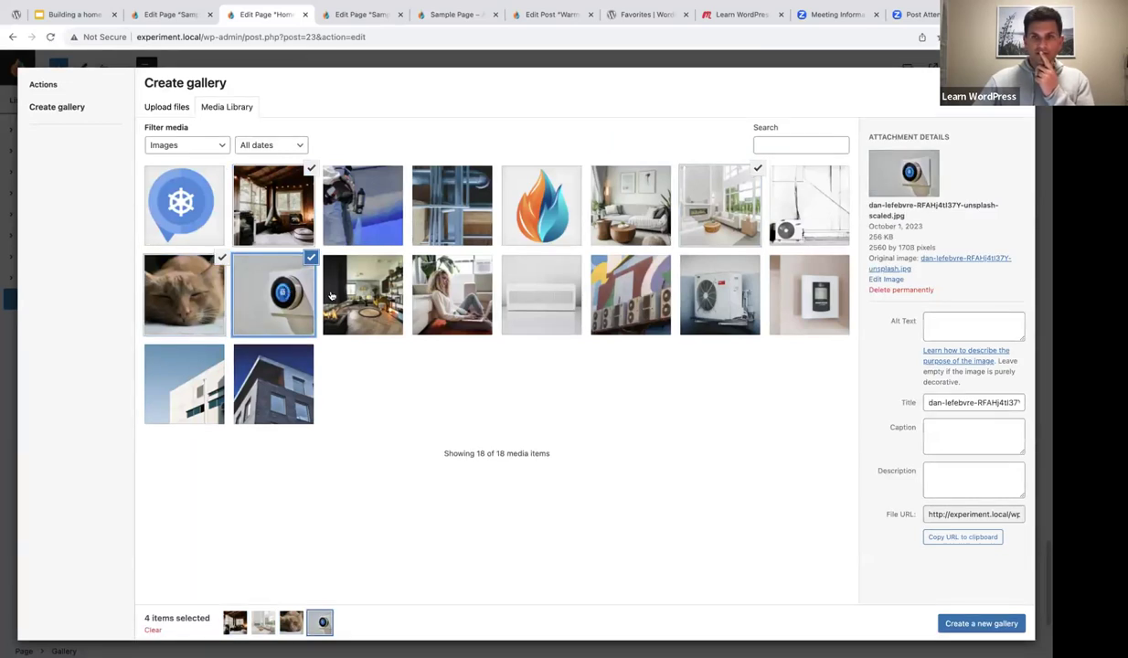
{"action": "left_click", "coordinate": [360, 295]}
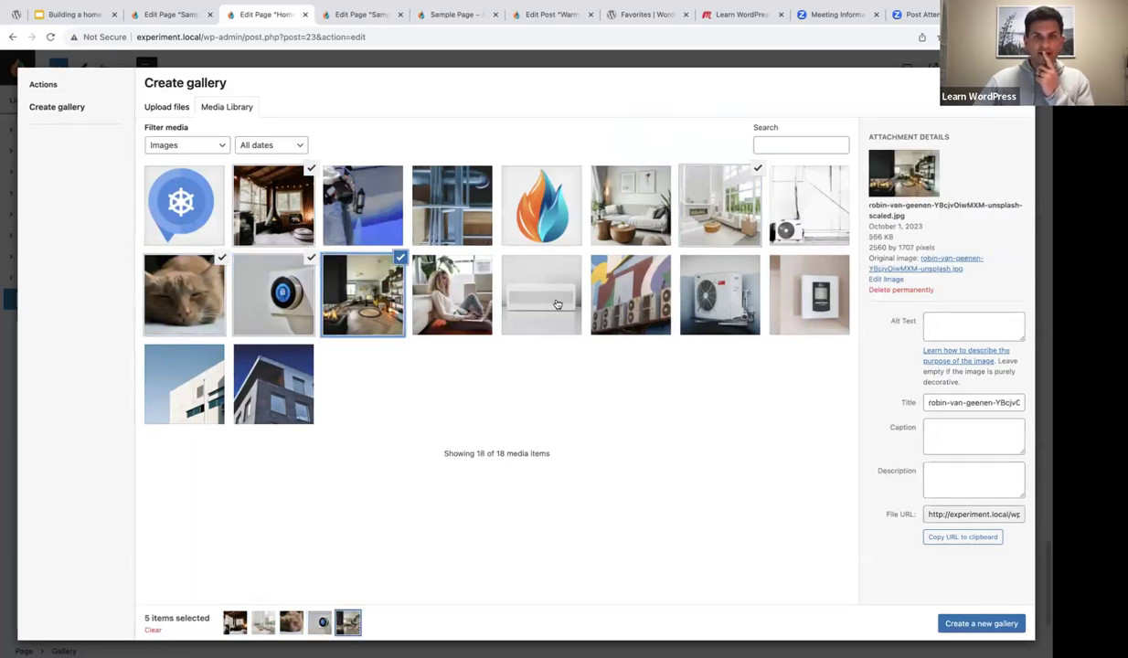
{"action": "left_click", "coordinate": [555, 304]}
{"action": "left_click", "coordinate": [984, 625]}
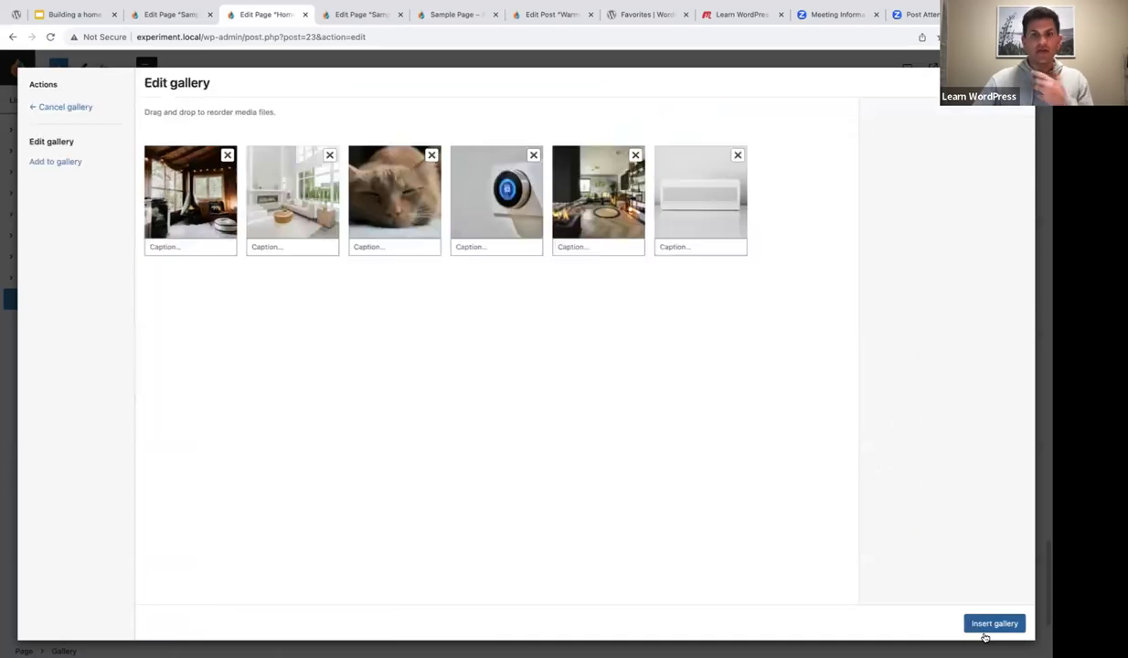
{"action": "left_click", "coordinate": [986, 624]}
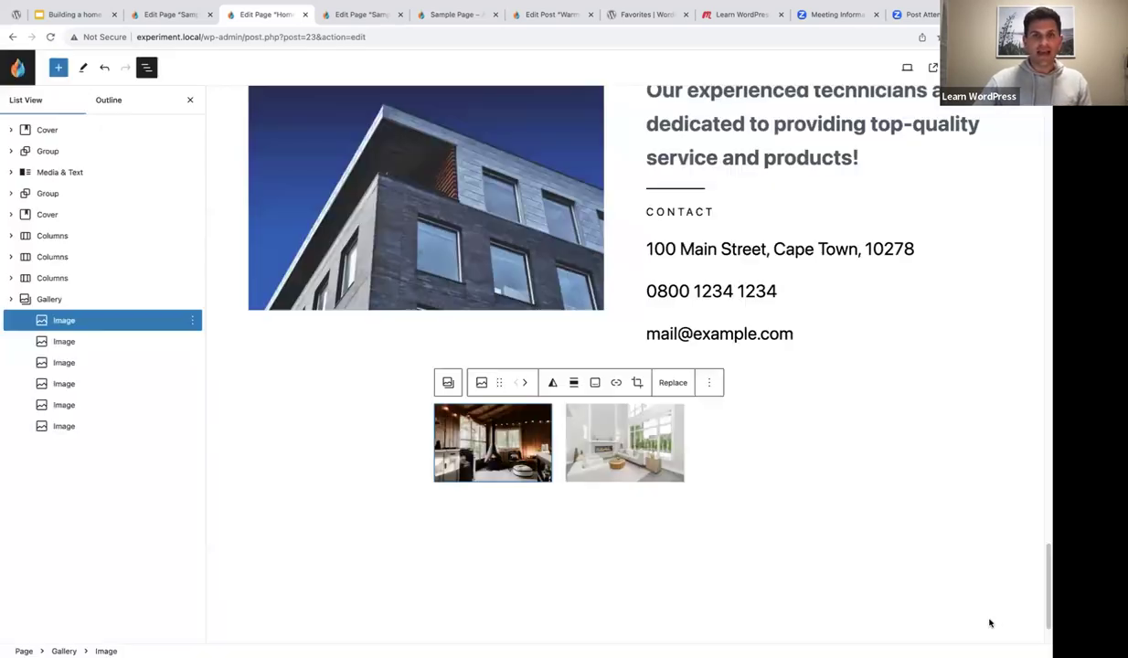
- Set the whole Gallery block to full width
{"action": "left_click", "coordinate": [74, 301]}
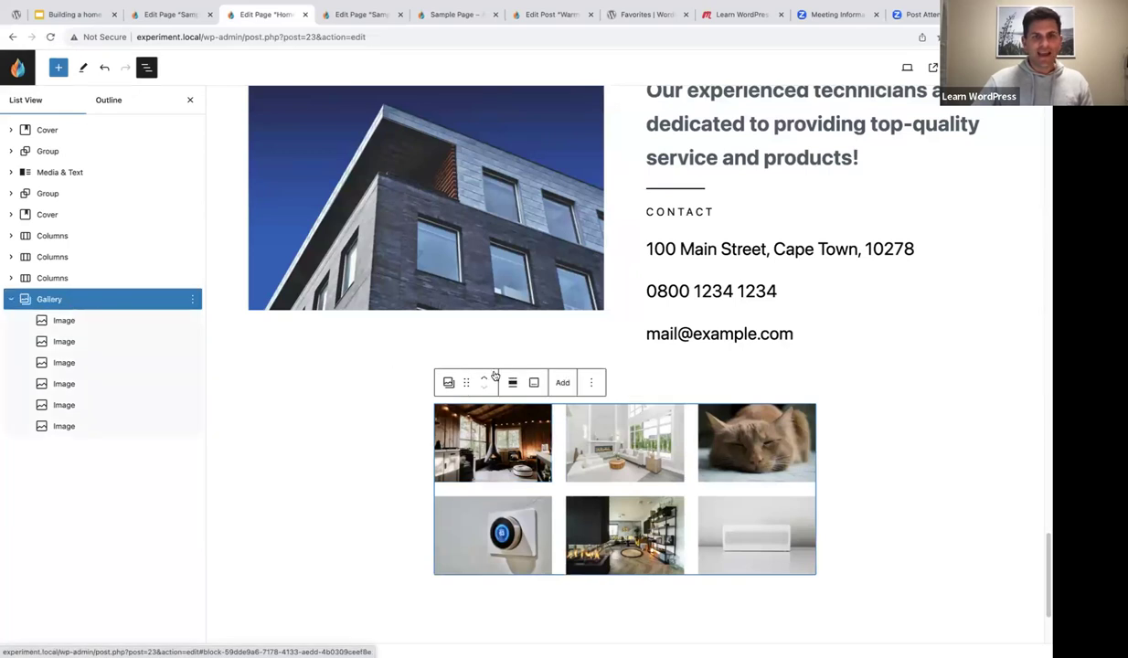
{"action": "left_click", "coordinate": [513, 383]}
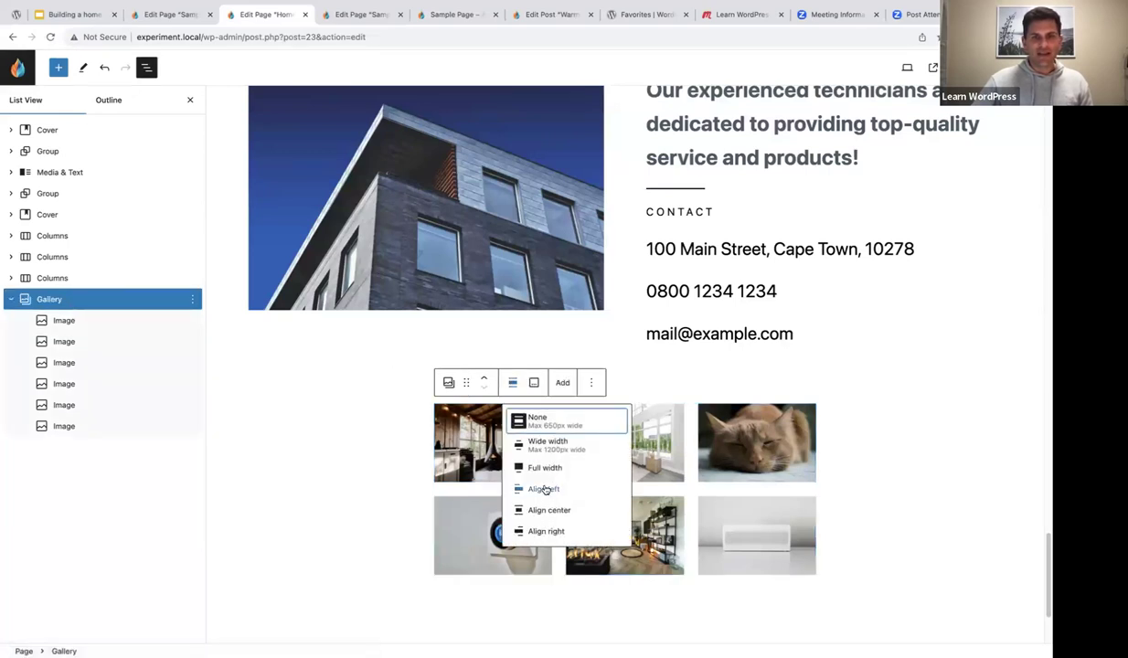
{"action": "left_click", "coordinate": [543, 469]}
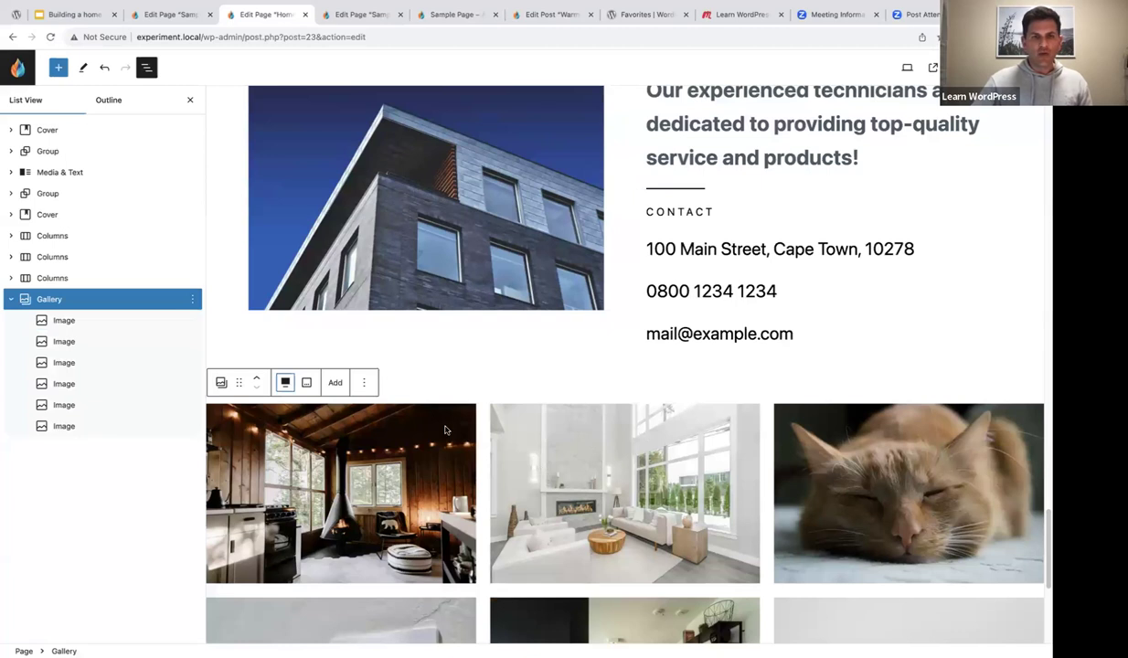
{"action": "scroll", "coordinate": [431, 386], "scroll_direction": "down", "scroll_amount": 3}
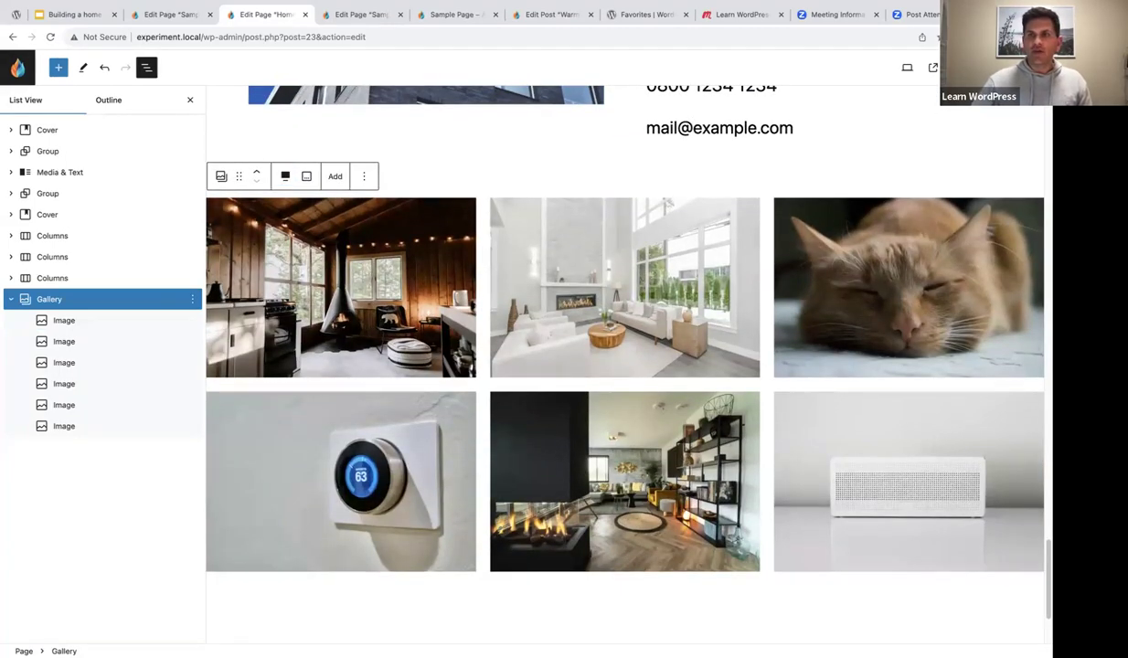
- Add padding to the Gallery block, setting both vertical and horizontal padding to the middle of the preset scale, and close both side panels
{"action": "key", "text": "ctrl+shift+comma"}
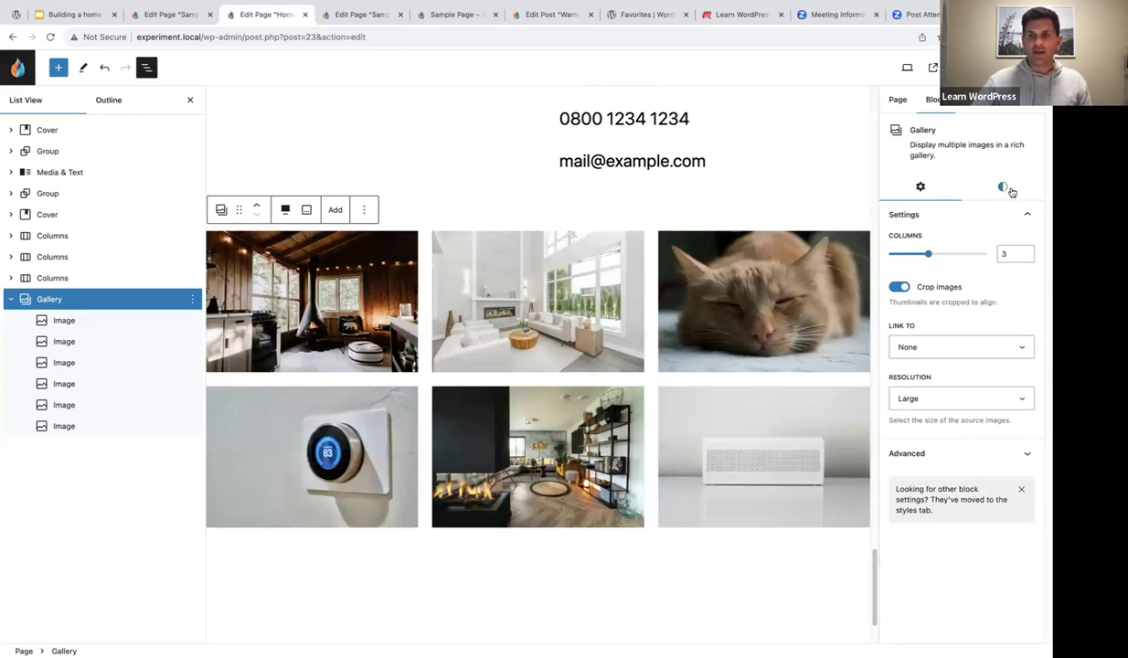
{"action": "left_click", "coordinate": [1003, 187]}
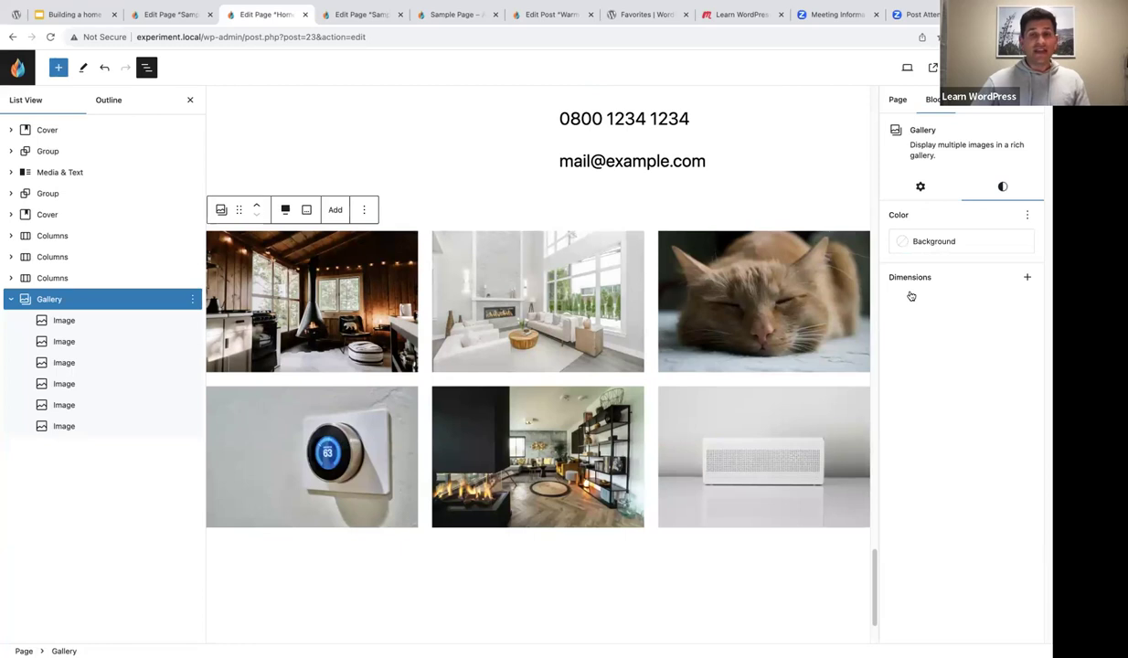
{"action": "left_click", "coordinate": [1027, 277]}
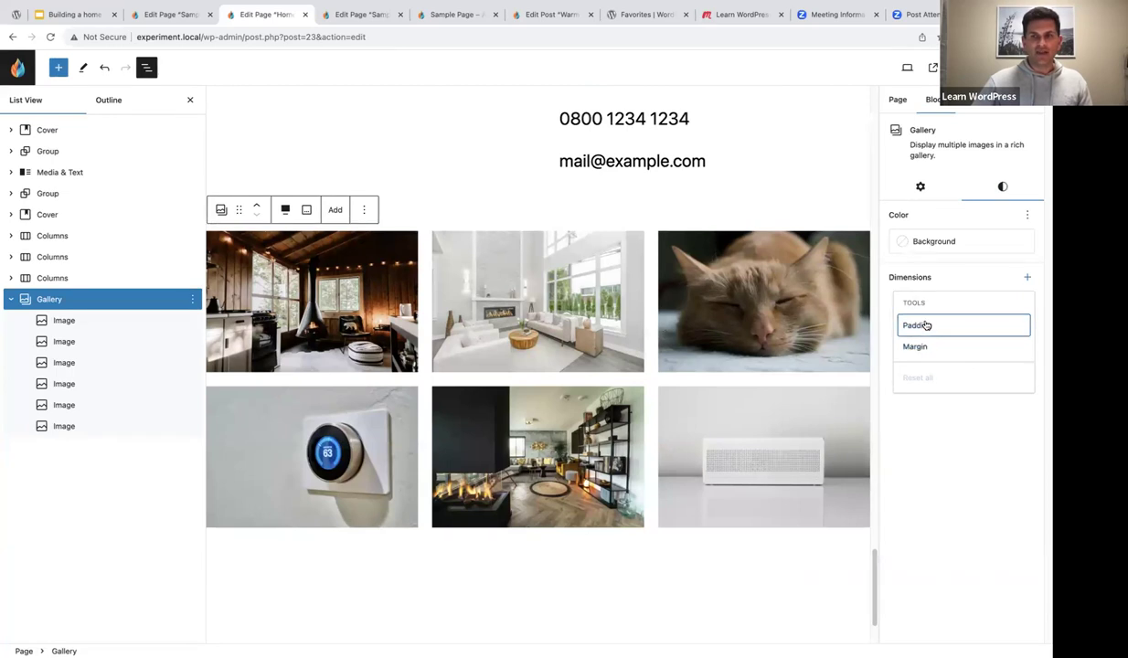
{"action": "left_click", "coordinate": [915, 325]}
{"action": "left_click_drag", "start_coordinate": [910, 317], "coordinate": [961, 317]}
{"action": "left_click_drag", "start_coordinate": [910, 349], "coordinate": [961, 346]}
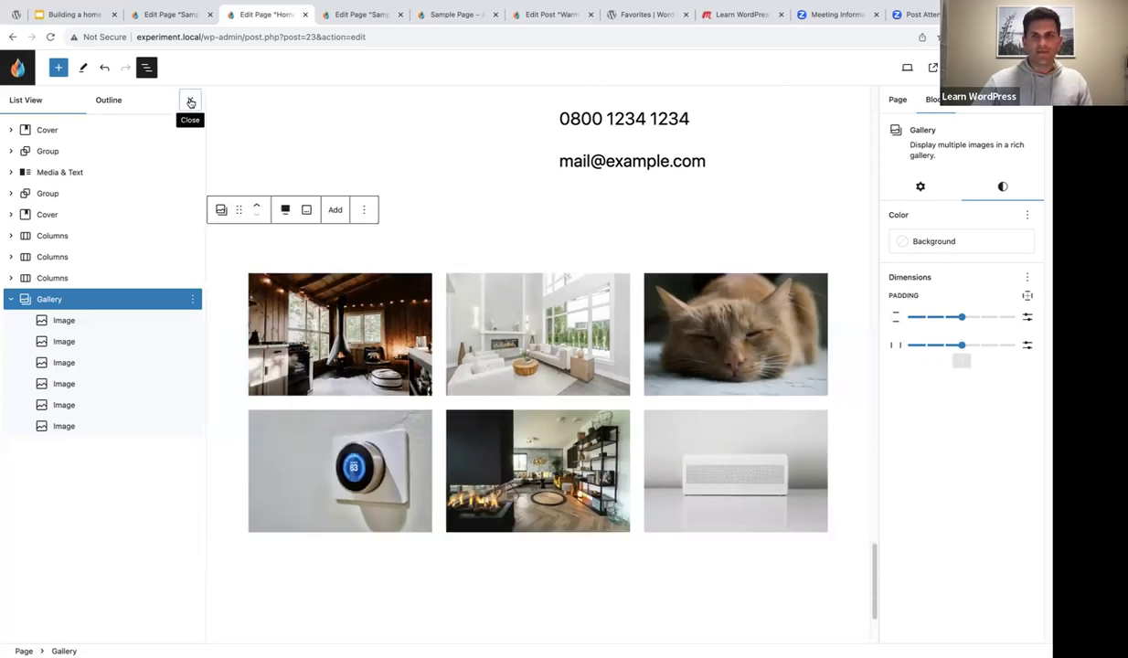
{"action": "left_click", "coordinate": [190, 101]}
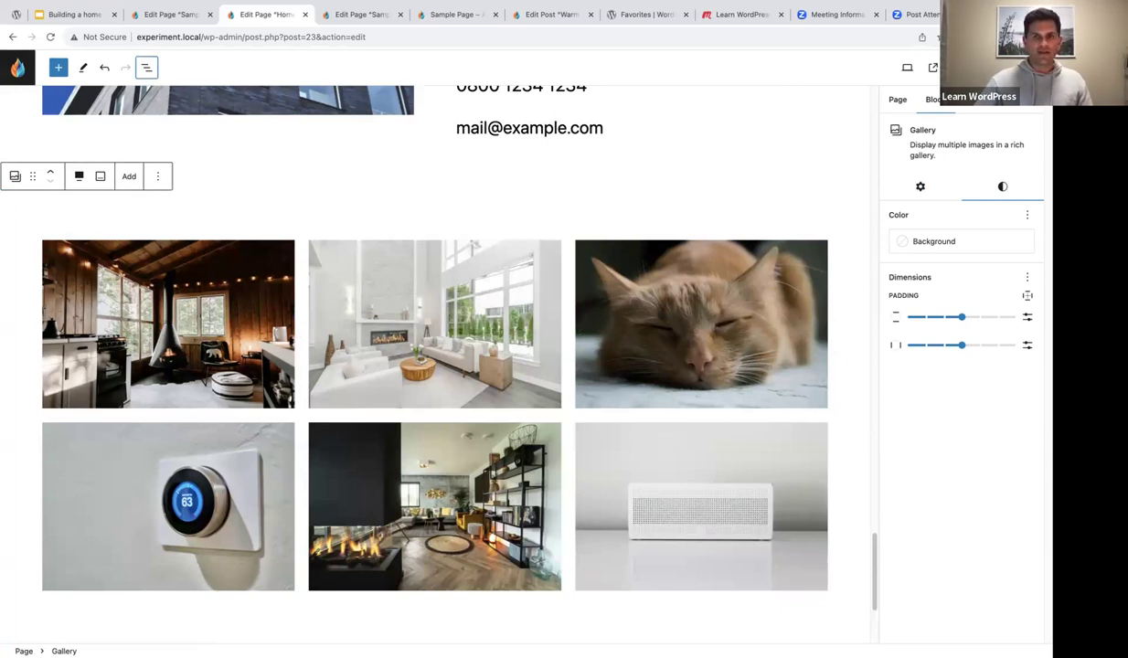
{"action": "left_click", "coordinate": [958, 67]}
- Review the home page's upper sections in the editor, from the hero cover through the experience and Quality Heating sections to What's new
{"action": "scroll", "coordinate": [935, 197], "scroll_direction": "down", "scroll_amount": 3}
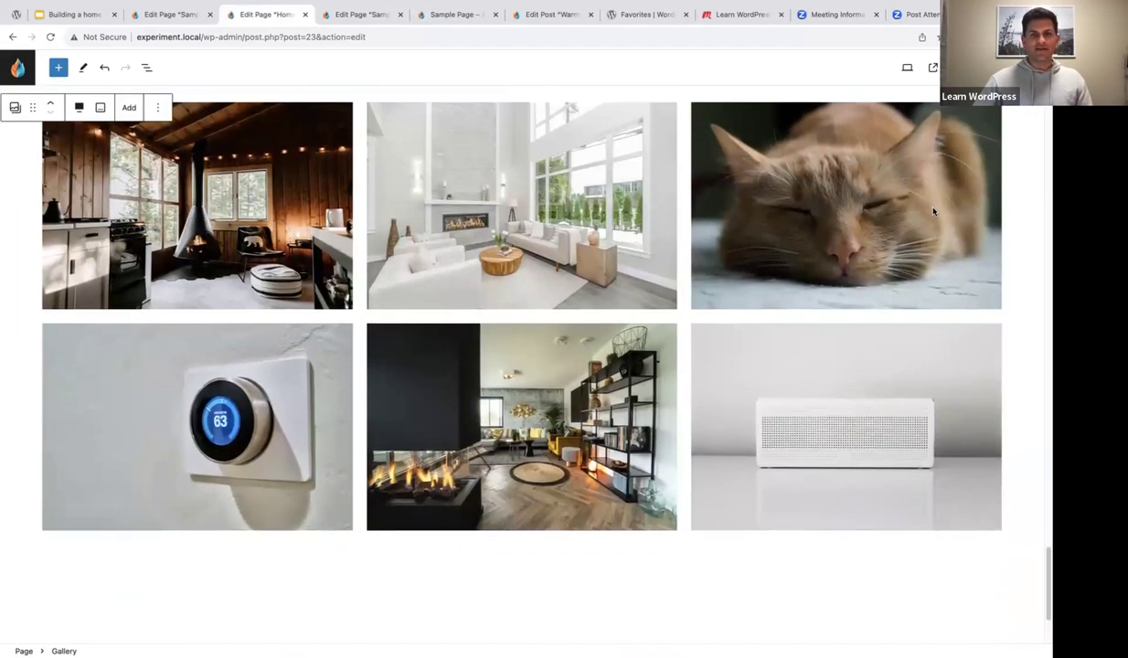
{"action": "scroll", "coordinate": [870, 228], "scroll_direction": "up", "scroll_amount": 6}
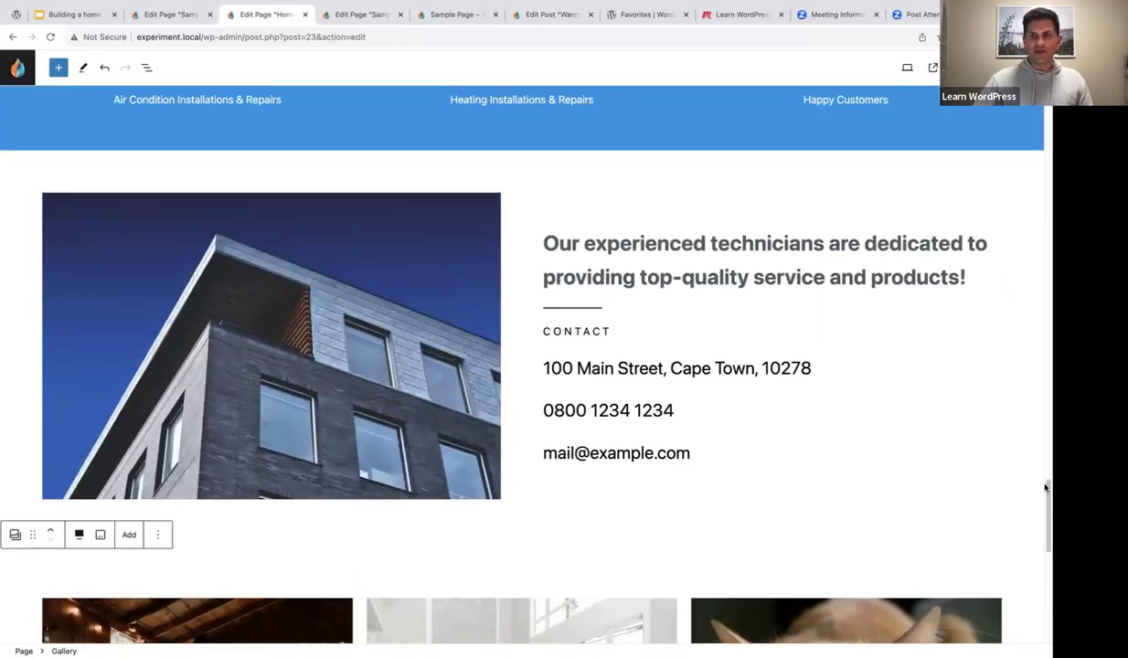
{"action": "left_click_drag", "start_coordinate": [1045, 487], "coordinate": [1048, 115]}
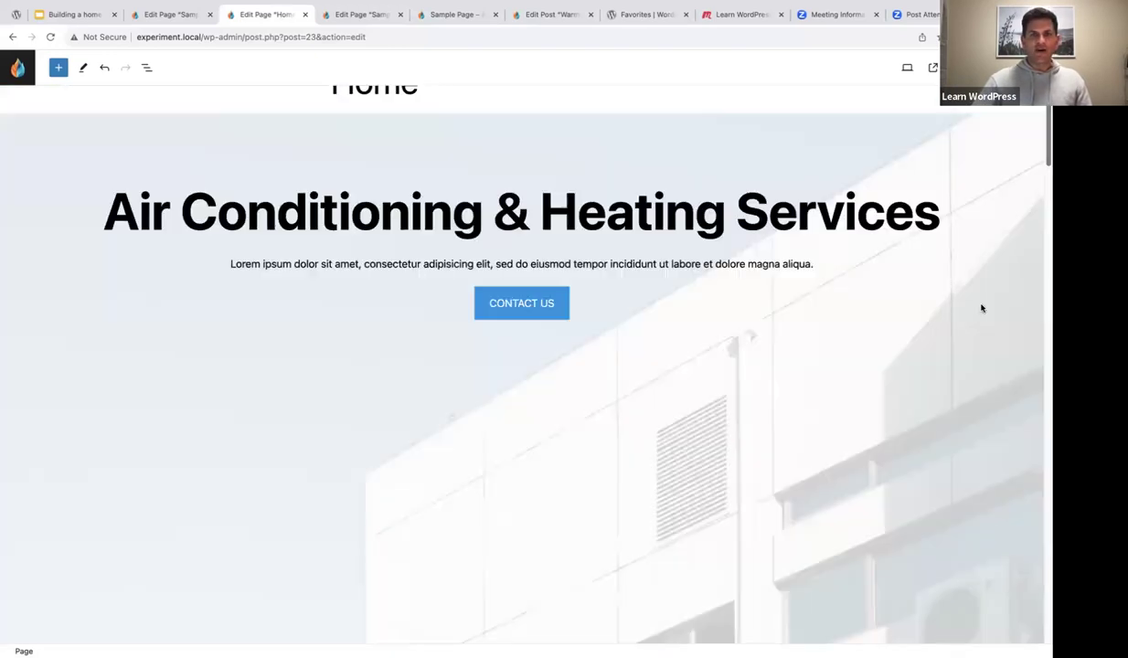
{"action": "scroll", "coordinate": [982, 308], "scroll_direction": "up", "scroll_amount": 1}
{"action": "scroll", "coordinate": [980, 310], "scroll_direction": "down", "scroll_amount": 2}
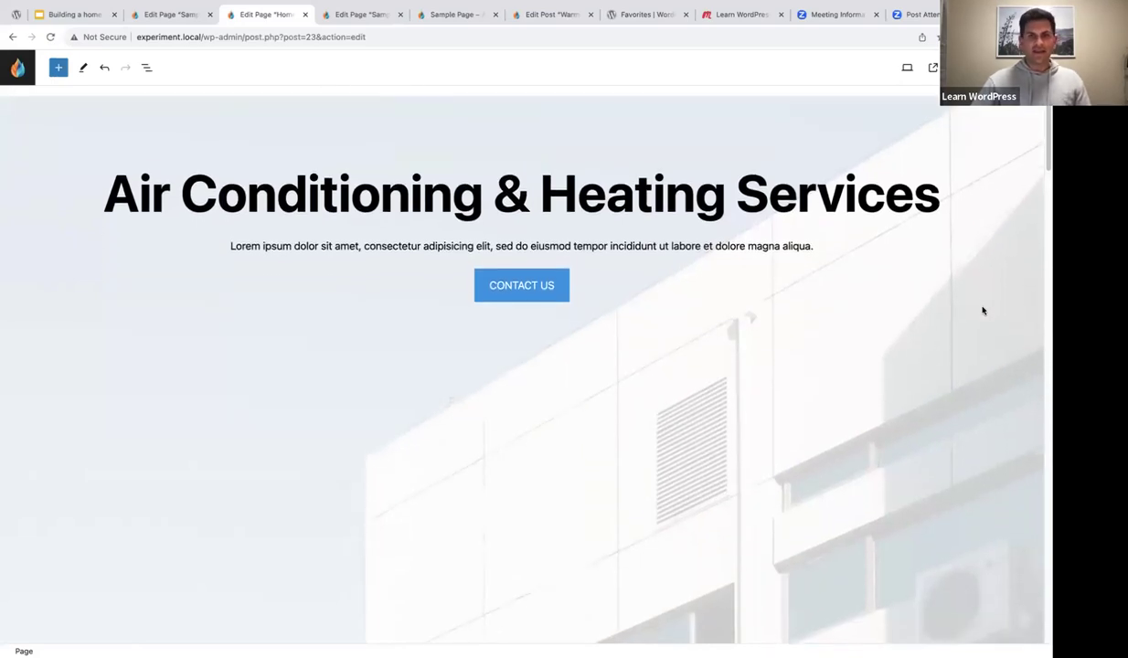
{"action": "scroll", "coordinate": [983, 311], "scroll_direction": "down", "scroll_amount": 5}
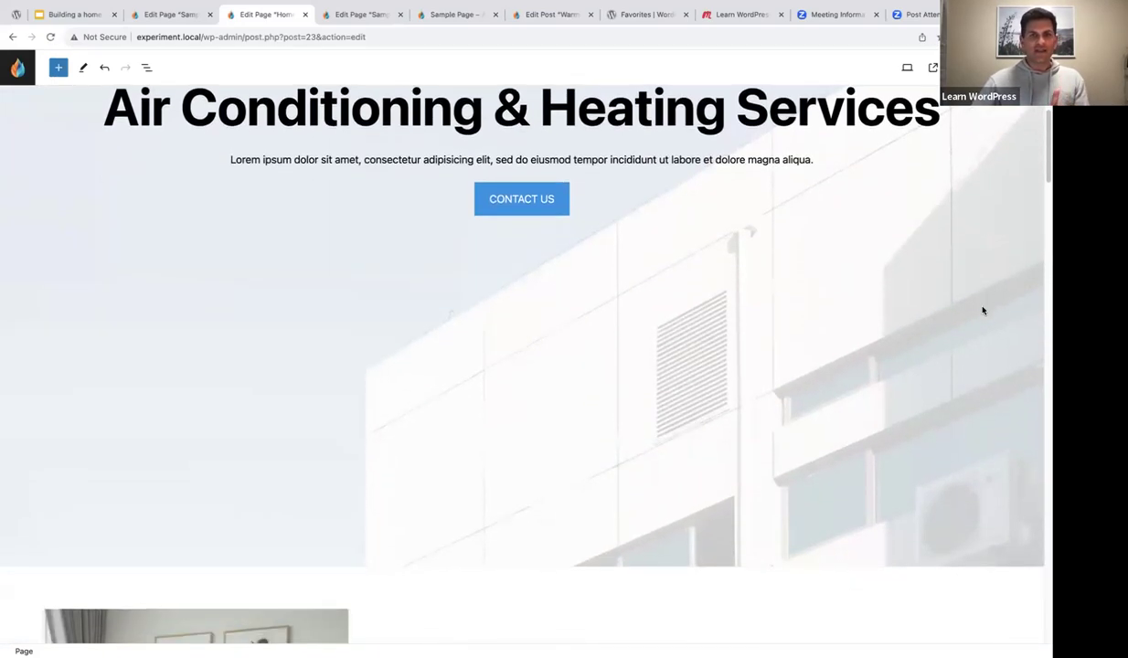
{"action": "scroll", "coordinate": [981, 307], "scroll_direction": "down", "scroll_amount": 1}
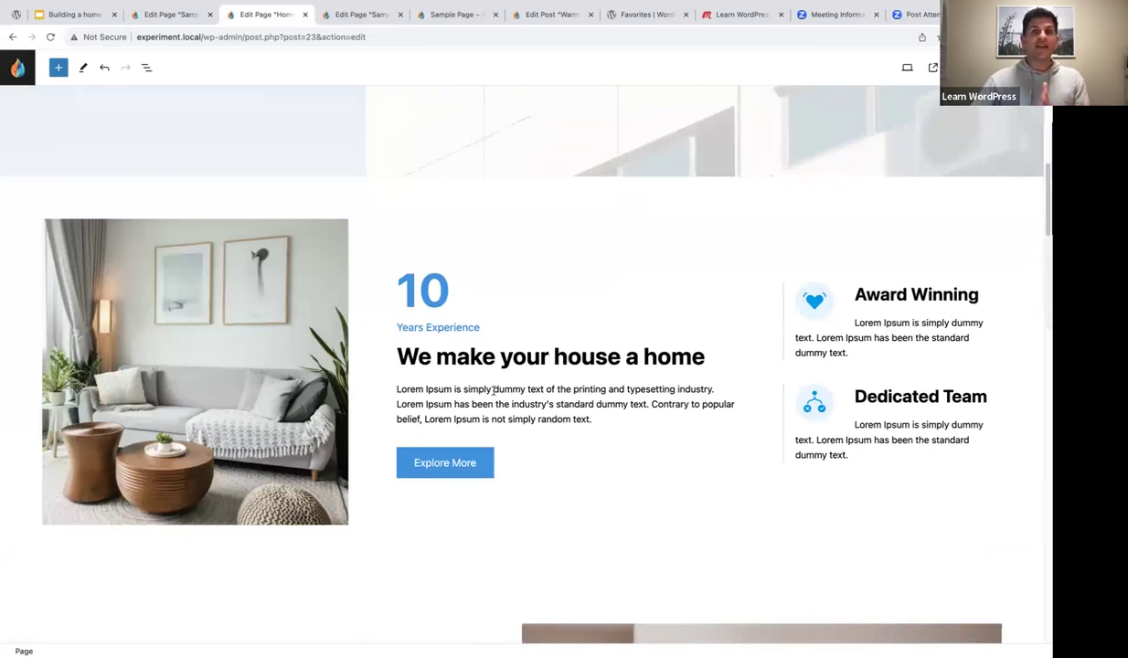
{"action": "mouse_move", "coordinate": [866, 368]}
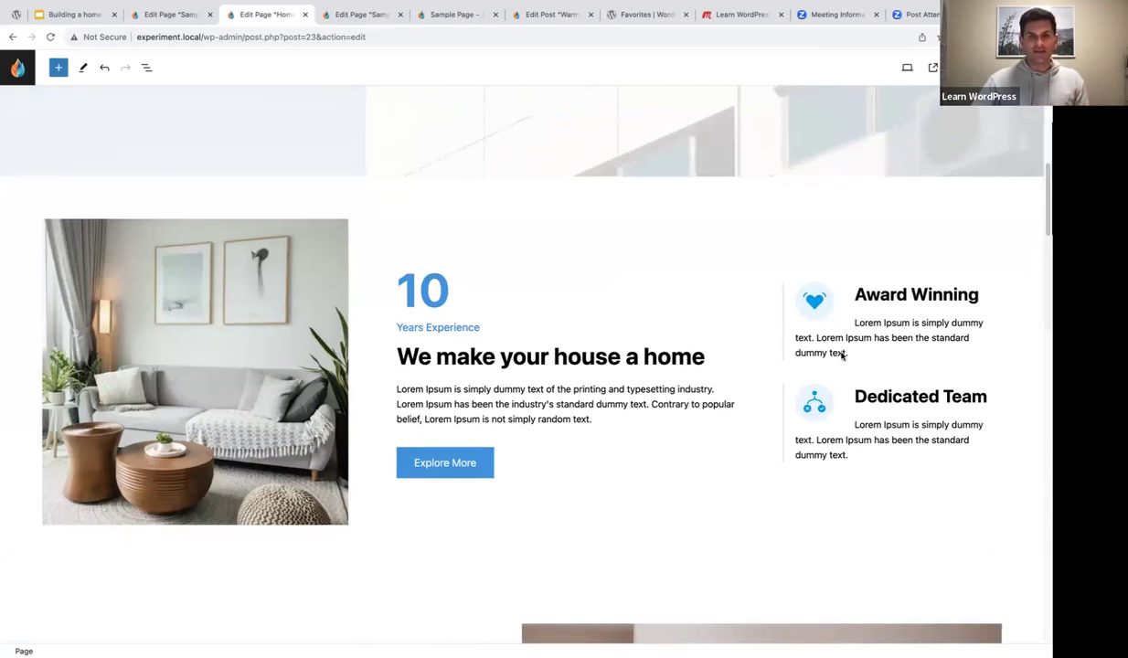
{"action": "scroll", "coordinate": [839, 355], "scroll_direction": "down", "scroll_amount": 10}
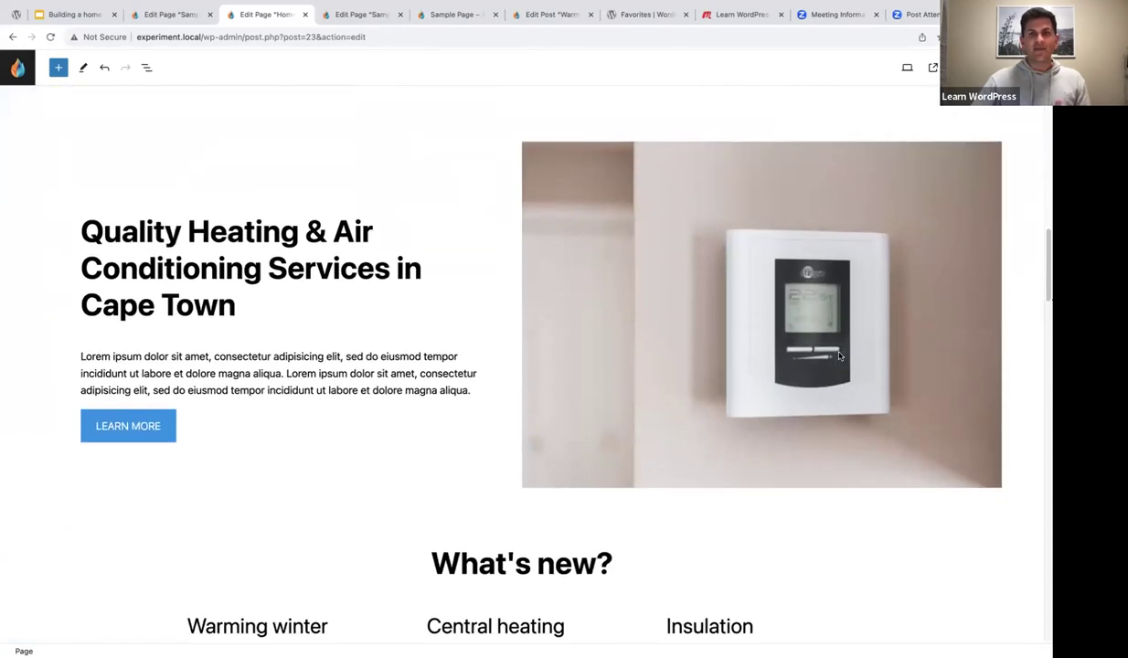
{"action": "scroll", "coordinate": [839, 356], "scroll_direction": "down", "scroll_amount": 8}
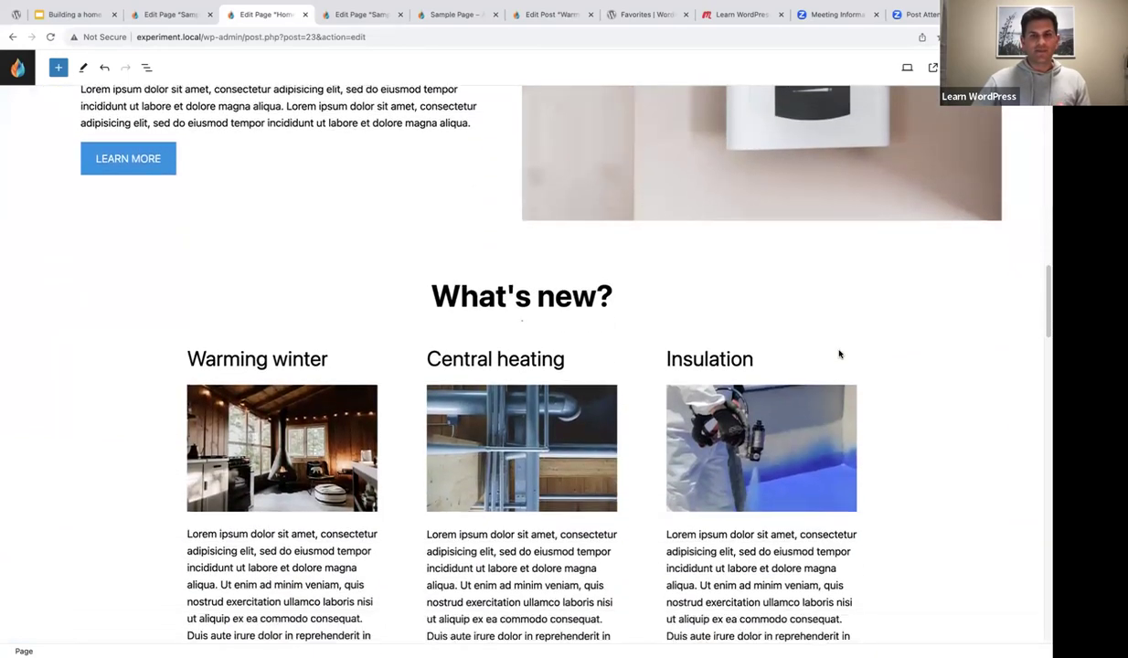
{"action": "scroll", "coordinate": [839, 354], "scroll_direction": "down", "scroll_amount": 2}
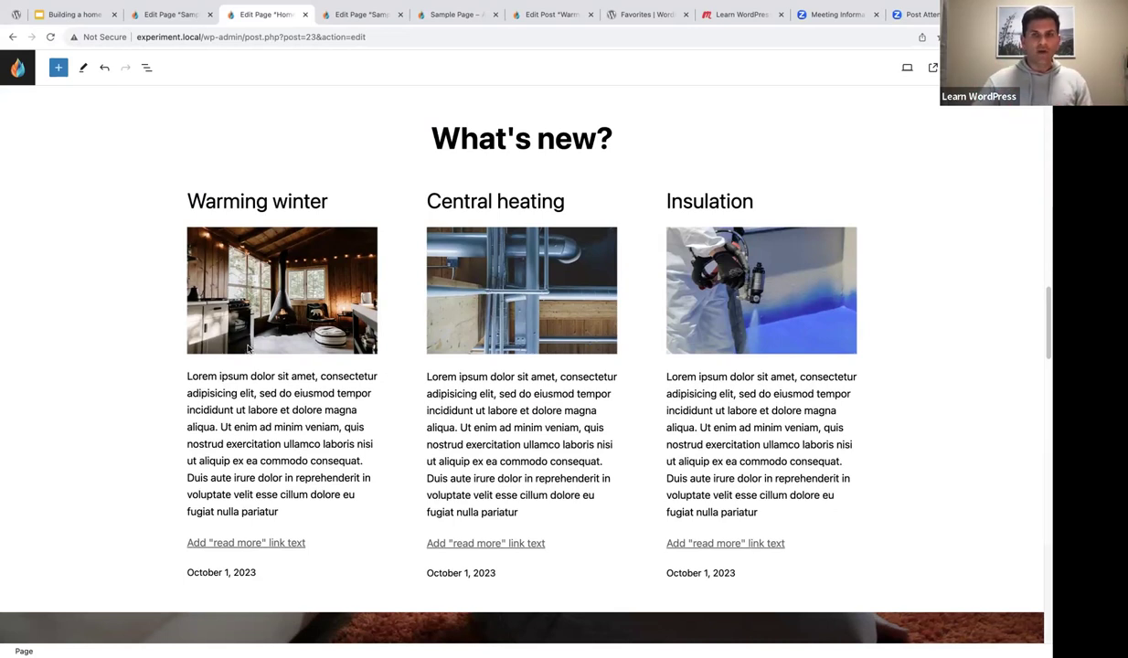
- Review the home page's lower sections in the editor, from the comfort cover through the numbers and contact columns to the image gallery
{"action": "scroll", "coordinate": [387, 395], "scroll_direction": "down", "scroll_amount": 3}
{"action": "scroll", "coordinate": [390, 397], "scroll_direction": "down", "scroll_amount": 8}
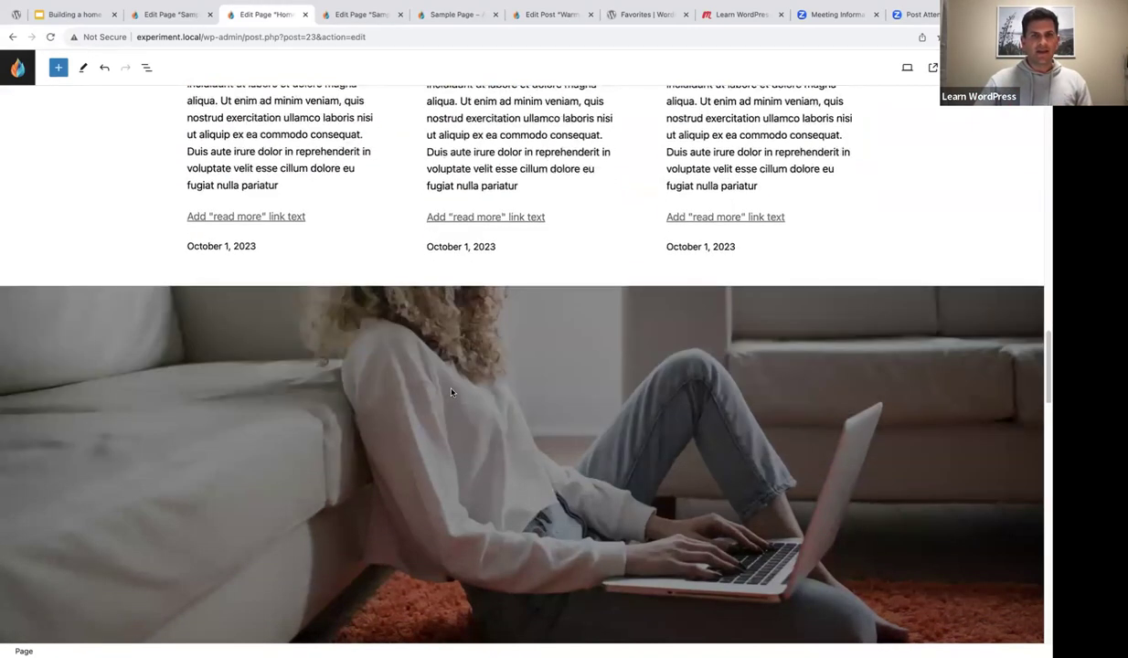
{"action": "scroll", "coordinate": [480, 379], "scroll_direction": "down", "scroll_amount": 1}
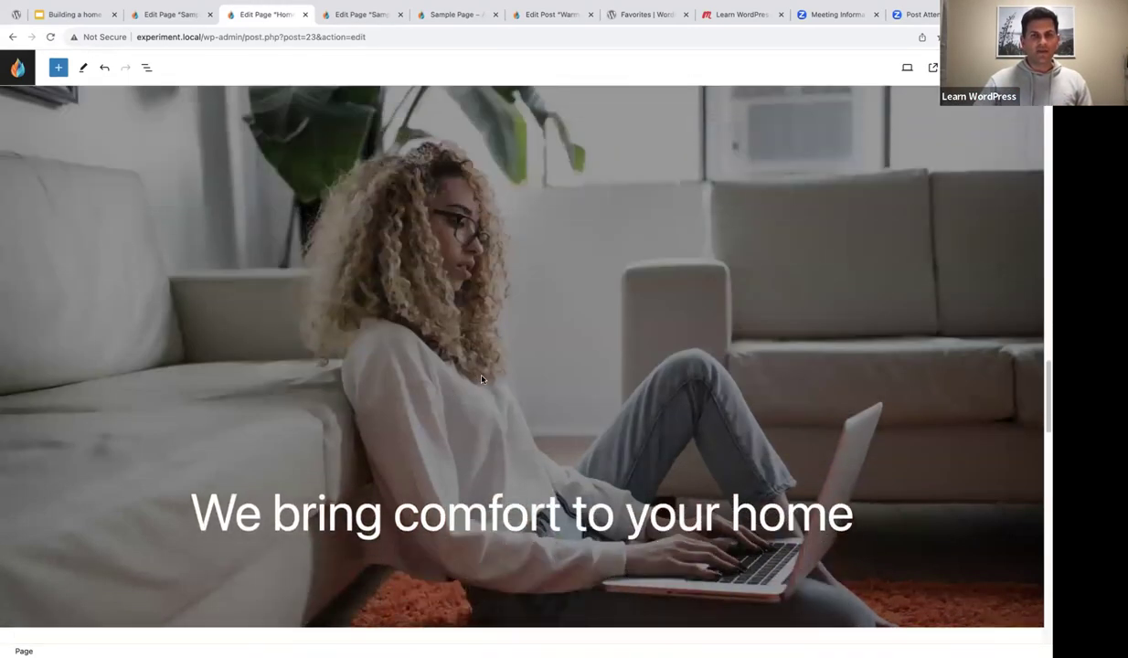
{"action": "scroll", "coordinate": [483, 379], "scroll_direction": "down", "scroll_amount": 2}
{"action": "scroll", "coordinate": [483, 379], "scroll_direction": "up", "scroll_amount": 4}
{"action": "scroll", "coordinate": [485, 378], "scroll_direction": "down", "scroll_amount": 2}
{"action": "scroll", "coordinate": [485, 379], "scroll_direction": "down", "scroll_amount": 10}
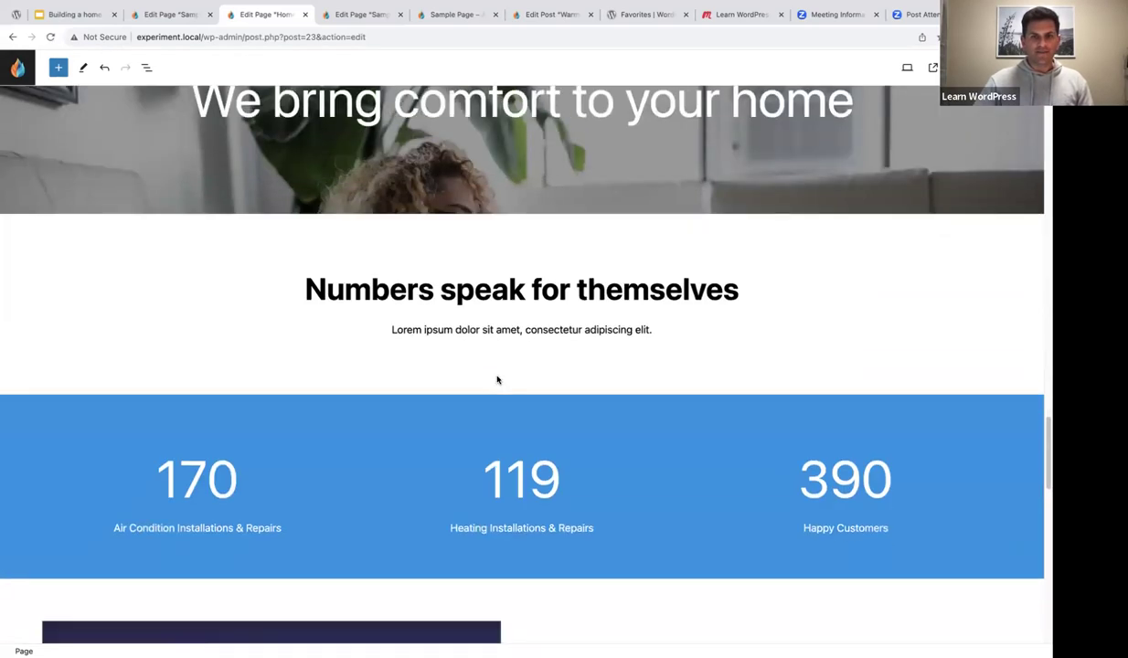
{"action": "scroll", "coordinate": [497, 379], "scroll_direction": "down", "scroll_amount": 1}
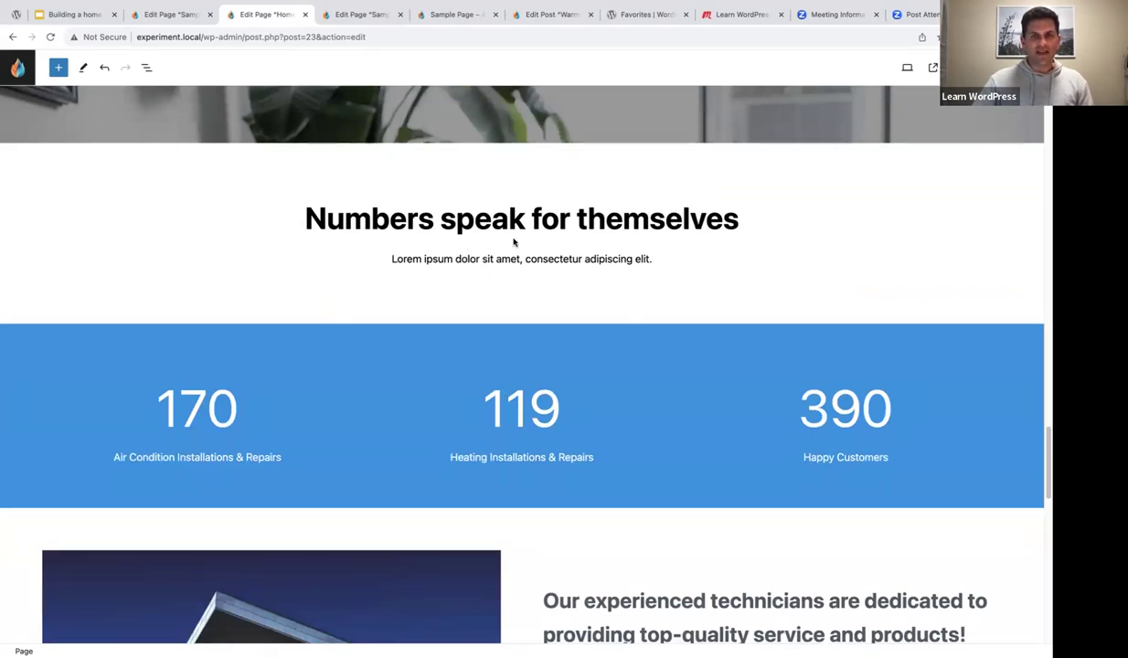
{"action": "scroll", "coordinate": [561, 293], "scroll_direction": "down", "scroll_amount": 2}
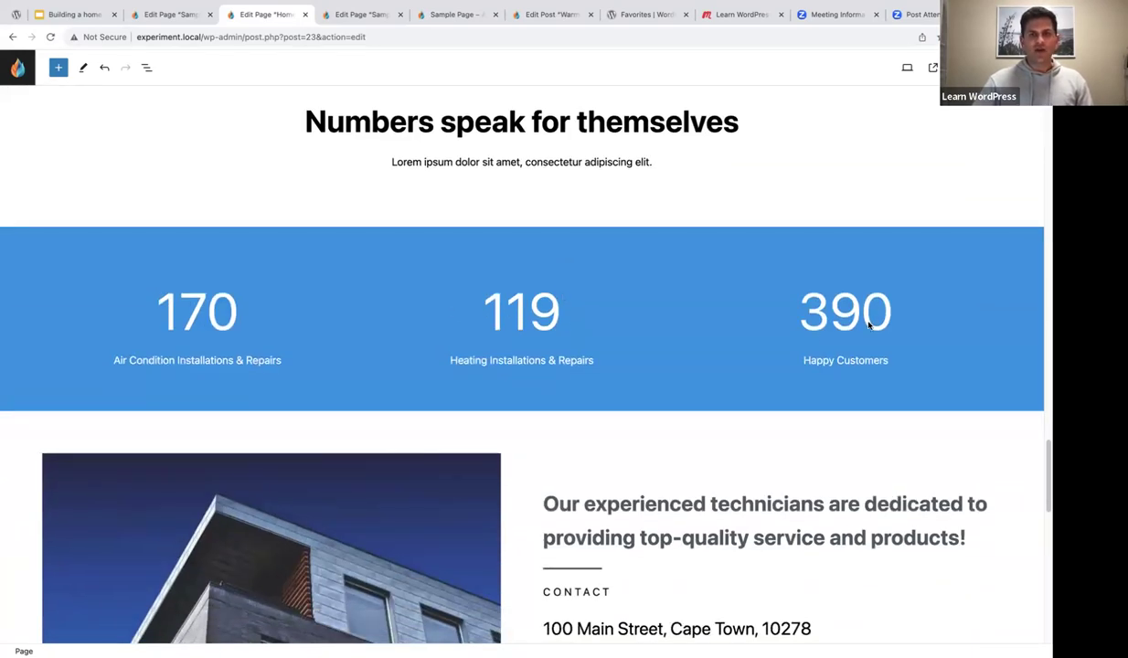
{"action": "scroll", "coordinate": [866, 321], "scroll_direction": "down", "scroll_amount": 2}
{"action": "scroll", "coordinate": [861, 318], "scroll_direction": "down", "scroll_amount": 4}
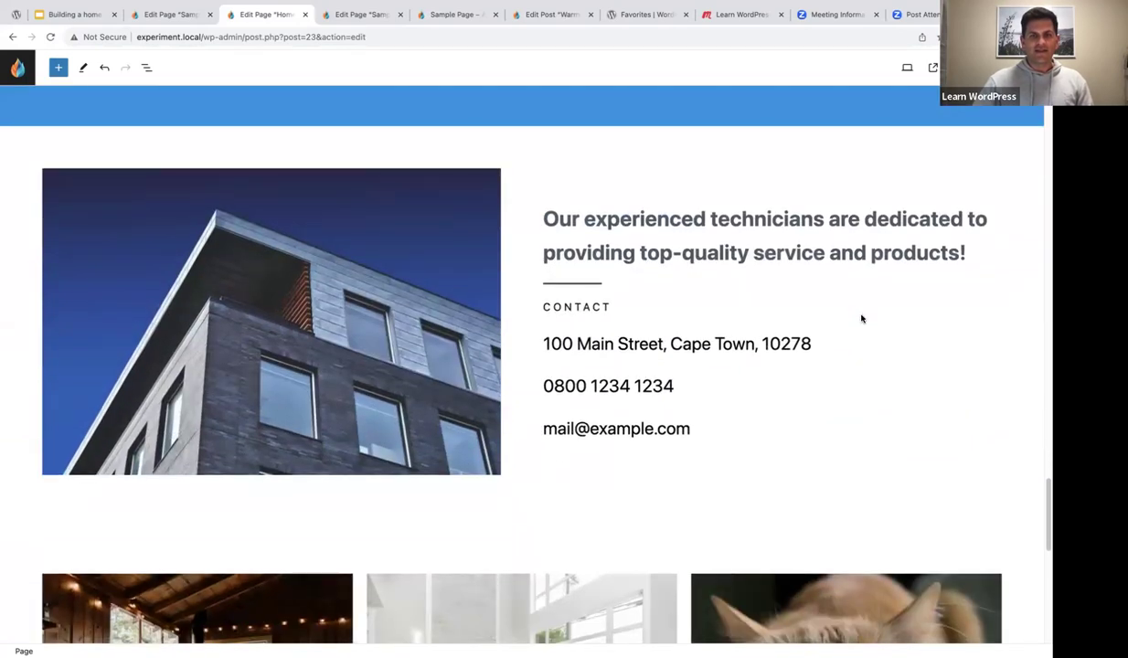
{"action": "scroll", "coordinate": [862, 316], "scroll_direction": "down", "scroll_amount": 2}
{"action": "scroll", "coordinate": [892, 307], "scroll_direction": "up", "scroll_amount": 1}
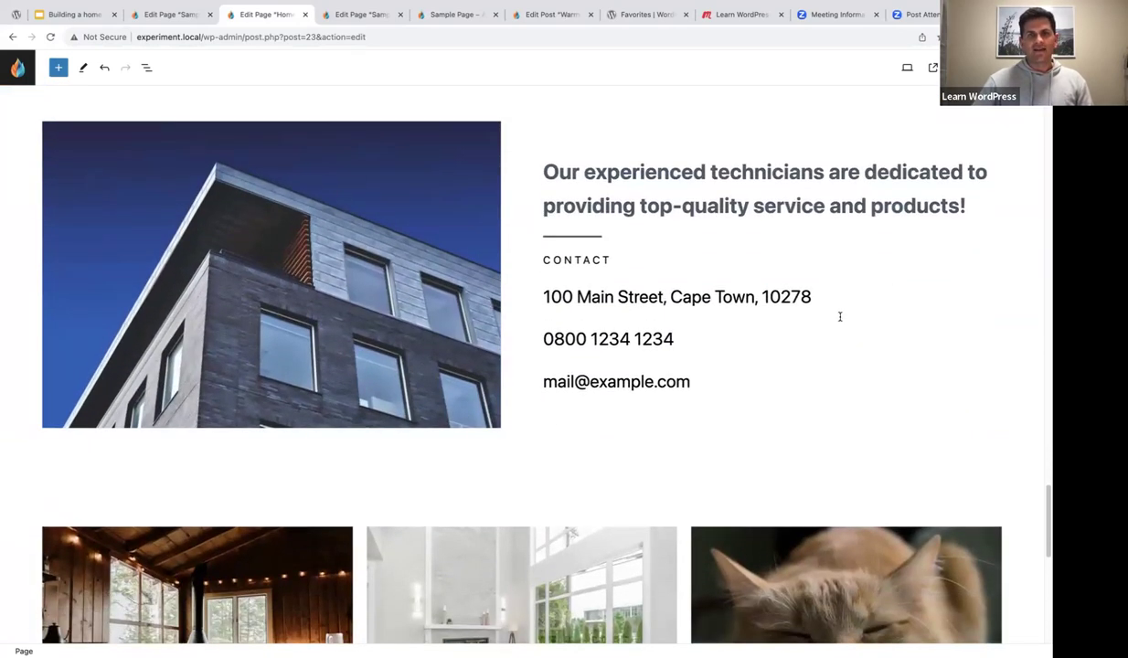
{"action": "mouse_move", "coordinate": [921, 356]}
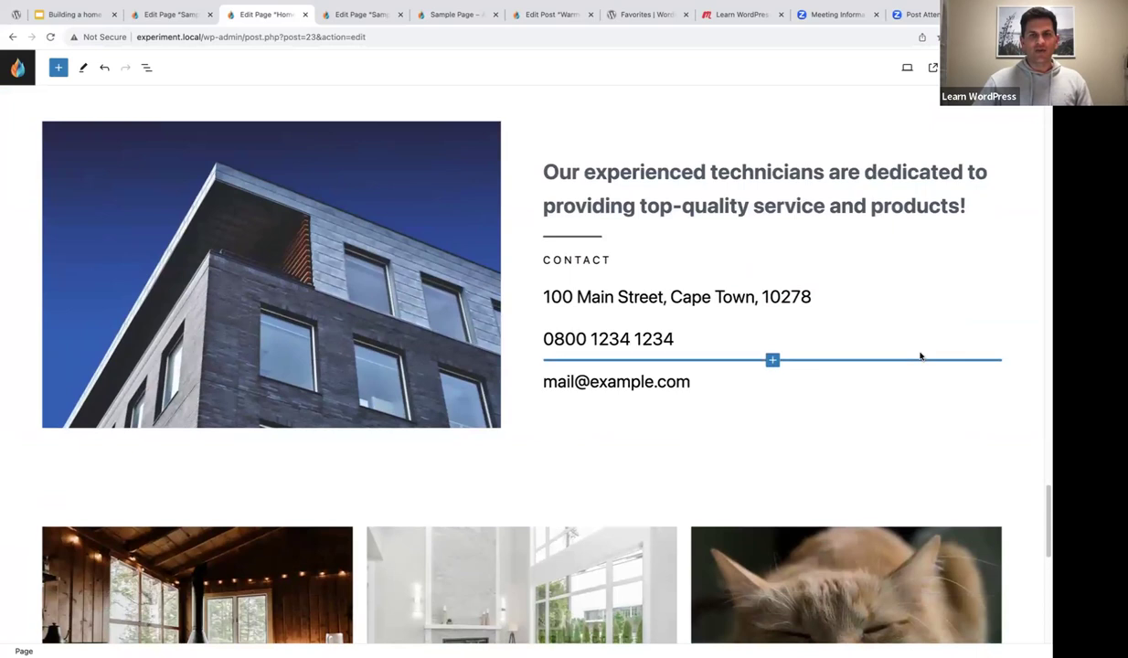
{"action": "scroll", "coordinate": [922, 356], "scroll_direction": "down", "scroll_amount": 10}
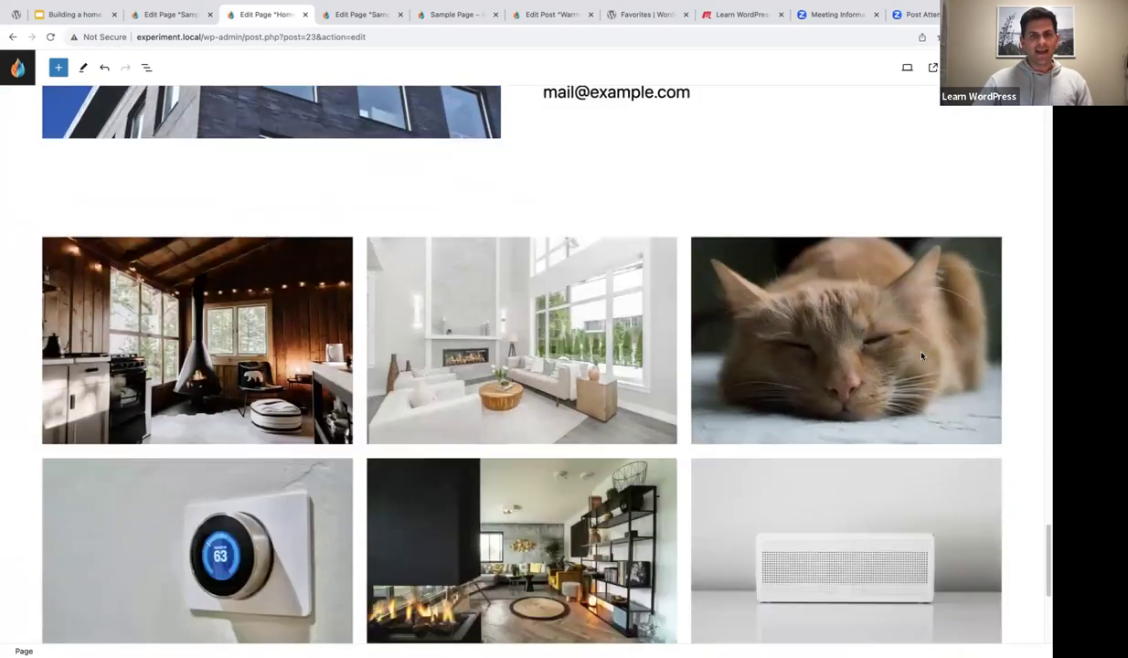
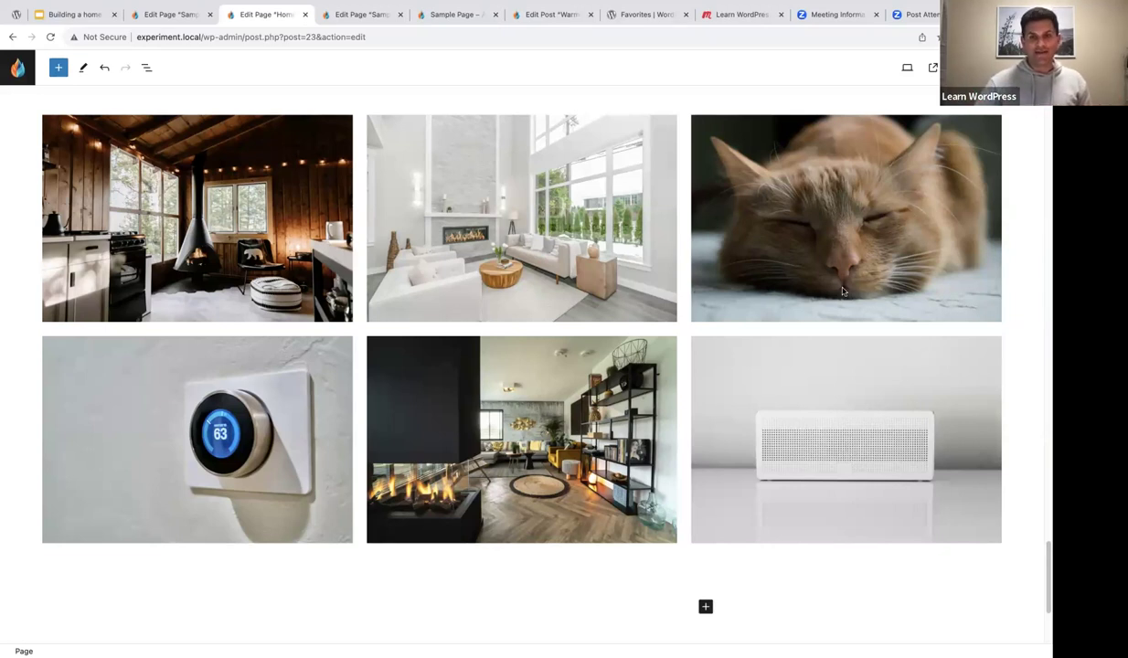
- Update the home page and open its published version in a new tab
{"action": "scroll", "coordinate": [843, 291], "scroll_direction": "up", "scroll_amount": 5}
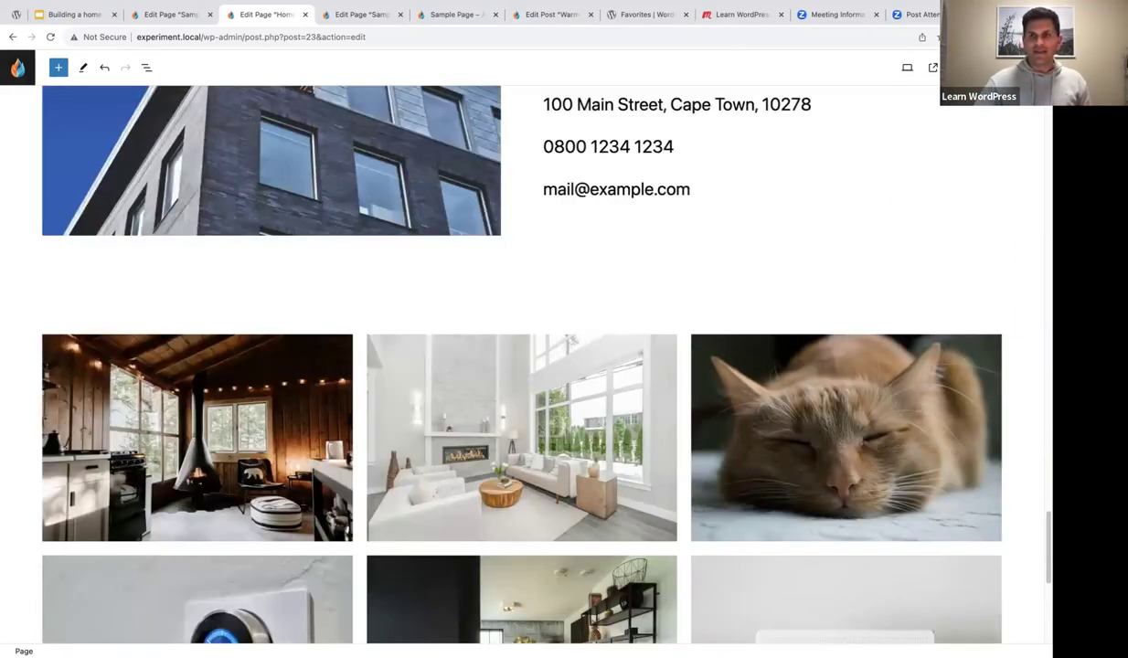
{"action": "scroll", "coordinate": [721, 317], "scroll_direction": "up", "scroll_amount": 20}
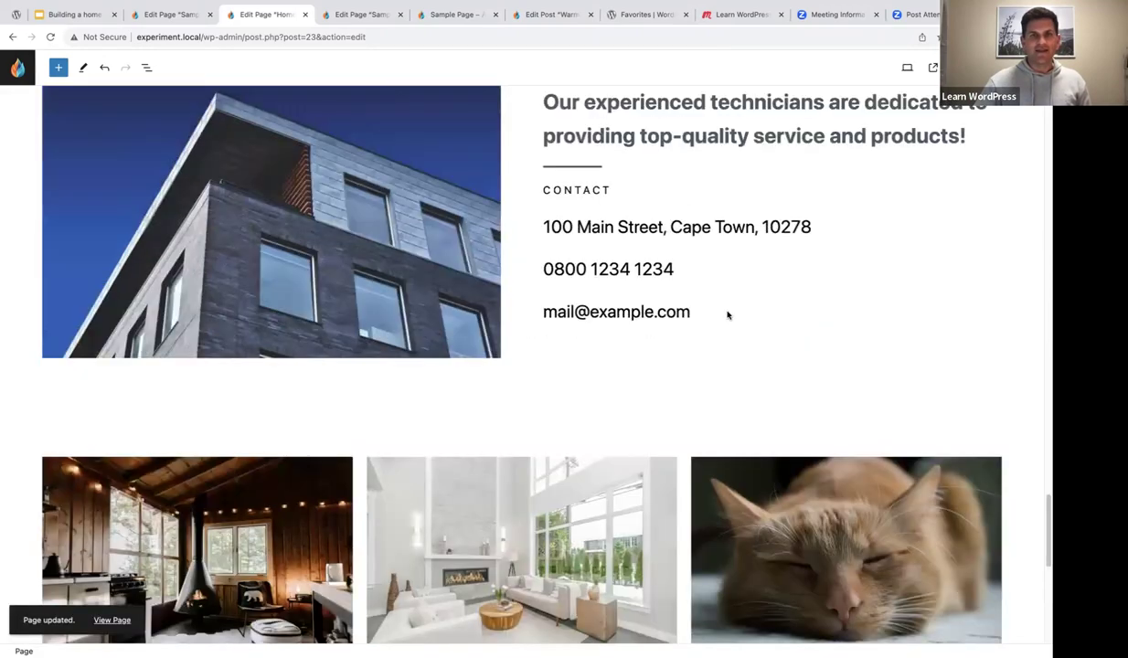
{"action": "scroll", "coordinate": [729, 317], "scroll_direction": "up", "scroll_amount": 15}
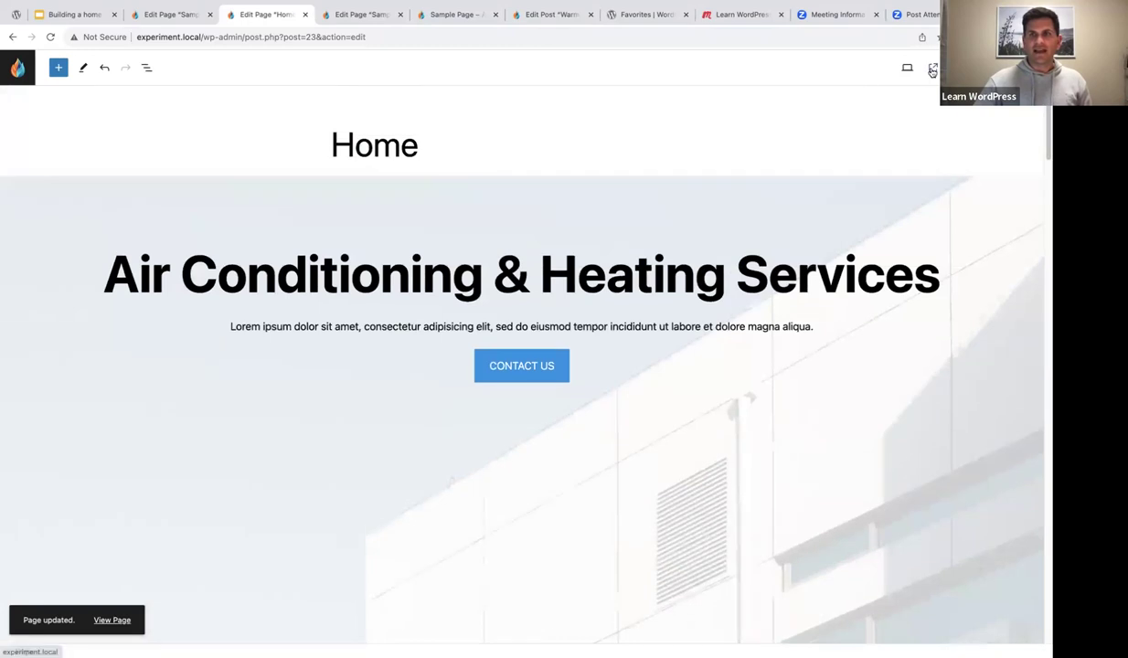
{"action": "left_click", "coordinate": [933, 70]}
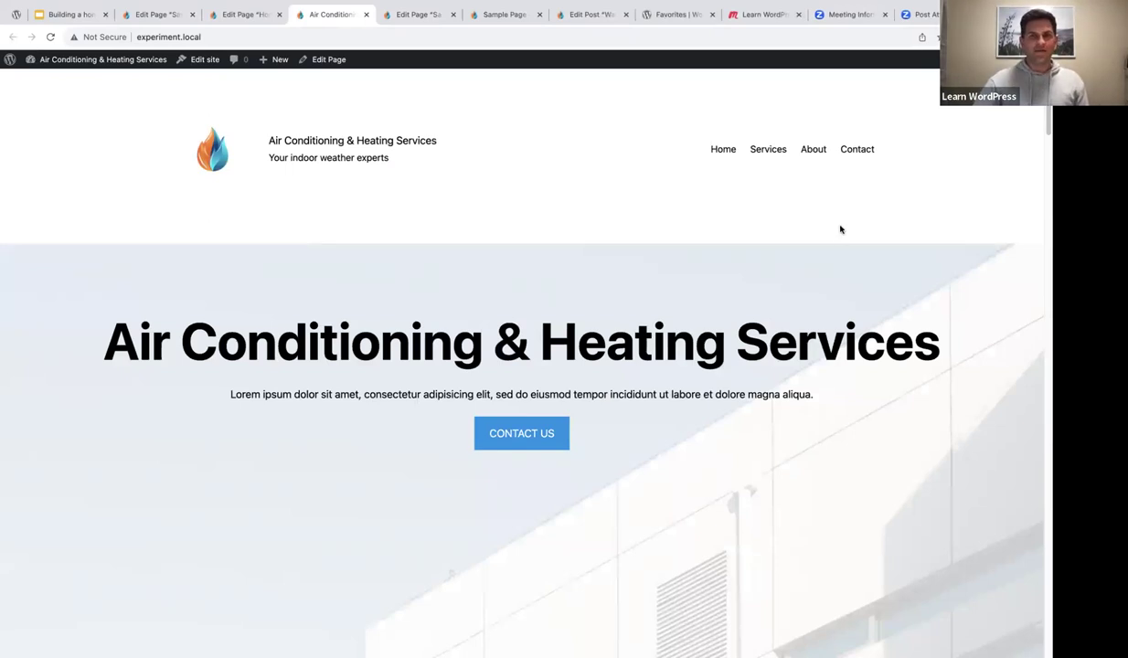
- Examine the published home page from the site header through all content sections down to the footer
{"action": "scroll", "coordinate": [841, 230], "scroll_direction": "down", "scroll_amount": 8}
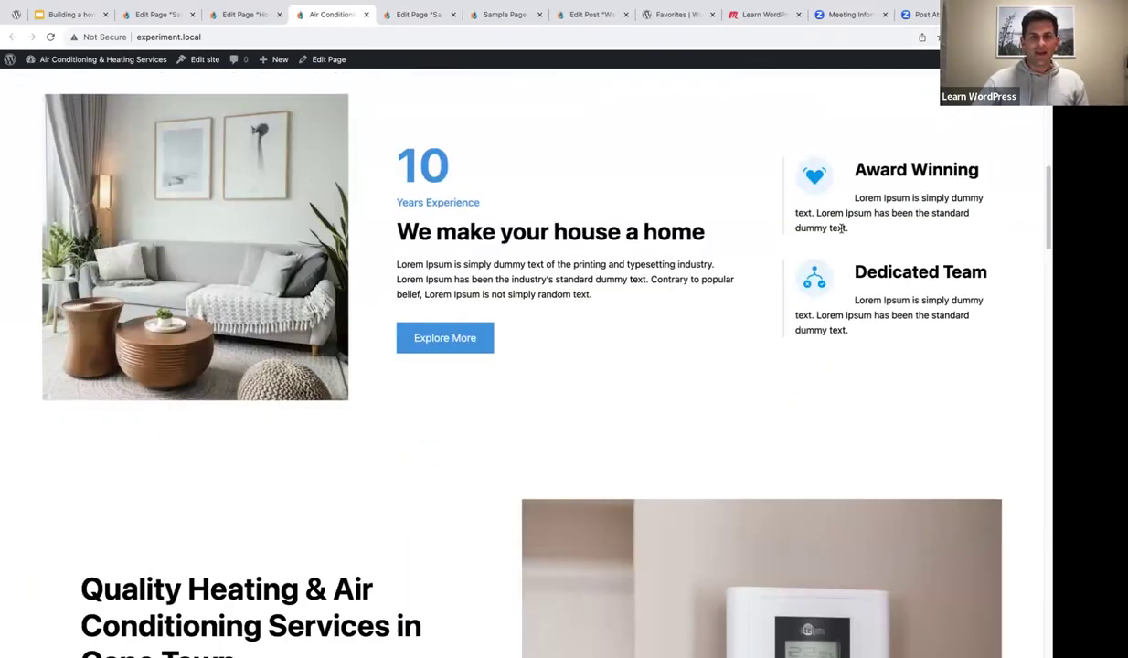
{"action": "scroll", "coordinate": [841, 229], "scroll_direction": "down", "scroll_amount": 8}
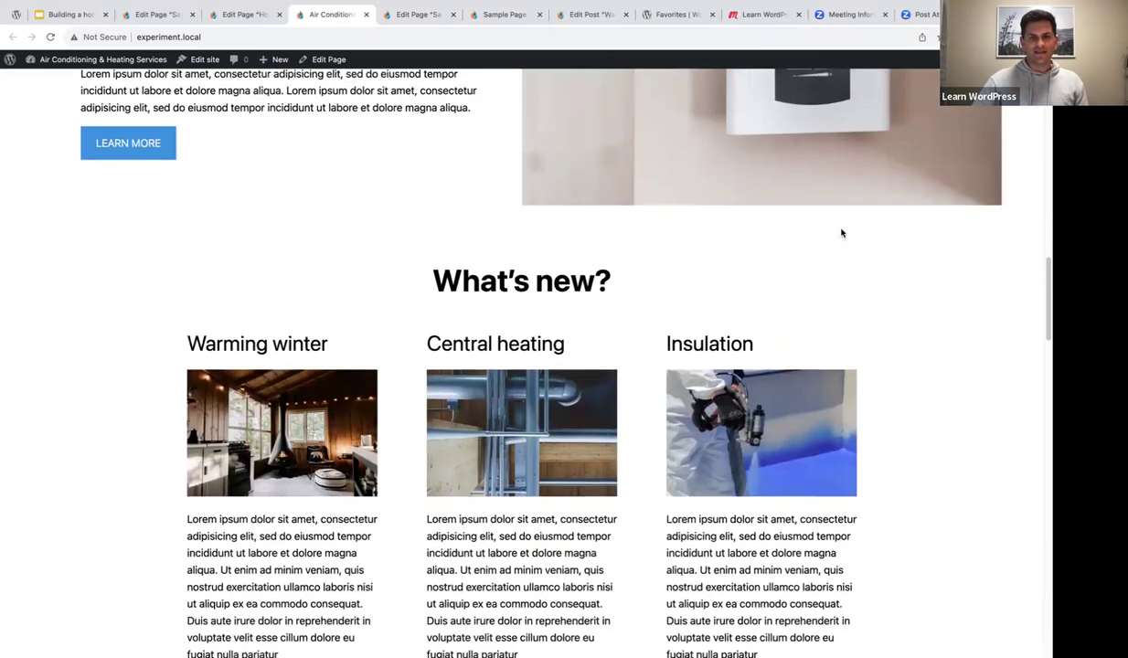
{"action": "scroll", "coordinate": [841, 233], "scroll_direction": "down", "scroll_amount": 8}
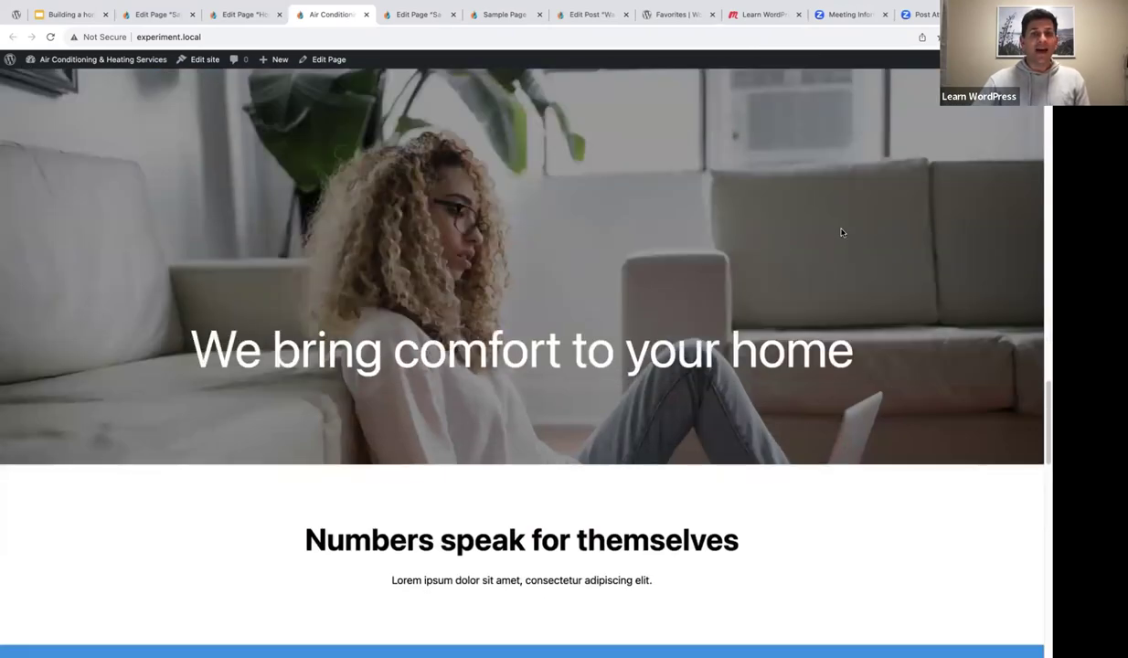
{"action": "scroll", "coordinate": [841, 232], "scroll_direction": "down", "scroll_amount": 5}
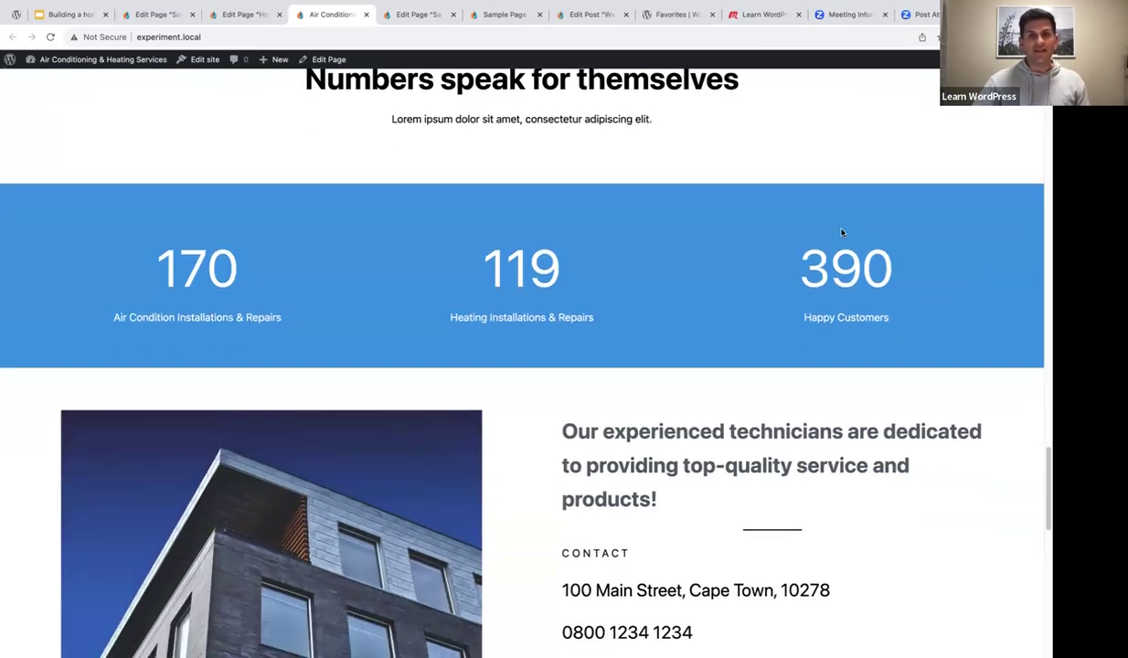
{"action": "scroll", "coordinate": [842, 232], "scroll_direction": "down", "scroll_amount": 5}
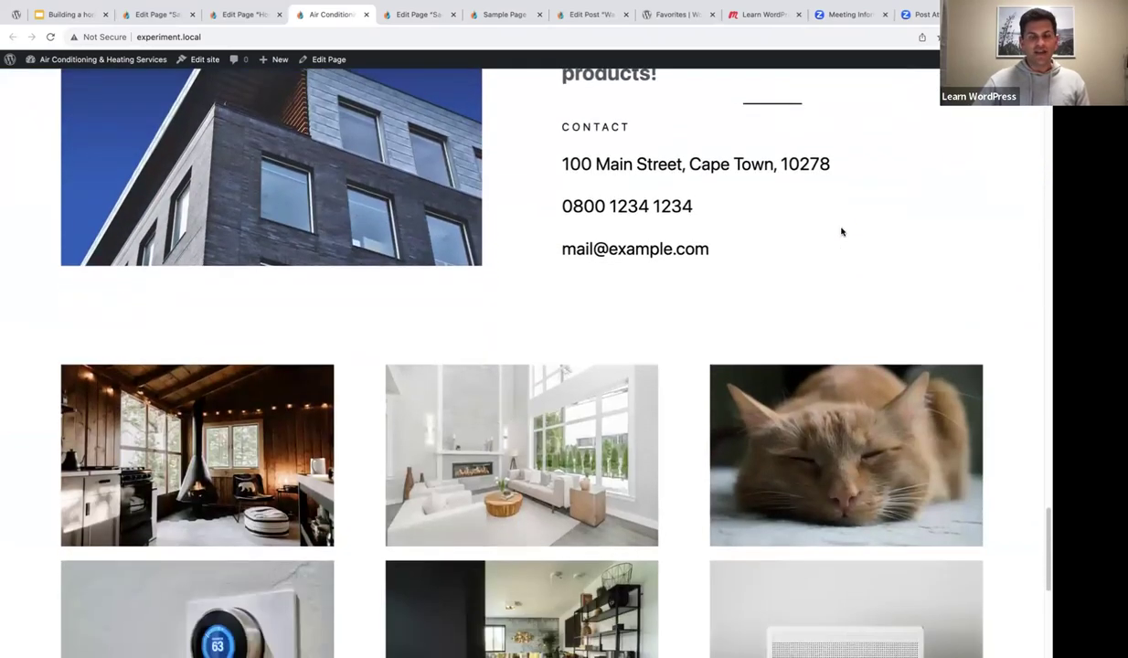
{"action": "scroll", "coordinate": [841, 232], "scroll_direction": "down", "scroll_amount": 5}
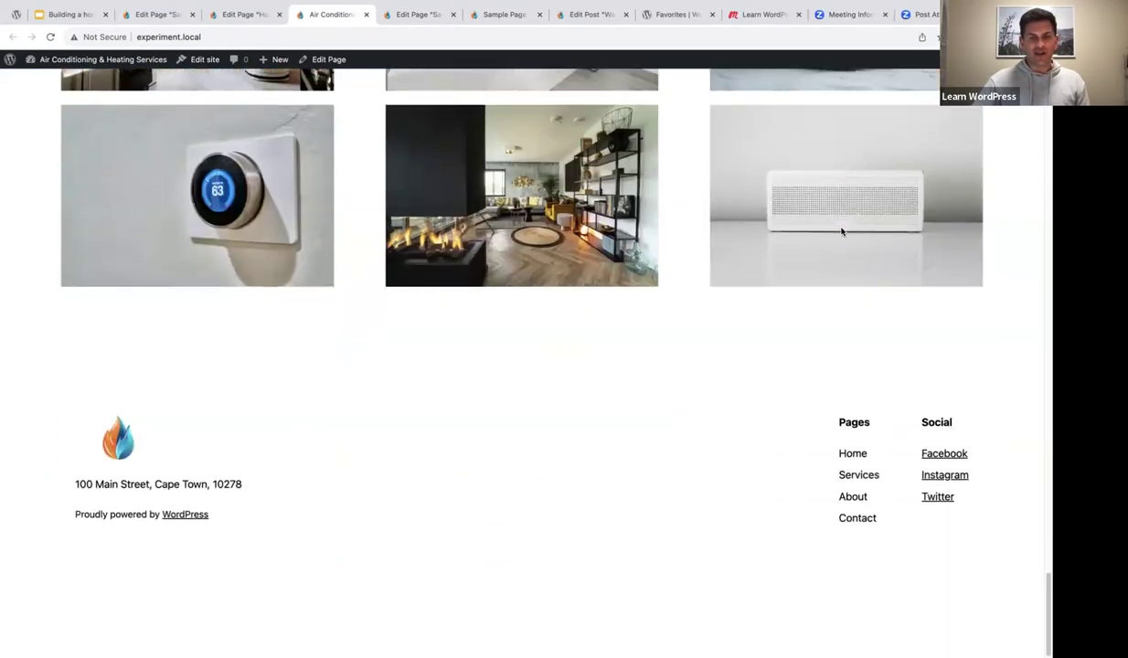
- Review the published home page from the image gallery back up through the content sections to the hero cover and site header
{"action": "scroll", "coordinate": [841, 232], "scroll_direction": "up", "scroll_amount": 5}
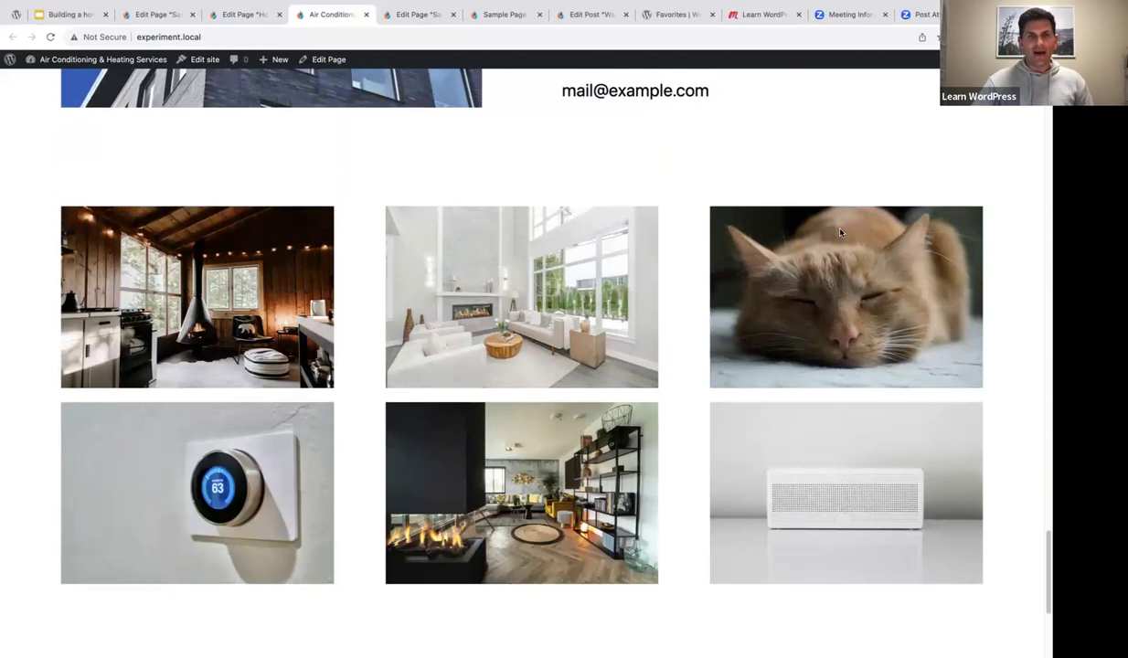
{"action": "scroll", "coordinate": [842, 233], "scroll_direction": "up", "scroll_amount": 2}
{"action": "scroll", "coordinate": [842, 232], "scroll_direction": "up", "scroll_amount": 1}
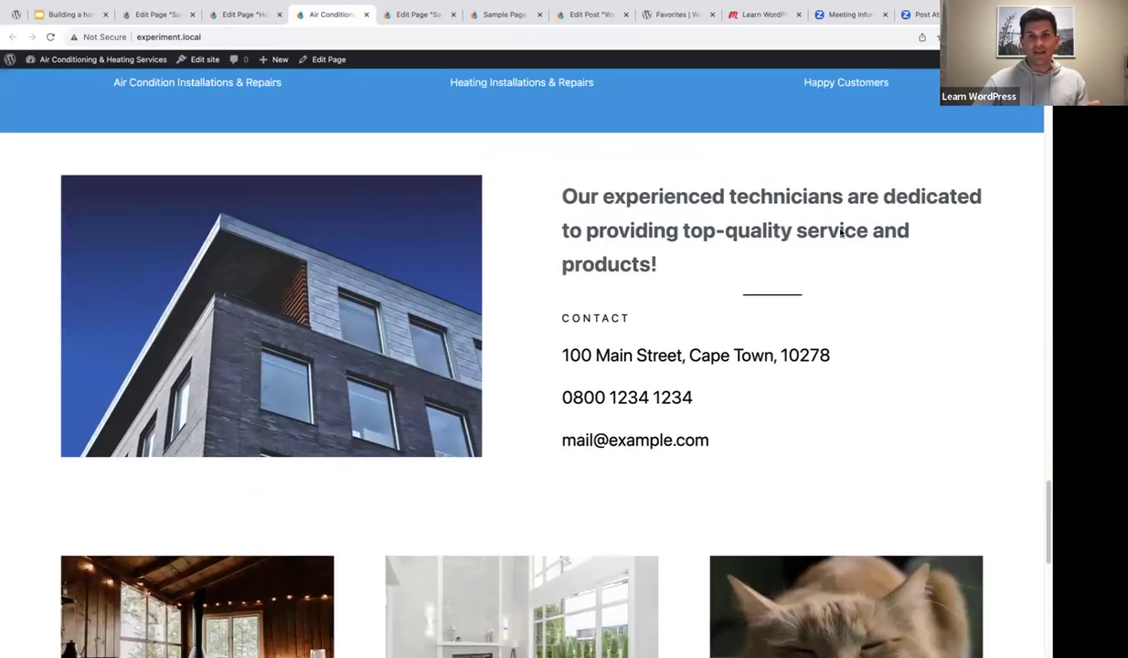
{"action": "scroll", "coordinate": [839, 231], "scroll_direction": "up", "scroll_amount": 5}
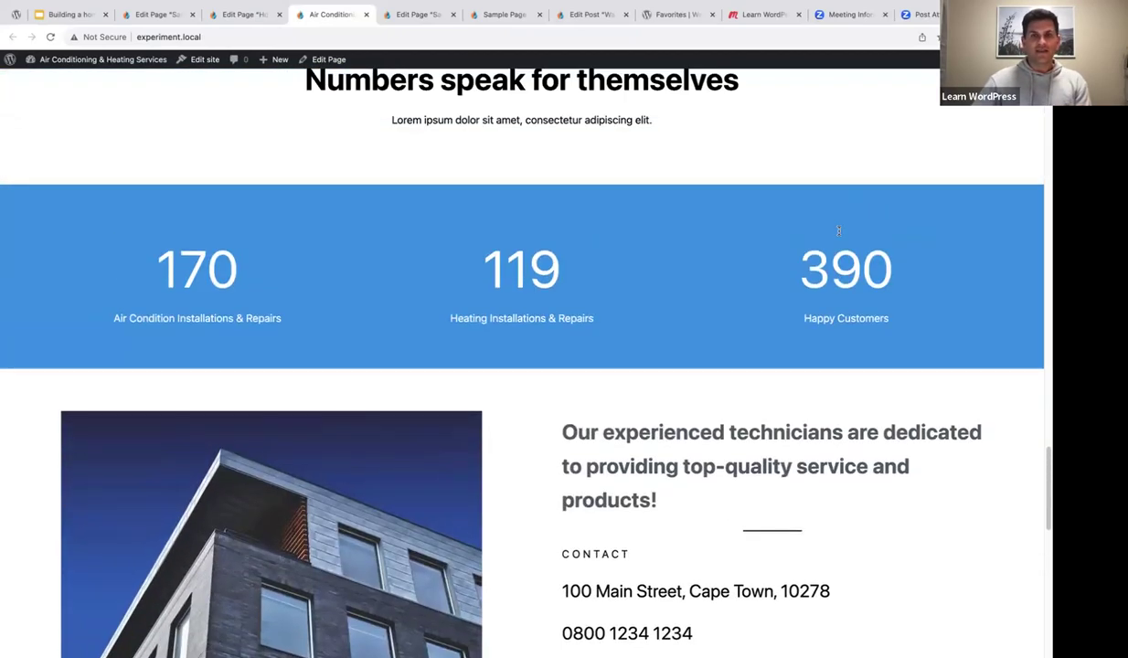
{"action": "scroll", "coordinate": [839, 234], "scroll_direction": "up", "scroll_amount": 6}
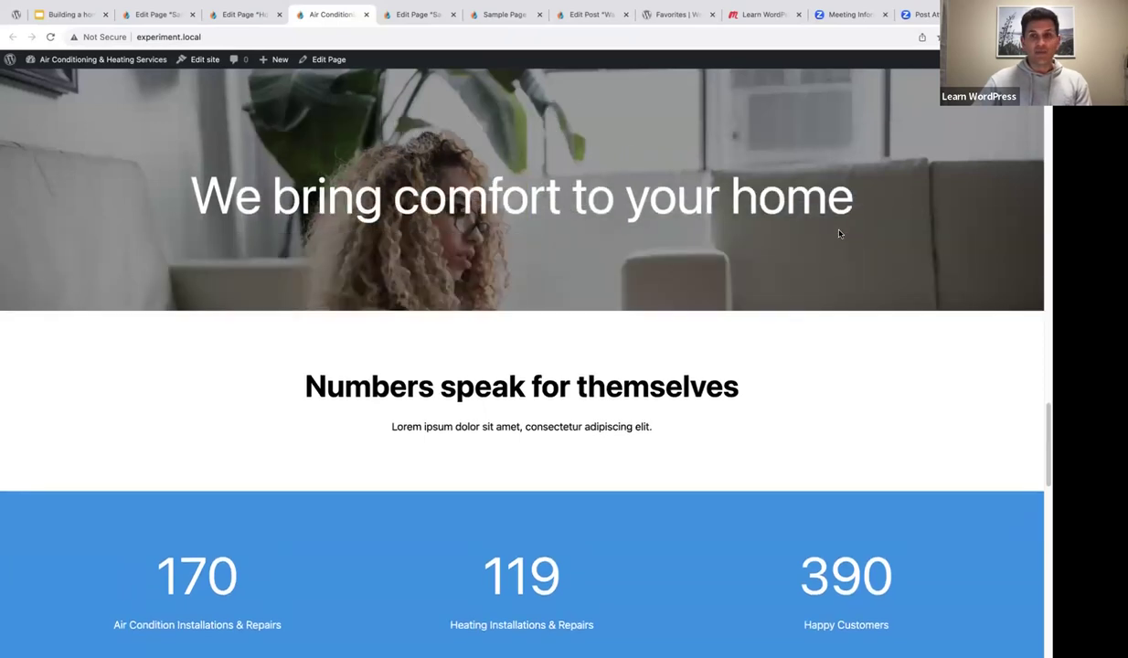
{"action": "scroll", "coordinate": [839, 234], "scroll_direction": "up", "scroll_amount": 4}
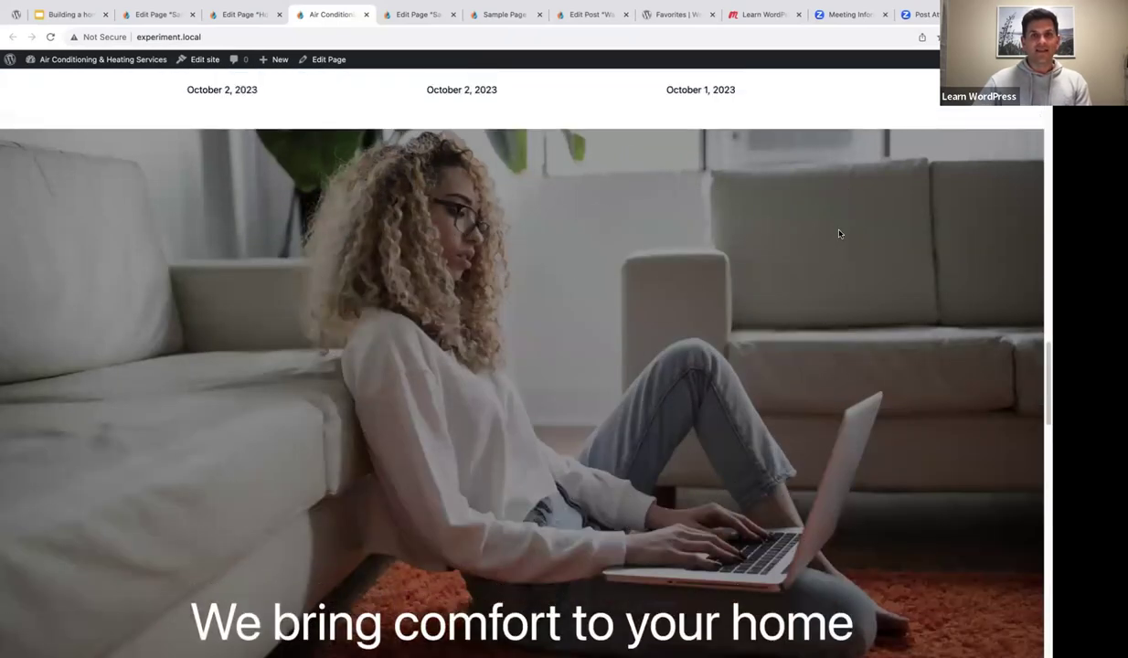
{"action": "scroll", "coordinate": [840, 232], "scroll_direction": "up", "scroll_amount": 5}
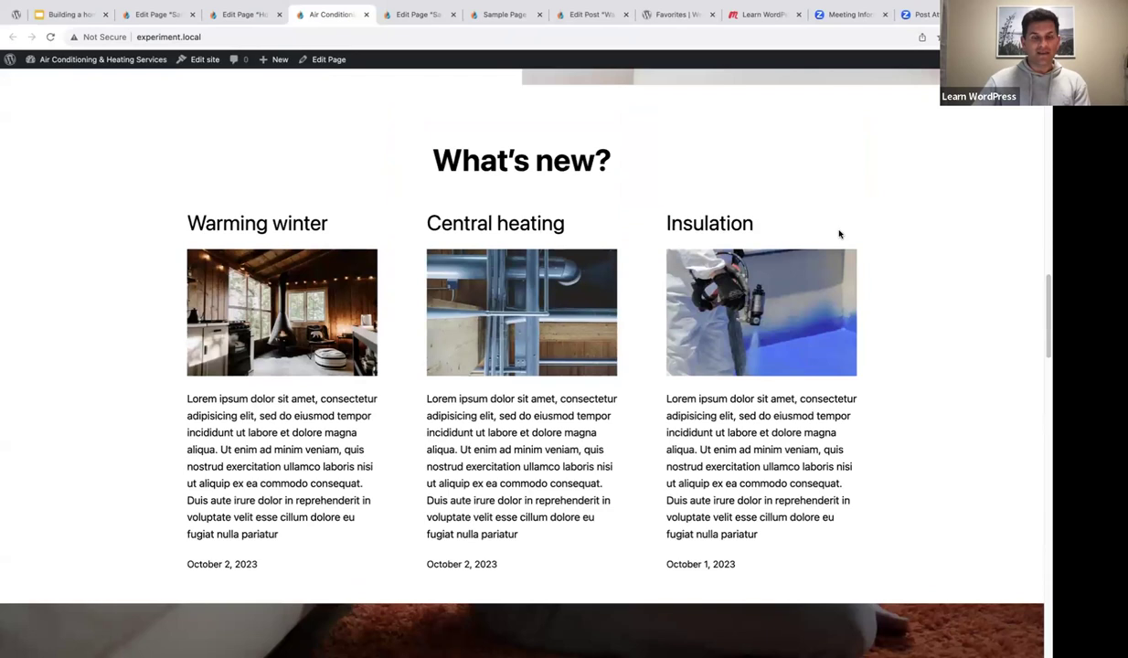
{"action": "scroll", "coordinate": [840, 235], "scroll_direction": "up", "scroll_amount": 3}
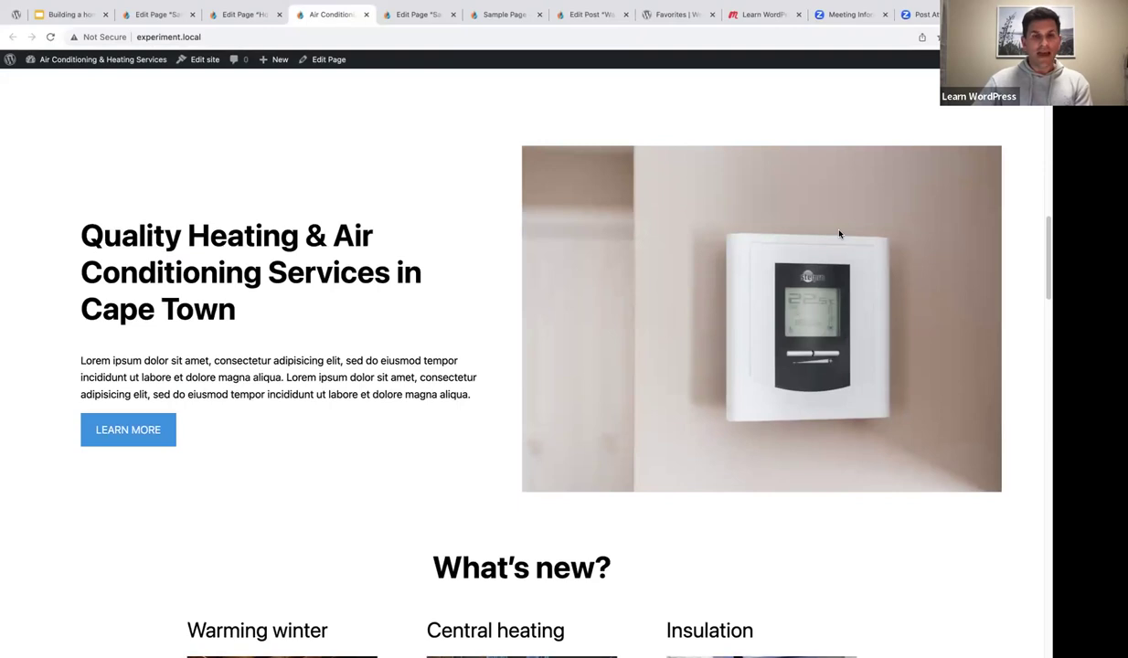
{"action": "scroll", "coordinate": [840, 234], "scroll_direction": "up", "scroll_amount": 1}
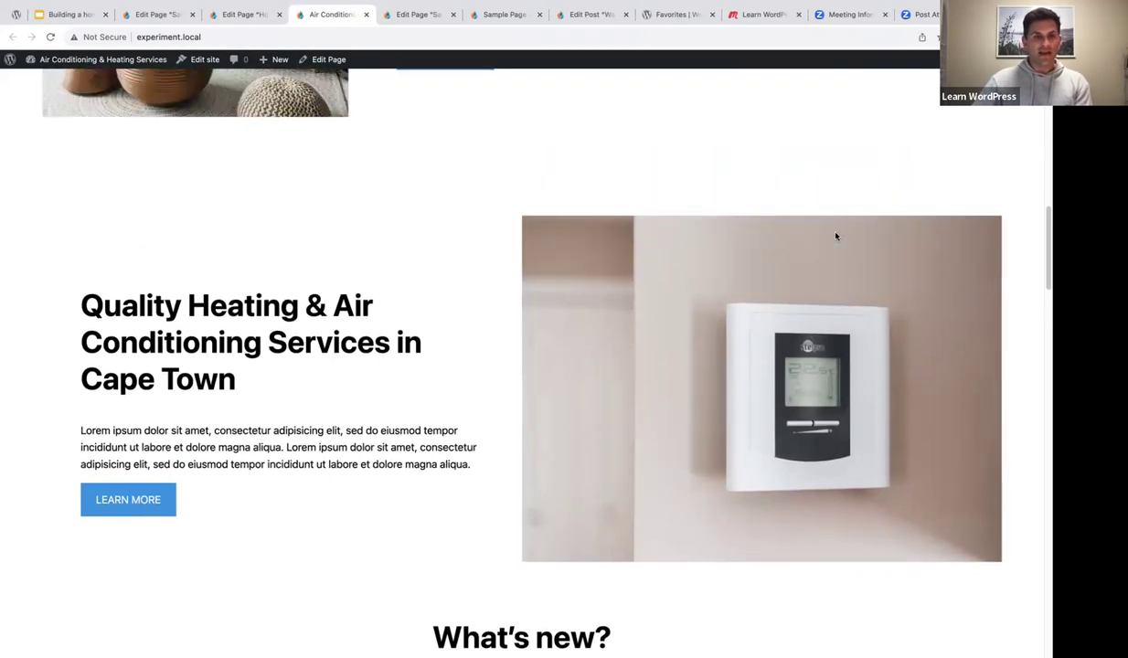
{"action": "scroll", "coordinate": [836, 236], "scroll_direction": "up", "scroll_amount": 4}
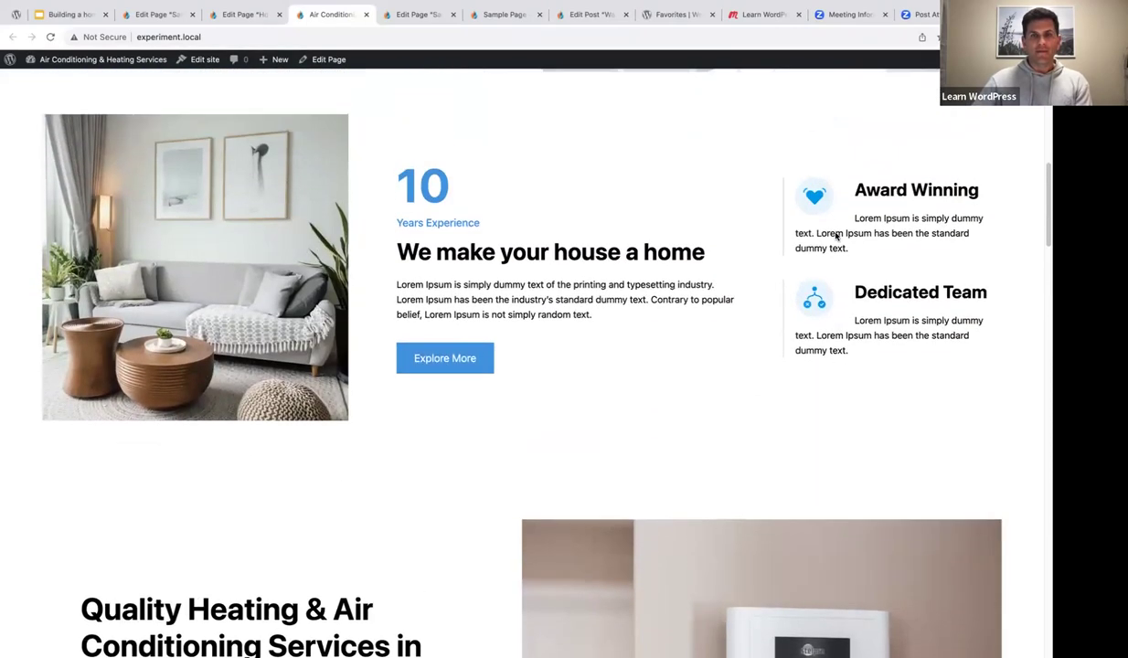
{"action": "scroll", "coordinate": [836, 236], "scroll_direction": "up", "scroll_amount": 2}
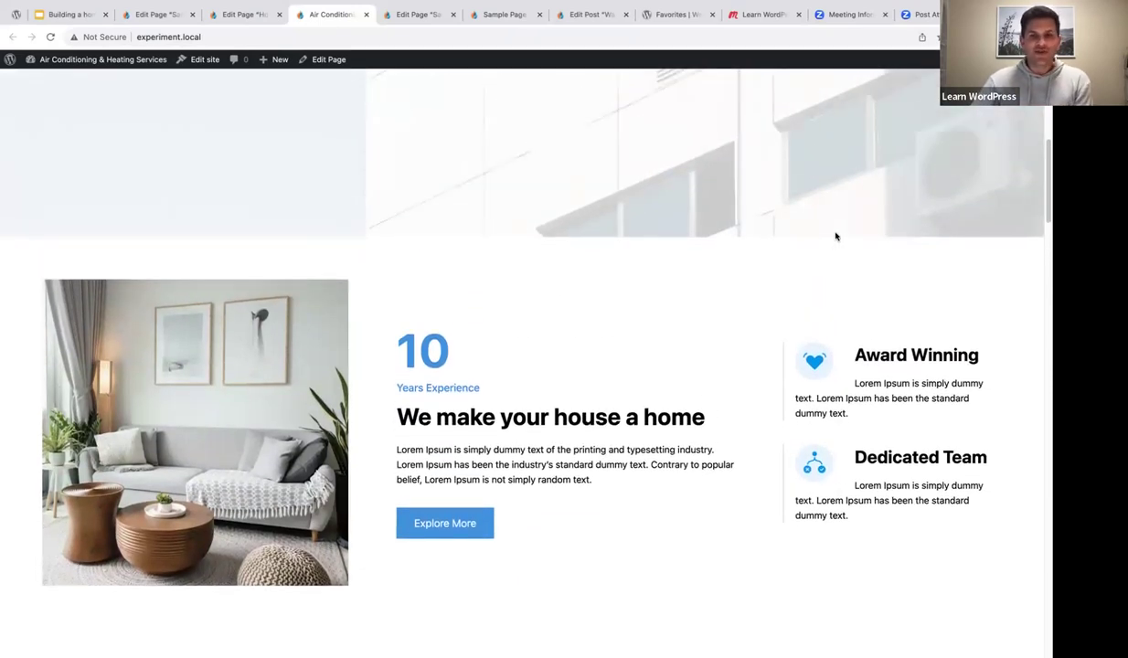
{"action": "scroll", "coordinate": [835, 239], "scroll_direction": "up", "scroll_amount": 8}
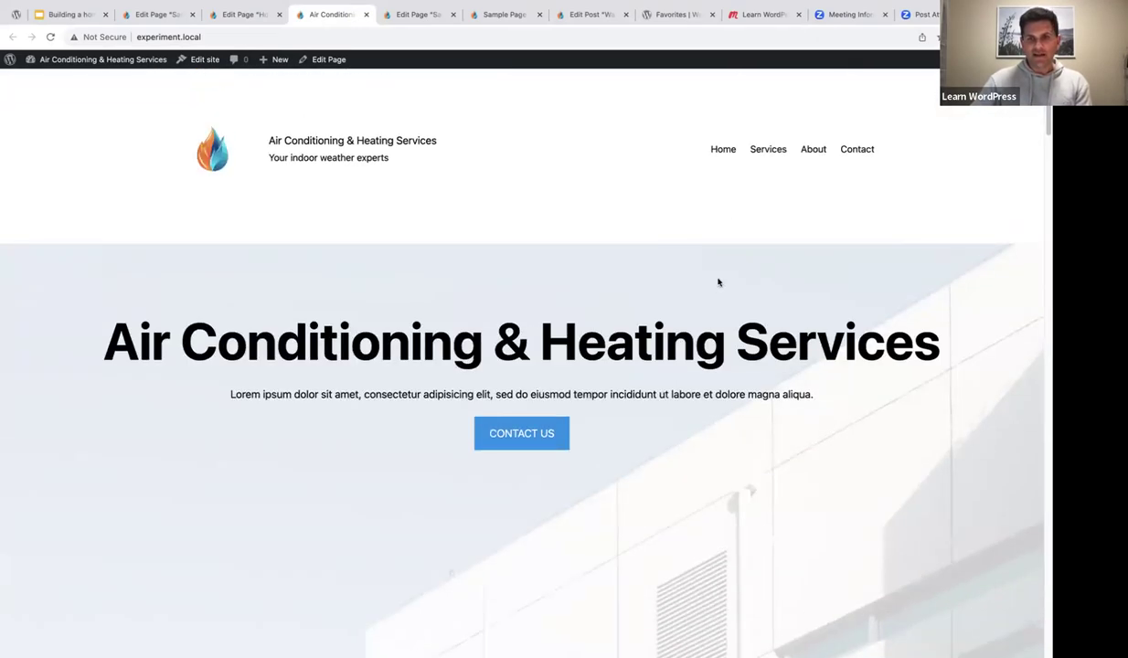
- Inspect the published home page in the developer tools' responsive view and enlarge the preview height
{"action": "right_click", "coordinate": [718, 282]}
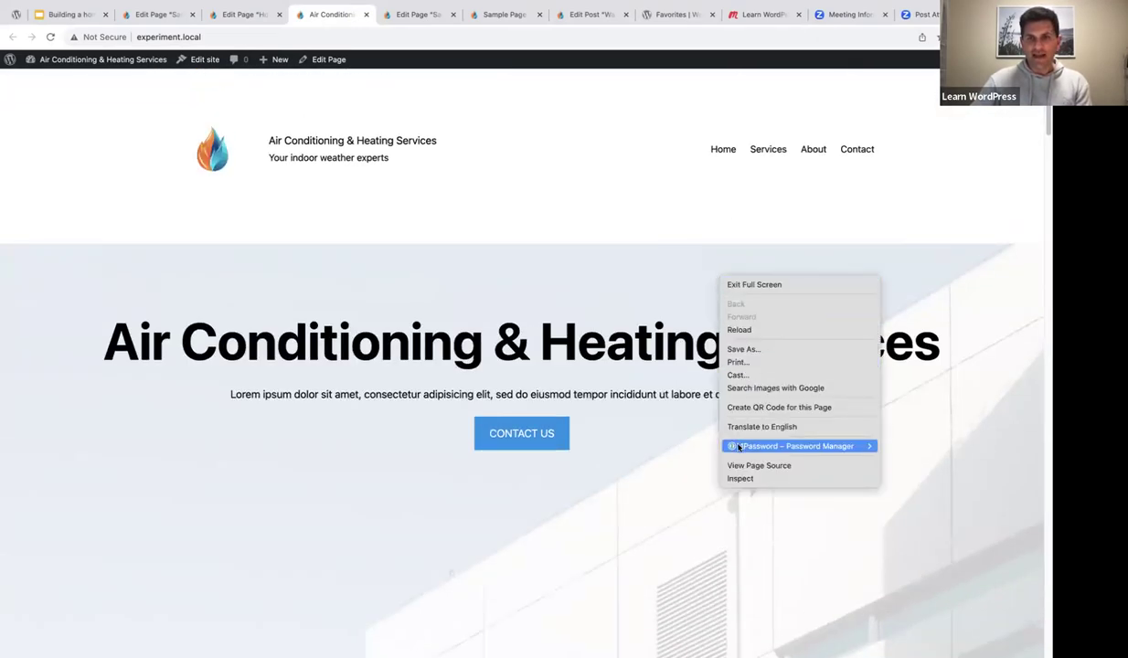
{"action": "left_click", "coordinate": [741, 478]}
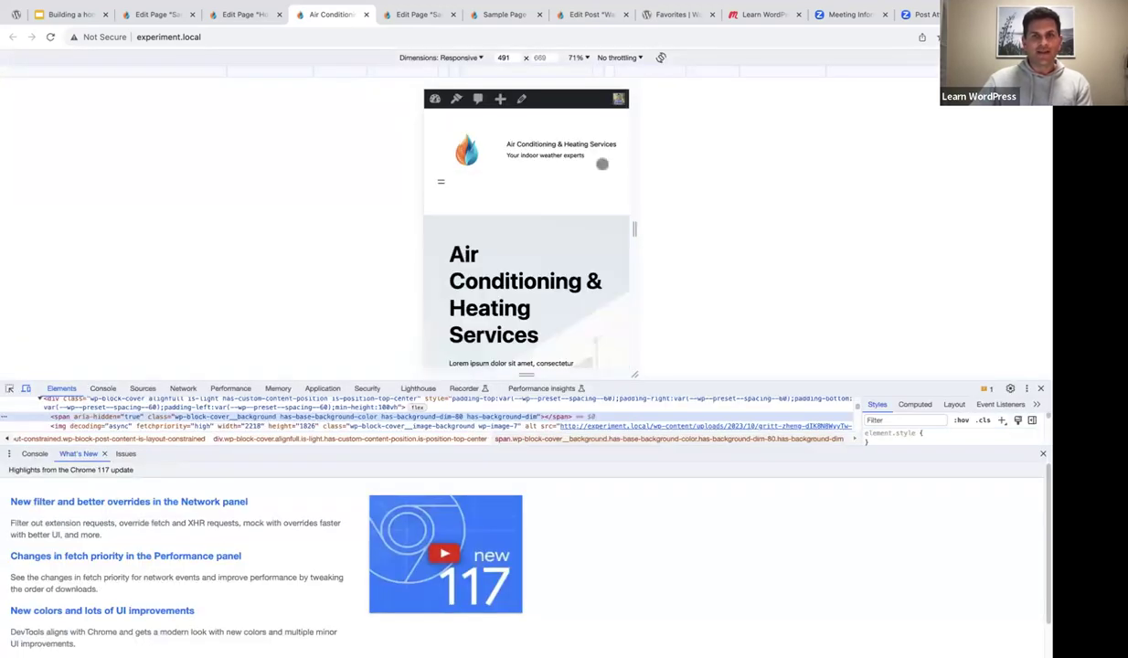
{"action": "scroll", "coordinate": [600, 204], "scroll_direction": "down", "scroll_amount": 1}
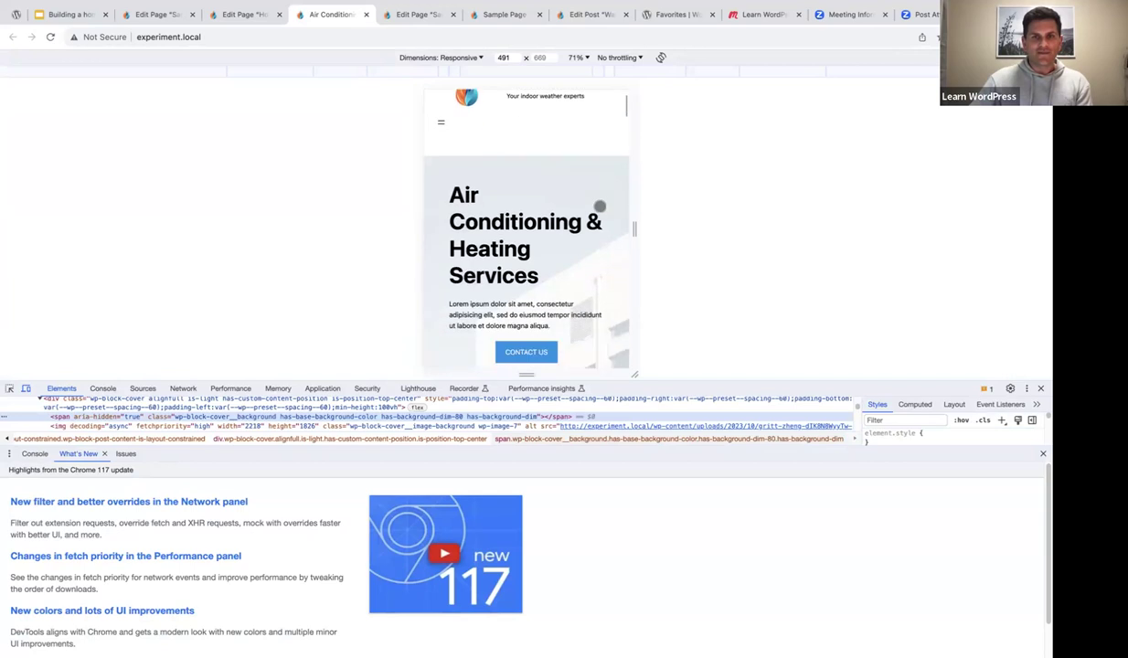
{"action": "left_click_drag", "start_coordinate": [792, 406], "coordinate": [795, 539]}
- Examine the home page's mobile layout from the hero cover through the stacked content sections and two-column gallery to the footer
{"action": "scroll", "coordinate": [567, 309], "scroll_direction": "down", "scroll_amount": 4}
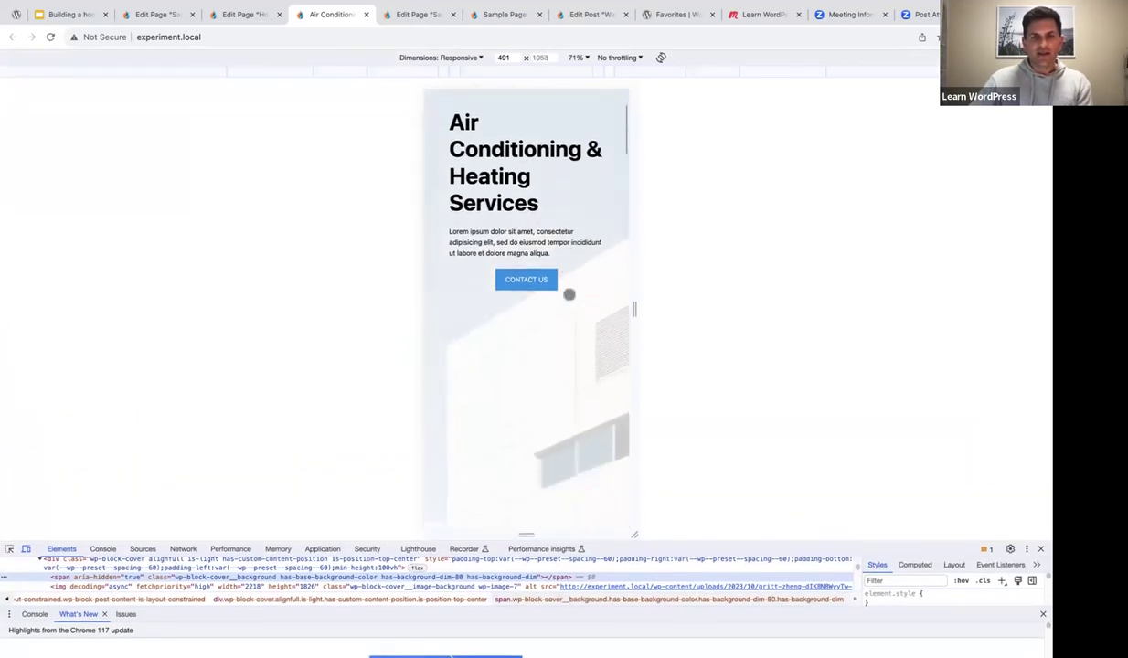
{"action": "scroll", "coordinate": [569, 293], "scroll_direction": "down", "scroll_amount": 4}
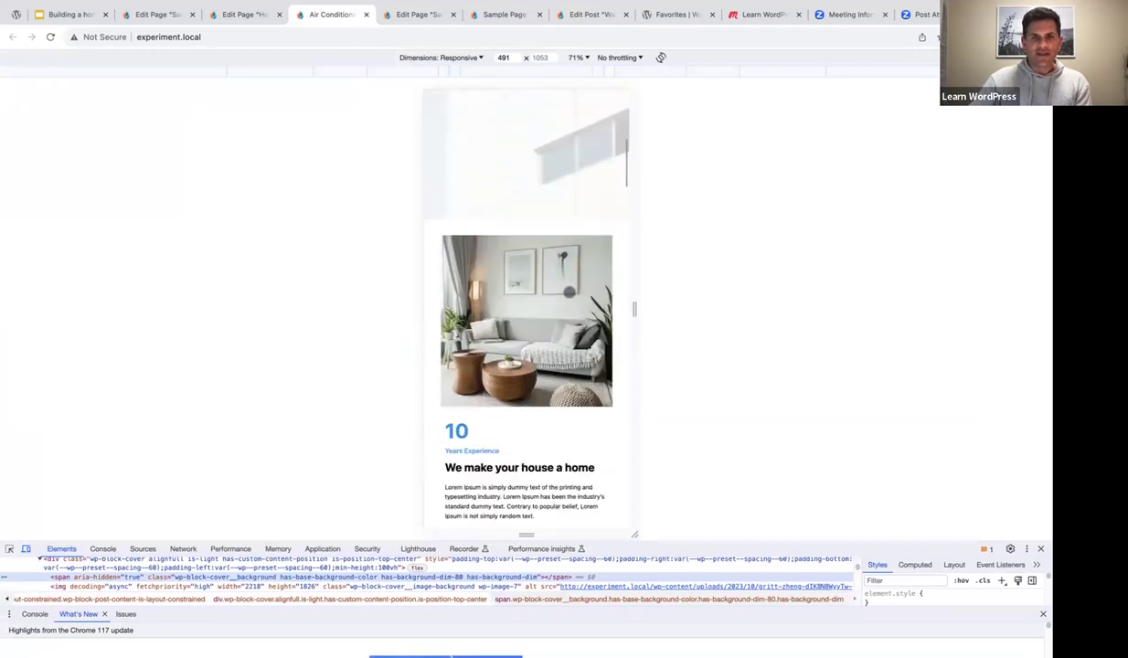
{"action": "scroll", "coordinate": [570, 291], "scroll_direction": "down", "scroll_amount": 3}
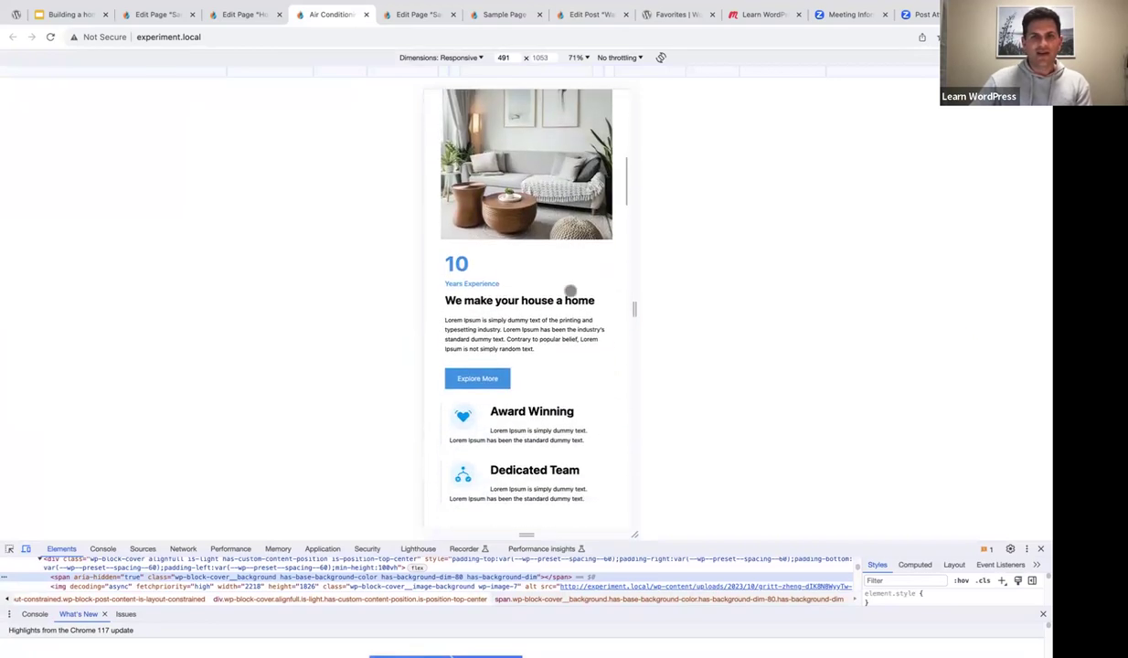
{"action": "scroll", "coordinate": [570, 291], "scroll_direction": "down", "scroll_amount": 4}
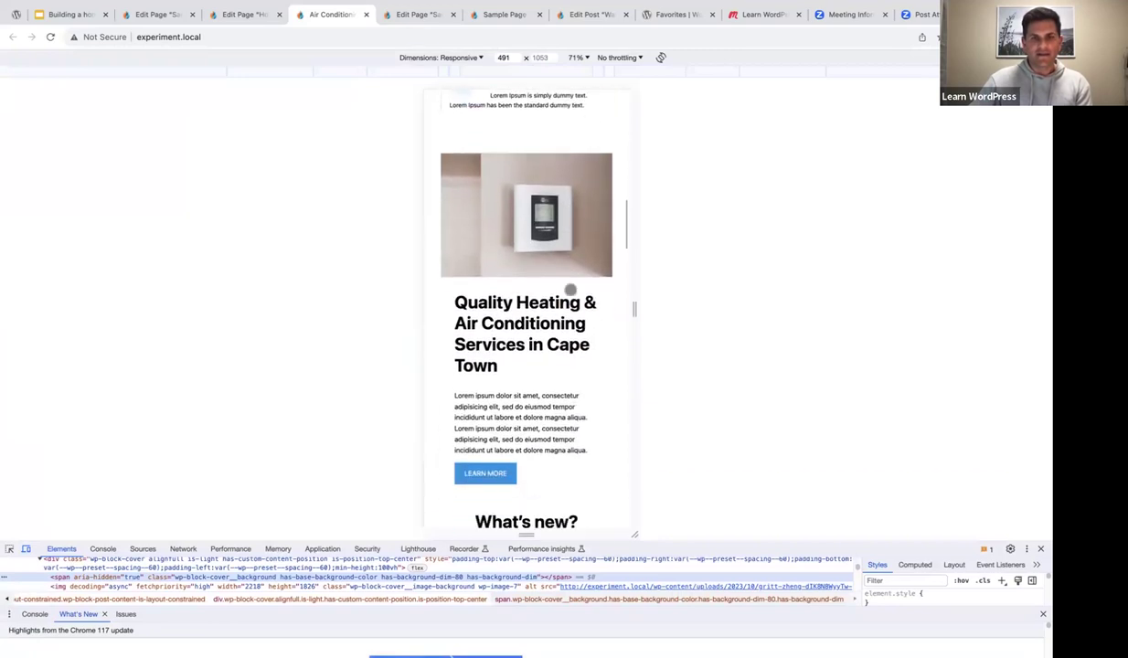
{"action": "scroll", "coordinate": [570, 291], "scroll_direction": "down", "scroll_amount": 1}
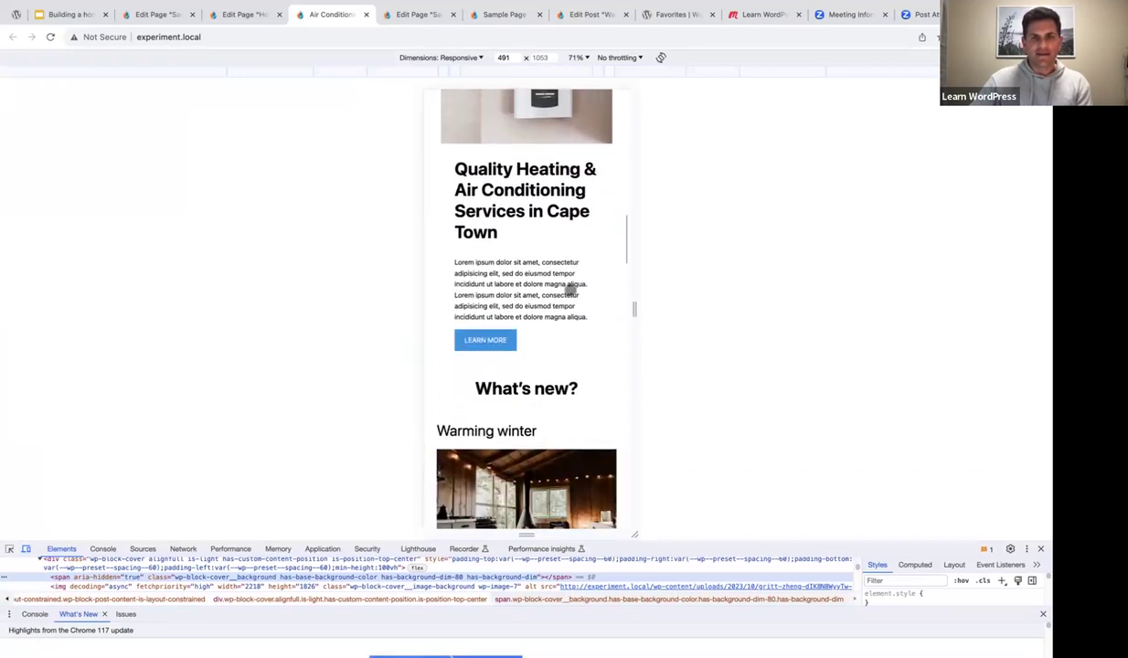
{"action": "scroll", "coordinate": [570, 289], "scroll_direction": "down", "scroll_amount": 2}
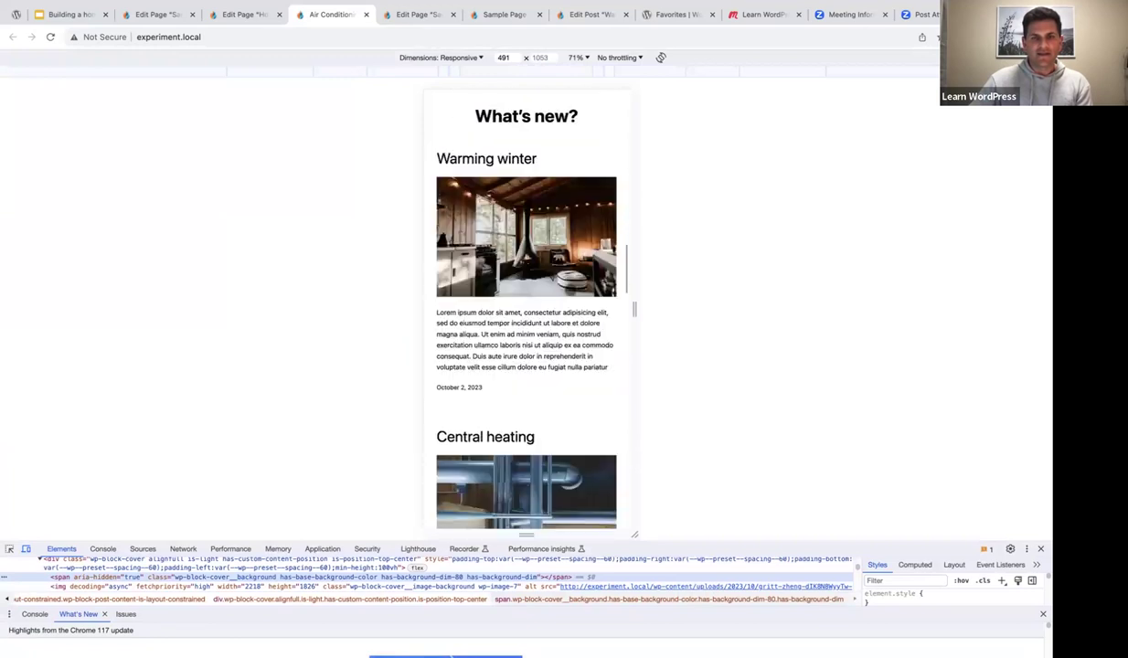
{"action": "scroll", "coordinate": [570, 289], "scroll_direction": "down", "scroll_amount": 7}
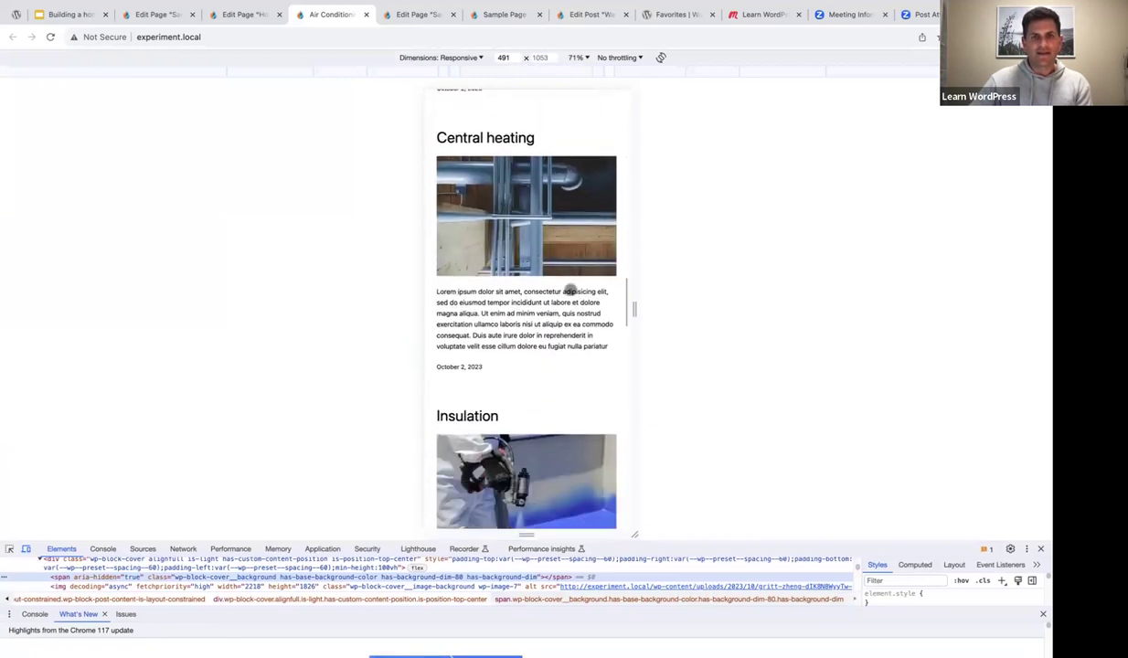
{"action": "scroll", "coordinate": [570, 290], "scroll_direction": "down", "scroll_amount": 6}
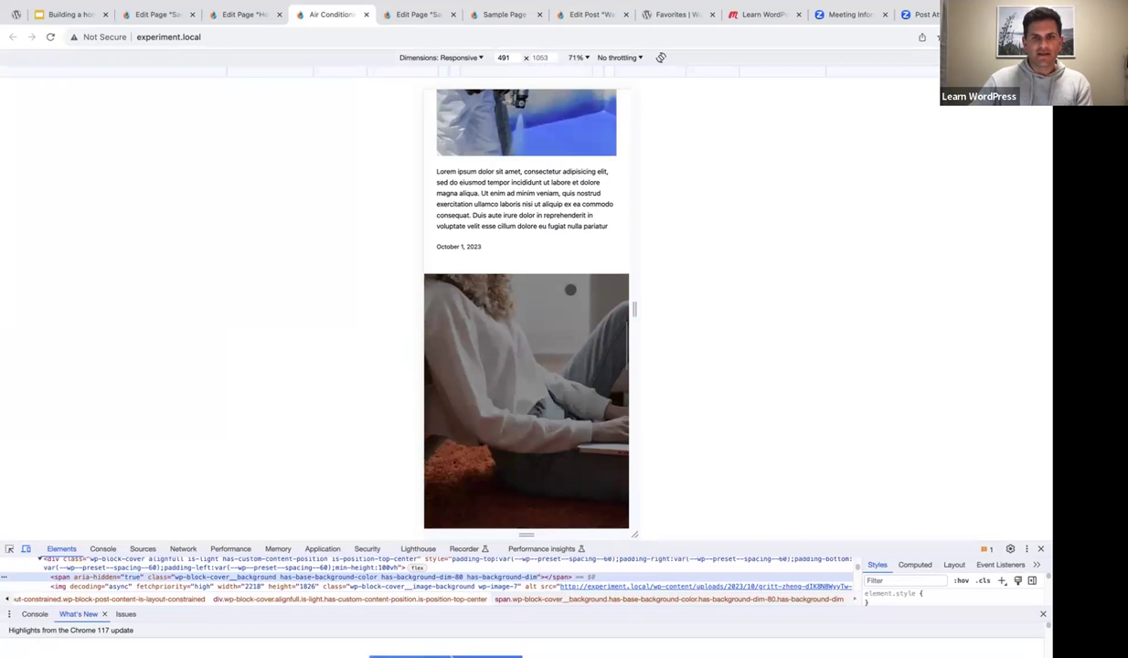
{"action": "scroll", "coordinate": [571, 289], "scroll_direction": "down", "scroll_amount": 4}
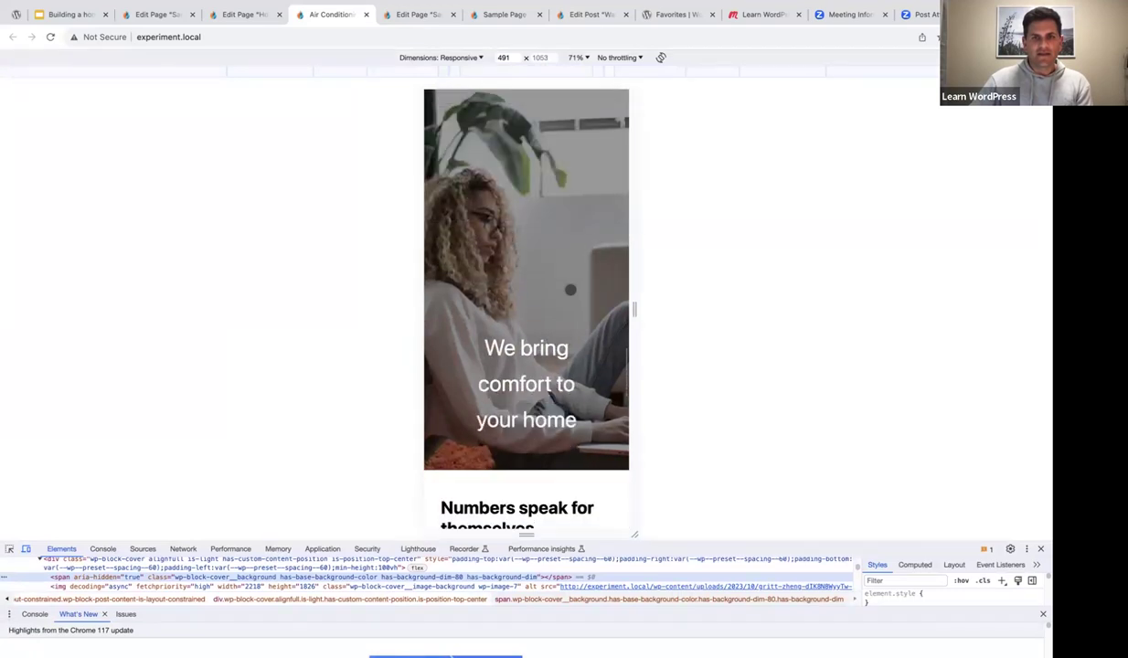
{"action": "scroll", "coordinate": [571, 290], "scroll_direction": "down", "scroll_amount": 4}
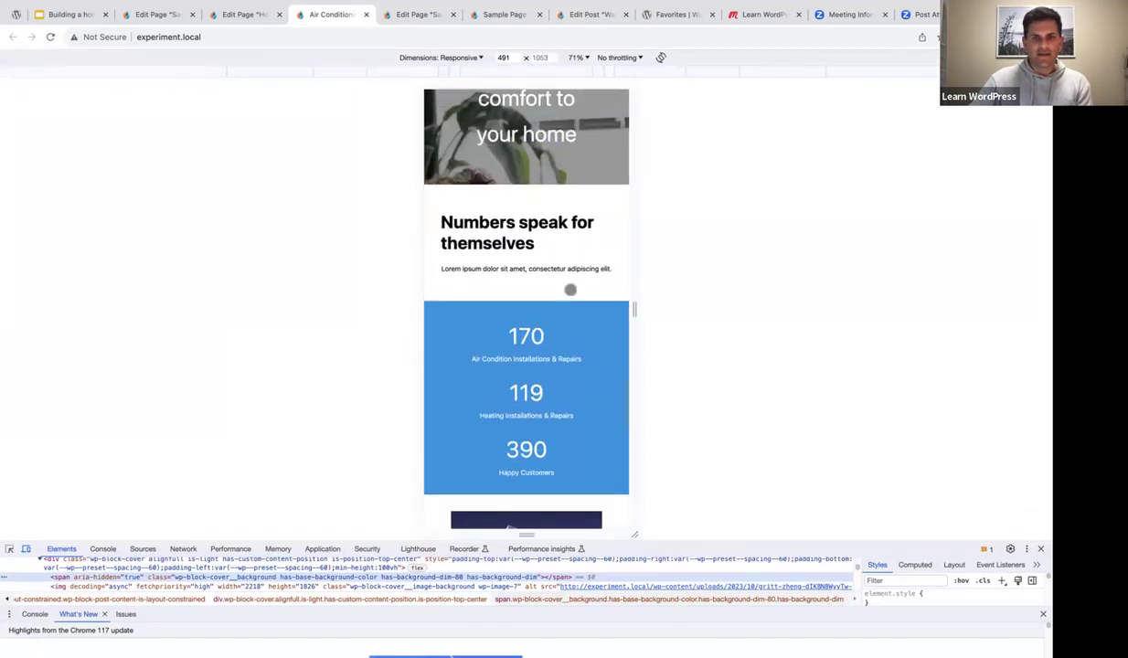
{"action": "scroll", "coordinate": [570, 290], "scroll_direction": "down", "scroll_amount": 5}
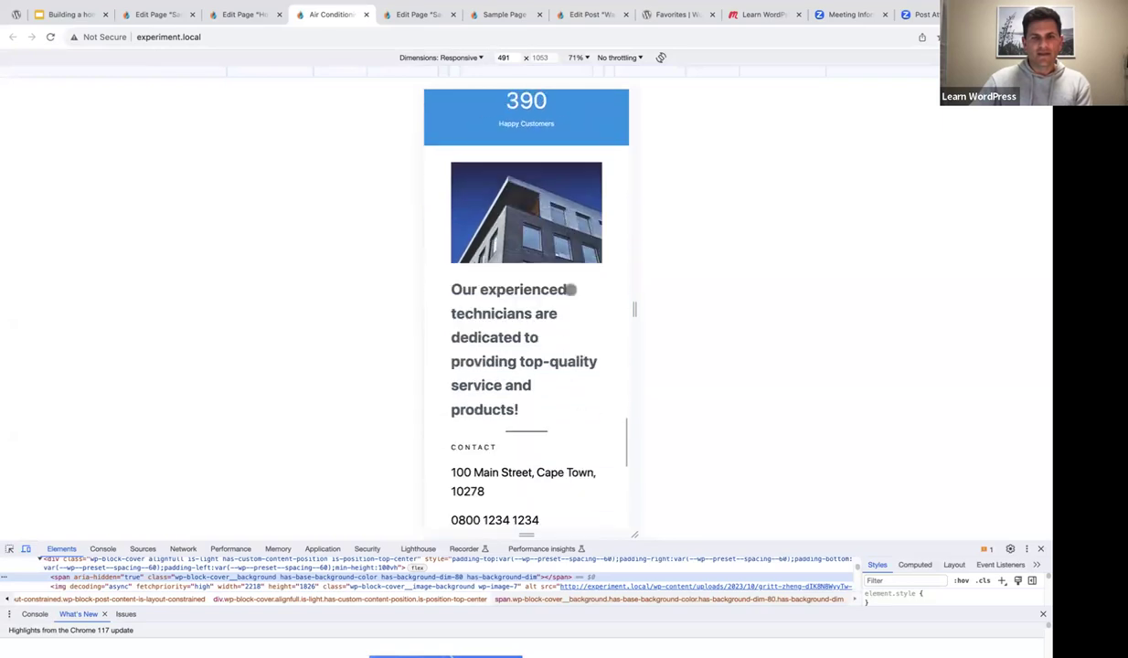
{"action": "scroll", "coordinate": [570, 290], "scroll_direction": "down", "scroll_amount": 5}
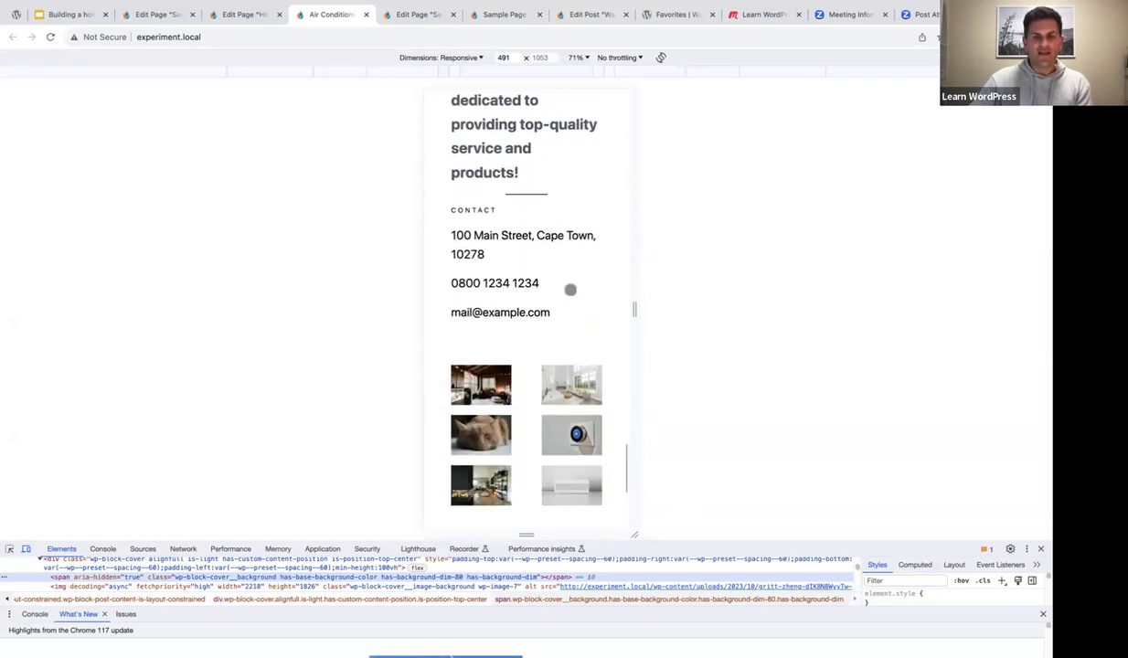
{"action": "scroll", "coordinate": [571, 290], "scroll_direction": "down", "scroll_amount": 3}
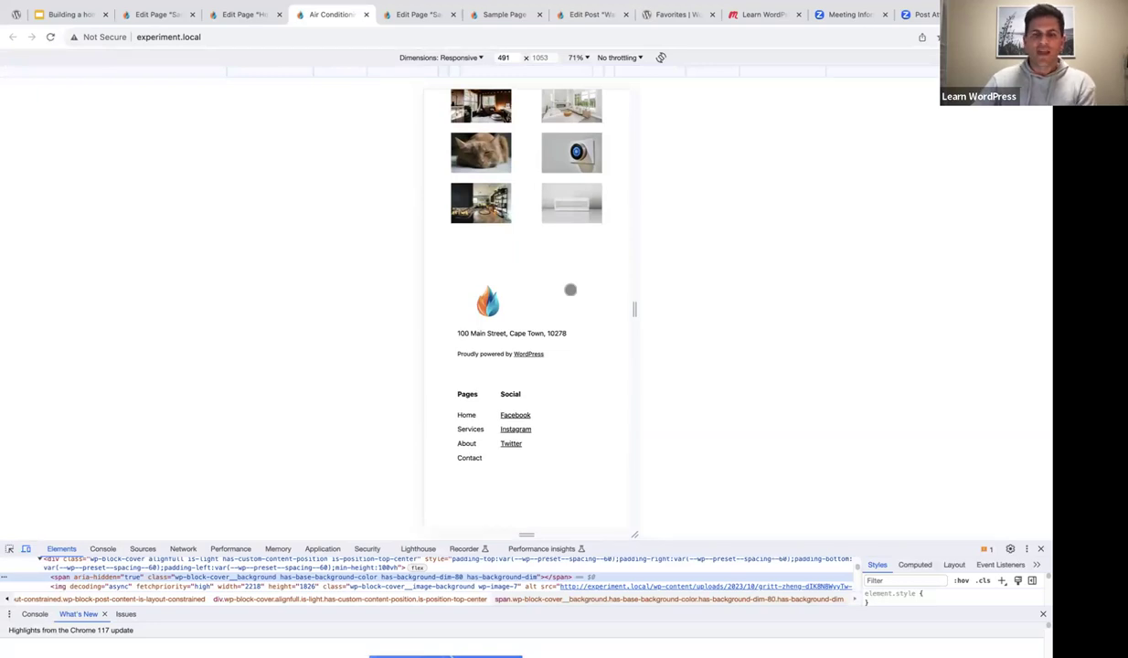
- Close the developer tools and return to the site header of the full-width published page
{"action": "left_click", "coordinate": [1042, 551]}
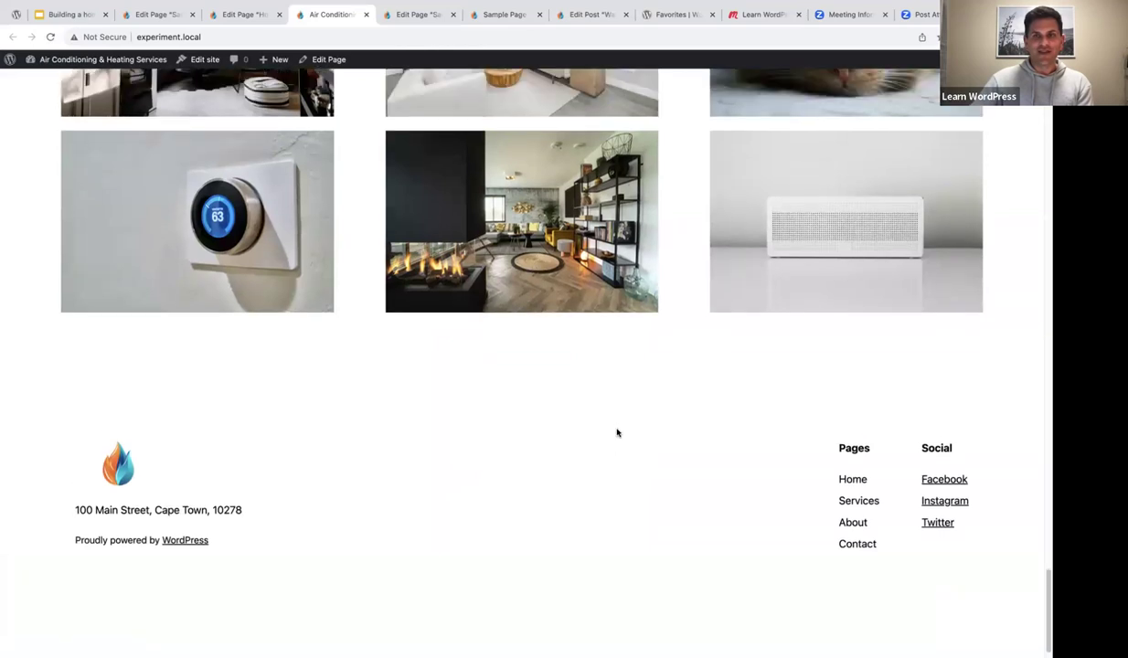
{"action": "scroll", "coordinate": [1040, 563], "scroll_direction": "up", "scroll_amount": 20}
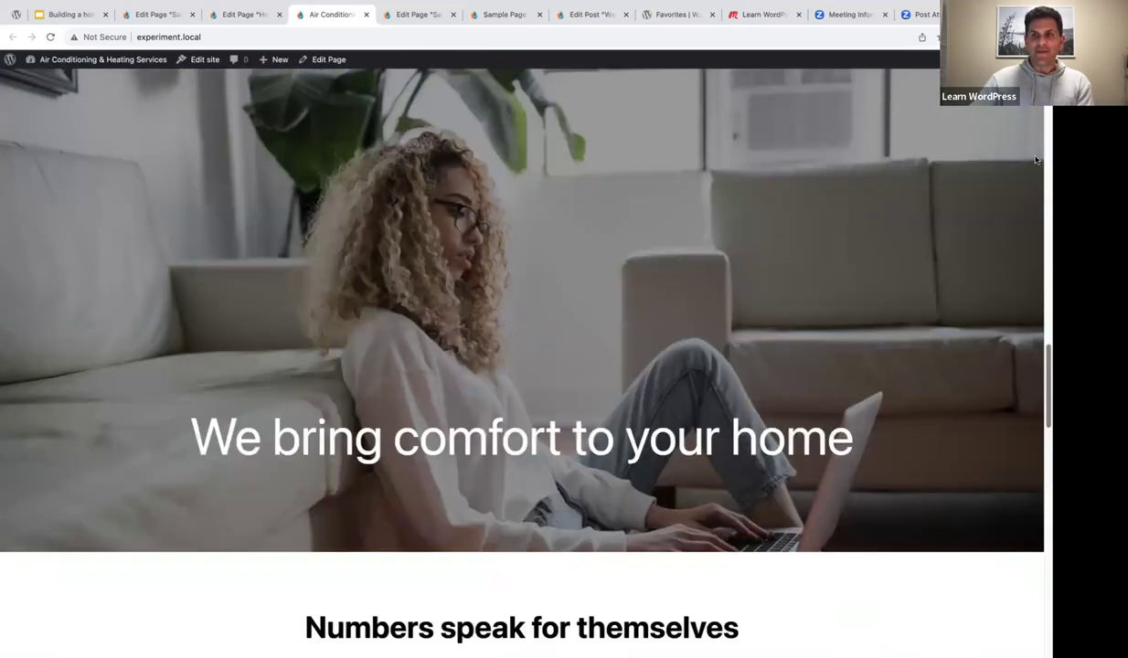
{"action": "scroll", "coordinate": [812, 214], "scroll_direction": "up", "scroll_amount": 5}
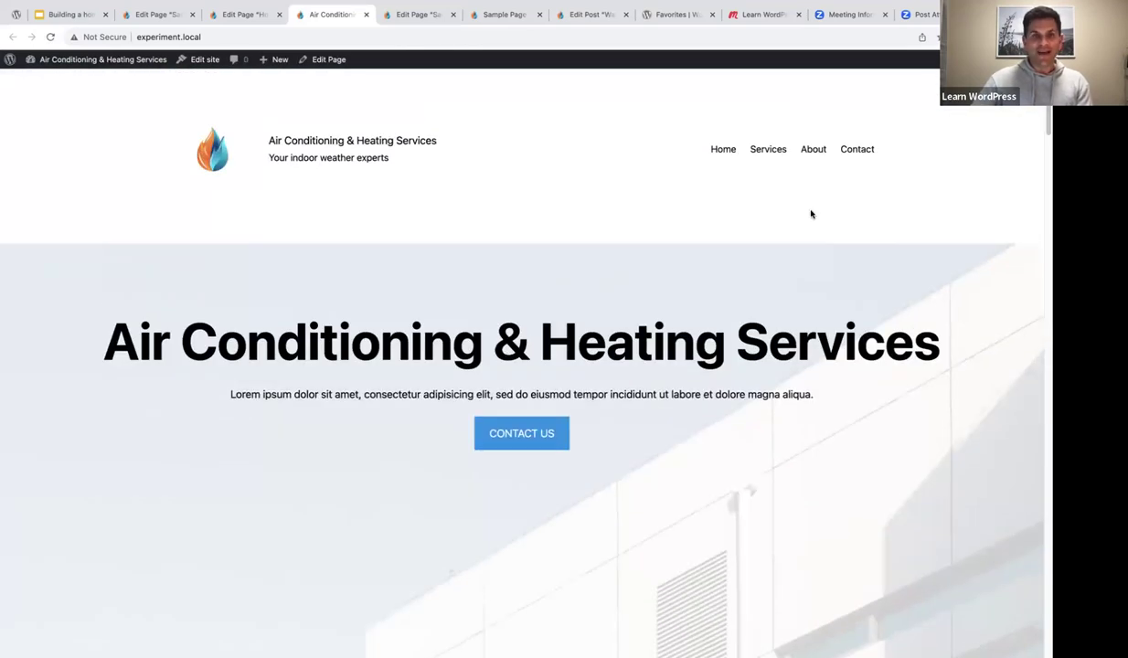